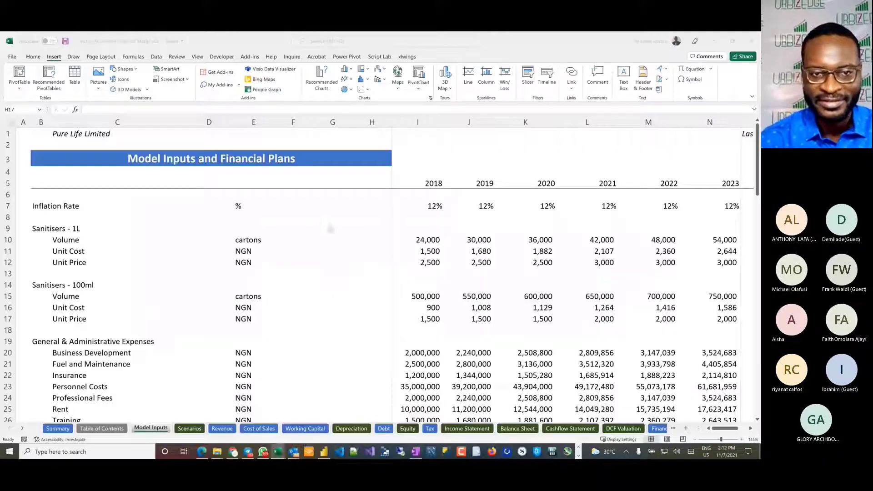
Step: Switch to the Pure Life Limited Financial Model workbook and look over its Summary and Model Inputs sheets
{"action": "left_click", "coordinate": [255, 228]}
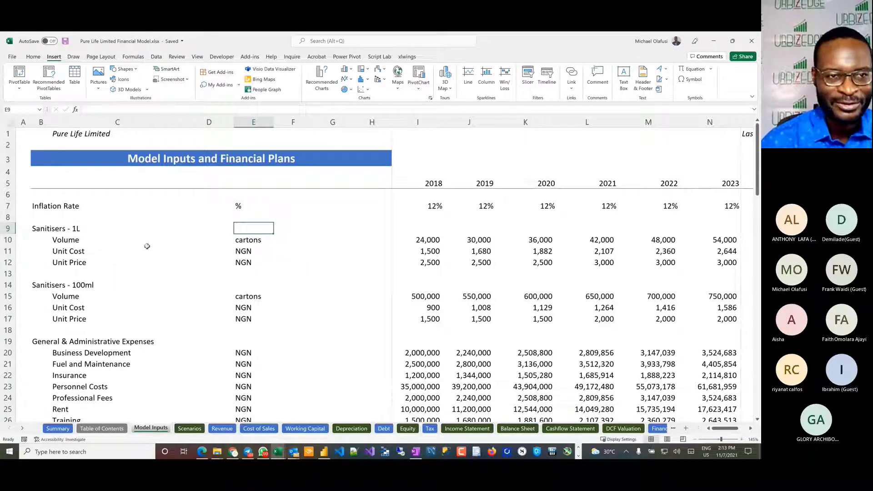
{"action": "left_click", "coordinate": [58, 429]}
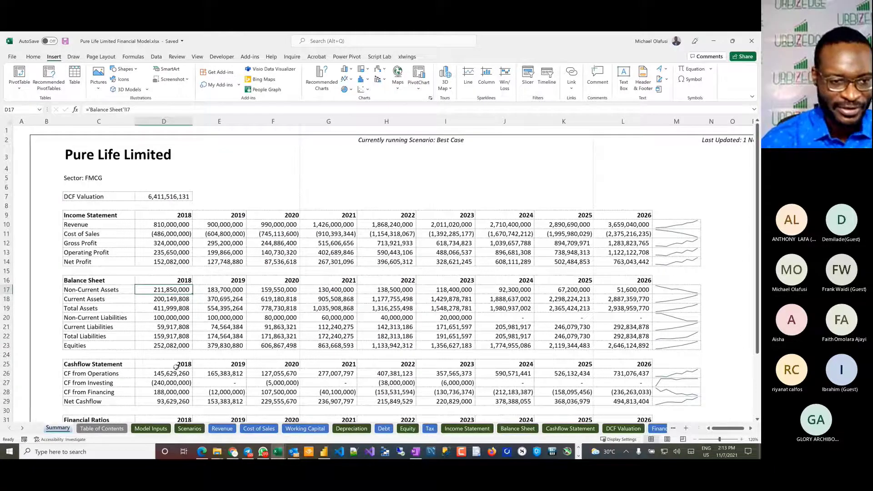
{"action": "left_click", "coordinate": [150, 429]}
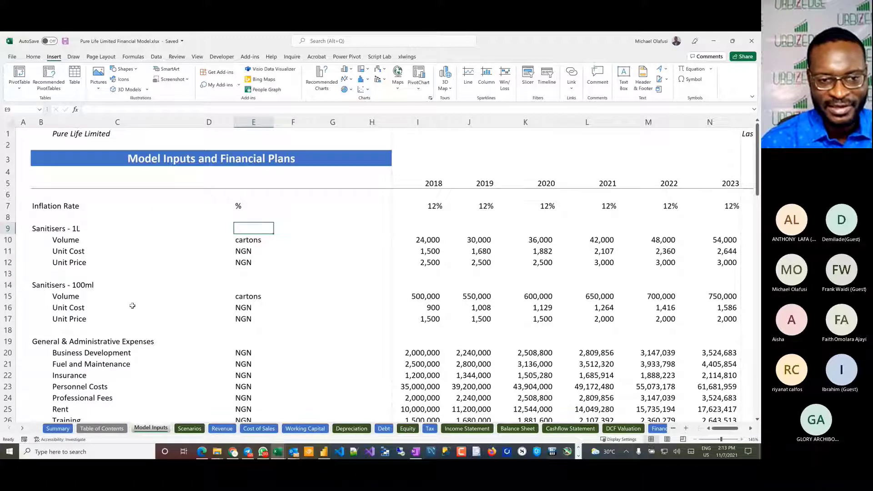
{"action": "scroll", "coordinate": [133, 306], "scroll_direction": "down", "scroll_amount": 8}
{"action": "scroll", "coordinate": [133, 306], "scroll_direction": "up", "scroll_amount": 8}
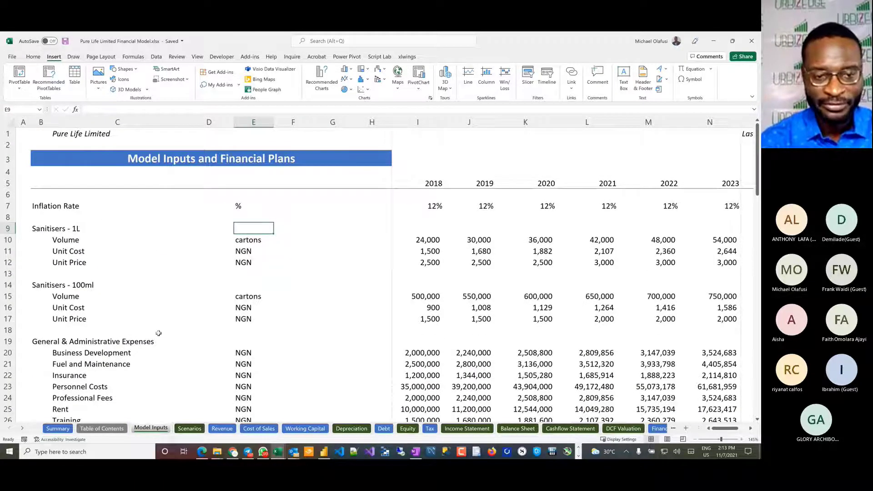
Step: Copy the Model Inputs sheet into a new workbook, leaving the original sheet in place
{"action": "right_click", "coordinate": [151, 431]}
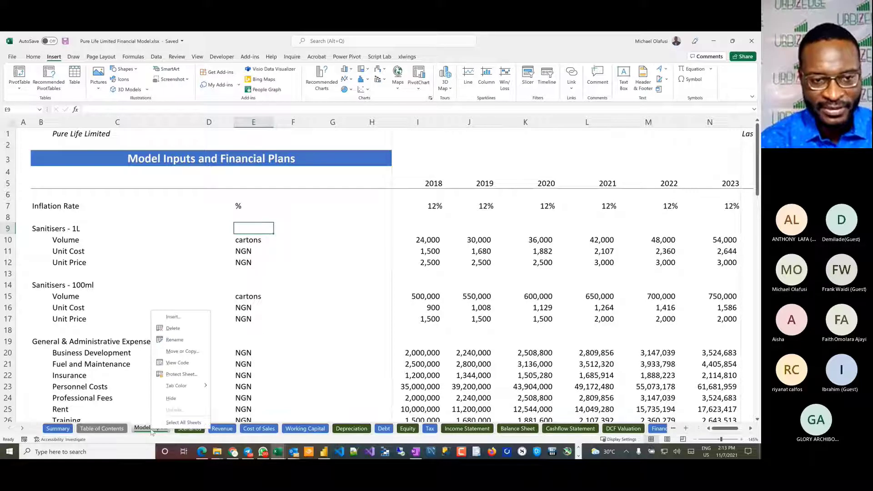
{"action": "left_click", "coordinate": [182, 352]}
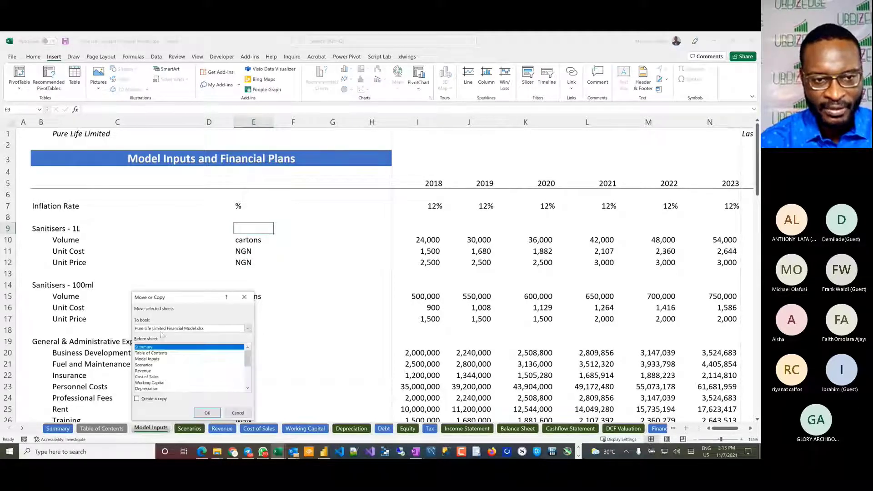
{"action": "left_click", "coordinate": [250, 328]}
{"action": "scroll", "coordinate": [169, 345], "scroll_direction": "up", "scroll_amount": 1}
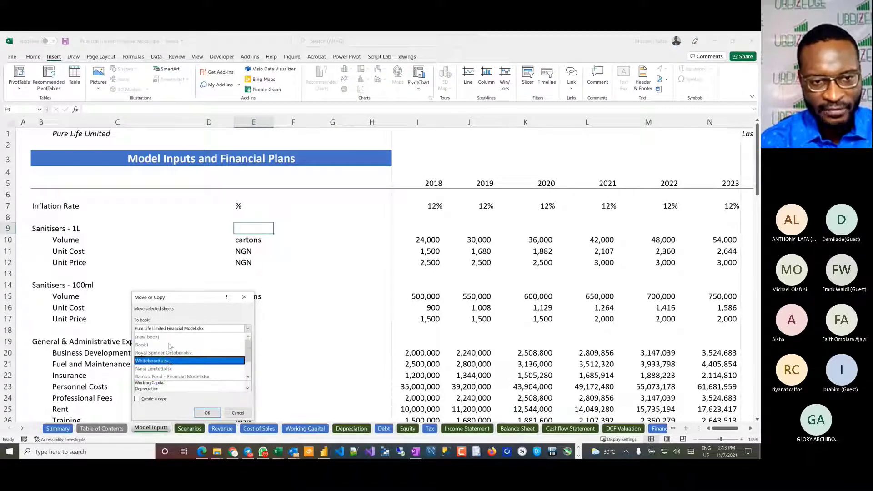
{"action": "left_click", "coordinate": [160, 338]}
{"action": "left_click", "coordinate": [141, 400]}
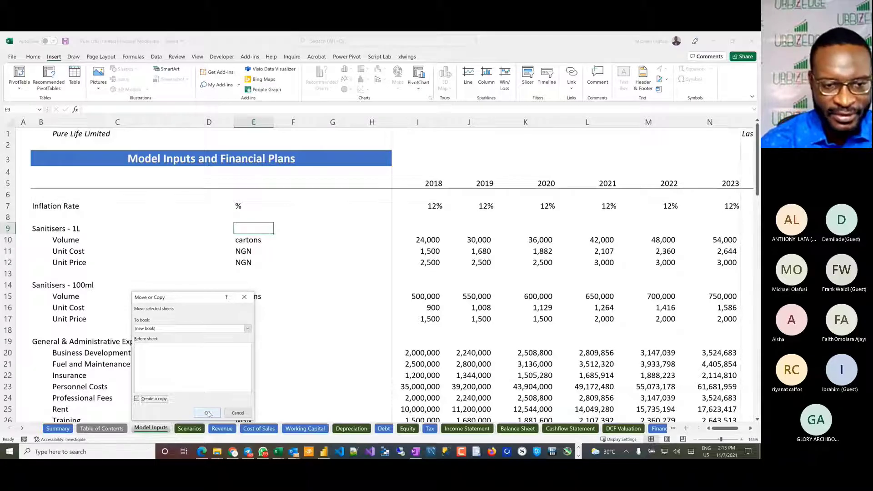
{"action": "left_click", "coordinate": [207, 413]}
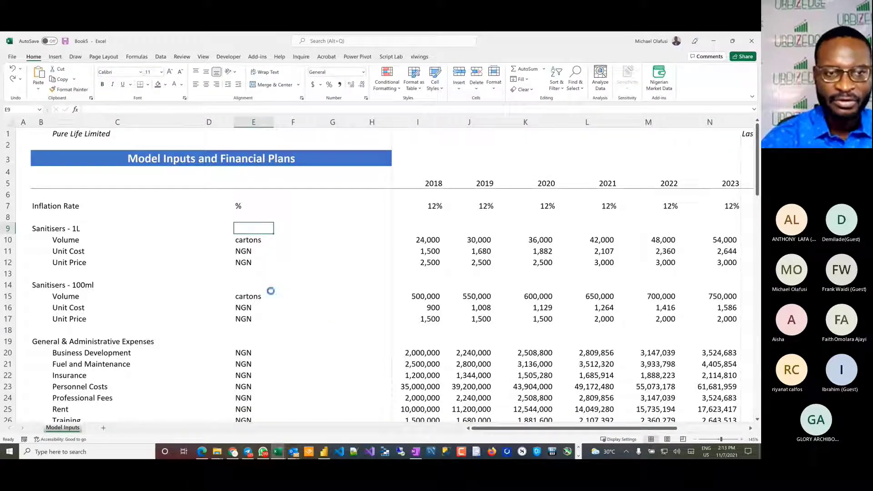
Step: Create a blank workbook and handwrite the heading "Business Plan" in red ink across the top of the sheet
{"action": "key", "text": "ctrl+n"}
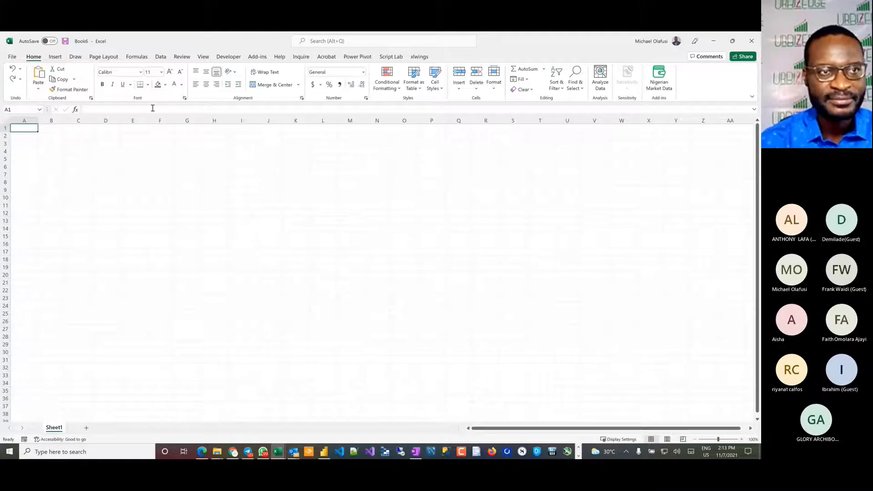
{"action": "left_click", "coordinate": [75, 57]}
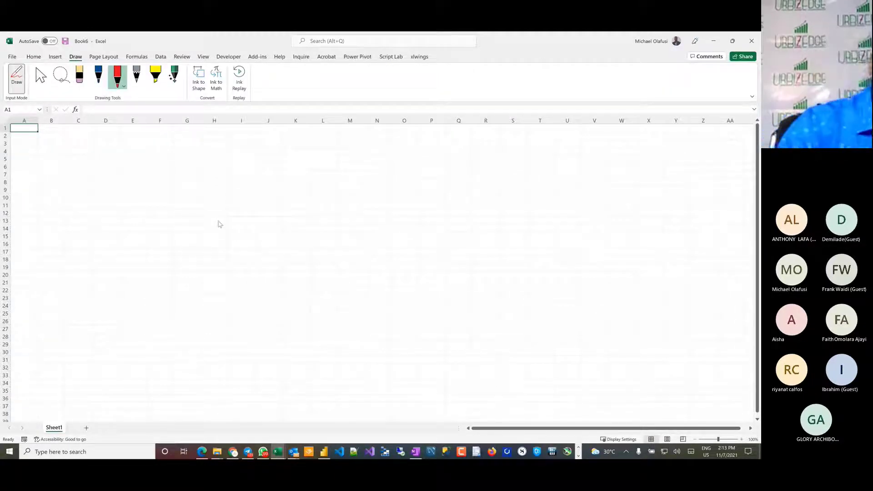
{"action": "left_click_drag", "start_coordinate": [71, 137], "coordinate": [70, 198]}
{"action": "left_click_drag", "start_coordinate": [66, 139], "coordinate": [71, 198]}
{"action": "left_click_drag", "start_coordinate": [108, 171], "coordinate": [124, 192]}
{"action": "mouse_move", "coordinate": [158, 158]}
{"action": "left_mouse_down"}
{"action": "mouse_move", "coordinate": [132, 193]}
{"action": "mouse_move", "coordinate": [162, 192]}
{"action": "left_mouse_up"}
{"action": "left_click_drag", "start_coordinate": [173, 166], "coordinate": [190, 191]}
{"action": "left_click_drag", "start_coordinate": [221, 163], "coordinate": [199, 187]}
{"action": "mouse_move", "coordinate": [237, 157]}
{"action": "left_mouse_down"}
{"action": "mouse_move", "coordinate": [228, 192]}
{"action": "mouse_move", "coordinate": [207, 197]}
{"action": "left_mouse_up"}
{"action": "left_click_drag", "start_coordinate": [258, 162], "coordinate": [250, 190]}
{"action": "mouse_move", "coordinate": [306, 152]}
{"action": "left_mouse_down"}
{"action": "mouse_move", "coordinate": [303, 195]}
{"action": "mouse_move", "coordinate": [322, 146]}
{"action": "mouse_move", "coordinate": [326, 189]}
{"action": "left_mouse_up"}
{"action": "mouse_move", "coordinate": [353, 169]}
{"action": "left_mouse_down"}
{"action": "mouse_move", "coordinate": [359, 187]}
{"action": "mouse_move", "coordinate": [394, 196]}
{"action": "left_mouse_up"}
Step: Draw a vertical branch line under the "Business Plan" heading and handwrite "Word Focus" as its first branch
{"action": "left_click_drag", "start_coordinate": [107, 206], "coordinate": [101, 384]}
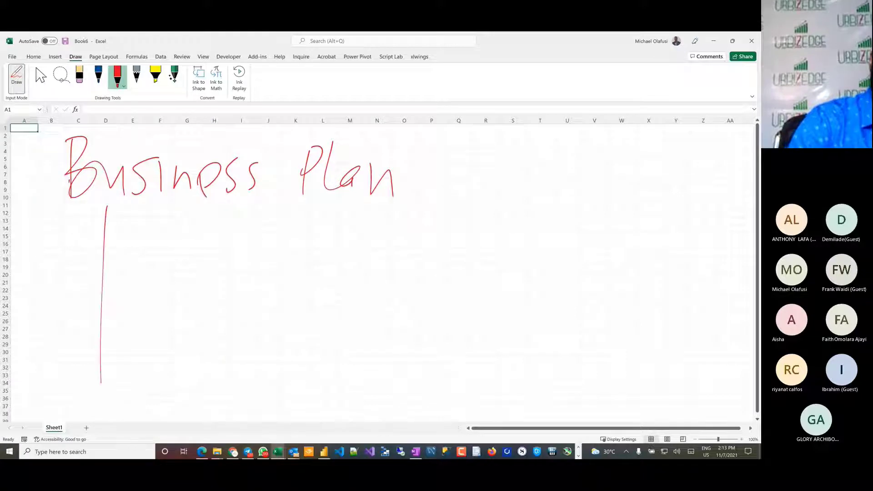
{"action": "left_click_drag", "start_coordinate": [92, 241], "coordinate": [129, 234]}
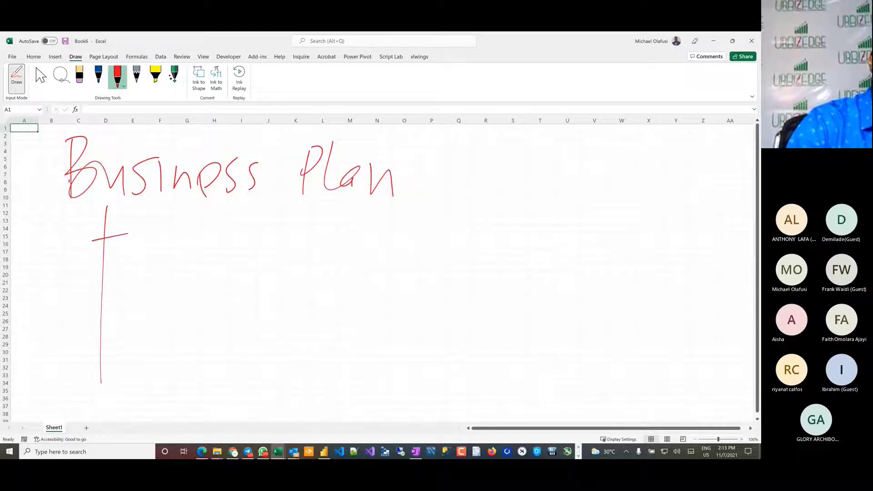
{"action": "left_click_drag", "start_coordinate": [141, 213], "coordinate": [142, 243]}
{"action": "mouse_move", "coordinate": [146, 218]}
{"action": "left_mouse_down"}
{"action": "mouse_move", "coordinate": [160, 201]}
{"action": "mouse_move", "coordinate": [180, 237]}
{"action": "left_mouse_up"}
{"action": "left_click_drag", "start_coordinate": [162, 228], "coordinate": [197, 222]}
{"action": "left_click_drag", "start_coordinate": [219, 207], "coordinate": [204, 234]}
{"action": "mouse_move", "coordinate": [260, 214]}
{"action": "left_mouse_down"}
{"action": "mouse_move", "coordinate": [265, 254]}
{"action": "mouse_move", "coordinate": [278, 208]}
{"action": "left_mouse_up"}
{"action": "mouse_move", "coordinate": [249, 234]}
{"action": "left_mouse_down"}
{"action": "mouse_move", "coordinate": [281, 222]}
{"action": "mouse_move", "coordinate": [286, 234]}
{"action": "left_mouse_up"}
{"action": "mouse_move", "coordinate": [314, 217]}
{"action": "left_mouse_down"}
{"action": "mouse_move", "coordinate": [300, 237]}
{"action": "mouse_move", "coordinate": [334, 239]}
{"action": "left_mouse_up"}
{"action": "left_click_drag", "start_coordinate": [218, 222], "coordinate": [216, 233]}
{"action": "left_click_drag", "start_coordinate": [220, 208], "coordinate": [223, 236]}
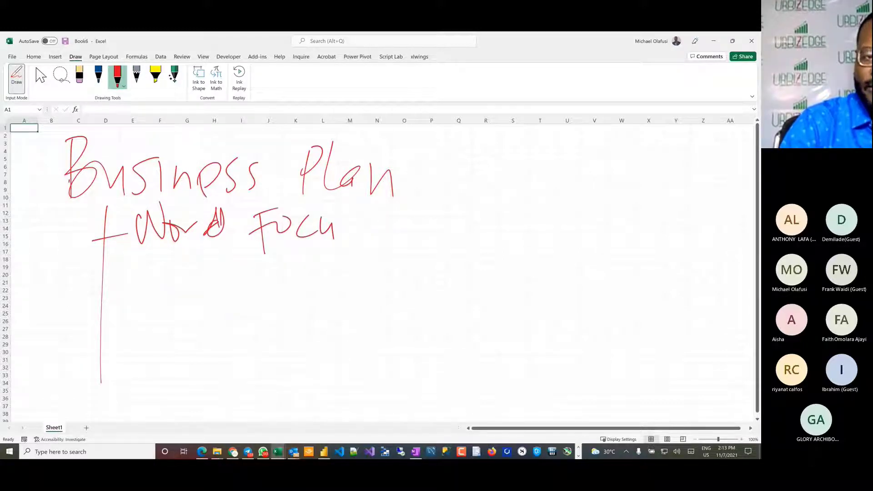
{"action": "mouse_move", "coordinate": [355, 217]}
{"action": "left_mouse_down"}
{"action": "mouse_move", "coordinate": [342, 223]}
{"action": "mouse_move", "coordinate": [343, 243]}
{"action": "left_mouse_up"}
Step: Handwrite the bracketed note "(story, official document)" beside "Word Focus"
{"action": "left_click_drag", "start_coordinate": [423, 193], "coordinate": [421, 260]}
{"action": "mouse_move", "coordinate": [455, 213]}
{"action": "left_mouse_down"}
{"action": "mouse_move", "coordinate": [432, 247]}
{"action": "mouse_move", "coordinate": [479, 251]}
{"action": "mouse_move", "coordinate": [489, 227]}
{"action": "left_mouse_up"}
{"action": "left_click_drag", "start_coordinate": [483, 230], "coordinate": [528, 219]}
{"action": "left_click_drag", "start_coordinate": [527, 219], "coordinate": [511, 262]}
{"action": "left_click_drag", "start_coordinate": [542, 238], "coordinate": [539, 249]}
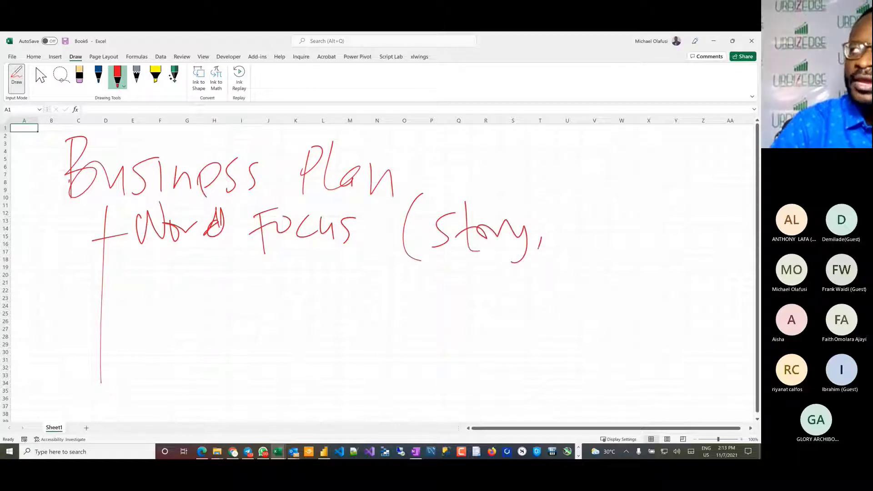
{"action": "left_click_drag", "start_coordinate": [585, 219], "coordinate": [574, 231]}
{"action": "mouse_move", "coordinate": [583, 214]}
{"action": "left_mouse_down"}
{"action": "mouse_move", "coordinate": [592, 254]}
{"action": "mouse_move", "coordinate": [602, 213]}
{"action": "mouse_move", "coordinate": [626, 250]}
{"action": "left_mouse_up"}
{"action": "mouse_move", "coordinate": [610, 220]}
{"action": "left_mouse_down"}
{"action": "mouse_move", "coordinate": [628, 211]}
{"action": "mouse_move", "coordinate": [641, 218]}
{"action": "left_mouse_up"}
{"action": "mouse_move", "coordinate": [654, 204]}
{"action": "left_mouse_down"}
{"action": "mouse_move", "coordinate": [651, 222]}
{"action": "mouse_move", "coordinate": [662, 231]}
{"action": "left_mouse_up"}
{"action": "left_click_drag", "start_coordinate": [672, 219], "coordinate": [676, 232]}
{"action": "left_click_drag", "start_coordinate": [619, 205], "coordinate": [631, 202]}
{"action": "left_click_drag", "start_coordinate": [682, 213], "coordinate": [699, 214]}
{"action": "left_click_drag", "start_coordinate": [705, 188], "coordinate": [712, 234]}
{"action": "left_click_drag", "start_coordinate": [460, 291], "coordinate": [439, 306]}
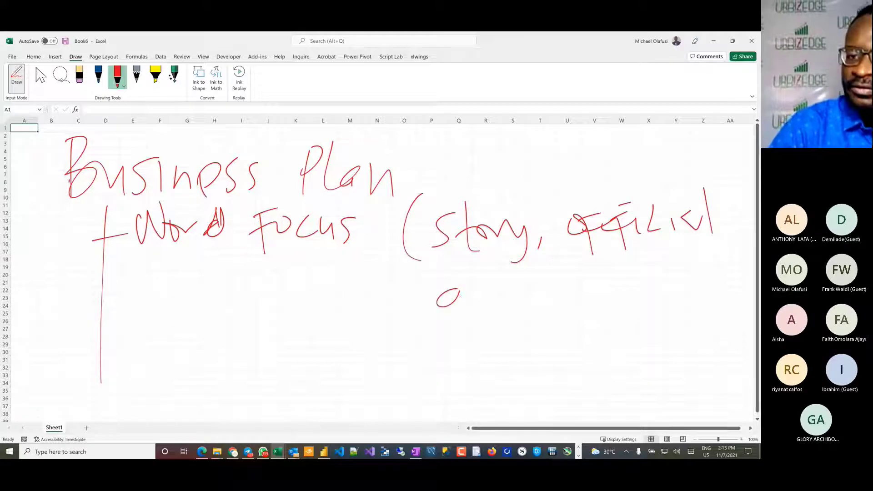
{"action": "left_click_drag", "start_coordinate": [462, 268], "coordinate": [458, 298]}
{"action": "mouse_move", "coordinate": [475, 285]}
{"action": "left_mouse_down"}
{"action": "mouse_move", "coordinate": [473, 298]}
{"action": "mouse_move", "coordinate": [608, 283]}
{"action": "mouse_move", "coordinate": [636, 293]}
{"action": "left_mouse_up"}
{"action": "left_click_drag", "start_coordinate": [624, 279], "coordinate": [662, 275]}
{"action": "left_click_drag", "start_coordinate": [625, 243], "coordinate": [669, 300]}
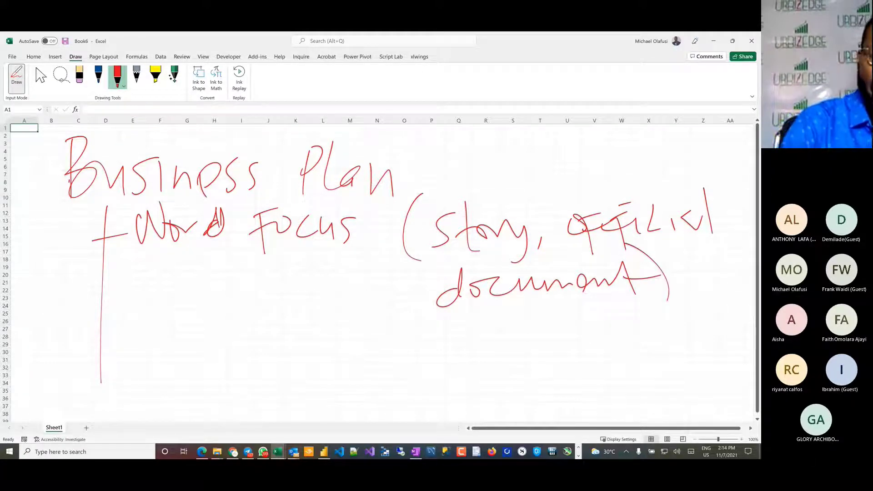
Step: Add a second branch under "Word Focus" and handwrite "PDF, Word" beside it
{"action": "mouse_move", "coordinate": [95, 286]}
{"action": "left_mouse_down"}
{"action": "mouse_move", "coordinate": [119, 278]}
{"action": "mouse_move", "coordinate": [136, 295]}
{"action": "left_mouse_up"}
{"action": "mouse_move", "coordinate": [133, 266]}
{"action": "left_mouse_down"}
{"action": "mouse_move", "coordinate": [136, 283]}
{"action": "mouse_move", "coordinate": [169, 296]}
{"action": "left_mouse_up"}
{"action": "left_click_drag", "start_coordinate": [168, 268], "coordinate": [169, 297]}
{"action": "left_click_drag", "start_coordinate": [212, 266], "coordinate": [211, 294]}
{"action": "mouse_move", "coordinate": [202, 268]}
{"action": "left_mouse_down"}
{"action": "mouse_move", "coordinate": [226, 262]}
{"action": "mouse_move", "coordinate": [223, 278]}
{"action": "left_mouse_up"}
{"action": "left_click_drag", "start_coordinate": [243, 295], "coordinate": [237, 305]}
{"action": "mouse_move", "coordinate": [264, 265]}
{"action": "left_mouse_down"}
{"action": "mouse_move", "coordinate": [289, 262]}
{"action": "mouse_move", "coordinate": [314, 285]}
{"action": "left_mouse_up"}
{"action": "mouse_move", "coordinate": [316, 298]}
{"action": "left_mouse_down"}
{"action": "mouse_move", "coordinate": [332, 272]}
{"action": "mouse_move", "coordinate": [330, 295]}
{"action": "left_mouse_up"}
{"action": "left_click_drag", "start_coordinate": [340, 261], "coordinate": [347, 300]}
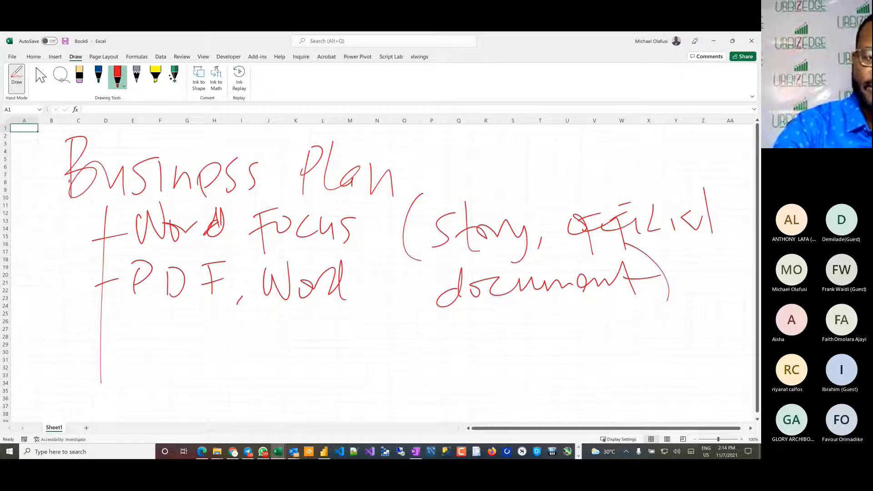
Step: Handwrite the example "6 Tractors" below the "PDF, Word" branch
{"action": "mouse_move", "coordinate": [219, 327]}
{"action": "left_mouse_down"}
{"action": "mouse_move", "coordinate": [205, 347]}
{"action": "mouse_move", "coordinate": [280, 317]}
{"action": "left_mouse_up"}
{"action": "mouse_move", "coordinate": [264, 322]}
{"action": "left_mouse_down"}
{"action": "mouse_move", "coordinate": [258, 358]}
{"action": "mouse_move", "coordinate": [290, 341]}
{"action": "left_mouse_up"}
{"action": "mouse_move", "coordinate": [306, 345]}
{"action": "left_mouse_down"}
{"action": "mouse_move", "coordinate": [310, 359]}
{"action": "mouse_move", "coordinate": [338, 359]}
{"action": "left_mouse_up"}
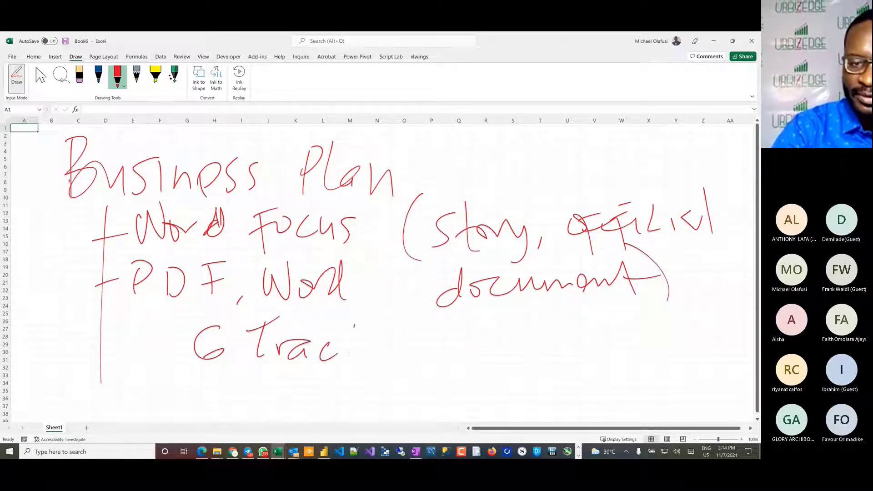
{"action": "left_click_drag", "start_coordinate": [354, 326], "coordinate": [352, 358]}
{"action": "left_click_drag", "start_coordinate": [349, 341], "coordinate": [389, 332]}
{"action": "left_click_drag", "start_coordinate": [414, 323], "coordinate": [401, 350]}
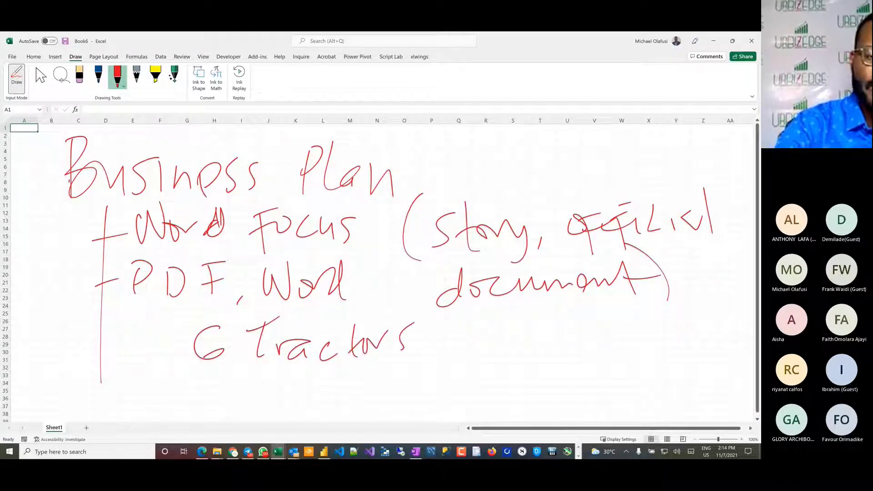
Step: Handwrite "100 acre land" below "6 Tractors" and stop inking
{"action": "mouse_move", "coordinate": [200, 373]}
{"action": "left_mouse_down"}
{"action": "mouse_move", "coordinate": [199, 402]}
{"action": "mouse_move", "coordinate": [243, 382]}
{"action": "left_mouse_up"}
{"action": "left_click_drag", "start_coordinate": [248, 382], "coordinate": [354, 410]}
{"action": "mouse_move", "coordinate": [362, 413]}
{"action": "left_mouse_down"}
{"action": "mouse_move", "coordinate": [371, 390]}
{"action": "mouse_move", "coordinate": [400, 404]}
{"action": "left_mouse_up"}
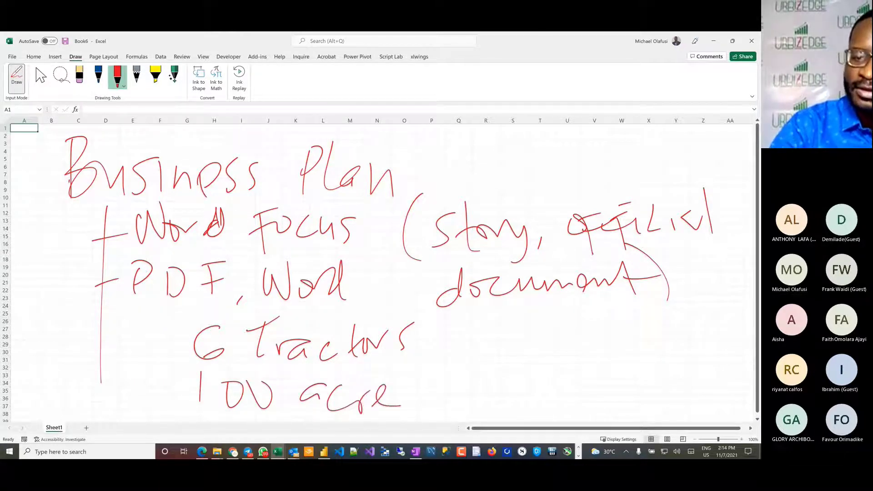
{"action": "mouse_move", "coordinate": [438, 376]}
{"action": "left_mouse_down"}
{"action": "mouse_move", "coordinate": [439, 392]}
{"action": "mouse_move", "coordinate": [468, 404]}
{"action": "mouse_move", "coordinate": [515, 369]}
{"action": "mouse_move", "coordinate": [518, 400]}
{"action": "left_mouse_up"}
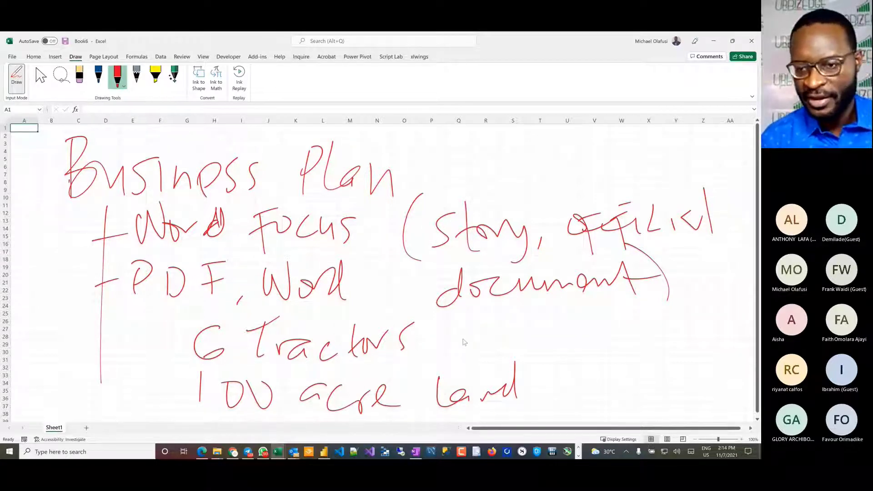
{"action": "key", "text": "Escape"}
Step: Handwrite the heading "Financial" in red ink below the business plan notes and underline it
{"action": "left_click", "coordinate": [758, 419]}
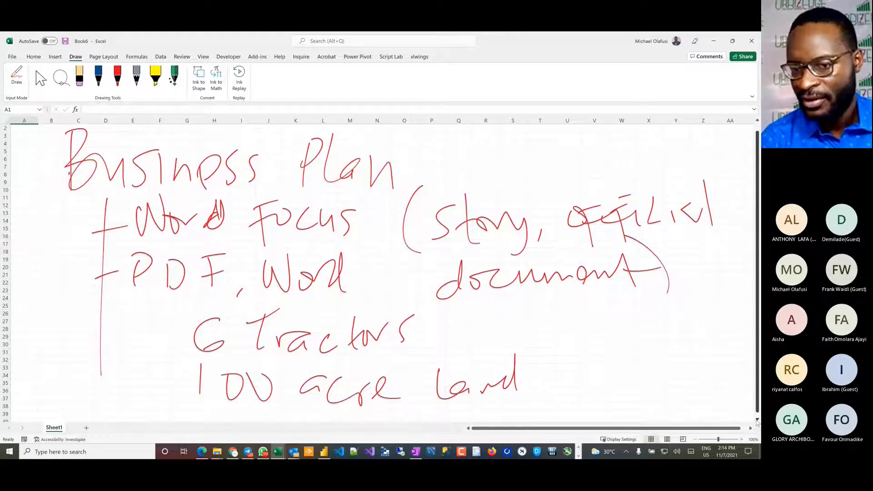
{"action": "left_click", "coordinate": [757, 421]}
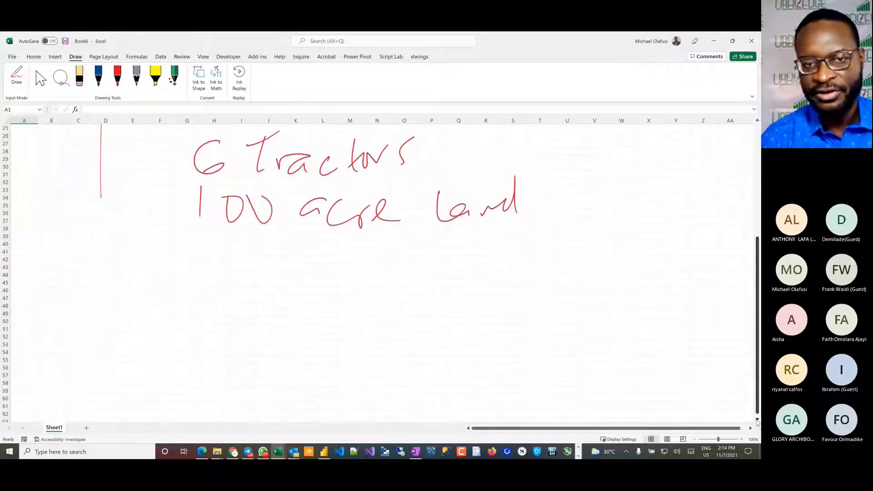
{"action": "left_click", "coordinate": [117, 75]}
{"action": "left_click_drag", "start_coordinate": [74, 260], "coordinate": [69, 314]}
{"action": "left_click_drag", "start_coordinate": [67, 260], "coordinate": [114, 250]}
{"action": "mouse_move", "coordinate": [63, 297]}
{"action": "left_mouse_down"}
{"action": "mouse_move", "coordinate": [89, 273]}
{"action": "mouse_move", "coordinate": [91, 298]}
{"action": "left_mouse_up"}
{"action": "mouse_move", "coordinate": [108, 280]}
{"action": "left_mouse_down"}
{"action": "mouse_move", "coordinate": [108, 294]}
{"action": "mouse_move", "coordinate": [146, 275]}
{"action": "mouse_move", "coordinate": [191, 282]}
{"action": "mouse_move", "coordinate": [221, 266]}
{"action": "mouse_move", "coordinate": [240, 285]}
{"action": "left_mouse_up"}
{"action": "left_click_drag", "start_coordinate": [217, 256], "coordinate": [224, 293]}
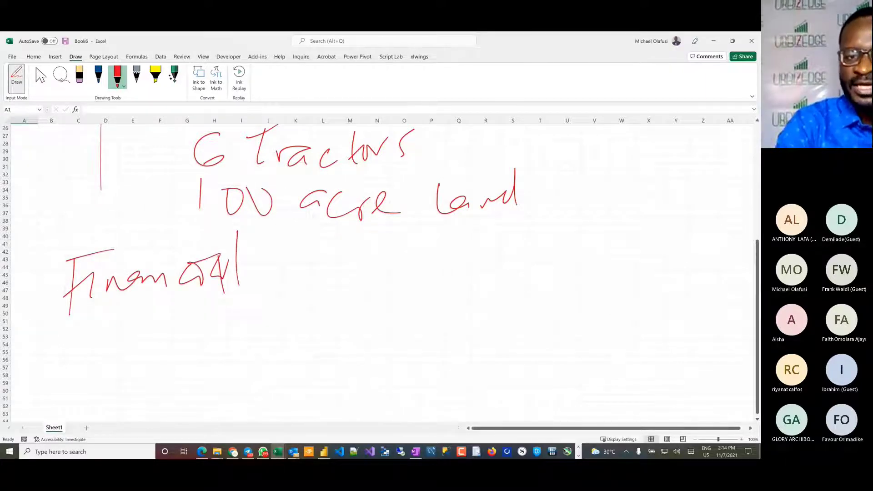
{"action": "left_click_drag", "start_coordinate": [92, 327], "coordinate": [326, 286]}
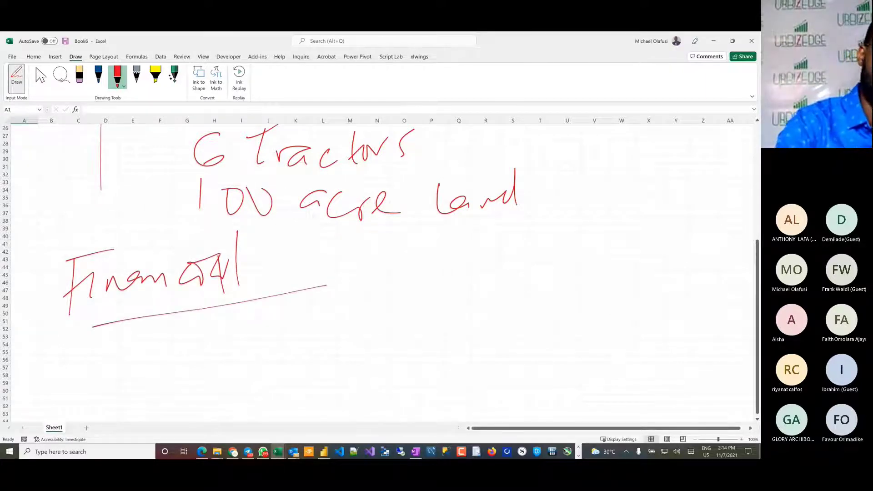
Step: Handwrite the question "How much each tractor costs?" under the "Financial" heading
{"action": "mouse_move", "coordinate": [131, 330]}
{"action": "left_mouse_down"}
{"action": "mouse_move", "coordinate": [126, 362]}
{"action": "mouse_move", "coordinate": [141, 368]}
{"action": "left_mouse_up"}
{"action": "mouse_move", "coordinate": [135, 355]}
{"action": "left_mouse_down"}
{"action": "mouse_move", "coordinate": [275, 335]}
{"action": "mouse_move", "coordinate": [288, 318]}
{"action": "mouse_move", "coordinate": [299, 334]}
{"action": "left_mouse_up"}
{"action": "mouse_move", "coordinate": [336, 320]}
{"action": "left_mouse_down"}
{"action": "mouse_move", "coordinate": [325, 328]}
{"action": "mouse_move", "coordinate": [378, 296]}
{"action": "mouse_move", "coordinate": [383, 335]}
{"action": "left_mouse_up"}
{"action": "mouse_move", "coordinate": [432, 299]}
{"action": "left_mouse_down"}
{"action": "mouse_move", "coordinate": [435, 325]}
{"action": "mouse_move", "coordinate": [489, 310]}
{"action": "left_mouse_up"}
{"action": "mouse_move", "coordinate": [480, 318]}
{"action": "left_mouse_down"}
{"action": "mouse_move", "coordinate": [517, 295]}
{"action": "mouse_move", "coordinate": [619, 321]}
{"action": "left_mouse_up"}
{"action": "mouse_move", "coordinate": [631, 286]}
{"action": "left_mouse_down"}
{"action": "mouse_move", "coordinate": [634, 319]}
{"action": "mouse_move", "coordinate": [651, 317]}
{"action": "left_mouse_up"}
{"action": "mouse_move", "coordinate": [664, 284]}
{"action": "left_mouse_down"}
{"action": "mouse_move", "coordinate": [674, 281]}
{"action": "mouse_move", "coordinate": [675, 318]}
{"action": "left_mouse_up"}
{"action": "left_click", "coordinate": [674, 331]}
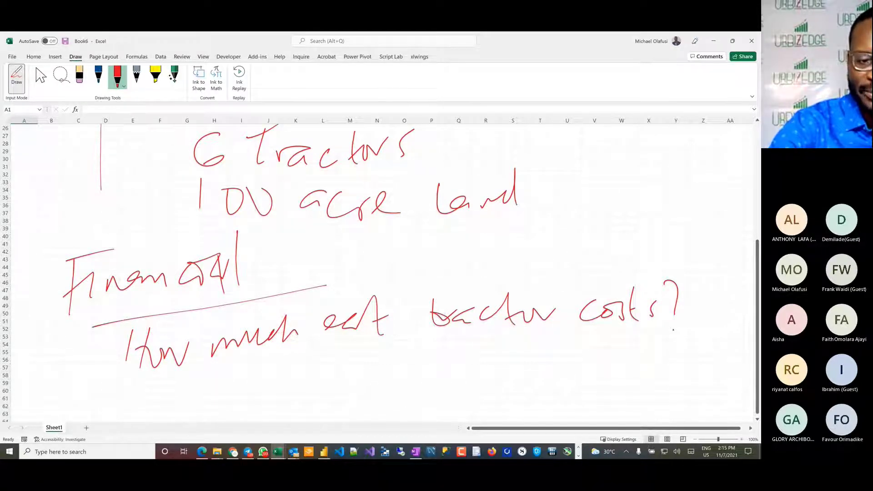
Step: Handwrite "Month Year" below the tractor cost question and stop inking
{"action": "mouse_move", "coordinate": [170, 407]}
{"action": "left_mouse_down"}
{"action": "mouse_move", "coordinate": [229, 389]}
{"action": "mouse_move", "coordinate": [231, 397]}
{"action": "left_mouse_up"}
{"action": "left_click_drag", "start_coordinate": [245, 366], "coordinate": [247, 399]}
{"action": "mouse_move", "coordinate": [253, 376]}
{"action": "left_mouse_down"}
{"action": "mouse_move", "coordinate": [240, 403]}
{"action": "mouse_move", "coordinate": [272, 402]}
{"action": "left_mouse_up"}
{"action": "mouse_move", "coordinate": [306, 358]}
{"action": "left_mouse_down"}
{"action": "mouse_move", "coordinate": [318, 395]}
{"action": "mouse_move", "coordinate": [350, 391]}
{"action": "left_mouse_up"}
{"action": "mouse_move", "coordinate": [362, 383]}
{"action": "left_mouse_down"}
{"action": "mouse_move", "coordinate": [374, 394]}
{"action": "mouse_move", "coordinate": [402, 370]}
{"action": "left_mouse_up"}
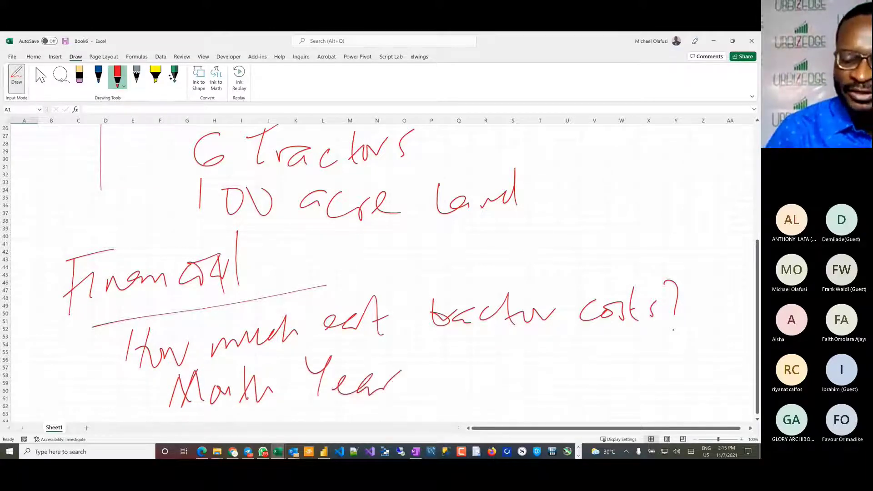
{"action": "key", "text": "Escape"}
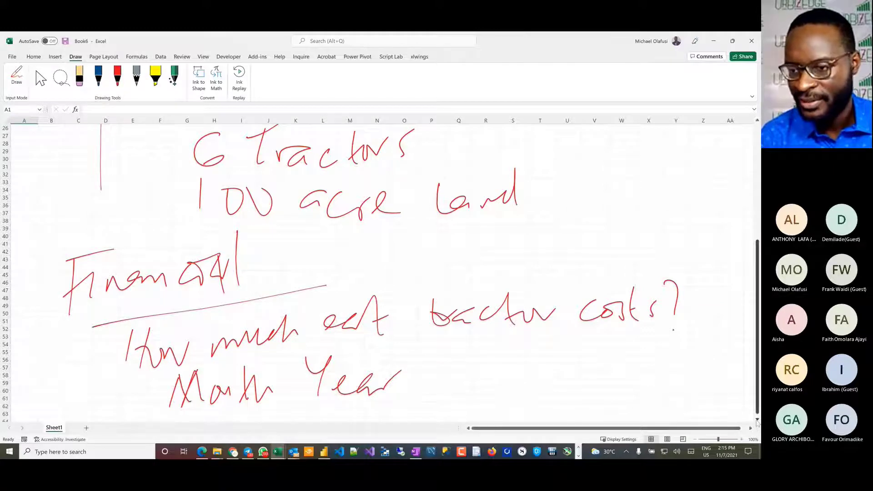
Step: Handwrite "Exact $" in red ink in the blank area below "Month Year"
{"action": "scroll", "coordinate": [757, 419], "scroll_direction": "down", "scroll_amount": 3}
{"action": "scroll", "coordinate": [758, 422], "scroll_direction": "down", "scroll_amount": 5}
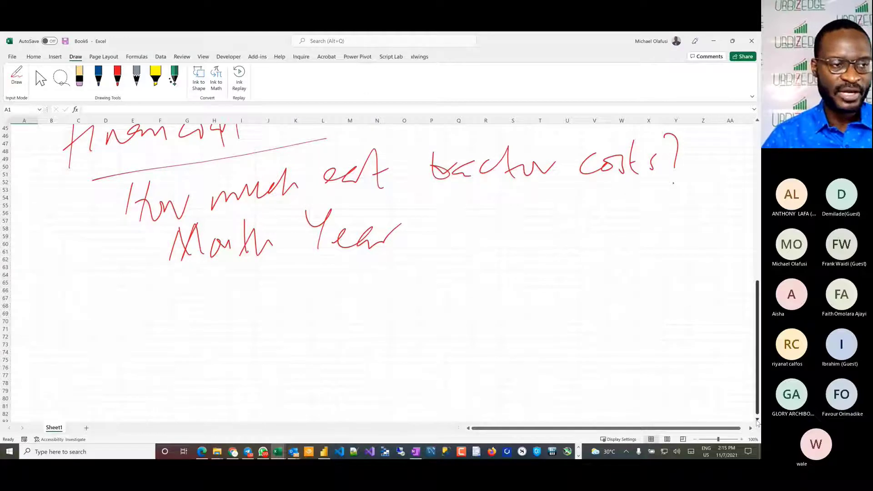
{"action": "left_click", "coordinate": [118, 76]}
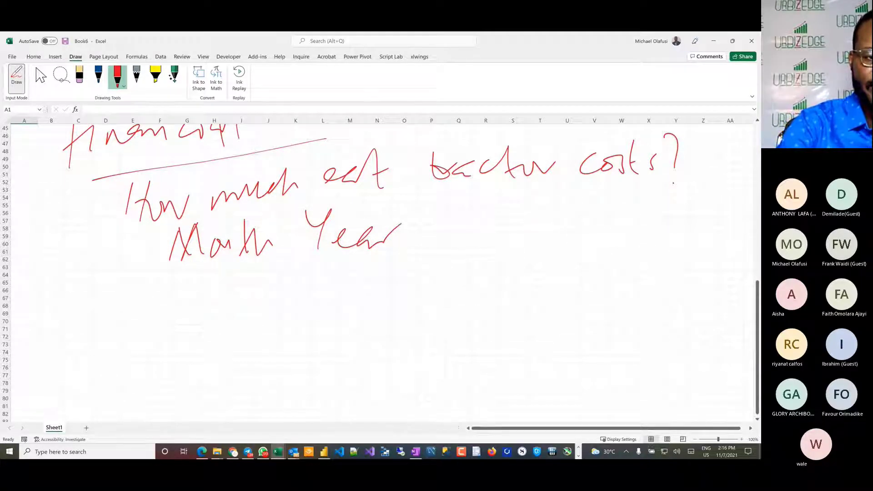
{"action": "left_click_drag", "start_coordinate": [96, 299], "coordinate": [96, 340]}
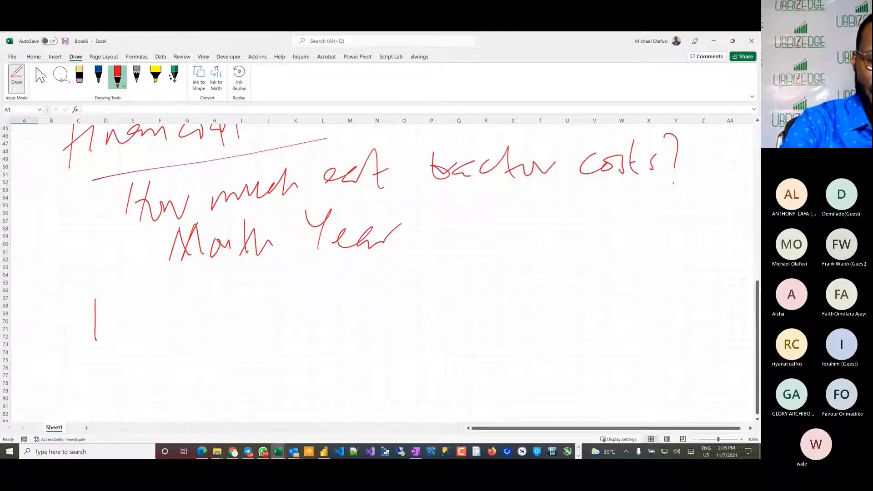
{"action": "left_click_drag", "start_coordinate": [92, 303], "coordinate": [118, 292]}
{"action": "left_click_drag", "start_coordinate": [91, 324], "coordinate": [112, 312]}
{"action": "left_click_drag", "start_coordinate": [86, 344], "coordinate": [114, 325]}
{"action": "mouse_move", "coordinate": [112, 314]}
{"action": "left_mouse_down"}
{"action": "mouse_move", "coordinate": [127, 325]}
{"action": "mouse_move", "coordinate": [112, 337]}
{"action": "left_mouse_up"}
{"action": "left_click_drag", "start_coordinate": [146, 310], "coordinate": [148, 323]}
{"action": "mouse_move", "coordinate": [160, 311]}
{"action": "left_mouse_down"}
{"action": "mouse_move", "coordinate": [156, 320]}
{"action": "mouse_move", "coordinate": [192, 303]}
{"action": "left_mouse_up"}
{"action": "mouse_move", "coordinate": [240, 286]}
{"action": "left_mouse_down"}
{"action": "mouse_move", "coordinate": [217, 320]}
{"action": "mouse_move", "coordinate": [231, 335]}
{"action": "left_mouse_up"}
Step: Handwrite "Timing (month)" below "Exact $" and stop inking
{"action": "left_click_drag", "start_coordinate": [102, 360], "coordinate": [134, 353]}
{"action": "mouse_move", "coordinate": [123, 357]}
{"action": "left_mouse_down"}
{"action": "mouse_move", "coordinate": [115, 390]}
{"action": "mouse_move", "coordinate": [136, 387]}
{"action": "left_mouse_up"}
{"action": "mouse_move", "coordinate": [149, 391]}
{"action": "left_mouse_down"}
{"action": "mouse_move", "coordinate": [161, 376]}
{"action": "mouse_move", "coordinate": [188, 382]}
{"action": "mouse_move", "coordinate": [212, 405]}
{"action": "left_mouse_up"}
{"action": "mouse_move", "coordinate": [270, 341]}
{"action": "left_mouse_down"}
{"action": "mouse_move", "coordinate": [270, 400]}
{"action": "mouse_move", "coordinate": [286, 362]}
{"action": "mouse_move", "coordinate": [317, 378]}
{"action": "mouse_move", "coordinate": [349, 346]}
{"action": "left_mouse_up"}
{"action": "left_click_drag", "start_coordinate": [364, 369], "coordinate": [374, 373]}
{"action": "mouse_move", "coordinate": [371, 331]}
{"action": "left_mouse_down"}
{"action": "mouse_move", "coordinate": [382, 342]}
{"action": "mouse_move", "coordinate": [388, 386]}
{"action": "left_mouse_up"}
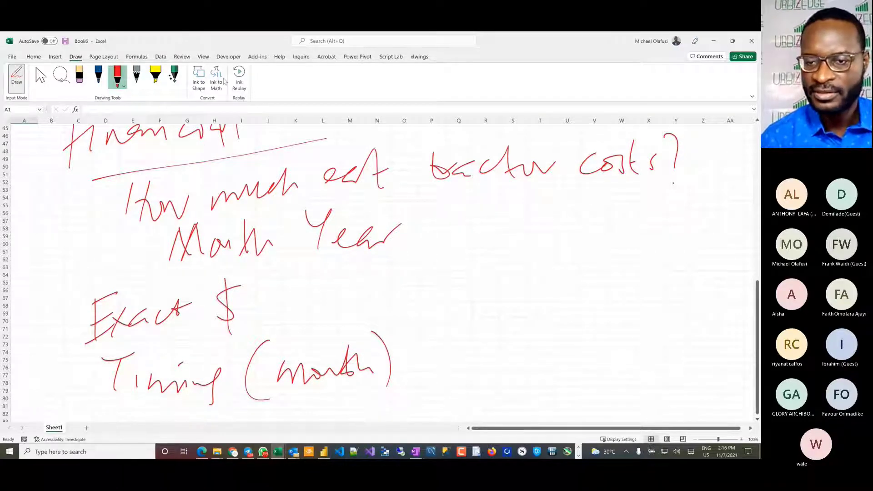
{"action": "key", "text": "Escape"}
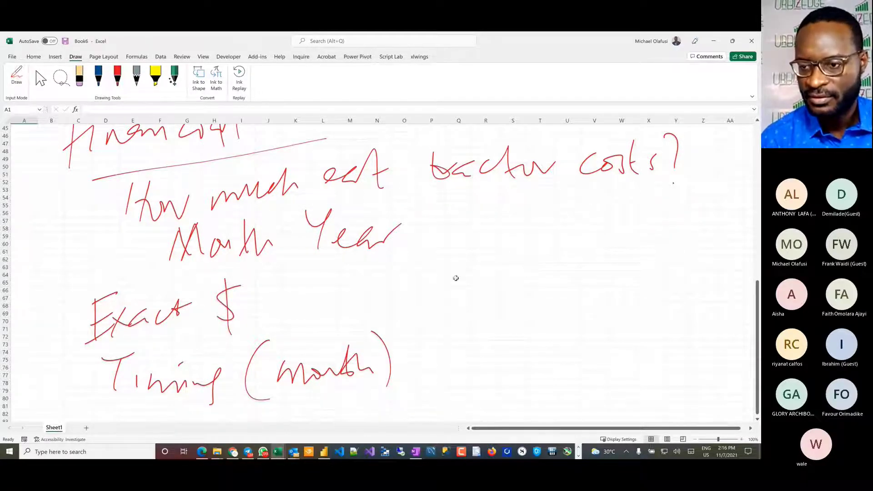
{"action": "left_click", "coordinate": [758, 419]}
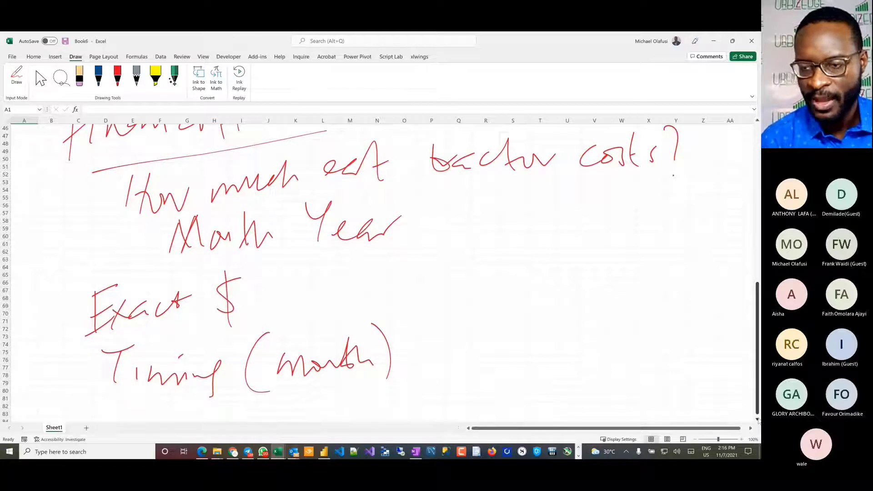
Step: Handwrite "Cassava Products" in red ink in the blank rows below the timing note, followed by an arrow pointing right
{"action": "scroll", "coordinate": [757, 419], "scroll_direction": "down", "scroll_amount": 8}
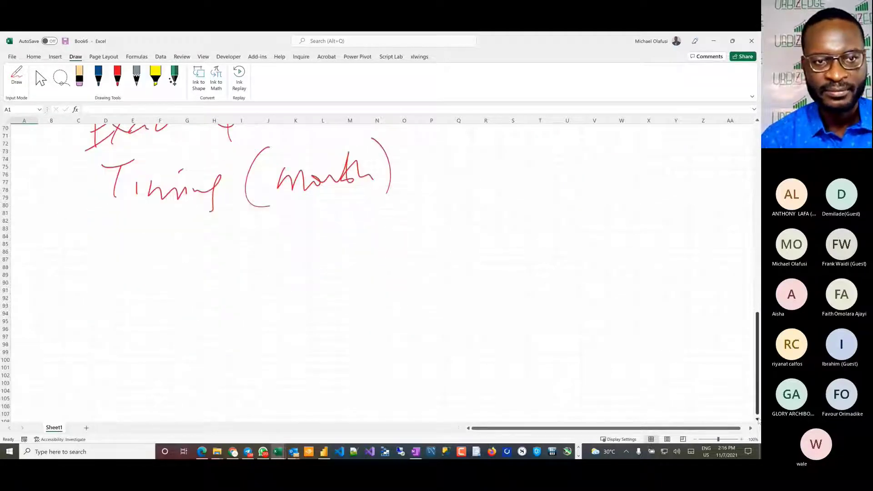
{"action": "scroll", "coordinate": [758, 419], "scroll_direction": "down", "scroll_amount": 5}
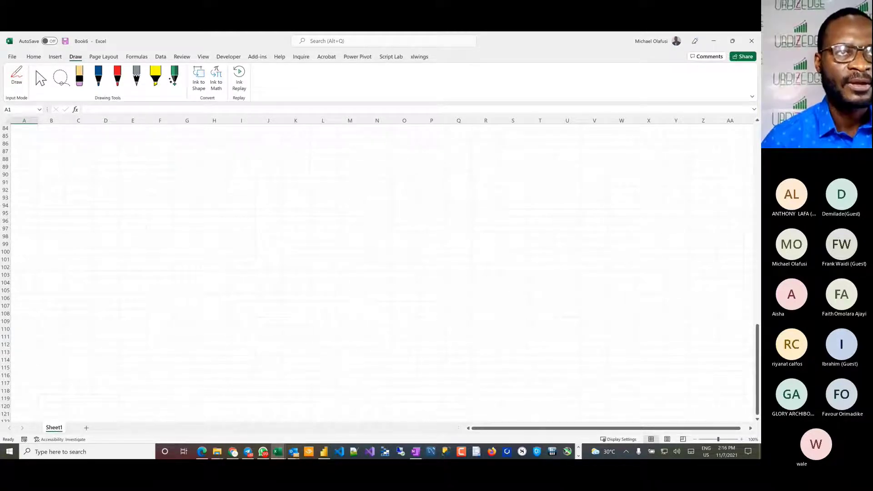
{"action": "key", "text": "alt+Tab"}
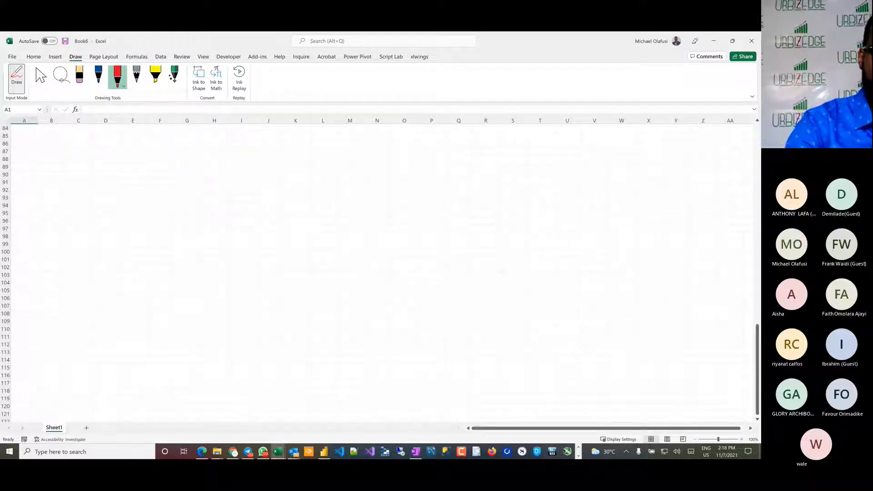
{"action": "mouse_move", "coordinate": [132, 142]}
{"action": "left_mouse_down"}
{"action": "mouse_move", "coordinate": [132, 169]}
{"action": "mouse_move", "coordinate": [153, 169]}
{"action": "mouse_move", "coordinate": [157, 177]}
{"action": "left_mouse_up"}
{"action": "mouse_move", "coordinate": [168, 165]}
{"action": "left_mouse_down"}
{"action": "mouse_move", "coordinate": [180, 155]}
{"action": "mouse_move", "coordinate": [160, 177]}
{"action": "left_mouse_up"}
{"action": "mouse_move", "coordinate": [187, 158]}
{"action": "left_mouse_down"}
{"action": "mouse_move", "coordinate": [189, 168]}
{"action": "mouse_move", "coordinate": [208, 155]}
{"action": "mouse_move", "coordinate": [237, 166]}
{"action": "mouse_move", "coordinate": [296, 133]}
{"action": "mouse_move", "coordinate": [279, 154]}
{"action": "mouse_move", "coordinate": [313, 147]}
{"action": "mouse_move", "coordinate": [345, 168]}
{"action": "mouse_move", "coordinate": [365, 169]}
{"action": "left_mouse_up"}
{"action": "mouse_move", "coordinate": [382, 155]}
{"action": "left_mouse_down"}
{"action": "mouse_move", "coordinate": [397, 170]}
{"action": "mouse_move", "coordinate": [403, 160]}
{"action": "left_mouse_up"}
{"action": "mouse_move", "coordinate": [414, 154]}
{"action": "left_mouse_down"}
{"action": "mouse_move", "coordinate": [408, 169]}
{"action": "mouse_move", "coordinate": [482, 160]}
{"action": "left_mouse_up"}
{"action": "mouse_move", "coordinate": [460, 150]}
{"action": "left_mouse_down"}
{"action": "mouse_move", "coordinate": [491, 160]}
{"action": "mouse_move", "coordinate": [453, 184]}
{"action": "left_mouse_up"}
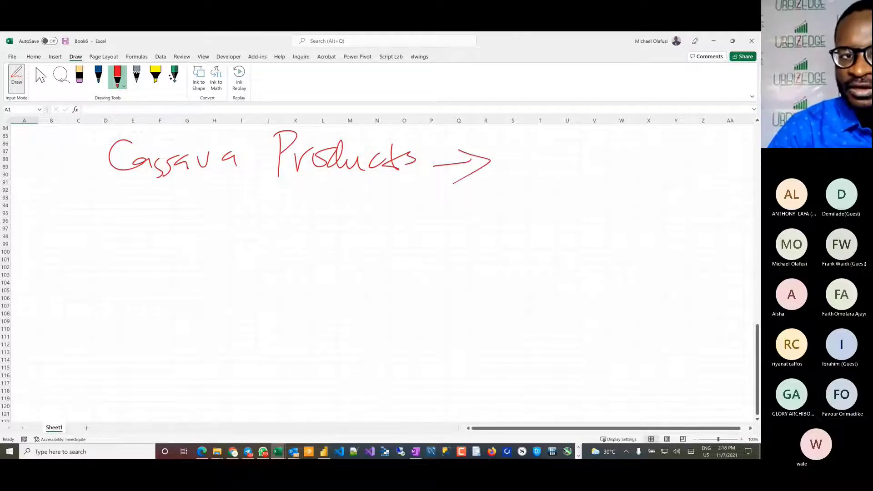
Step: Handwrite "NB", "Guinness" and "Nestle" as a stacked list of buyers beside and below the arrow
{"action": "mouse_move", "coordinate": [509, 174]}
{"action": "left_mouse_down"}
{"action": "mouse_move", "coordinate": [538, 138]}
{"action": "mouse_move", "coordinate": [564, 150]}
{"action": "mouse_move", "coordinate": [505, 235]}
{"action": "mouse_move", "coordinate": [596, 229]}
{"action": "mouse_move", "coordinate": [632, 207]}
{"action": "mouse_move", "coordinate": [622, 231]}
{"action": "left_mouse_up"}
{"action": "left_click_drag", "start_coordinate": [644, 202], "coordinate": [632, 230]}
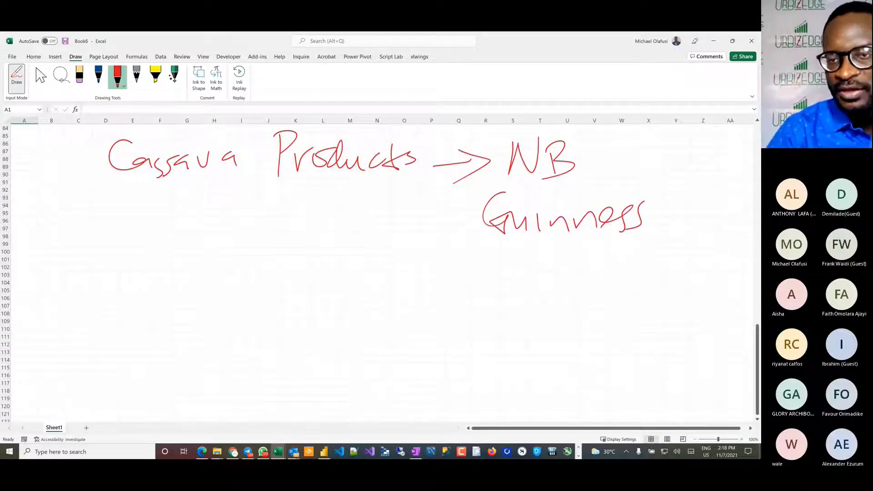
{"action": "mouse_move", "coordinate": [480, 301]}
{"action": "left_mouse_down"}
{"action": "mouse_move", "coordinate": [509, 294]}
{"action": "mouse_move", "coordinate": [515, 263]}
{"action": "mouse_move", "coordinate": [550, 291]}
{"action": "left_mouse_up"}
{"action": "mouse_move", "coordinate": [564, 254]}
{"action": "left_mouse_down"}
{"action": "mouse_move", "coordinate": [557, 297]}
{"action": "mouse_move", "coordinate": [567, 283]}
{"action": "left_mouse_up"}
{"action": "left_click_drag", "start_coordinate": [571, 295], "coordinate": [611, 293]}
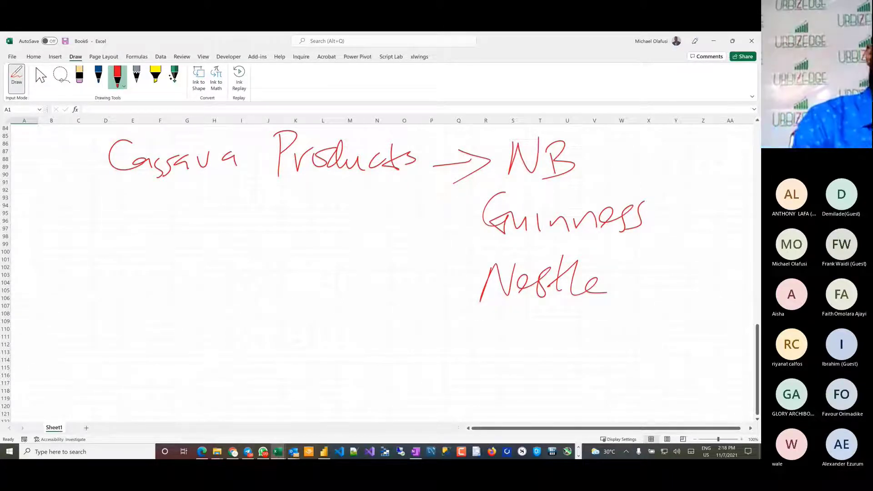
Step: Draw a branch line down from the start of "Cassava Products" and handwrite "Farm" at its end
{"action": "left_click_drag", "start_coordinate": [132, 193], "coordinate": [93, 230]}
{"action": "left_click_drag", "start_coordinate": [41, 256], "coordinate": [71, 244]}
{"action": "left_click_drag", "start_coordinate": [57, 244], "coordinate": [52, 291]}
{"action": "mouse_move", "coordinate": [45, 273]}
{"action": "left_mouse_down"}
{"action": "mouse_move", "coordinate": [69, 268]}
{"action": "mouse_move", "coordinate": [78, 286]}
{"action": "mouse_move", "coordinate": [99, 263]}
{"action": "left_mouse_up"}
{"action": "mouse_move", "coordinate": [101, 278]}
{"action": "left_mouse_down"}
{"action": "mouse_move", "coordinate": [109, 270]}
{"action": "mouse_move", "coordinate": [122, 287]}
{"action": "left_mouse_up"}
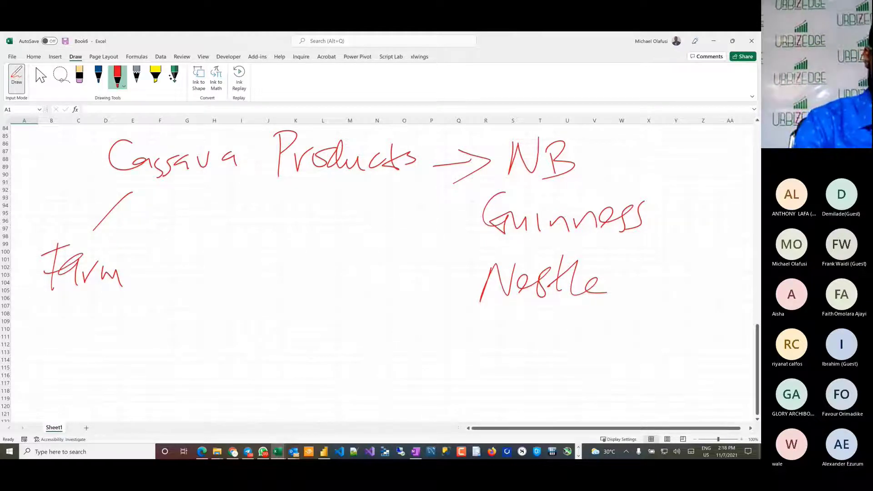
Step: Handwrite "Benue" and "500 acres" below "Farm"
{"action": "left_click_drag", "start_coordinate": [40, 317], "coordinate": [42, 354]}
{"action": "mouse_move", "coordinate": [41, 317]}
{"action": "left_mouse_down"}
{"action": "mouse_move", "coordinate": [42, 355]}
{"action": "mouse_move", "coordinate": [86, 333]}
{"action": "mouse_move", "coordinate": [138, 343]}
{"action": "left_mouse_up"}
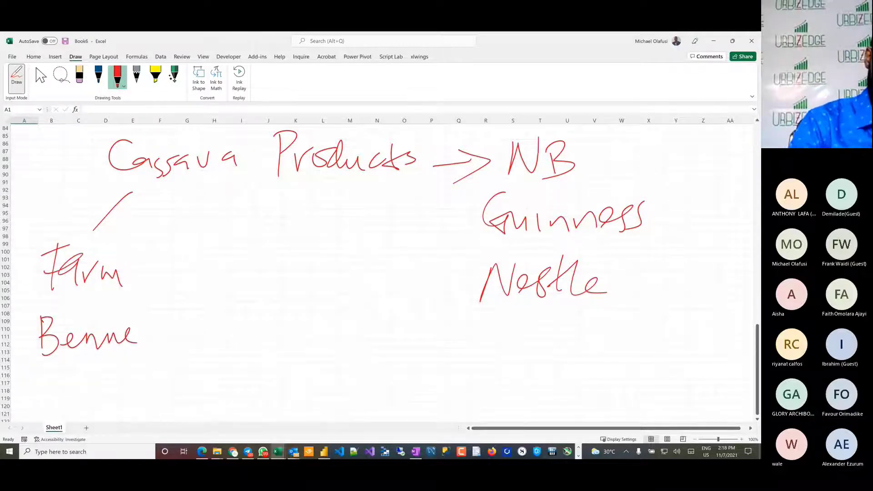
{"action": "mouse_move", "coordinate": [56, 366]}
{"action": "left_mouse_down"}
{"action": "mouse_move", "coordinate": [39, 379]}
{"action": "mouse_move", "coordinate": [39, 391]}
{"action": "left_mouse_up"}
{"action": "mouse_move", "coordinate": [69, 369]}
{"action": "left_mouse_down"}
{"action": "mouse_move", "coordinate": [71, 388]}
{"action": "mouse_move", "coordinate": [130, 391]}
{"action": "mouse_move", "coordinate": [164, 376]}
{"action": "left_mouse_up"}
{"action": "mouse_move", "coordinate": [165, 382]}
{"action": "left_mouse_down"}
{"action": "mouse_move", "coordinate": [182, 386]}
{"action": "mouse_move", "coordinate": [175, 394]}
{"action": "left_mouse_up"}
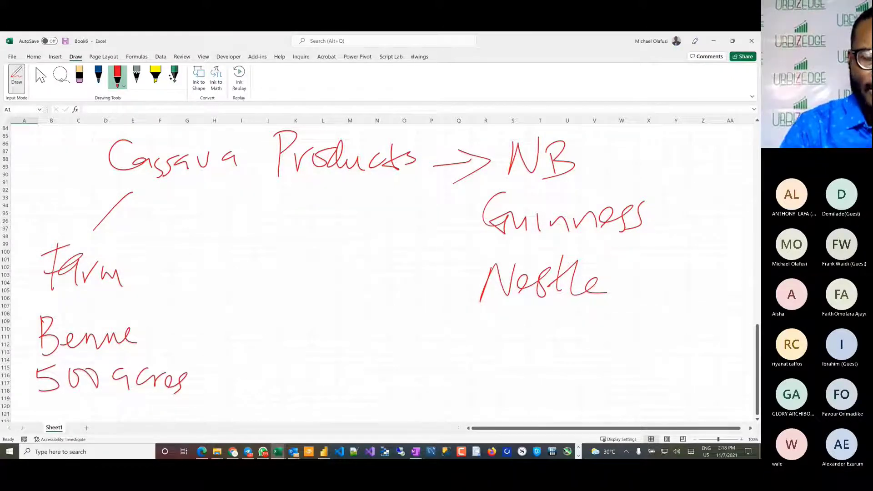
Step: Draw a second branch line below "Cassava Products" and handwrite "Cassava" at its end
{"action": "mouse_move", "coordinate": [186, 192]}
{"action": "left_mouse_down"}
{"action": "mouse_move", "coordinate": [229, 231]}
{"action": "mouse_move", "coordinate": [201, 271]}
{"action": "left_mouse_up"}
{"action": "mouse_move", "coordinate": [222, 254]}
{"action": "left_mouse_down"}
{"action": "mouse_move", "coordinate": [219, 268]}
{"action": "mouse_move", "coordinate": [243, 273]}
{"action": "left_mouse_up"}
{"action": "left_click_drag", "start_coordinate": [267, 253], "coordinate": [267, 272]}
{"action": "mouse_move", "coordinate": [273, 249]}
{"action": "left_mouse_down"}
{"action": "mouse_move", "coordinate": [286, 249]}
{"action": "mouse_move", "coordinate": [304, 271]}
{"action": "left_mouse_up"}
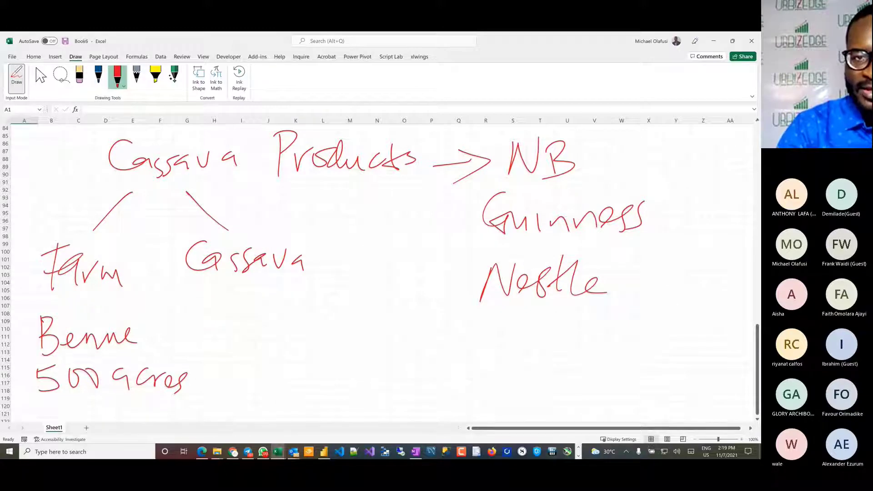
Step: Draw a third branch line down from "Products" and handwrite "Process" at its end
{"action": "left_click_drag", "start_coordinate": [341, 188], "coordinate": [368, 246]}
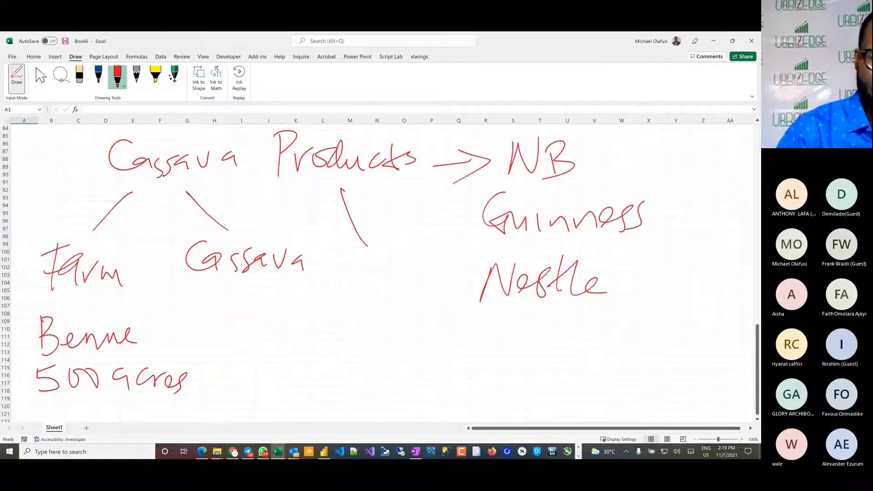
{"action": "left_click_drag", "start_coordinate": [347, 257], "coordinate": [345, 284]}
{"action": "mouse_move", "coordinate": [342, 258]}
{"action": "left_mouse_down"}
{"action": "mouse_move", "coordinate": [354, 254]}
{"action": "mouse_move", "coordinate": [362, 282]}
{"action": "left_mouse_up"}
{"action": "left_click_drag", "start_coordinate": [359, 268], "coordinate": [387, 282]}
{"action": "mouse_move", "coordinate": [387, 278]}
{"action": "left_mouse_down"}
{"action": "mouse_move", "coordinate": [400, 260]}
{"action": "mouse_move", "coordinate": [414, 273]}
{"action": "left_mouse_up"}
{"action": "left_click_drag", "start_coordinate": [355, 263], "coordinate": [346, 291]}
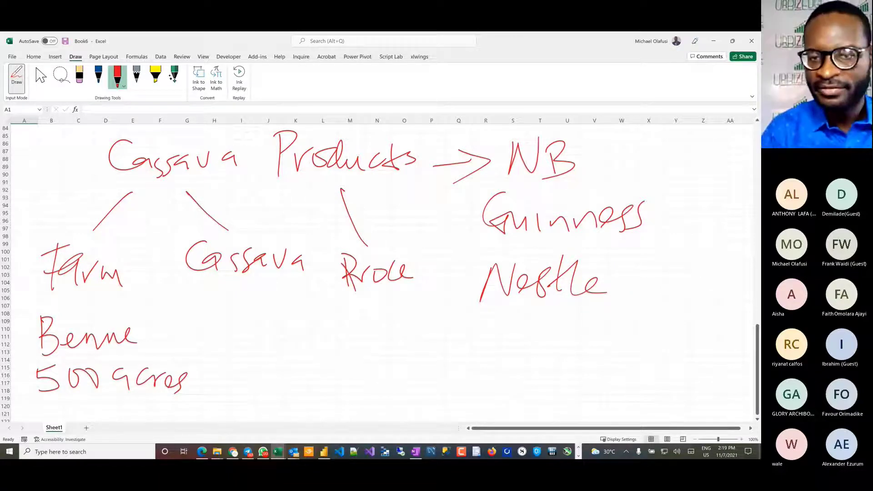
{"action": "mouse_move", "coordinate": [415, 260]}
{"action": "left_mouse_down"}
{"action": "mouse_move", "coordinate": [423, 264]}
{"action": "mouse_move", "coordinate": [409, 281]}
{"action": "left_mouse_up"}
{"action": "left_click_drag", "start_coordinate": [436, 259], "coordinate": [430, 275]}
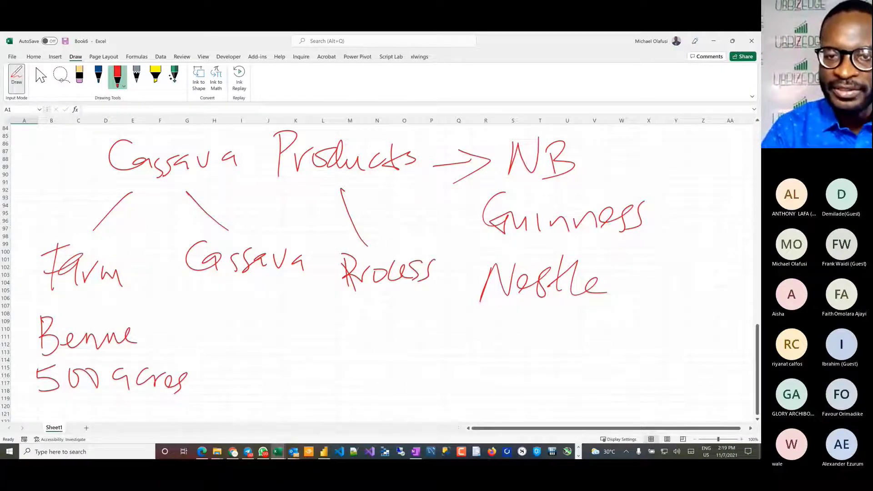
Step: Handwrite "it to a Cassava Flour" below "Process" and draw a curved arrow from it up toward "Nestle"
{"action": "left_click_drag", "start_coordinate": [361, 298], "coordinate": [360, 314]}
{"action": "mouse_move", "coordinate": [385, 289]}
{"action": "left_mouse_down"}
{"action": "mouse_move", "coordinate": [383, 310]}
{"action": "mouse_move", "coordinate": [400, 298]}
{"action": "left_mouse_up"}
{"action": "left_click_drag", "start_coordinate": [362, 326], "coordinate": [361, 347]}
{"action": "left_click_drag", "start_coordinate": [359, 340], "coordinate": [412, 347]}
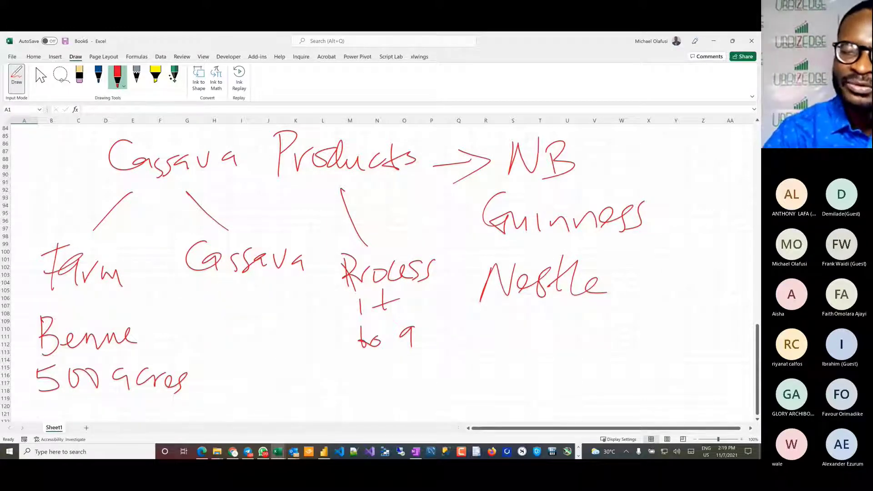
{"action": "mouse_move", "coordinate": [380, 368]}
{"action": "left_mouse_down"}
{"action": "mouse_move", "coordinate": [394, 390]}
{"action": "mouse_move", "coordinate": [461, 369]}
{"action": "mouse_move", "coordinate": [461, 383]}
{"action": "left_mouse_up"}
{"action": "mouse_move", "coordinate": [398, 400]}
{"action": "left_mouse_down"}
{"action": "mouse_move", "coordinate": [394, 421]}
{"action": "mouse_move", "coordinate": [426, 394]}
{"action": "mouse_move", "coordinate": [436, 403]}
{"action": "mouse_move", "coordinate": [467, 400]}
{"action": "mouse_move", "coordinate": [527, 339]}
{"action": "left_mouse_up"}
{"action": "left_click_drag", "start_coordinate": [506, 336], "coordinate": [521, 324]}
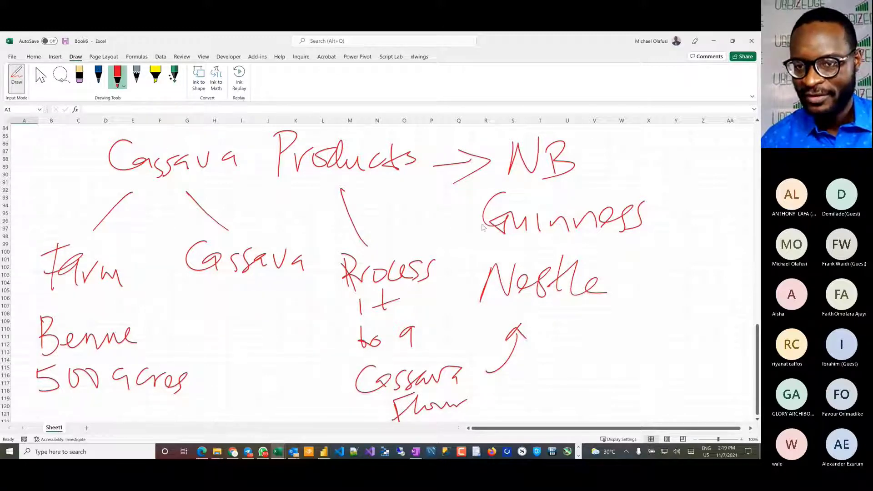
Step: Handwrite the amount "₦100m" below "500 acres"
{"action": "left_click", "coordinate": [757, 419]}
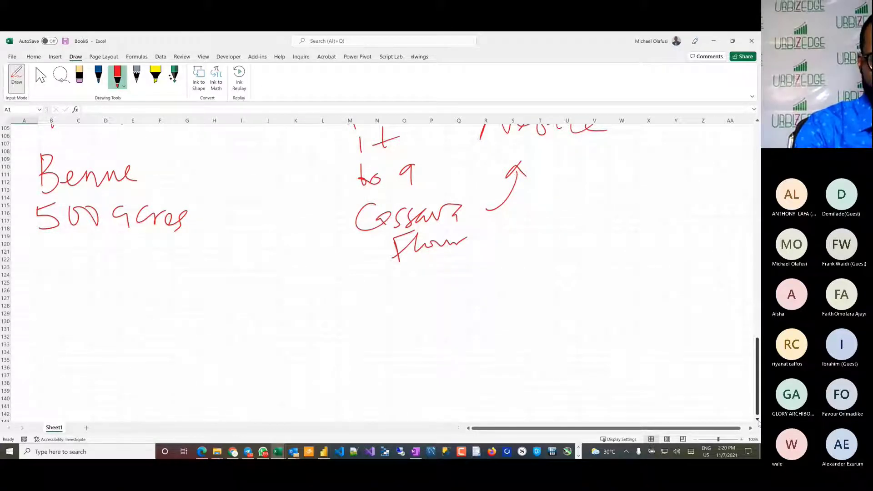
{"action": "left_click_drag", "start_coordinate": [47, 265], "coordinate": [41, 292]}
{"action": "mouse_move", "coordinate": [59, 261]}
{"action": "left_mouse_down"}
{"action": "mouse_move", "coordinate": [57, 292]}
{"action": "mouse_move", "coordinate": [60, 265]}
{"action": "left_mouse_up"}
{"action": "mouse_move", "coordinate": [28, 282]}
{"action": "left_mouse_down"}
{"action": "mouse_move", "coordinate": [60, 278]}
{"action": "mouse_move", "coordinate": [72, 291]}
{"action": "left_mouse_up"}
{"action": "mouse_move", "coordinate": [87, 269]}
{"action": "left_mouse_down"}
{"action": "mouse_move", "coordinate": [89, 282]}
{"action": "mouse_move", "coordinate": [108, 272]}
{"action": "left_mouse_up"}
{"action": "left_click_drag", "start_coordinate": [114, 260], "coordinate": [150, 287]}
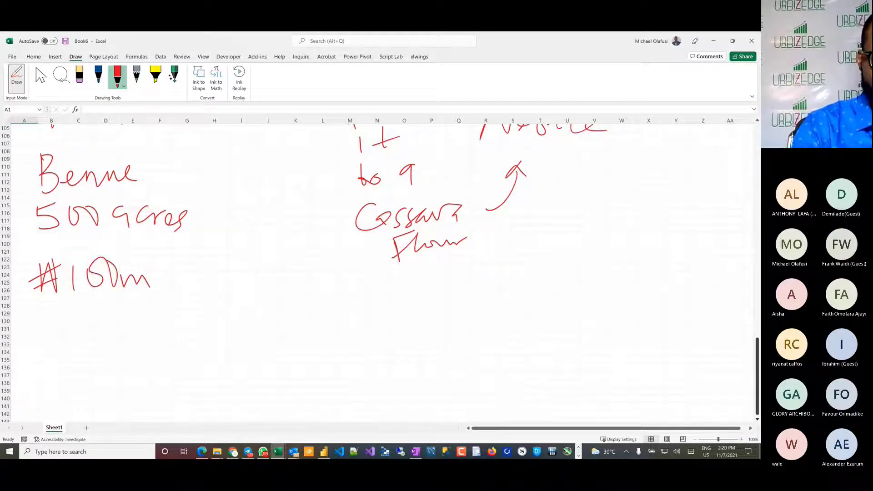
Step: Handwrite "Setup the farm" below "₦100m" and draw a horizontal branch tick to the right of it
{"action": "mouse_move", "coordinate": [62, 332]}
{"action": "left_mouse_down"}
{"action": "mouse_move", "coordinate": [42, 359]}
{"action": "mouse_move", "coordinate": [83, 354]}
{"action": "mouse_move", "coordinate": [90, 334]}
{"action": "left_mouse_up"}
{"action": "left_click_drag", "start_coordinate": [84, 339], "coordinate": [116, 362]}
{"action": "left_click_drag", "start_coordinate": [117, 327], "coordinate": [124, 341]}
{"action": "left_click_drag", "start_coordinate": [153, 313], "coordinate": [150, 341]}
{"action": "mouse_move", "coordinate": [149, 329]}
{"action": "left_mouse_down"}
{"action": "mouse_move", "coordinate": [196, 336]}
{"action": "mouse_move", "coordinate": [243, 316]}
{"action": "left_mouse_up"}
{"action": "mouse_move", "coordinate": [224, 319]}
{"action": "left_mouse_down"}
{"action": "mouse_move", "coordinate": [227, 363]}
{"action": "mouse_move", "coordinate": [263, 322]}
{"action": "mouse_move", "coordinate": [400, 320]}
{"action": "left_mouse_up"}
Step: Draw a vertical line through the tick beside "Setup the farm" and handwrite "Houses" as the first item
{"action": "left_click_drag", "start_coordinate": [361, 292], "coordinate": [369, 409]}
{"action": "mouse_move", "coordinate": [413, 294]}
{"action": "left_mouse_down"}
{"action": "mouse_move", "coordinate": [415, 327]}
{"action": "mouse_move", "coordinate": [426, 319]}
{"action": "left_mouse_up"}
{"action": "left_click_drag", "start_coordinate": [407, 313], "coordinate": [494, 306]}
{"action": "mouse_move", "coordinate": [490, 311]}
{"action": "left_mouse_down"}
{"action": "mouse_move", "coordinate": [503, 304]}
{"action": "mouse_move", "coordinate": [503, 316]}
{"action": "left_mouse_up"}
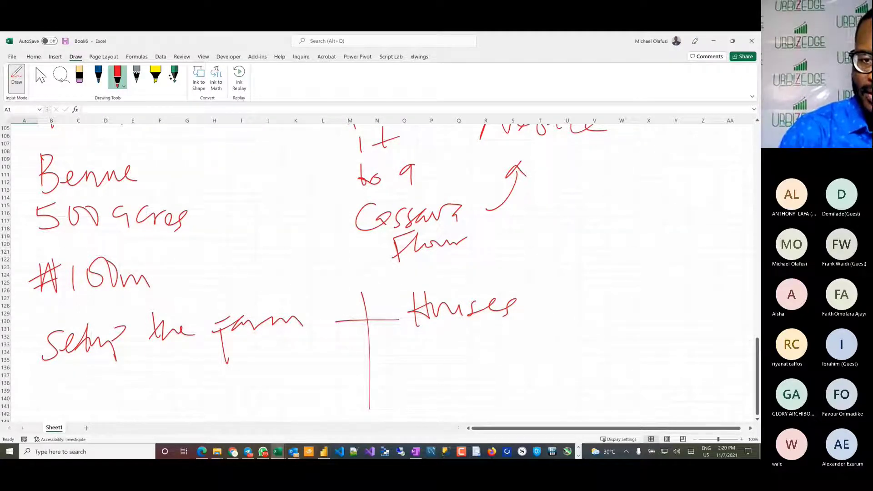
Step: Add two branch ticks below "Houses" and handwrite "Equipment" and "Machinery" beside them
{"action": "left_click_drag", "start_coordinate": [351, 358], "coordinate": [389, 354]}
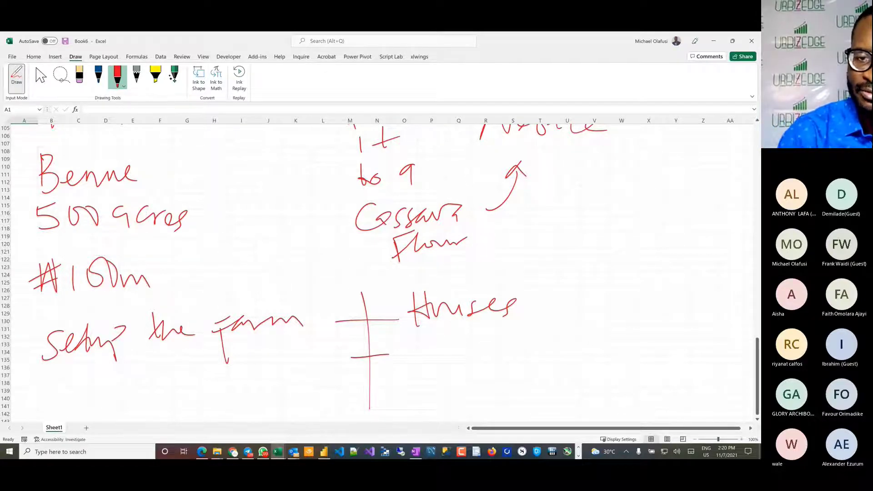
{"action": "mouse_move", "coordinate": [412, 340]}
{"action": "left_mouse_down"}
{"action": "mouse_move", "coordinate": [423, 363]}
{"action": "mouse_move", "coordinate": [422, 342]}
{"action": "left_mouse_up"}
{"action": "mouse_move", "coordinate": [443, 353]}
{"action": "left_mouse_down"}
{"action": "mouse_move", "coordinate": [429, 359]}
{"action": "mouse_move", "coordinate": [441, 378]}
{"action": "left_mouse_up"}
{"action": "mouse_move", "coordinate": [454, 360]}
{"action": "left_mouse_down"}
{"action": "mouse_move", "coordinate": [460, 351]}
{"action": "mouse_move", "coordinate": [475, 360]}
{"action": "left_mouse_up"}
{"action": "mouse_move", "coordinate": [483, 355]}
{"action": "left_mouse_down"}
{"action": "mouse_move", "coordinate": [489, 377]}
{"action": "mouse_move", "coordinate": [501, 348]}
{"action": "mouse_move", "coordinate": [551, 360]}
{"action": "mouse_move", "coordinate": [579, 351]}
{"action": "left_mouse_up"}
{"action": "left_click_drag", "start_coordinate": [351, 389], "coordinate": [391, 388]}
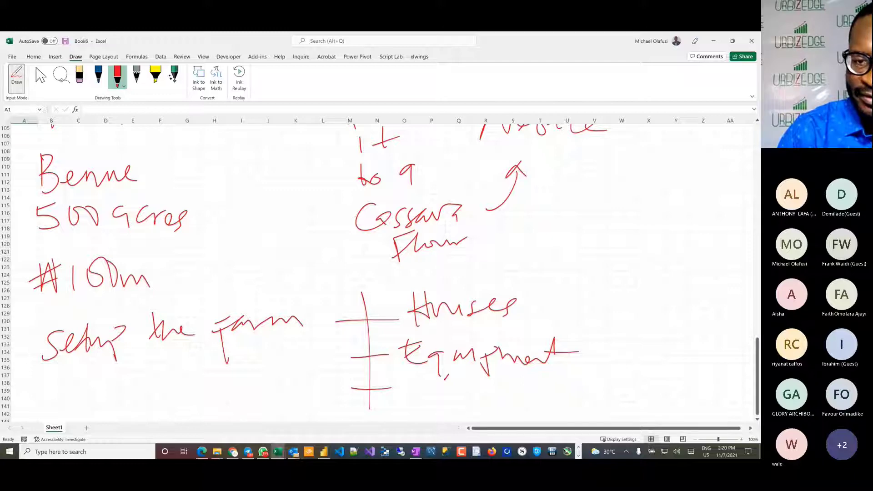
{"action": "mouse_move", "coordinate": [408, 408]}
{"action": "left_mouse_down"}
{"action": "mouse_move", "coordinate": [413, 381]}
{"action": "mouse_move", "coordinate": [437, 407]}
{"action": "mouse_move", "coordinate": [461, 391]}
{"action": "mouse_move", "coordinate": [567, 392]}
{"action": "mouse_move", "coordinate": [548, 418]}
{"action": "left_mouse_up"}
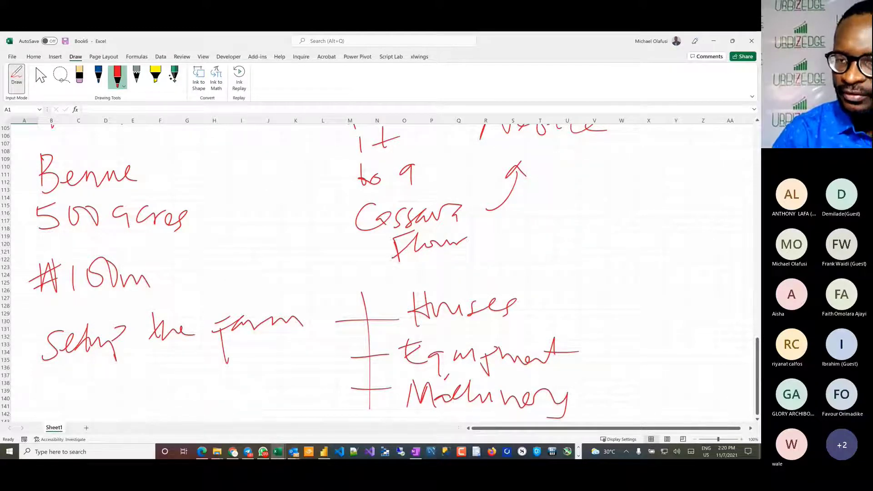
Step: Extend the vertical branch line in red ink below "Machinery" and add a branch tick on it
{"action": "key", "text": "Escape"}
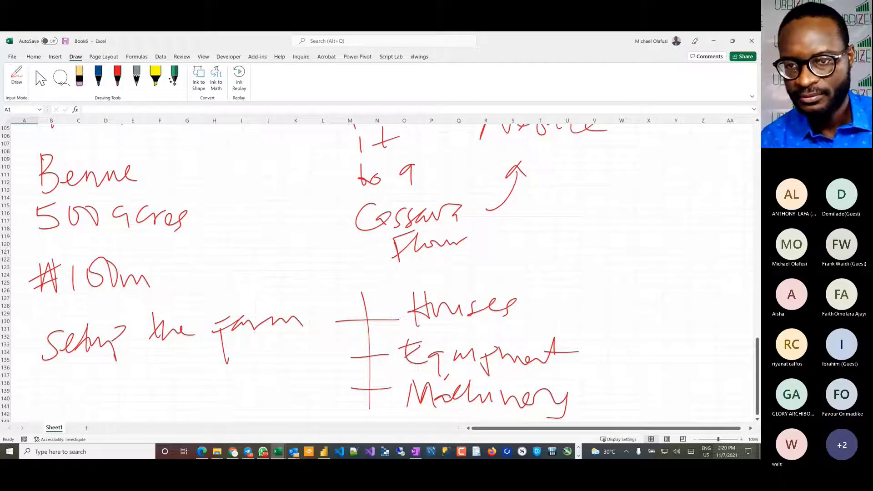
{"action": "scroll", "coordinate": [385, 273], "scroll_direction": "down", "scroll_amount": 4}
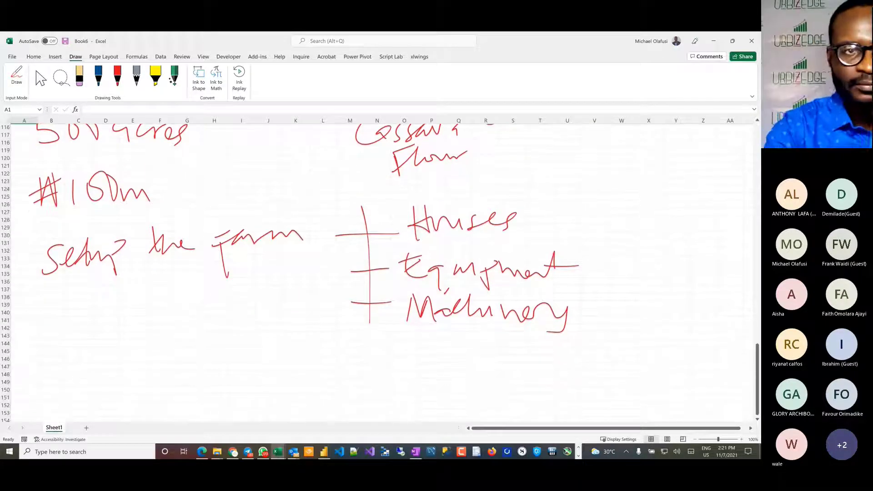
{"action": "left_click", "coordinate": [117, 76]}
{"action": "left_click_drag", "start_coordinate": [377, 307], "coordinate": [374, 421]}
{"action": "left_click_drag", "start_coordinate": [360, 357], "coordinate": [398, 350]}
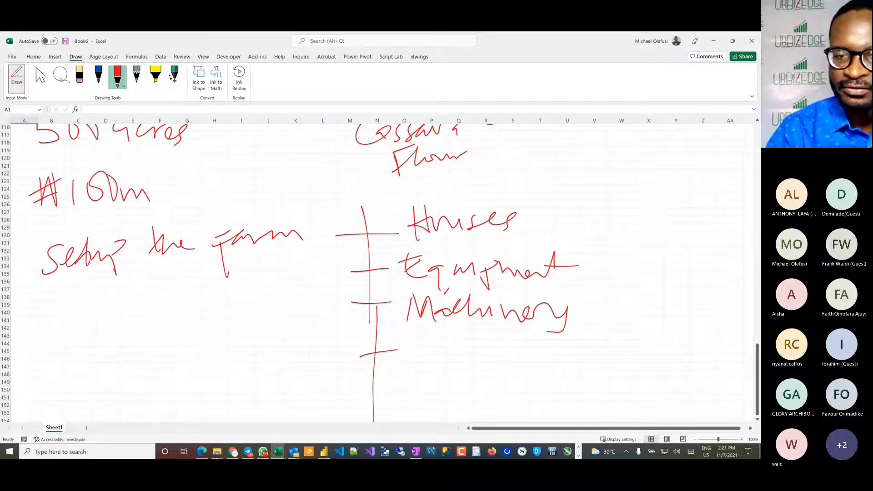
Step: Handwrite "Tilling" below "Machinery" and add another branch tick beneath it
{"action": "left_click_drag", "start_coordinate": [409, 345], "coordinate": [441, 334]}
{"action": "mouse_move", "coordinate": [427, 340]}
{"action": "left_mouse_down"}
{"action": "mouse_move", "coordinate": [421, 364]}
{"action": "mouse_move", "coordinate": [441, 365]}
{"action": "left_mouse_up"}
{"action": "mouse_move", "coordinate": [455, 339]}
{"action": "left_mouse_down"}
{"action": "mouse_move", "coordinate": [453, 360]}
{"action": "mouse_move", "coordinate": [466, 366]}
{"action": "left_mouse_up"}
{"action": "mouse_move", "coordinate": [471, 362]}
{"action": "left_mouse_down"}
{"action": "mouse_move", "coordinate": [509, 351]}
{"action": "mouse_move", "coordinate": [502, 381]}
{"action": "left_mouse_up"}
{"action": "left_click", "coordinate": [476, 349]}
{"action": "left_click_drag", "start_coordinate": [361, 399], "coordinate": [388, 396]}
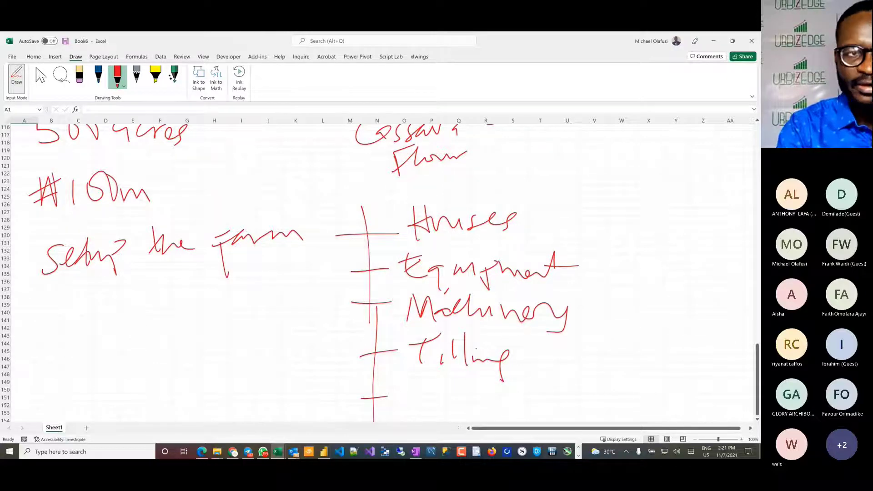
Step: Erase "Tilling" and handwrite "Land clearing" in red ink in its place
{"action": "left_click", "coordinate": [79, 77]}
{"action": "mouse_move", "coordinate": [505, 364]}
{"action": "left_mouse_down"}
{"action": "mouse_move", "coordinate": [467, 350]}
{"action": "mouse_move", "coordinate": [442, 359]}
{"action": "mouse_move", "coordinate": [425, 339]}
{"action": "left_mouse_up"}
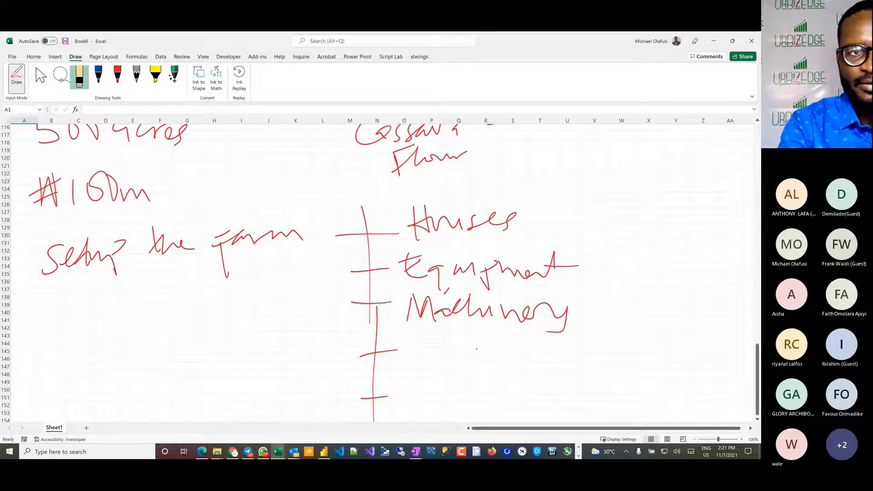
{"action": "left_click", "coordinate": [117, 76]}
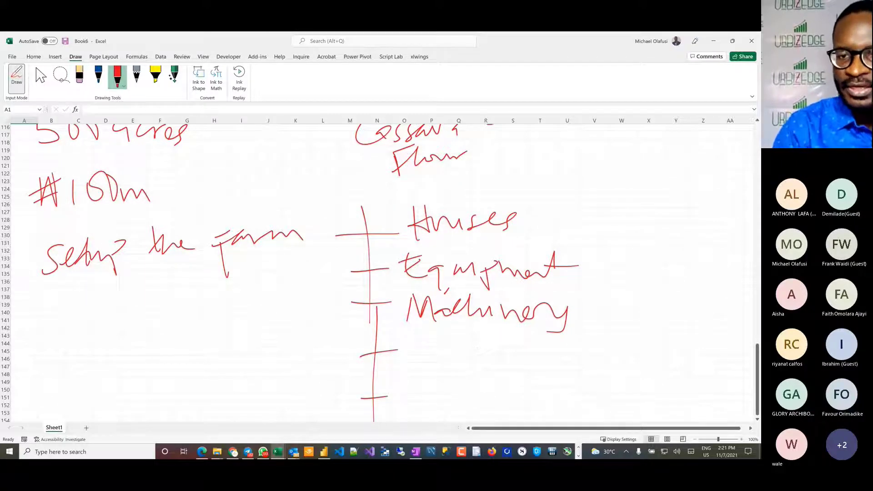
{"action": "mouse_move", "coordinate": [414, 332]}
{"action": "left_mouse_down"}
{"action": "mouse_move", "coordinate": [414, 344]}
{"action": "mouse_move", "coordinate": [468, 355]}
{"action": "mouse_move", "coordinate": [487, 346]}
{"action": "mouse_move", "coordinate": [490, 356]}
{"action": "mouse_move", "coordinate": [556, 364]}
{"action": "mouse_move", "coordinate": [621, 348]}
{"action": "mouse_move", "coordinate": [606, 376]}
{"action": "left_mouse_up"}
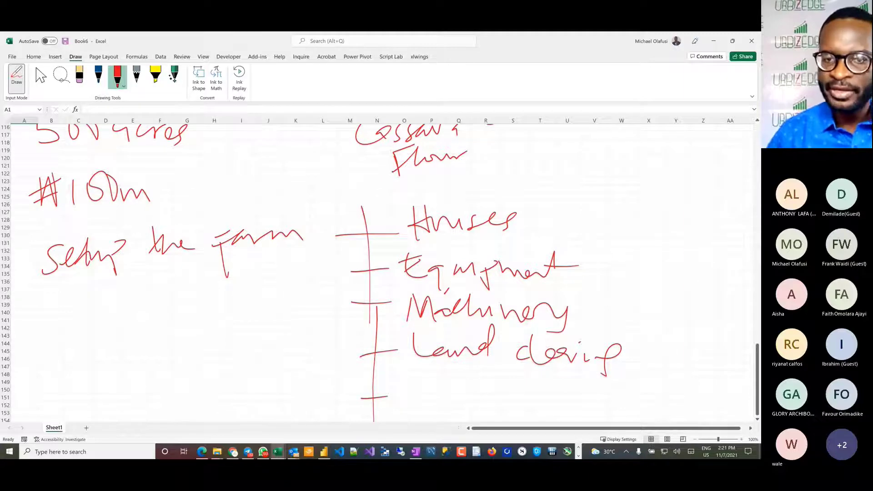
Step: Handwrite "Tractors + Vehicles" beside the branch tick below "Land clearing"
{"action": "left_click_drag", "start_coordinate": [408, 387], "coordinate": [431, 384]}
{"action": "left_click_drag", "start_coordinate": [412, 388], "coordinate": [409, 416]}
{"action": "mouse_move", "coordinate": [424, 401]}
{"action": "left_mouse_down"}
{"action": "mouse_move", "coordinate": [449, 401]}
{"action": "mouse_move", "coordinate": [449, 413]}
{"action": "left_mouse_up"}
{"action": "left_click_drag", "start_coordinate": [472, 400], "coordinate": [477, 407]}
{"action": "mouse_move", "coordinate": [484, 384]}
{"action": "left_mouse_down"}
{"action": "mouse_move", "coordinate": [485, 412]}
{"action": "mouse_move", "coordinate": [499, 400]}
{"action": "mouse_move", "coordinate": [539, 395]}
{"action": "left_mouse_up"}
{"action": "left_click_drag", "start_coordinate": [552, 396], "coordinate": [578, 384]}
{"action": "left_click_drag", "start_coordinate": [566, 370], "coordinate": [562, 414]}
{"action": "left_click_drag", "start_coordinate": [590, 384], "coordinate": [613, 384]}
{"action": "mouse_move", "coordinate": [616, 398]}
{"action": "left_mouse_down"}
{"action": "mouse_move", "coordinate": [624, 408]}
{"action": "mouse_move", "coordinate": [651, 407]}
{"action": "mouse_move", "coordinate": [676, 394]}
{"action": "left_mouse_up"}
{"action": "left_click_drag", "start_coordinate": [677, 393], "coordinate": [706, 399]}
{"action": "left_click_drag", "start_coordinate": [706, 399], "coordinate": [726, 387]}
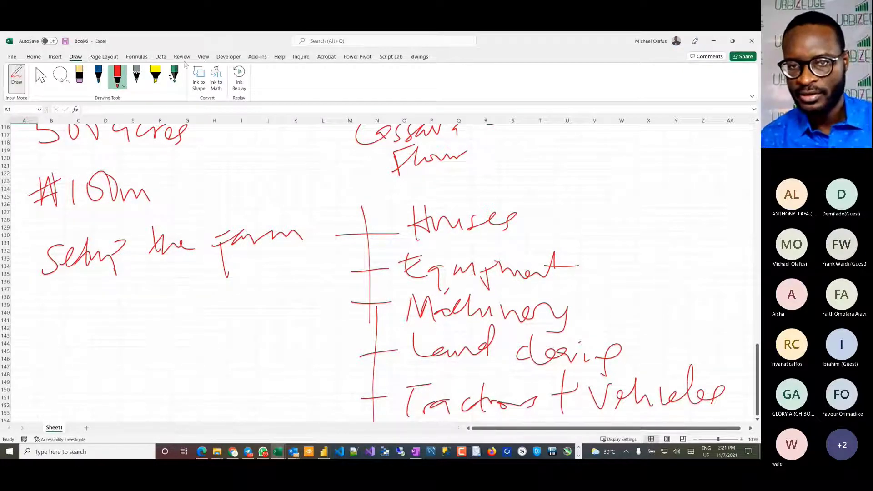
Step: Extend the branch line below "Tractors + Vehicles", add a tick and handwrite "Road" beside it
{"action": "left_click", "coordinate": [757, 420]}
{"action": "left_click", "coordinate": [758, 420]}
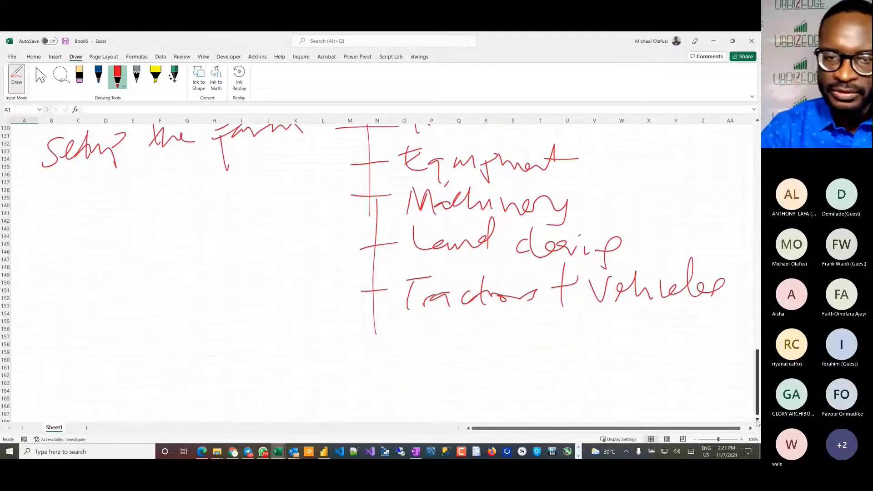
{"action": "left_click_drag", "start_coordinate": [377, 319], "coordinate": [380, 389]}
{"action": "left_click_drag", "start_coordinate": [367, 349], "coordinate": [405, 350]}
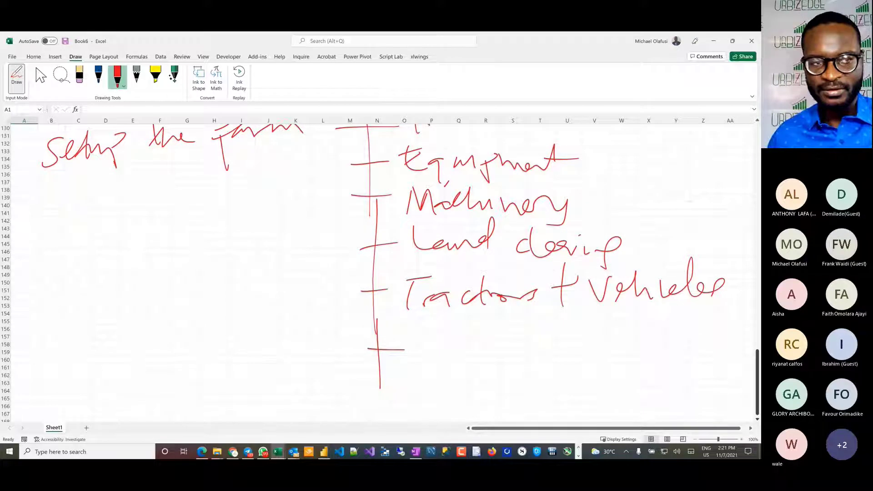
{"action": "mouse_move", "coordinate": [424, 336]}
{"action": "left_mouse_down"}
{"action": "mouse_move", "coordinate": [427, 366]}
{"action": "mouse_move", "coordinate": [454, 362]}
{"action": "mouse_move", "coordinate": [510, 330]}
{"action": "mouse_move", "coordinate": [528, 348]}
{"action": "mouse_move", "coordinate": [489, 357]}
{"action": "left_mouse_up"}
{"action": "left_click_drag", "start_coordinate": [513, 325], "coordinate": [516, 362]}
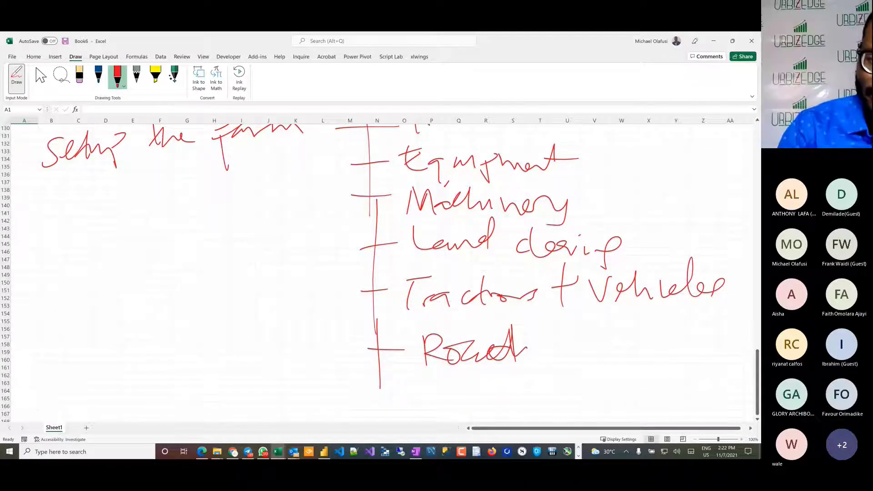
Step: Extend the branch line with one more tick, handwrite "Others" below "Road" and stop inking
{"action": "mouse_move", "coordinate": [380, 377]}
{"action": "left_mouse_down"}
{"action": "mouse_move", "coordinate": [380, 422]}
{"action": "mouse_move", "coordinate": [395, 396]}
{"action": "mouse_move", "coordinate": [371, 403]}
{"action": "left_mouse_up"}
{"action": "mouse_move", "coordinate": [409, 375]}
{"action": "left_mouse_down"}
{"action": "mouse_move", "coordinate": [415, 401]}
{"action": "mouse_move", "coordinate": [428, 390]}
{"action": "mouse_move", "coordinate": [441, 404]}
{"action": "left_mouse_up"}
{"action": "mouse_move", "coordinate": [433, 392]}
{"action": "left_mouse_down"}
{"action": "mouse_move", "coordinate": [499, 389]}
{"action": "mouse_move", "coordinate": [498, 401]}
{"action": "left_mouse_up"}
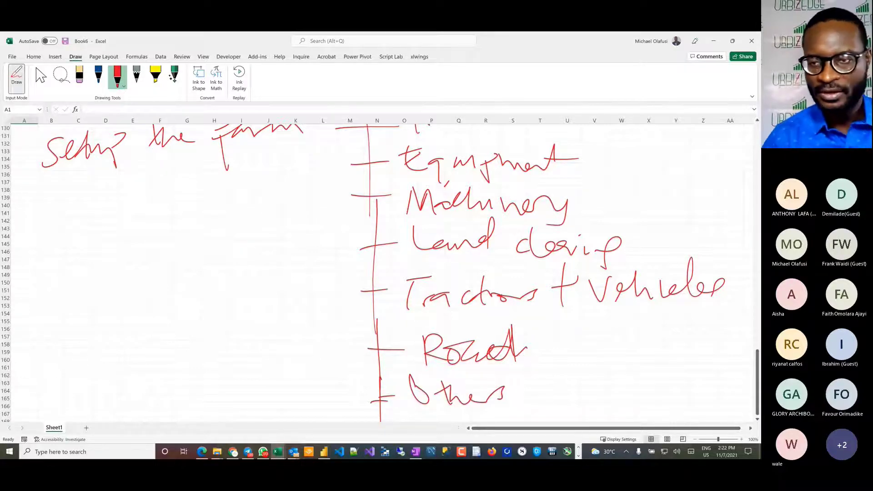
{"action": "key", "text": "Escape"}
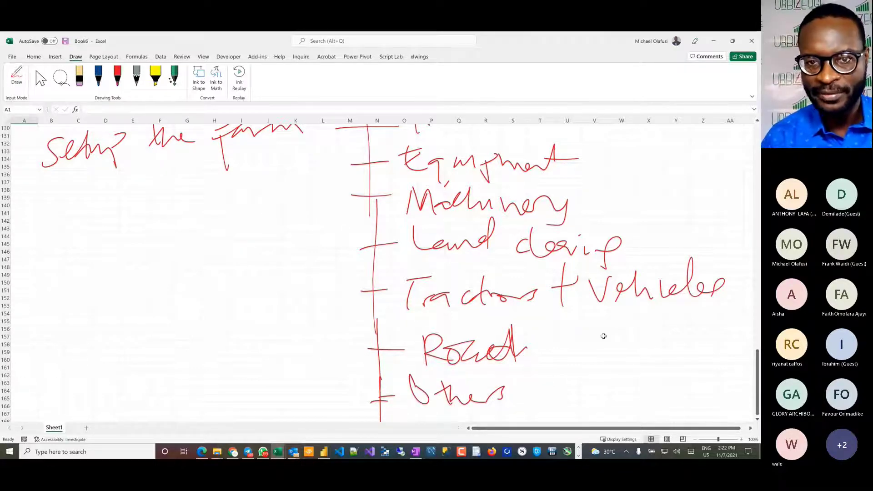
{"action": "scroll", "coordinate": [358, 287], "scroll_direction": "up", "scroll_amount": 6}
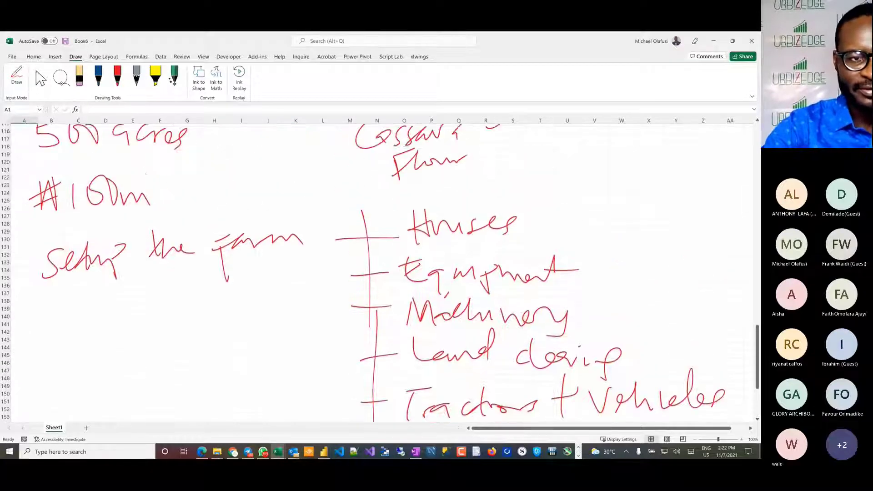
Step: Handwrite a dash and "Buy land" in red ink beside the ₦100m amount and stop inking
{"action": "left_click", "coordinate": [117, 77]}
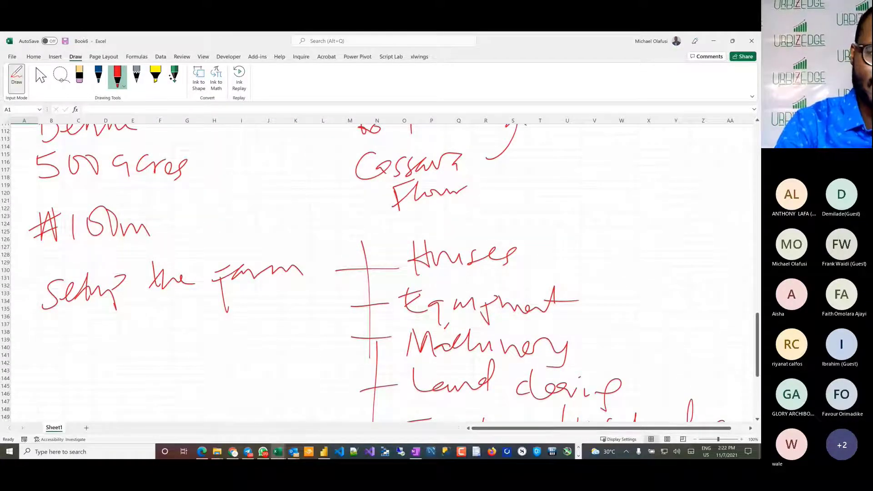
{"action": "mouse_move", "coordinate": [162, 223]}
{"action": "left_mouse_down"}
{"action": "mouse_move", "coordinate": [215, 218]}
{"action": "mouse_move", "coordinate": [218, 205]}
{"action": "mouse_move", "coordinate": [219, 217]}
{"action": "left_mouse_up"}
{"action": "mouse_move", "coordinate": [237, 200]}
{"action": "left_mouse_down"}
{"action": "mouse_move", "coordinate": [251, 202]}
{"action": "mouse_move", "coordinate": [263, 224]}
{"action": "left_mouse_up"}
{"action": "mouse_move", "coordinate": [302, 183]}
{"action": "left_mouse_down"}
{"action": "mouse_move", "coordinate": [320, 212]}
{"action": "mouse_move", "coordinate": [351, 213]}
{"action": "mouse_move", "coordinate": [362, 230]}
{"action": "left_mouse_up"}
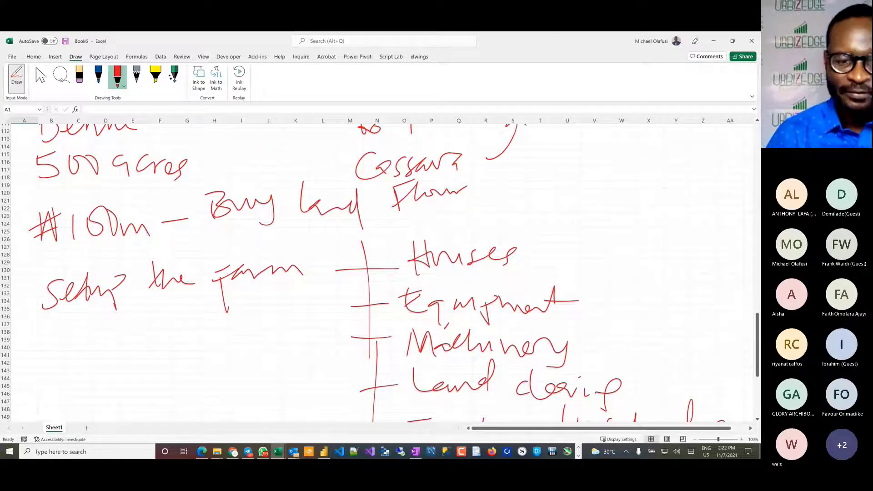
{"action": "key", "text": "Escape"}
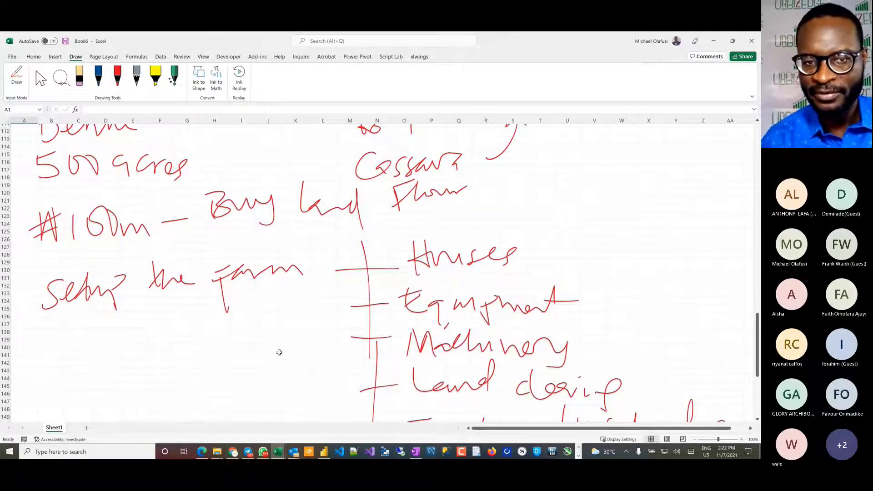
Step: Handwrite "₦900mill" in red ink below "Setup the farm", beside the branch of setup items, and stop inking
{"action": "scroll", "coordinate": [279, 353], "scroll_direction": "down", "scroll_amount": 13}
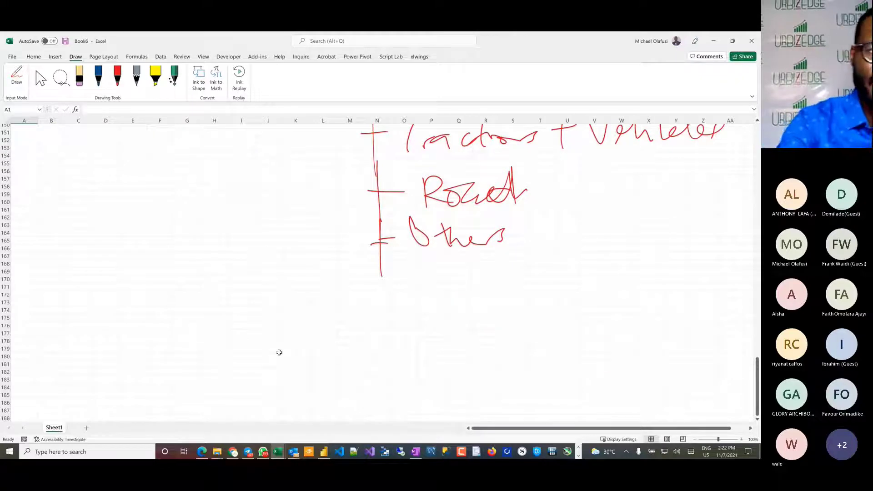
{"action": "scroll", "coordinate": [279, 352], "scroll_direction": "up", "scroll_amount": 9}
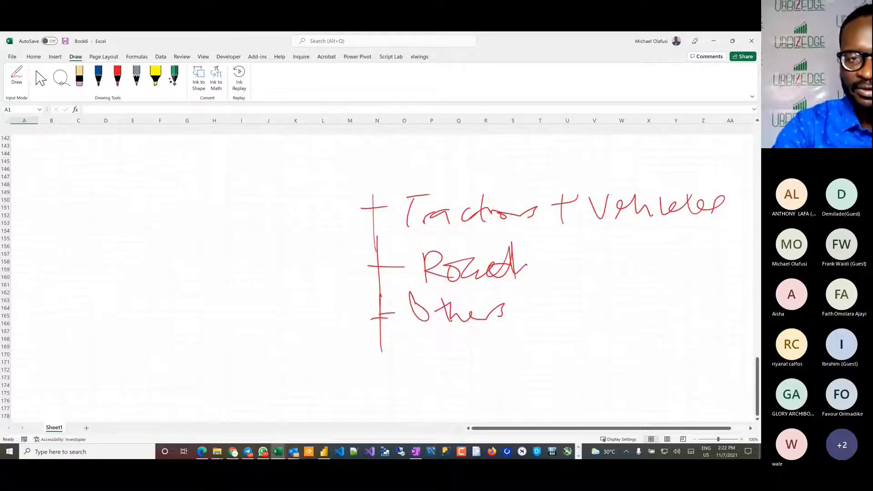
{"action": "left_click", "coordinate": [117, 77]}
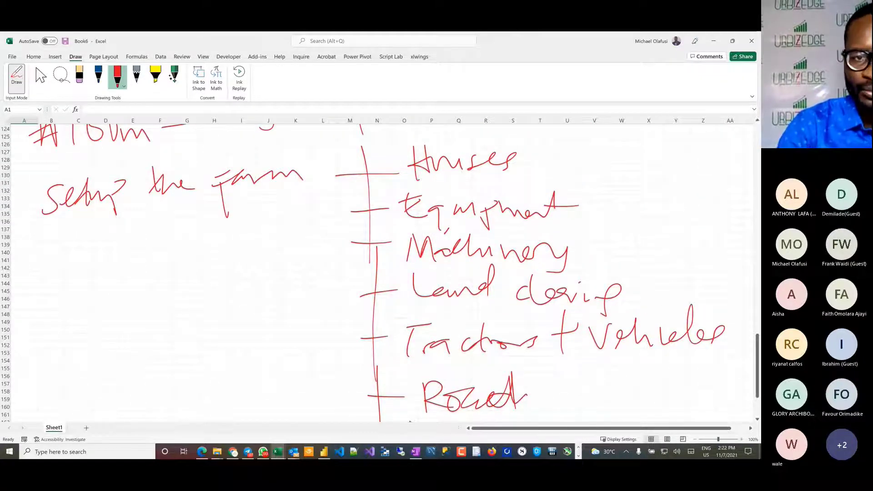
{"action": "mouse_move", "coordinate": [183, 268]}
{"action": "left_mouse_down"}
{"action": "mouse_move", "coordinate": [184, 298]}
{"action": "mouse_move", "coordinate": [199, 263]}
{"action": "mouse_move", "coordinate": [212, 270]}
{"action": "left_mouse_up"}
{"action": "mouse_move", "coordinate": [183, 292]}
{"action": "left_mouse_down"}
{"action": "mouse_move", "coordinate": [206, 278]}
{"action": "mouse_move", "coordinate": [231, 291]}
{"action": "left_mouse_up"}
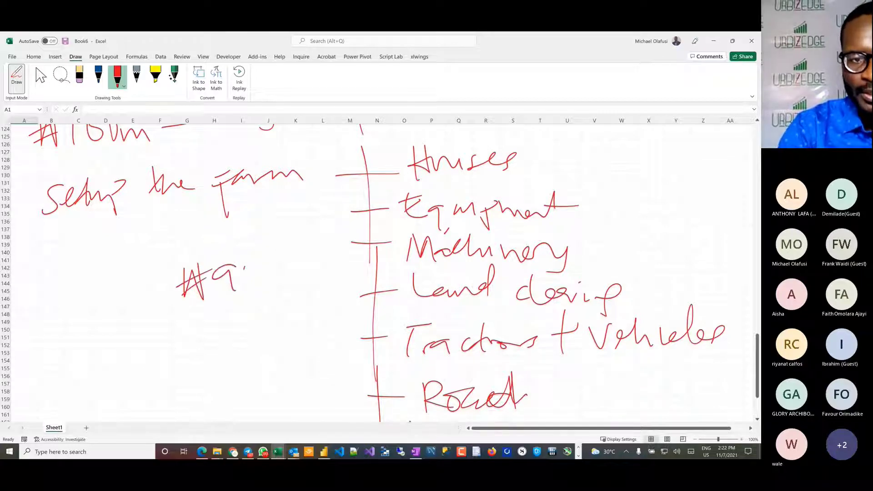
{"action": "left_click_drag", "start_coordinate": [253, 258], "coordinate": [251, 260]}
{"action": "left_click_drag", "start_coordinate": [267, 259], "coordinate": [311, 283]}
{"action": "left_click_drag", "start_coordinate": [319, 268], "coordinate": [328, 283]}
{"action": "left_click_drag", "start_coordinate": [339, 243], "coordinate": [346, 286]}
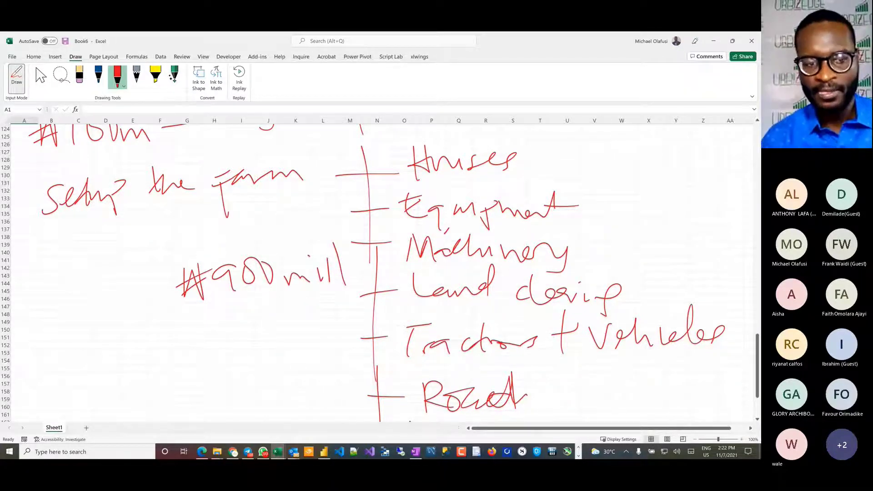
{"action": "left_click", "coordinate": [17, 78]}
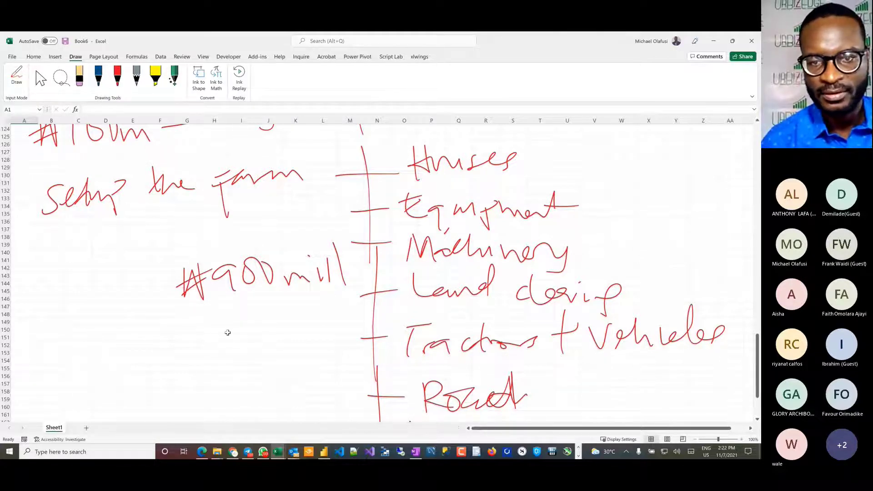
Step: Erase "900mill" from the amount below "Setup the farm", keeping the naira sign
{"action": "scroll", "coordinate": [228, 332], "scroll_direction": "down", "scroll_amount": 2}
{"action": "scroll", "coordinate": [227, 333], "scroll_direction": "down", "scroll_amount": 4}
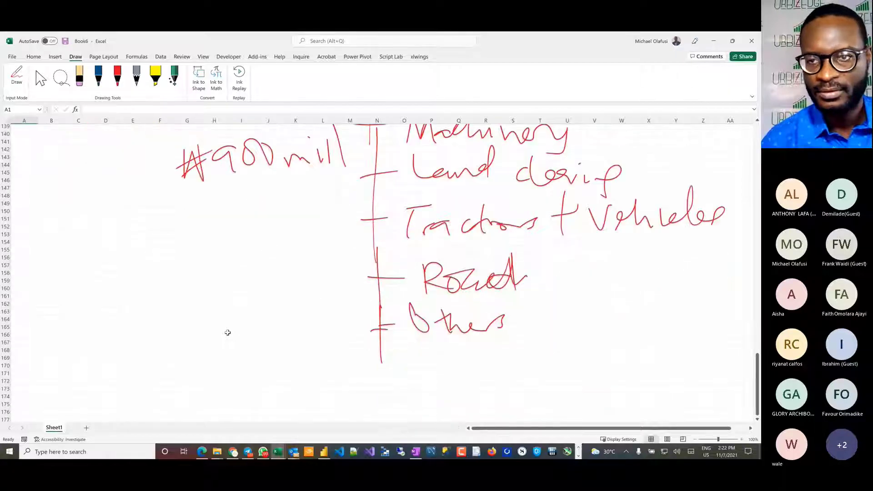
{"action": "left_click", "coordinate": [117, 76]}
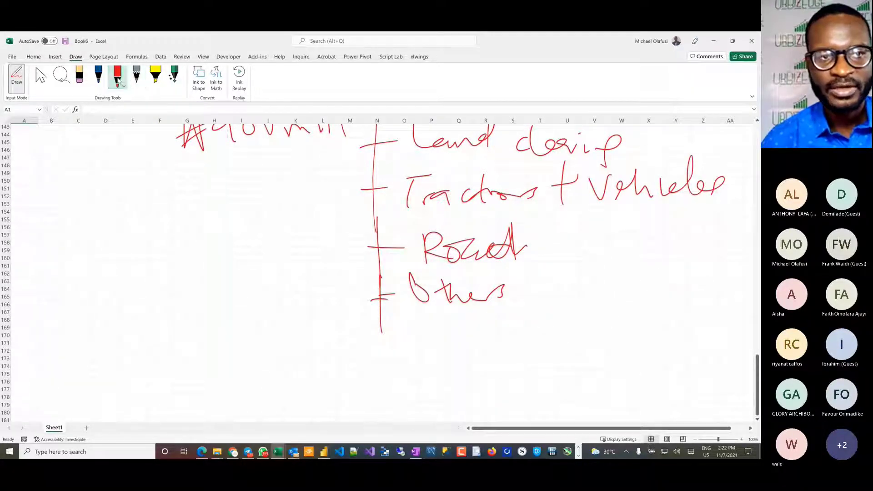
{"action": "left_click", "coordinate": [79, 75]}
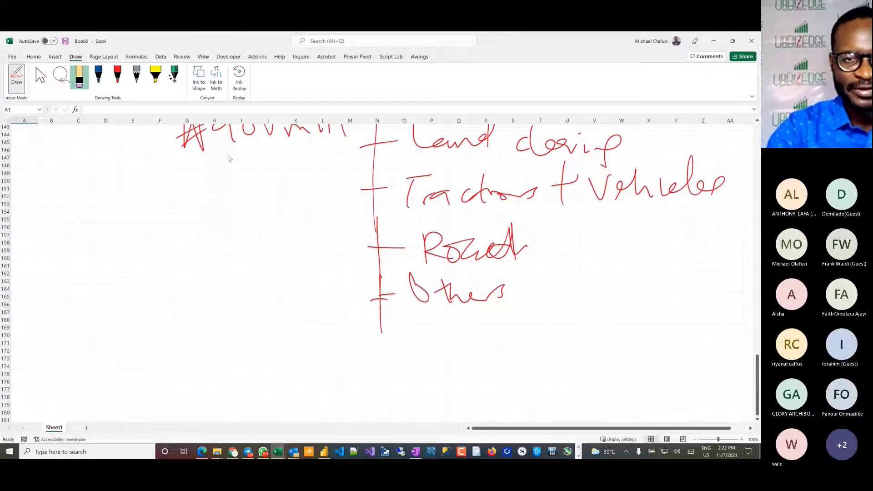
{"action": "key", "text": "Escape"}
{"action": "scroll", "coordinate": [230, 159], "scroll_direction": "up", "scroll_amount": 4}
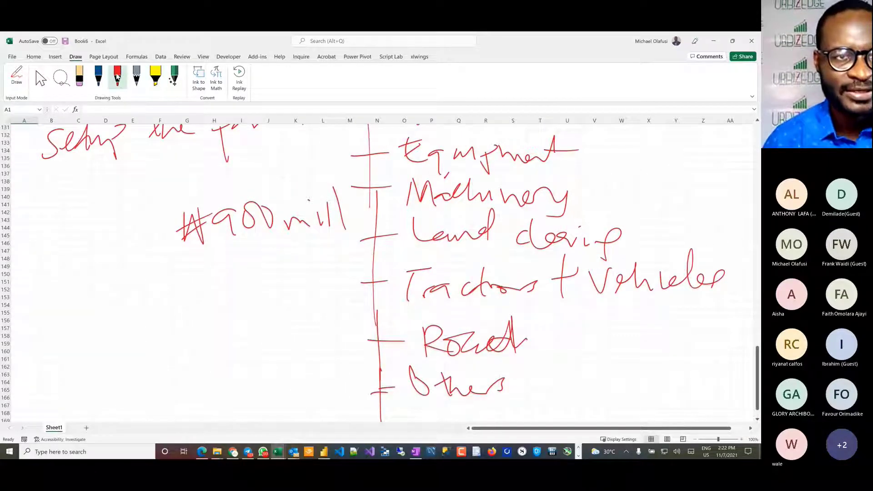
{"action": "left_click", "coordinate": [79, 76]}
{"action": "mouse_move", "coordinate": [320, 212]}
{"action": "left_mouse_down"}
{"action": "mouse_move", "coordinate": [319, 226]}
{"action": "mouse_move", "coordinate": [328, 219]}
{"action": "left_mouse_up"}
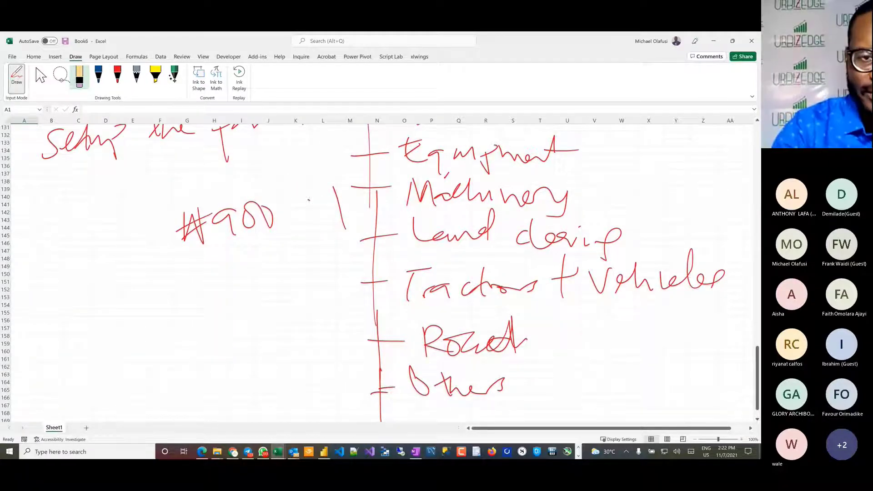
{"action": "left_click_drag", "start_coordinate": [274, 216], "coordinate": [228, 220]}
{"action": "left_click_drag", "start_coordinate": [334, 191], "coordinate": [344, 226]}
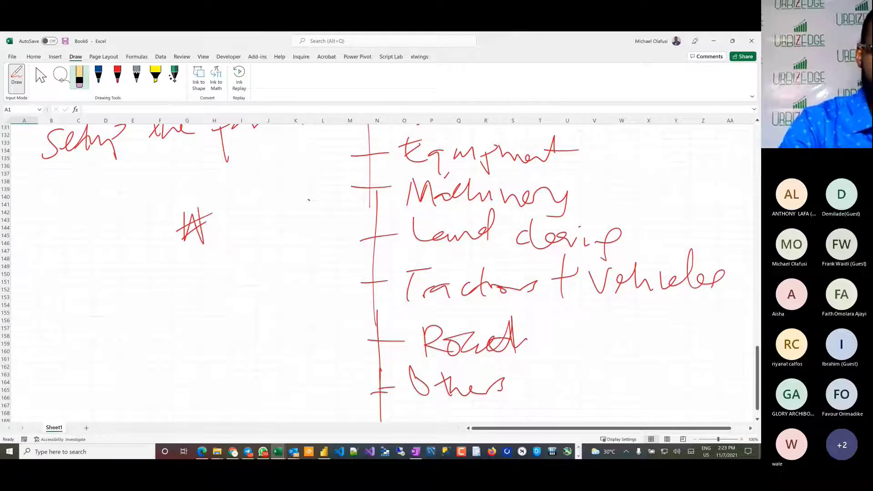
Step: Handwrite "2bn" in red ink after the naira sign and stop inking
{"action": "left_click", "coordinate": [118, 75]}
{"action": "mouse_move", "coordinate": [220, 217]}
{"action": "left_mouse_down"}
{"action": "mouse_move", "coordinate": [224, 249]}
{"action": "mouse_move", "coordinate": [251, 244]}
{"action": "left_mouse_up"}
{"action": "mouse_move", "coordinate": [256, 205]}
{"action": "left_mouse_down"}
{"action": "mouse_move", "coordinate": [273, 235]}
{"action": "mouse_move", "coordinate": [310, 242]}
{"action": "left_mouse_up"}
{"action": "left_click", "coordinate": [16, 76]}
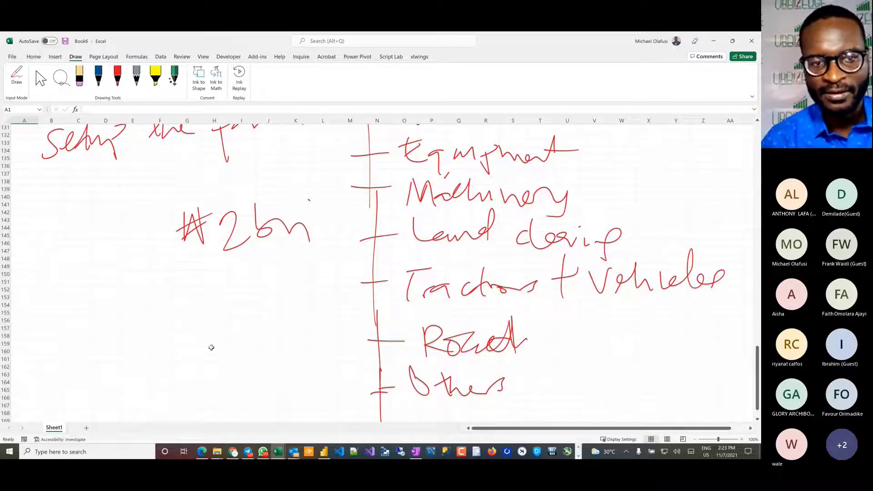
Step: Handwrite "1 yr" in red ink in the blank area below the setup cost notes
{"action": "scroll", "coordinate": [211, 348], "scroll_direction": "down", "scroll_amount": 4}
{"action": "left_click", "coordinate": [118, 77]}
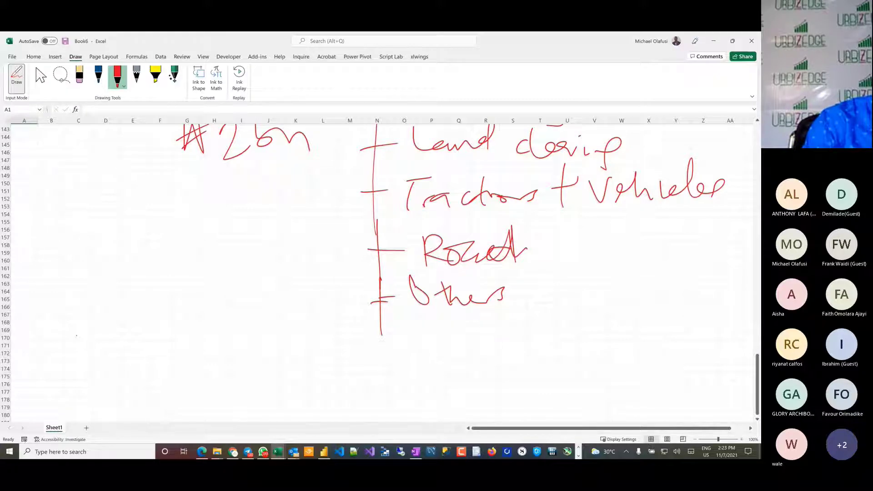
{"action": "left_click_drag", "start_coordinate": [77, 336], "coordinate": [73, 376]}
{"action": "left_click_drag", "start_coordinate": [59, 378], "coordinate": [78, 372]}
{"action": "left_click_drag", "start_coordinate": [90, 359], "coordinate": [97, 370]}
{"action": "mouse_move", "coordinate": [103, 358]}
{"action": "left_mouse_down"}
{"action": "mouse_move", "coordinate": [88, 396]}
{"action": "mouse_move", "coordinate": [128, 351]}
{"action": "mouse_move", "coordinate": [115, 377]}
{"action": "mouse_move", "coordinate": [122, 379]}
{"action": "left_mouse_up"}
{"action": "left_click_drag", "start_coordinate": [119, 376], "coordinate": [145, 347]}
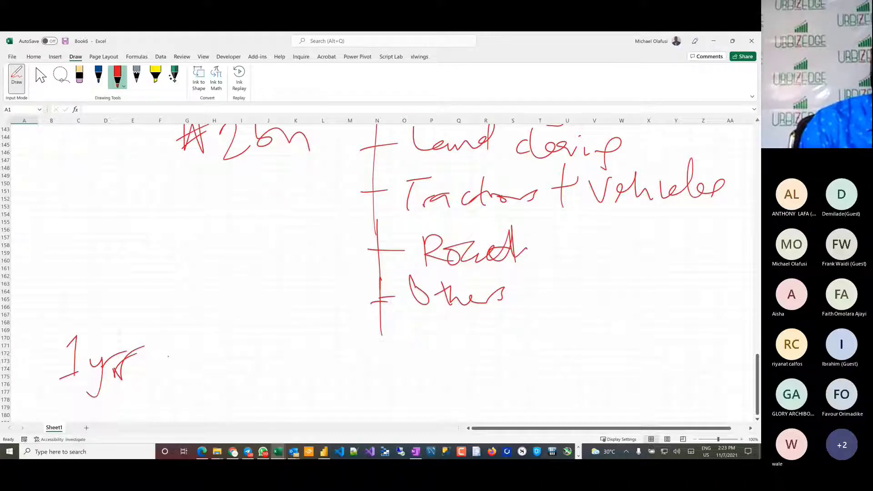
Step: Complete the "1 yr" line with a dash and the handwritten words "Construction + Setup", then stop inking
{"action": "left_click_drag", "start_coordinate": [156, 366], "coordinate": [189, 352]}
{"action": "mouse_move", "coordinate": [224, 342]}
{"action": "left_mouse_down"}
{"action": "mouse_move", "coordinate": [231, 363]}
{"action": "mouse_move", "coordinate": [256, 363]}
{"action": "left_mouse_up"}
{"action": "mouse_move", "coordinate": [273, 328]}
{"action": "left_mouse_down"}
{"action": "mouse_move", "coordinate": [269, 360]}
{"action": "mouse_move", "coordinate": [296, 360]}
{"action": "mouse_move", "coordinate": [326, 336]}
{"action": "mouse_move", "coordinate": [363, 357]}
{"action": "left_mouse_up"}
{"action": "left_click_drag", "start_coordinate": [385, 351], "coordinate": [411, 346]}
{"action": "left_click_drag", "start_coordinate": [395, 343], "coordinate": [398, 369]}
{"action": "mouse_move", "coordinate": [448, 334]}
{"action": "left_mouse_down"}
{"action": "mouse_move", "coordinate": [432, 363]}
{"action": "mouse_move", "coordinate": [492, 351]}
{"action": "mouse_move", "coordinate": [514, 375]}
{"action": "left_mouse_up"}
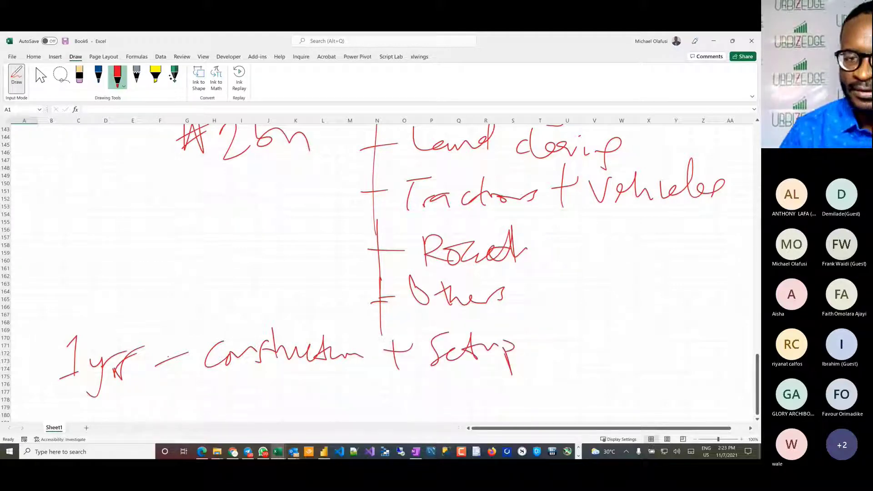
{"action": "left_click", "coordinate": [16, 77]}
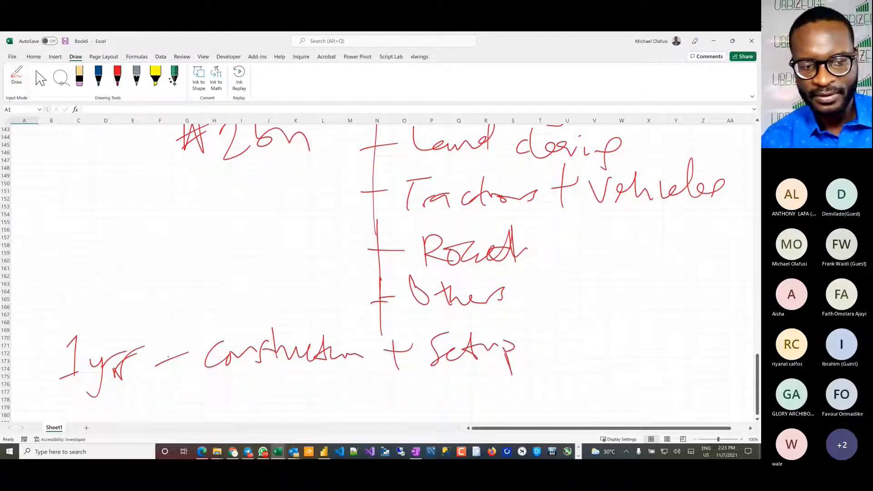
Step: Sketch a red timeline table below the "1 yr" line with handwritten column headings "2021" and "2022"
{"action": "scroll", "coordinate": [134, 265], "scroll_direction": "down", "scroll_amount": 7}
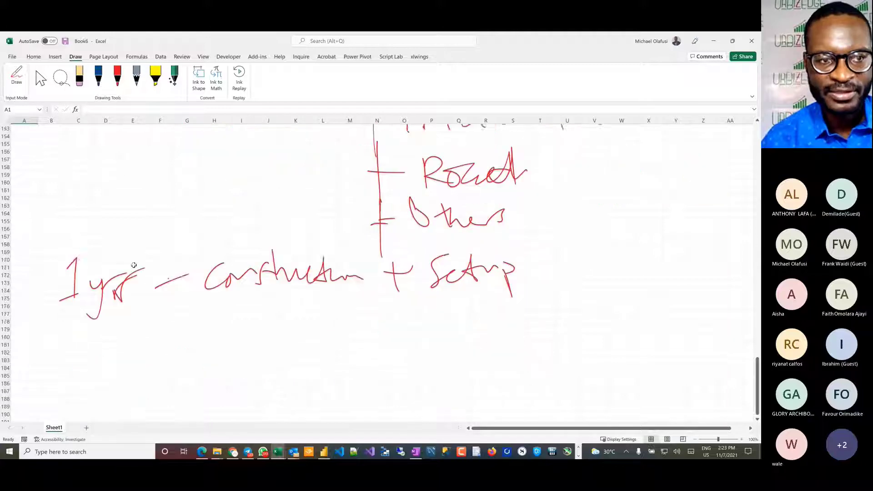
{"action": "left_click", "coordinate": [117, 76]}
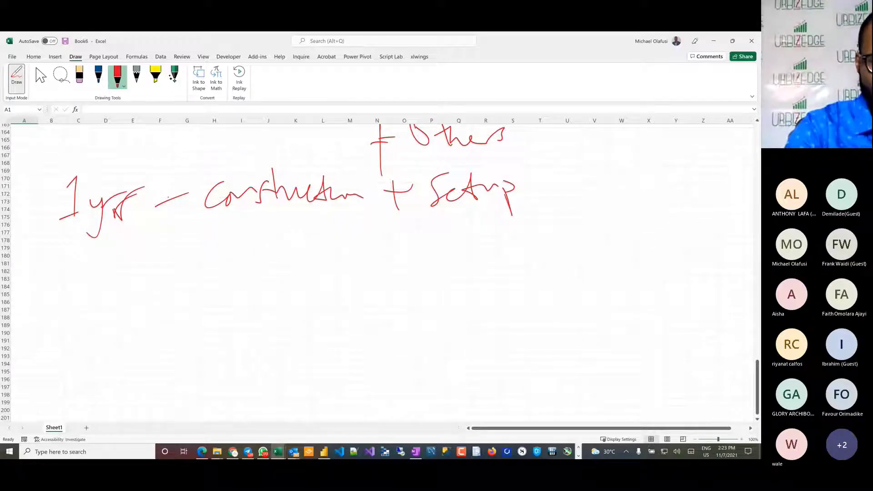
{"action": "mouse_move", "coordinate": [65, 257]}
{"action": "left_mouse_down"}
{"action": "mouse_move", "coordinate": [98, 281]}
{"action": "mouse_move", "coordinate": [100, 254]}
{"action": "mouse_move", "coordinate": [150, 283]}
{"action": "left_mouse_up"}
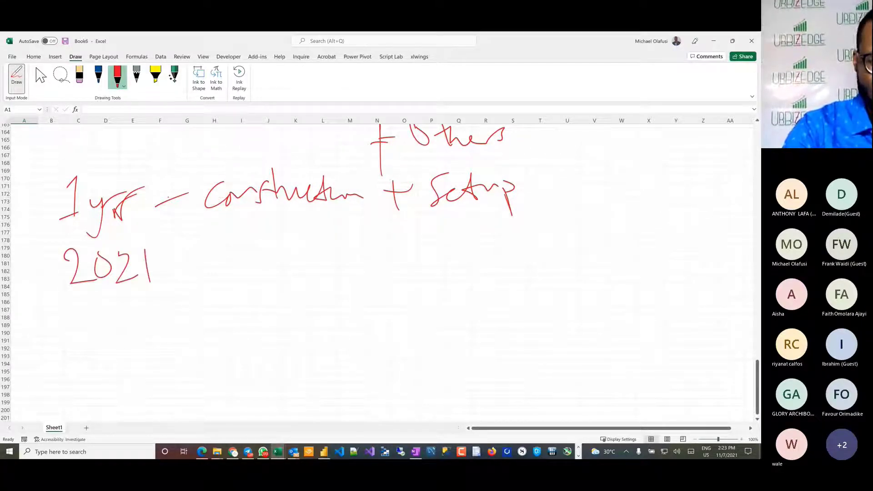
{"action": "left_click_drag", "start_coordinate": [190, 221], "coordinate": [199, 388]}
{"action": "left_click_drag", "start_coordinate": [62, 302], "coordinate": [423, 301]}
{"action": "left_click_drag", "start_coordinate": [212, 260], "coordinate": [273, 274]}
{"action": "mouse_move", "coordinate": [282, 250]}
{"action": "left_mouse_down"}
{"action": "mouse_move", "coordinate": [294, 274]}
{"action": "mouse_move", "coordinate": [327, 265]}
{"action": "left_mouse_up"}
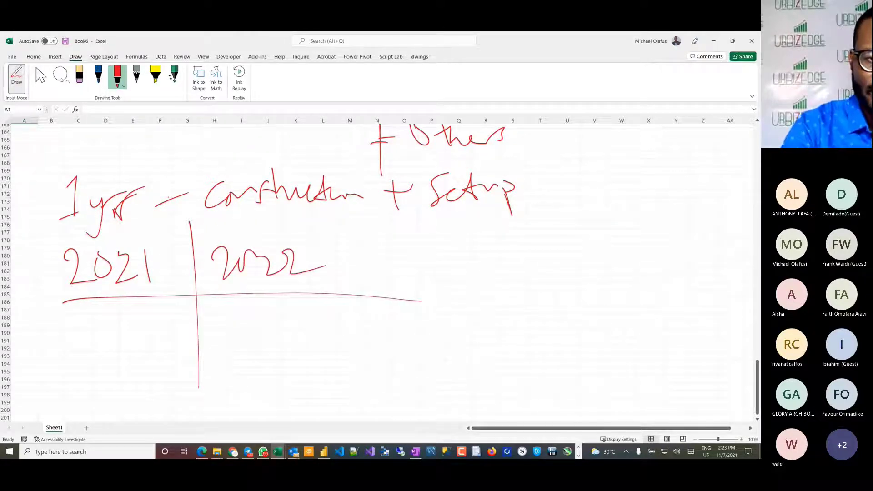
Step: Handwrite "Setup" under 2021 and "Production" under 2022, with another column divider and trailing dots for further years
{"action": "left_click_drag", "start_coordinate": [59, 312], "coordinate": [57, 340]}
{"action": "left_click_drag", "start_coordinate": [78, 335], "coordinate": [143, 318]}
{"action": "left_click_drag", "start_coordinate": [132, 323], "coordinate": [136, 349]}
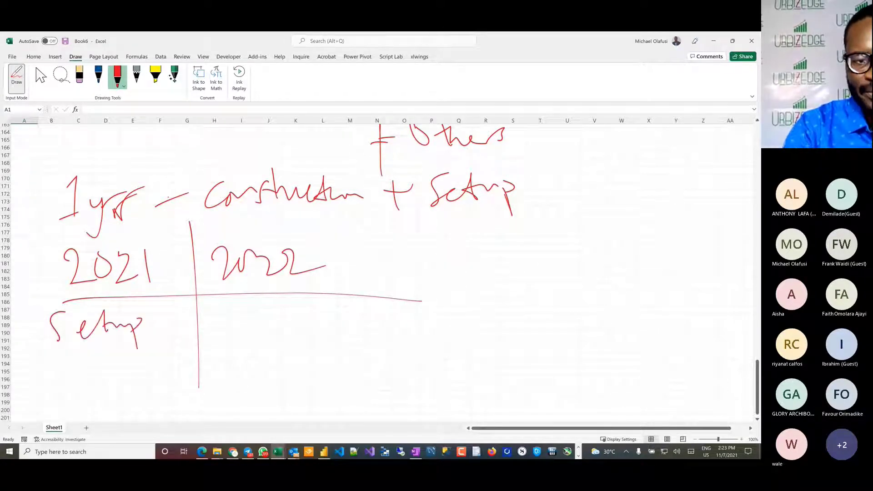
{"action": "mouse_move", "coordinate": [219, 336]}
{"action": "left_mouse_down"}
{"action": "mouse_move", "coordinate": [239, 318]}
{"action": "mouse_move", "coordinate": [282, 318]}
{"action": "mouse_move", "coordinate": [325, 304]}
{"action": "mouse_move", "coordinate": [345, 323]}
{"action": "mouse_move", "coordinate": [360, 320]}
{"action": "left_mouse_up"}
{"action": "left_click_drag", "start_coordinate": [282, 322], "coordinate": [304, 318]}
{"action": "left_click_drag", "start_coordinate": [376, 260], "coordinate": [381, 382]}
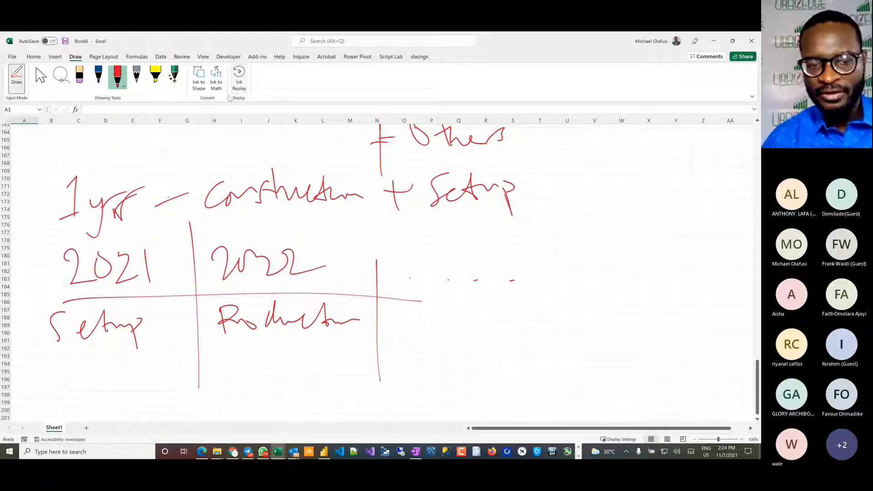
{"action": "key", "text": "Escape"}
Step: Switch to the Book5 workbook and clear the contents of rows 9 to 17, covering both Sanitisers blocks
{"action": "scroll", "coordinate": [432, 273], "scroll_direction": "up", "scroll_amount": 11}
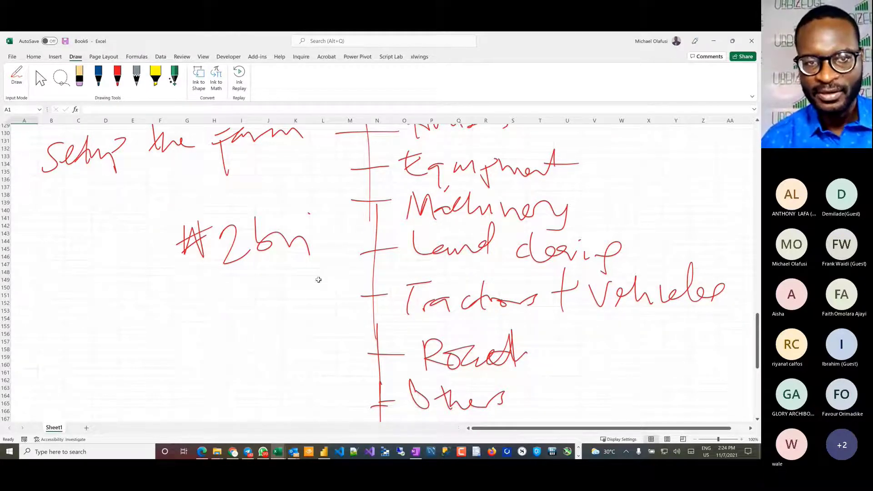
{"action": "scroll", "coordinate": [318, 279], "scroll_direction": "up", "scroll_amount": 2}
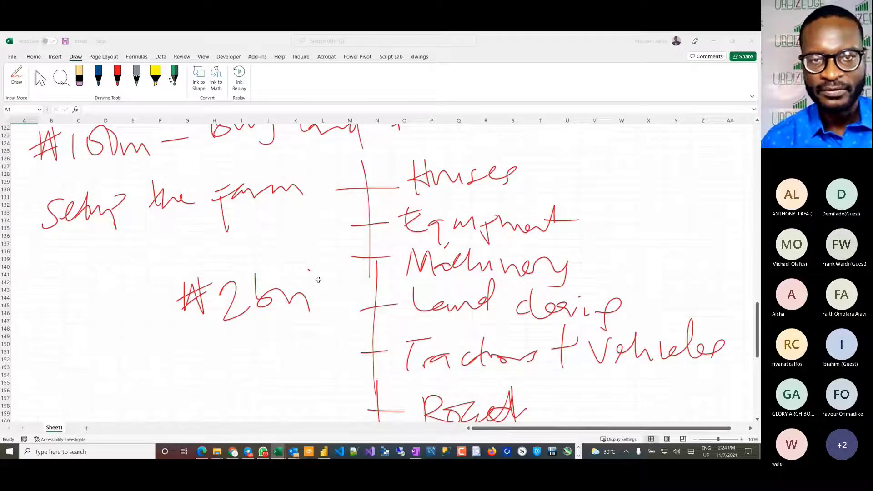
{"action": "key", "text": "alt+Tab"}
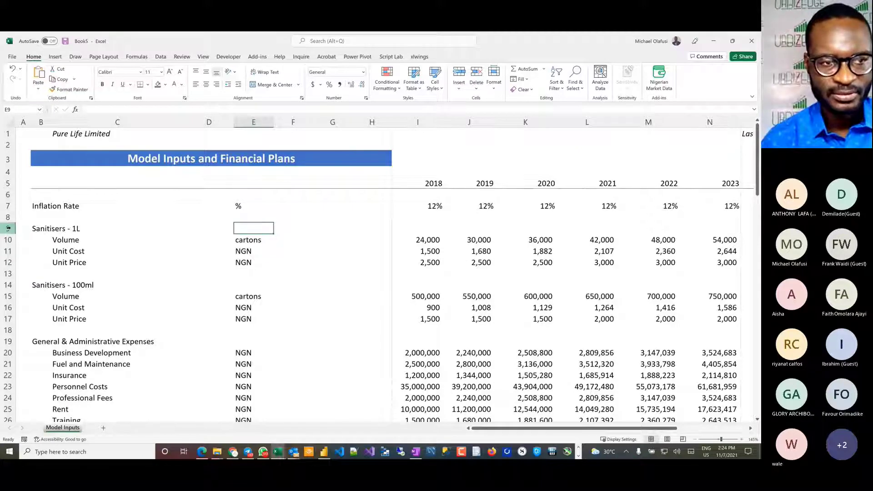
{"action": "left_click_drag", "start_coordinate": [9, 228], "coordinate": [10, 318]}
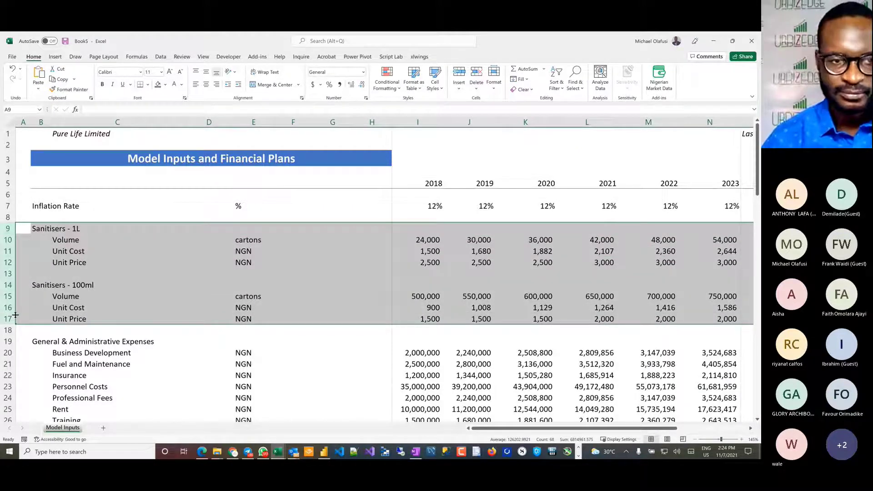
{"action": "key", "text": "Delete"}
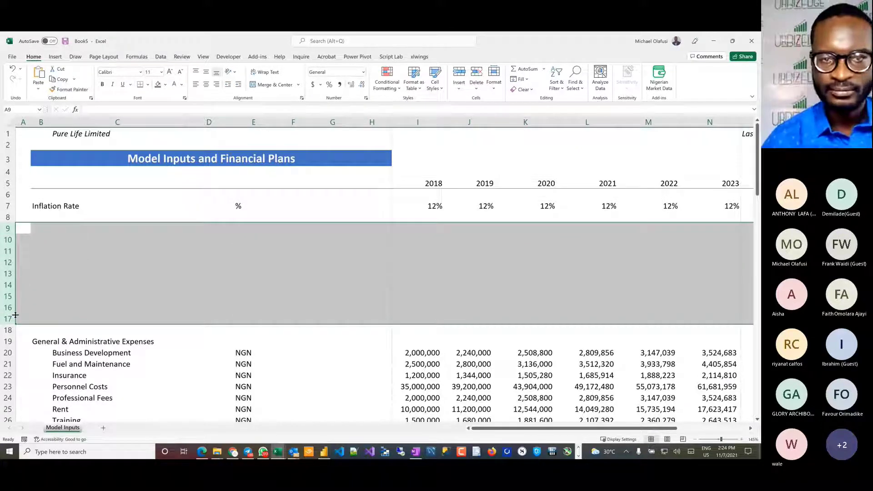
{"action": "left_click", "coordinate": [460, 331]}
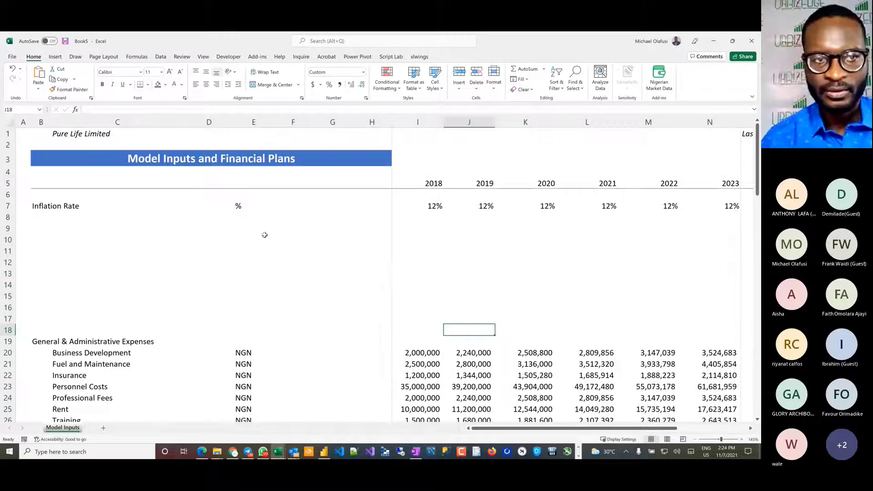
Step: Replace the company name in cell C1 with "UrBizEdge Farm"
{"action": "left_click", "coordinate": [55, 135]}
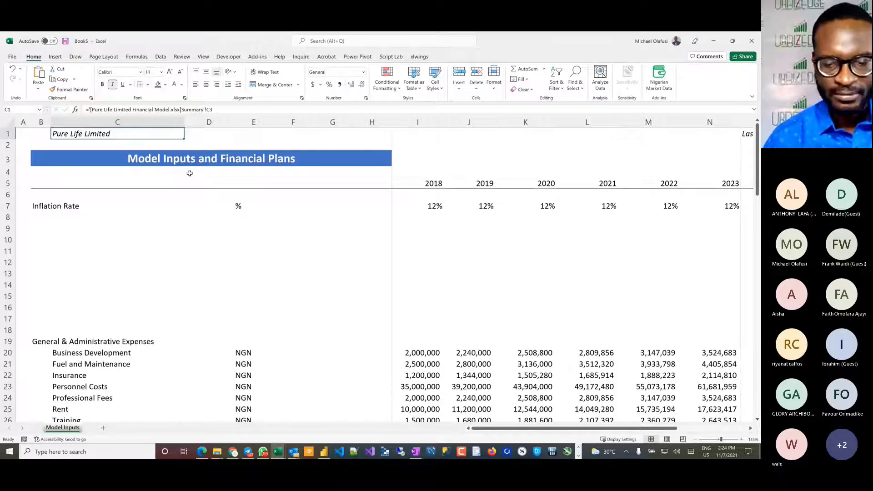
{"action": "type", "text": "UrBiz"}
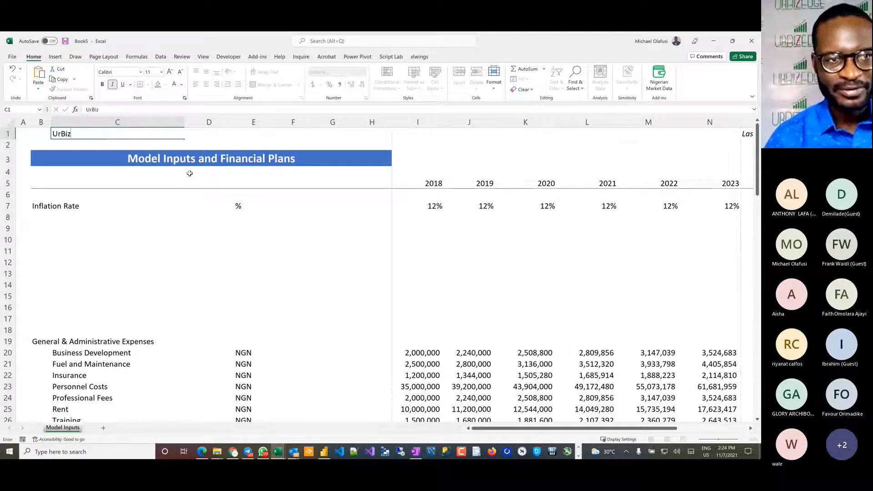
{"action": "type", "text": "Edge Farm"}
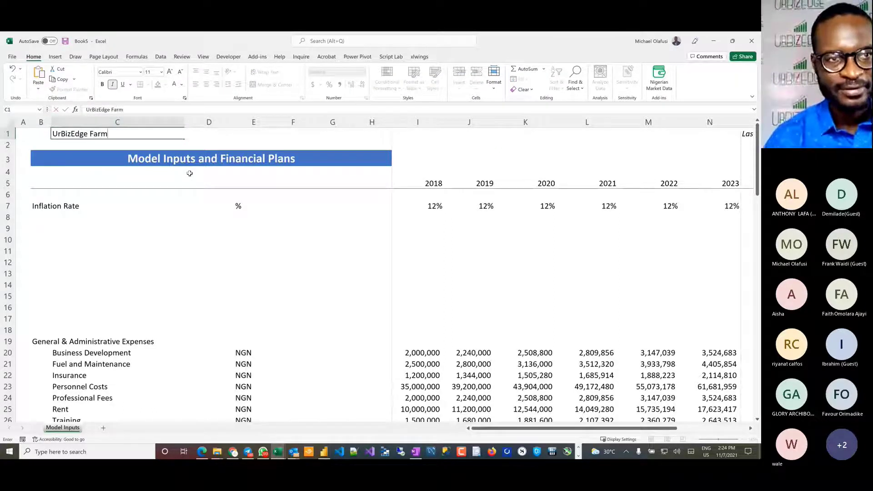
{"action": "key", "text": "Return"}
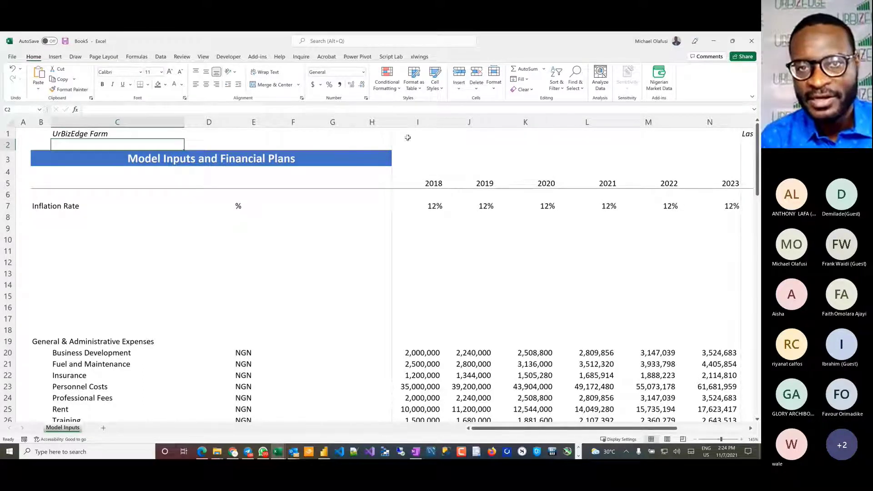
{"action": "left_click", "coordinate": [429, 135]}
{"action": "type", "text": "Bu"}
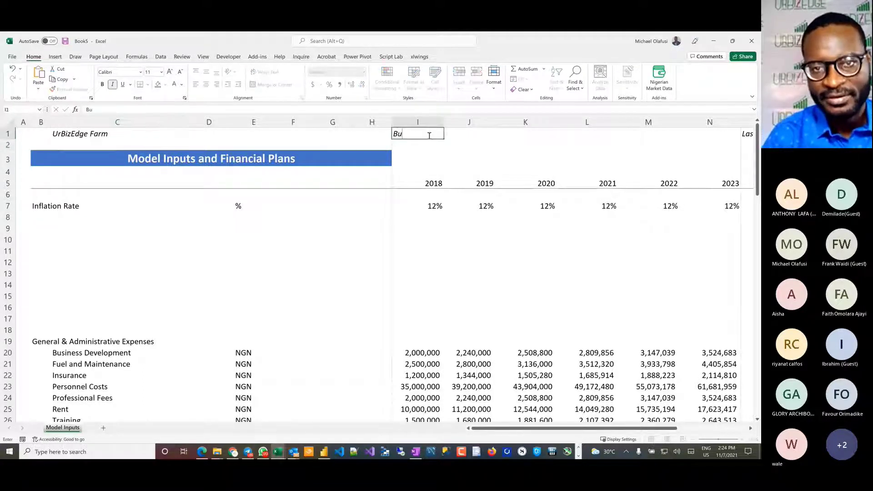
{"action": "type", "text": "is"}
{"action": "key", "text": "Escape"}
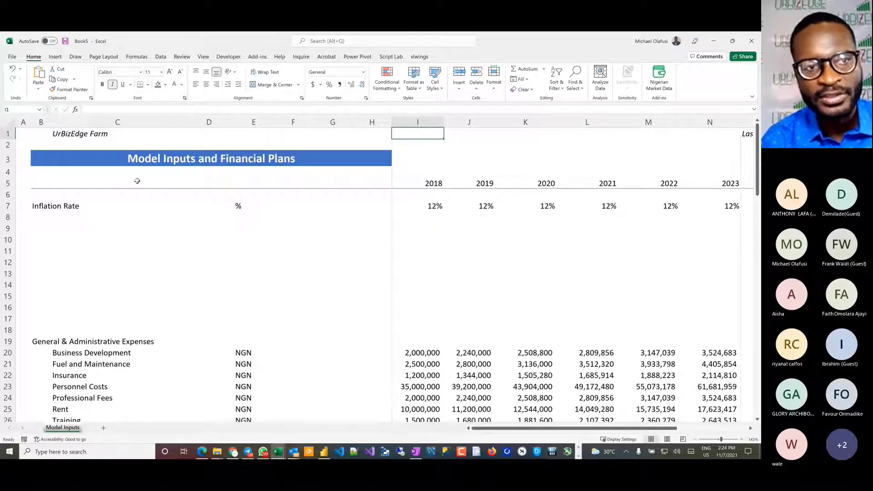
Step: Check the sheet's title cell, then view the statement sheets through Cashflow Statement in the Pure Life Limited Financial Model workbook
{"action": "left_click", "coordinate": [88, 153]}
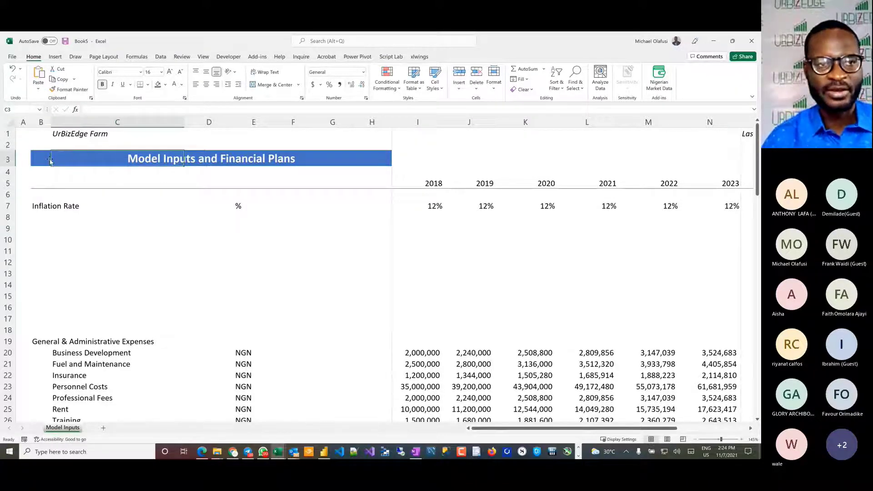
{"action": "left_click", "coordinate": [42, 159]}
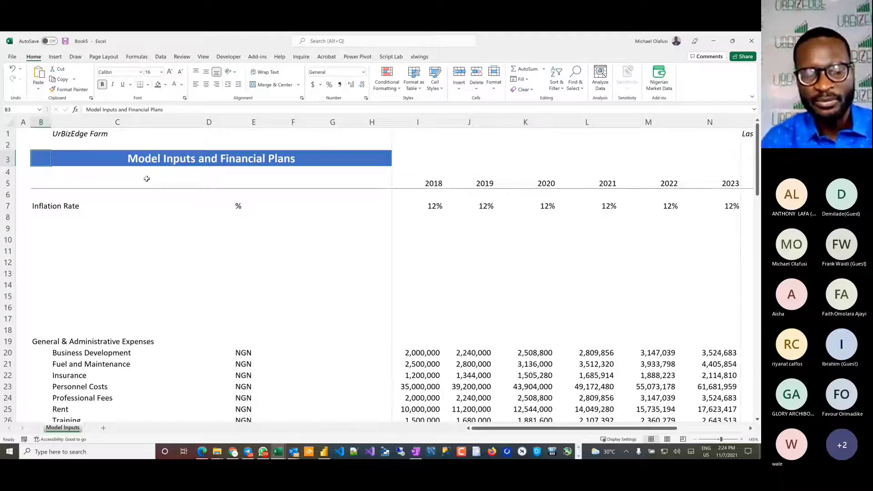
{"action": "key", "text": "alt+Tab"}
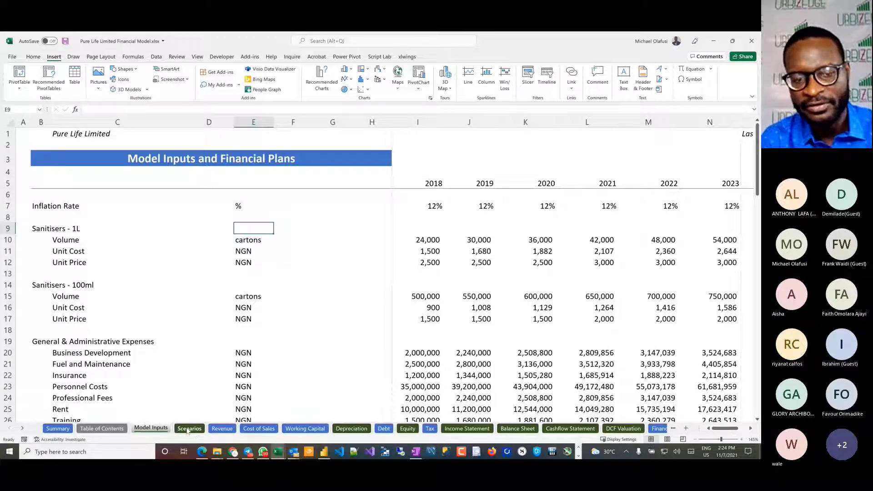
{"action": "left_click", "coordinate": [188, 429]}
{"action": "key", "text": "ctrl+Page_Up"}
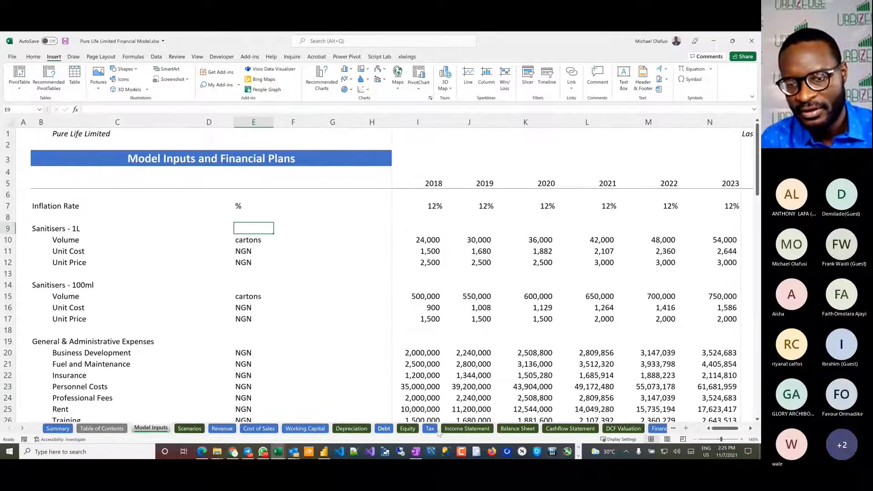
{"action": "left_click", "coordinate": [467, 429]}
{"action": "left_click", "coordinate": [517, 429]}
{"action": "left_click", "coordinate": [569, 428]}
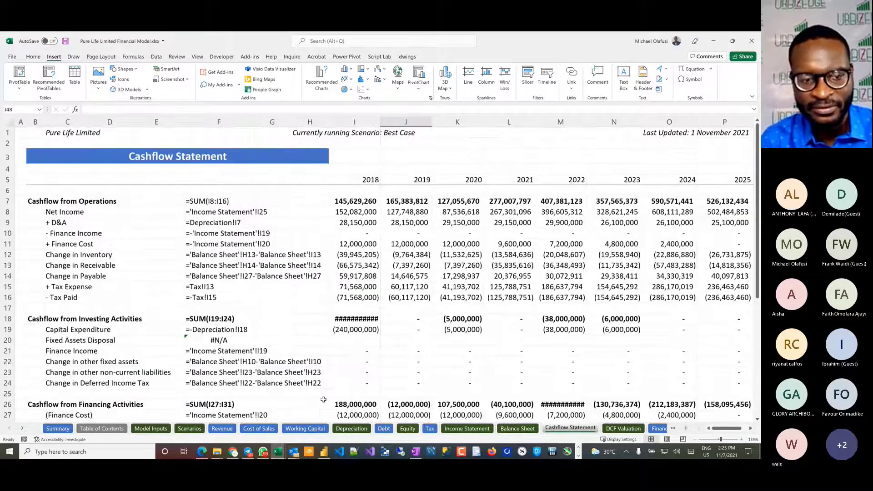
Step: Return to the Model Inputs sheet and widen column J enough to display the Loan 1 opening and closing values in full
{"action": "left_click", "coordinate": [150, 428]}
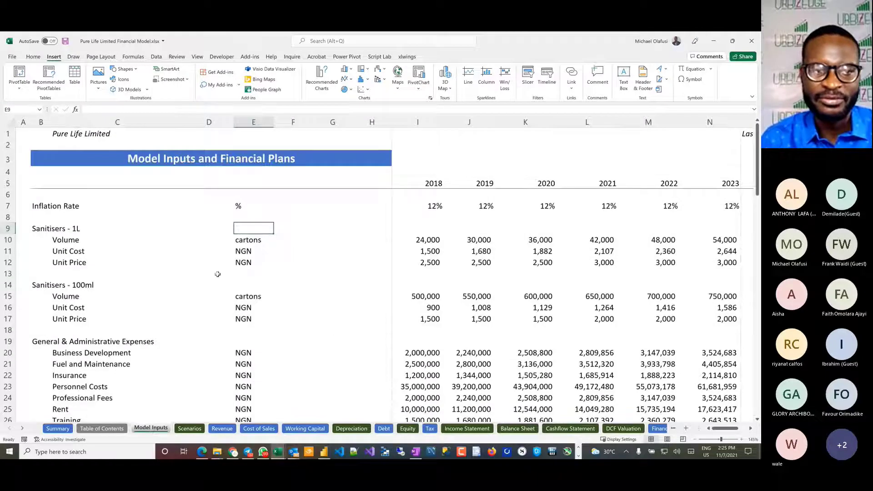
{"action": "scroll", "coordinate": [217, 274], "scroll_direction": "down", "scroll_amount": 4}
{"action": "scroll", "coordinate": [218, 274], "scroll_direction": "up", "scroll_amount": 4}
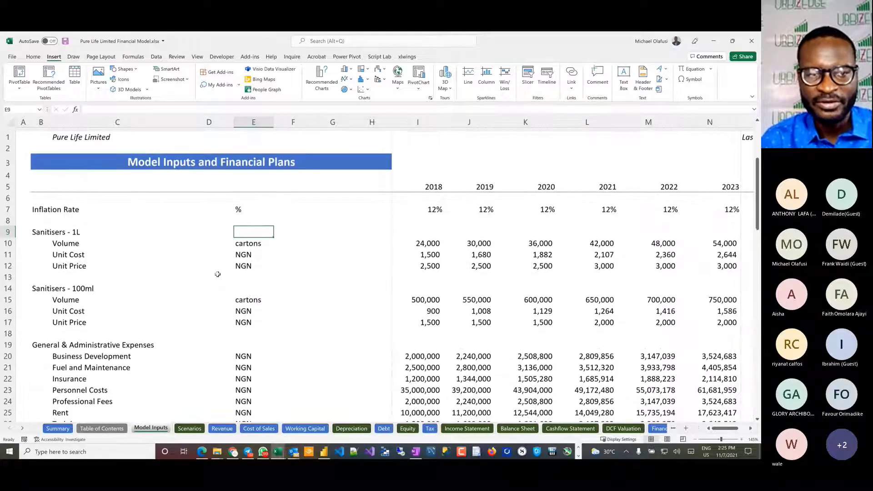
{"action": "scroll", "coordinate": [218, 275], "scroll_direction": "down", "scroll_amount": 11}
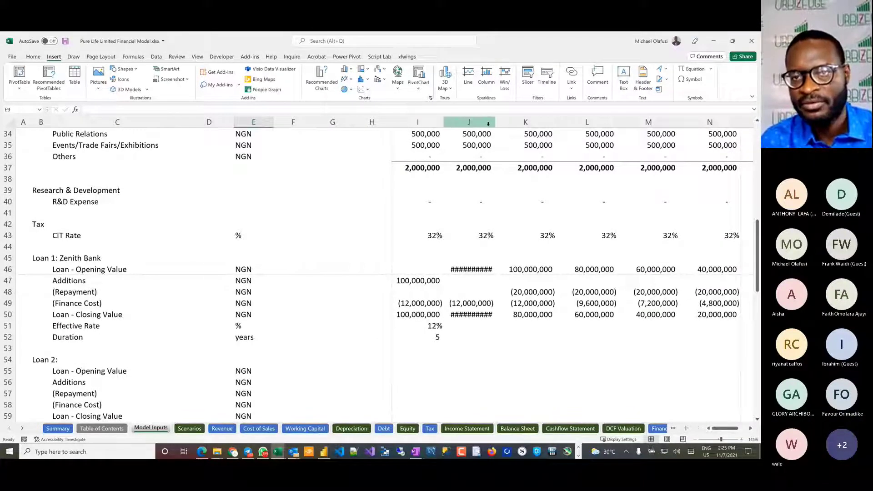
{"action": "left_click_drag", "start_coordinate": [495, 122], "coordinate": [512, 123]}
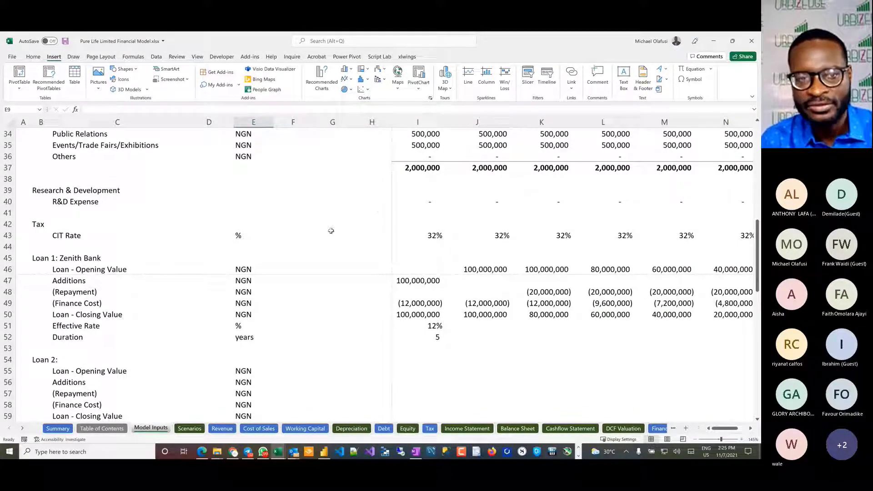
Step: Review the loan, bank overdraft, excess cash investment and equity inputs further down the Model Inputs sheet
{"action": "left_click", "coordinate": [220, 312]}
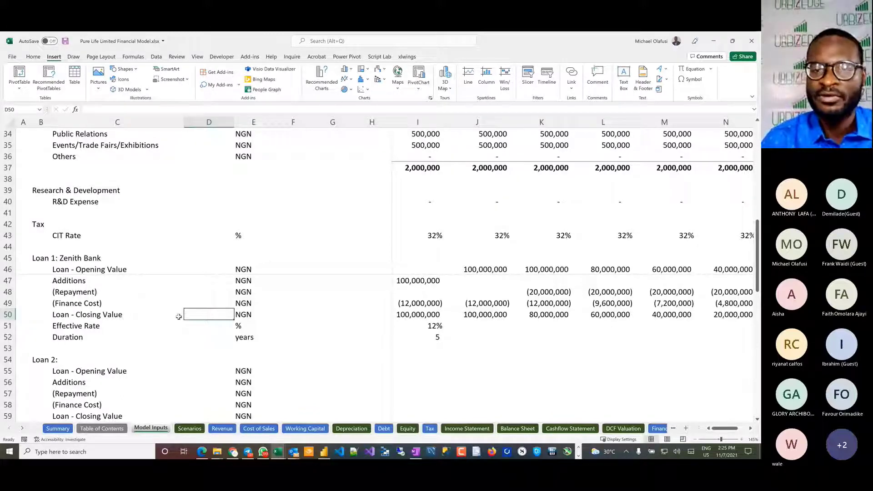
{"action": "scroll", "coordinate": [179, 317], "scroll_direction": "down", "scroll_amount": 2}
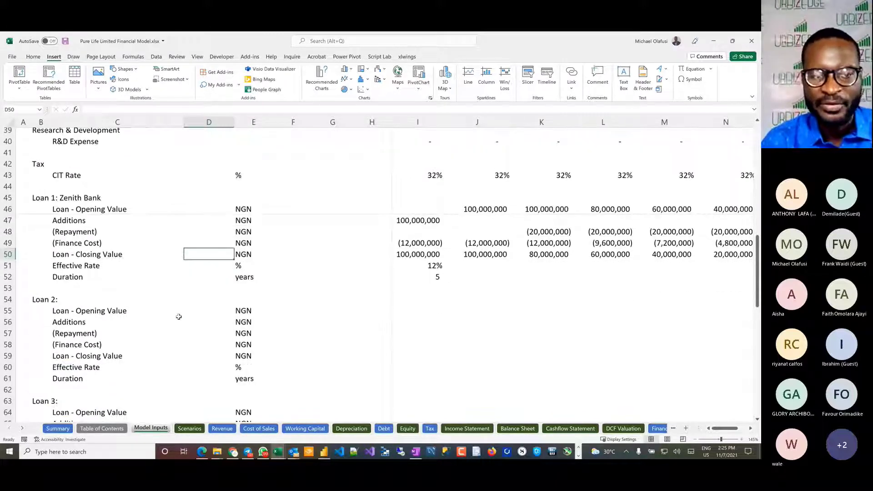
{"action": "scroll", "coordinate": [179, 317], "scroll_direction": "down", "scroll_amount": 2}
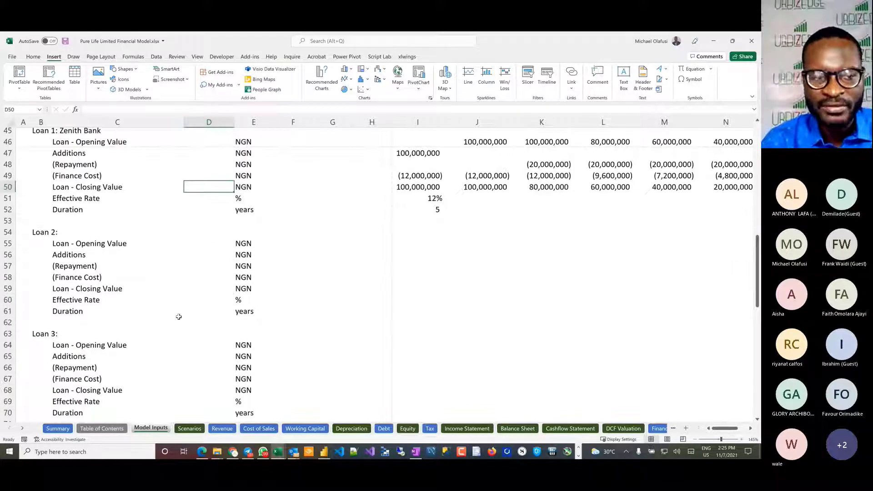
{"action": "scroll", "coordinate": [179, 317], "scroll_direction": "down", "scroll_amount": 4}
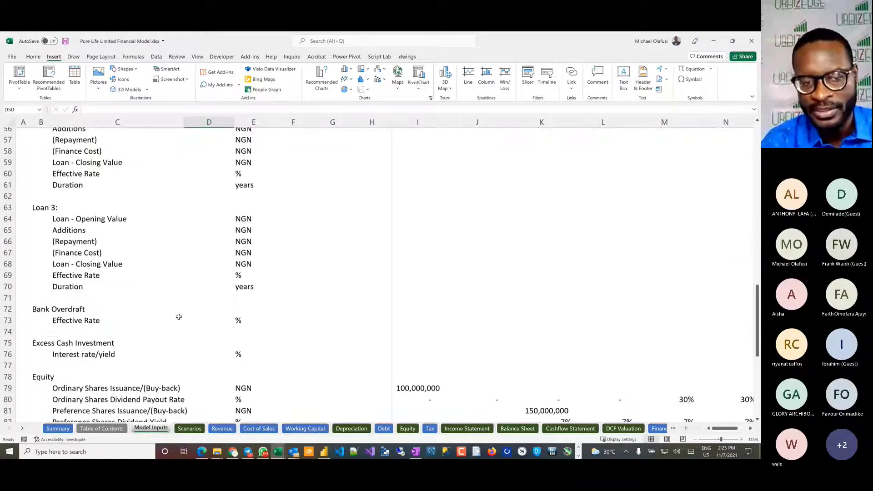
{"action": "scroll", "coordinate": [179, 316], "scroll_direction": "up", "scroll_amount": 18}
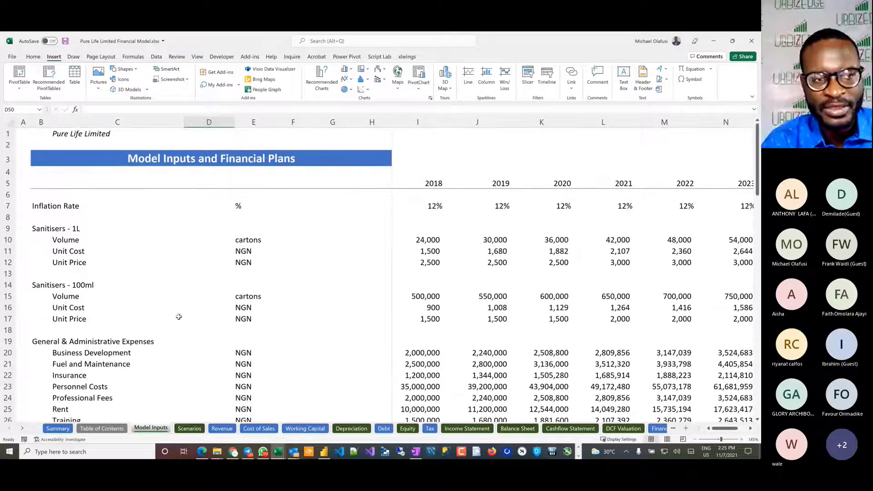
Step: Compare the handwritten farm setup notes with the Pure Life model inputs, then return to the Book5 workbook
{"action": "key", "text": "alt+Tab"}
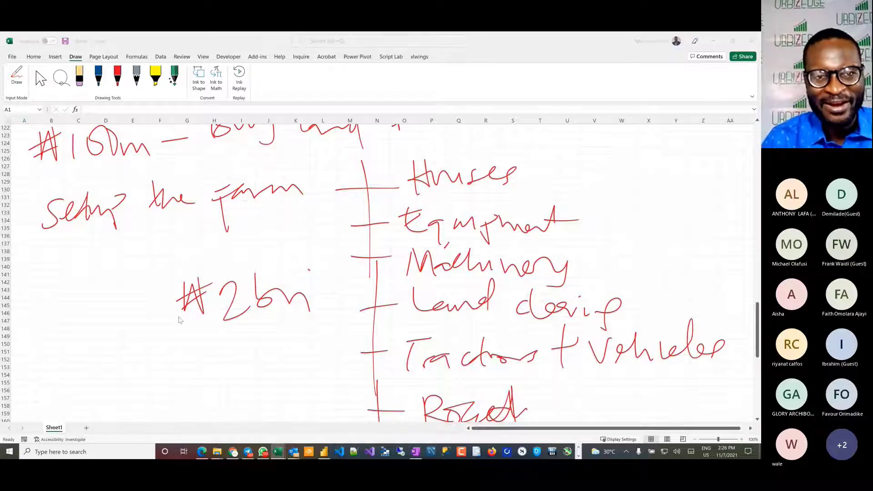
{"action": "key", "text": "alt+Tab"}
{"action": "scroll", "coordinate": [205, 313], "scroll_direction": "down", "scroll_amount": 2}
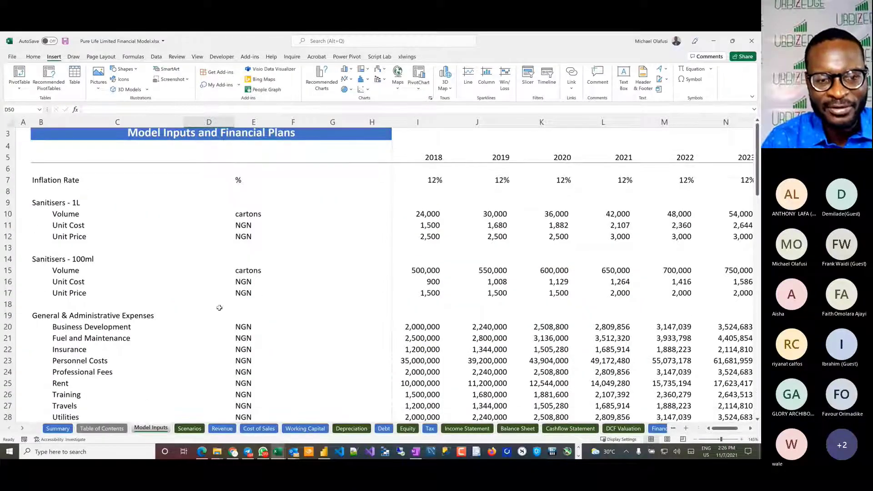
{"action": "scroll", "coordinate": [219, 308], "scroll_direction": "up", "scroll_amount": 1}
{"action": "key", "text": "alt+Tab"}
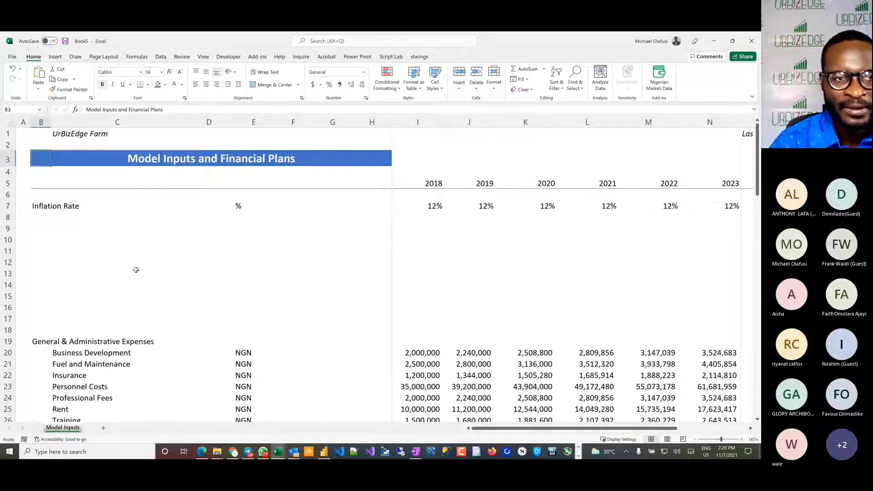
{"action": "scroll", "coordinate": [135, 271], "scroll_direction": "down", "scroll_amount": 5}
{"action": "scroll", "coordinate": [136, 270], "scroll_direction": "up", "scroll_amount": 3}
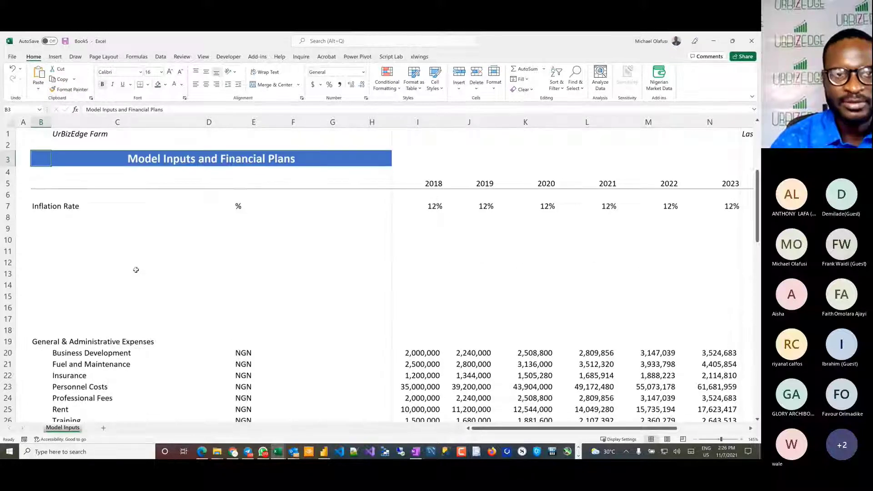
Step: Create a new blank workbook and fill cells B3:I3 with black as a title band
{"action": "key", "text": "ctrl+n"}
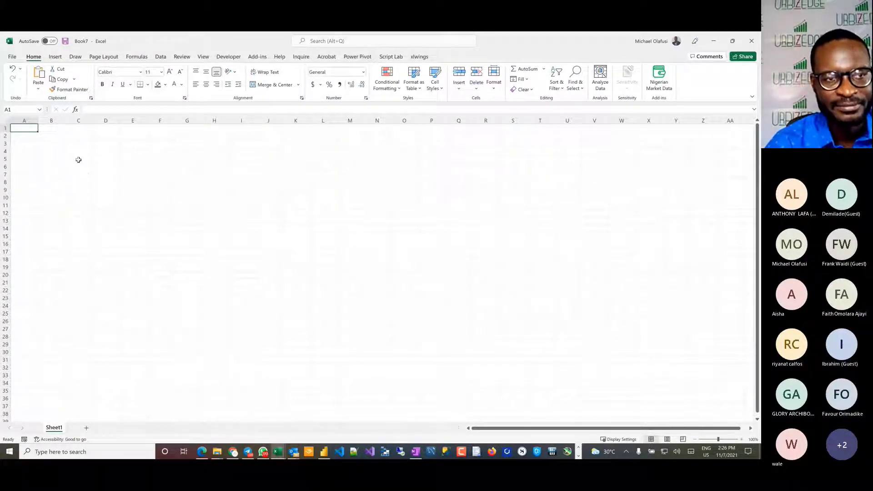
{"action": "left_click", "coordinate": [44, 136]}
{"action": "left_click_drag", "start_coordinate": [102, 138], "coordinate": [237, 137]}
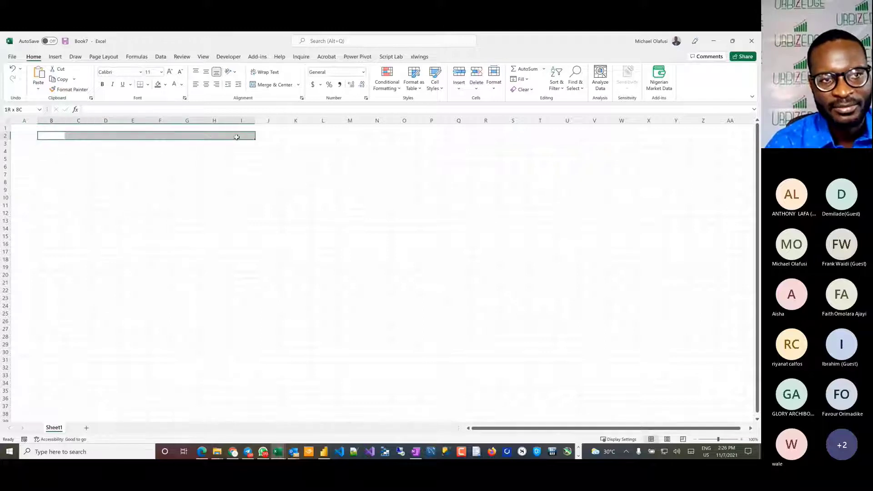
{"action": "left_click_drag", "start_coordinate": [54, 143], "coordinate": [239, 146]}
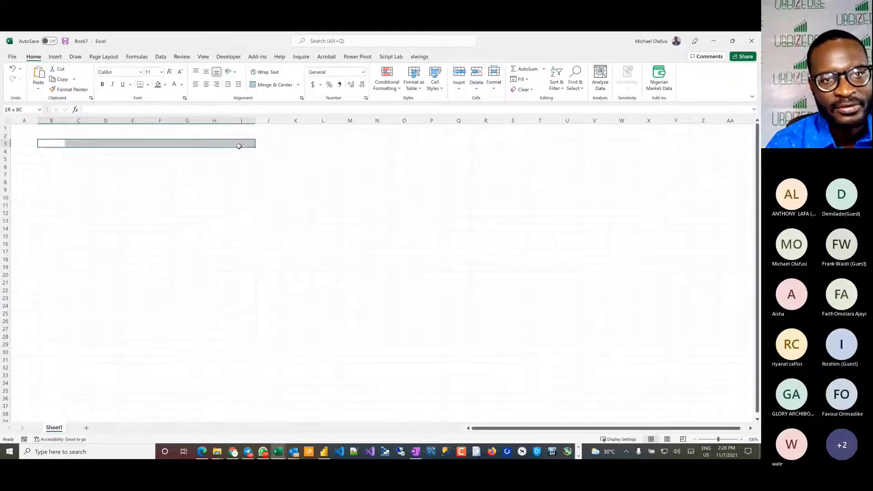
{"action": "scroll", "coordinate": [152, 156], "scroll_direction": "up", "scroll_amount": 1}
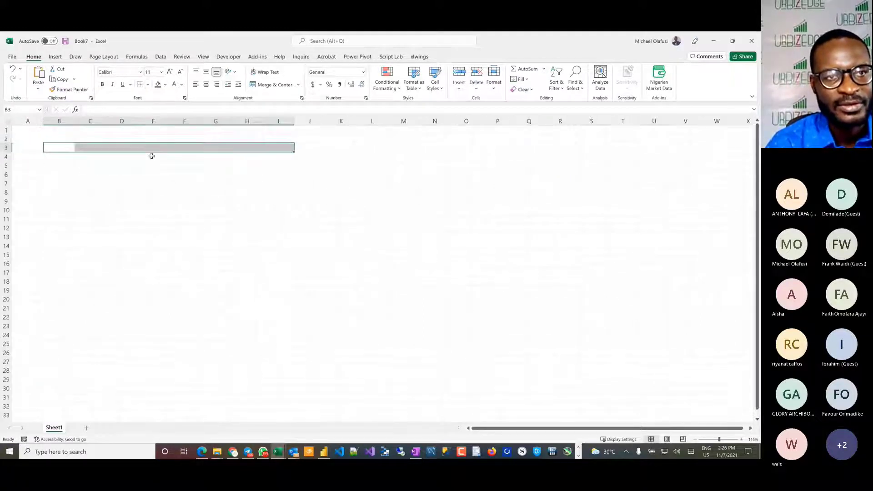
{"action": "left_click", "coordinate": [166, 85]}
{"action": "left_click", "coordinate": [163, 105]}
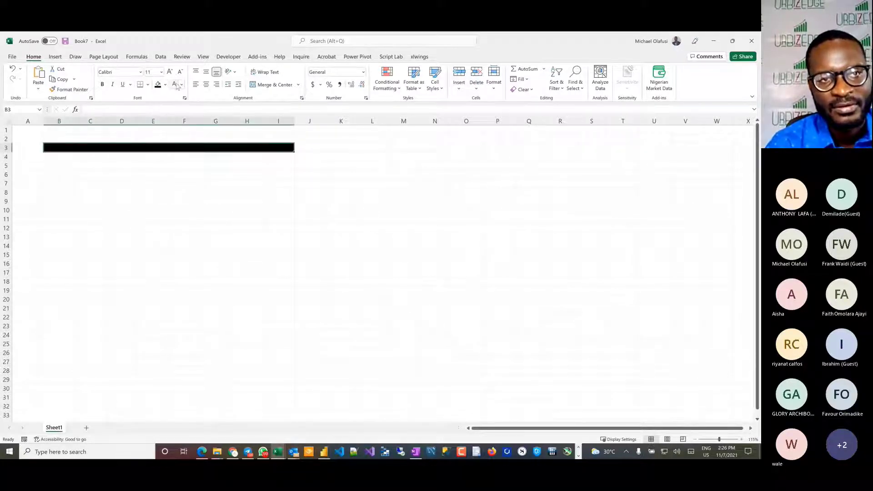
Step: Make the black title band in row 3 bold with font size 18
{"action": "left_click", "coordinate": [103, 84]}
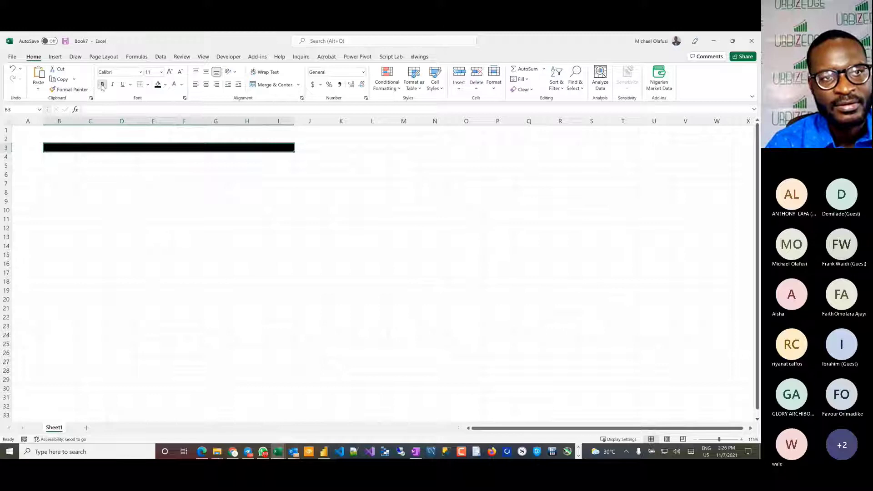
{"action": "left_click", "coordinate": [169, 72]}
{"action": "left_click", "coordinate": [170, 72]}
{"action": "left_click", "coordinate": [169, 72]}
{"action": "left_click", "coordinate": [170, 72]}
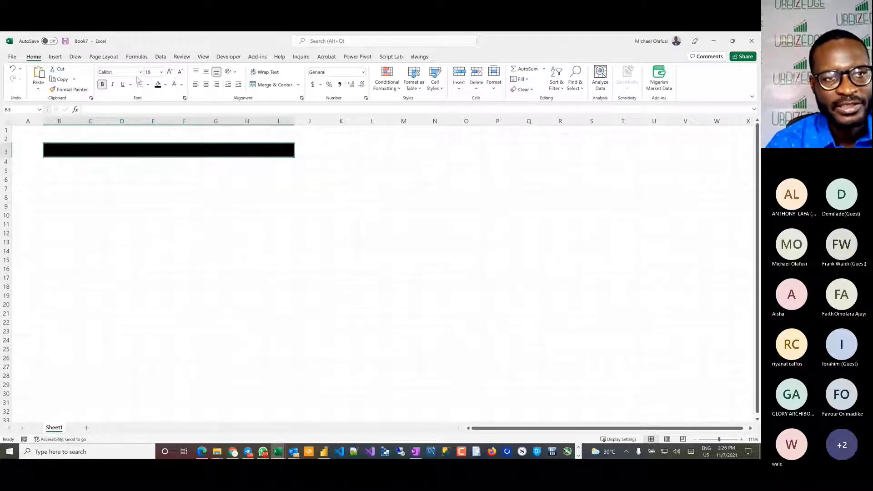
Step: Set the horizontal text alignment of the black title band B3:I3 to Center Across Selection
{"action": "right_click", "coordinate": [117, 150]}
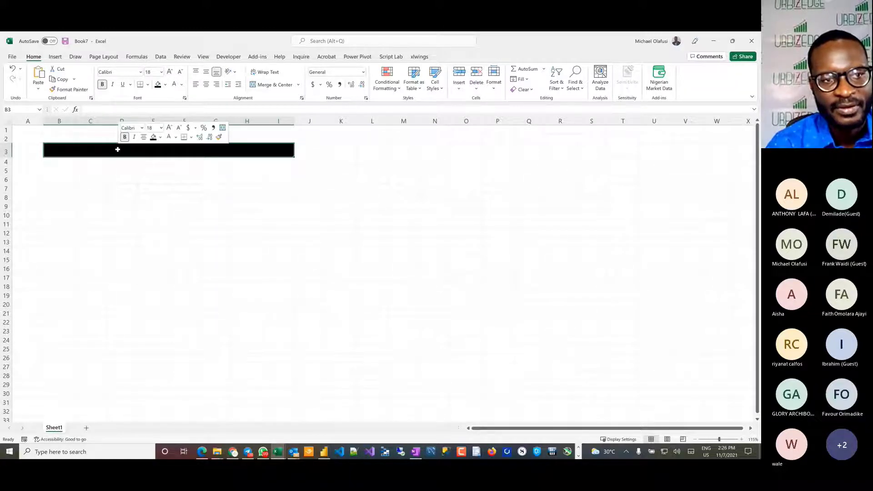
{"action": "left_click", "coordinate": [148, 338]}
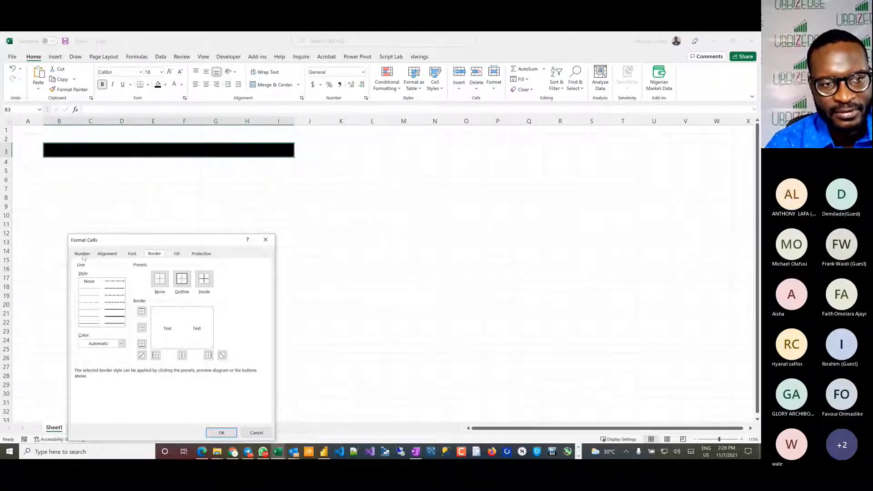
{"action": "left_click", "coordinate": [101, 256]}
{"action": "left_click", "coordinate": [131, 282]}
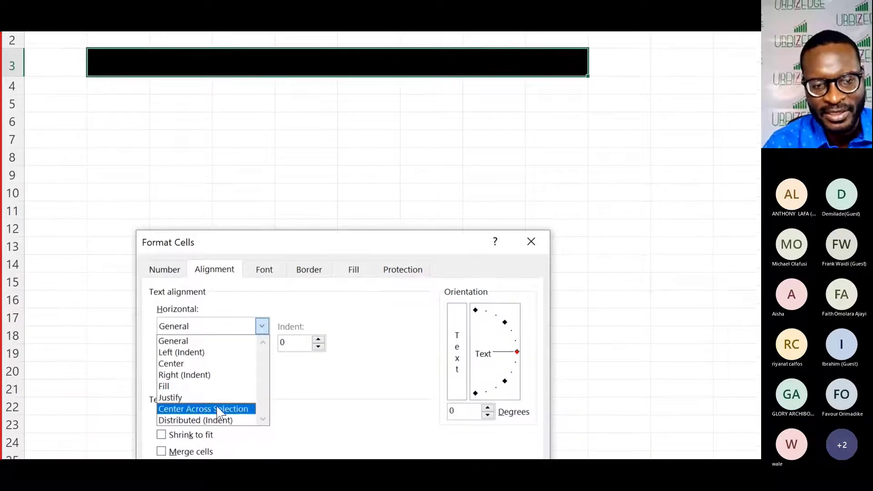
{"action": "left_click", "coordinate": [217, 408]}
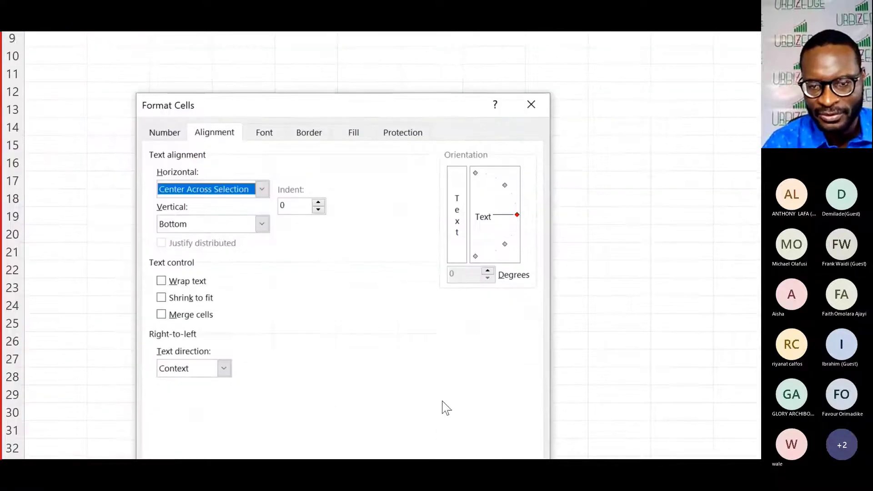
{"action": "left_click", "coordinate": [448, 407]}
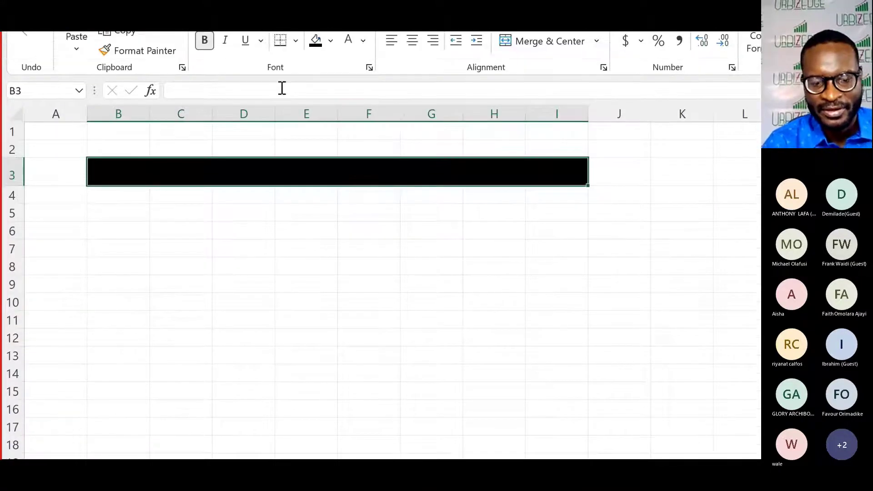
{"action": "left_click", "coordinate": [161, 246]}
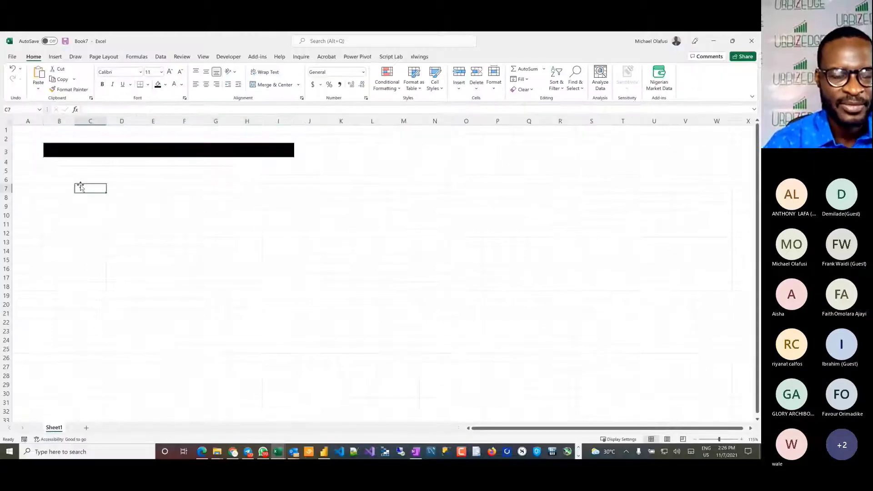
Step: Enter the title "Model Input and Financial Plans" in cell B3 of the black band
{"action": "left_click", "coordinate": [58, 152]}
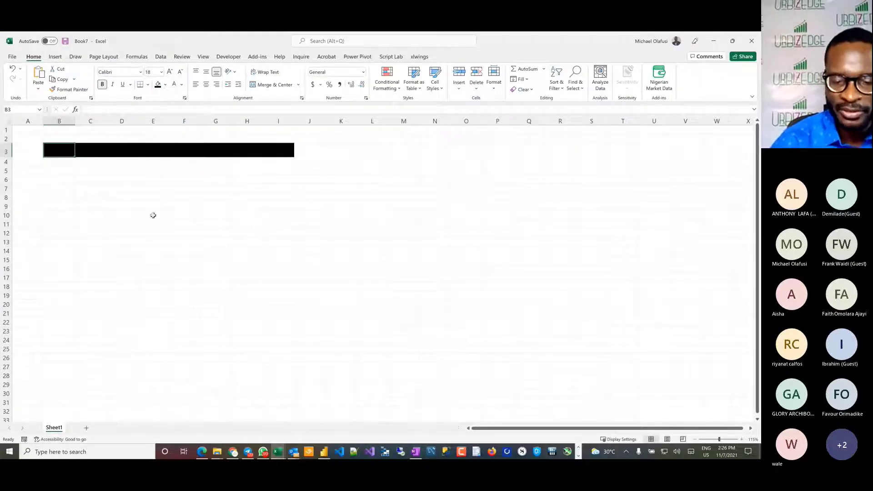
{"action": "type", "text": "Model In"}
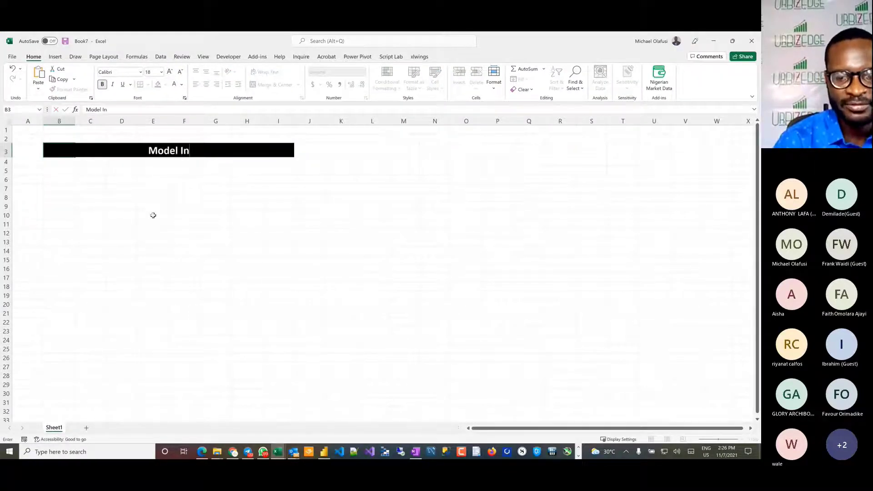
{"action": "type", "text": "put and Financi"}
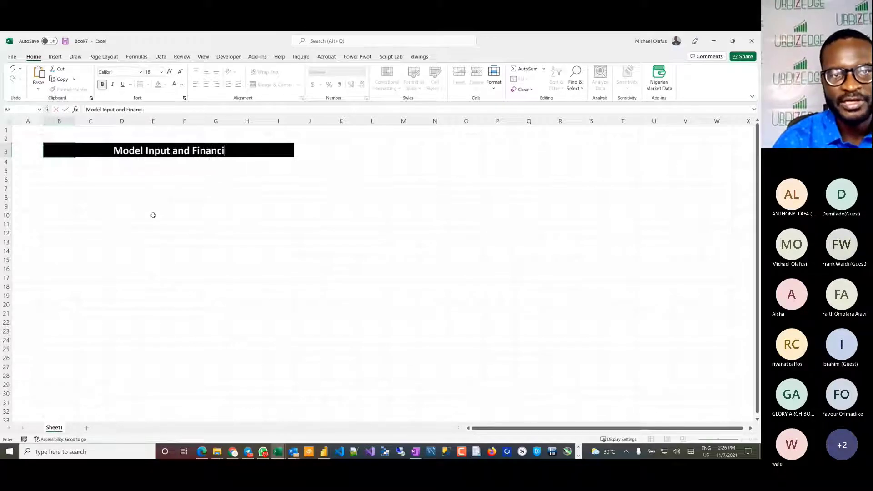
{"action": "type", "text": "al Plans"}
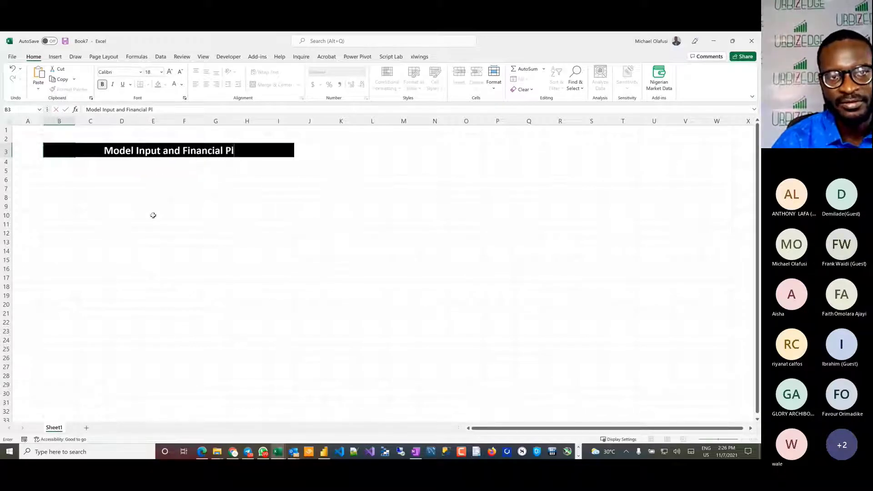
{"action": "key", "text": "Return"}
{"action": "key", "text": "Down"}
{"action": "key", "text": "Down"}
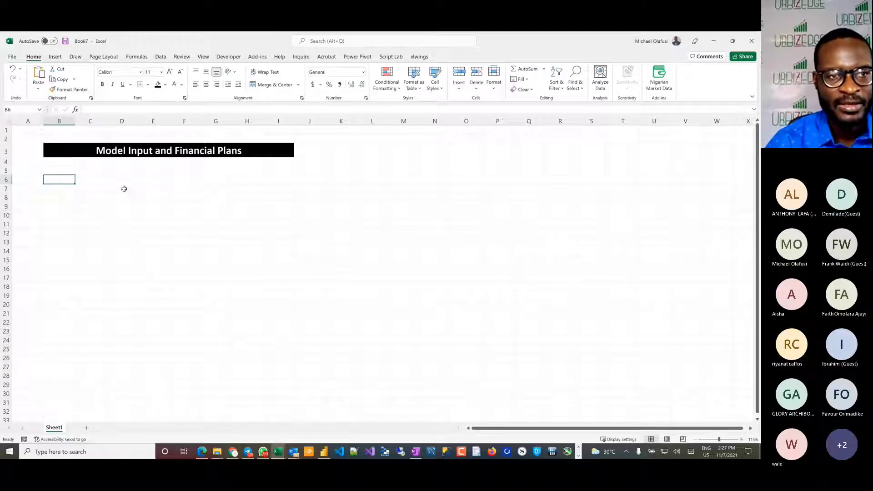
Step: Apply a top border to cells B5:V5 below the title band
{"action": "left_click_drag", "start_coordinate": [51, 172], "coordinate": [688, 170]}
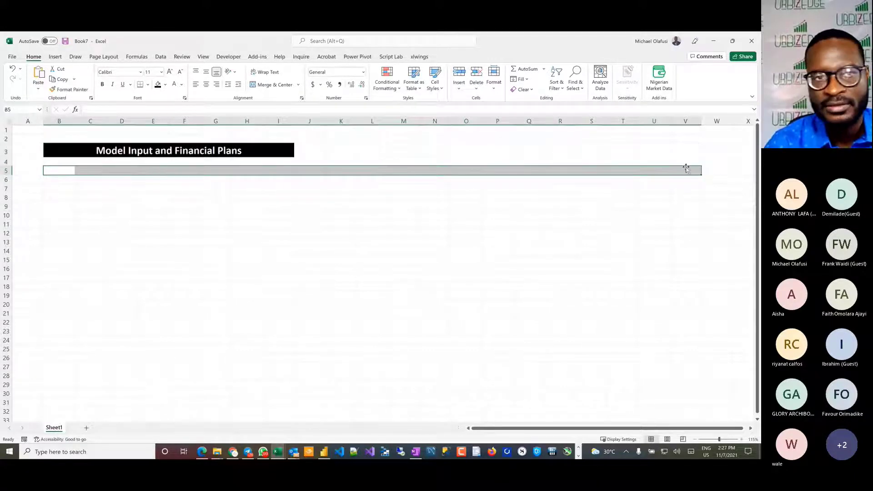
{"action": "left_click", "coordinate": [148, 85]}
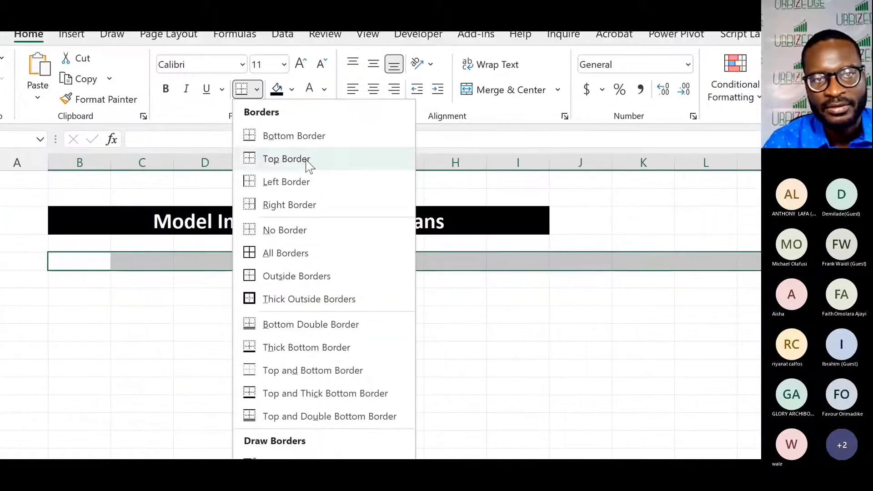
{"action": "left_click", "coordinate": [309, 166]}
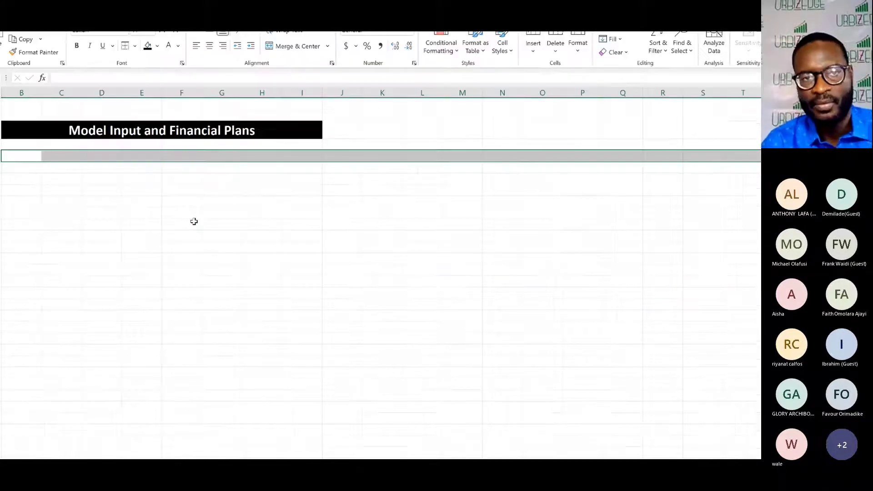
{"action": "scroll", "coordinate": [195, 303], "scroll_direction": "up", "scroll_amount": 3}
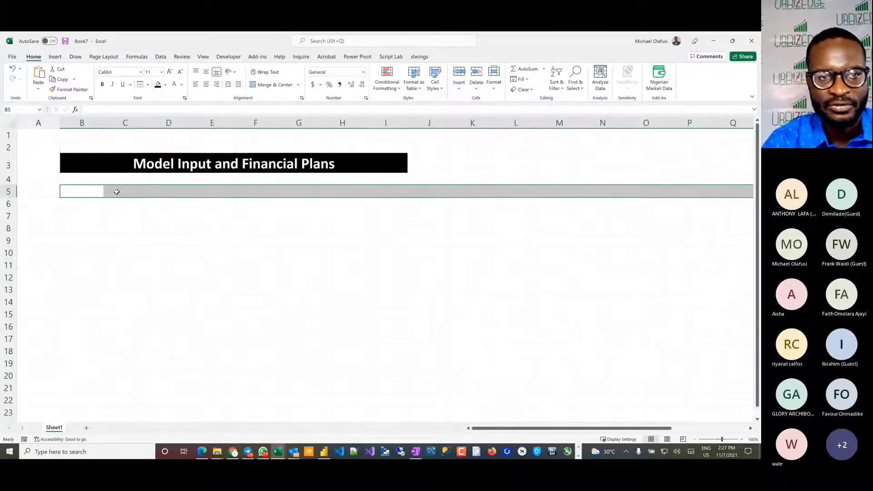
{"action": "left_click", "coordinate": [111, 216]}
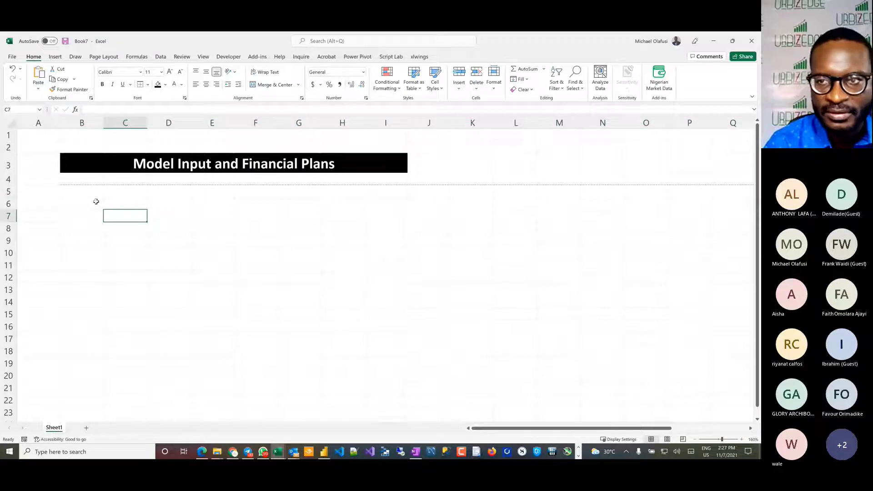
Step: Draw a solid thin border line between rows 4 and 5 from column B to column V
{"action": "left_click", "coordinate": [78, 192]}
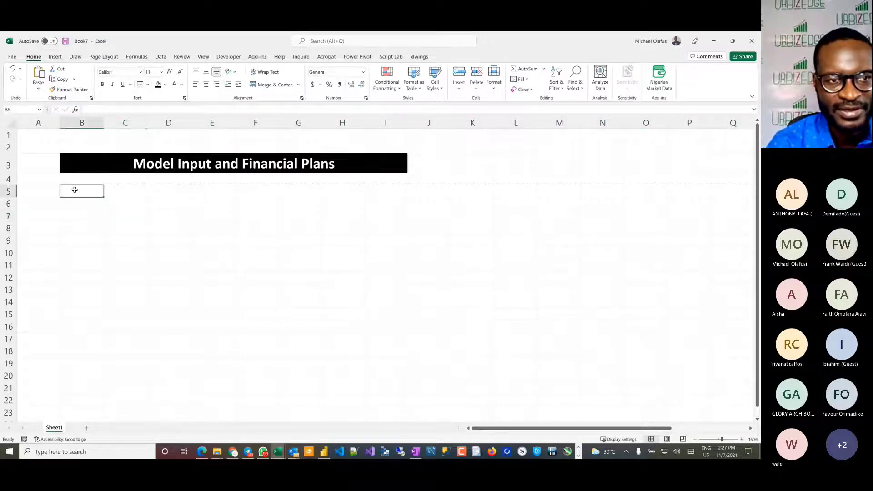
{"action": "left_click", "coordinate": [147, 85]}
{"action": "mouse_move", "coordinate": [193, 323]}
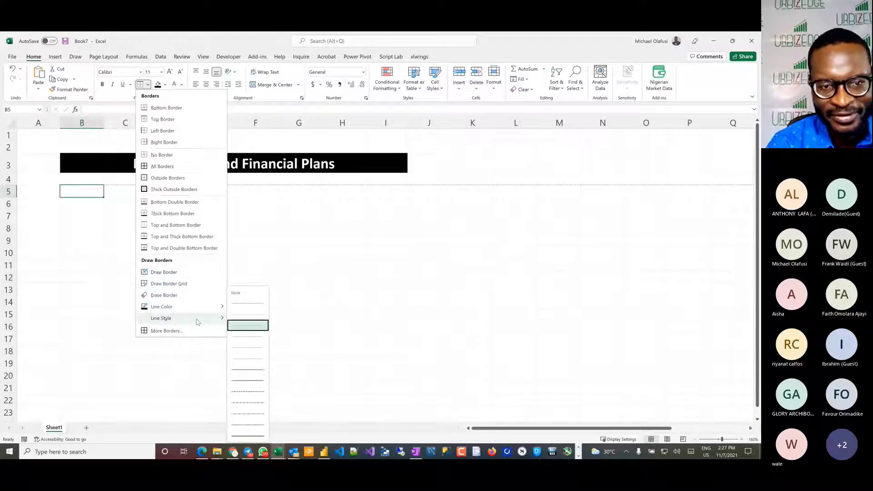
{"action": "left_click", "coordinate": [251, 302]}
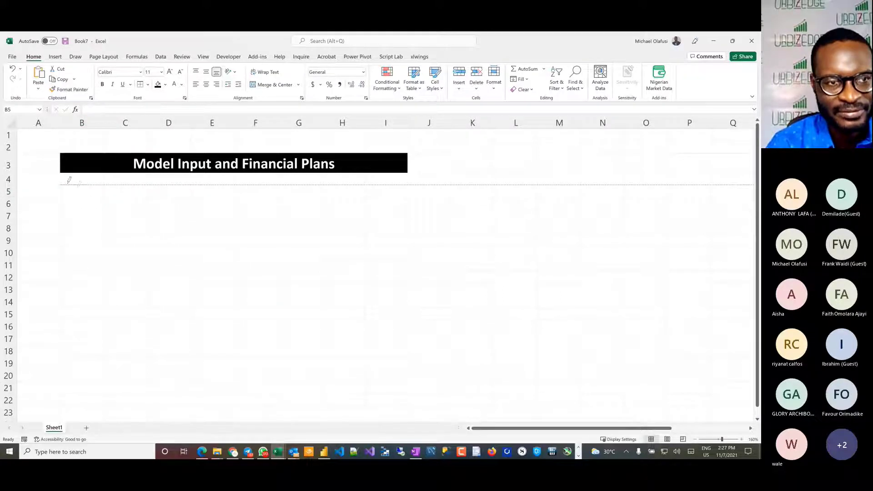
{"action": "mouse_move", "coordinate": [66, 179]}
{"action": "left_mouse_down"}
{"action": "mouse_move", "coordinate": [634, 174]}
{"action": "mouse_move", "coordinate": [752, 183]}
{"action": "mouse_move", "coordinate": [462, 168]}
{"action": "mouse_move", "coordinate": [109, 165]}
{"action": "mouse_move", "coordinate": [261, 165]}
{"action": "mouse_move", "coordinate": [229, 182]}
{"action": "left_mouse_up"}
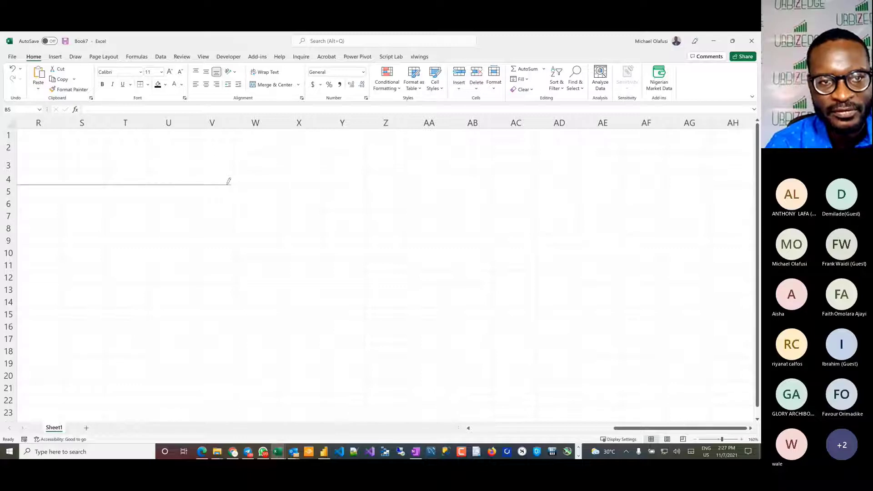
{"action": "key", "text": "Escape"}
{"action": "scroll", "coordinate": [274, 264], "scroll_direction": "left", "scroll_amount": 6}
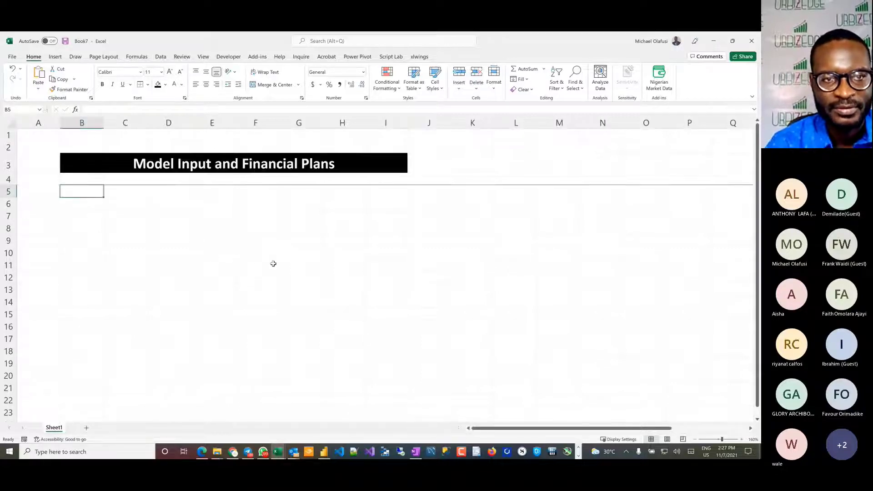
Step: Enter the label "Inflation Rate" in cell B6 and widen column B to fit it
{"action": "left_click", "coordinate": [83, 208]}
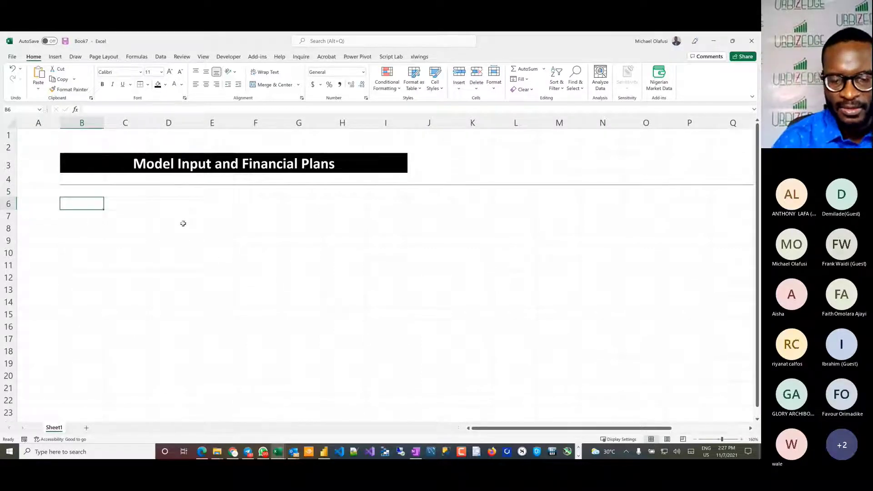
{"action": "type", "text": "Inflation"}
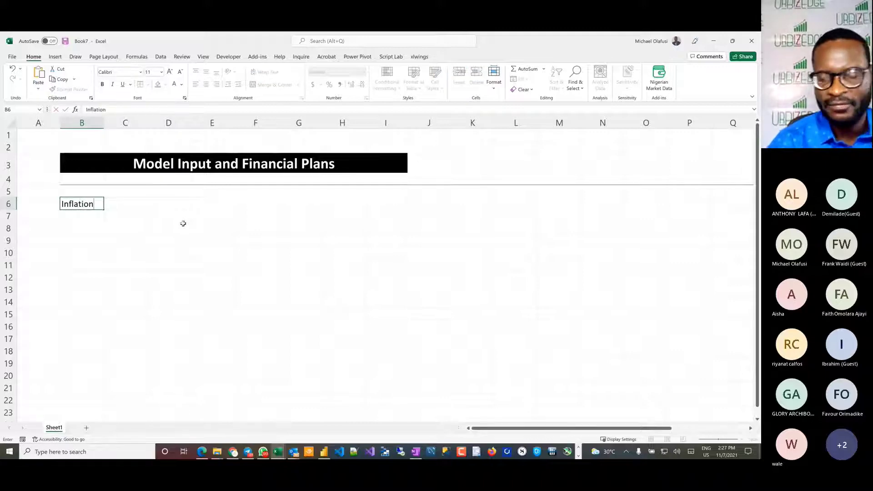
{"action": "type", "text": " R"}
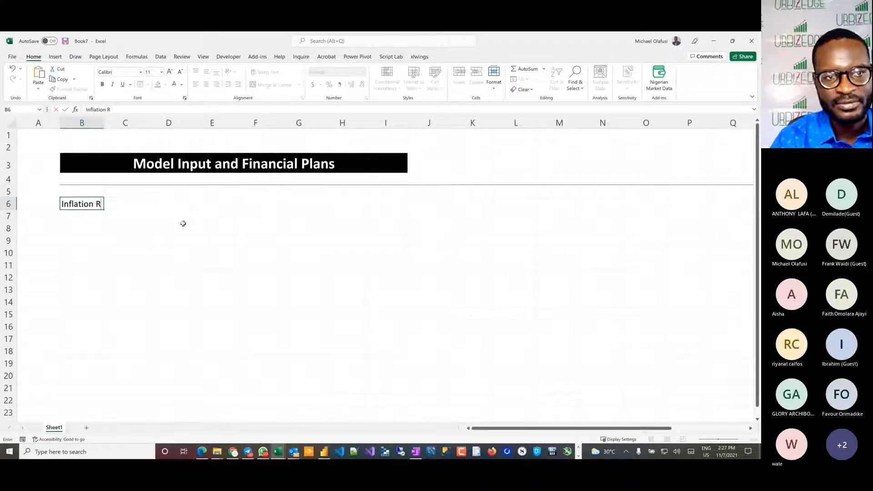
{"action": "type", "text": "ate"}
{"action": "key", "text": "Return"}
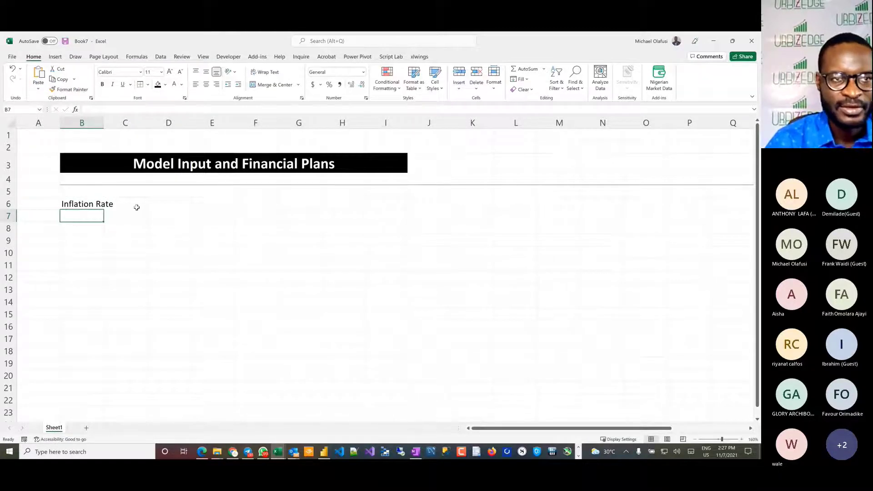
{"action": "left_click_drag", "start_coordinate": [103, 119], "coordinate": [124, 119]}
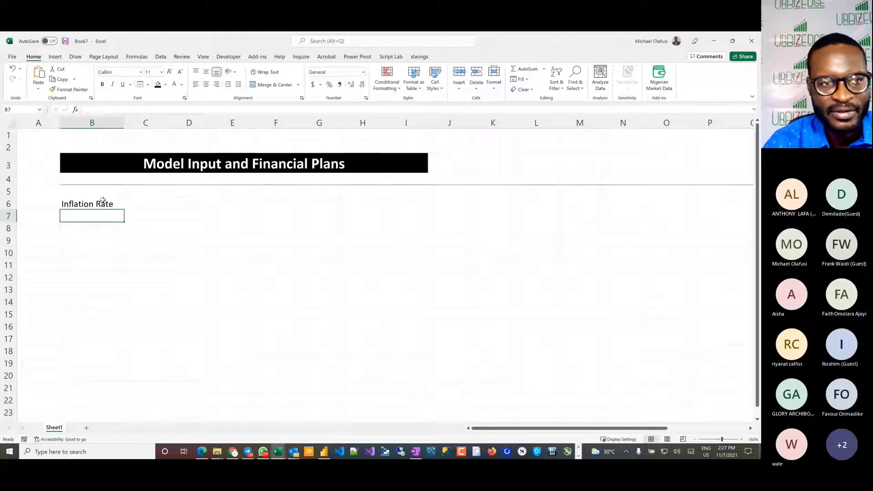
Step: Insert a blank row directly beneath the title band and clear the formats it inherits
{"action": "right_click", "coordinate": [3, 180]}
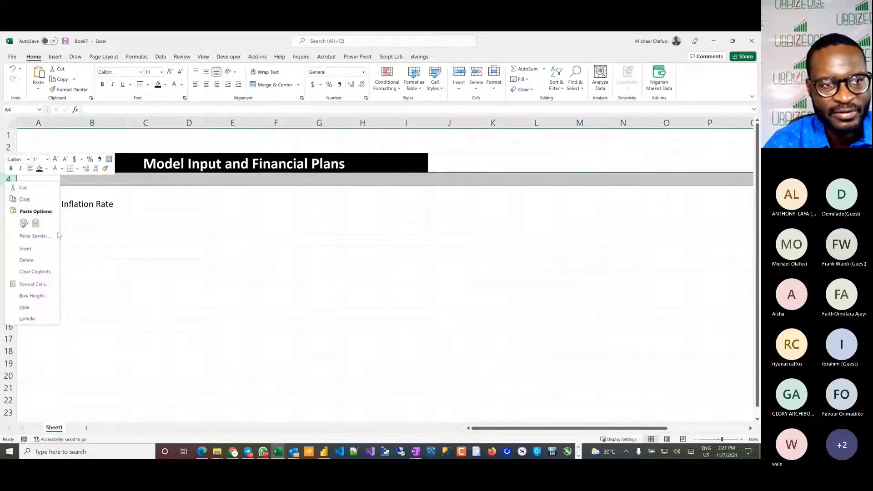
{"action": "left_click", "coordinate": [40, 250]}
{"action": "left_click", "coordinate": [182, 284]}
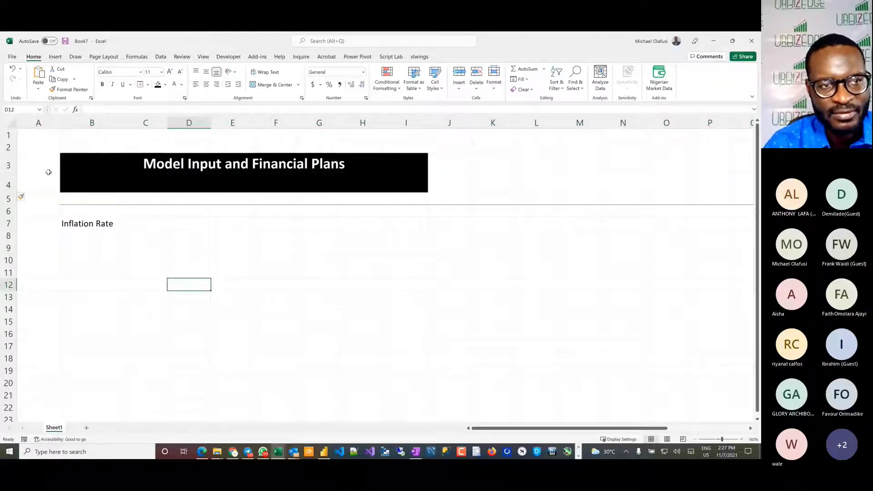
{"action": "left_click", "coordinate": [8, 184]}
{"action": "left_click", "coordinate": [563, 87]}
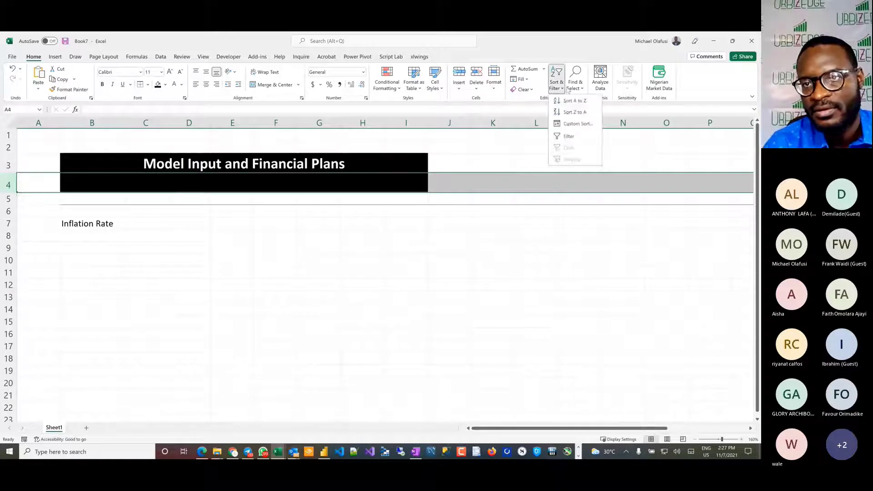
{"action": "left_click", "coordinate": [523, 89]}
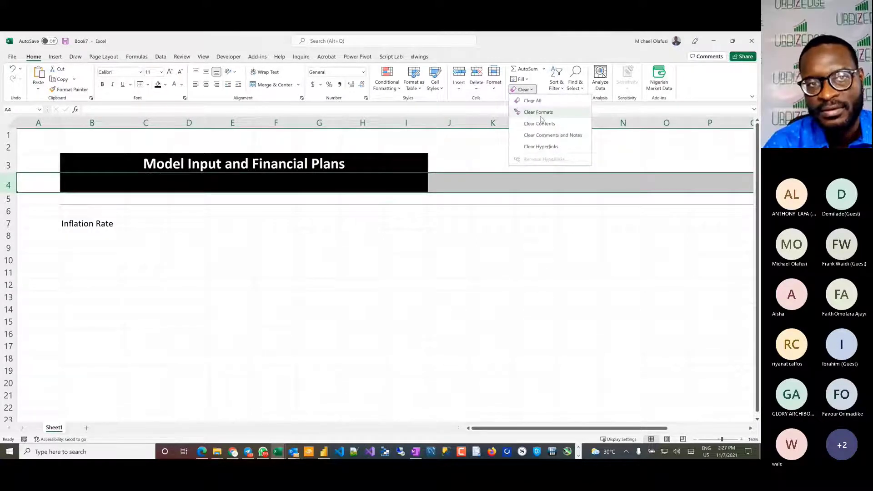
{"action": "left_click", "coordinate": [541, 117]}
{"action": "left_click", "coordinate": [178, 253]}
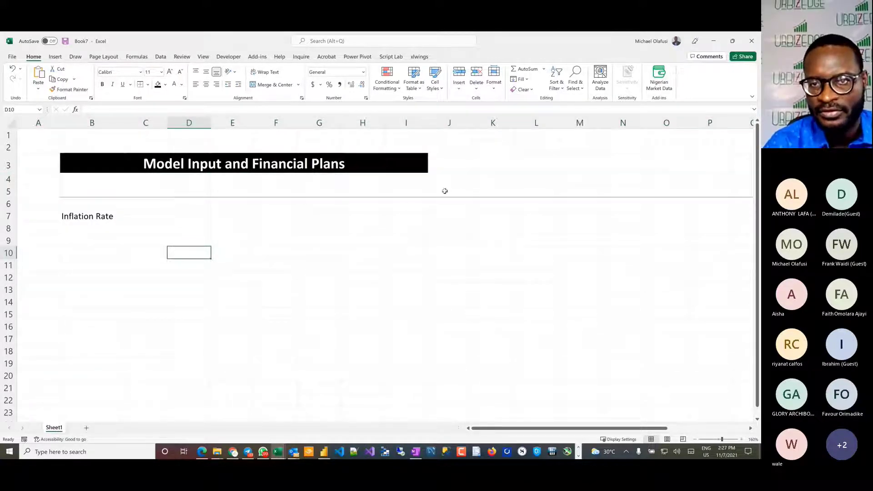
Step: Enter 2021 in H5 and 2022 in I5, then extend the year series through 2026 in M5
{"action": "left_click", "coordinate": [446, 191]}
{"action": "left_click", "coordinate": [368, 192]}
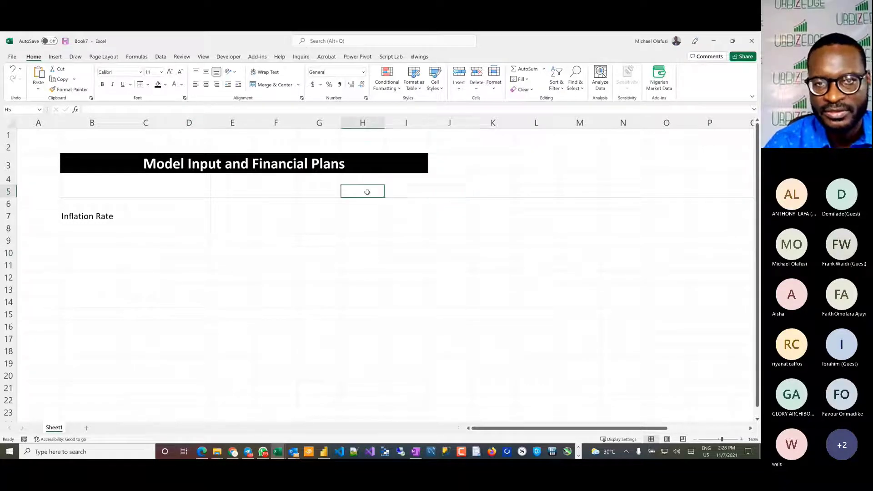
{"action": "type", "text": "2021"}
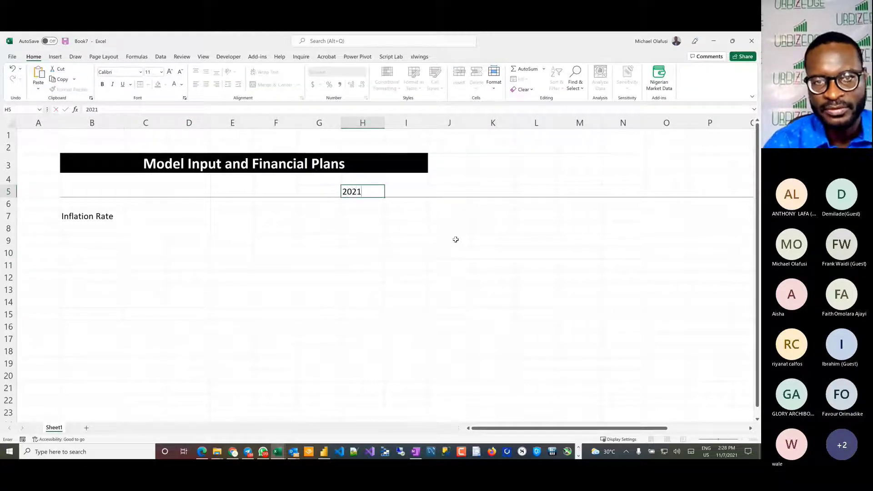
{"action": "key", "text": "Tab"}
{"action": "type", "text": "2022"}
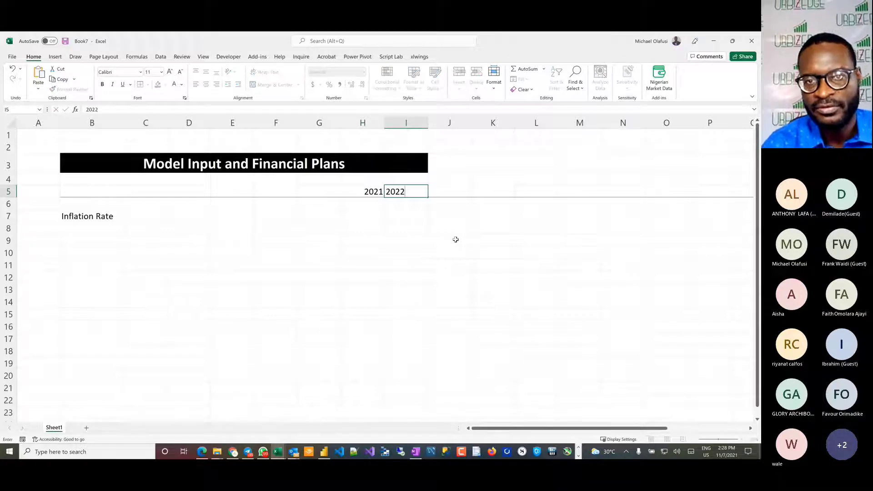
{"action": "key", "text": "Tab"}
{"action": "left_click_drag", "start_coordinate": [371, 192], "coordinate": [602, 191]}
{"action": "left_click_drag", "start_coordinate": [380, 201], "coordinate": [366, 390]}
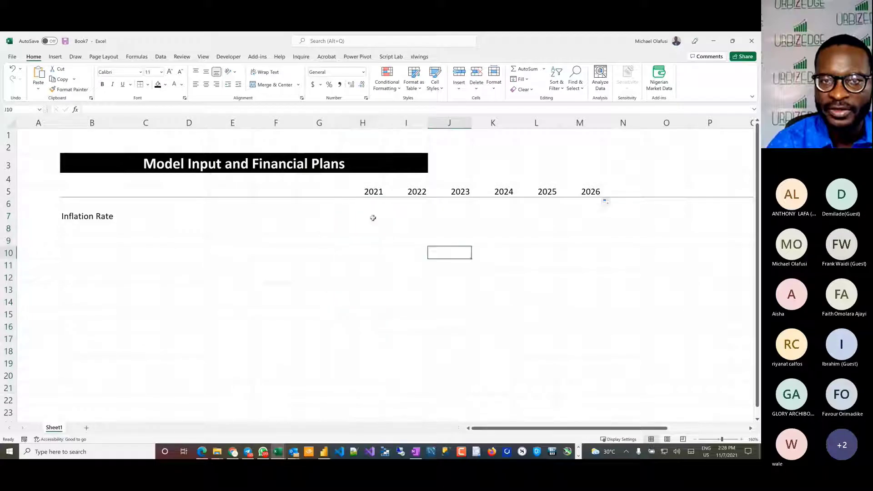
Step: Fill the Inflation Rate row with 10% for every year from 2021 to 2026 (H7:M7)
{"action": "left_click_drag", "start_coordinate": [373, 216], "coordinate": [565, 215]}
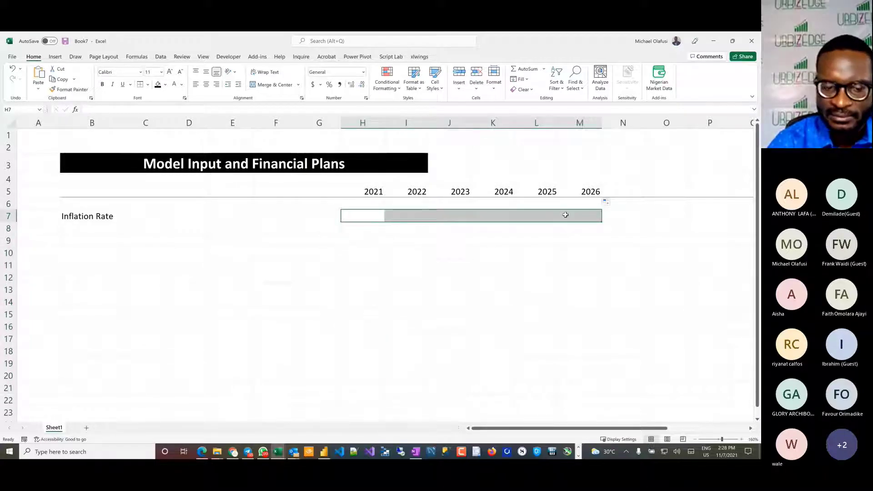
{"action": "type", "text": "10%"}
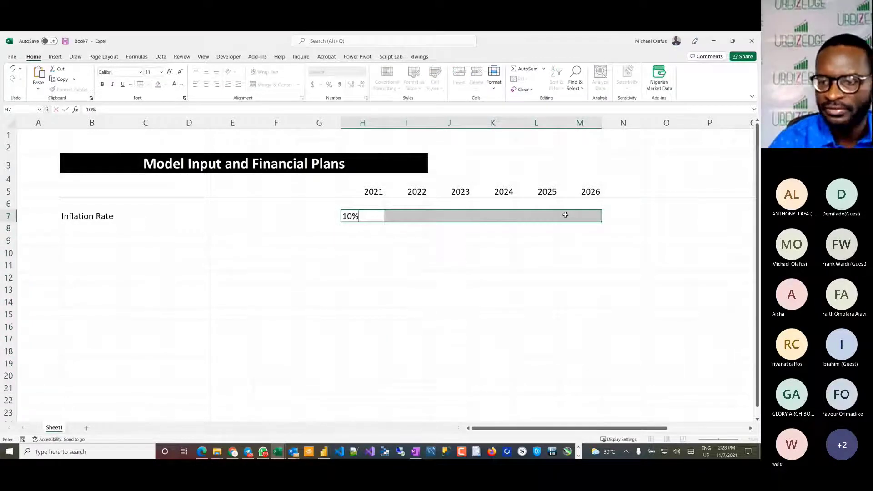
{"action": "key", "text": "ctrl+Return"}
{"action": "left_click", "coordinate": [534, 278]}
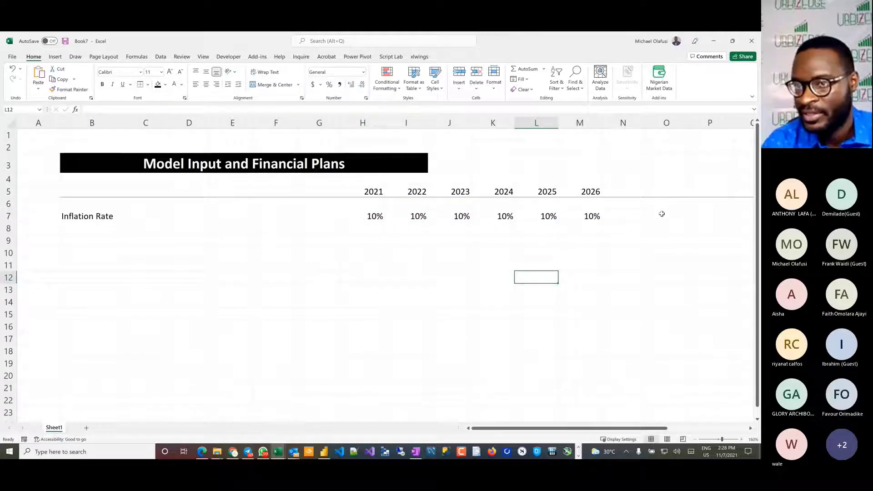
Step: Add a "Notes" header in cell O5 and italicize the whole of column O
{"action": "left_click", "coordinate": [674, 188]}
{"action": "type", "text": "Notes"}
{"action": "key", "text": "Return"}
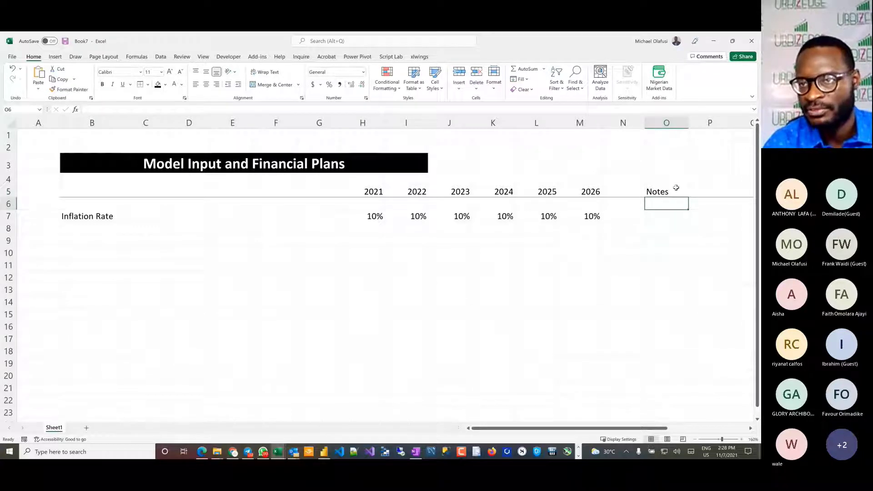
{"action": "left_click", "coordinate": [654, 122]}
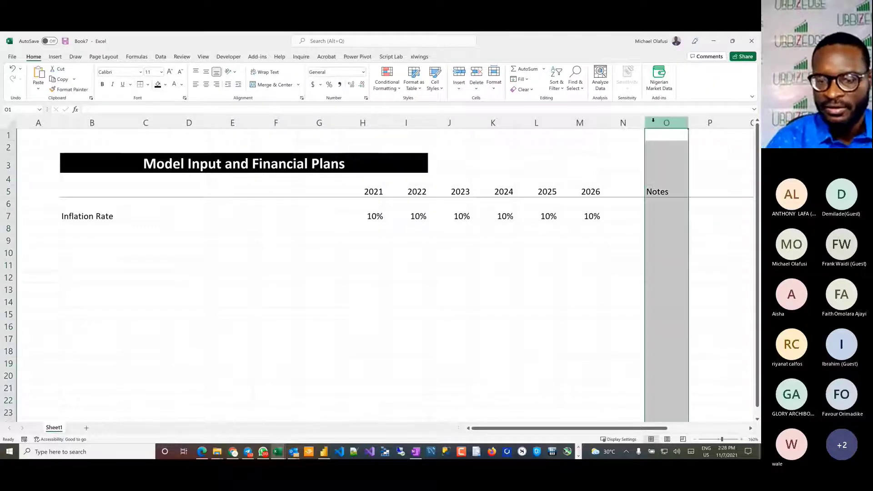
{"action": "key", "text": "ctrl+i"}
{"action": "left_click", "coordinate": [495, 254]}
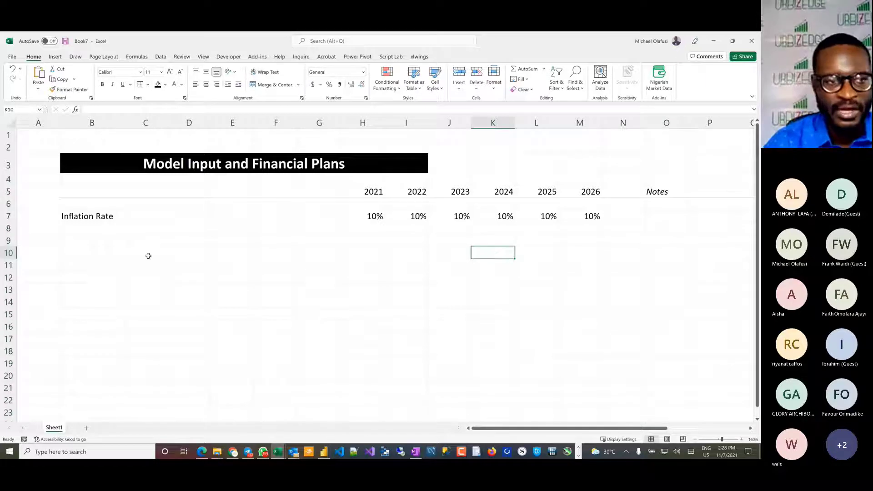
Step: Enter the section label "Cassava Flour" in cell B9 and narrow column B to a small indent width
{"action": "left_click", "coordinate": [70, 240]}
{"action": "type", "text": "C"}
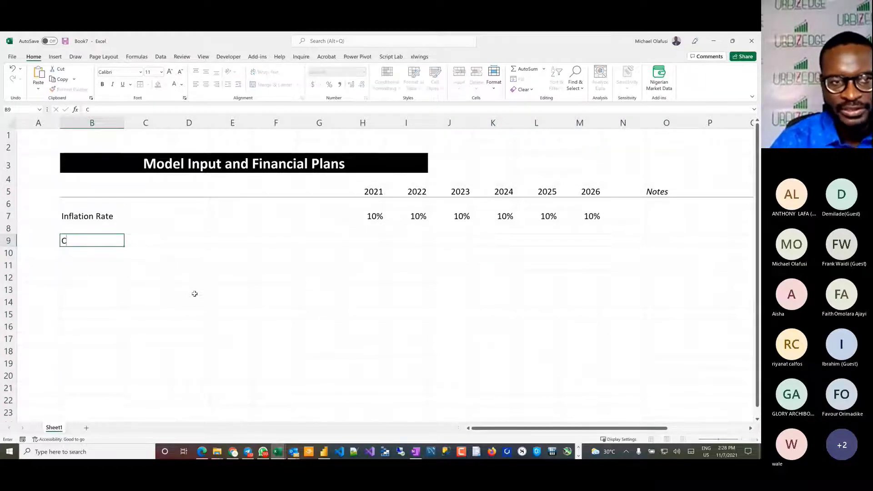
{"action": "type", "text": "assava"}
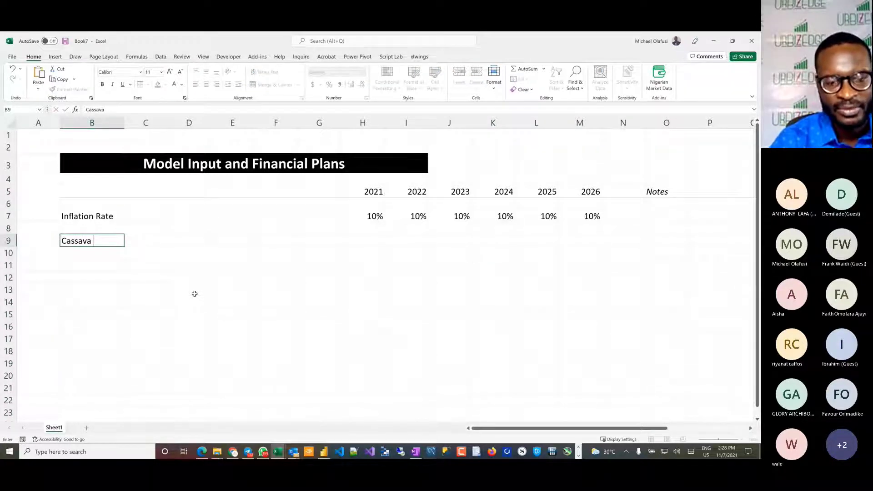
{"action": "type", "text": " Flour"}
{"action": "key", "text": "Return"}
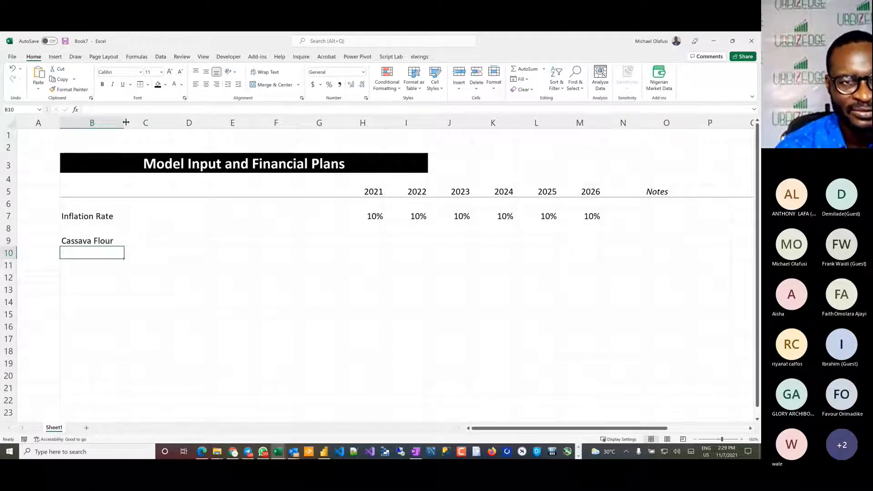
{"action": "left_click_drag", "start_coordinate": [122, 122], "coordinate": [82, 122]}
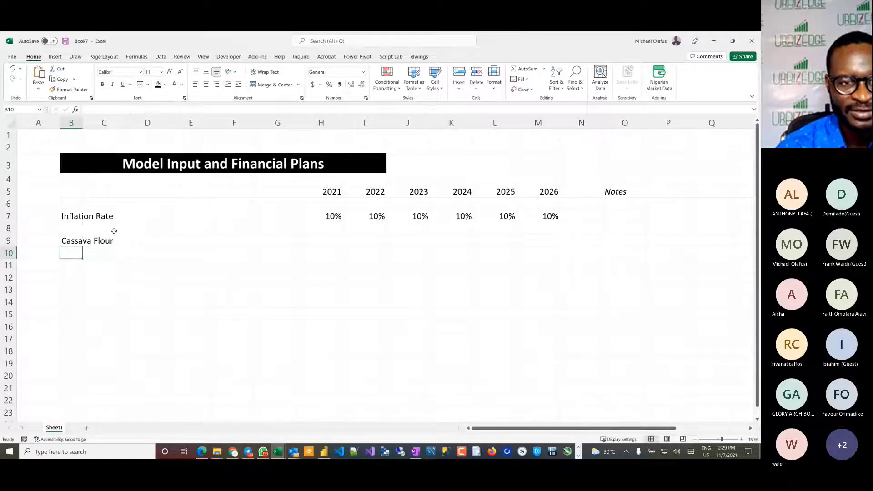
Step: Enter the indented line items "Acres farmed" in C10 and "Yield/acre" in C11 beneath Cassava Flour
{"action": "left_click", "coordinate": [111, 254]}
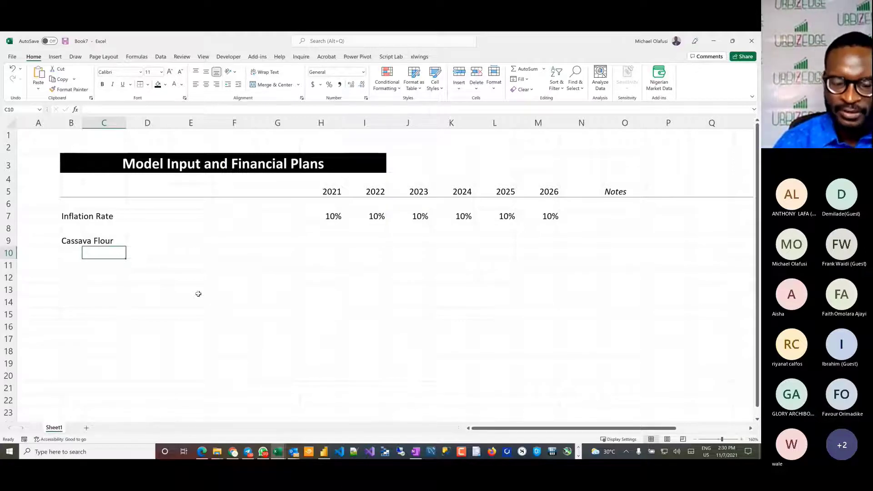
{"action": "type", "text": "Acres"}
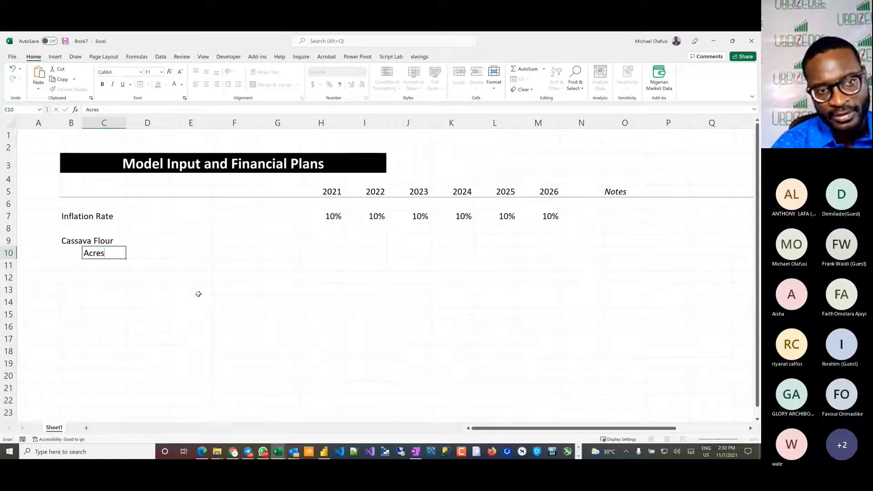
{"action": "type", "text": " farmed"}
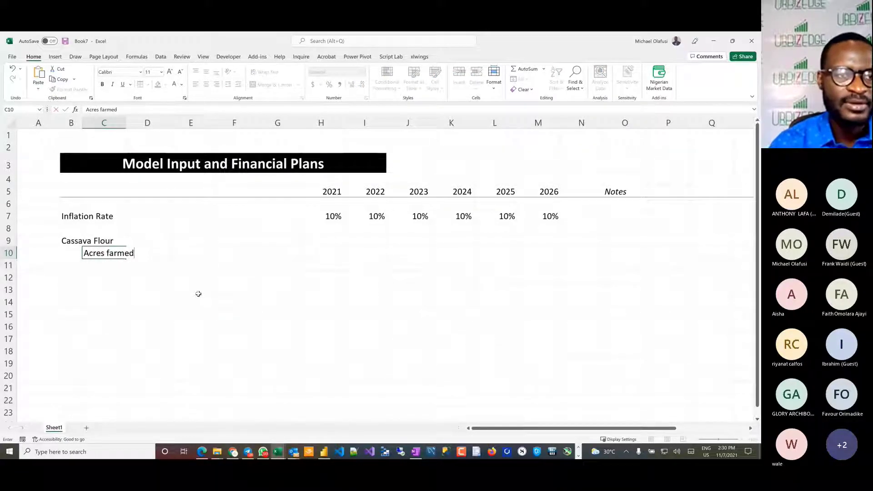
{"action": "key", "text": "Return"}
{"action": "type", "text": "Y"}
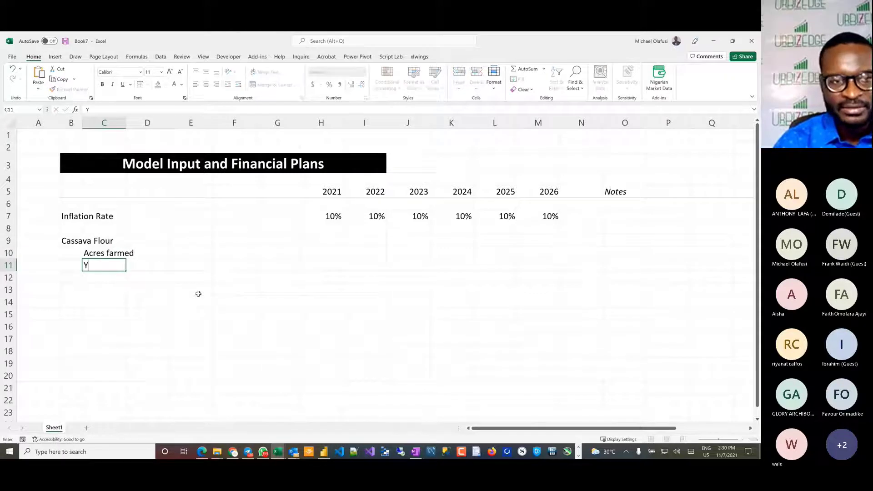
{"action": "type", "text": "ield/ac"}
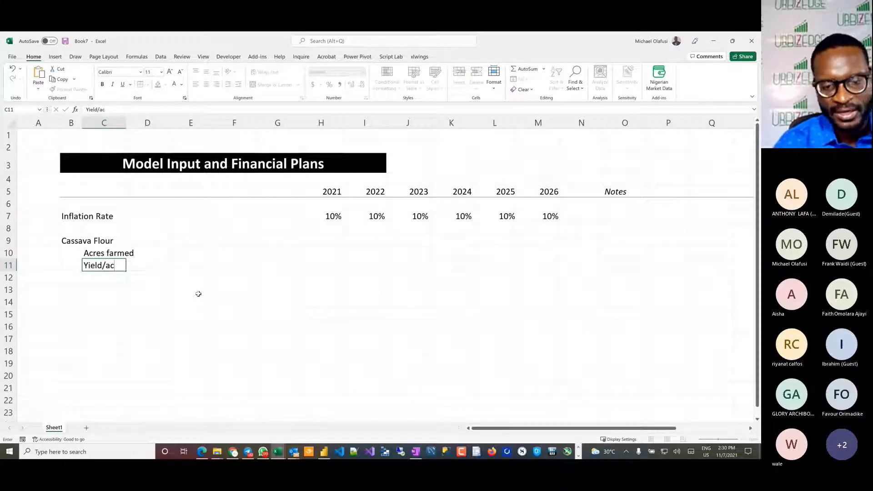
{"action": "type", "text": "re"}
{"action": "key", "text": "Return"}
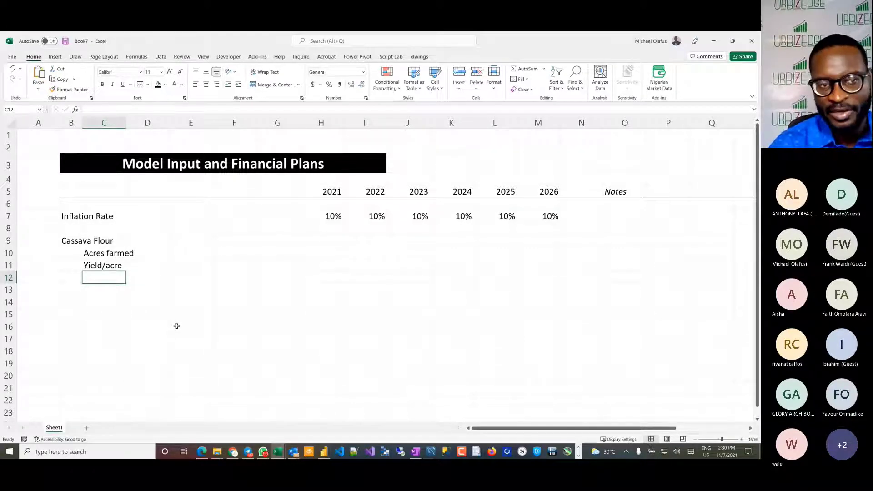
Step: Enter the units "acres" in E10 and "kg/acre" in E11 for the two cassava line items
{"action": "left_click", "coordinate": [203, 248]}
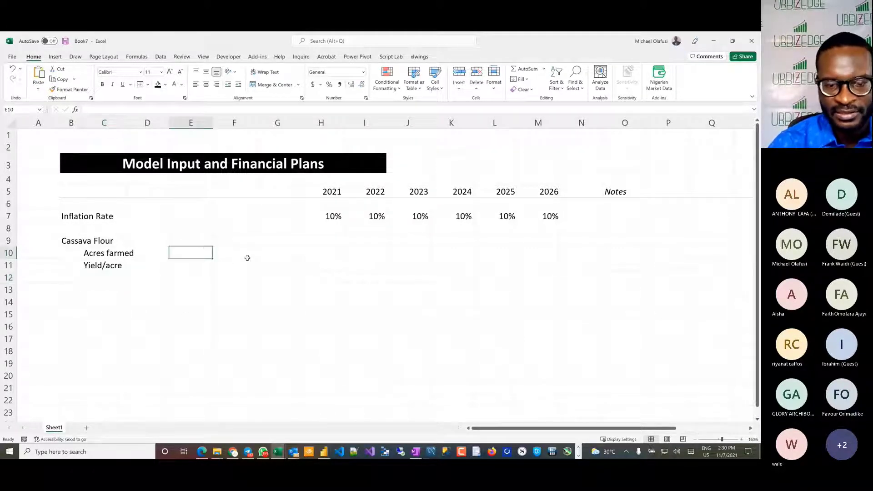
{"action": "type", "text": "acres"}
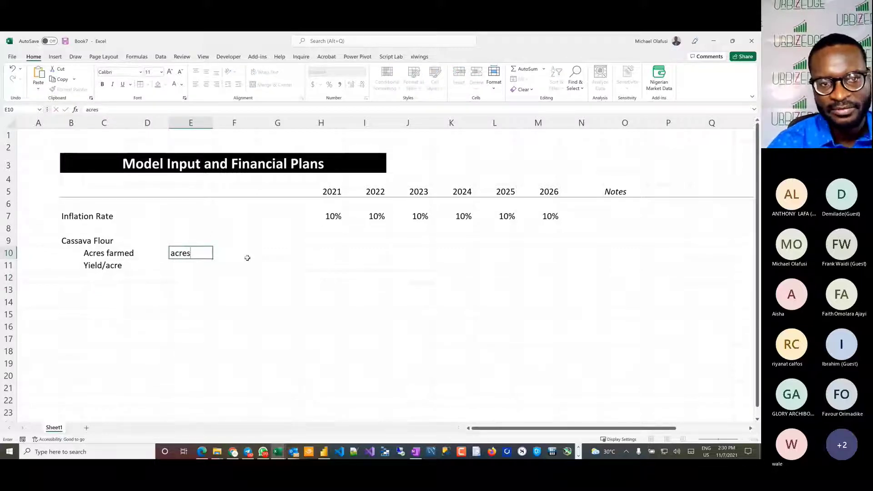
{"action": "key", "text": "Return"}
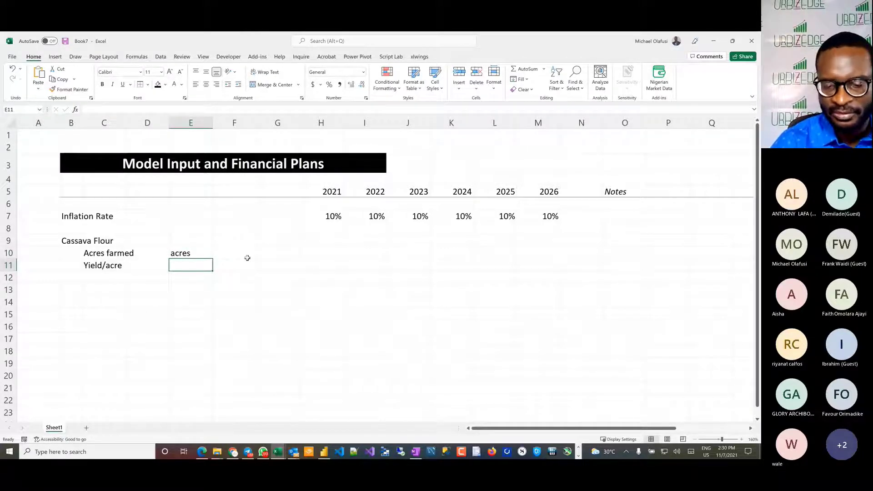
{"action": "type", "text": "kg/acre"}
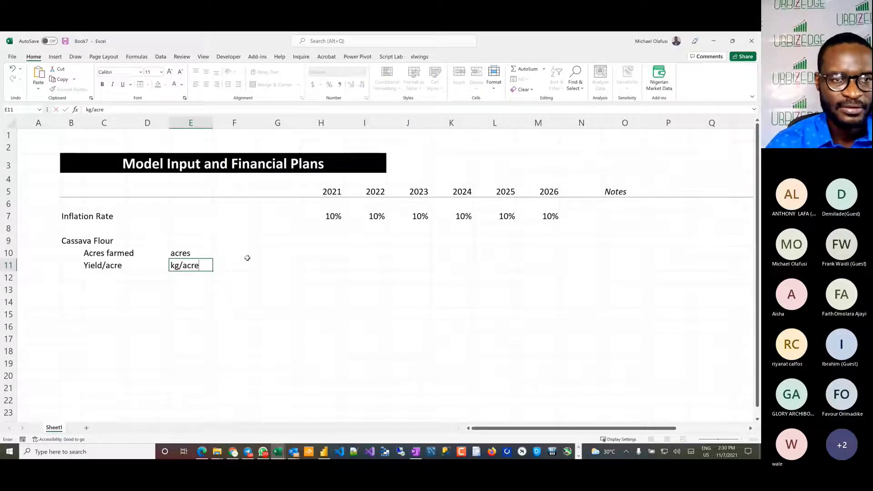
{"action": "key", "text": "Return"}
{"action": "left_click", "coordinate": [96, 277]}
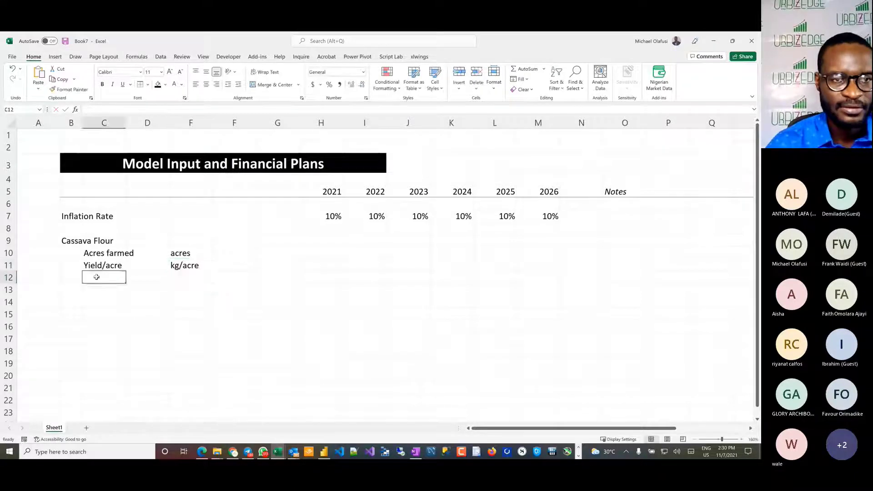
{"action": "type", "text": "To"}
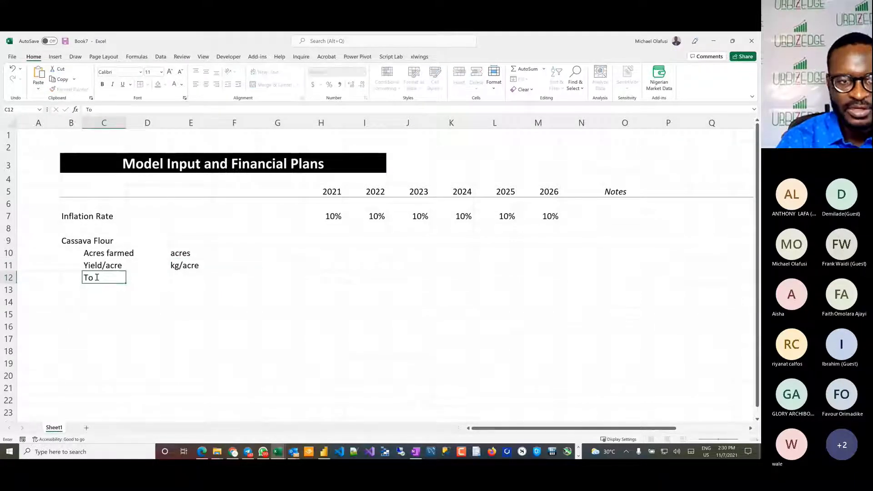
{"action": "key", "text": "BackSpace"}
{"action": "key", "text": "BackSpace"}
{"action": "type", "text": "Cassava"}
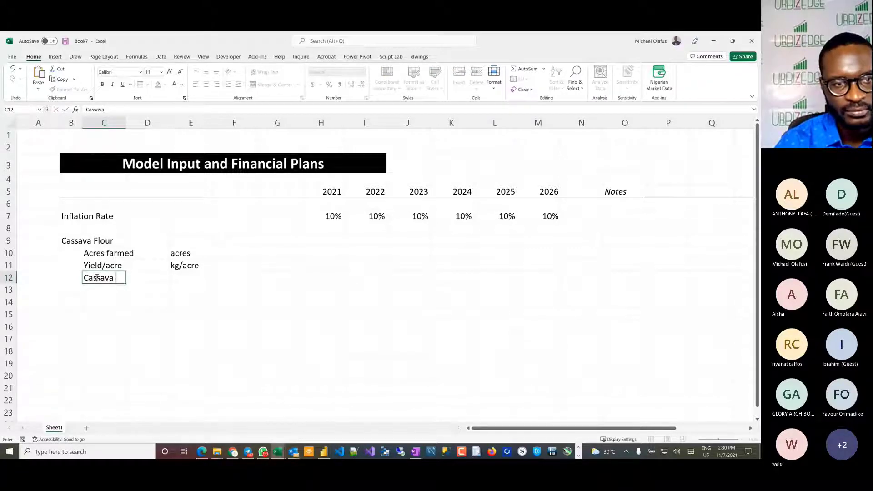
{"action": "type", "text": " H"}
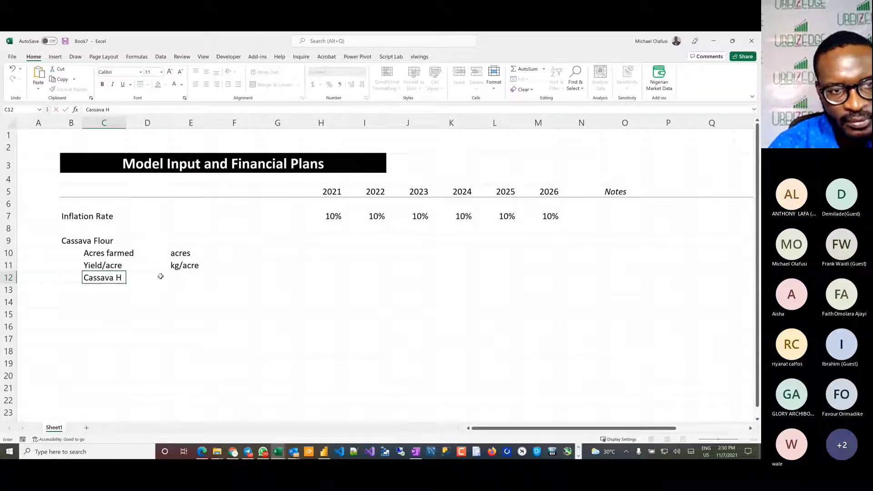
{"action": "key", "text": "Escape"}
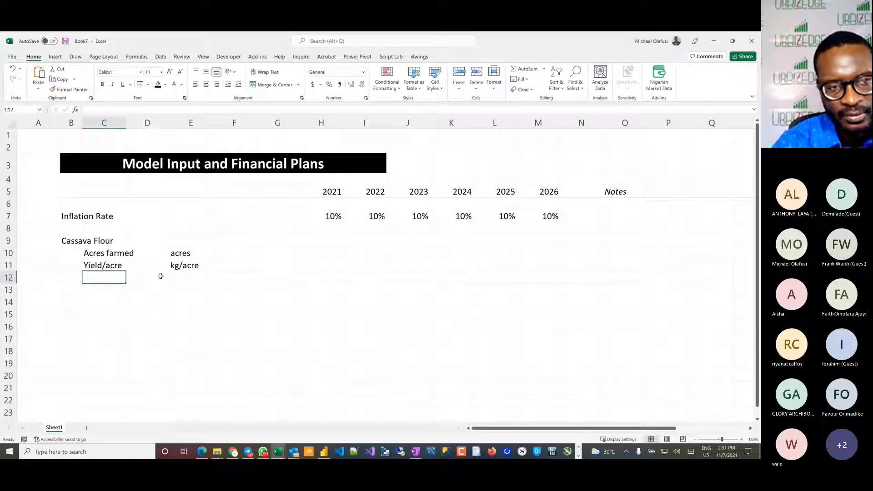
{"action": "type", "text": "P"}
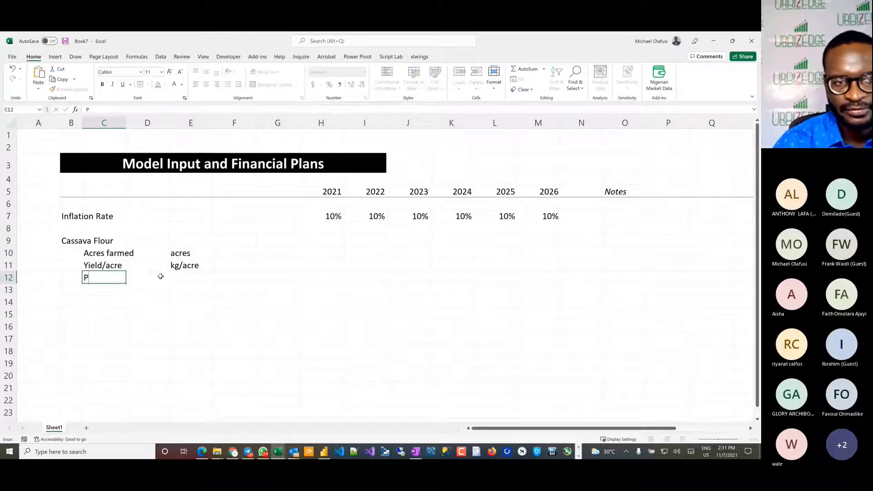
{"action": "key", "text": "BackSpace"}
Step: Enter the line item "Flour Produced" in C12 and widen column C to fit it
{"action": "type", "text": "Flour"}
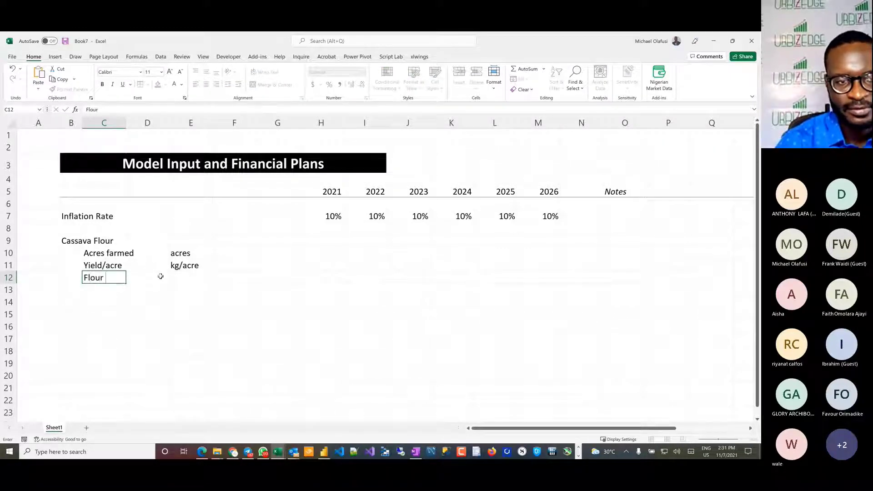
{"action": "type", "text": " Produced"}
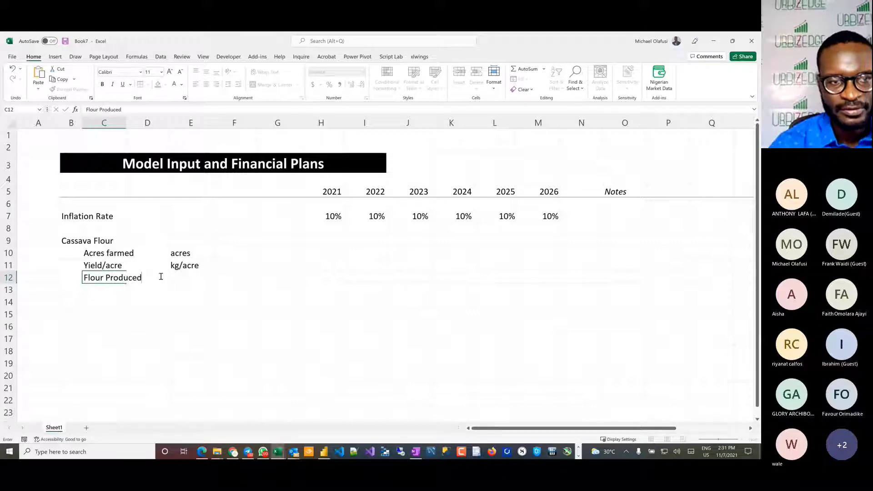
{"action": "key", "text": "Return"}
{"action": "left_click_drag", "start_coordinate": [126, 126], "coordinate": [150, 125]}
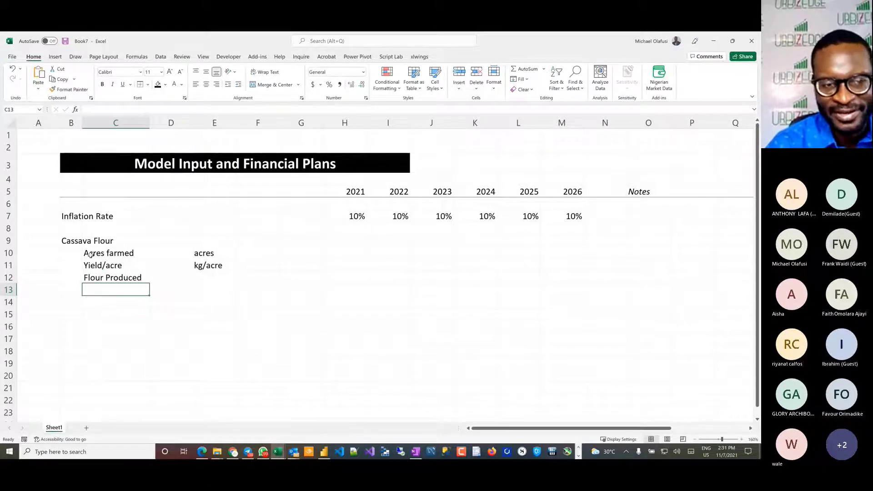
Step: Review the handwritten land and farm setup notes in the Book6 workbook, then return to the Book7 model sheet
{"action": "left_click_drag", "start_coordinate": [91, 256], "coordinate": [231, 254]}
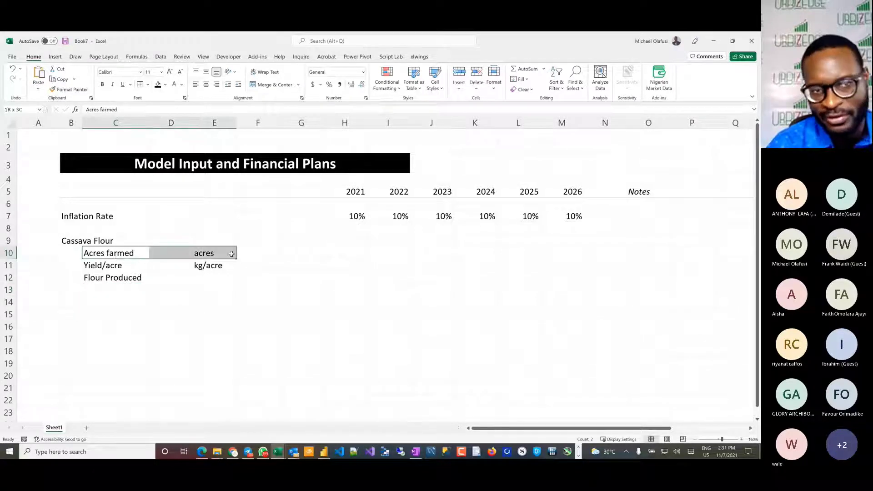
{"action": "left_click", "coordinate": [354, 250]}
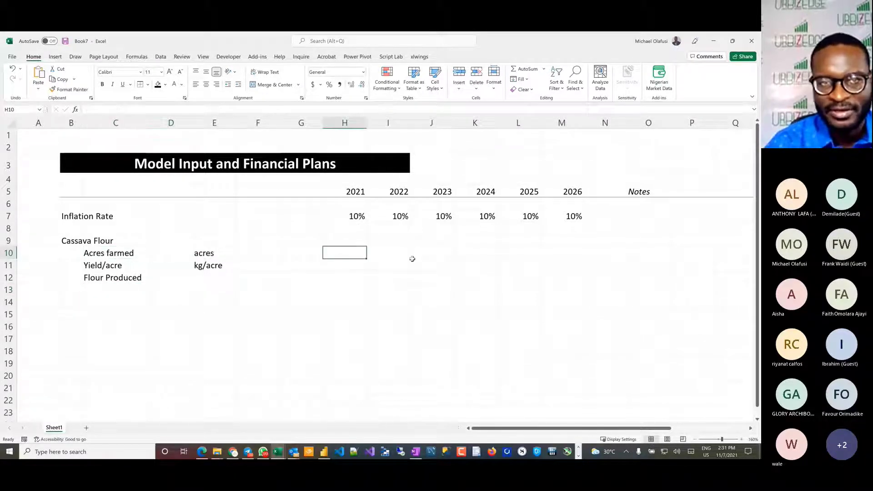
{"action": "key", "text": "alt+Tab"}
{"action": "key", "text": "alt+Tab"}
{"action": "key", "text": "alt+Tab"}
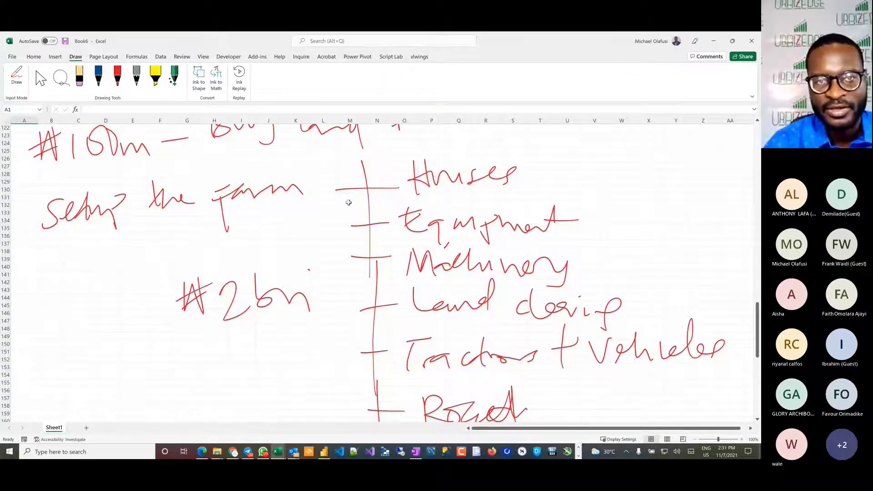
{"action": "scroll", "coordinate": [348, 202], "scroll_direction": "up", "scroll_amount": 2}
{"action": "scroll", "coordinate": [201, 204], "scroll_direction": "up", "scroll_amount": 3}
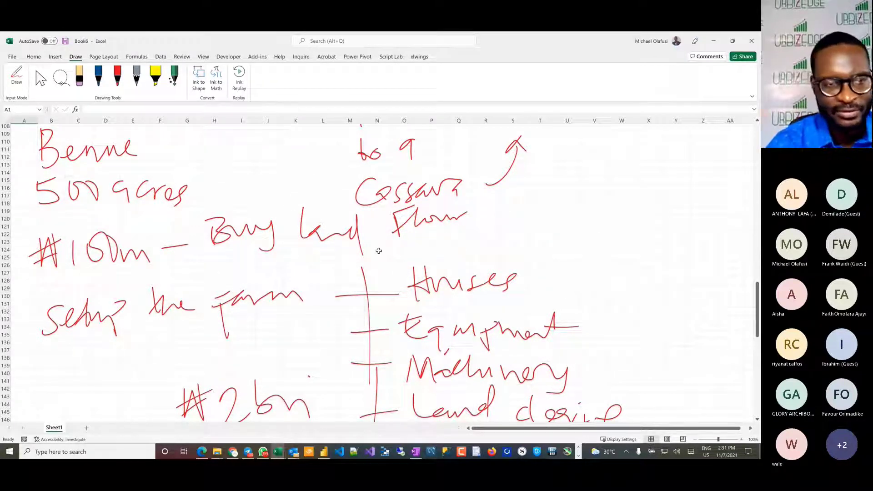
{"action": "key", "text": "alt+Tab"}
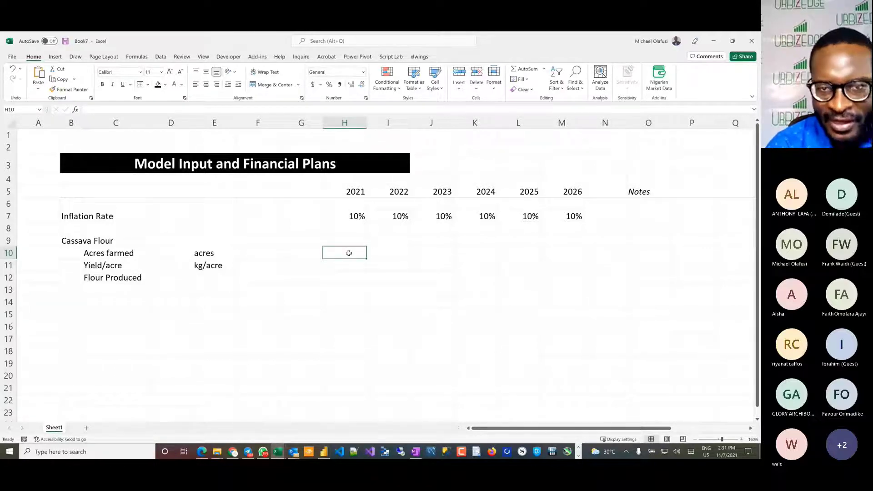
Step: Fill the acres farmed for 2021 to 2026 in H10:M10 with 250
{"action": "left_click_drag", "start_coordinate": [349, 254], "coordinate": [577, 251]}
{"action": "type", "text": "25"}
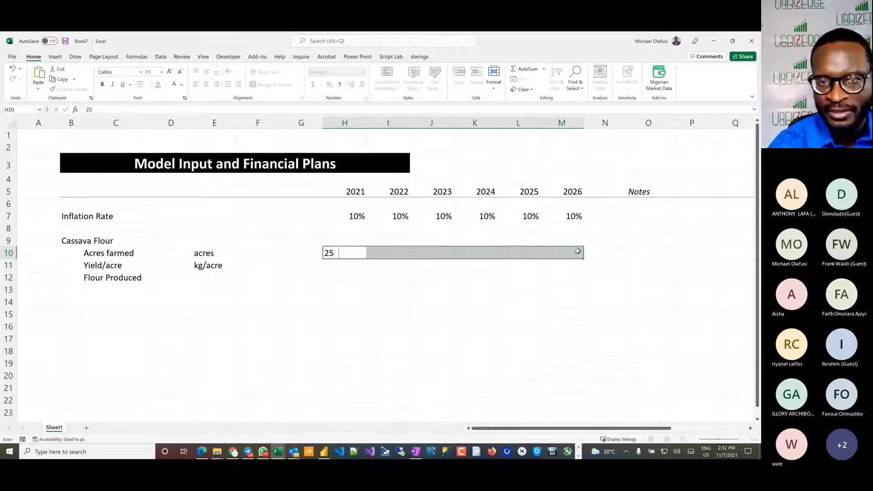
{"action": "type", "text": "0"}
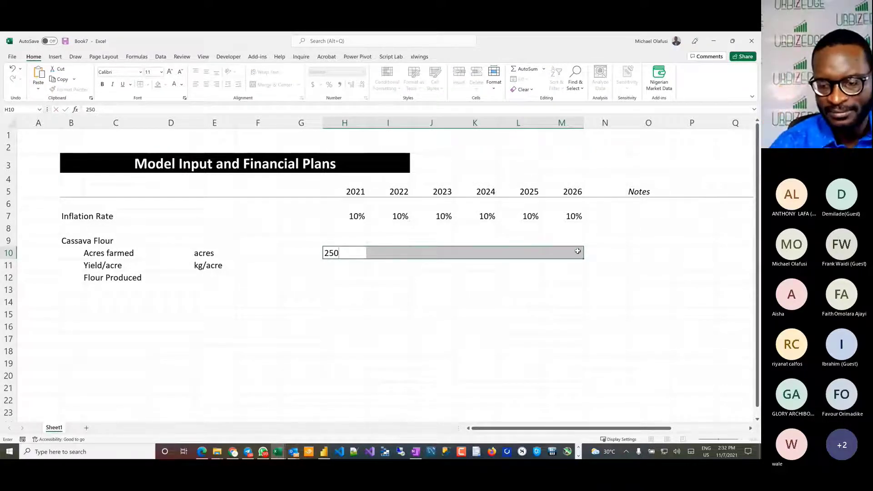
{"action": "key", "text": "ctrl+Return"}
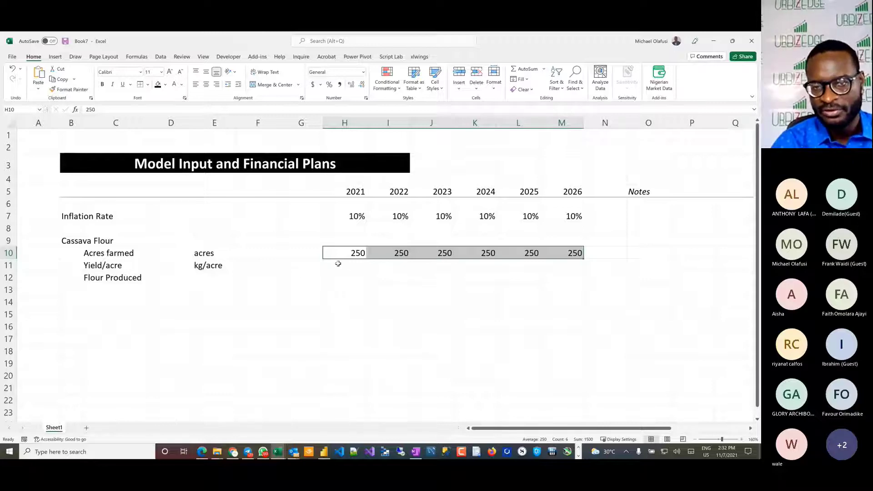
Step: Fill the yield per acre for 2021 to 2026 in H11:M11 with 2000
{"action": "left_click_drag", "start_coordinate": [338, 264], "coordinate": [558, 262]}
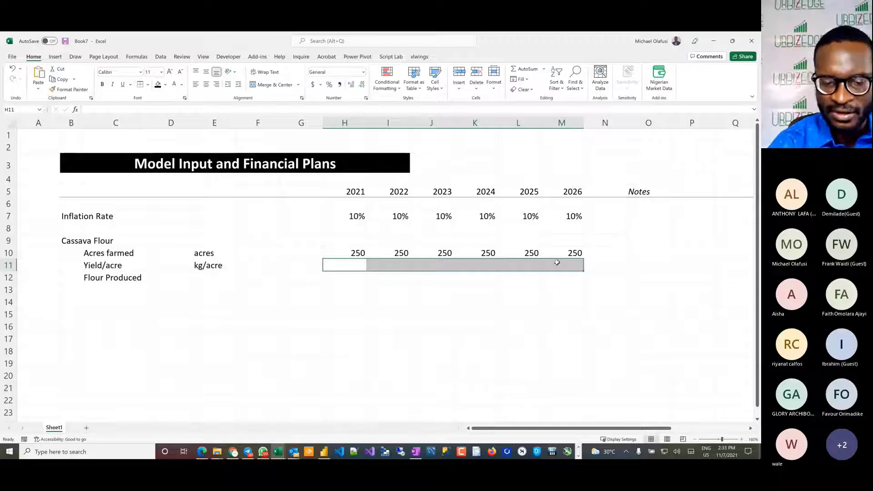
{"action": "type", "text": "200"}
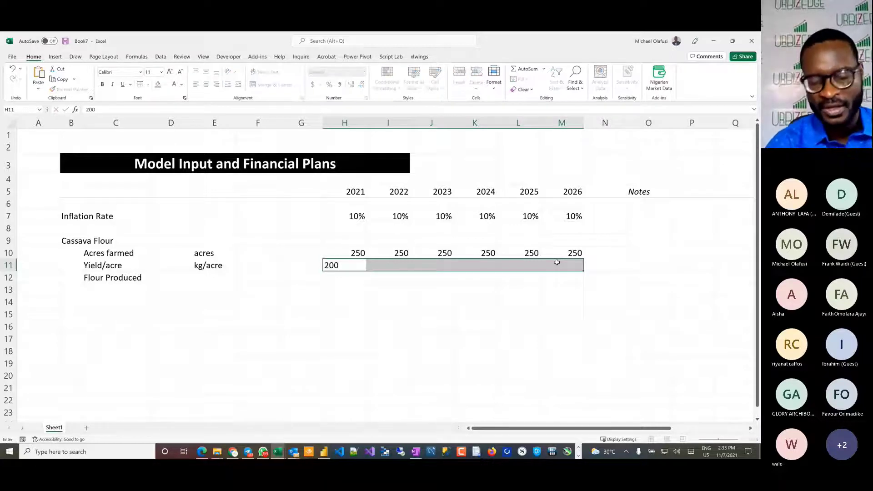
{"action": "key", "text": "ctrl+Return"}
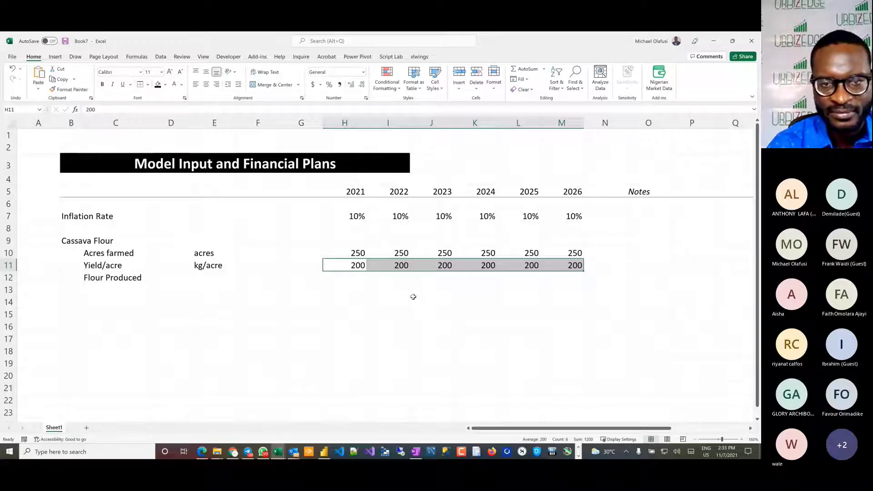
{"action": "type", "text": "2000"}
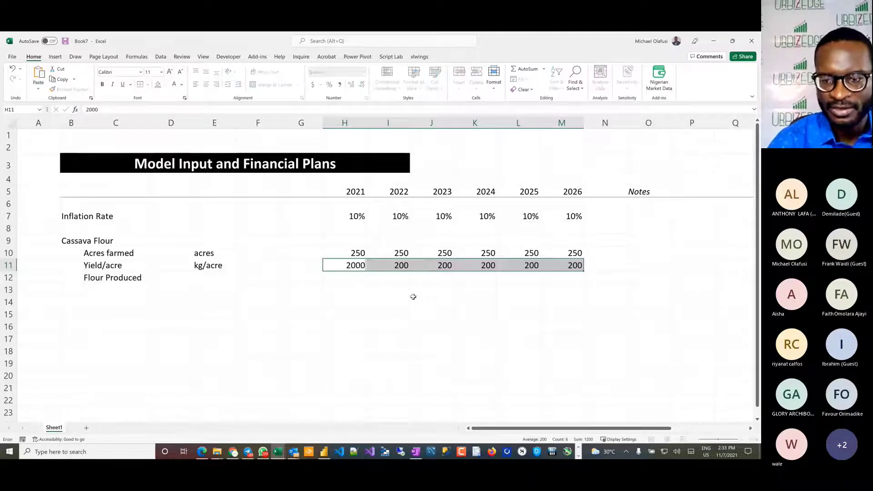
{"action": "key", "text": "ctrl+Return"}
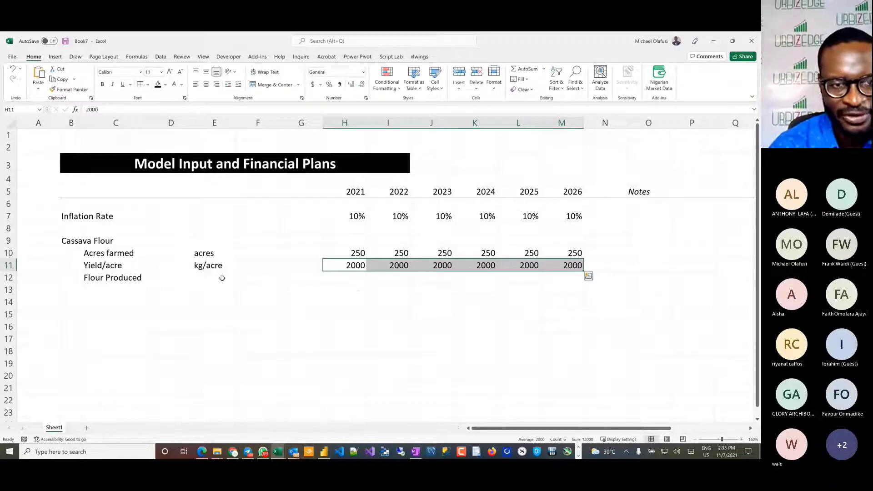
Step: Enter the unit "kg" in E12 for the Flour Produced line item
{"action": "left_click", "coordinate": [202, 279]}
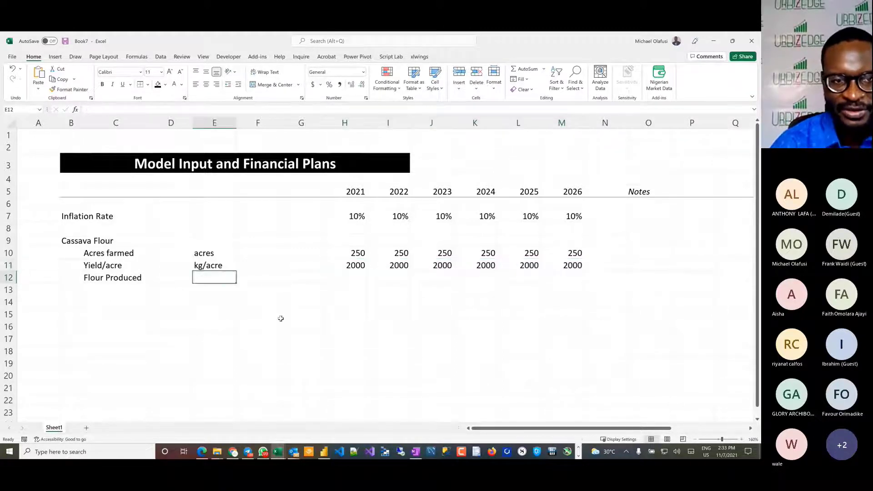
{"action": "type", "text": "kg"}
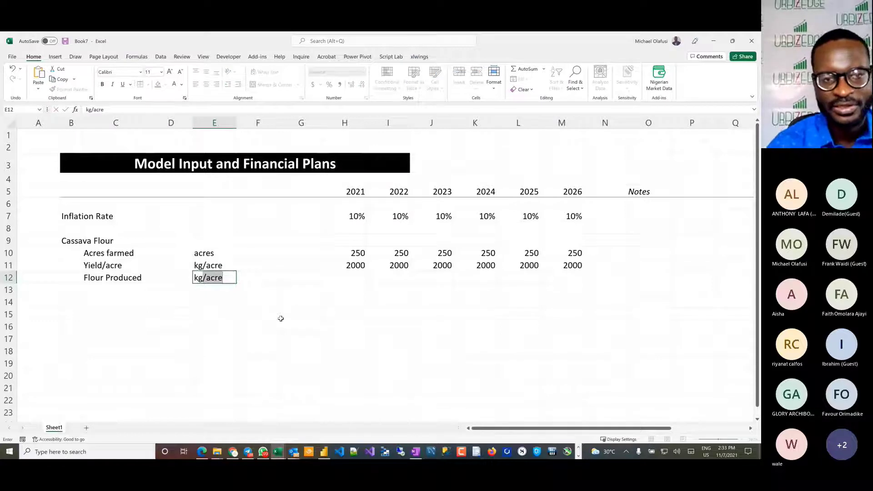
{"action": "key", "text": "Delete"}
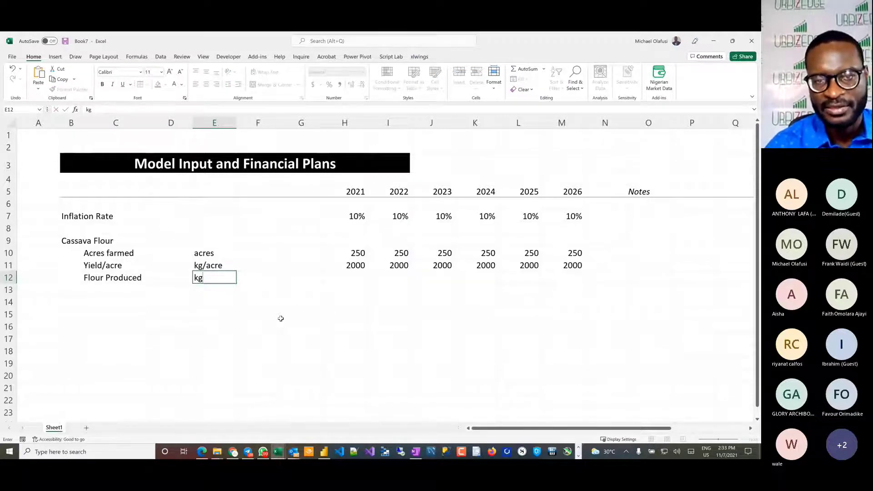
{"action": "key", "text": "Tab"}
{"action": "key", "text": "Tab"}
{"action": "key", "text": "Tab"}
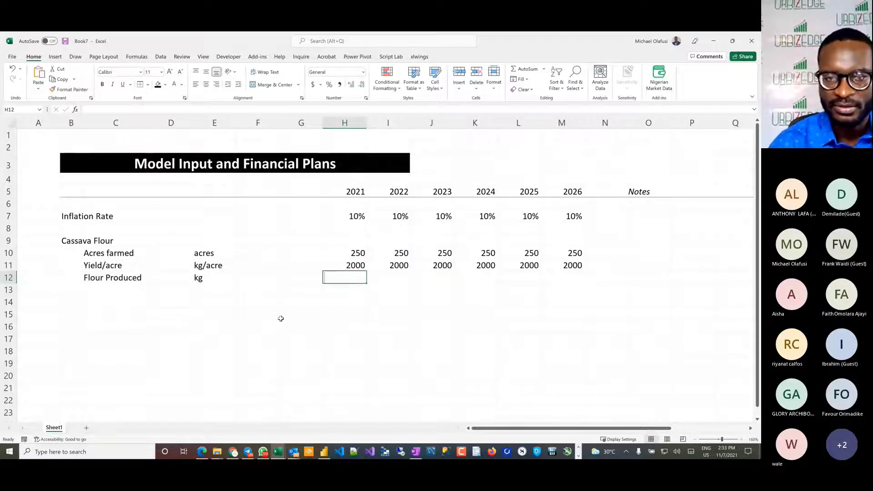
Step: Calculate Flour Produced in H12 as acres farmed times yield with =H10*H11 and fill the formula across to M12
{"action": "type", "text": "="}
{"action": "left_click", "coordinate": [355, 254]}
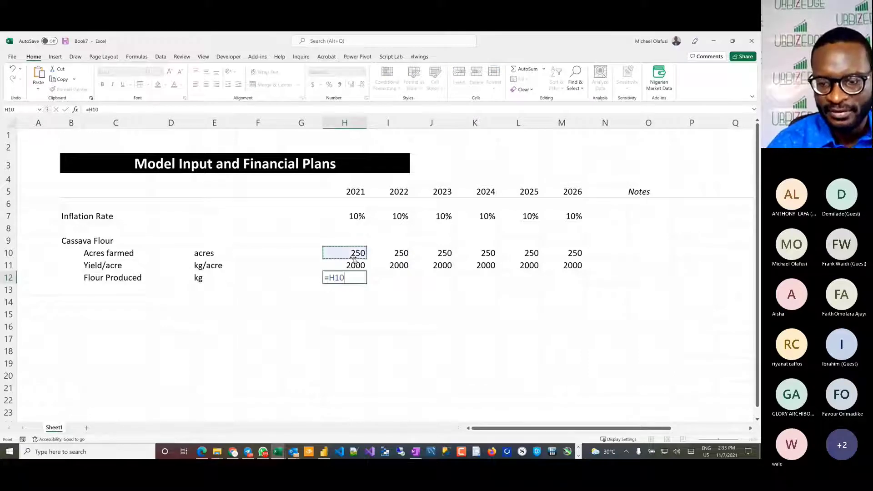
{"action": "type", "text": "*"}
{"action": "left_click", "coordinate": [349, 266]}
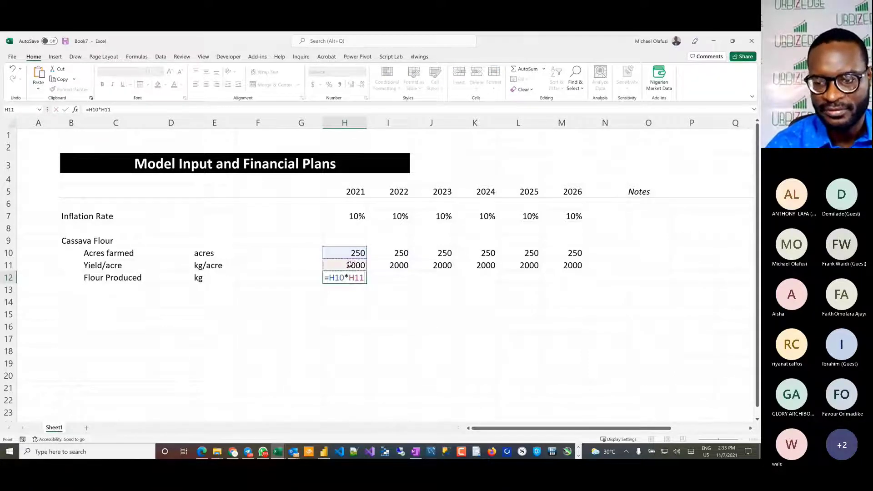
{"action": "key", "text": "Return"}
{"action": "left_click", "coordinate": [353, 277]}
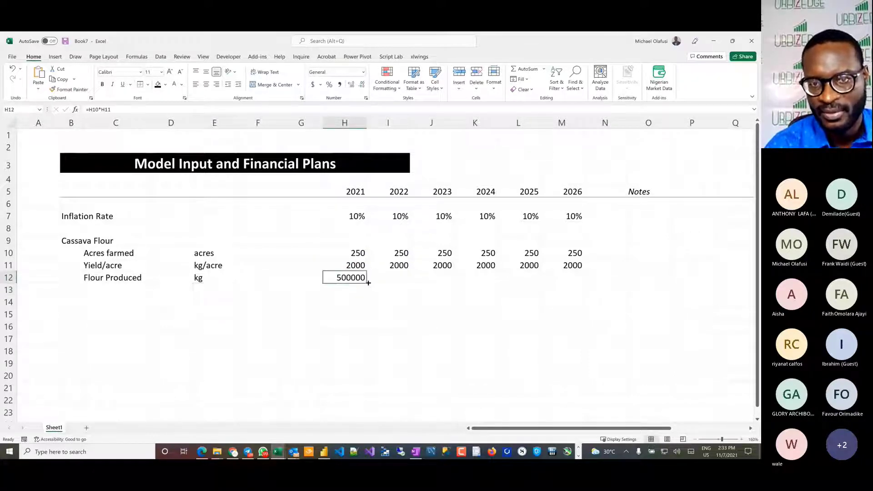
{"action": "left_click_drag", "start_coordinate": [370, 284], "coordinate": [587, 283]}
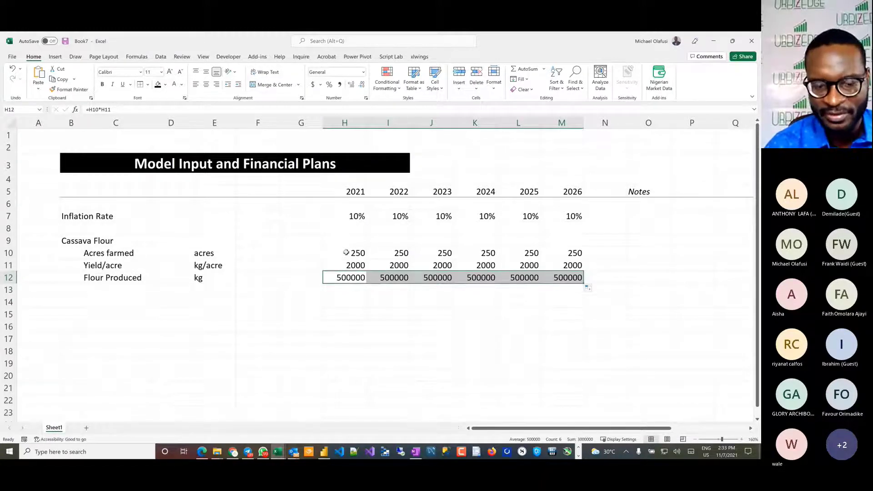
Step: Check the cassava flour rows 10 to 12 against the handwritten farm notes in the Book6 workbook, ending on the Flour Produced row in Book7
{"action": "key", "text": "alt+Tab"}
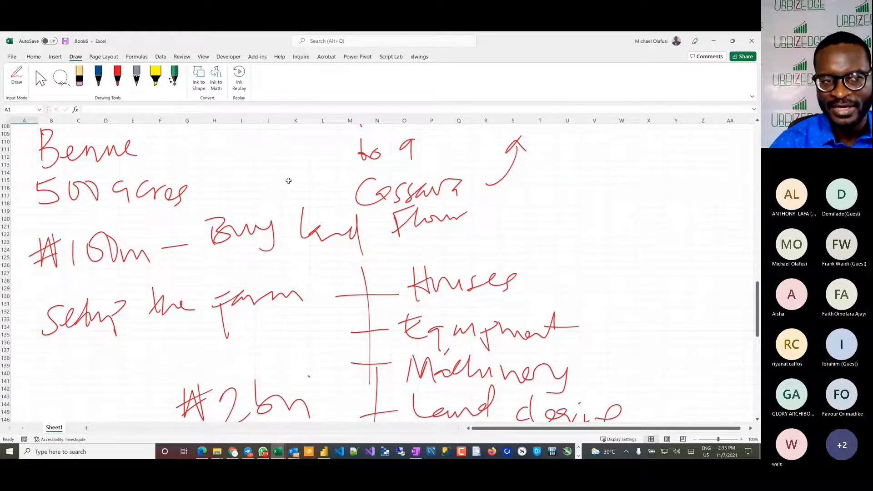
{"action": "key", "text": "alt+Tab"}
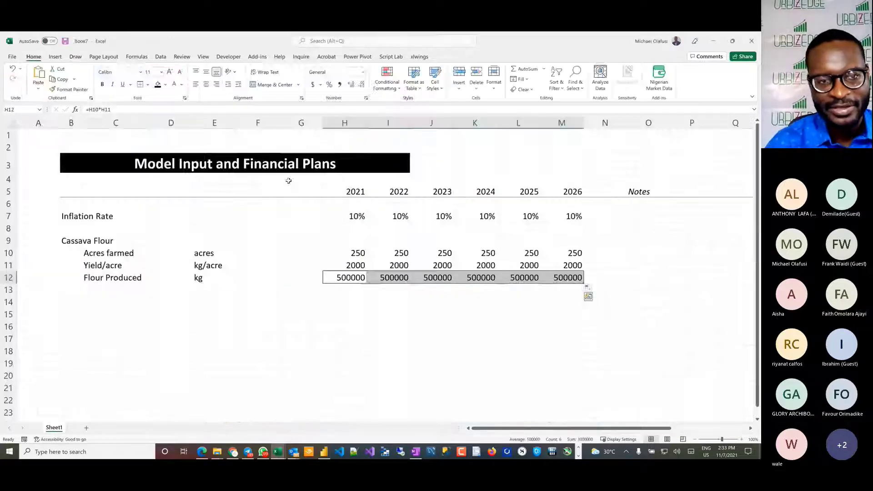
{"action": "left_click_drag", "start_coordinate": [85, 253], "coordinate": [571, 281]}
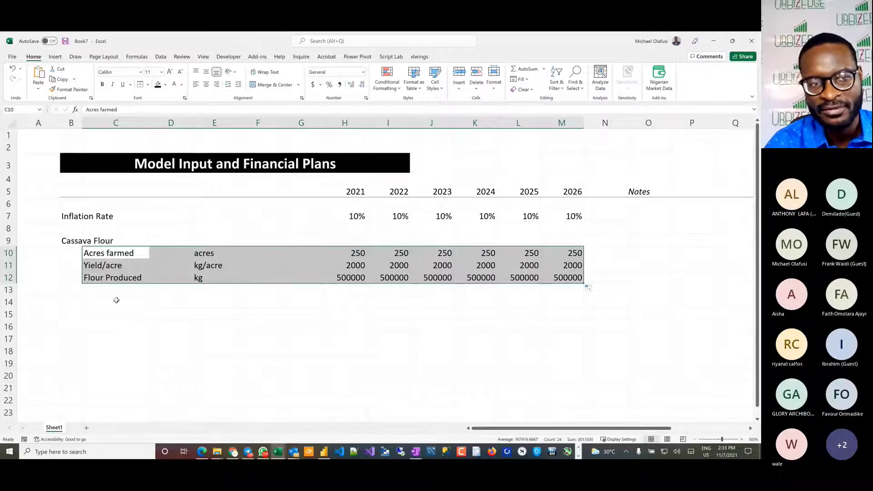
{"action": "key", "text": "alt+Tab"}
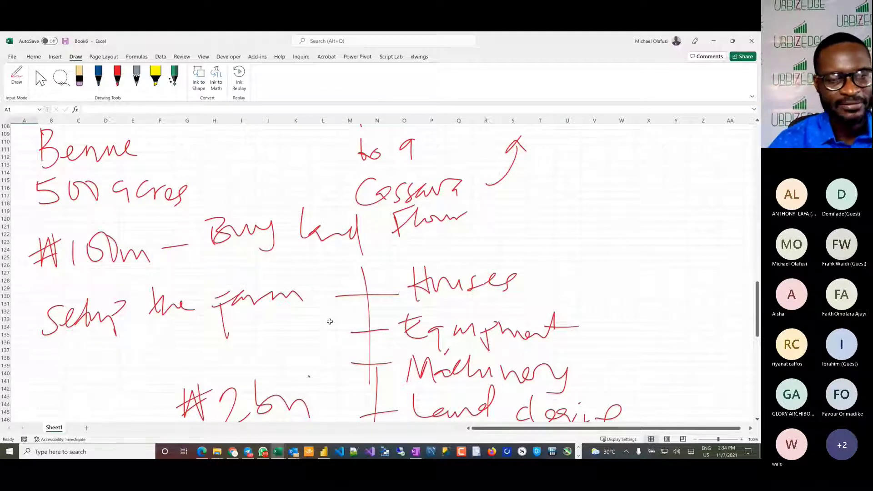
{"action": "key", "text": "alt+Tab"}
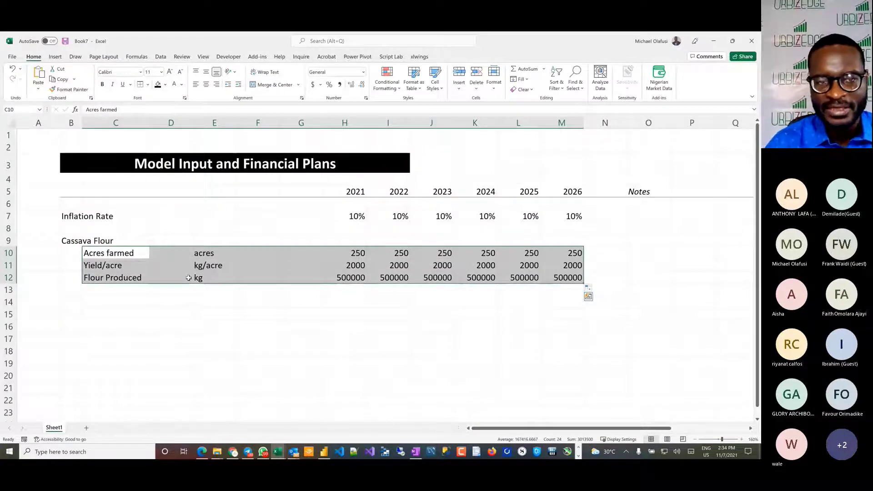
{"action": "left_click", "coordinate": [10, 278]}
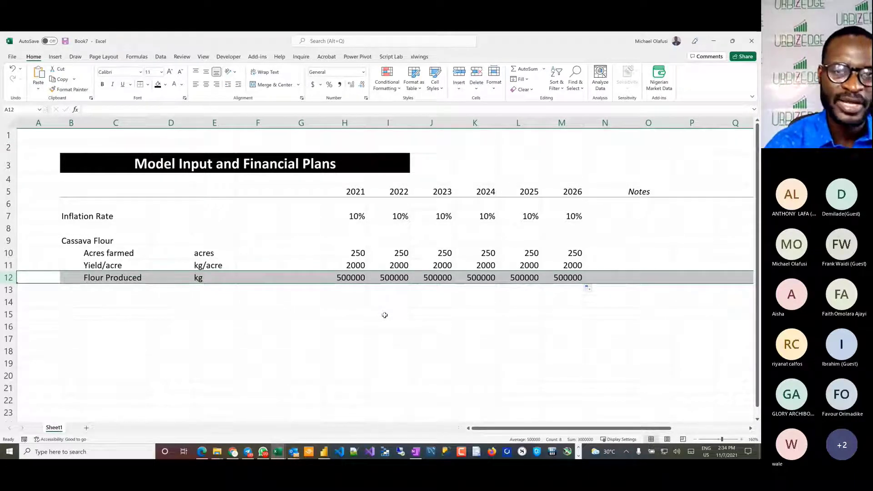
Step: Format the cassava figures in H10:M12 with thousands separators and no decimal places
{"action": "left_click_drag", "start_coordinate": [351, 277], "coordinate": [563, 255]}
{"action": "left_click", "coordinate": [340, 85]}
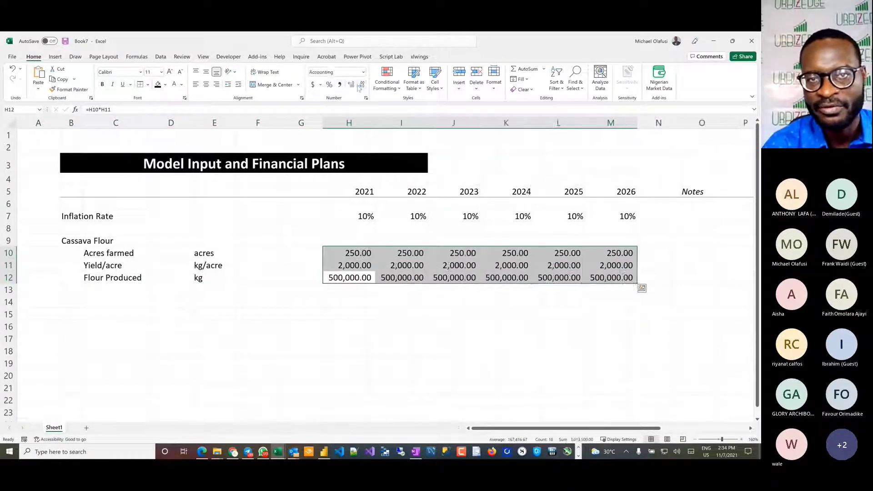
{"action": "left_click", "coordinate": [362, 86]}
{"action": "left_click", "coordinate": [361, 86]}
{"action": "left_click", "coordinate": [326, 337]}
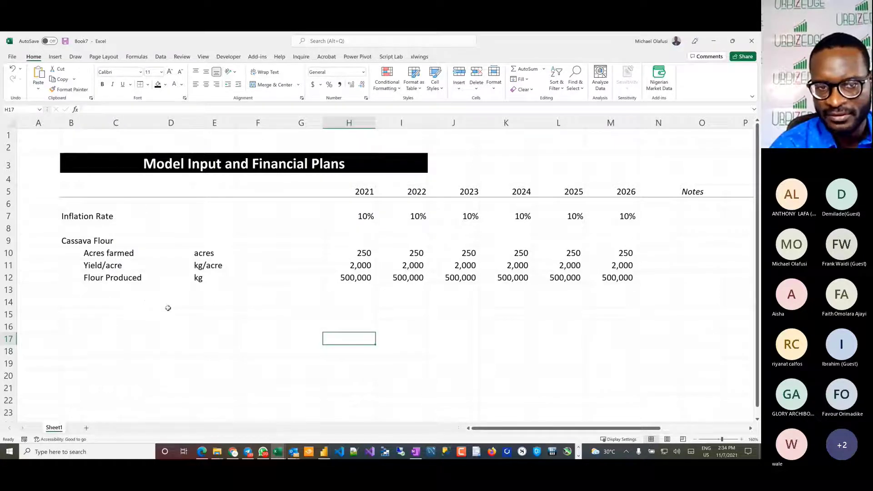
Step: Enter the line item "Cost/acre" in C13 with the unit "NGN/acre" in E13
{"action": "left_click", "coordinate": [116, 291]}
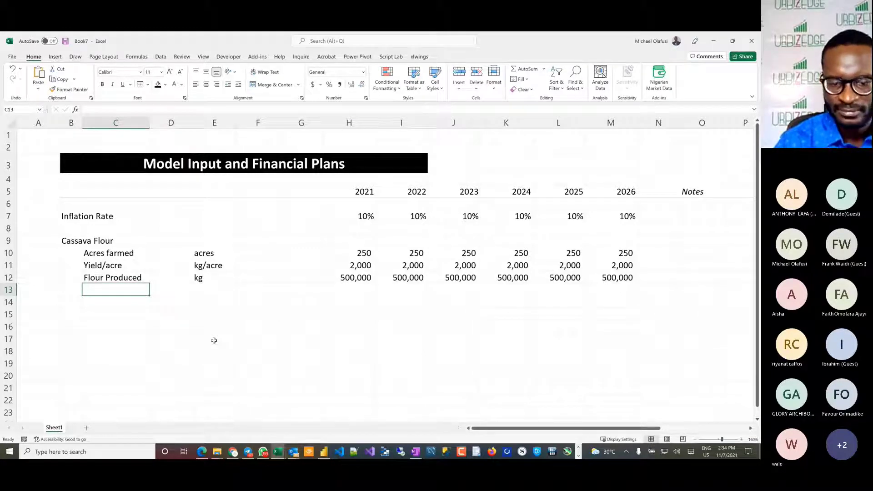
{"action": "type", "text": "Cost/"}
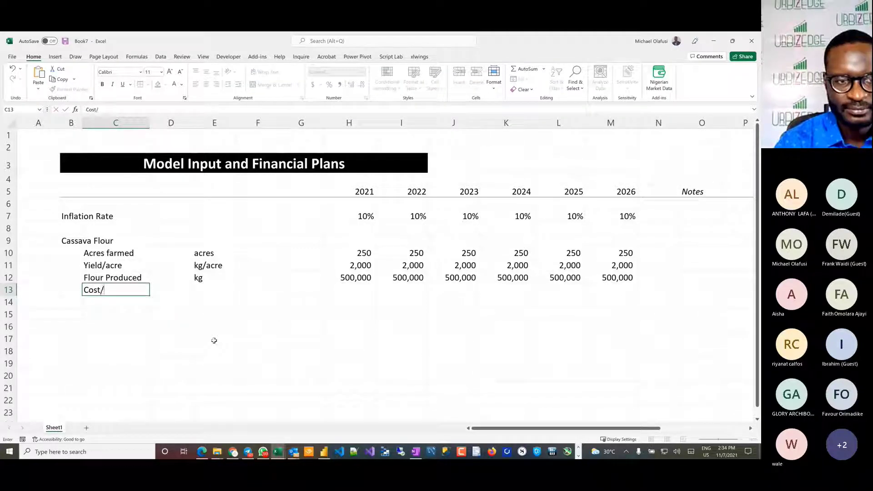
{"action": "type", "text": "acre"}
{"action": "key", "text": "Return"}
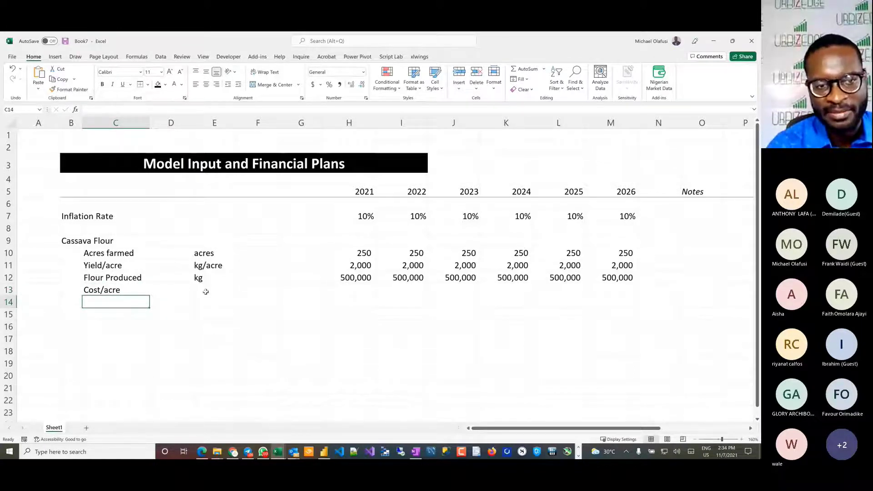
{"action": "left_click", "coordinate": [234, 289]}
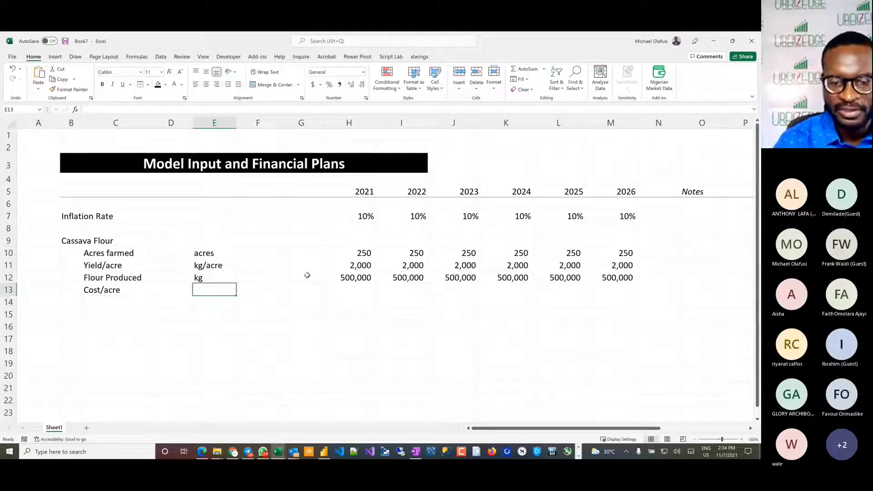
{"action": "type", "text": "NGN/acr"}
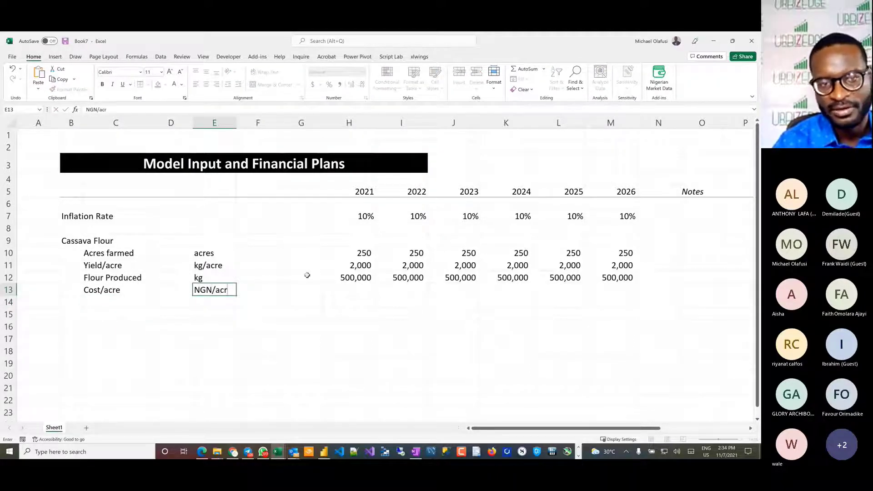
{"action": "type", "text": "e"}
{"action": "key", "text": "Return"}
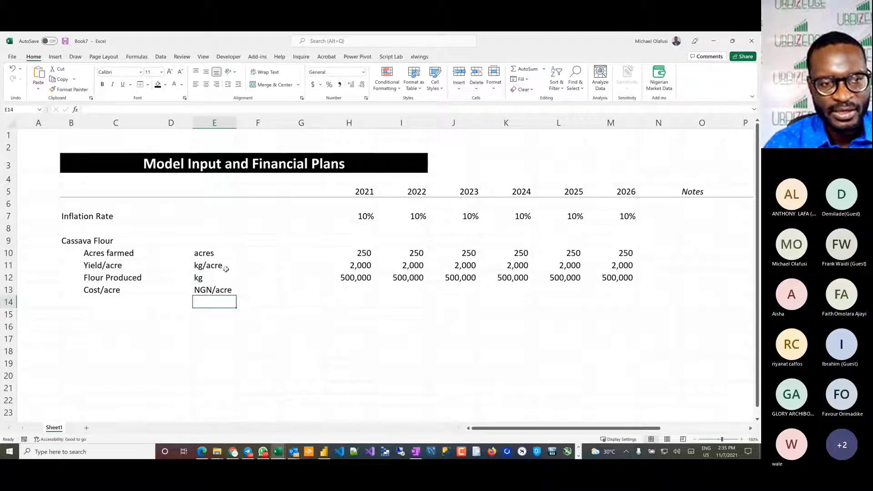
Step: Change the cost line item's label in C13 to "Cost/kg" and select its unit cell E13
{"action": "left_click", "coordinate": [108, 301]}
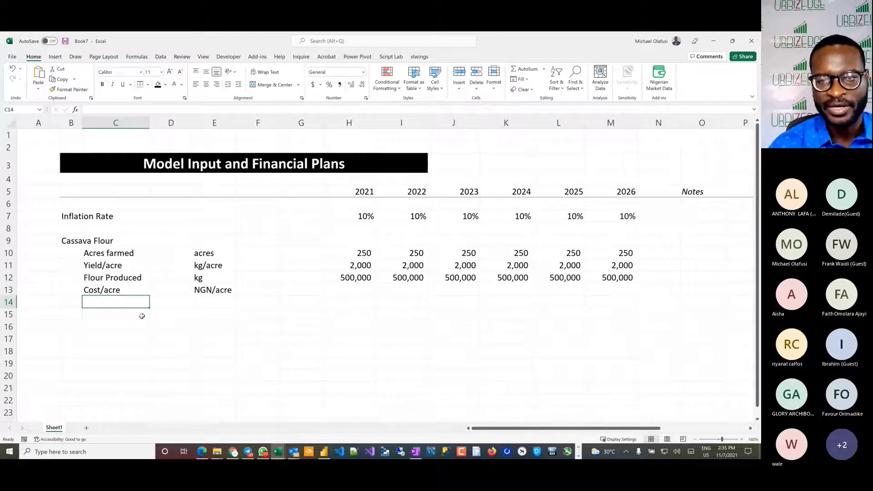
{"action": "left_click_drag", "start_coordinate": [225, 290], "coordinate": [123, 291]}
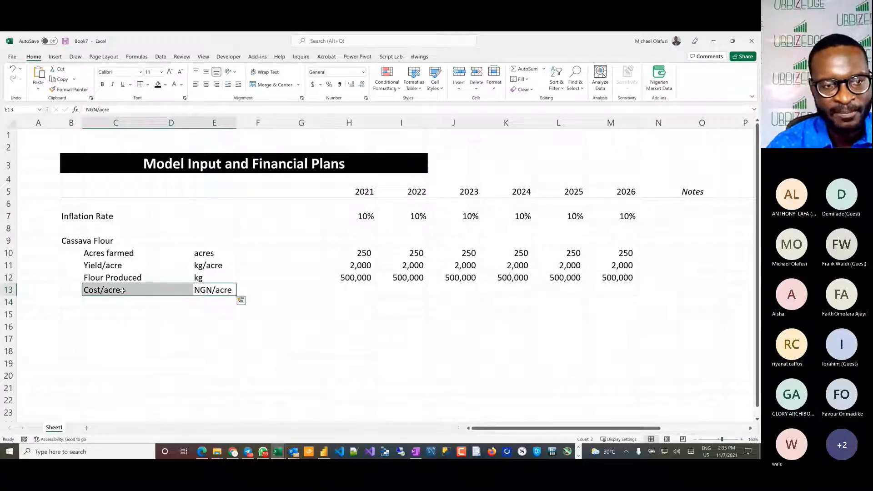
{"action": "double_click", "coordinate": [122, 290]}
{"action": "key", "text": "BackSpace"}
{"action": "key", "text": "BackSpace"}
{"action": "key", "text": "BackSpace"}
{"action": "key", "text": "BackSpace"}
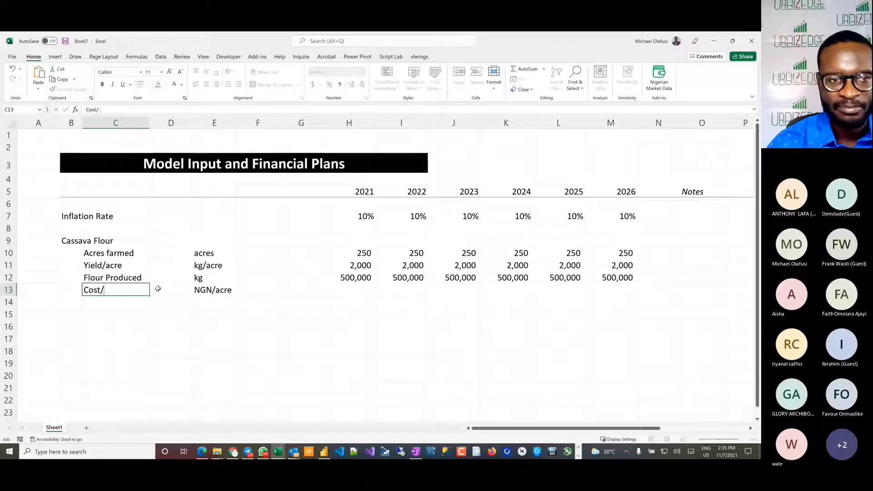
{"action": "type", "text": "kg"}
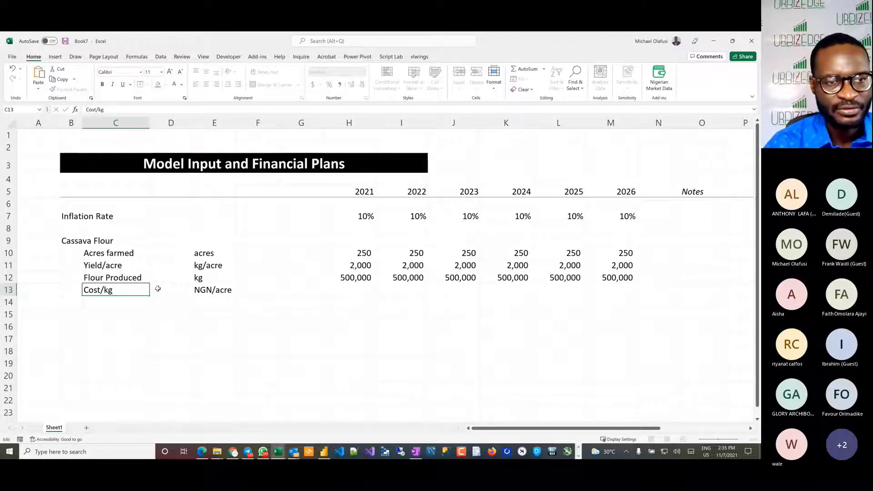
{"action": "left_click", "coordinate": [158, 289]}
{"action": "key", "text": "Right"}
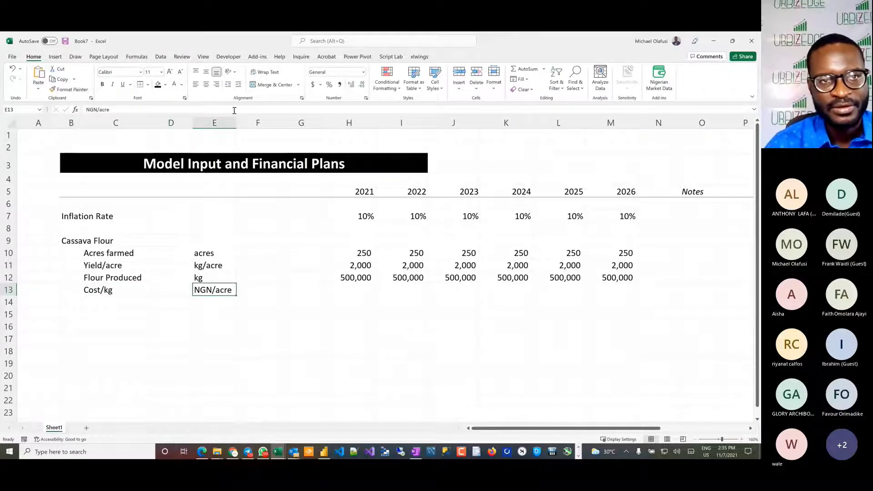
Step: Change the unit of the Cost/kg line item in E13 to "NGN/kg"
{"action": "left_click", "coordinate": [139, 112]}
{"action": "key", "text": "BackSpace"}
{"action": "key", "text": "BackSpace"}
{"action": "key", "text": "BackSpace"}
{"action": "key", "text": "BackSpace"}
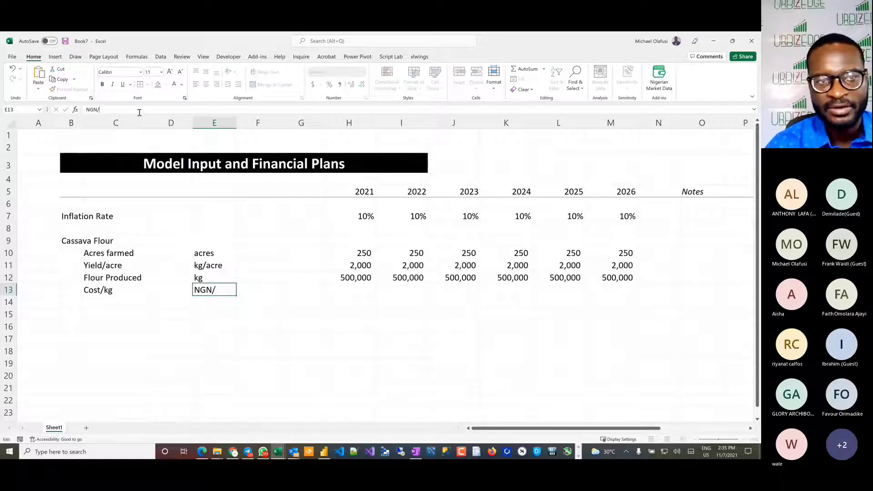
{"action": "type", "text": "kg"}
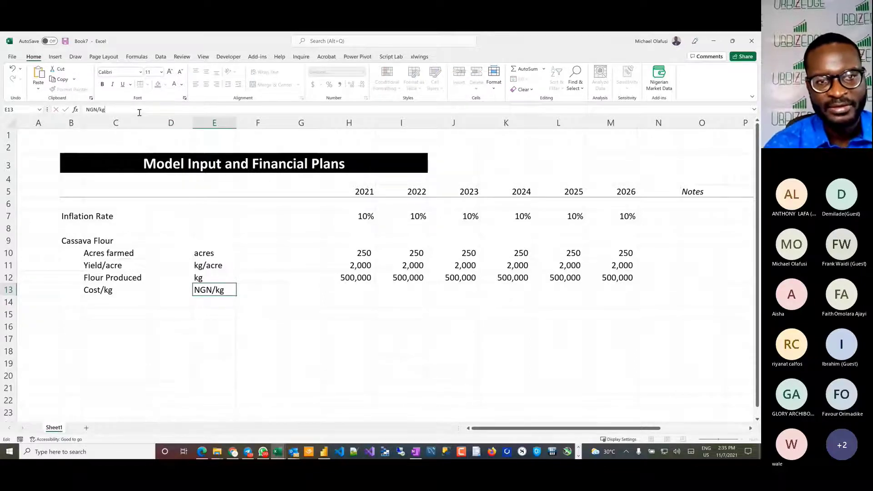
{"action": "key", "text": "Tab"}
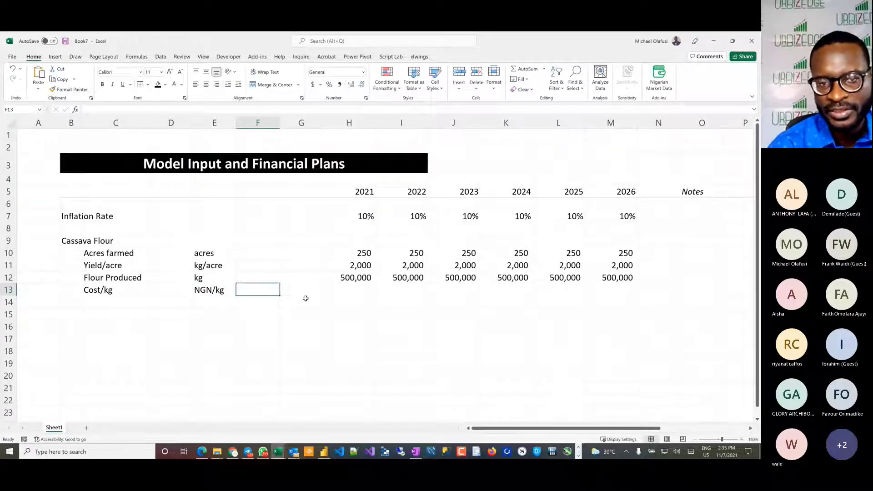
Step: Enter 1000 as the 2021 cost per kg in H13
{"action": "left_click", "coordinate": [349, 290]}
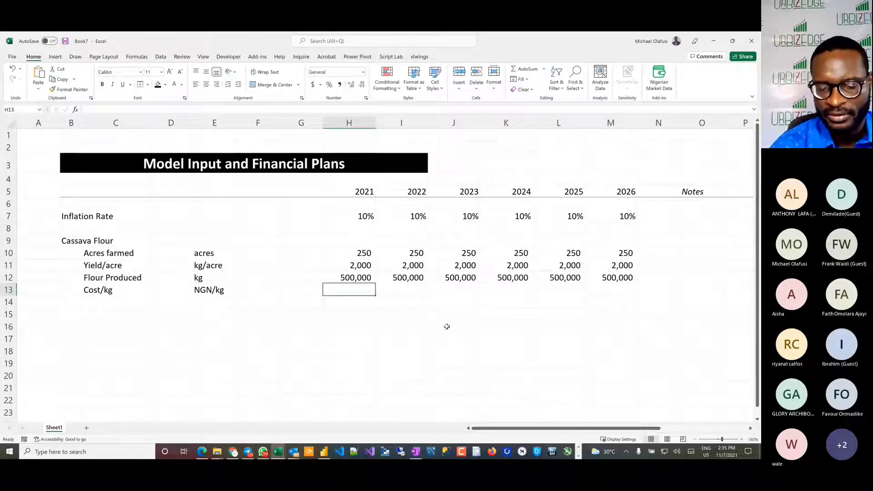
{"action": "type", "text": "1000"}
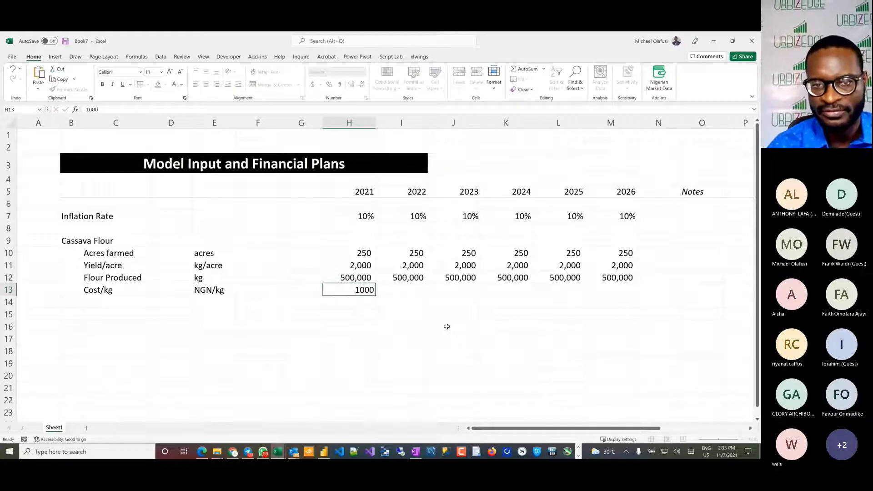
{"action": "key", "text": "Return"}
Step: Format H13:M21 with thousands separators and no decimal places, and fill the 2021 cost per kg across through 2026
{"action": "left_click_drag", "start_coordinate": [360, 290], "coordinate": [603, 383]}
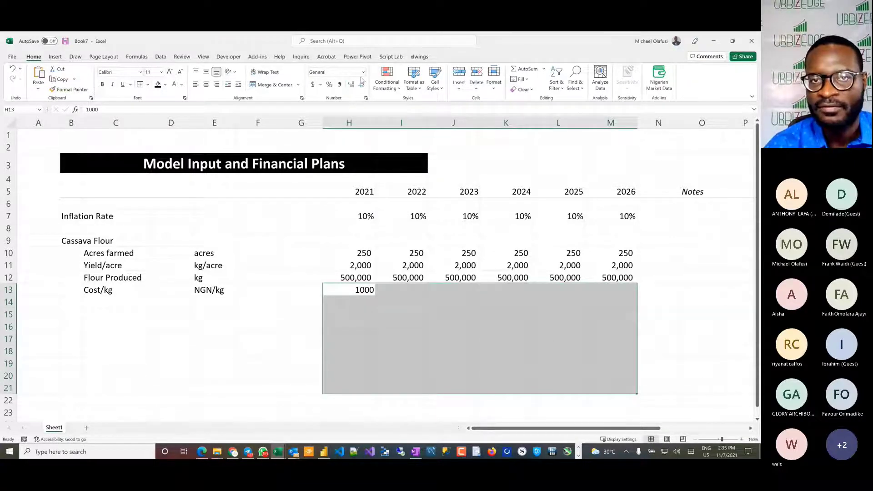
{"action": "left_click", "coordinate": [340, 84]}
{"action": "double_click", "coordinate": [362, 84]}
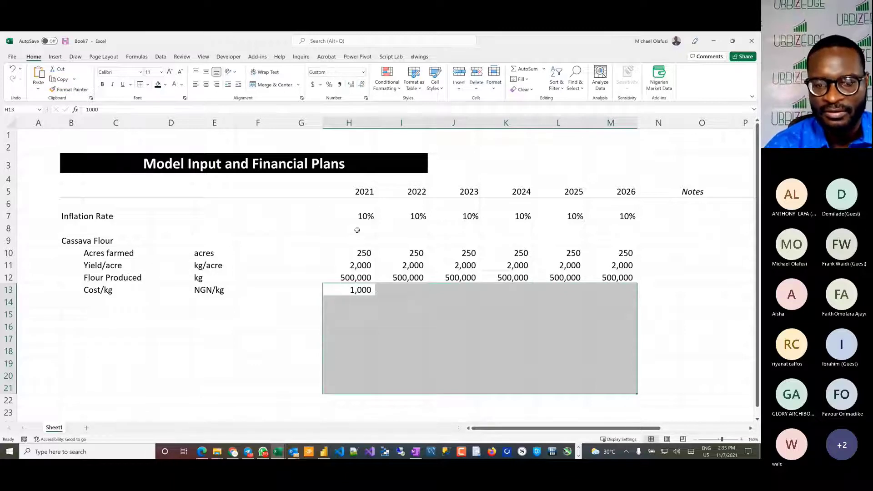
{"action": "key", "text": "ctrl+r"}
{"action": "left_click", "coordinate": [87, 301]}
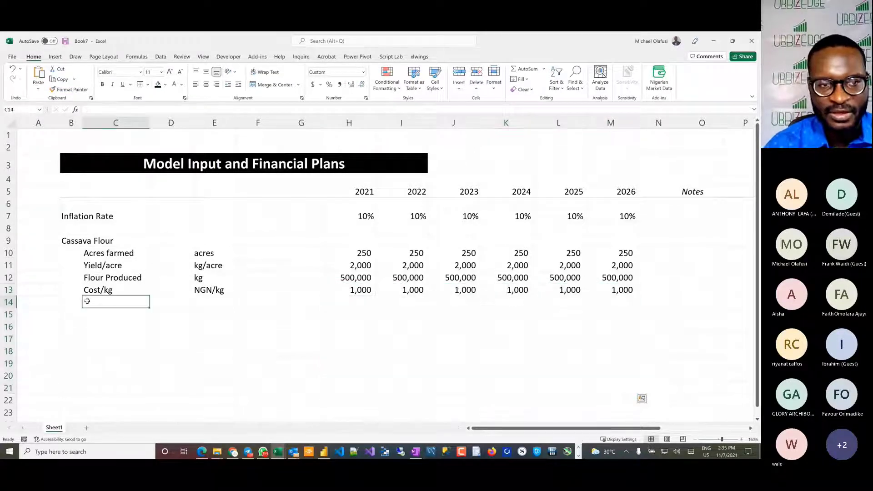
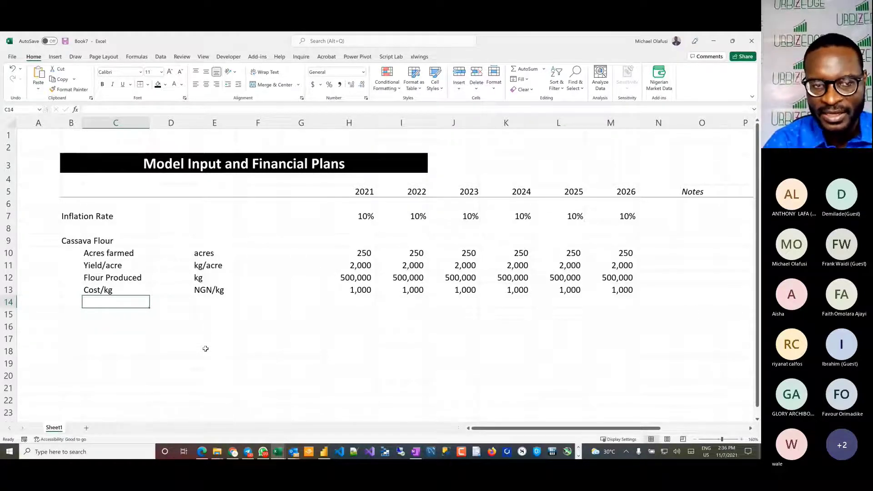
Step: Add a "Price/kg" line item in C14 with the unit "NGN/kg" in E14
{"action": "type", "text": "Price"}
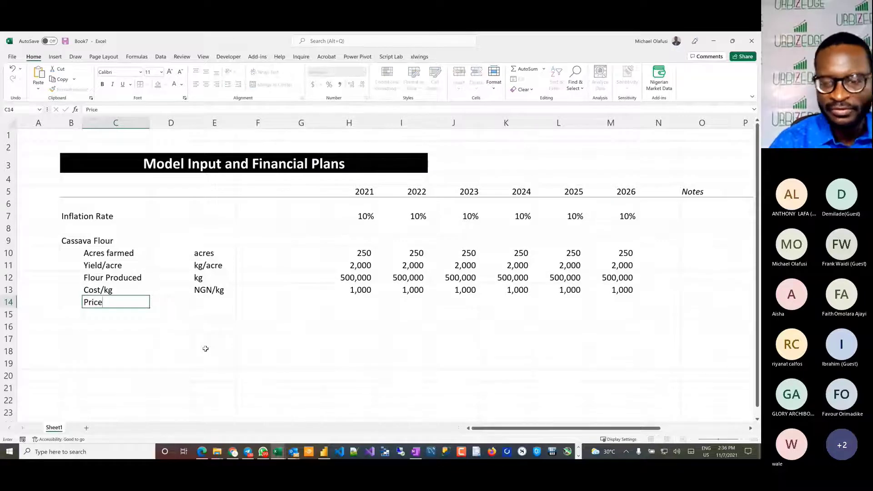
{"action": "type", "text": "/kg"}
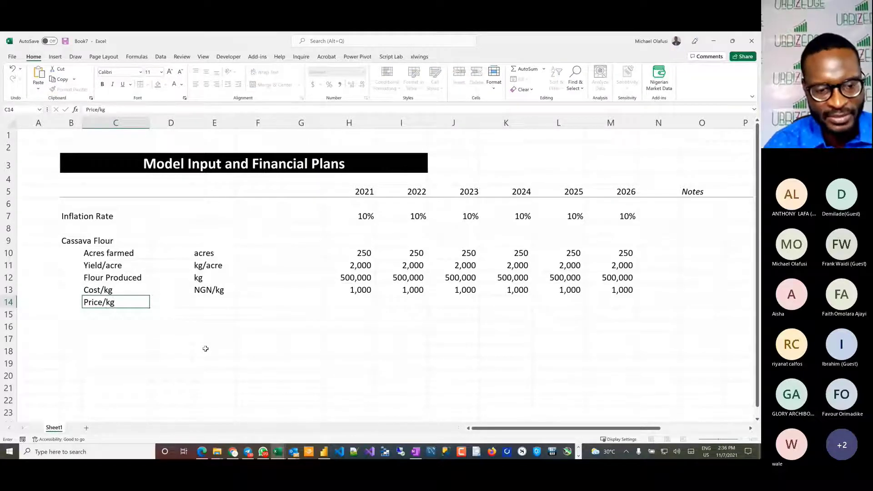
{"action": "key", "text": "Tab"}
Step: Enter 9000 as the 2021 price per kg in H14 and fill it across through 2026
{"action": "key", "text": "Tab"}
{"action": "type", "text": "N"}
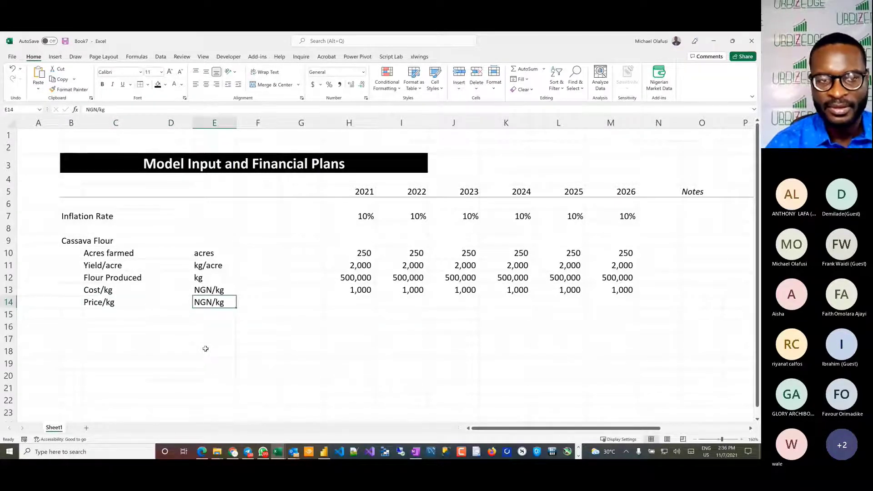
{"action": "key", "text": "Tab"}
{"action": "key", "text": "Tab"}
{"action": "key", "text": "Tab"}
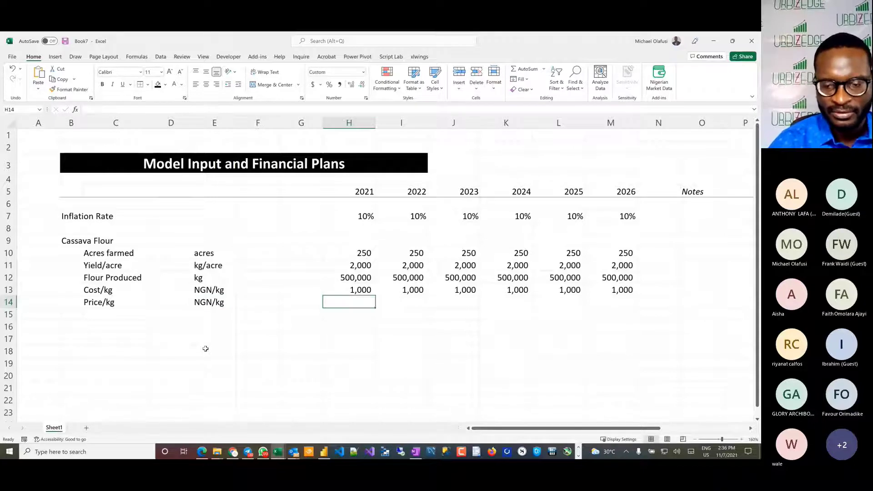
{"action": "type", "text": "900"}
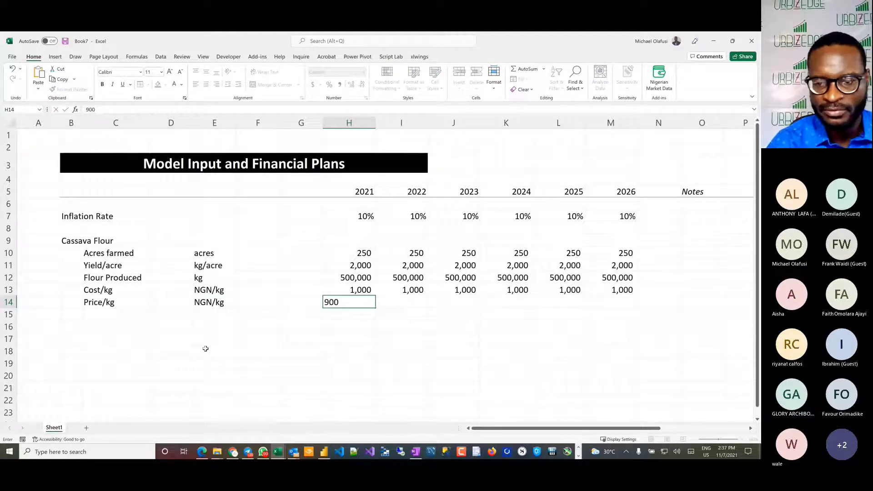
{"action": "type", "text": "0"}
{"action": "key", "text": "ctrl+Return"}
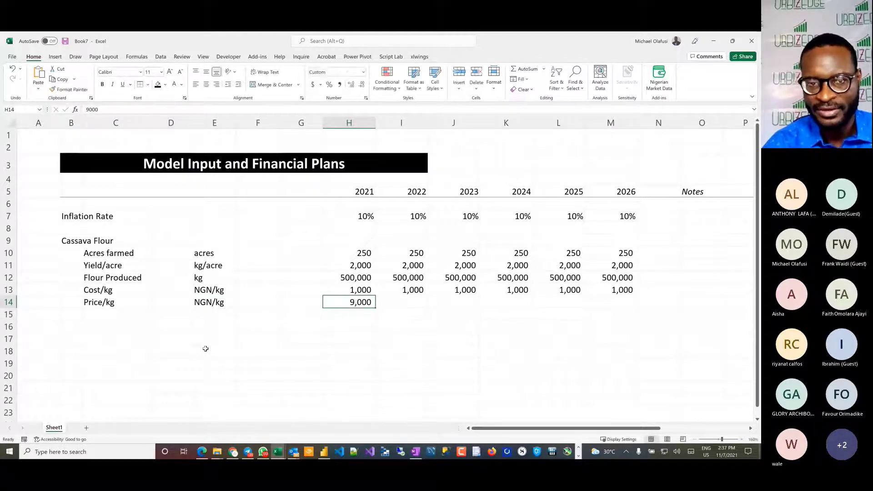
{"action": "key", "text": "shift+Right"}
{"action": "key", "text": "shift+Right"}
{"action": "key", "text": "shift+Right"}
{"action": "key", "text": "shift+Right"}
{"action": "key", "text": "shift+Right"}
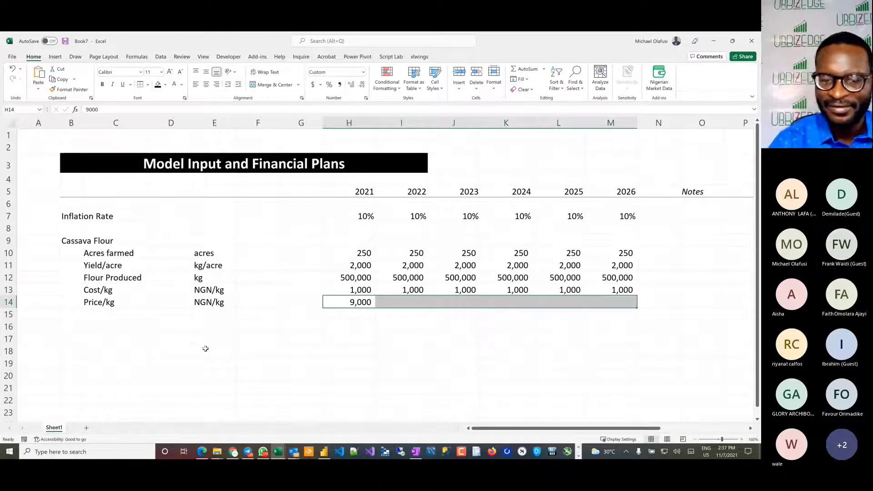
{"action": "key", "text": "ctrl+r"}
Step: Set the price per kg to 8000 for all years in H14:M14
{"action": "type", "text": "8"}
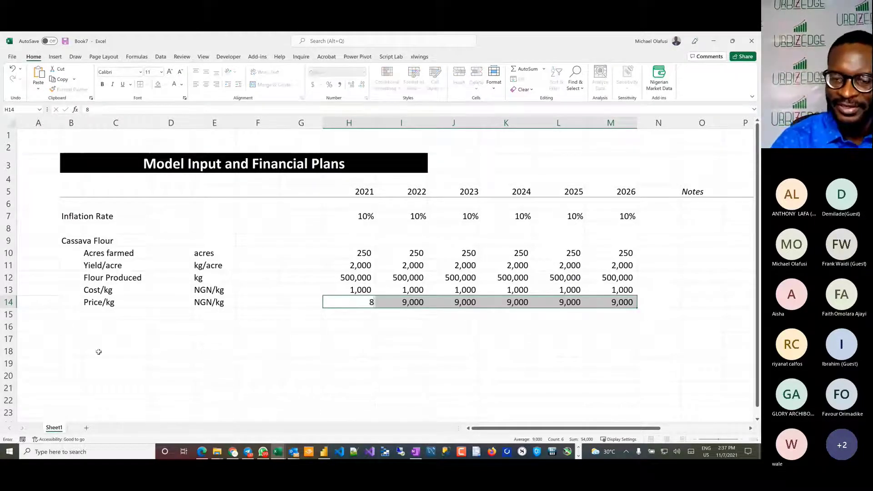
{"action": "type", "text": "000"}
{"action": "key", "text": "ctrl+Return"}
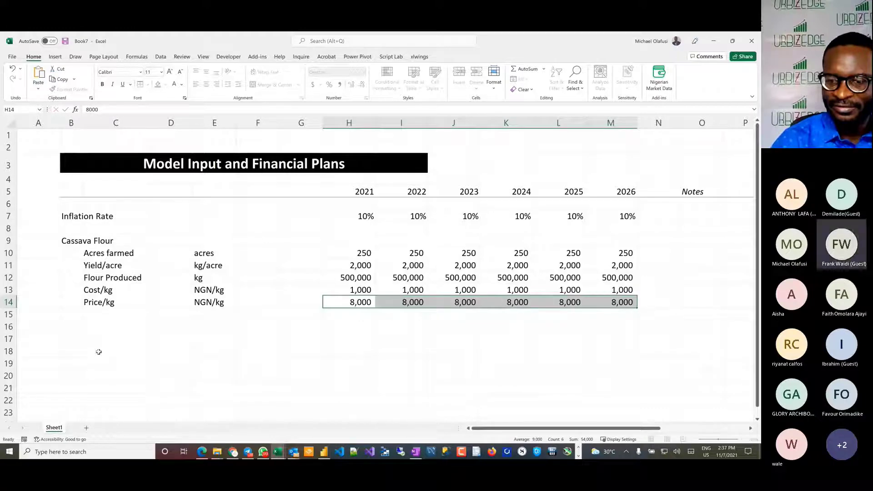
{"action": "left_click", "coordinate": [109, 317]}
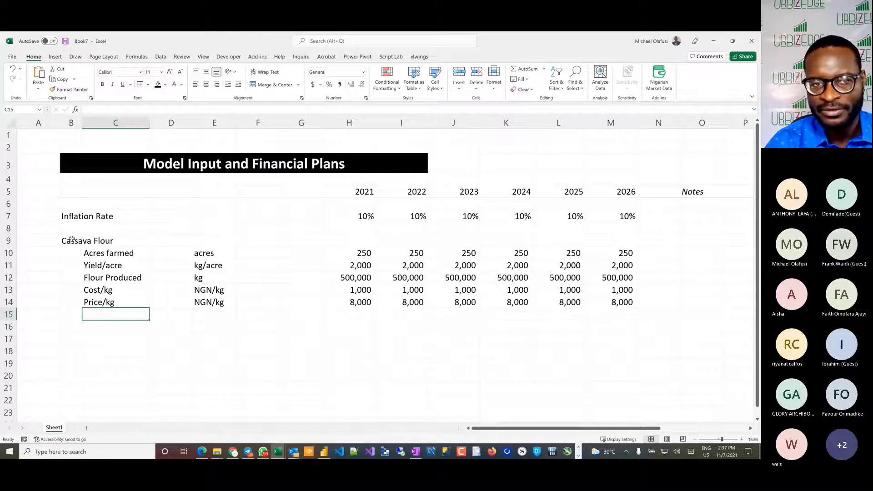
Step: Review the Cassava Flour block B9:M14 against the handwritten farm plan notes in the Book6 workbook
{"action": "left_click_drag", "start_coordinate": [71, 239], "coordinate": [615, 303]}
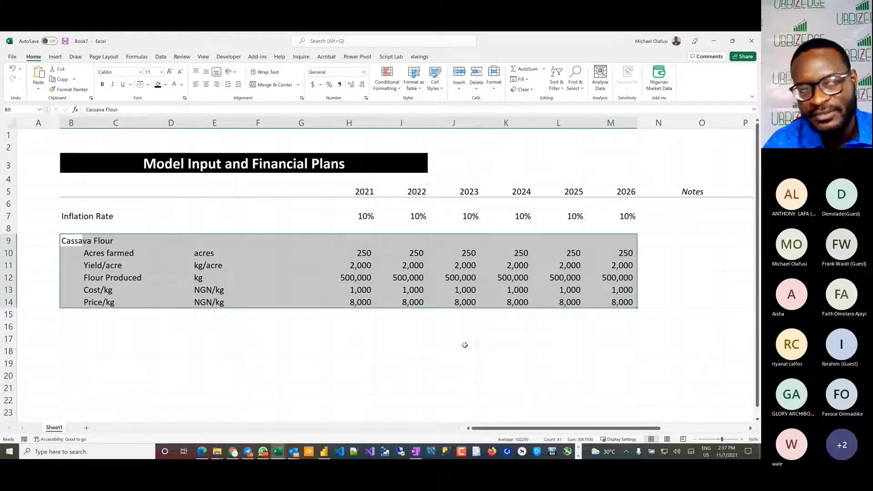
{"action": "key", "text": "alt+Tab"}
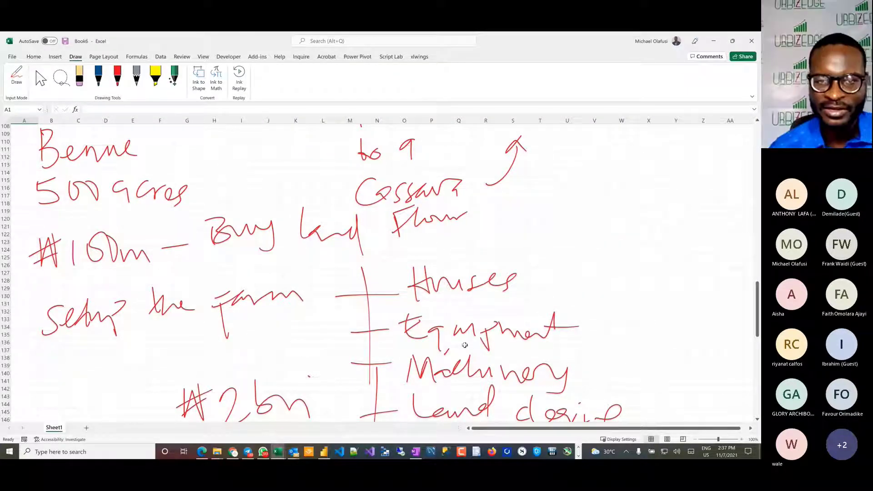
{"action": "key", "text": "alt+Tab"}
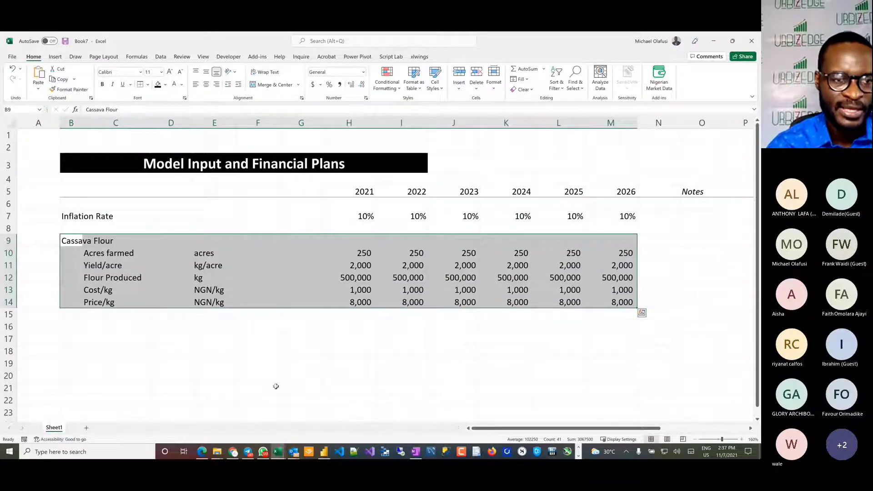
Step: Add the section heading "General & Admin Expenses" in B17 and move to C18 for its first line item
{"action": "left_click", "coordinate": [73, 342]}
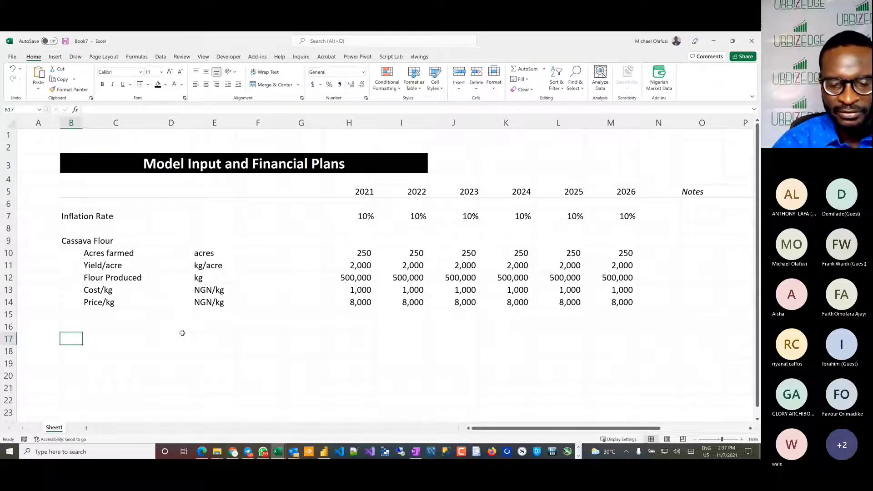
{"action": "type", "text": "Genera"}
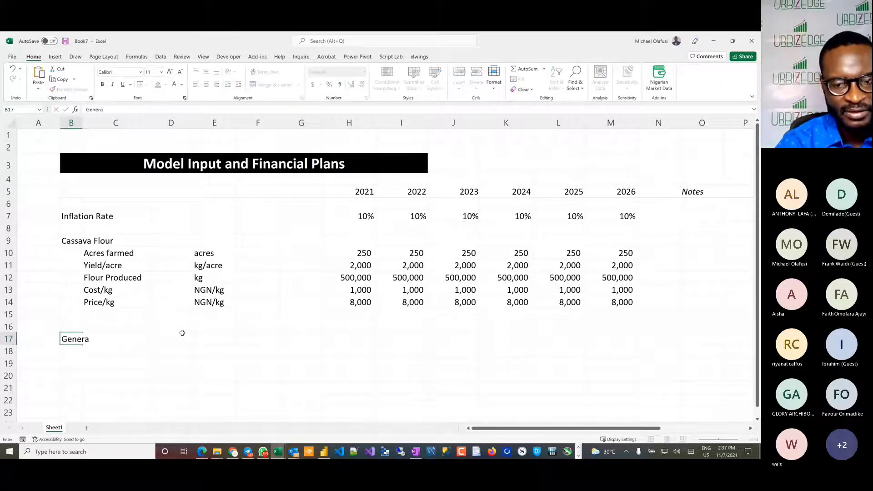
{"action": "type", "text": "l & Admin"}
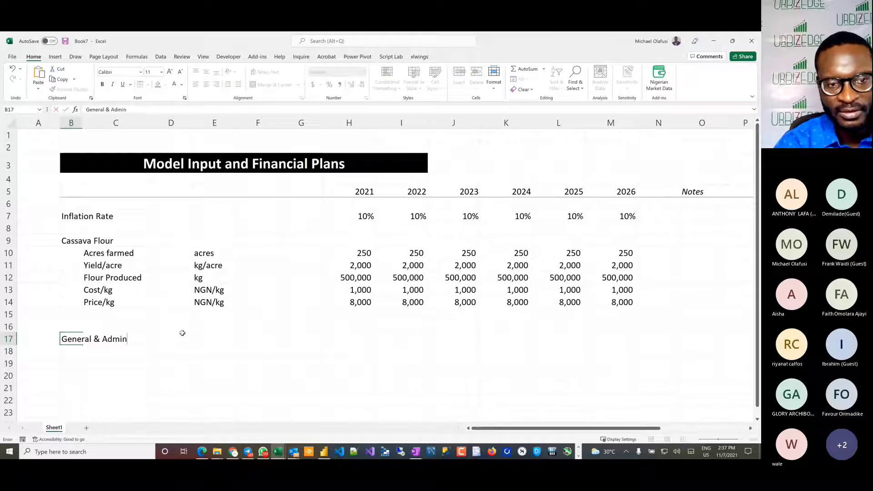
{"action": "type", "text": " Expenses"}
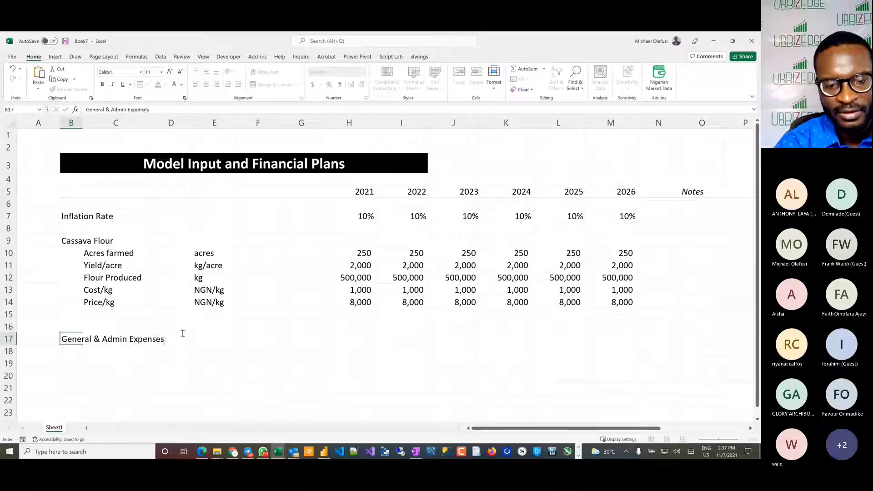
{"action": "key", "text": "Return"}
{"action": "key", "text": "Right"}
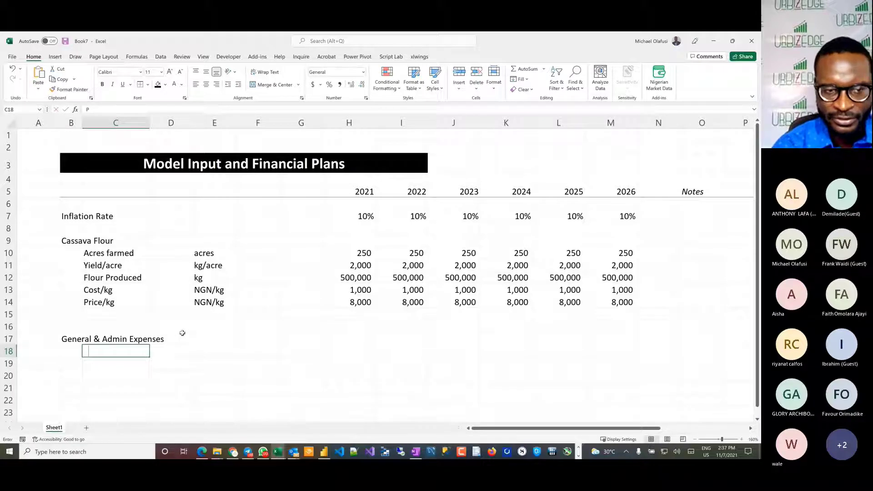
Step: Enter "Personnel Expenses" in C18 as the first general and admin line item
{"action": "type", "text": "Persona"}
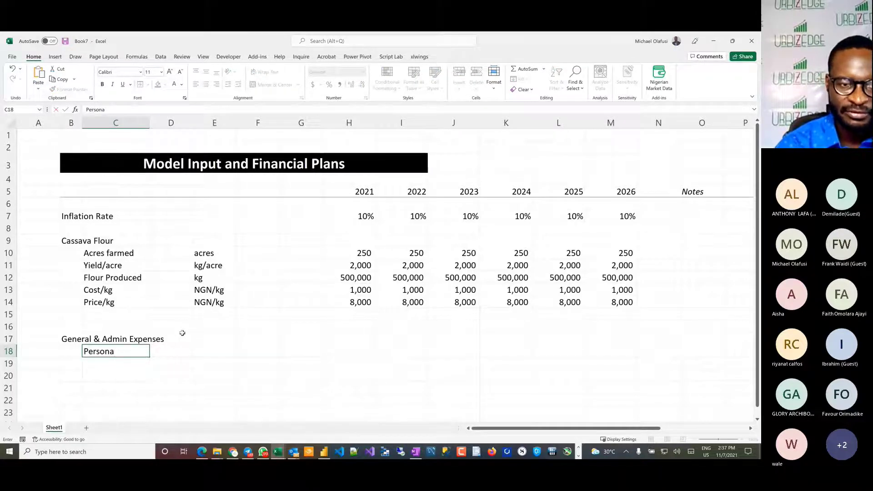
{"action": "key", "text": "BackSpace"}
{"action": "type", "text": "nel"}
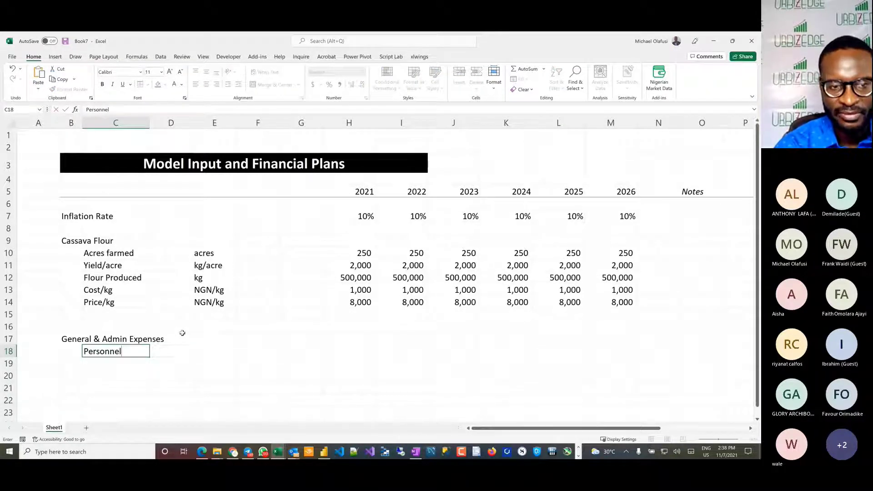
{"action": "type", "text": " Expense"}
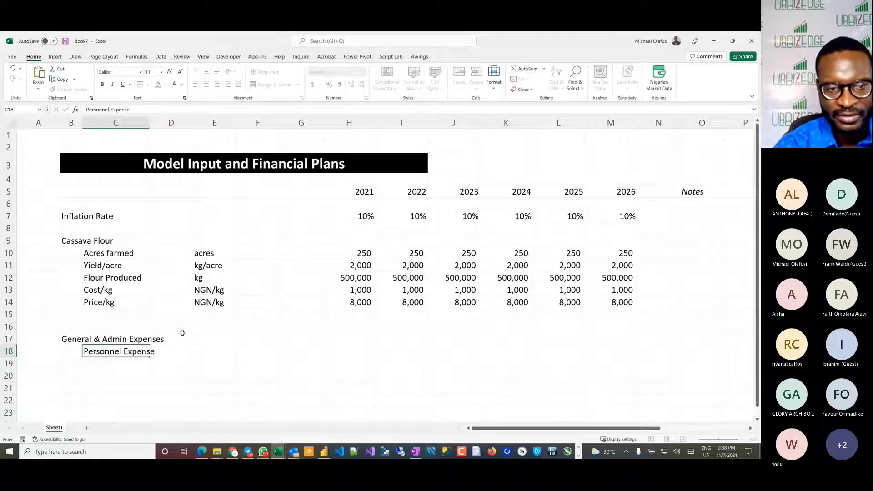
{"action": "type", "text": "s"}
{"action": "key", "text": "Return"}
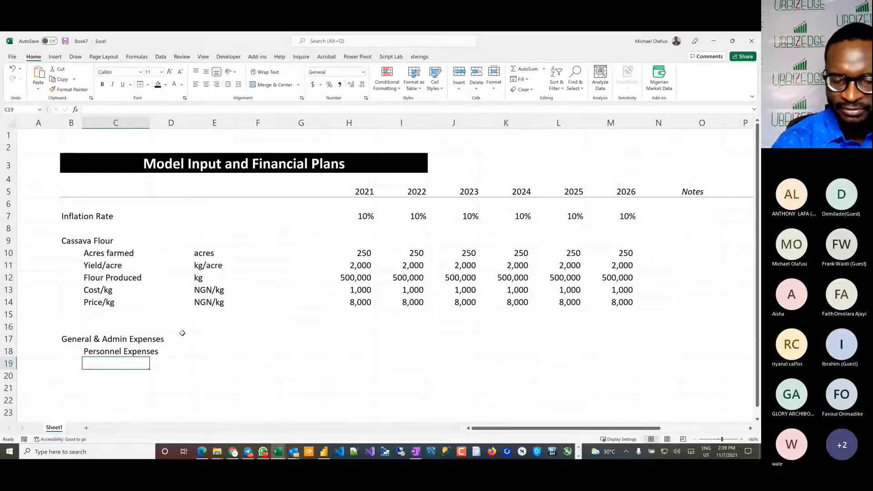
Step: Add a "Leases" line item in C19 below Personnel Expenses
{"action": "type", "text": "Lease"}
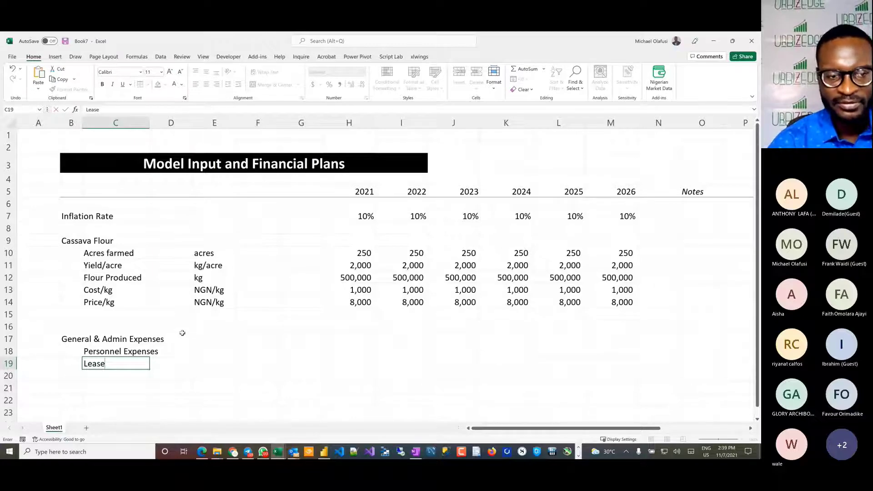
{"action": "key", "text": "Return"}
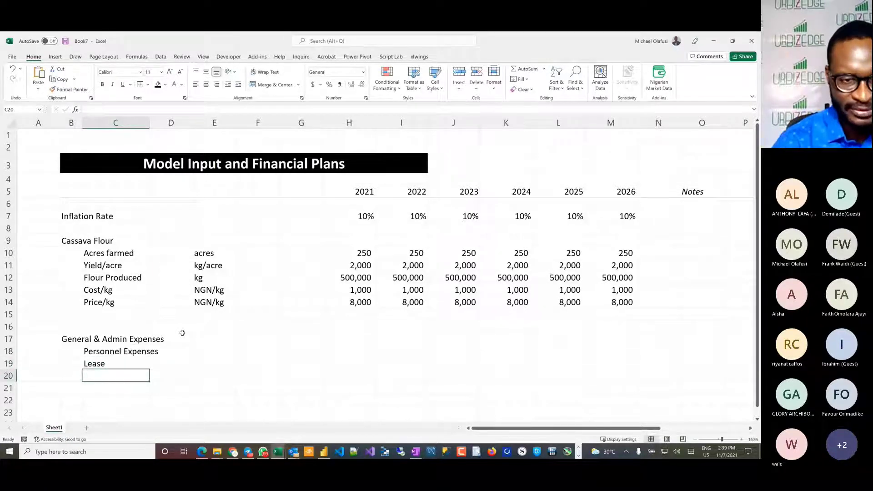
{"action": "key", "text": "Up"}
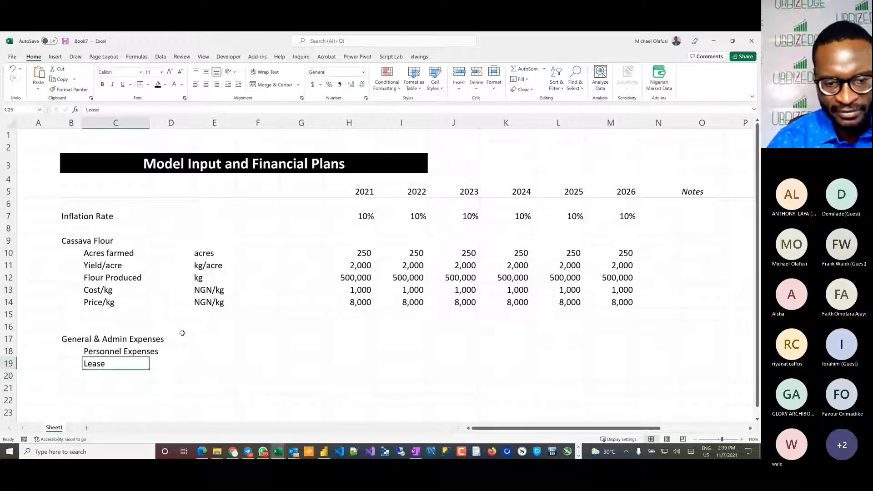
{"action": "key", "text": "F2"}
{"action": "type", "text": "s"}
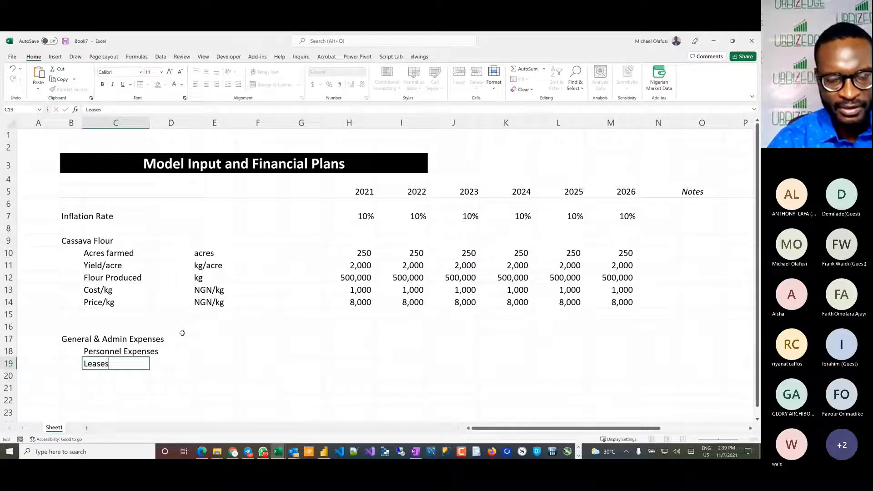
{"action": "key", "text": "Return"}
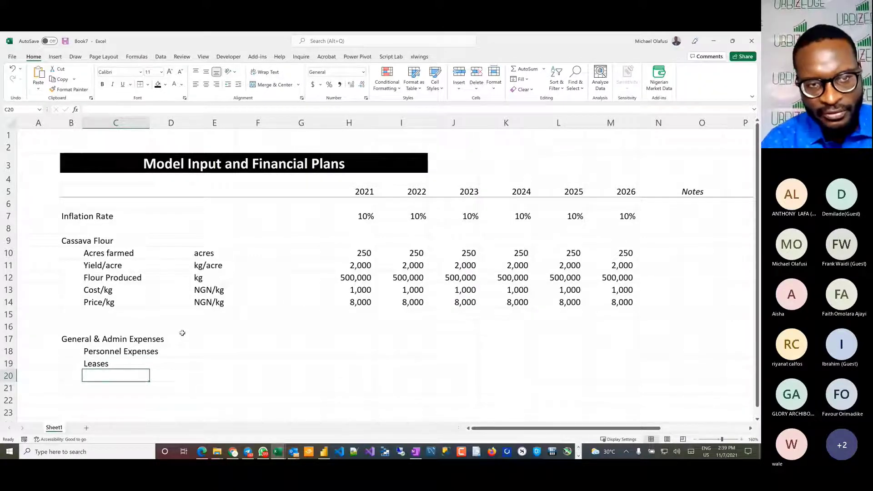
Step: Switch to the Book5 workbook and copy the General & Administrative expense names from Business Development to Others, C20:C29
{"action": "key", "text": "alt+Tab"}
{"action": "key", "text": "alt+Tab"}
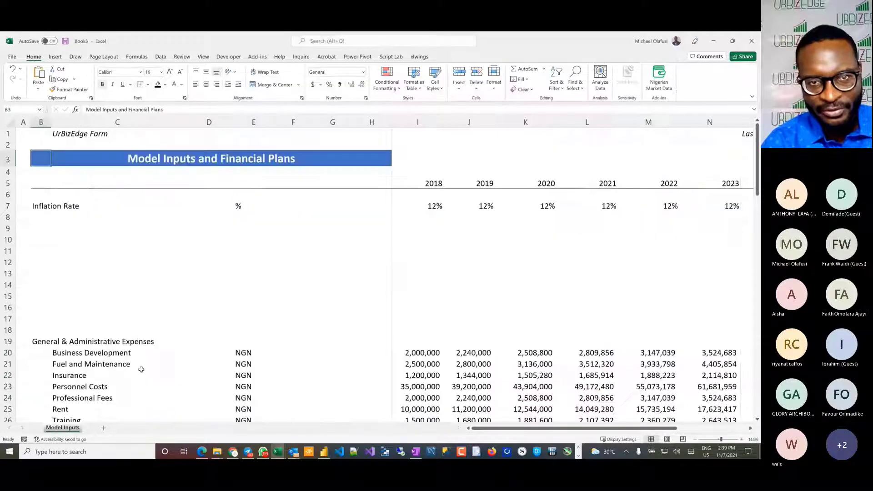
{"action": "scroll", "coordinate": [125, 337], "scroll_direction": "down", "scroll_amount": 3}
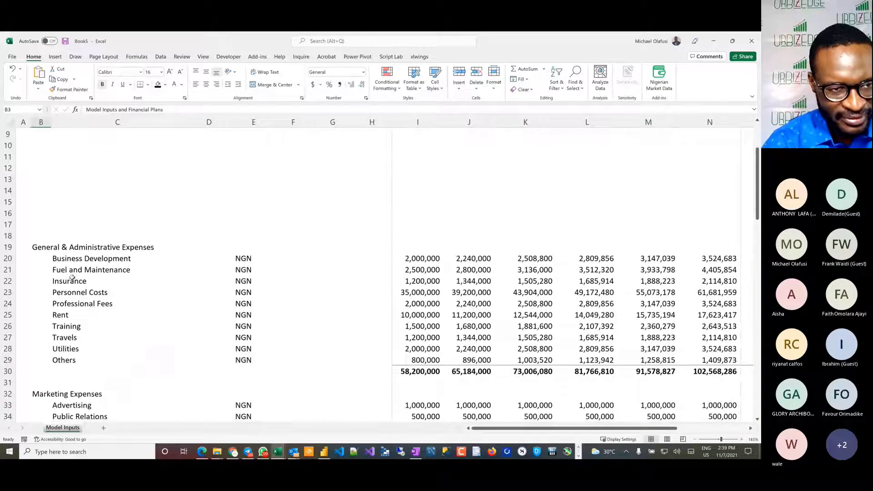
{"action": "left_click_drag", "start_coordinate": [59, 258], "coordinate": [66, 359]}
{"action": "key", "text": "ctrl+c"}
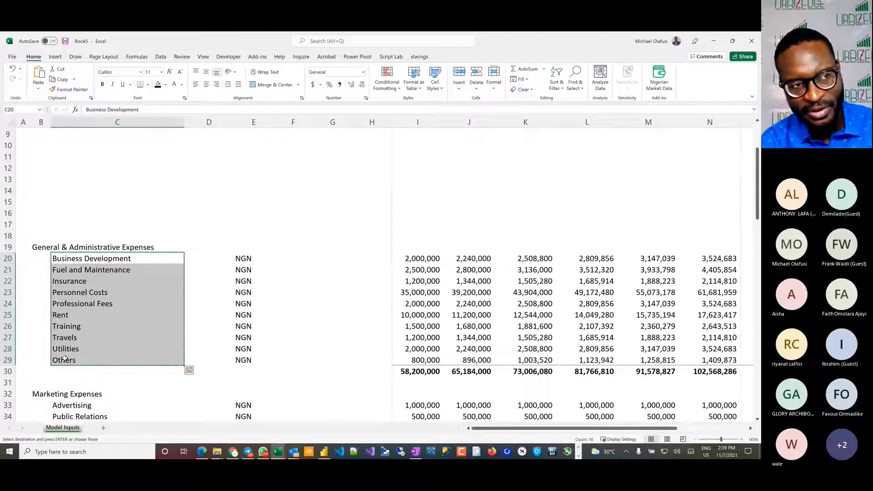
Step: Return to the Book7 workbook and paste the copied expense names below Leases, starting in C20
{"action": "key", "text": "alt+Tab"}
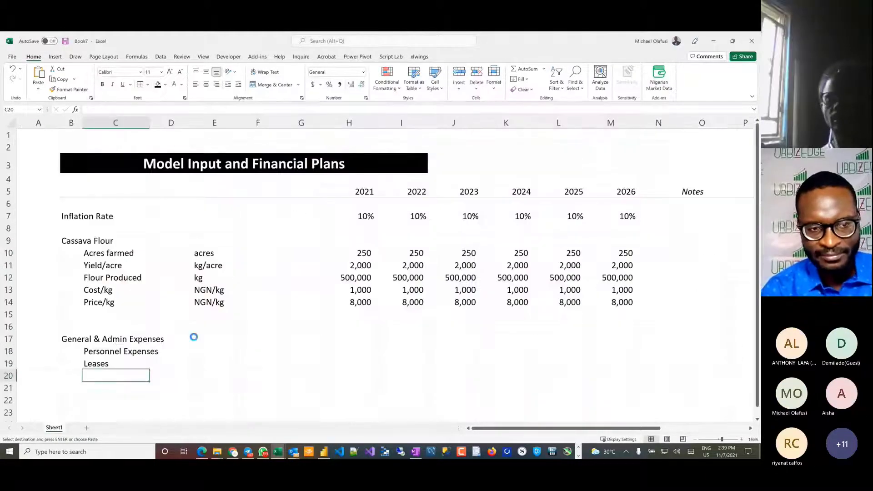
{"action": "key", "text": "ctrl+v"}
{"action": "scroll", "coordinate": [149, 354], "scroll_direction": "down", "scroll_amount": 1}
{"action": "key", "text": "ctrl+v"}
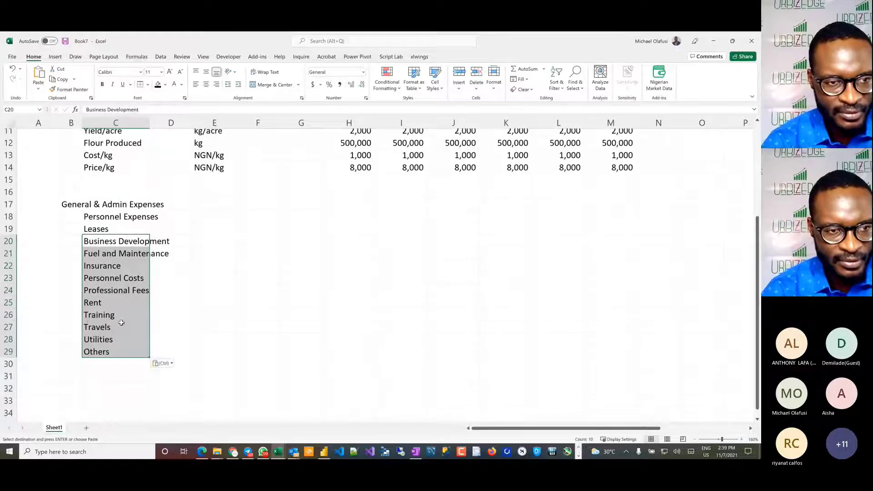
Step: Delete the duplicate Rent and Personnel Costs rows from the pasted expense list
{"action": "left_click", "coordinate": [6, 303]}
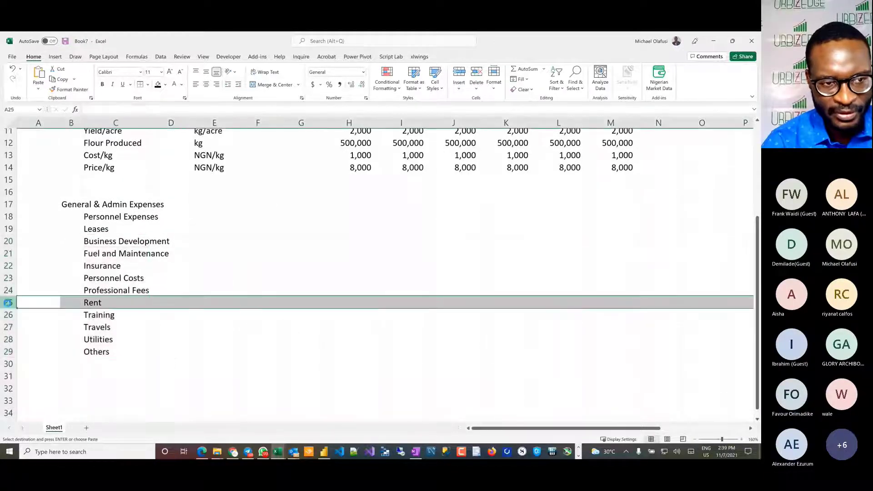
{"action": "key", "text": "ctrl+minus"}
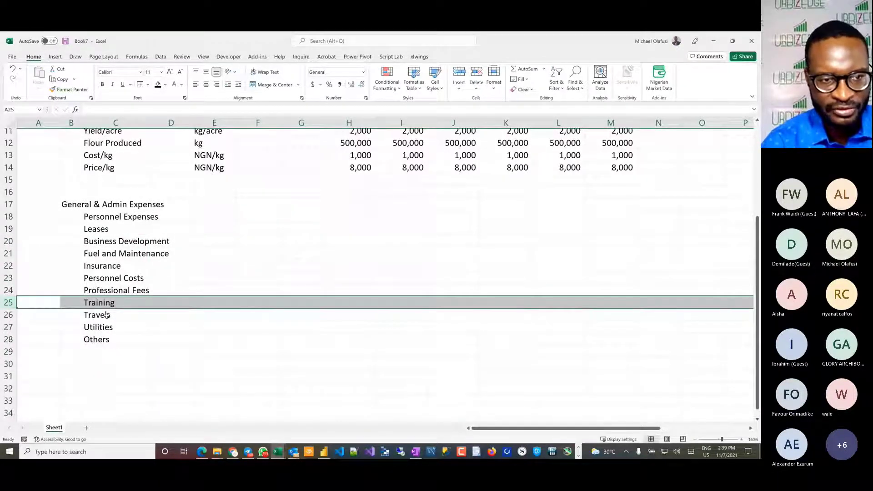
{"action": "left_click", "coordinate": [7, 278]}
{"action": "key", "text": "ctrl+minus"}
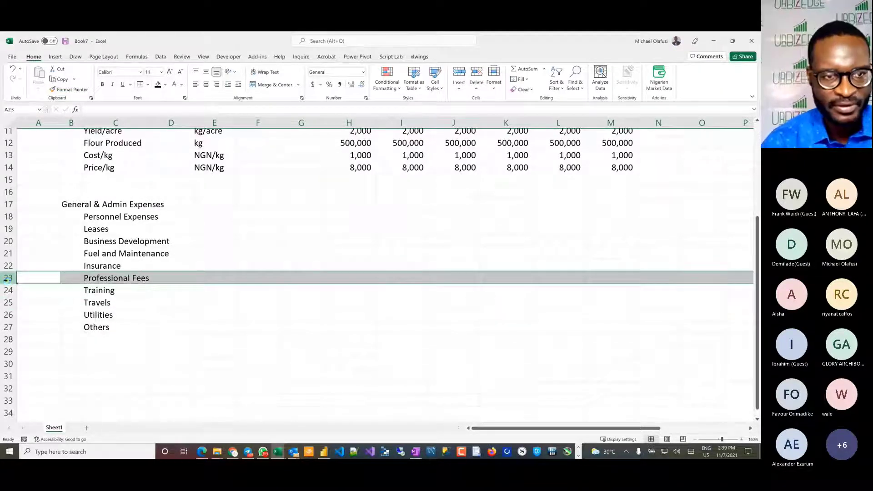
{"action": "left_click", "coordinate": [129, 302]}
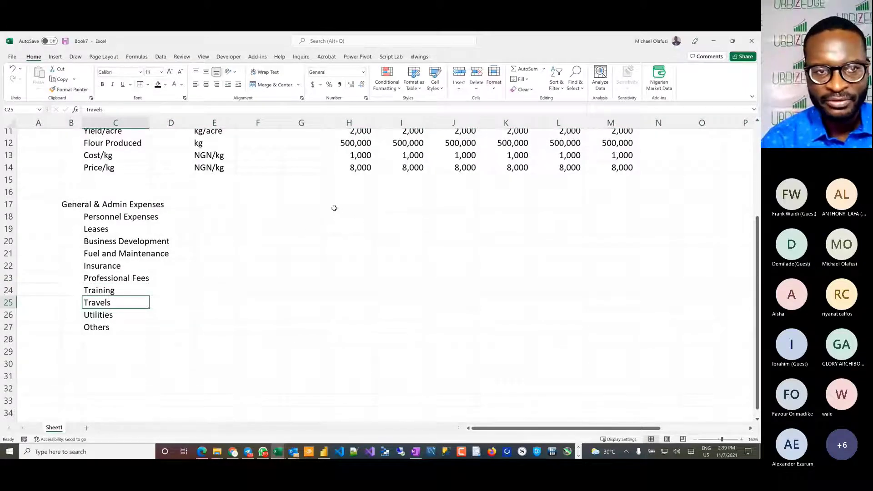
{"action": "left_click_drag", "start_coordinate": [343, 212], "coordinate": [603, 214]}
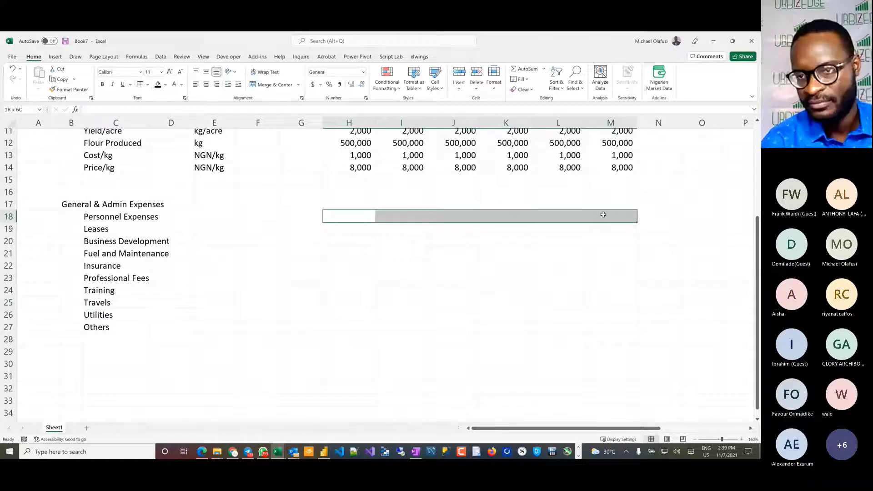
{"action": "left_click", "coordinate": [351, 215]}
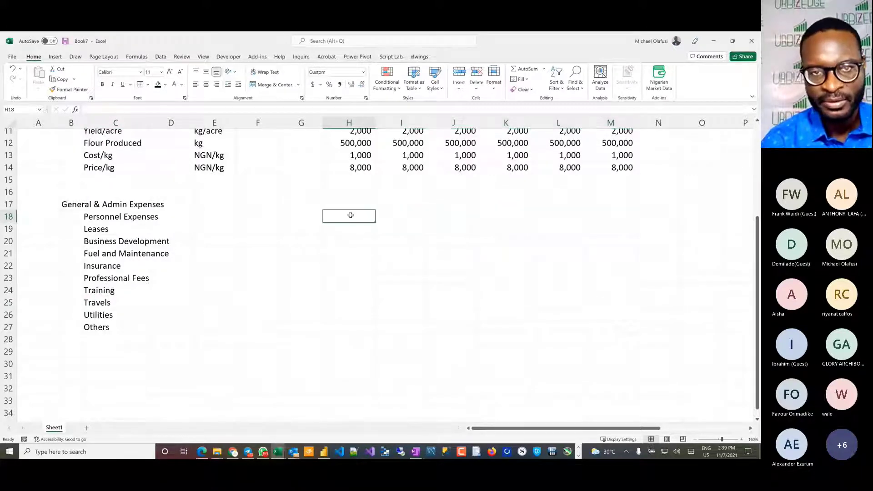
{"action": "scroll", "coordinate": [351, 215], "scroll_direction": "up", "scroll_amount": 3}
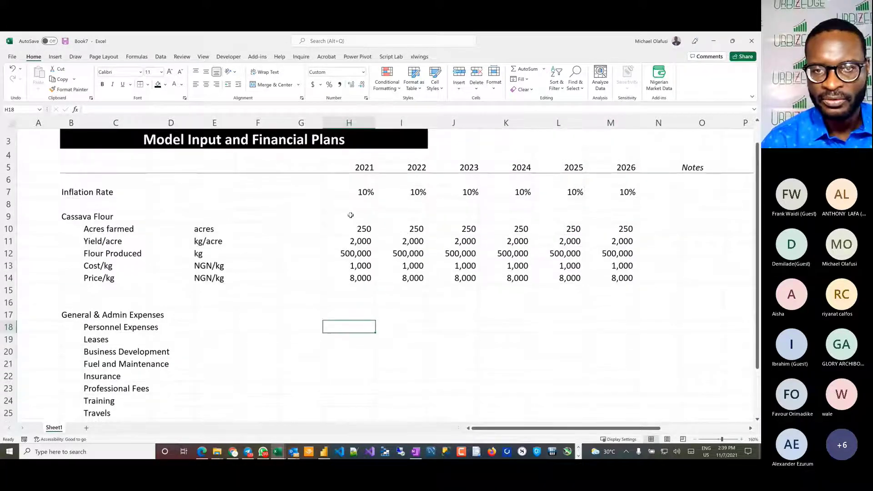
{"action": "left_click_drag", "start_coordinate": [356, 189], "coordinate": [627, 192]}
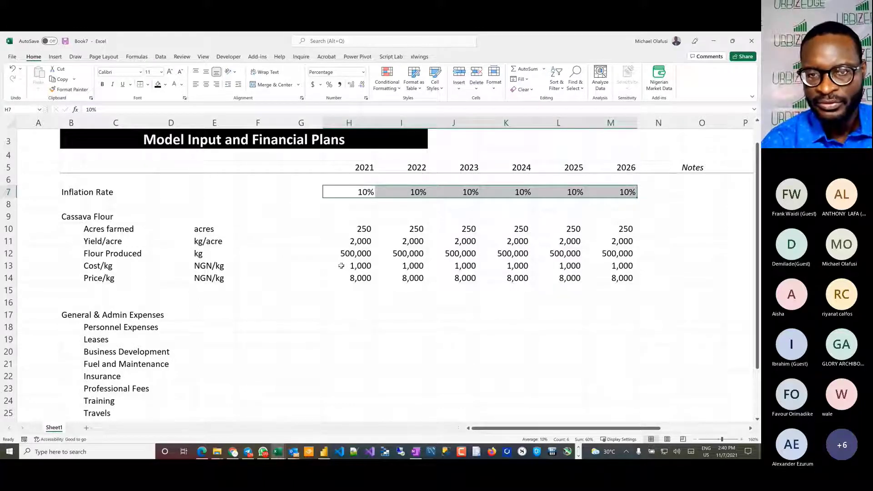
Step: Replace the 2022 to 2026 Cost/kg values with the inflation formula =H13*(1+I7), entered in I13 and filled across to M13
{"action": "left_click_drag", "start_coordinate": [386, 266], "coordinate": [605, 263]}
{"action": "key", "text": "Delete"}
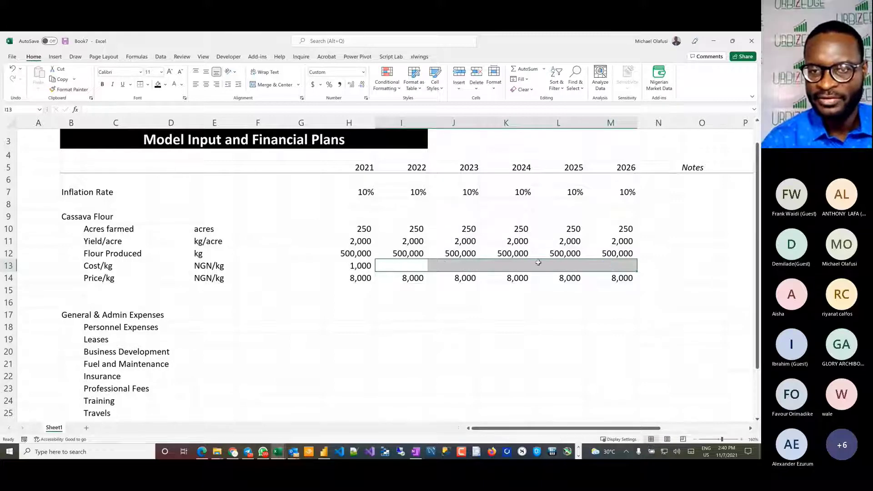
{"action": "left_click", "coordinate": [418, 264]}
{"action": "type", "text": "="}
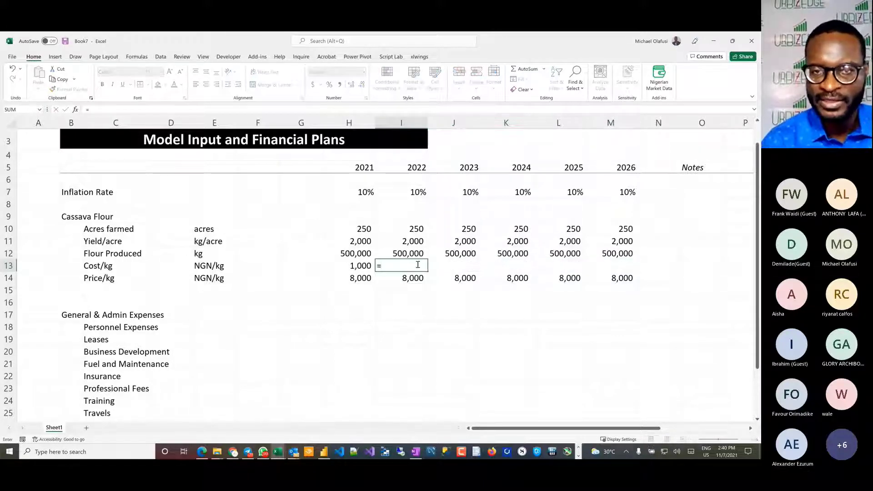
{"action": "left_click", "coordinate": [355, 266]}
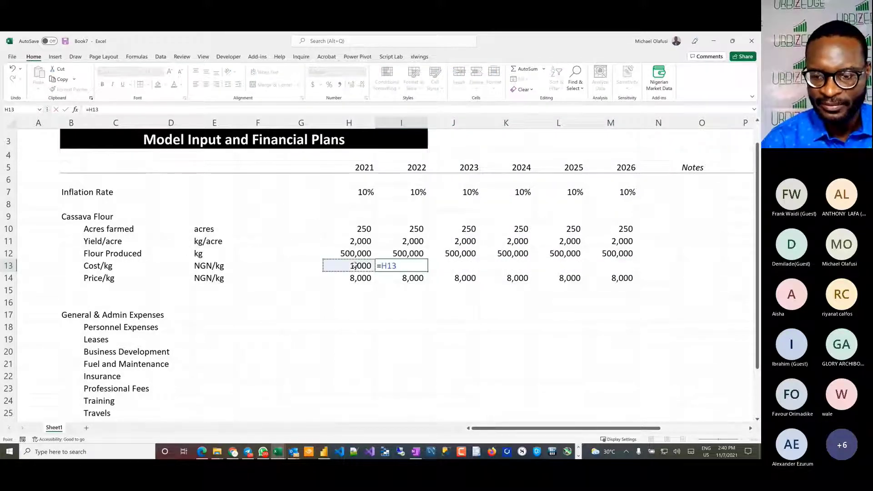
{"action": "type", "text": "*(1+"}
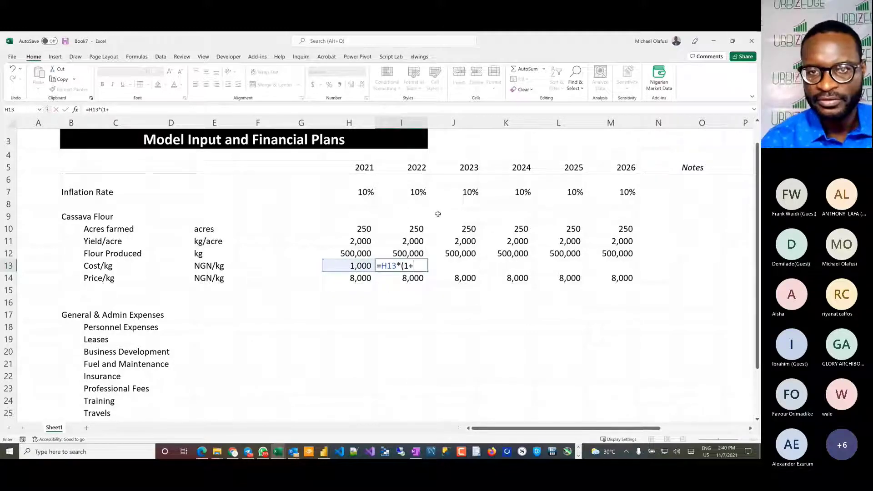
{"action": "left_click", "coordinate": [414, 193]}
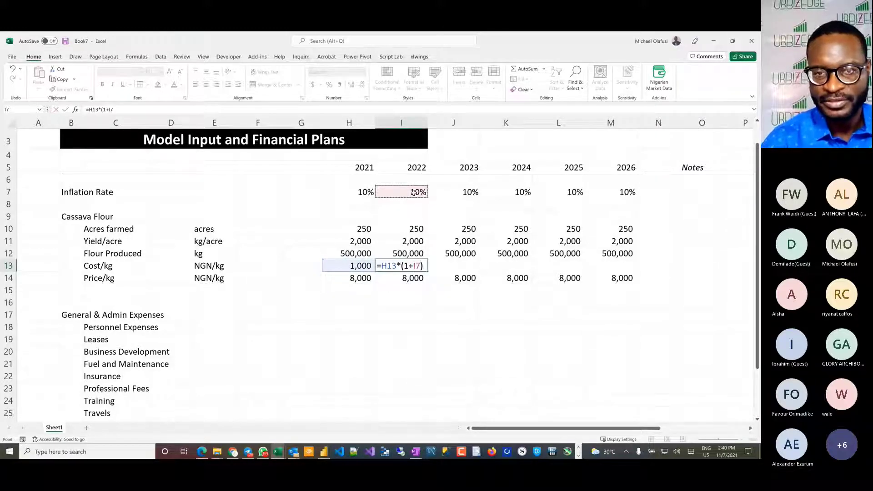
{"action": "type", "text": ")"}
{"action": "key", "text": "Return"}
{"action": "left_click", "coordinate": [403, 266]}
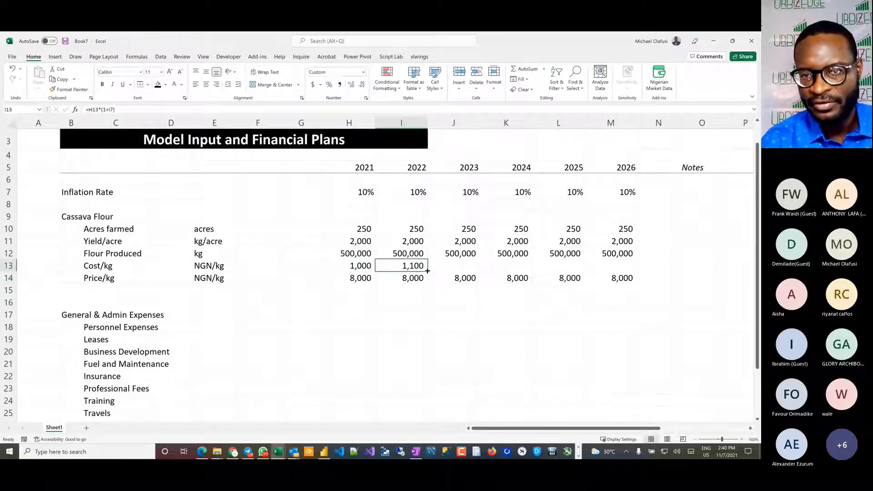
{"action": "left_click_drag", "start_coordinate": [427, 271], "coordinate": [635, 273]}
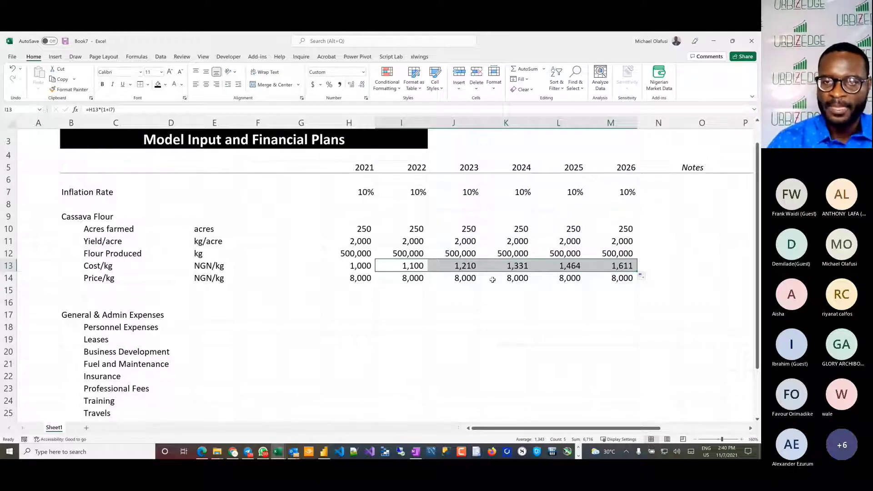
Step: Replace the 2022 to 2026 Price/kg values with the inflation formula =H14*(1+I7), entered in I14 and filled across to M14
{"action": "left_click", "coordinate": [397, 277]}
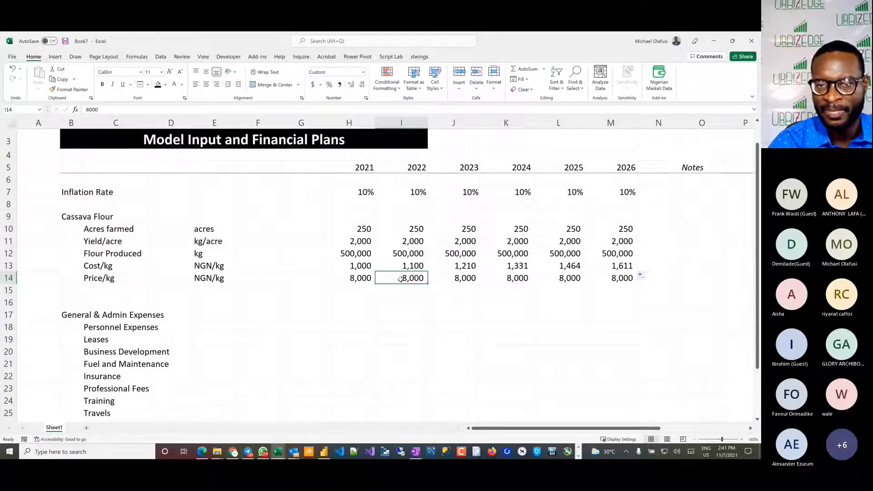
{"action": "double_click", "coordinate": [414, 278]}
{"action": "key", "text": "Escape"}
{"action": "type", "text": "="}
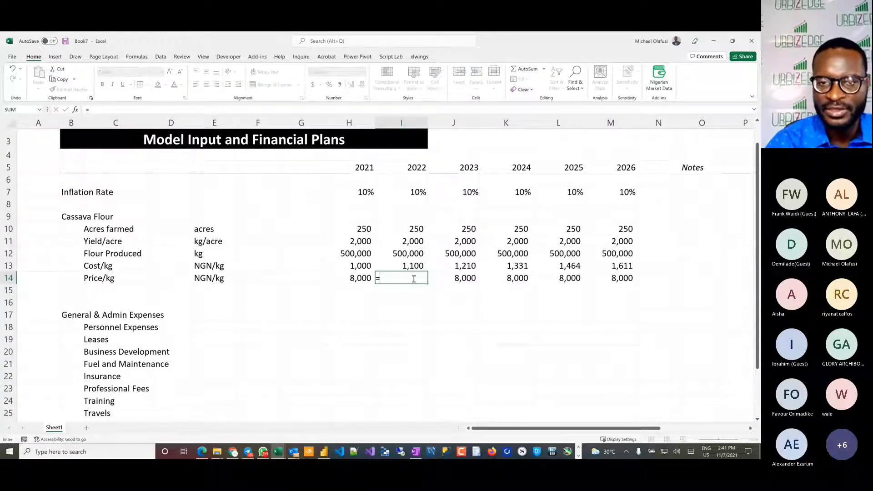
{"action": "left_click", "coordinate": [365, 278]}
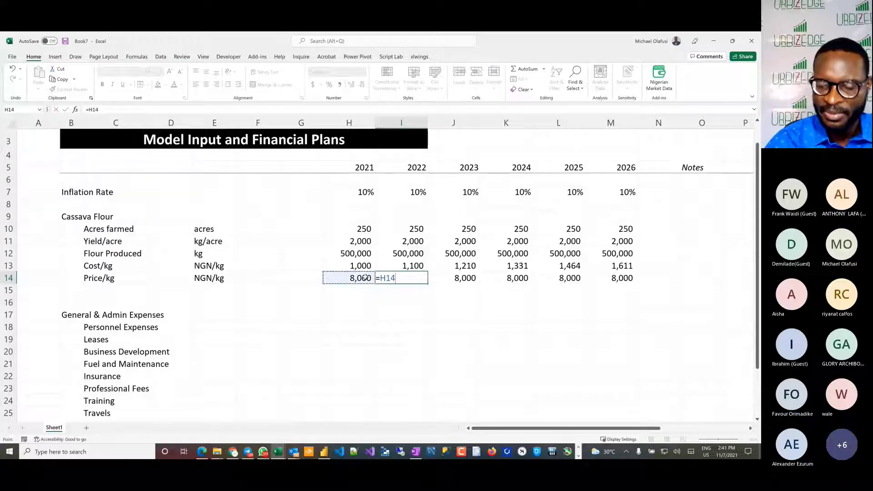
{"action": "type", "text": "*(1"}
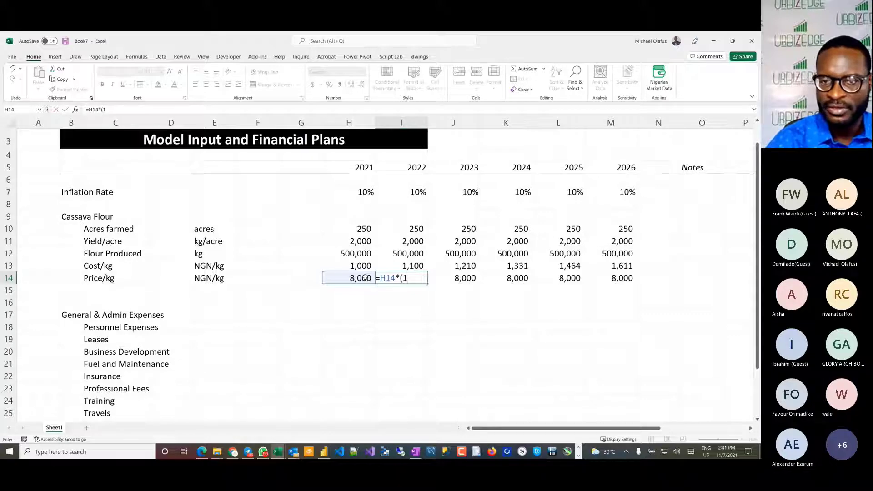
{"action": "type", "text": "+"}
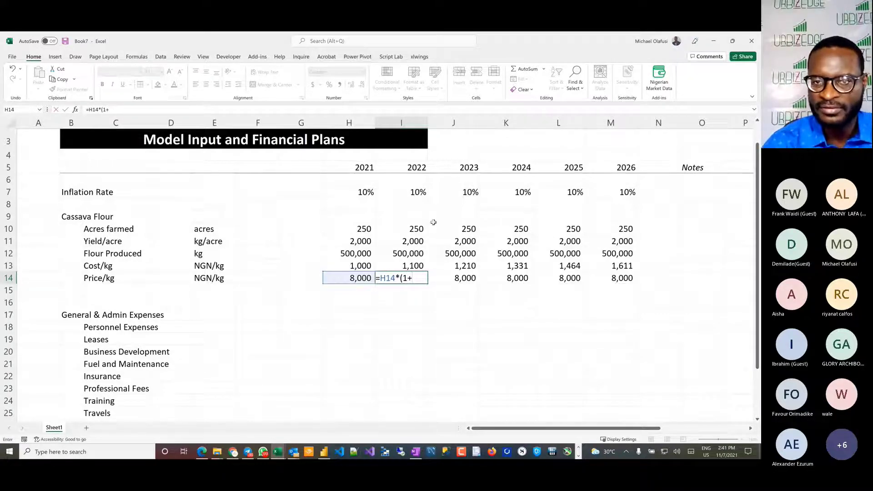
{"action": "left_click", "coordinate": [397, 192]}
{"action": "type", "text": ")"}
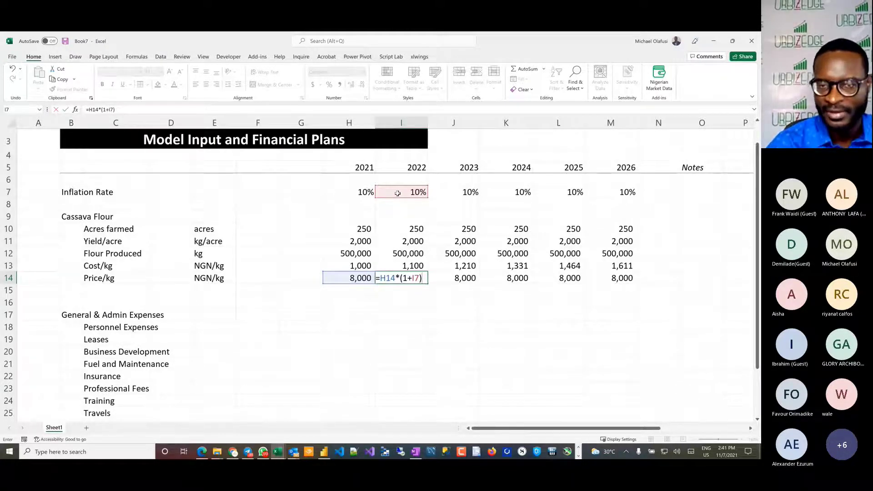
{"action": "key", "text": "Return"}
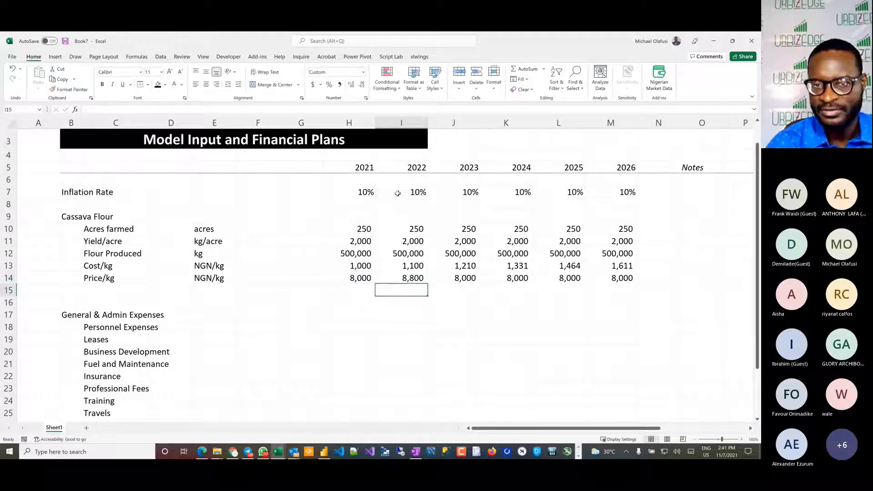
{"action": "left_click", "coordinate": [400, 277]}
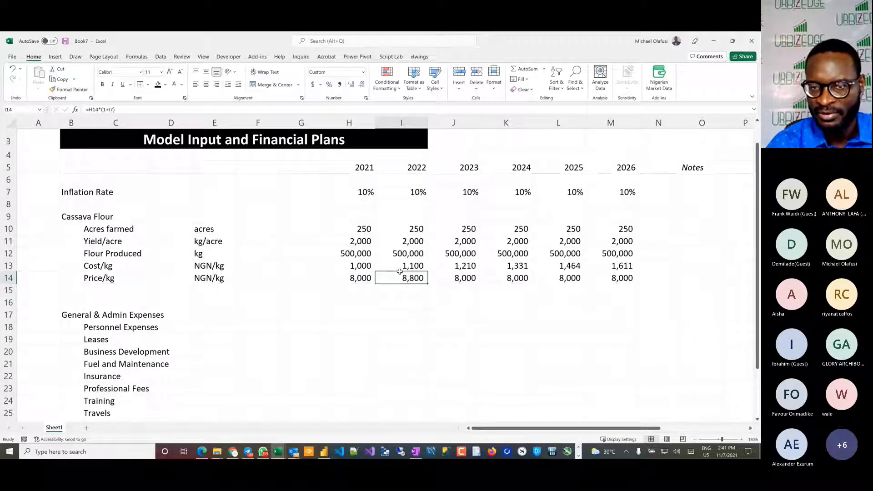
{"action": "left_click_drag", "start_coordinate": [428, 284], "coordinate": [629, 286]}
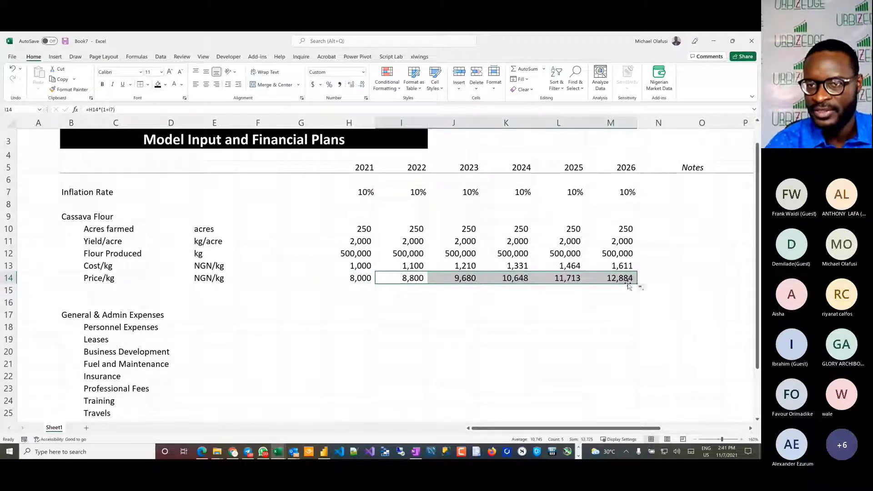
Step: Enter 60,000,000 as the 2021 Personnel Expenses in H18
{"action": "left_click", "coordinate": [372, 303]}
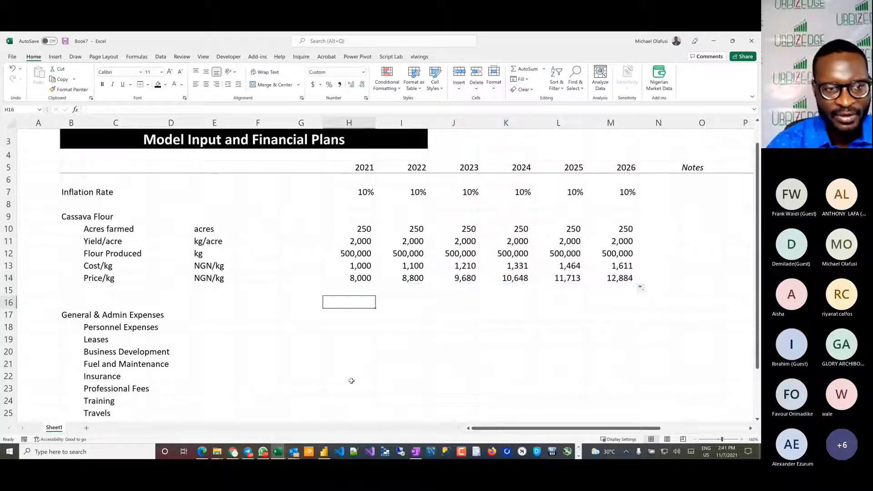
{"action": "left_click", "coordinate": [346, 326]}
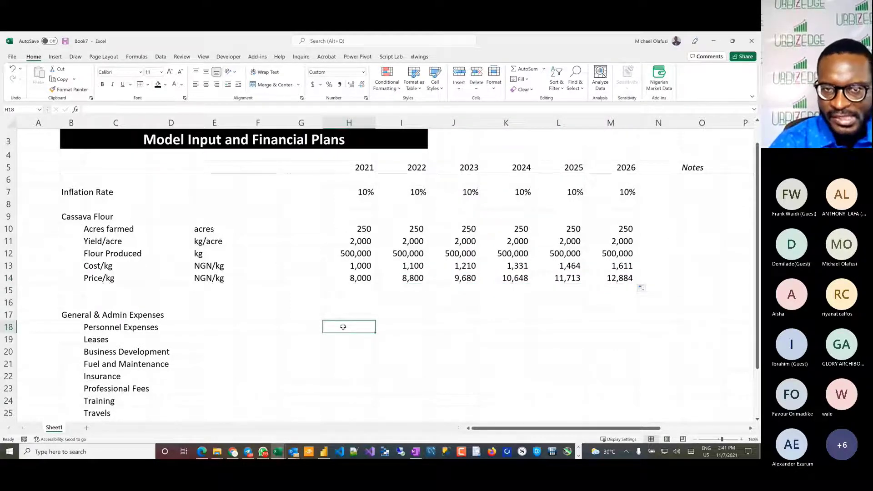
{"action": "type", "text": "100"}
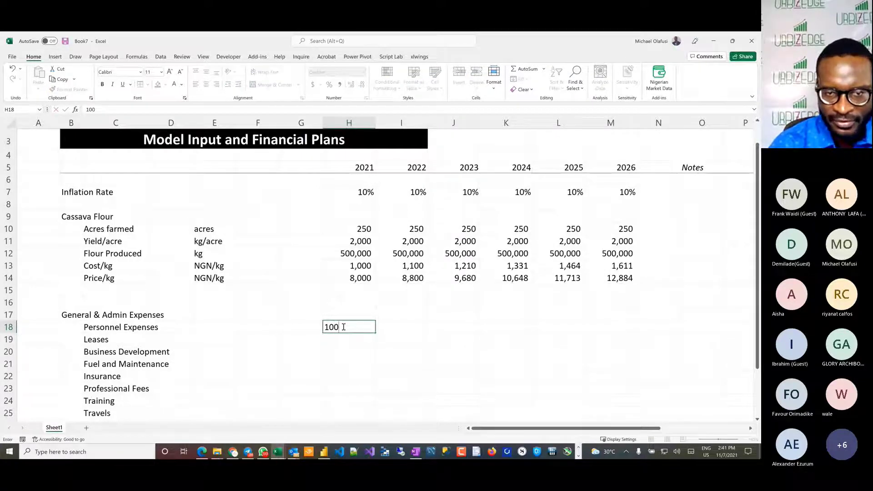
{"action": "key", "text": "BackSpace"}
{"action": "key", "text": "BackSpace"}
{"action": "key", "text": "BackSpace"}
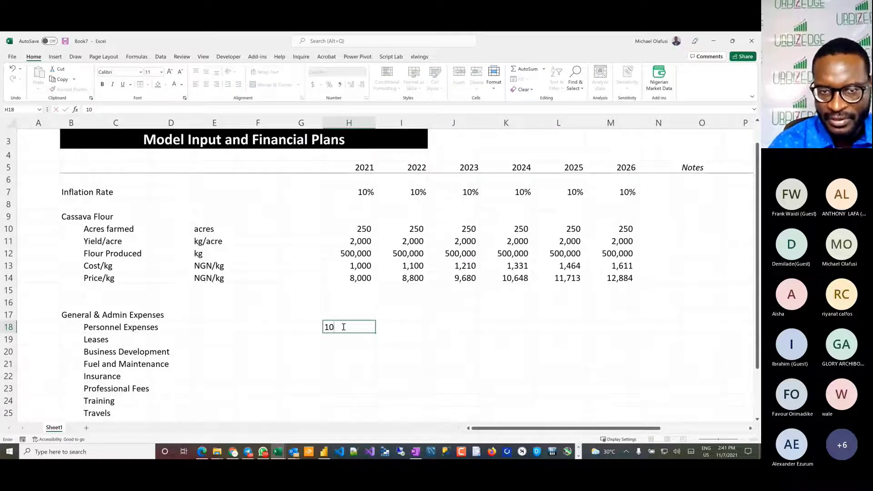
{"action": "type", "text": "60"}
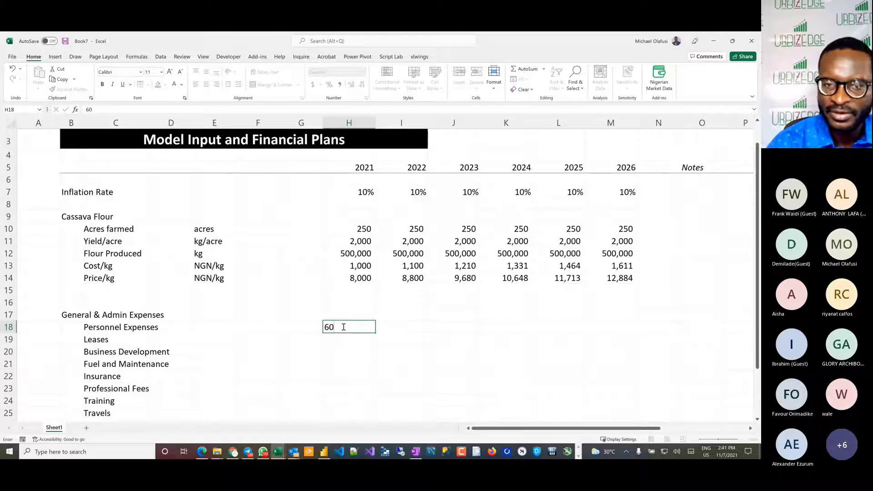
{"action": "type", "text": ",000,000"}
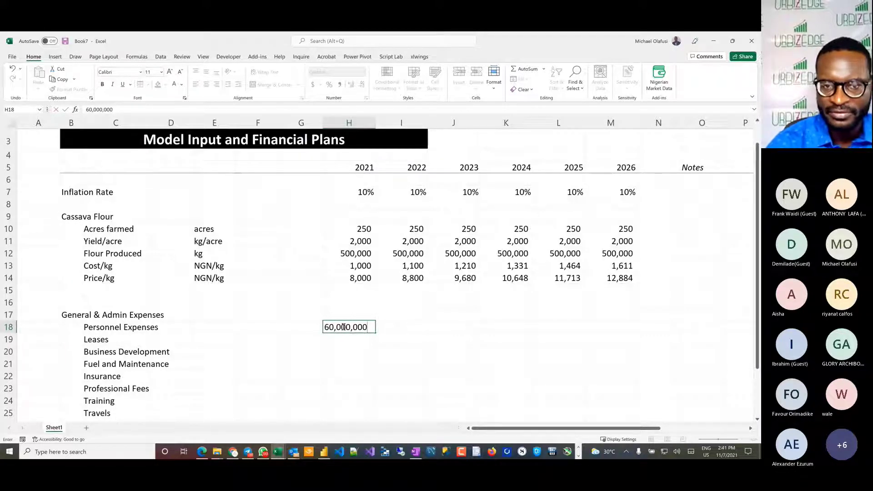
{"action": "key", "text": "Return"}
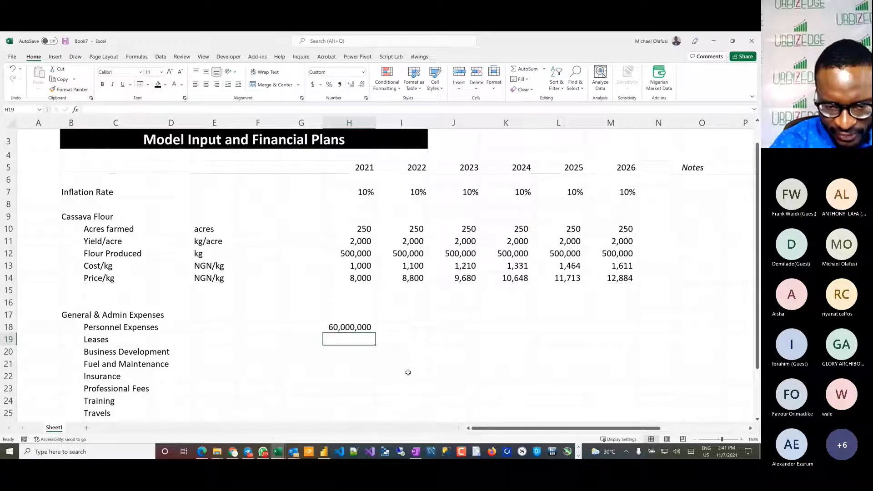
Step: Enter the 2021 amounts of 2,000,000 for Leases in H19 and 30,000,000 for Business Development in H20
{"action": "type", "text": "2,"}
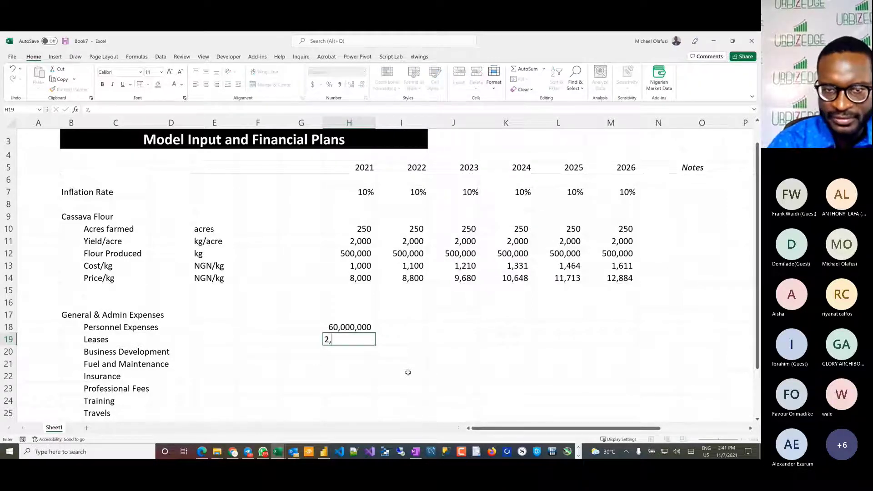
{"action": "type", "text": "000,000"}
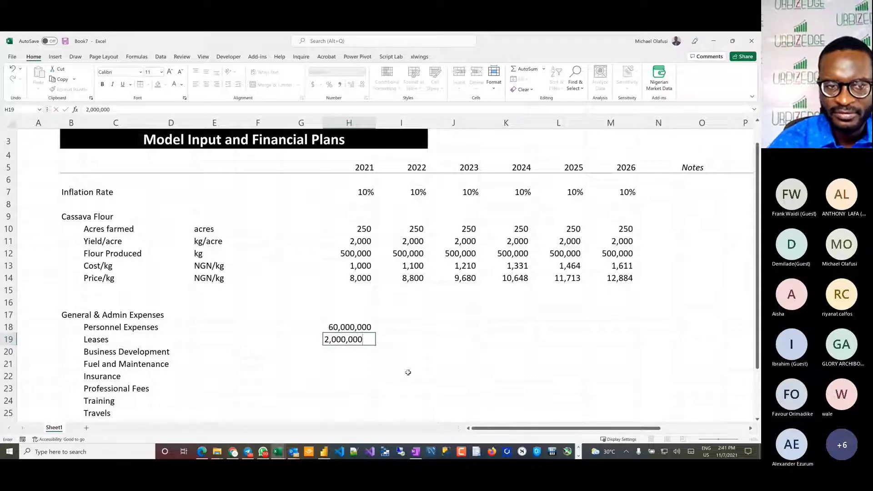
{"action": "key", "text": "Return"}
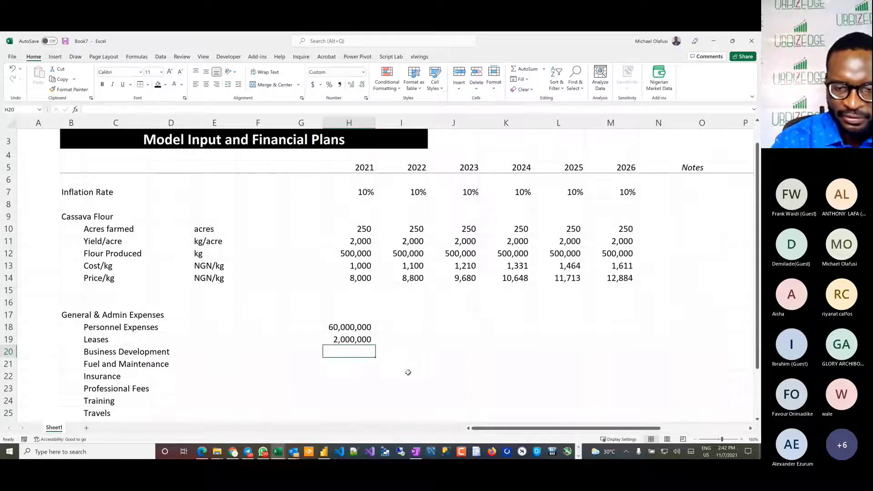
{"action": "type", "text": "30,000"}
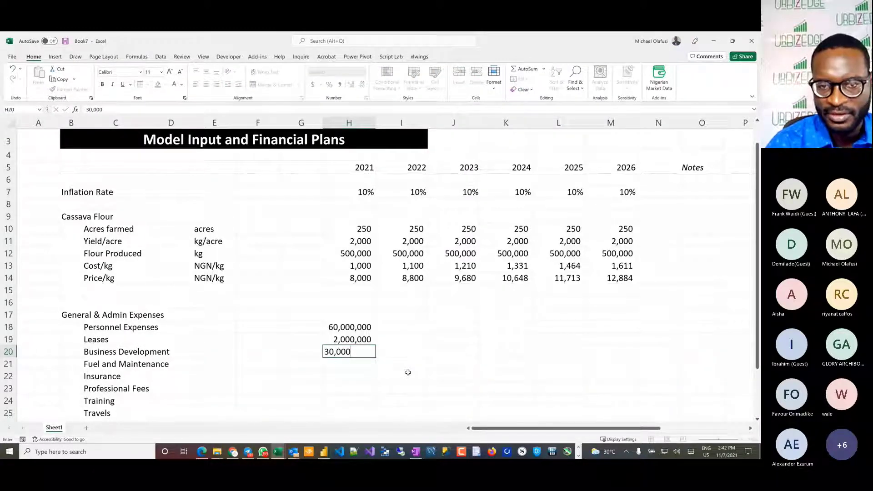
{"action": "type", "text": ",000"}
{"action": "key", "text": "Return"}
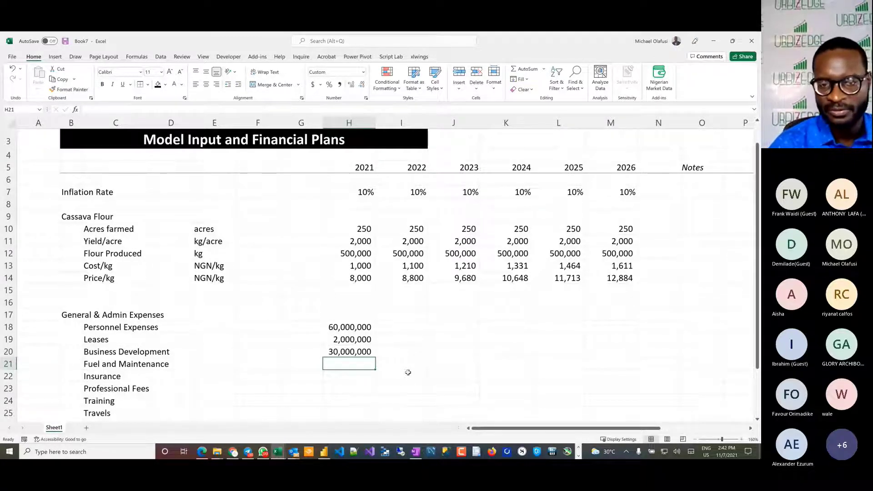
{"action": "left_click", "coordinate": [369, 355]}
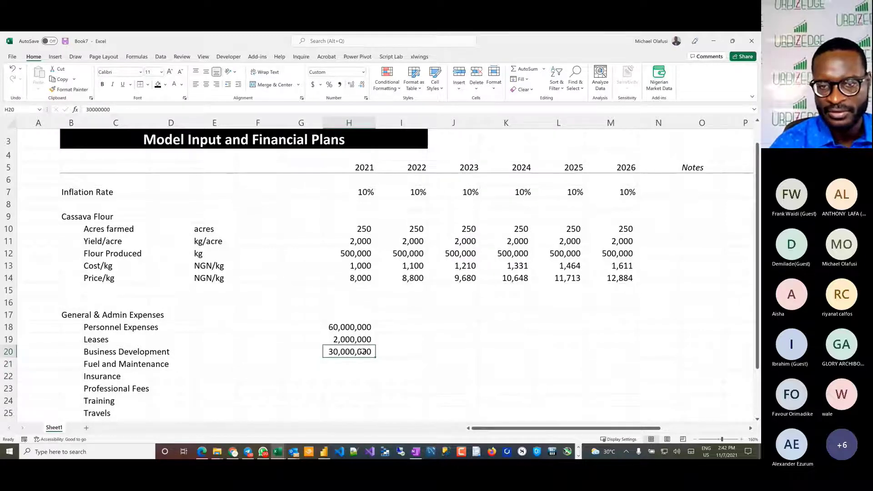
{"action": "left_click", "coordinate": [400, 351]}
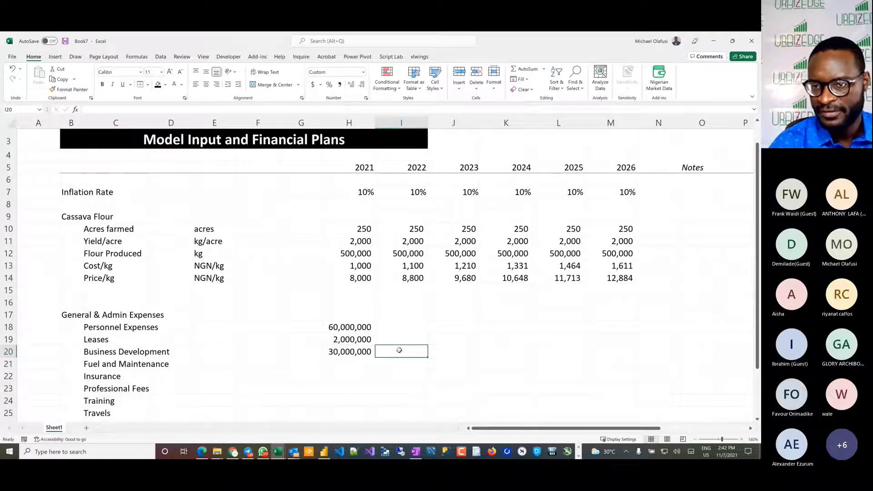
Step: Enter 5,000,000 as the Business Development expense for each year from 2022 to 2026 in I20:M20
{"action": "left_click_drag", "start_coordinate": [399, 350], "coordinate": [630, 349]}
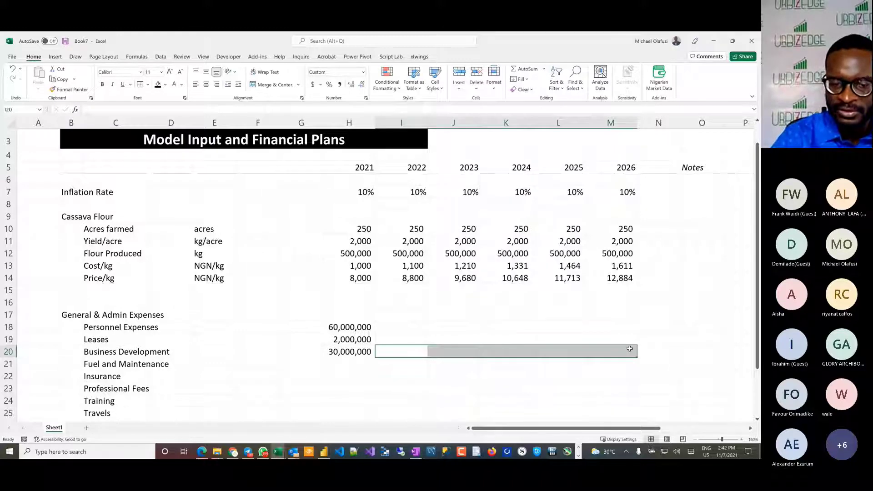
{"action": "type", "text": "5,000,000"}
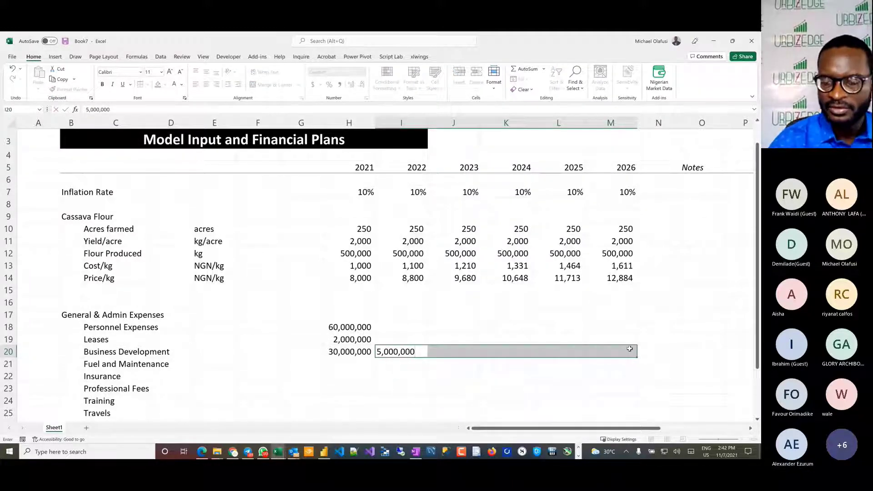
{"action": "key", "text": "ctrl+Return"}
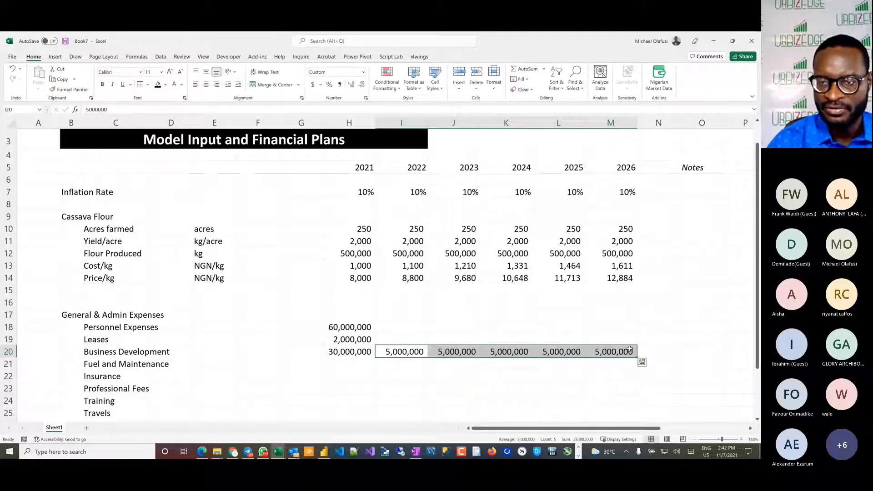
Step: Enter Professional Fees of 30,000,000 for 2021 in H23 and 7,000,000 for each year from 2022 to 2026 in I23:M23
{"action": "left_click", "coordinate": [367, 364]}
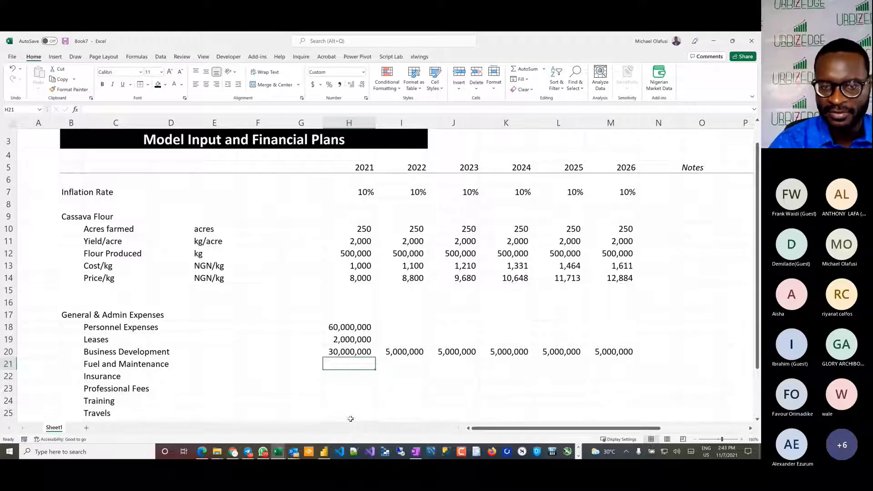
{"action": "left_click", "coordinate": [339, 390]}
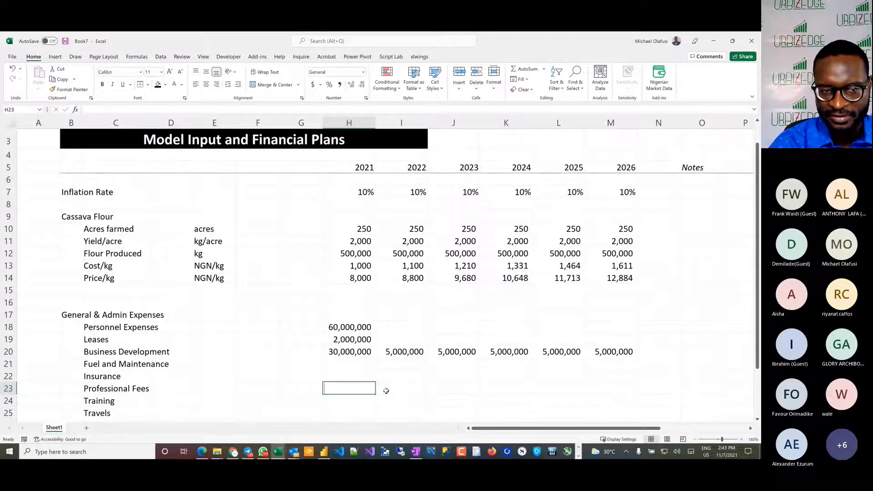
{"action": "type", "text": "30,000,"}
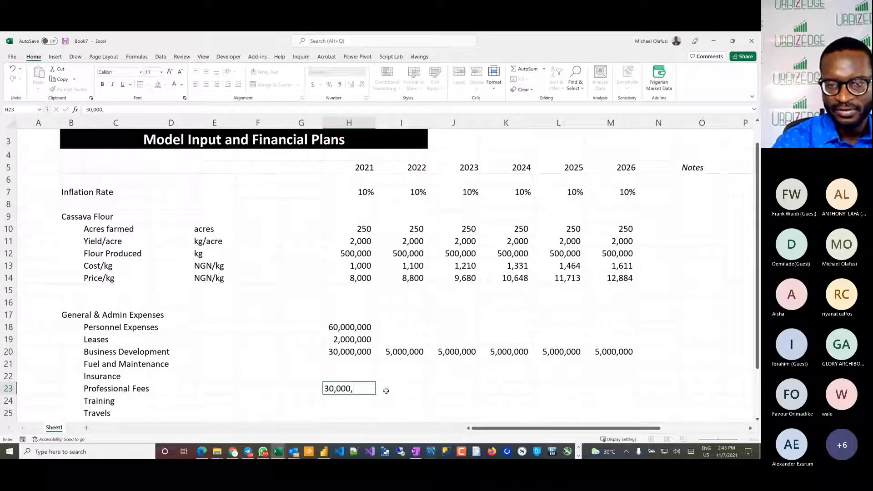
{"action": "type", "text": "000"}
{"action": "left_click", "coordinate": [386, 391]}
{"action": "key", "text": "shift+Right"}
{"action": "key", "text": "shift+Right"}
{"action": "key", "text": "shift+Right"}
{"action": "key", "text": "shift+Right"}
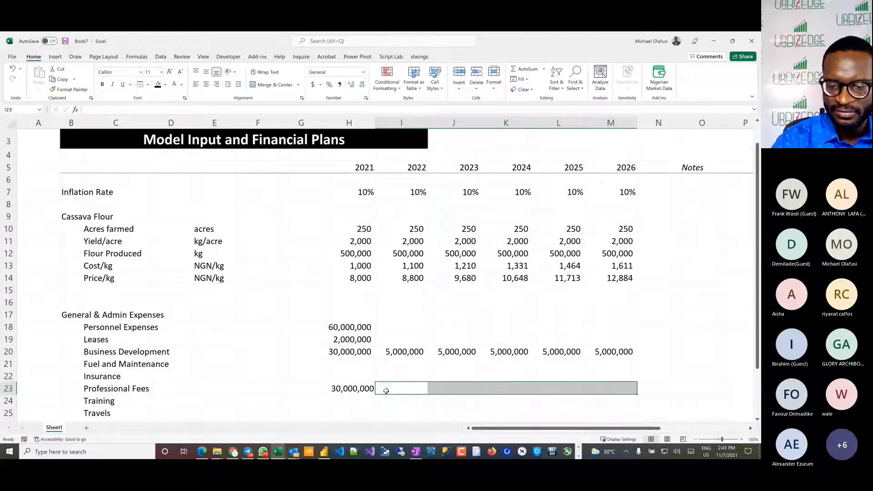
{"action": "type", "text": "7,000"}
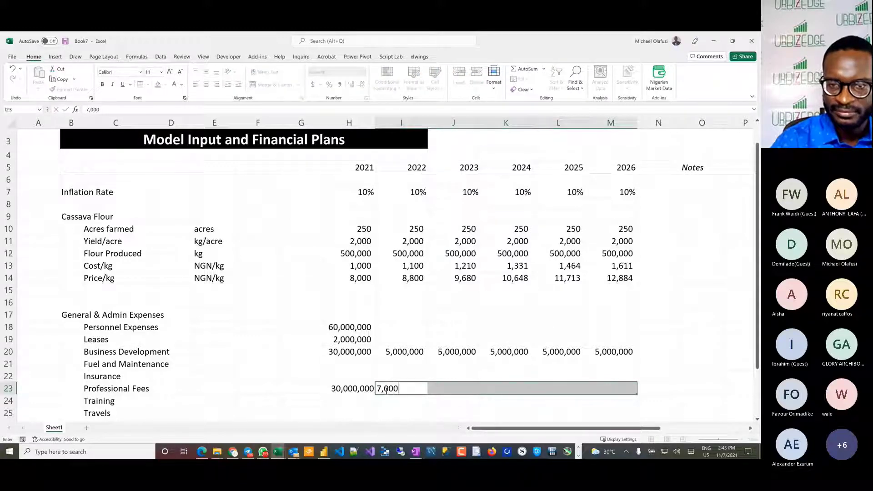
{"action": "type", "text": ",000"}
{"action": "key", "text": "ctrl+Return"}
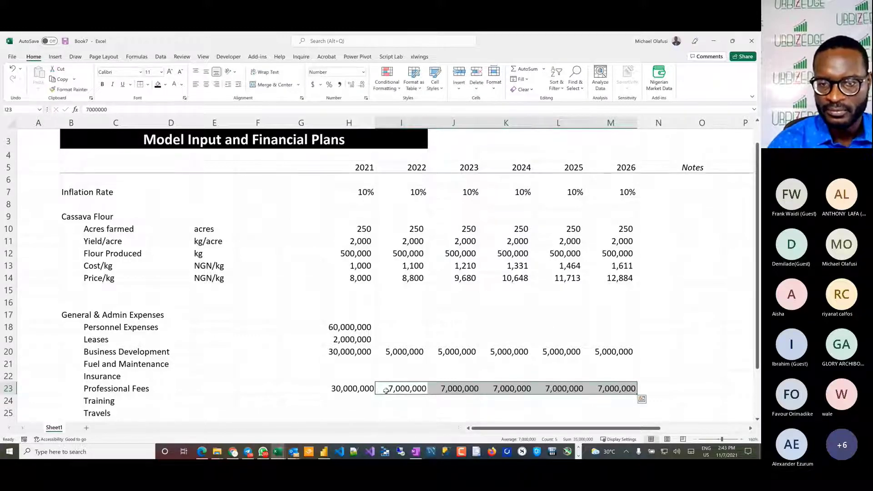
Step: Enter 10,000,000 as the 2021 Fuel and Maintenance expense in H21
{"action": "left_click_drag", "start_coordinate": [337, 366], "coordinate": [599, 369]}
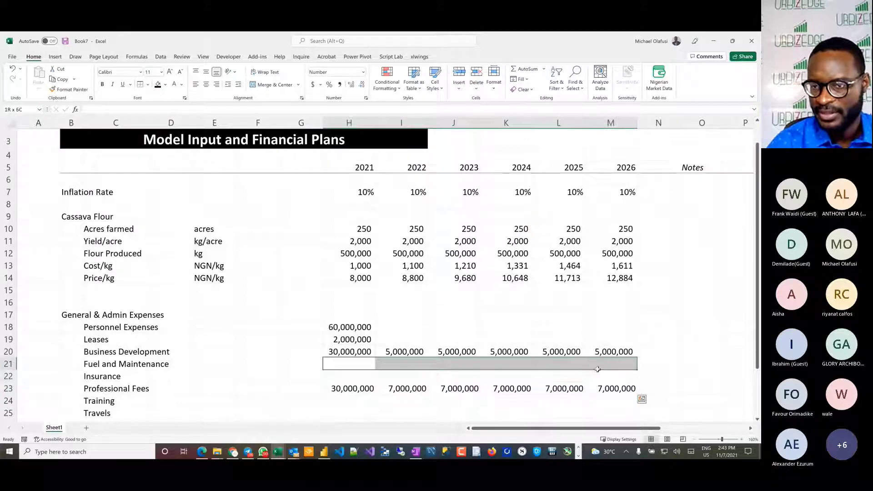
{"action": "left_click", "coordinate": [358, 362]}
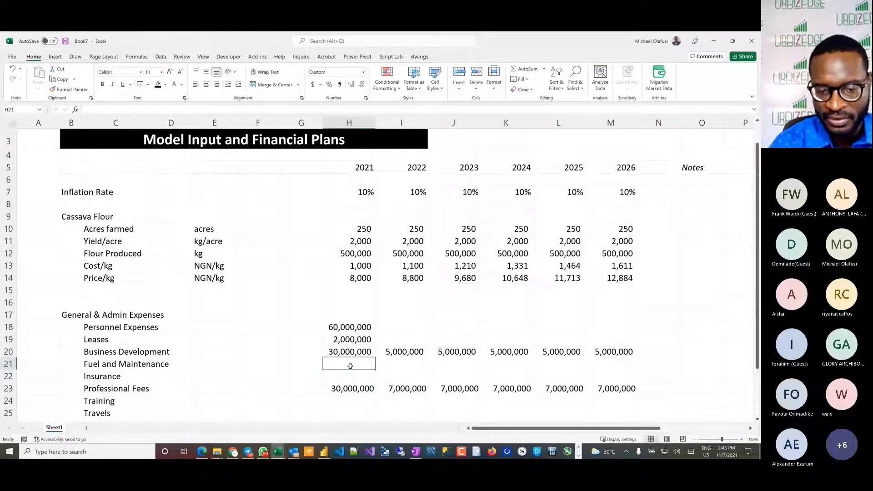
{"action": "type", "text": "10,000,000"}
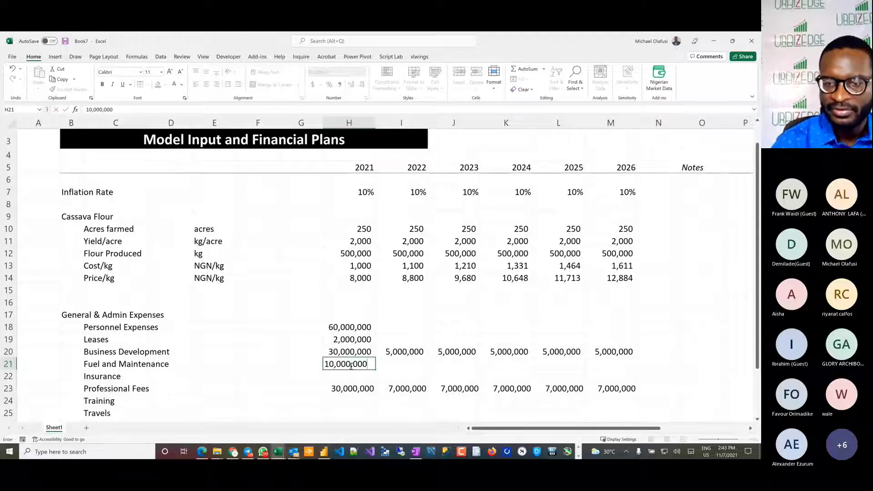
{"action": "key", "text": "Return"}
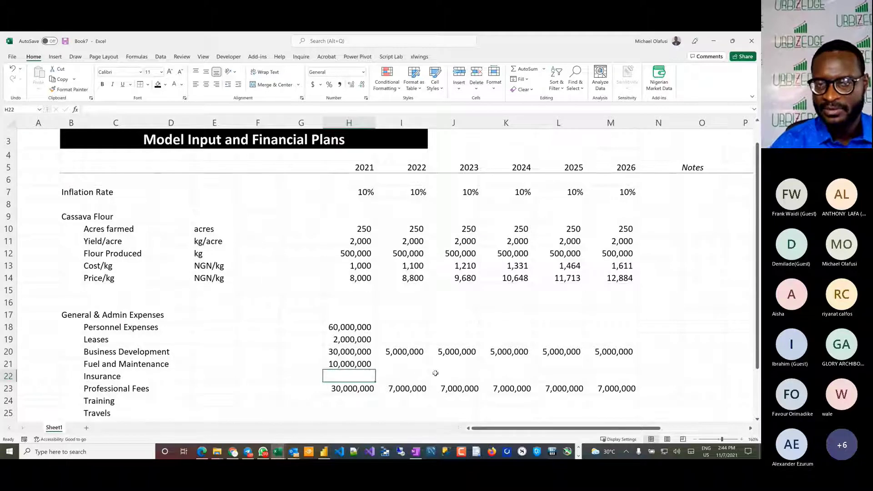
Step: Calculate 1.8% of 100,000,000 in scratch cells I16 and J16, and clear both cells
{"action": "left_click", "coordinate": [398, 305]}
{"action": "type", "text": "10"}
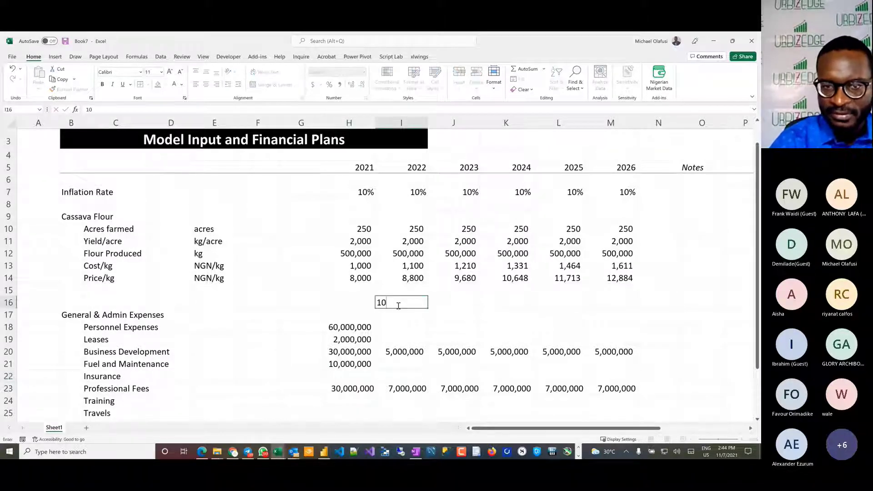
{"action": "type", "text": "0,000,"}
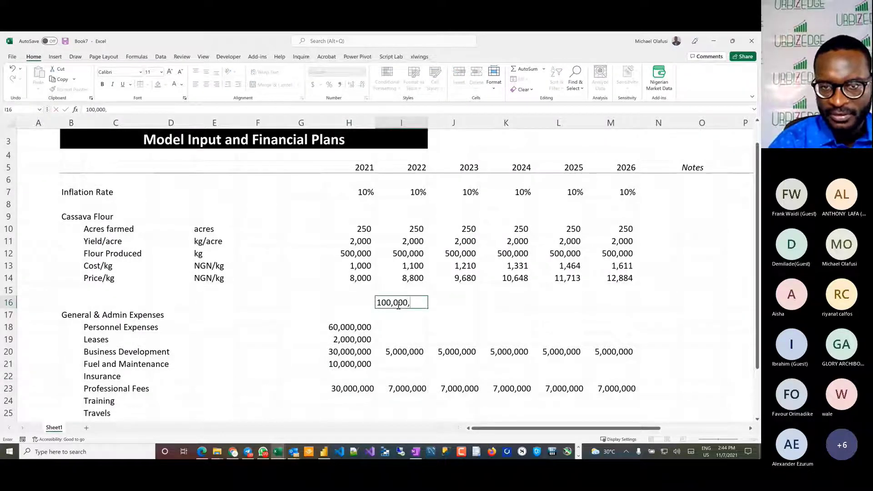
{"action": "type", "text": "000"}
{"action": "key", "text": "Tab"}
{"action": "type", "text": "="}
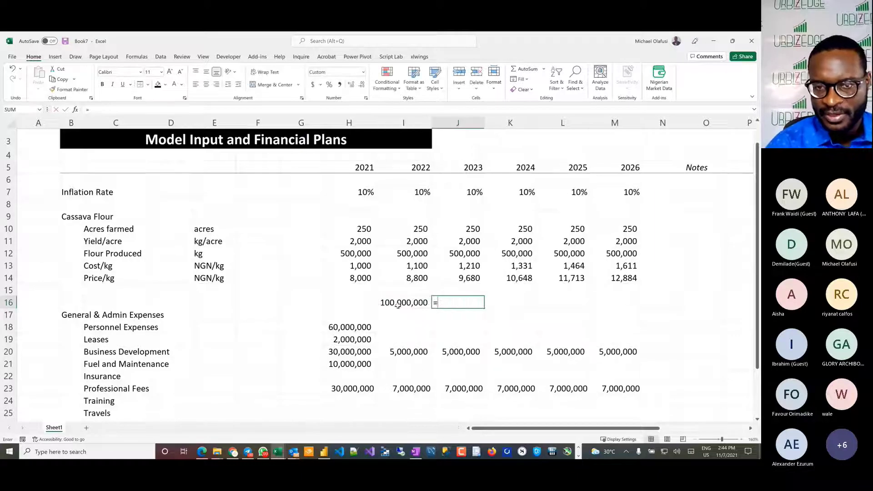
{"action": "left_click", "coordinate": [402, 304]}
{"action": "type", "text": "*"}
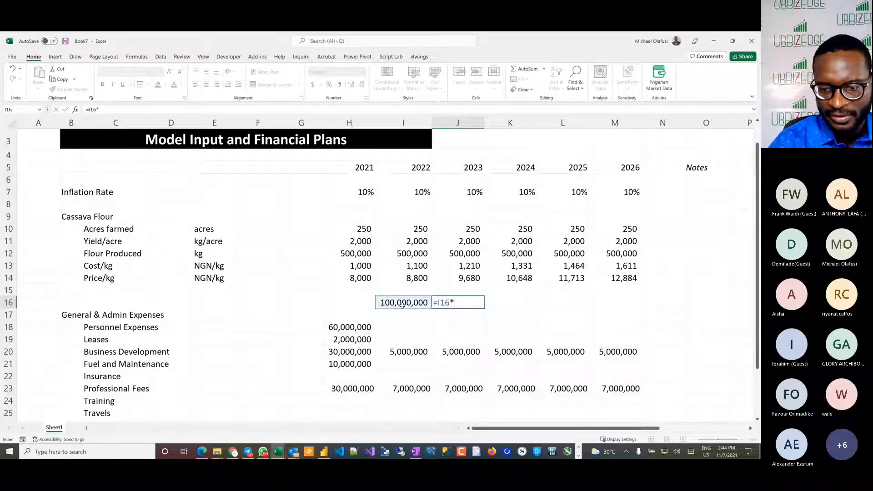
{"action": "type", "text": "1.8%"}
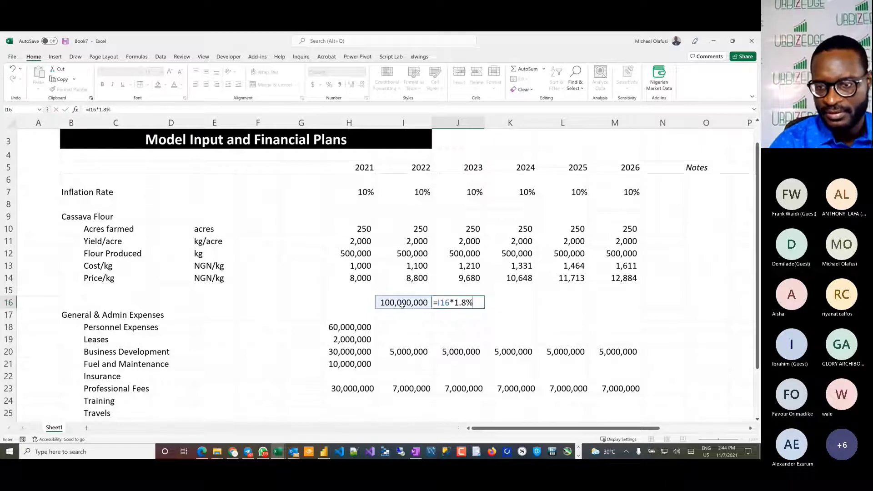
{"action": "key", "text": "Return"}
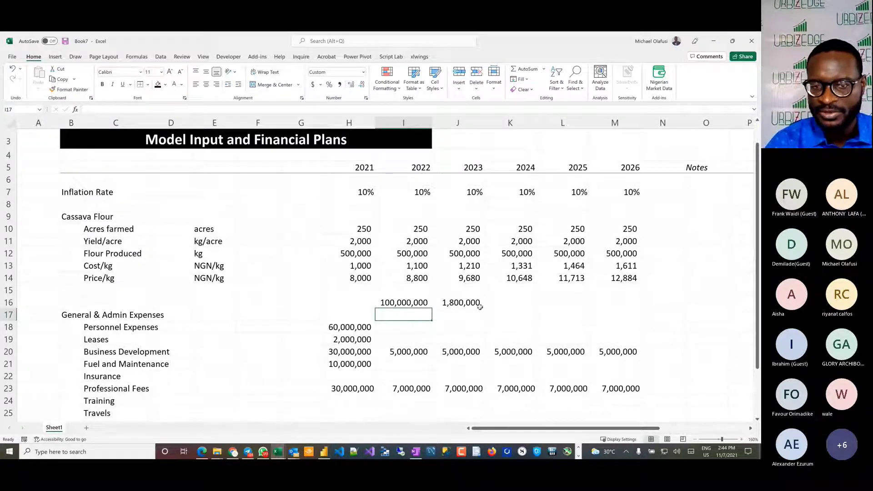
{"action": "left_click_drag", "start_coordinate": [404, 304], "coordinate": [480, 304]}
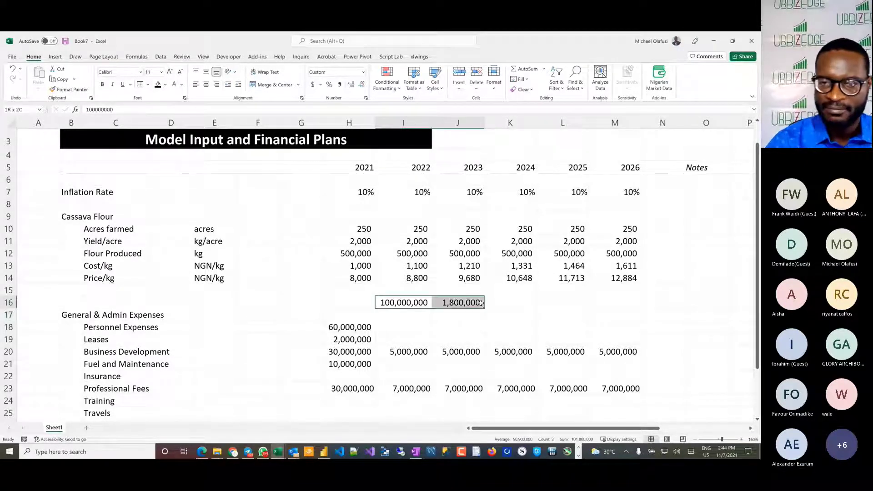
{"action": "key", "text": "Delete"}
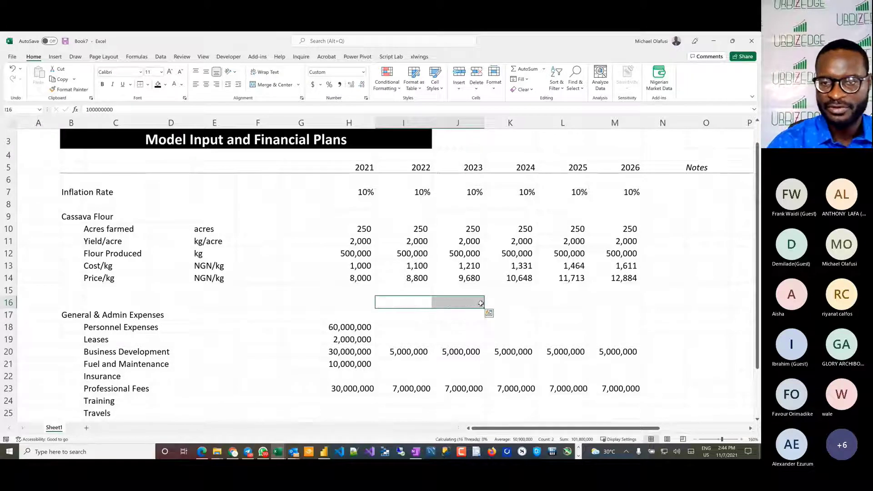
Step: Enter 1,800,000 as the 2021 Insurance expense in H22
{"action": "left_click", "coordinate": [350, 376]}
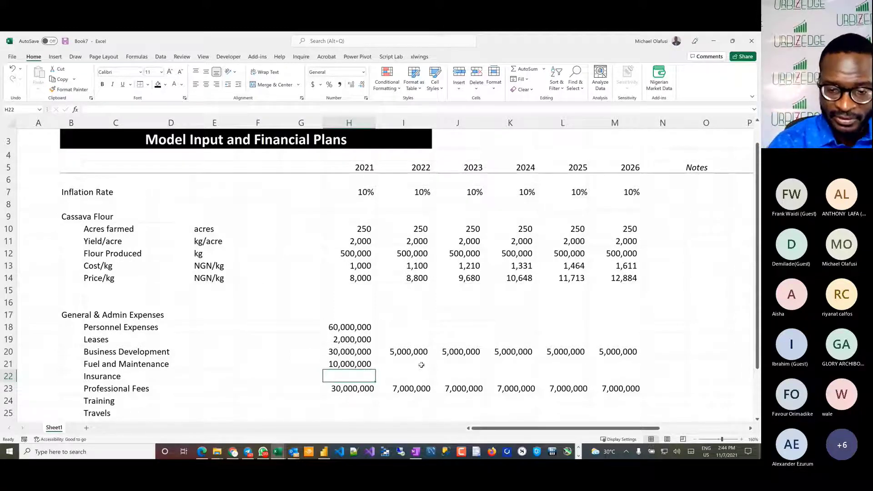
{"action": "type", "text": "1,8"}
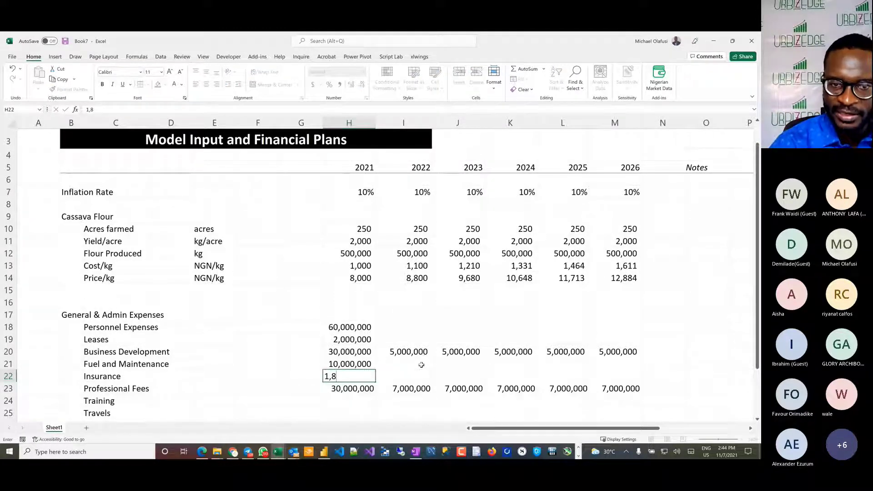
{"action": "type", "text": "00,000"}
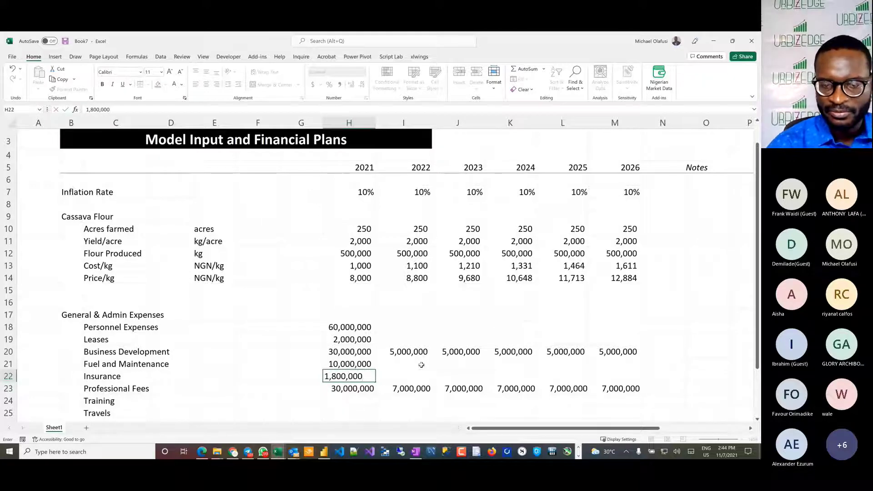
{"action": "key", "text": "Return"}
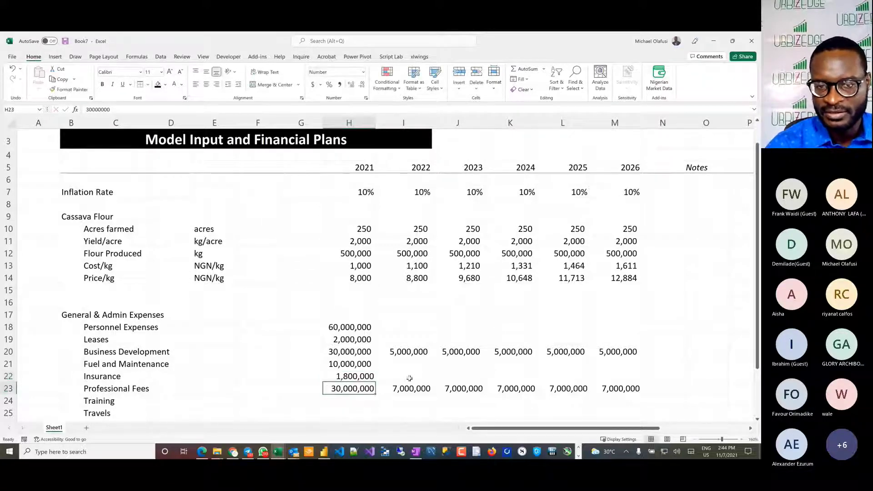
{"action": "left_click", "coordinate": [352, 374]}
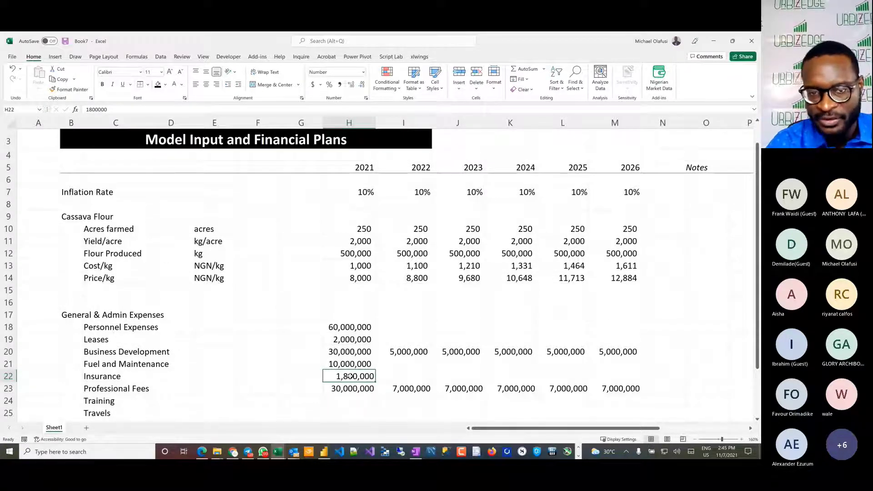
Step: Enter 800,000 as the 2021 amount for each of Training, Travels, Utilities and Others in H24:H27
{"action": "scroll", "coordinate": [351, 384], "scroll_direction": "down", "scroll_amount": 3}
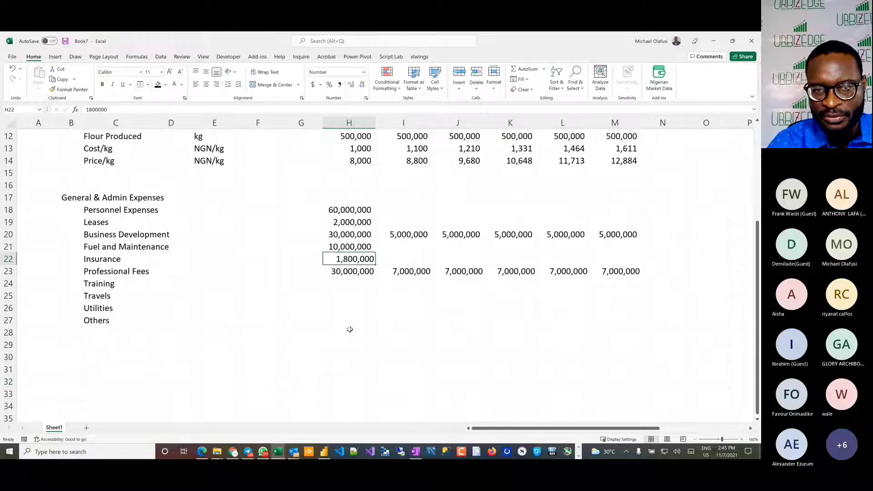
{"action": "left_click", "coordinate": [349, 282]}
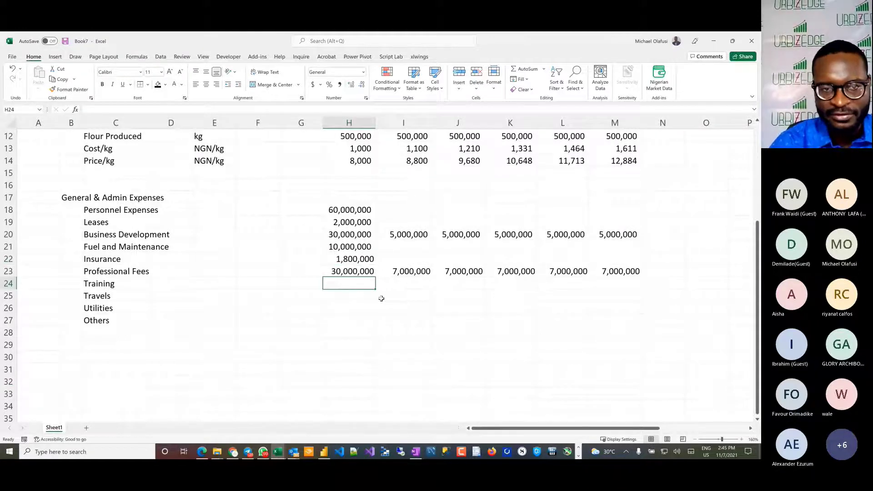
{"action": "left_click_drag", "start_coordinate": [363, 285], "coordinate": [358, 321]}
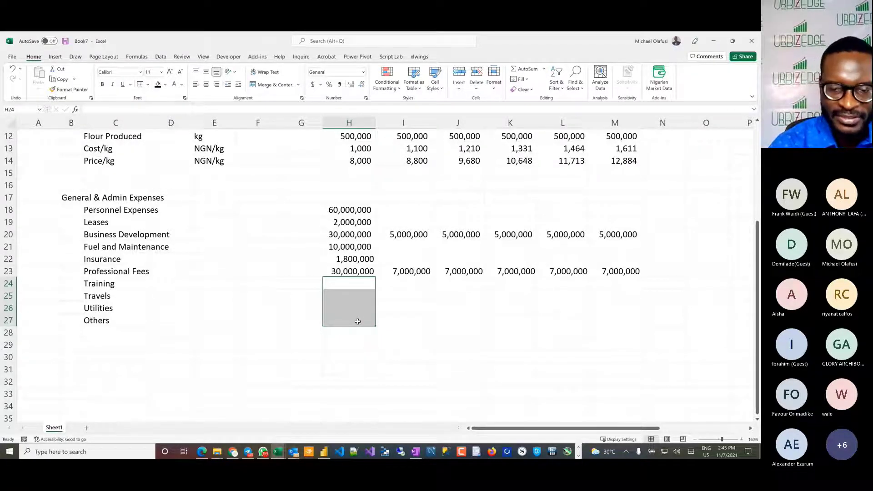
{"action": "type", "text": "100"}
{"action": "key", "text": "BackSpace"}
{"action": "key", "text": "BackSpace"}
{"action": "key", "text": "BackSpace"}
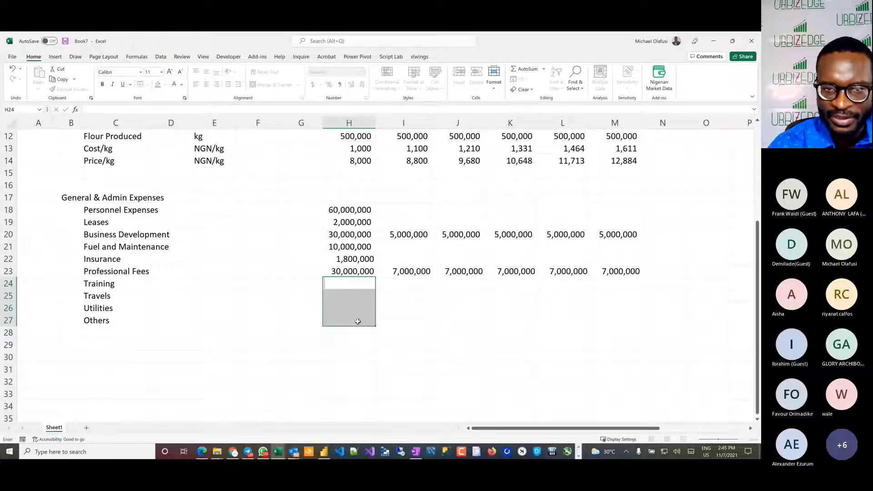
{"action": "type", "text": "800,"}
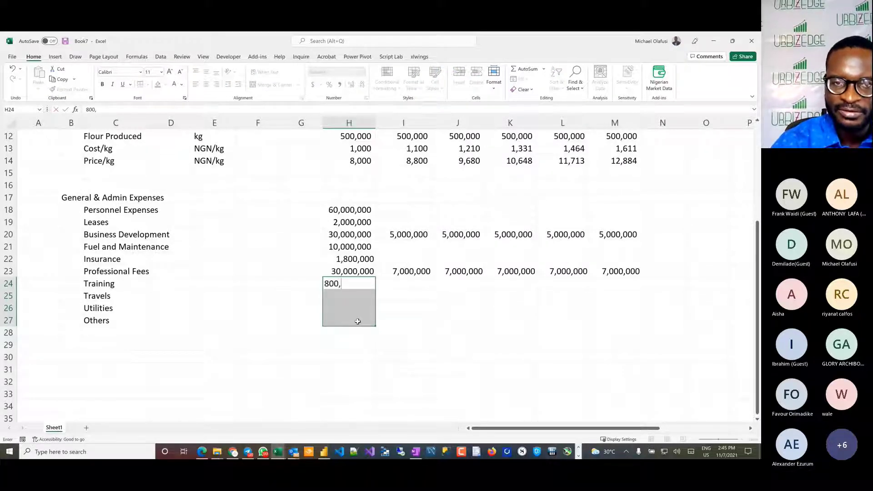
{"action": "type", "text": "000"}
{"action": "key", "text": "ctrl+Return"}
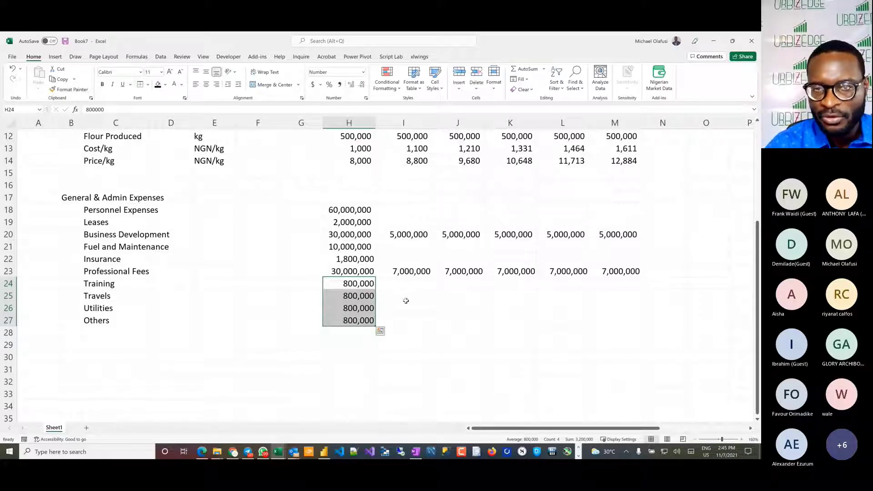
{"action": "left_click", "coordinate": [402, 281]}
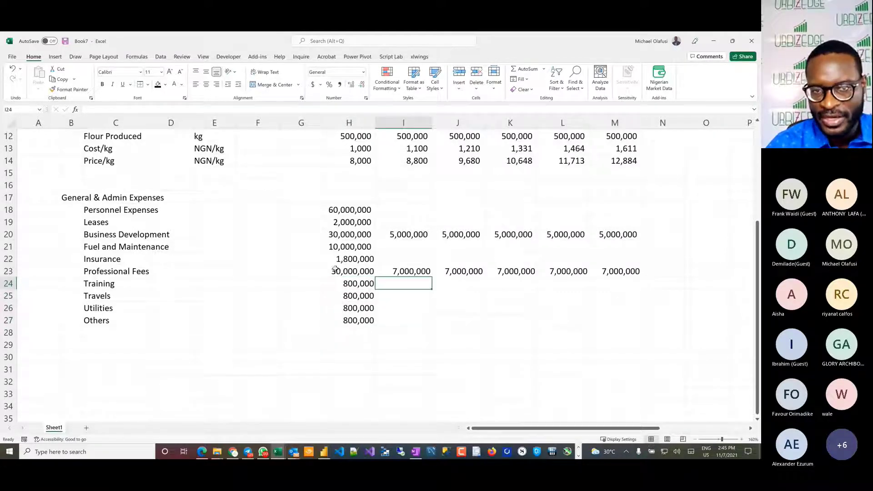
{"action": "left_click_drag", "start_coordinate": [344, 272], "coordinate": [613, 272]}
{"action": "scroll", "coordinate": [614, 271], "scroll_direction": "right", "scroll_amount": 10}
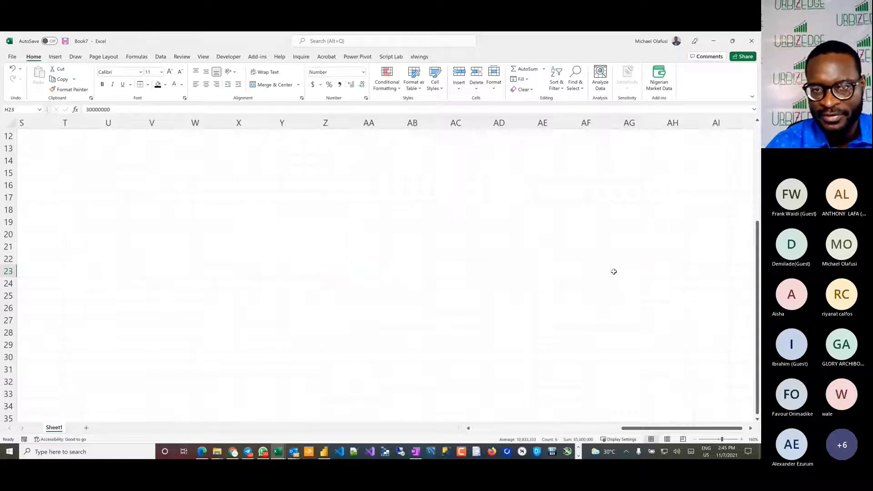
{"action": "scroll", "coordinate": [503, 253], "scroll_direction": "left", "scroll_amount": 13}
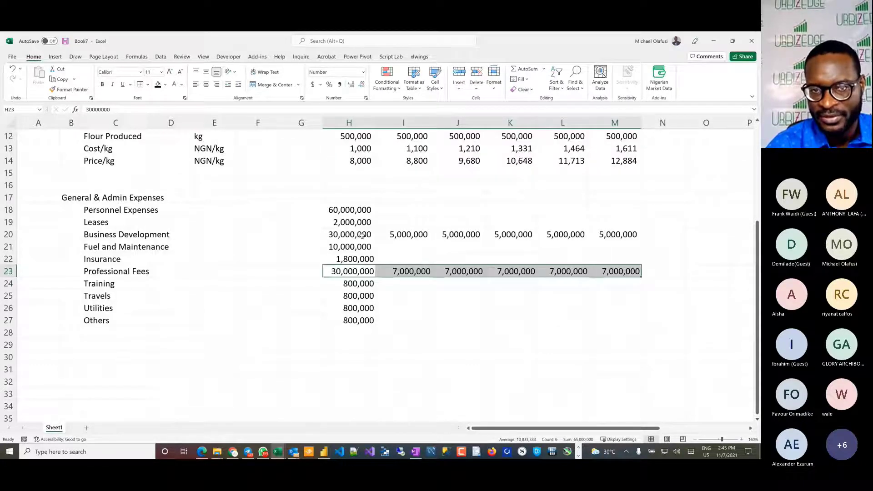
{"action": "left_click_drag", "start_coordinate": [363, 235], "coordinate": [612, 235]}
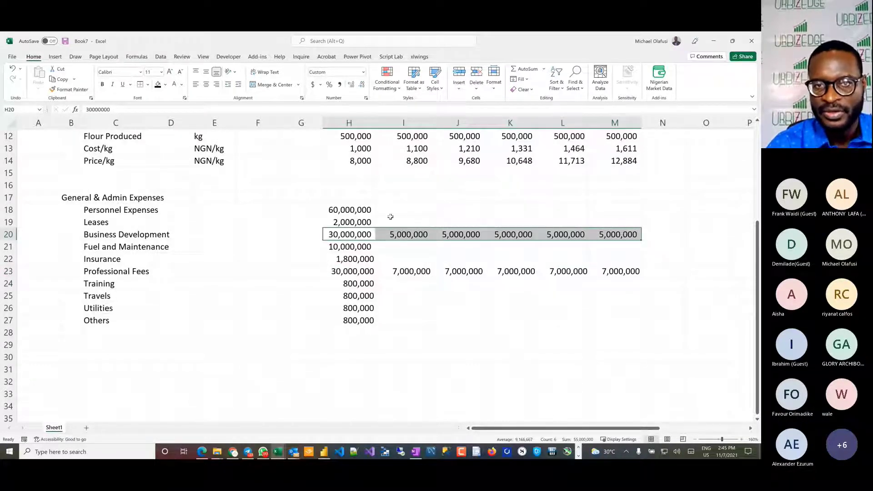
{"action": "left_click_drag", "start_coordinate": [357, 209], "coordinate": [603, 206]}
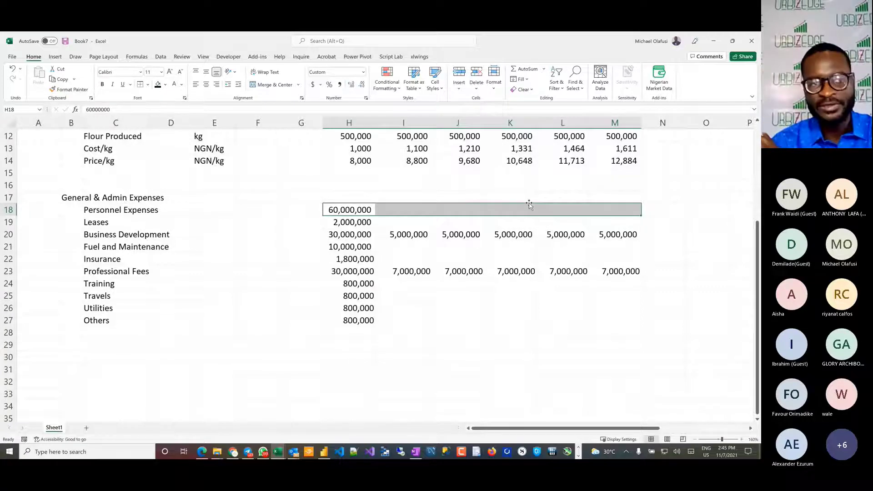
{"action": "left_click", "coordinate": [405, 209]}
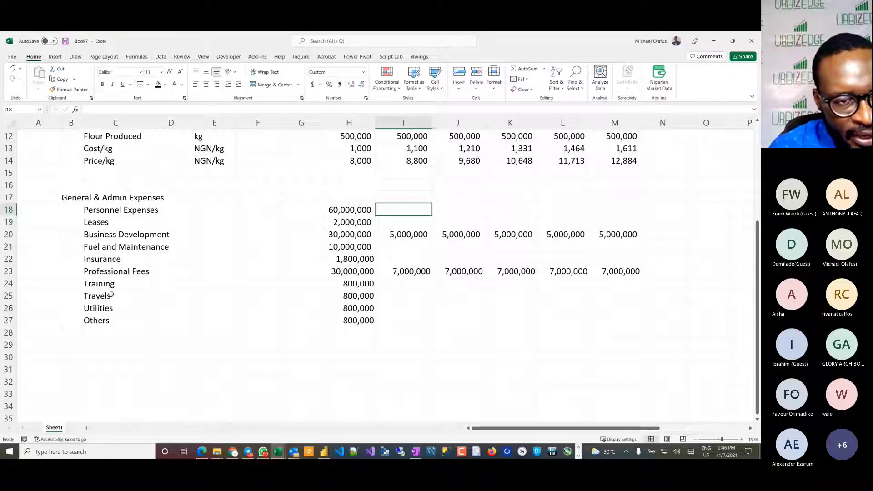
Step: Rename the Others expense label in C27 as General Supplies
{"action": "left_click", "coordinate": [89, 321]}
{"action": "type", "text": "fic"}
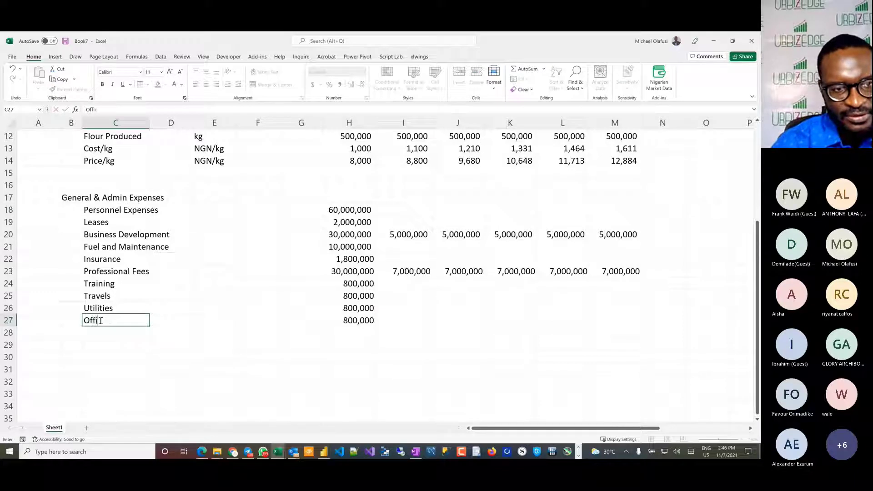
{"action": "type", "text": "e/Far"}
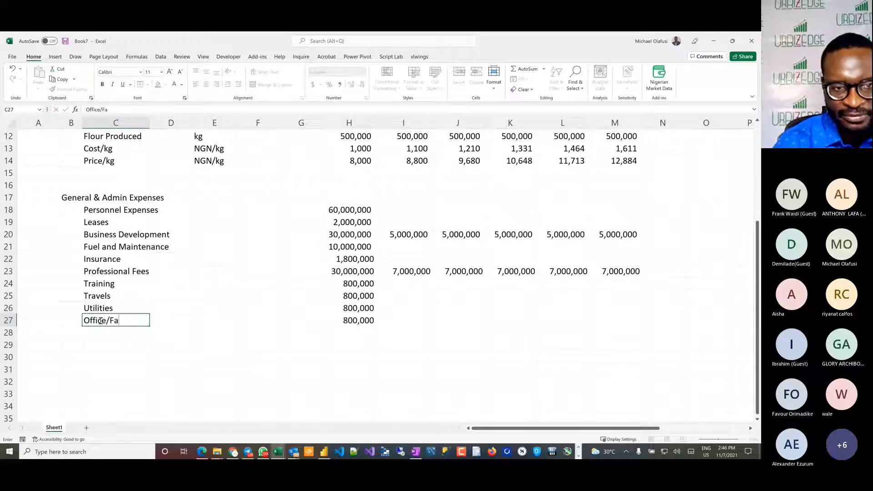
{"action": "key", "text": "BackSpace"}
{"action": "key", "text": "BackSpace"}
{"action": "key", "text": "BackSpace"}
{"action": "key", "text": "BackSpace"}
{"action": "key", "text": "BackSpace"}
{"action": "key", "text": "BackSpace"}
{"action": "key", "text": "BackSpace"}
{"action": "key", "text": "BackSpace"}
{"action": "key", "text": "BackSpace"}
{"action": "key", "text": "BackSpace"}
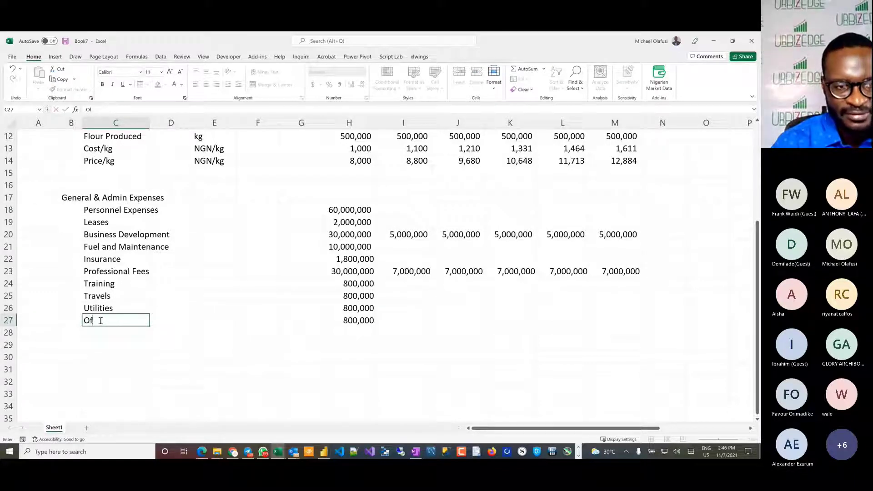
{"action": "type", "text": "General Suupl"}
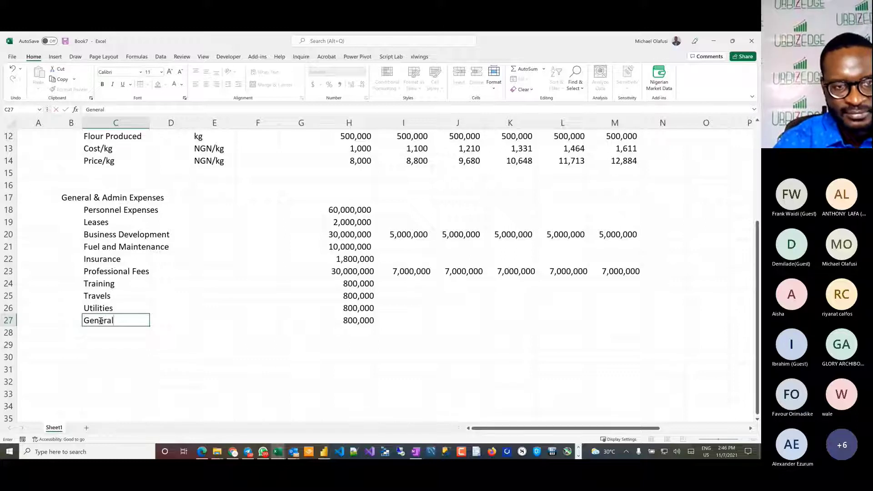
{"action": "key", "text": "BackSpace"}
{"action": "key", "text": "BackSpace"}
{"action": "key", "text": "BackSpace"}
{"action": "type", "text": "p"}
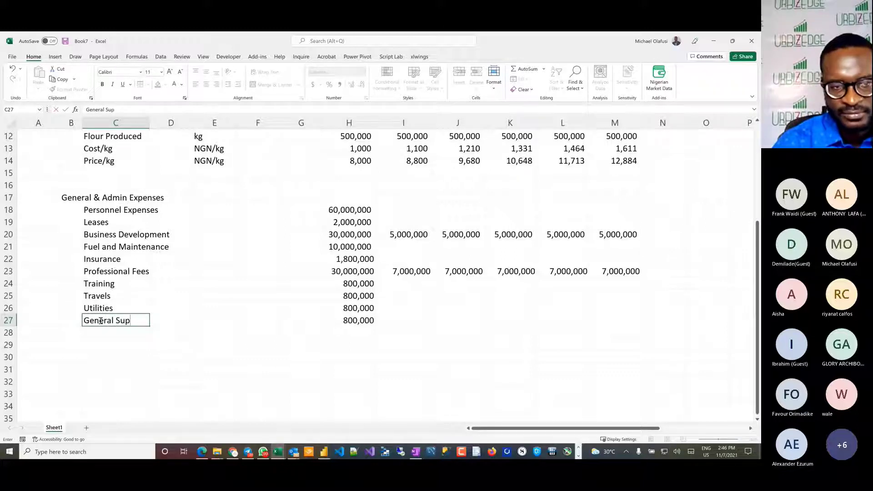
{"action": "type", "text": "plies"}
{"action": "key", "text": "Right"}
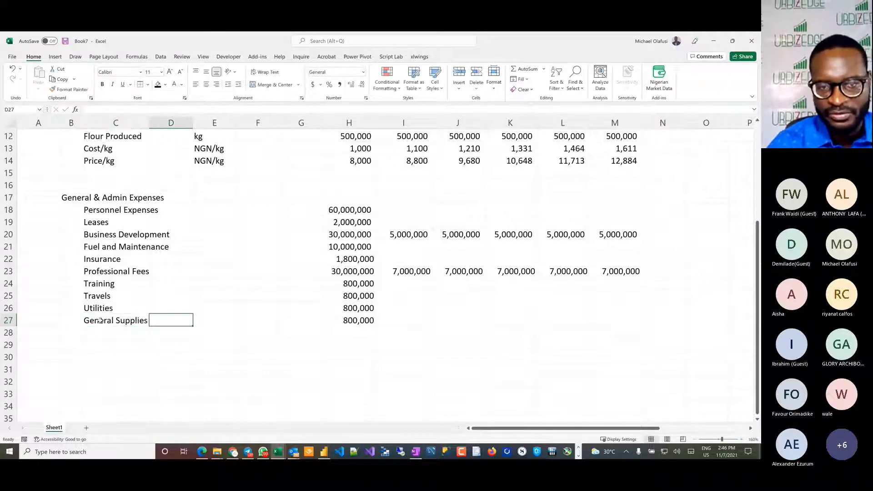
Step: Set the 2021 General Supplies expense in H27 to 2,000,000
{"action": "key", "text": "Right"}
{"action": "key", "text": "Right"}
{"action": "key", "text": "Right"}
{"action": "key", "text": "Right"}
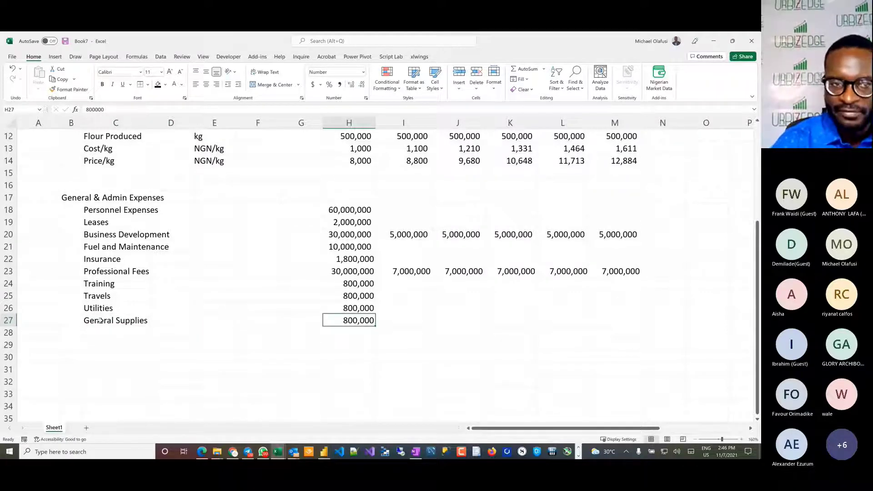
{"action": "type", "text": "200"}
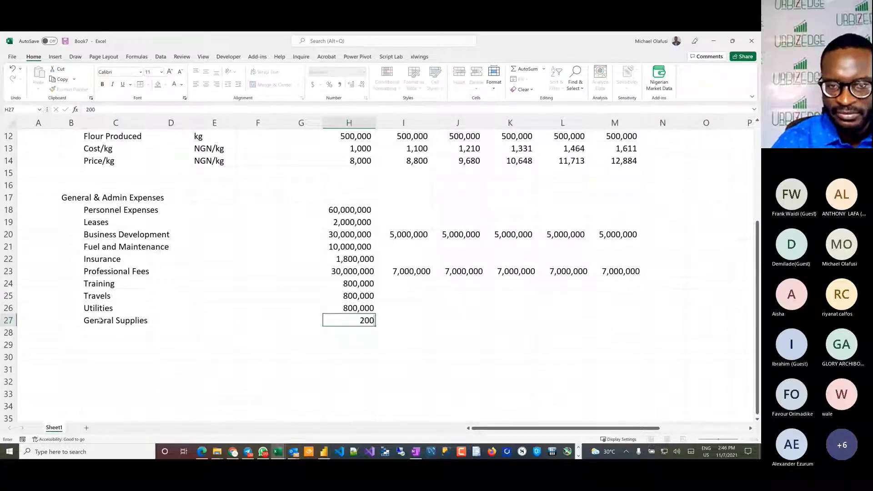
{"action": "key", "text": "BackSpace"}
{"action": "key", "text": "BackSpace"}
{"action": "type", "text": ",000,000"}
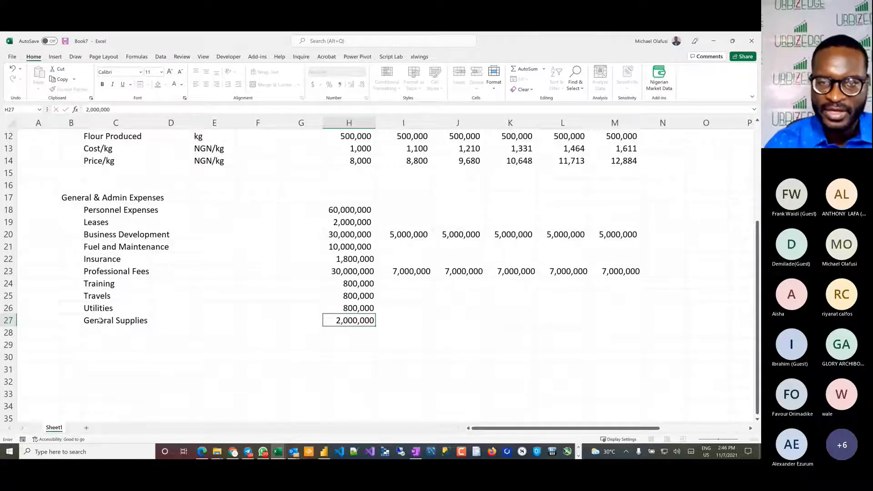
{"action": "key", "text": "Return"}
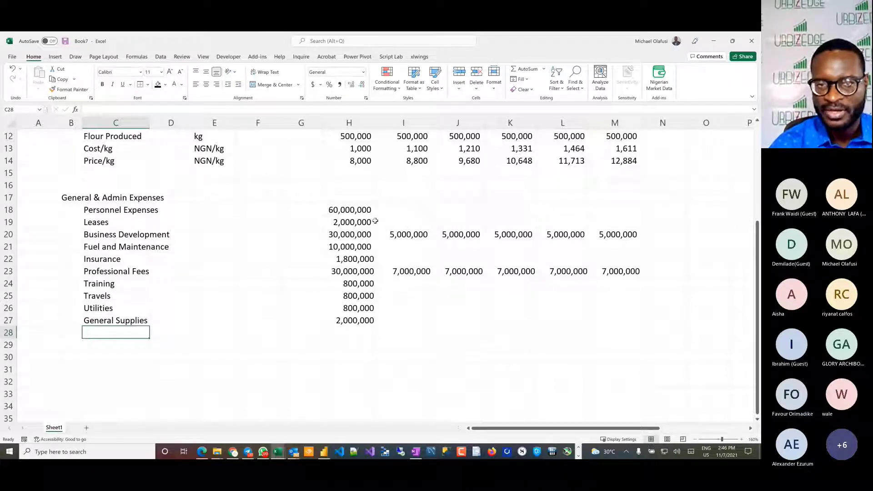
{"action": "left_click", "coordinate": [397, 209]}
{"action": "type", "text": "="}
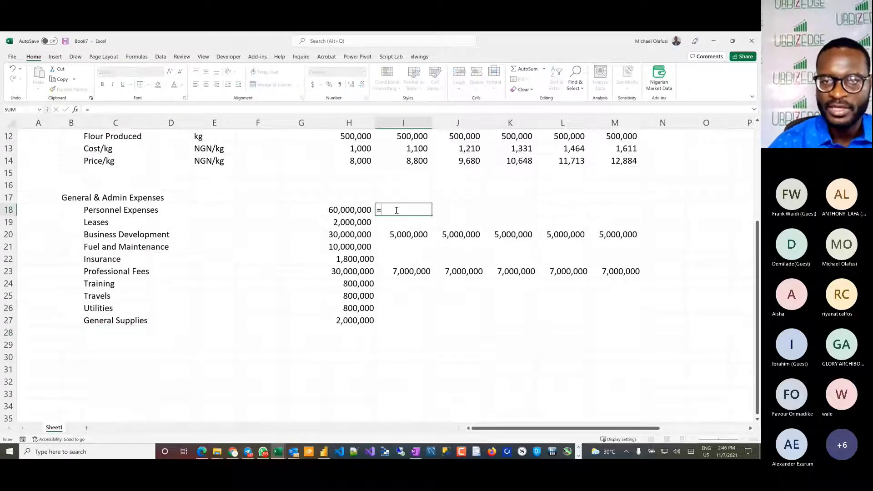
{"action": "scroll", "coordinate": [399, 214], "scroll_direction": "up", "scroll_amount": 4}
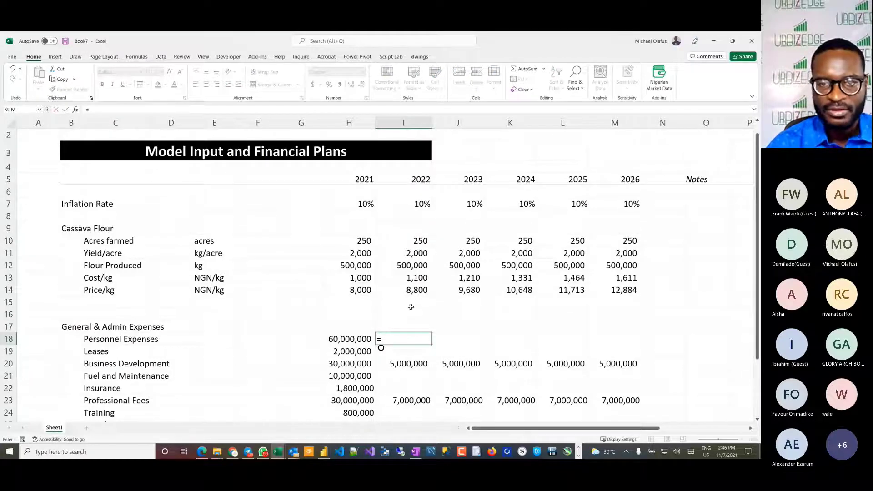
{"action": "key", "text": "Escape"}
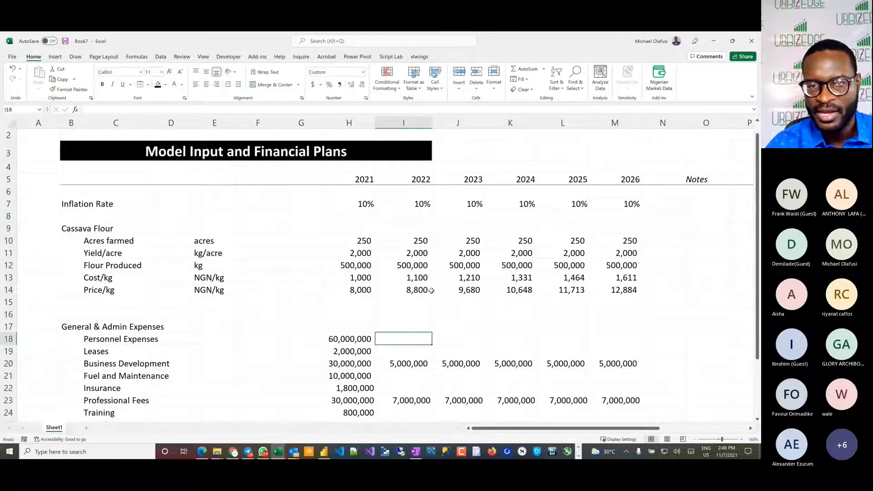
Step: Lock the inflation row in the 2022 Cost/kg formula in I13 as =H13*(1+I$7) and fill it across to M13
{"action": "double_click", "coordinate": [406, 277]}
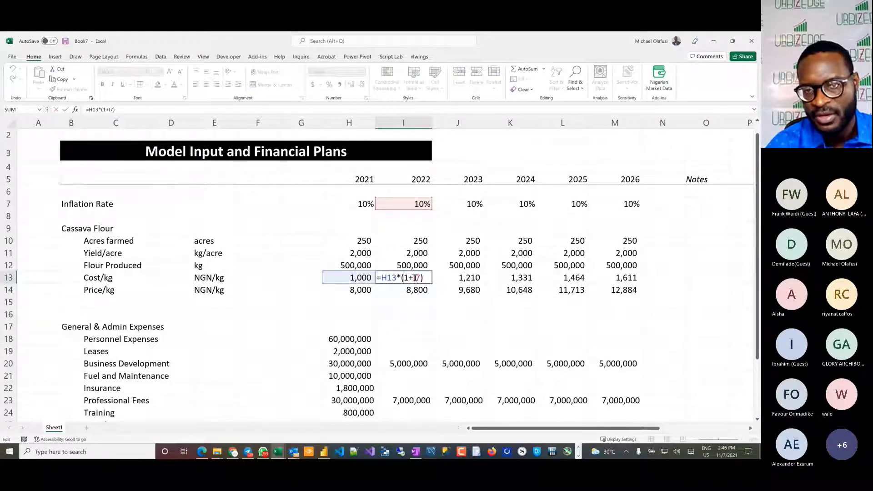
{"action": "type", "text": "$"}
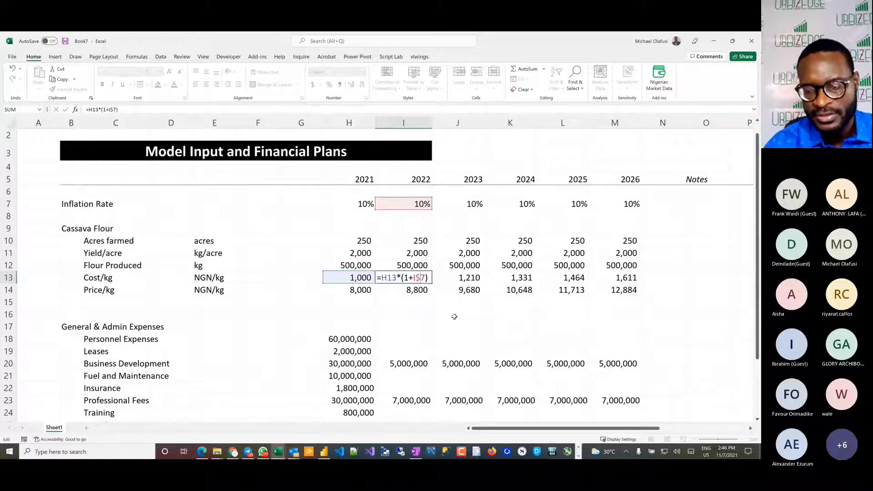
{"action": "key", "text": "Return"}
{"action": "key", "text": "Up"}
{"action": "key", "text": "shift+Right"}
{"action": "key", "text": "shift+Right"}
{"action": "key", "text": "shift+Right"}
{"action": "key", "text": "shift+Right"}
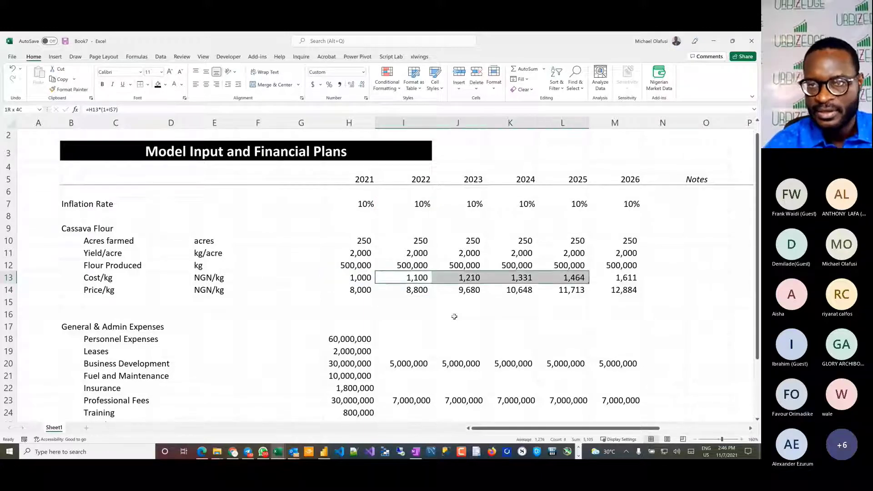
Step: Copy the Cost/kg formulas in I13:M13 to the Price/kg row in I14:M14
{"action": "key", "text": "ctrl+c"}
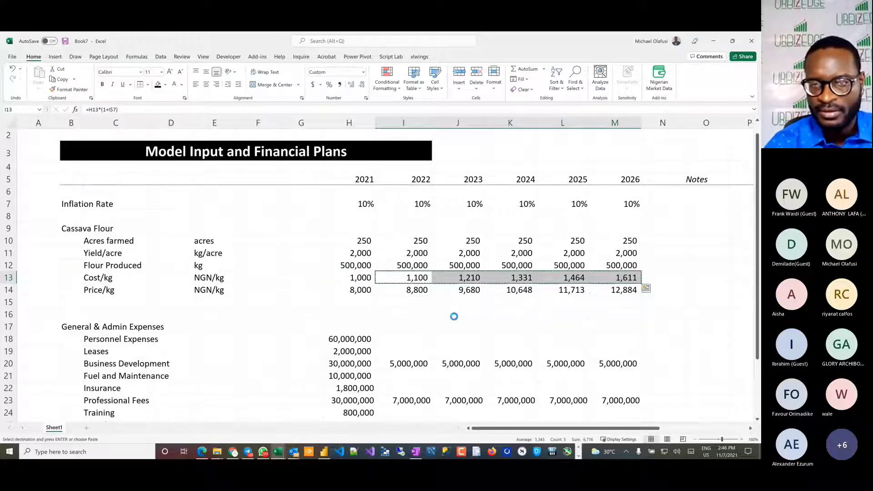
{"action": "key", "text": "Down"}
{"action": "key", "text": "shift+Right"}
{"action": "key", "text": "shift+Right"}
{"action": "key", "text": "shift+Right"}
{"action": "key", "text": "shift+Right"}
{"action": "key", "text": "ctrl+v"}
Step: Paste the inflation formulas into 2022–2026 for all General & Admin expenses except Business Development and Professional Fees (rows 18–19, 21–22 and 24–27)
{"action": "scroll", "coordinate": [433, 317], "scroll_direction": "down", "scroll_amount": 3}
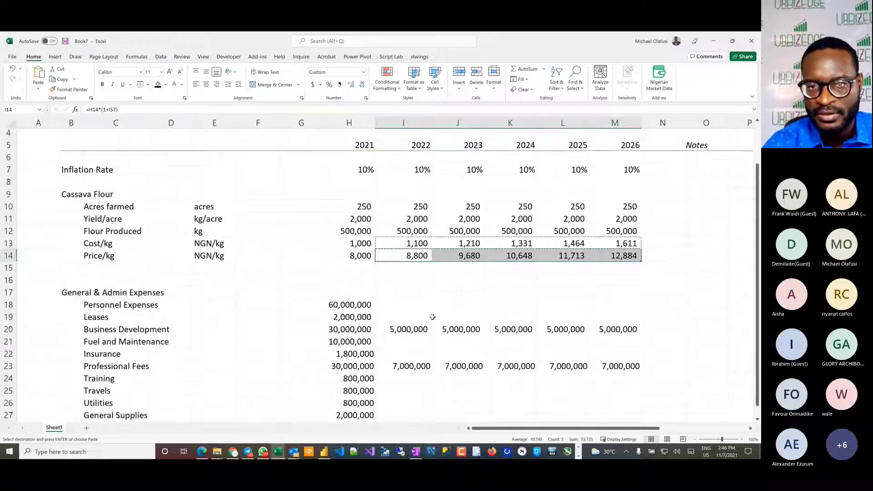
{"action": "left_click_drag", "start_coordinate": [395, 236], "coordinate": [394, 250]}
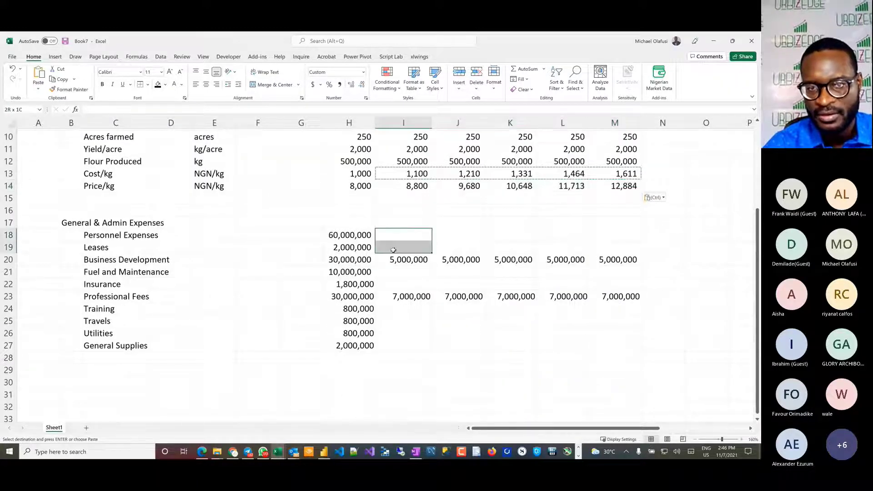
{"action": "left_click", "coordinate": [394, 268], "text": "ctrl"}
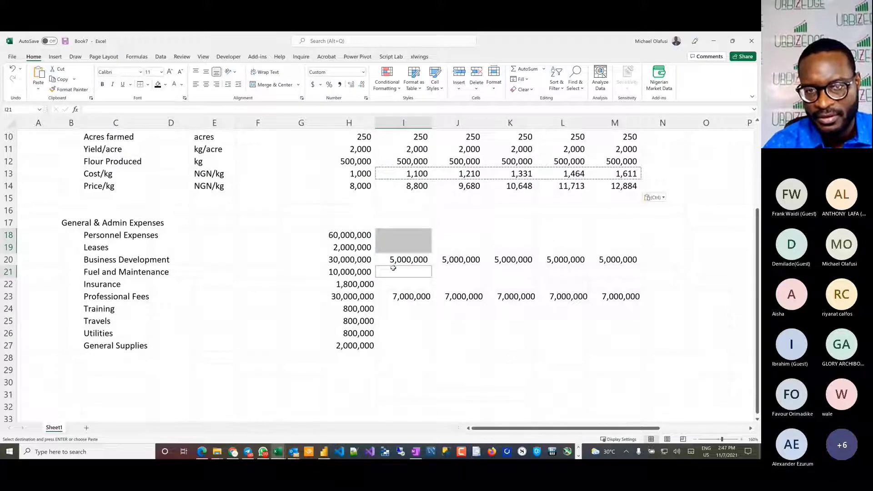
{"action": "left_click_drag", "start_coordinate": [393, 268], "coordinate": [391, 346]}
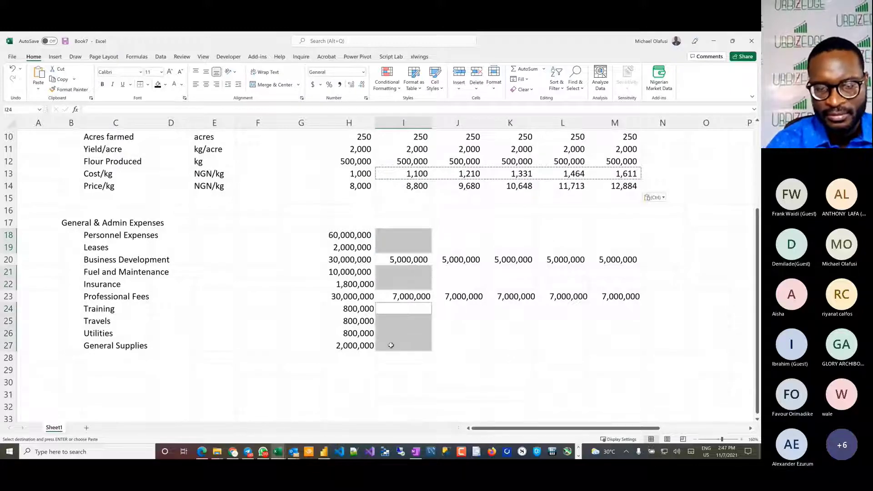
{"action": "key", "text": "ctrl+v"}
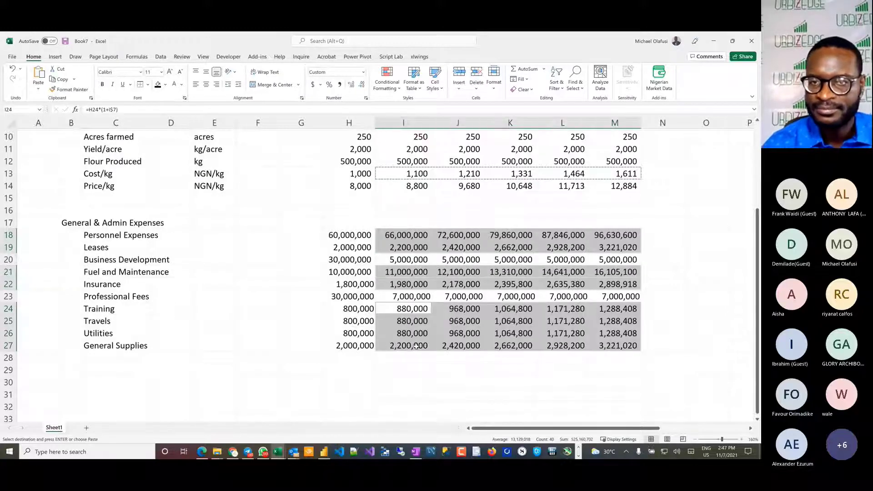
{"action": "left_click", "coordinate": [332, 379]}
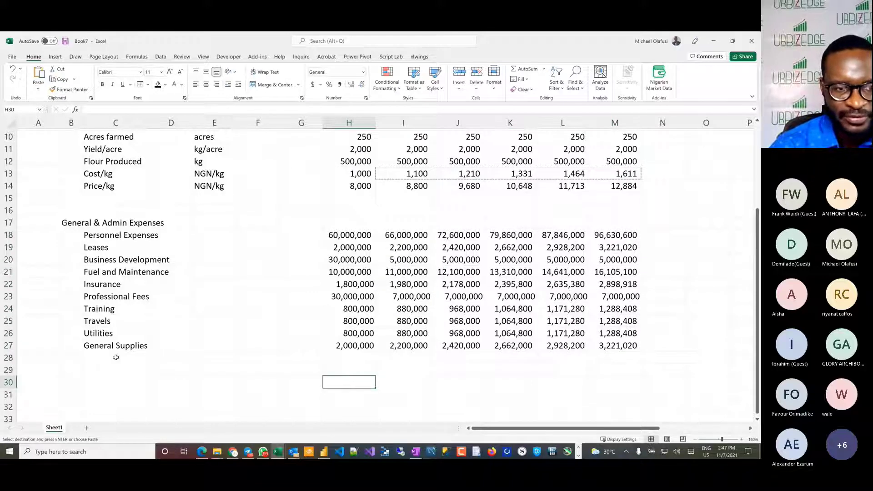
{"action": "left_click", "coordinate": [78, 381]}
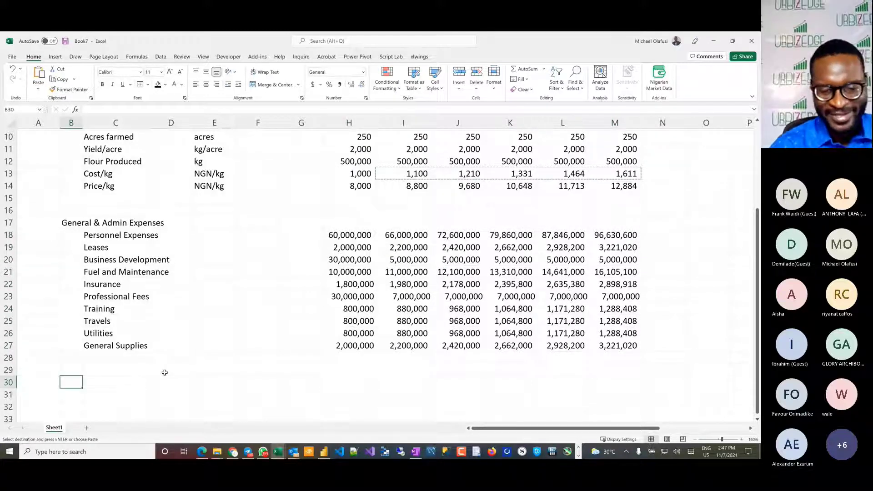
{"action": "key", "text": "super+Tab"}
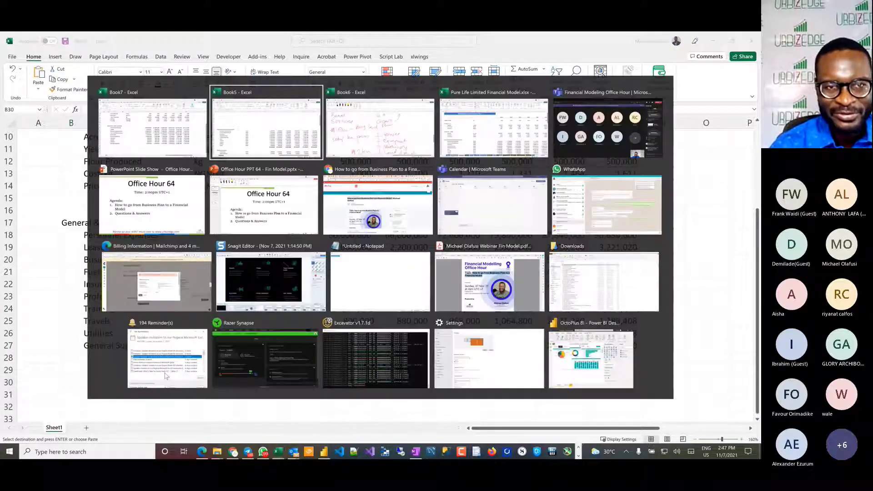
{"action": "key", "text": "Escape"}
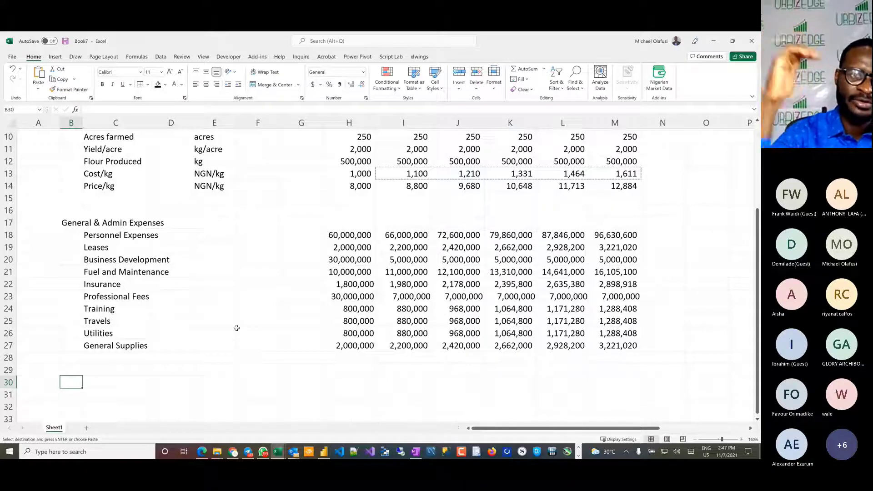
Step: Move the whole Price/kg row above the Cost/kg row so that the two rows swap places
{"action": "scroll", "coordinate": [237, 328], "scroll_direction": "up", "scroll_amount": 3}
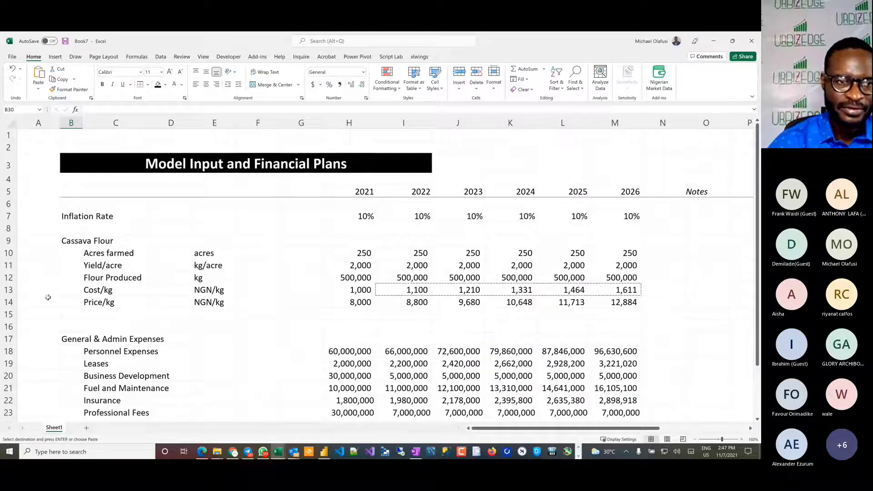
{"action": "left_click", "coordinate": [4, 302]}
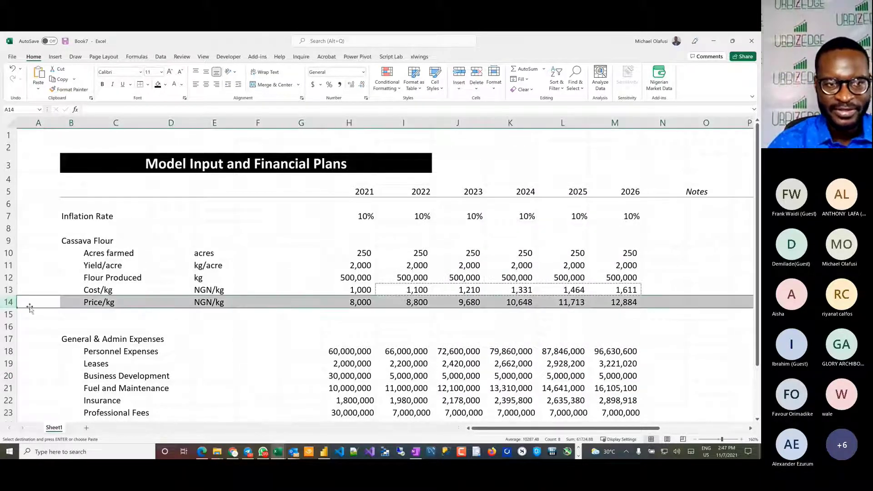
{"action": "left_click_drag", "start_coordinate": [31, 299], "coordinate": [31, 287]}
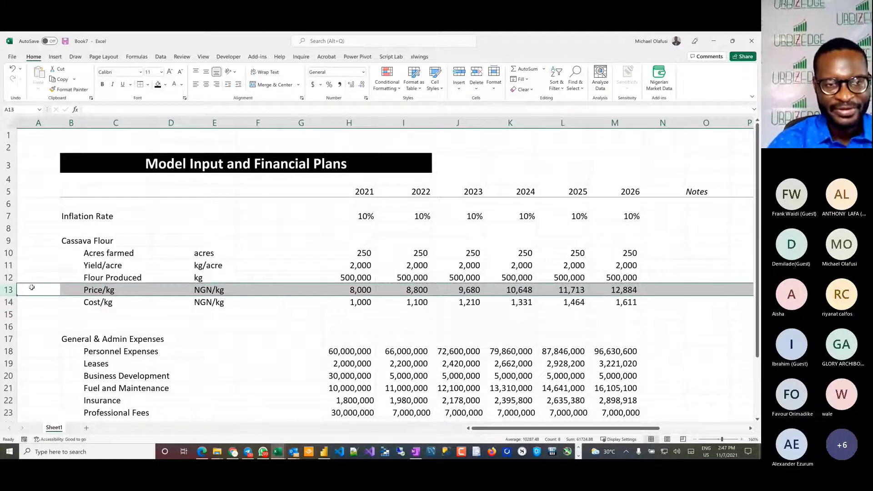
{"action": "left_click", "coordinate": [9, 302]}
{"action": "scroll", "coordinate": [89, 322], "scroll_direction": "down", "scroll_amount": 2}
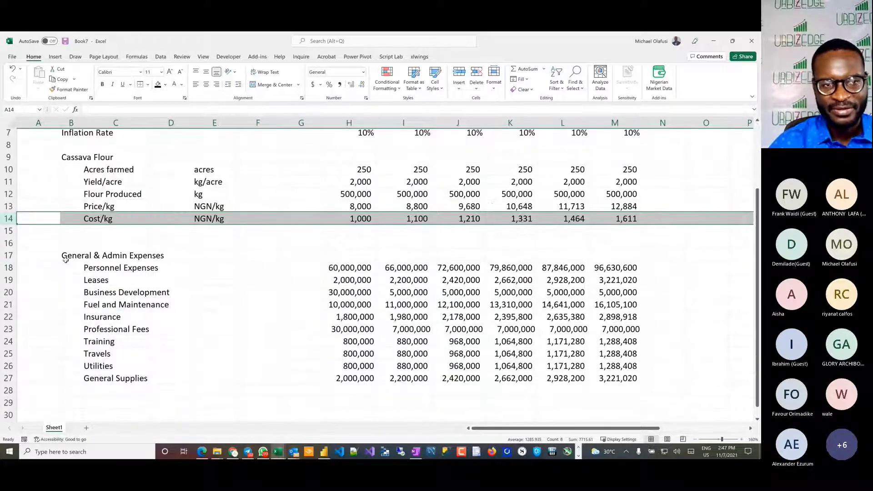
{"action": "left_click_drag", "start_coordinate": [64, 256], "coordinate": [151, 376]}
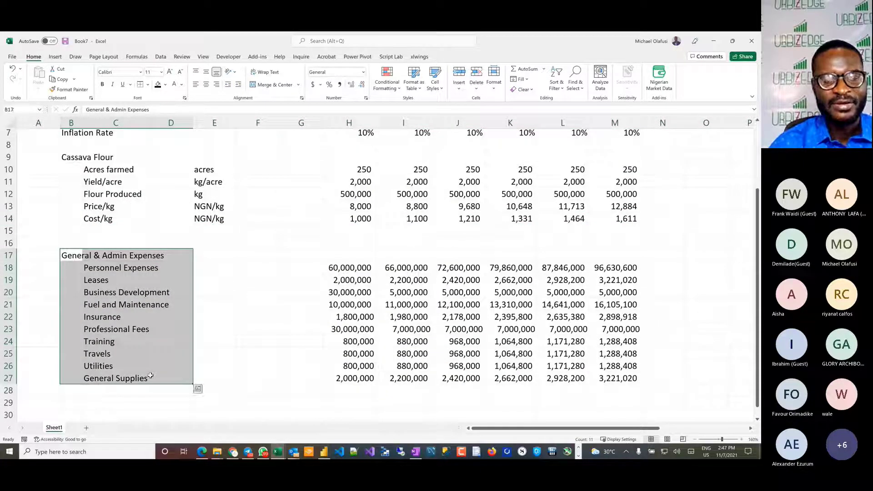
{"action": "scroll", "coordinate": [151, 376], "scroll_direction": "down", "scroll_amount": 2}
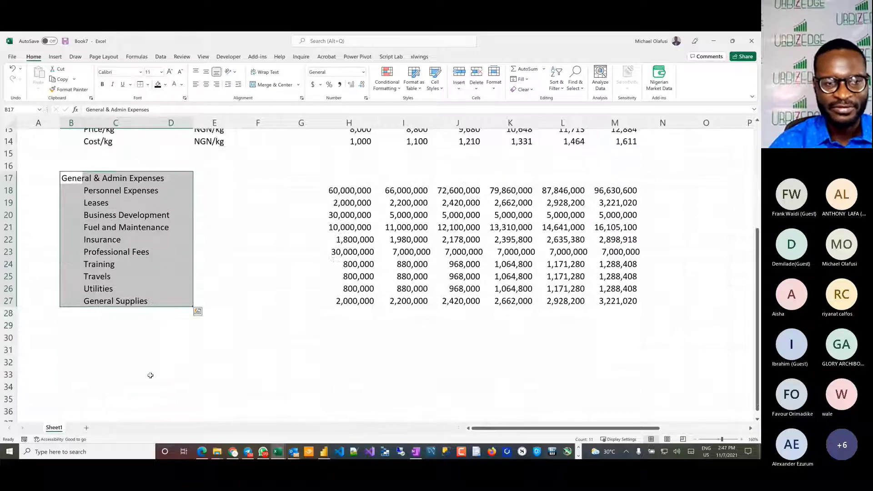
Step: Add the section heading "Marketing & Distribution" in B30, below the General & Admin Expenses block
{"action": "left_click", "coordinate": [70, 326]}
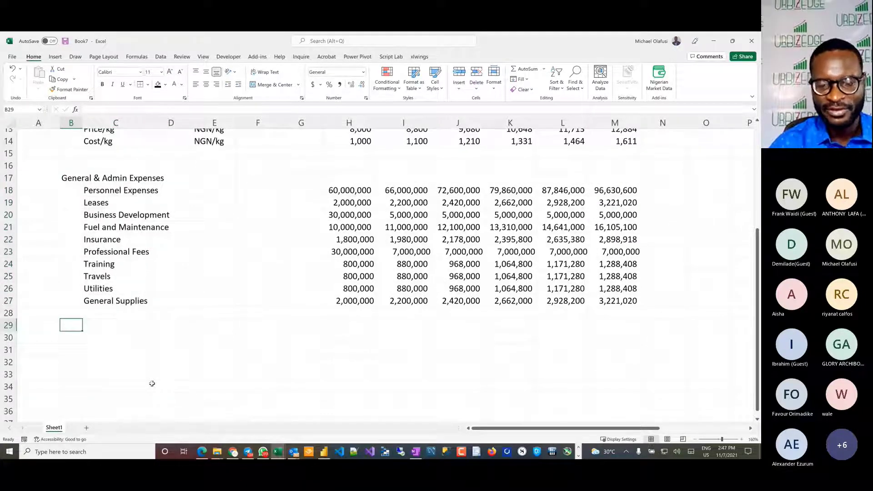
{"action": "key", "text": "Down"}
{"action": "type", "text": "Marke"}
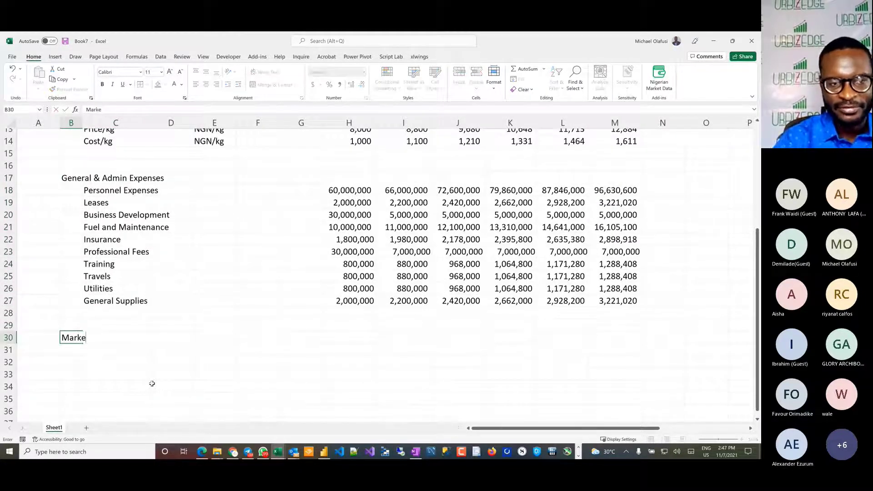
{"action": "type", "text": "ting D"}
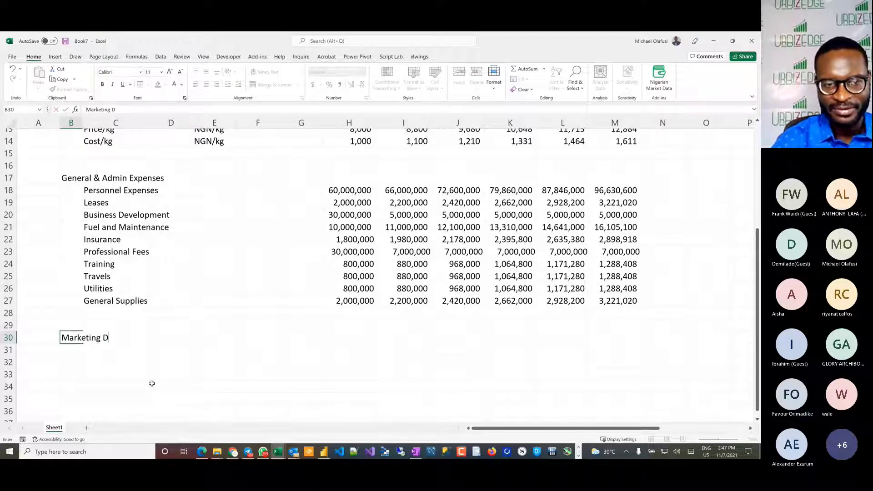
{"action": "type", "text": "istribut"}
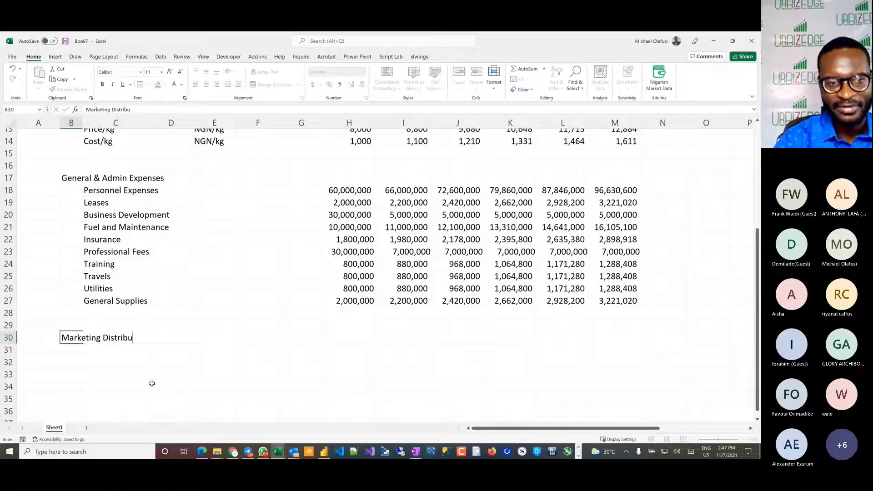
{"action": "key", "text": "BackSpace"}
{"action": "key", "text": "BackSpace"}
{"action": "key", "text": "BackSpace"}
{"action": "key", "text": "BackSpace"}
{"action": "key", "text": "BackSpace"}
{"action": "key", "text": "BackSpace"}
{"action": "key", "text": "BackSpace"}
{"action": "key", "text": "BackSpace"}
{"action": "key", "text": "BackSpace"}
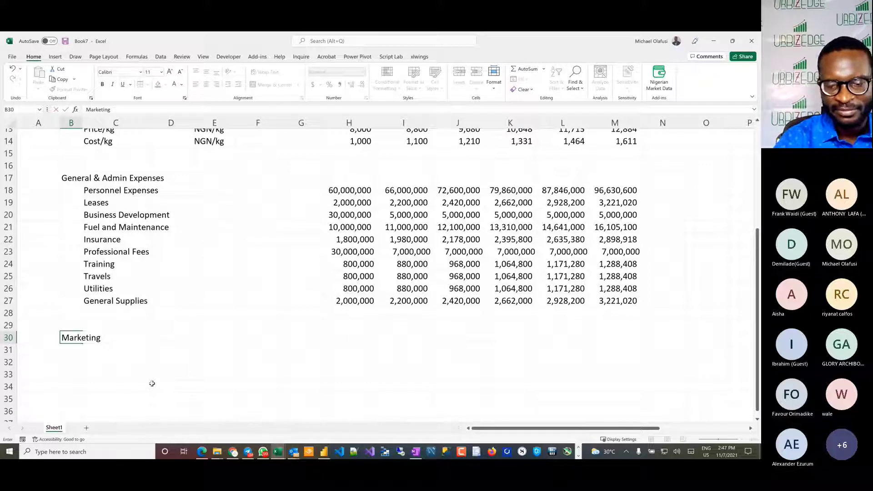
{"action": "type", "text": "& D"}
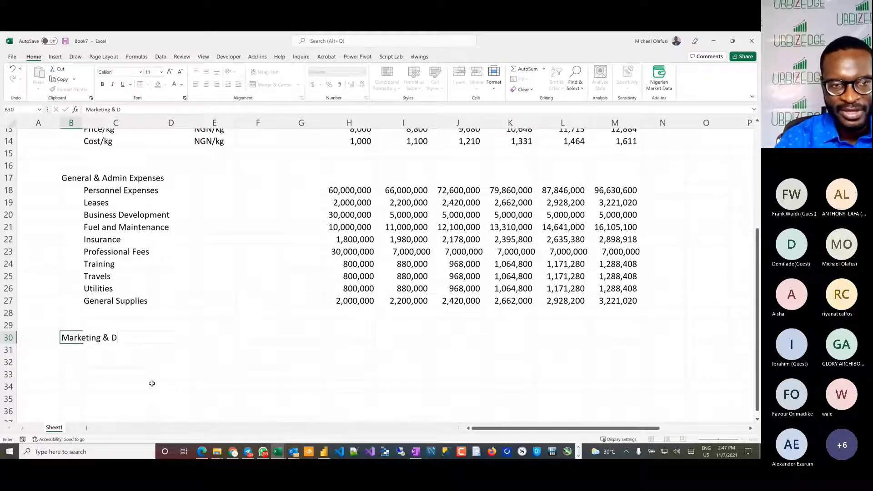
{"action": "type", "text": "istribu"}
{"action": "key", "text": "BackSpace"}
{"action": "key", "text": "BackSpace"}
{"action": "key", "text": "BackSpace"}
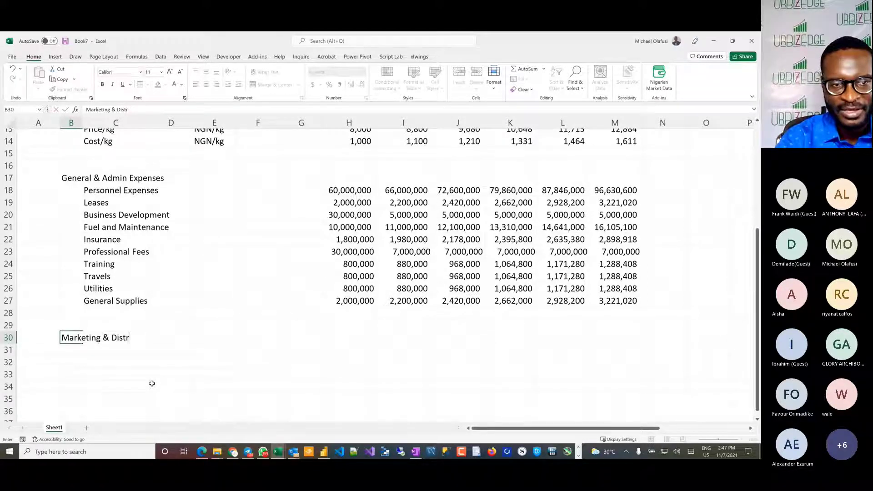
{"action": "type", "text": "ibution"}
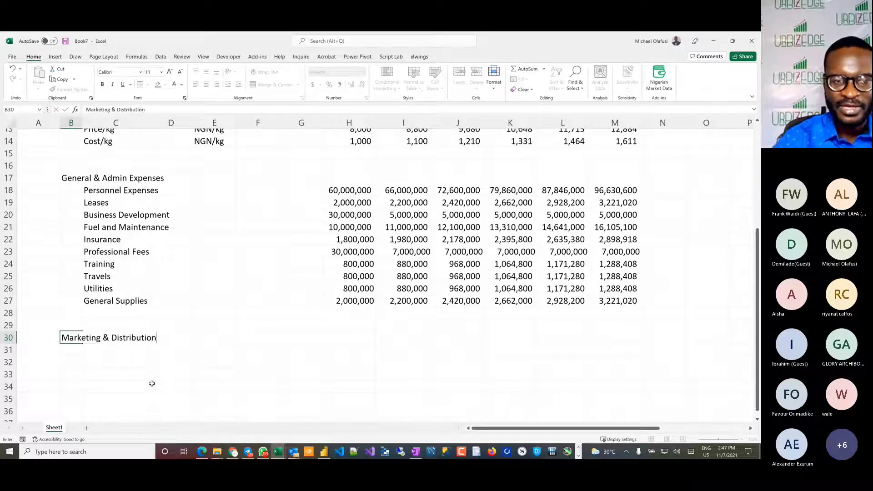
{"action": "key", "text": "Return"}
Step: Enter the line items "Advertising" in C31 and "Public Relations" in C32 under the Marketing & Distribution heading
{"action": "key", "text": "Right"}
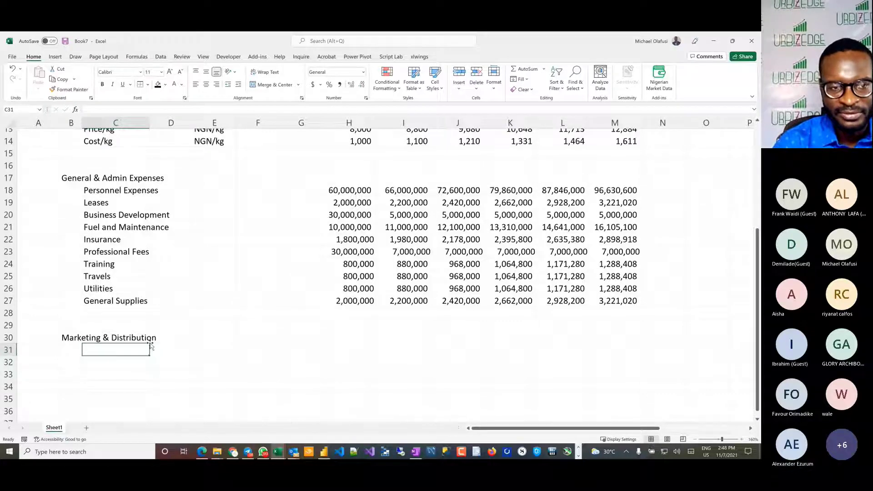
{"action": "scroll", "coordinate": [149, 345], "scroll_direction": "down", "scroll_amount": 1}
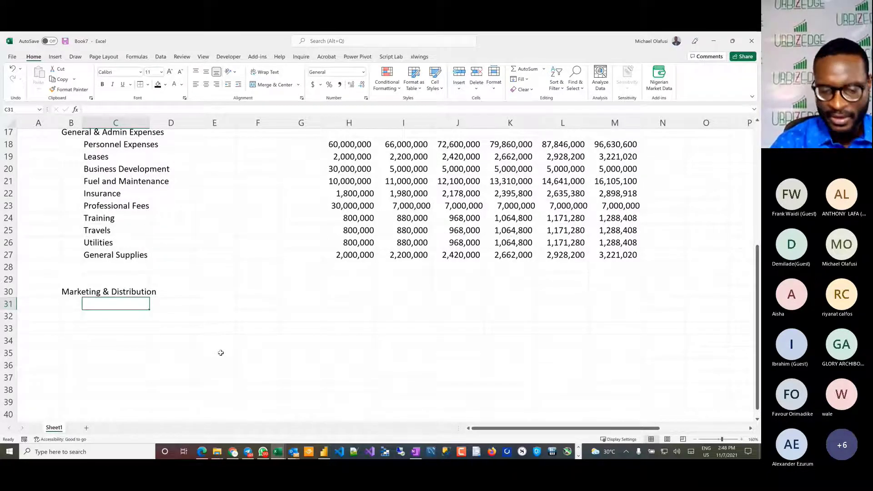
{"action": "type", "text": "Advertising"}
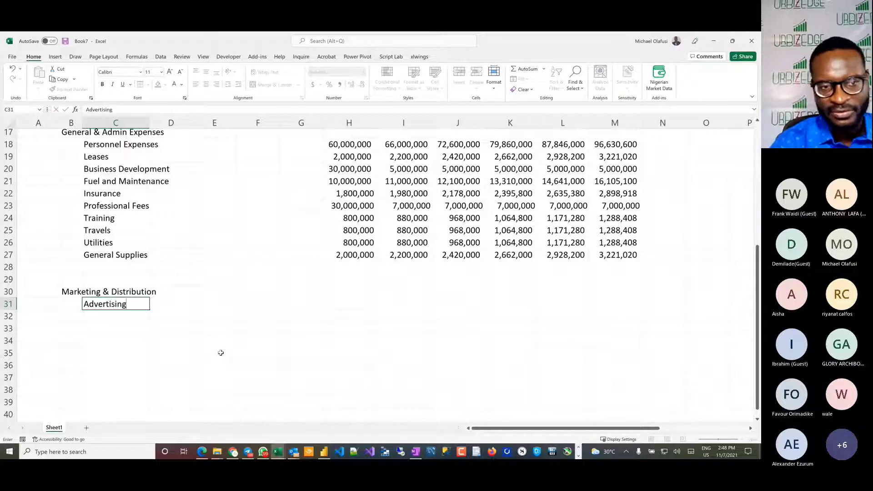
{"action": "key", "text": "Return"}
{"action": "key", "text": "Return"}
{"action": "key", "text": "Up"}
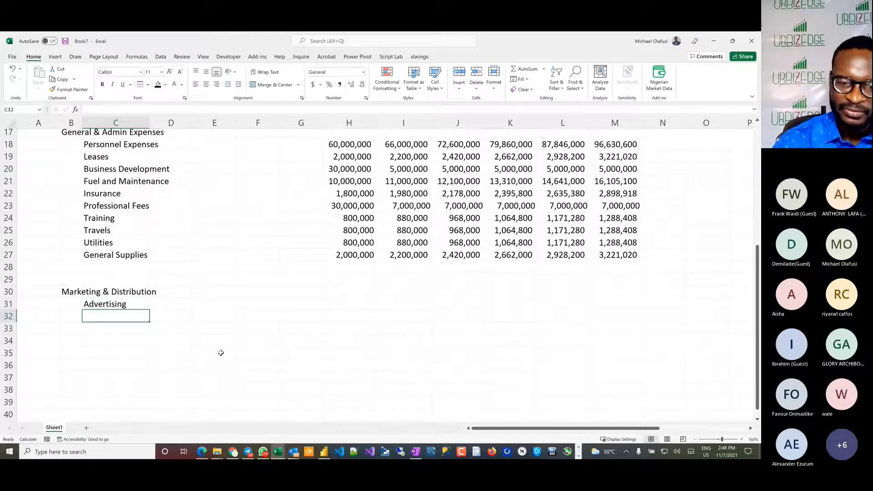
{"action": "type", "text": "Public "}
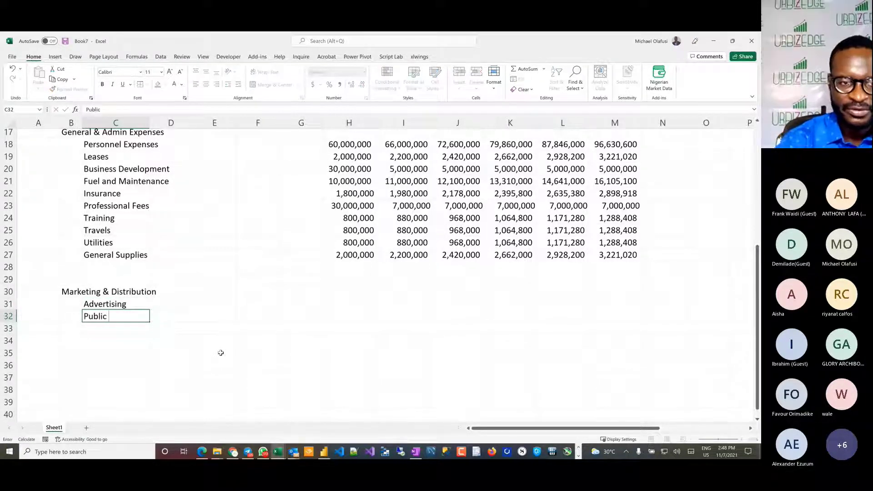
{"action": "type", "text": "Relations"}
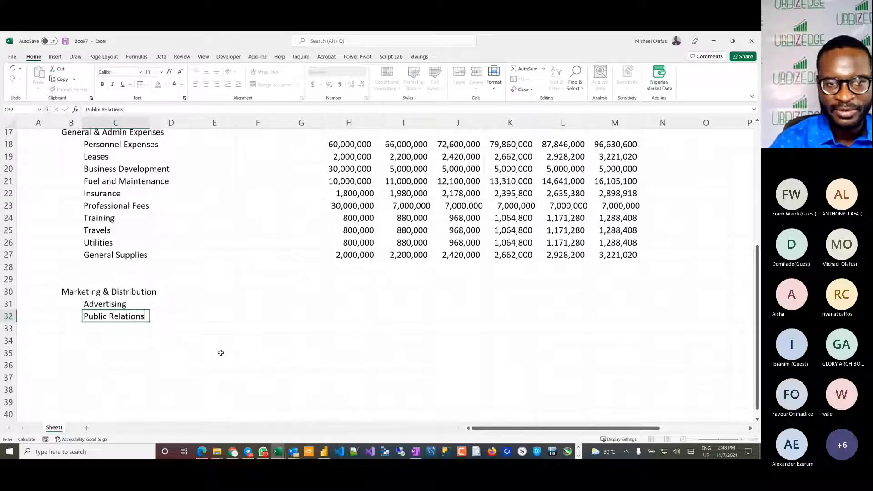
{"action": "key", "text": "Return"}
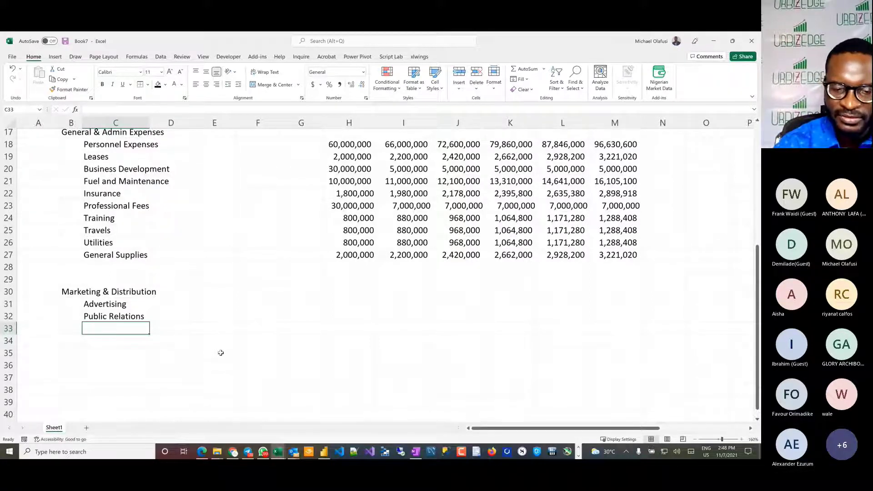
{"action": "type", "text": "Eve"}
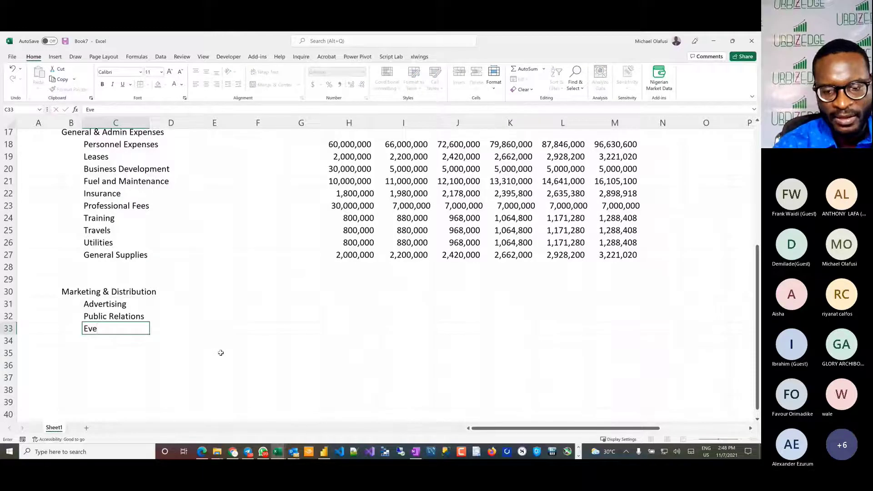
{"action": "key", "text": "BackSpace"}
{"action": "key", "text": "BackSpace"}
{"action": "key", "text": "BackSpace"}
{"action": "type", "text": "Event S"}
{"action": "key", "text": "BackSpace"}
{"action": "key", "text": "BackSpace"}
{"action": "key", "text": "BackSpace"}
{"action": "key", "text": "BackSpace"}
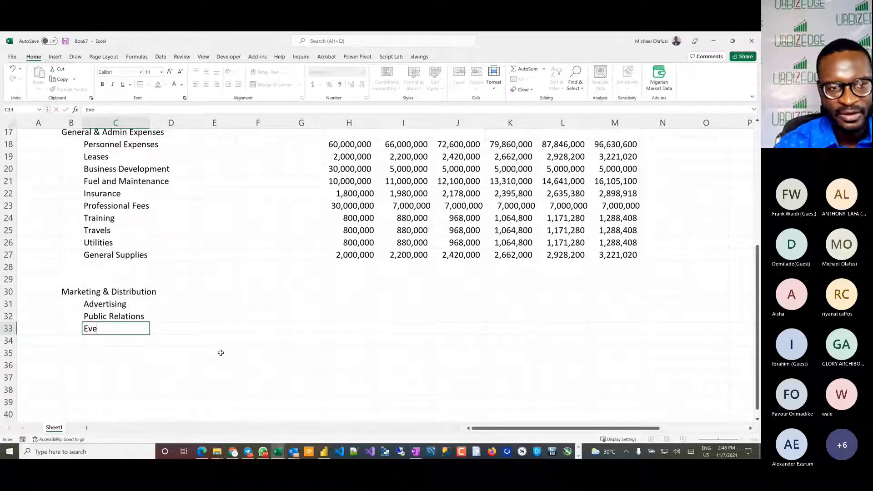
{"action": "key", "text": "BackSpace"}
{"action": "key", "text": "BackSpace"}
{"action": "key", "text": "BackSpace"}
Step: Enter "Trade Fairs/Exhibitions" in C33 as the third Marketing & Distribution line item
{"action": "type", "text": "Trade "}
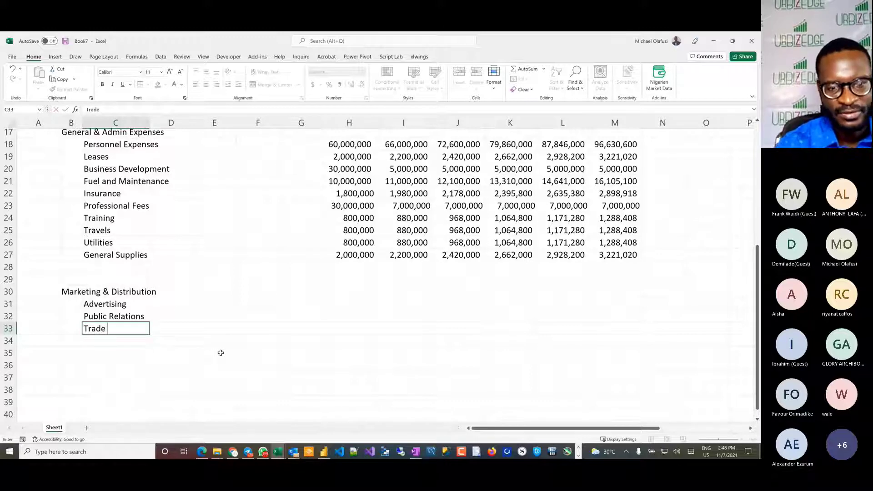
{"action": "type", "text": "Fairs?"}
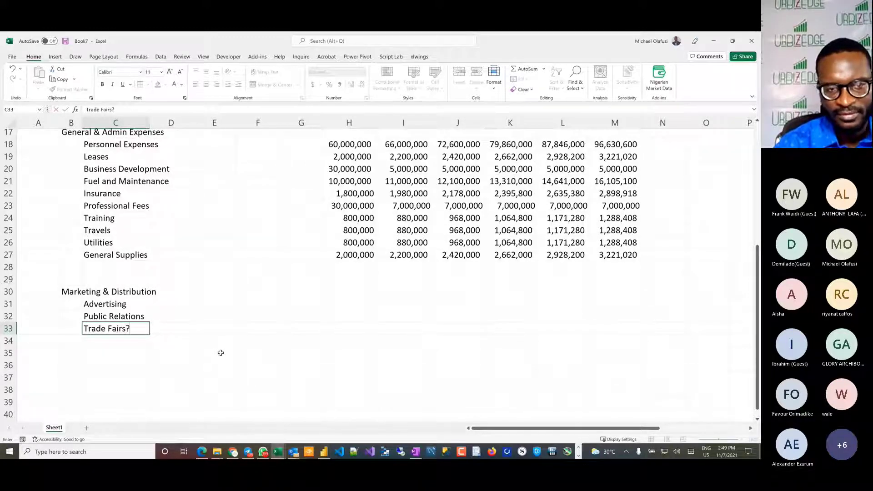
{"action": "key", "text": "BackSpace"}
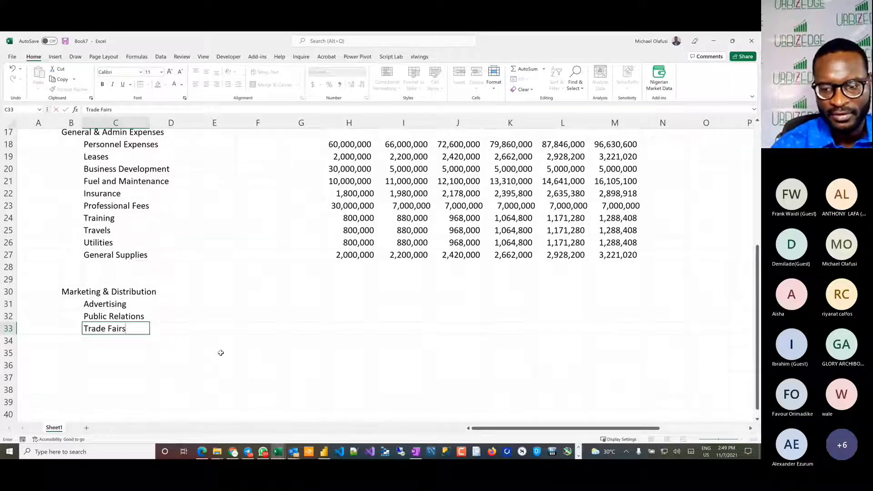
{"action": "type", "text": "/Exhibi"}
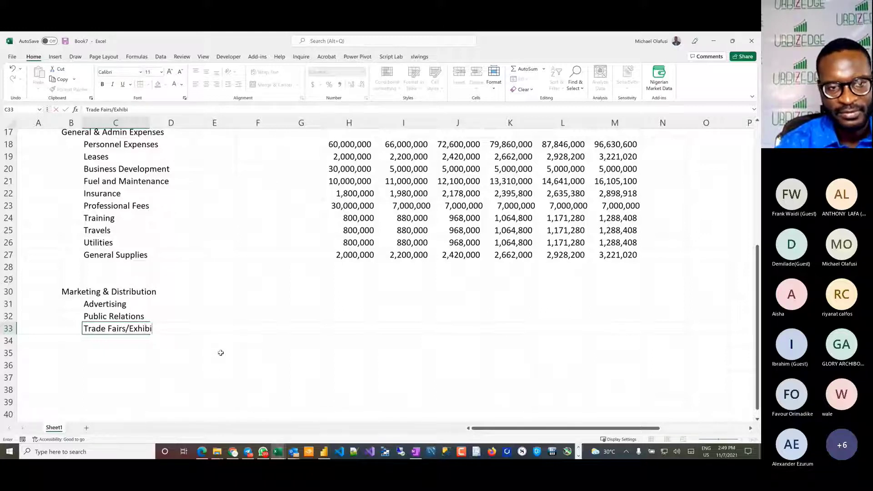
{"action": "type", "text": "tions"}
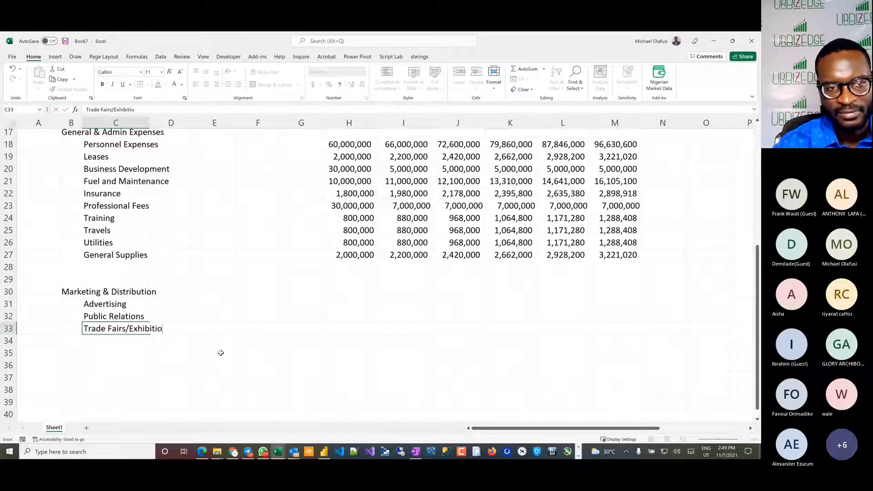
{"action": "key", "text": "ctrl+Return"}
{"action": "key", "text": "Return"}
Step: Fill the Advertising row in H31:M31 with 1,000,000 for every year
{"action": "left_click_drag", "start_coordinate": [337, 304], "coordinate": [612, 303]}
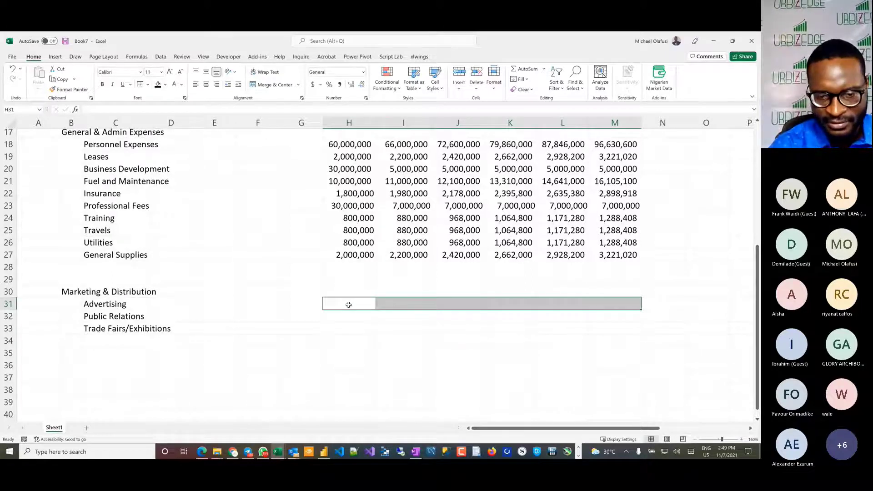
{"action": "type", "text": "1"}
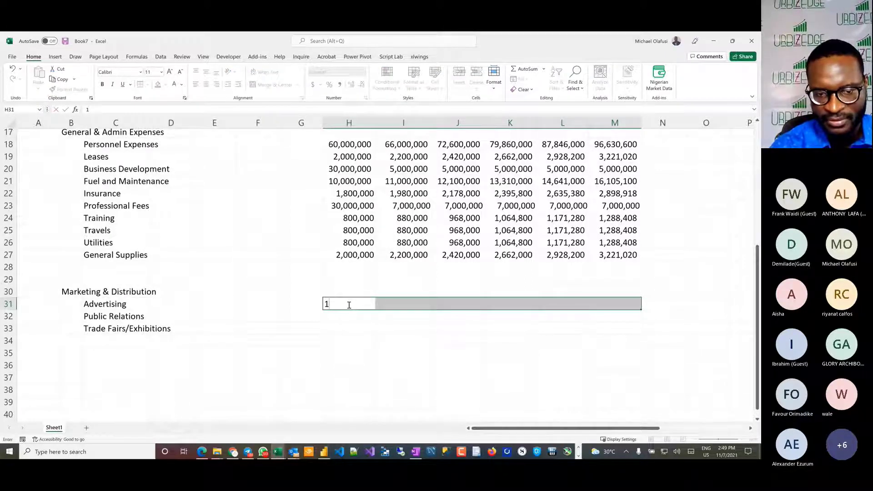
{"action": "type", "text": ",000,000"}
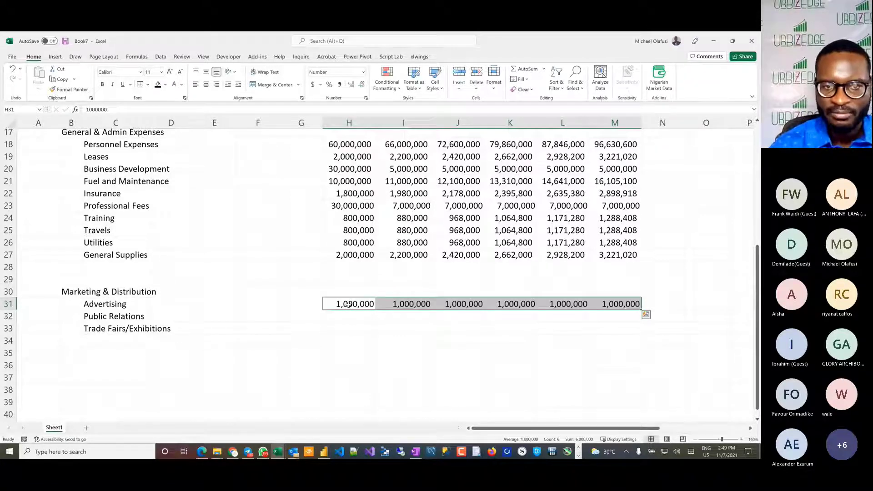
Step: Fill the Public Relations row in H32:M32 with 5,000,000 for every year
{"action": "key", "text": "Down"}
{"action": "key", "text": "shift+Right"}
{"action": "key", "text": "shift+Right"}
{"action": "key", "text": "shift+Right"}
{"action": "key", "text": "shift+Right"}
{"action": "key", "text": "shift+Right"}
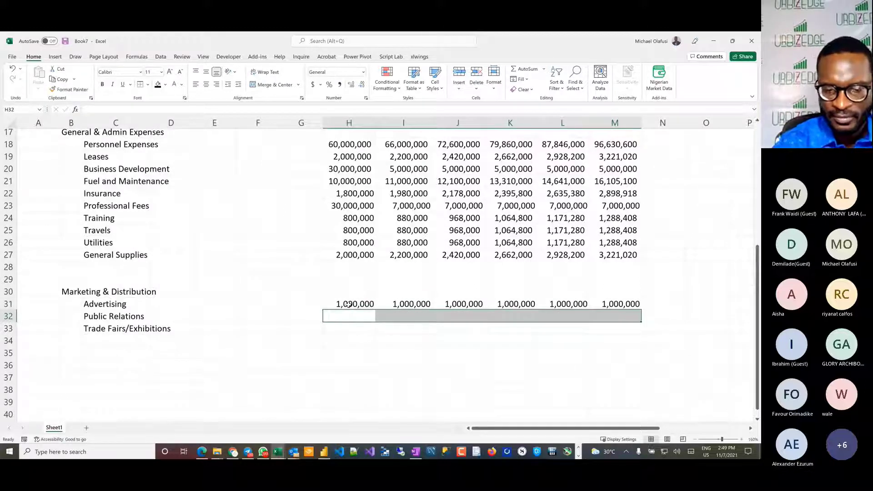
{"action": "type", "text": "5000"}
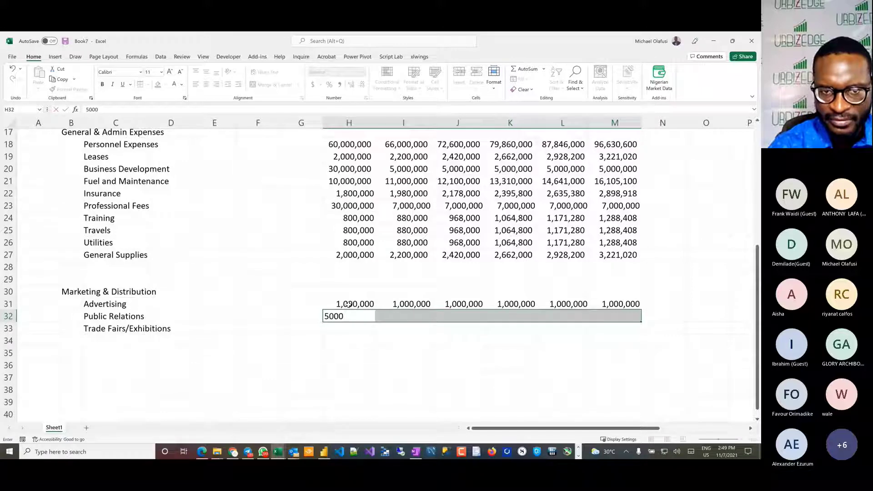
{"action": "type", "text": ","}
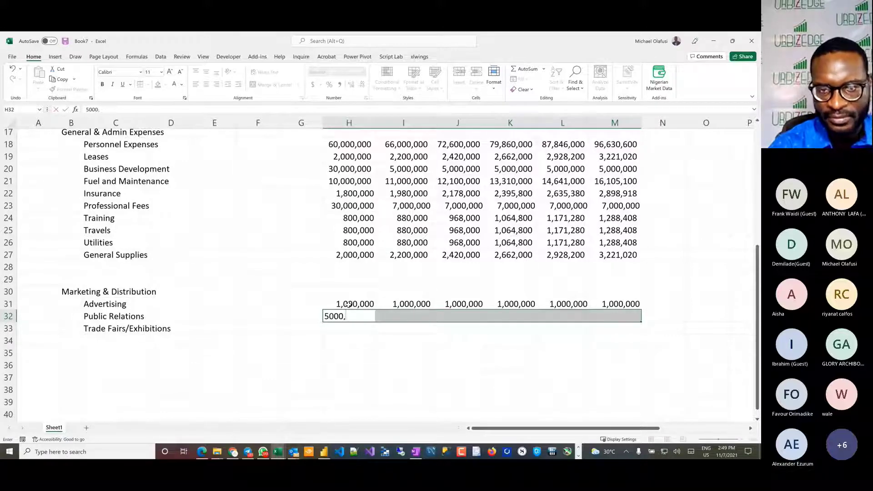
{"action": "type", "text": "000"}
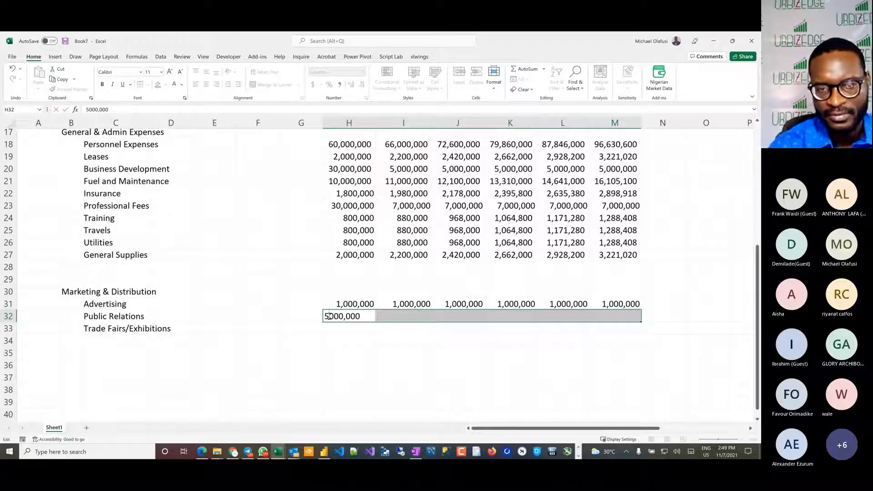
{"action": "key", "text": "ctrl+Return"}
Step: Fill the Trade Fairs/Exhibitions row in H33:M33 with 4,000,000 for every year
{"action": "left_click", "coordinate": [343, 329]}
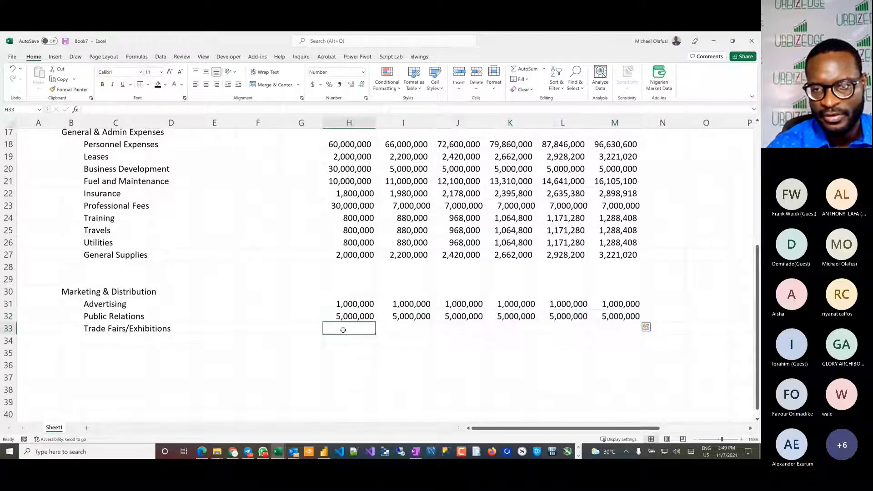
{"action": "left_click_drag", "start_coordinate": [343, 330], "coordinate": [614, 329]}
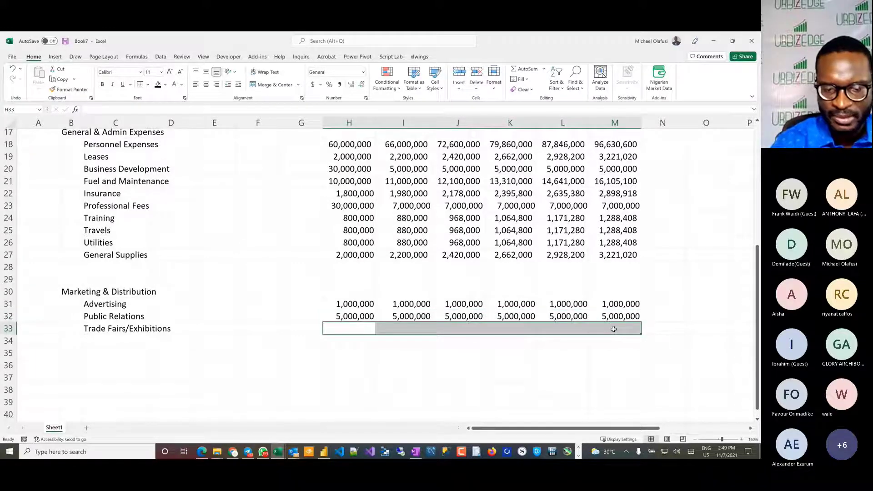
{"action": "type", "text": "4,---"}
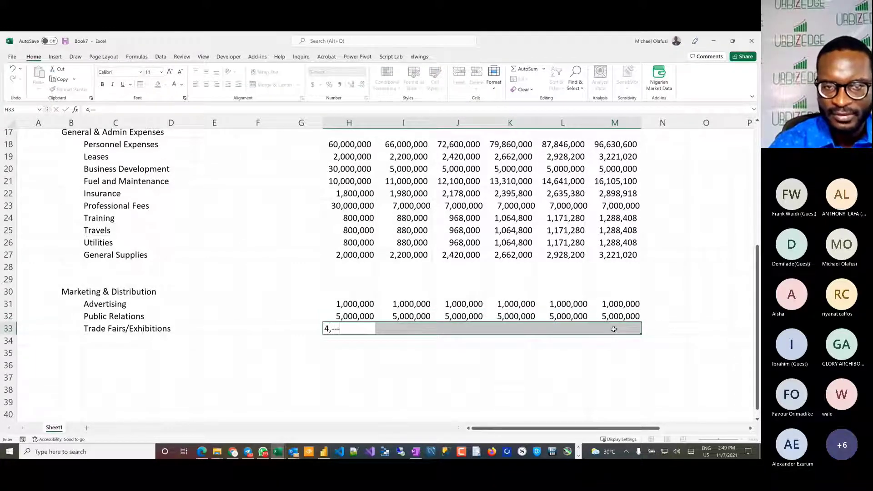
{"action": "key", "text": "BackSpace"}
{"action": "key", "text": "BackSpace"}
{"action": "key", "text": "BackSpace"}
{"action": "type", "text": "000,000"}
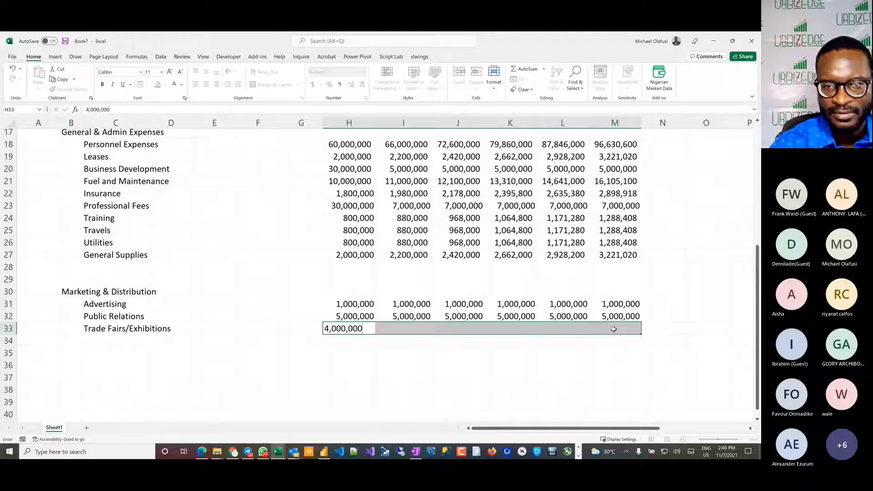
{"action": "key", "text": "ctrl+Return"}
{"action": "left_click", "coordinate": [413, 359]}
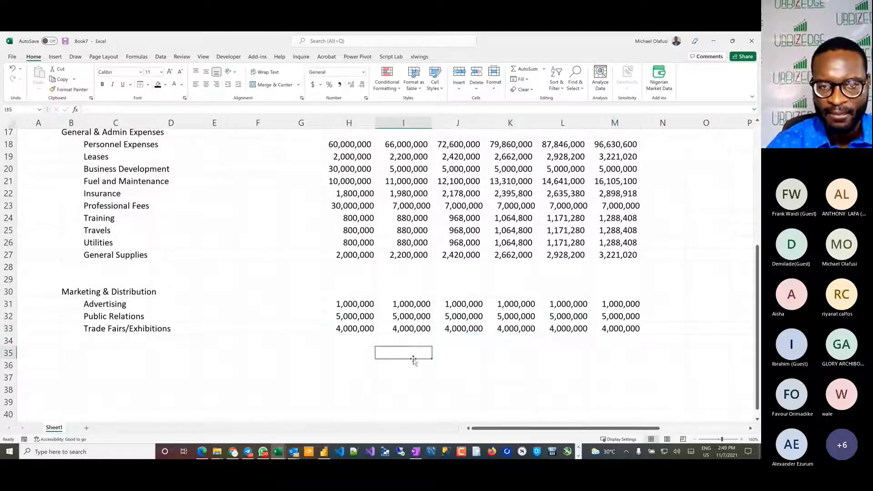
{"action": "scroll", "coordinate": [137, 338], "scroll_direction": "down", "scroll_amount": 2}
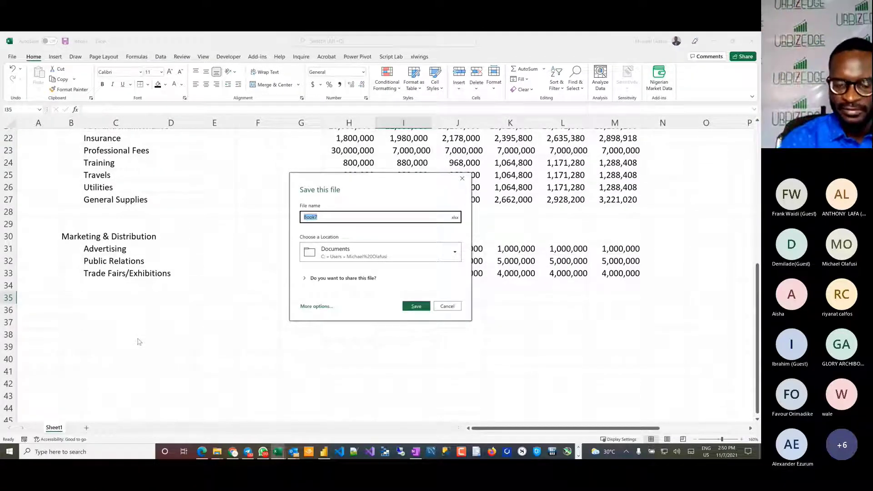
Step: Save the workbook in Documents as "Fin Model Office Hour 64"
{"action": "type", "text": "Fin Model"}
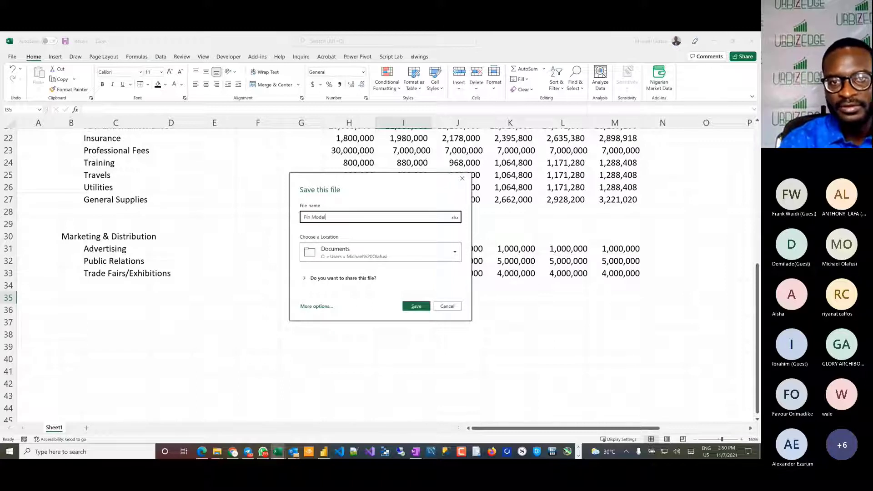
{"action": "type", "text": " Office Ho"}
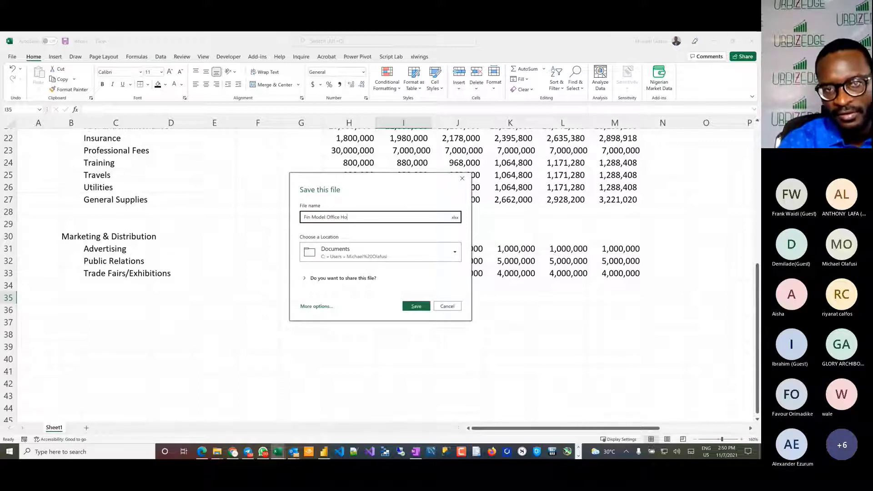
{"action": "type", "text": "ur 6"}
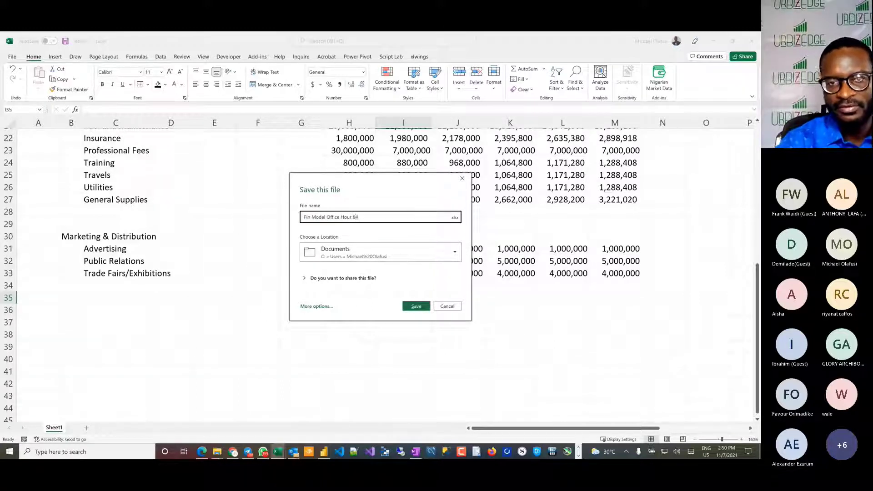
{"action": "type", "text": "4"}
{"action": "key", "text": "Return"}
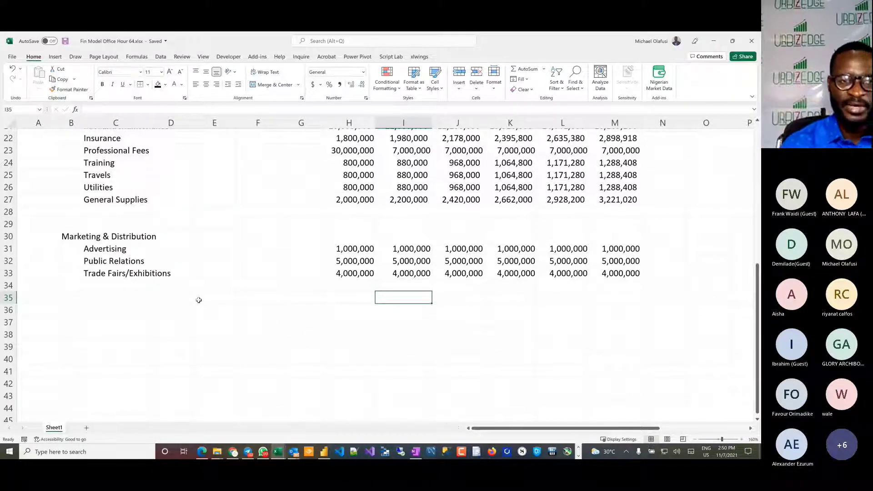
Step: Enter an "R&D" section heading in B36 and an "R&D" line item in C37
{"action": "left_click", "coordinate": [72, 308]}
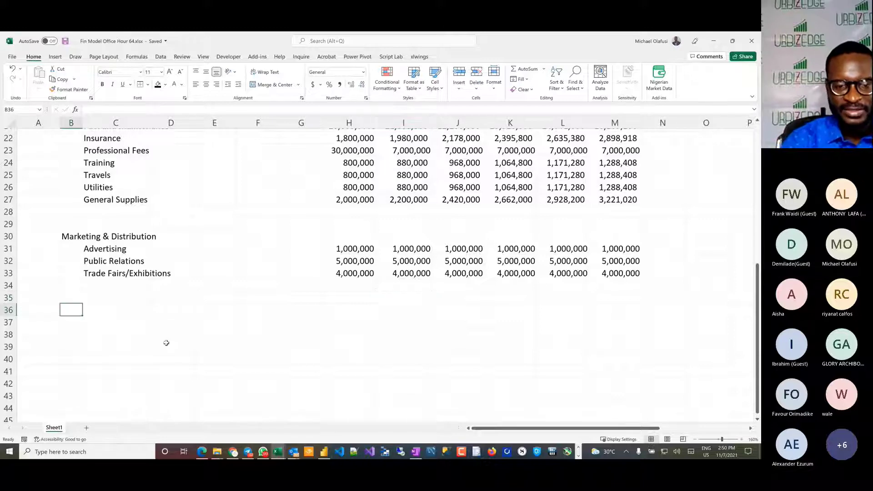
{"action": "type", "text": "R&D"}
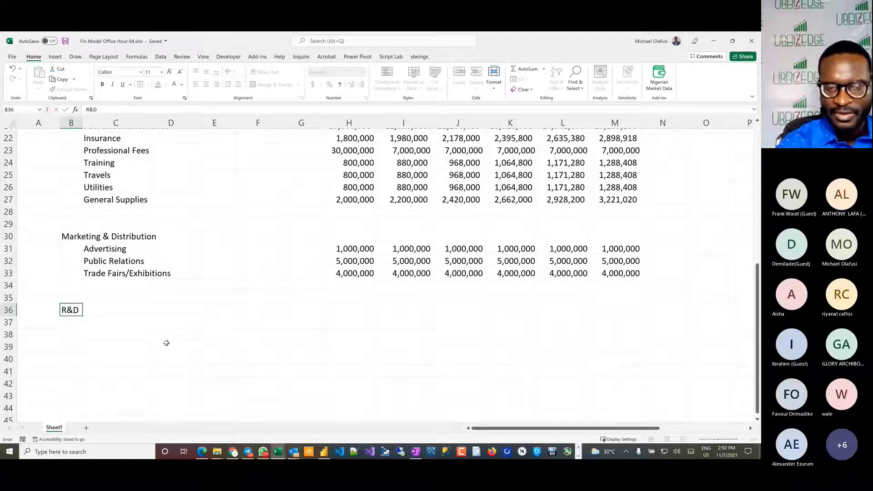
{"action": "key", "text": "Return"}
{"action": "key", "text": "Right"}
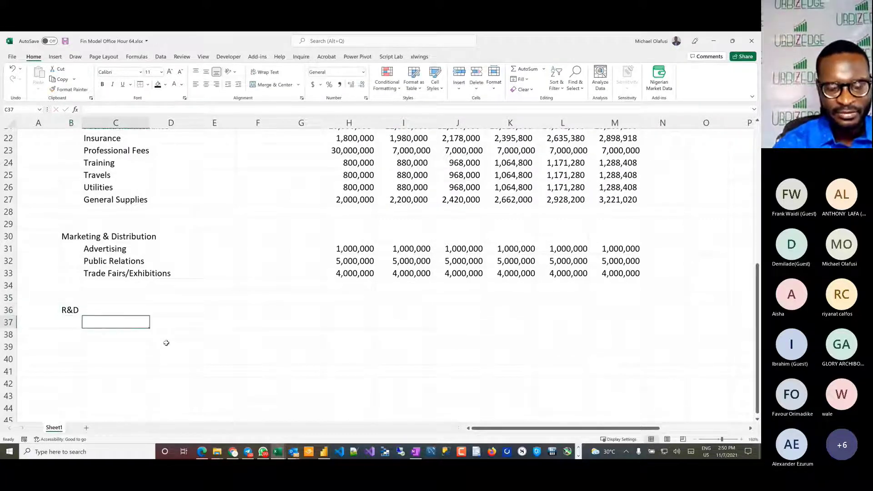
{"action": "type", "text": "R"}
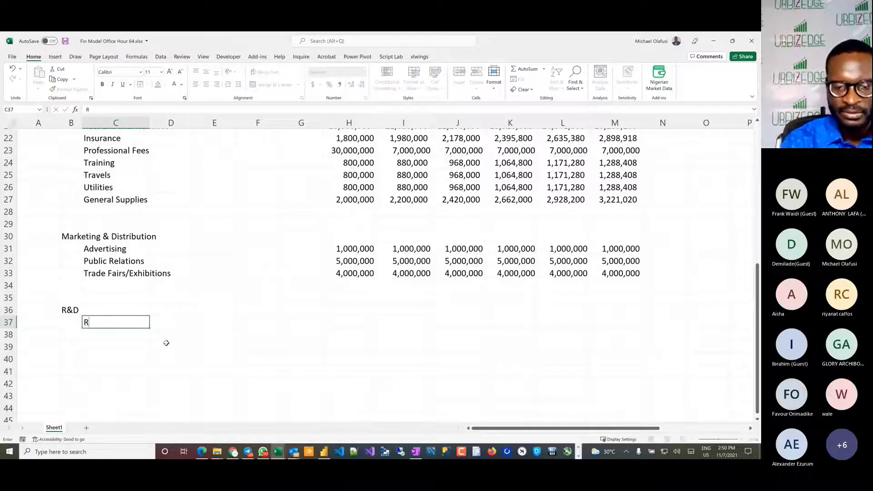
{"action": "type", "text": "&D"}
{"action": "key", "text": "Right"}
{"action": "key", "text": "Right"}
{"action": "key", "text": "Right"}
{"action": "key", "text": "Right"}
{"action": "key", "text": "Right"}
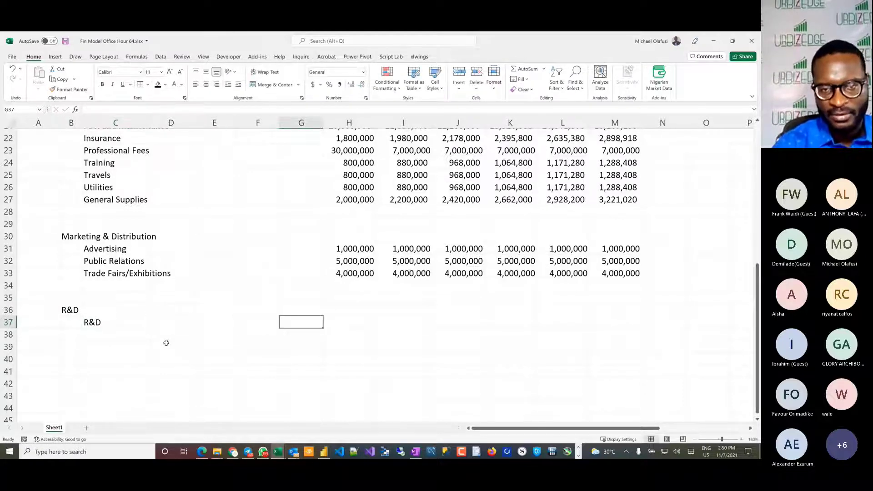
Step: Fill the R&D row in H37:M37 with 0 for every year and apply the comma number style
{"action": "key", "text": "shift+Right"}
{"action": "key", "text": "shift+Right"}
{"action": "key", "text": "shift+Right"}
{"action": "key", "text": "shift+Right"}
{"action": "key", "text": "shift+Right"}
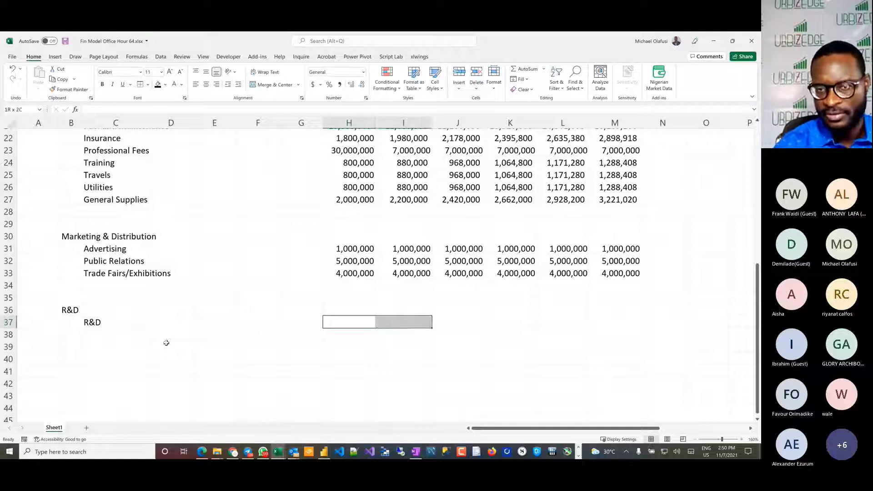
{"action": "type", "text": "0"}
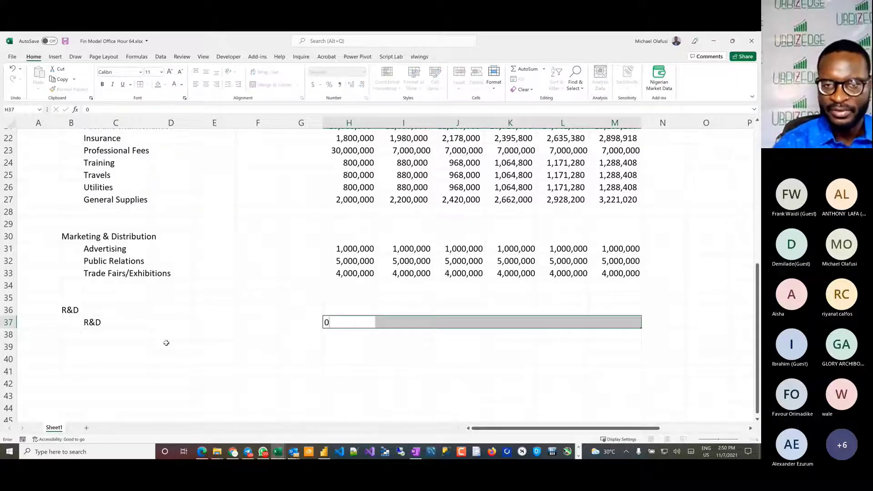
{"action": "key", "text": "ctrl+Return"}
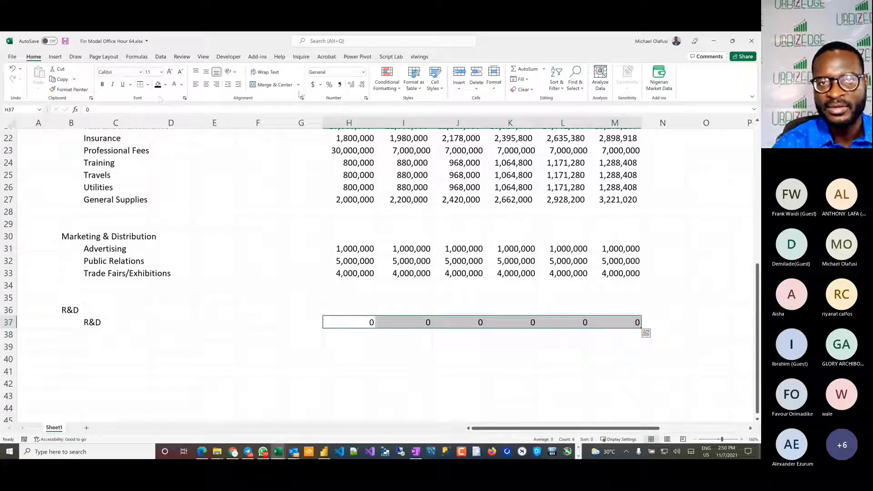
{"action": "left_click", "coordinate": [340, 86]}
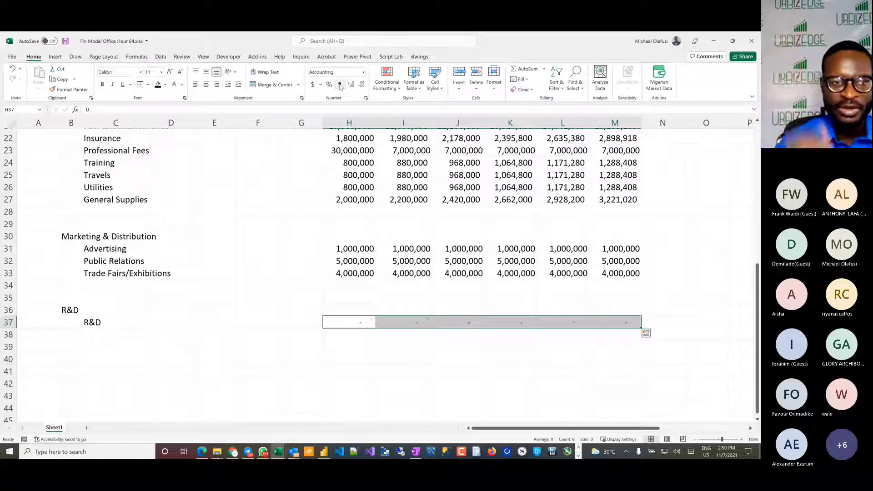
Step: Enter the section heading "Loans: BOI" in B40
{"action": "left_click", "coordinate": [69, 348]}
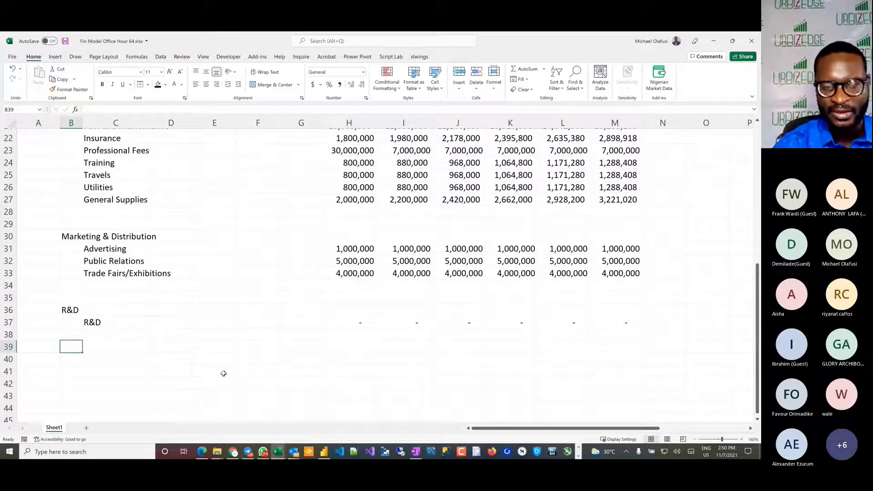
{"action": "left_click", "coordinate": [68, 360]}
{"action": "left_click", "coordinate": [78, 348]}
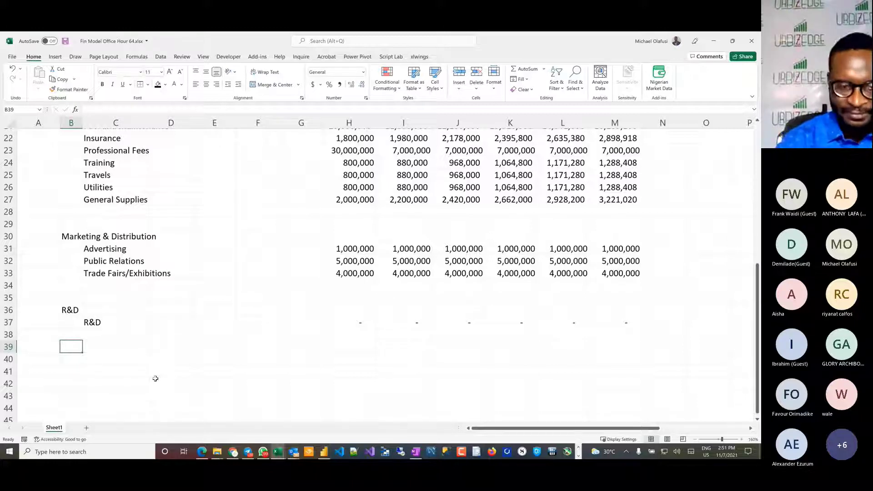
{"action": "key", "text": "Down"}
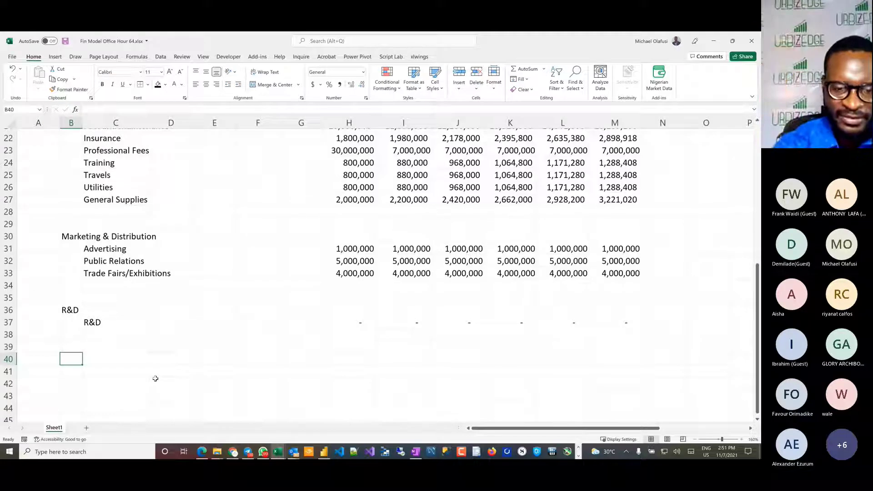
{"action": "type", "text": "Debt:"}
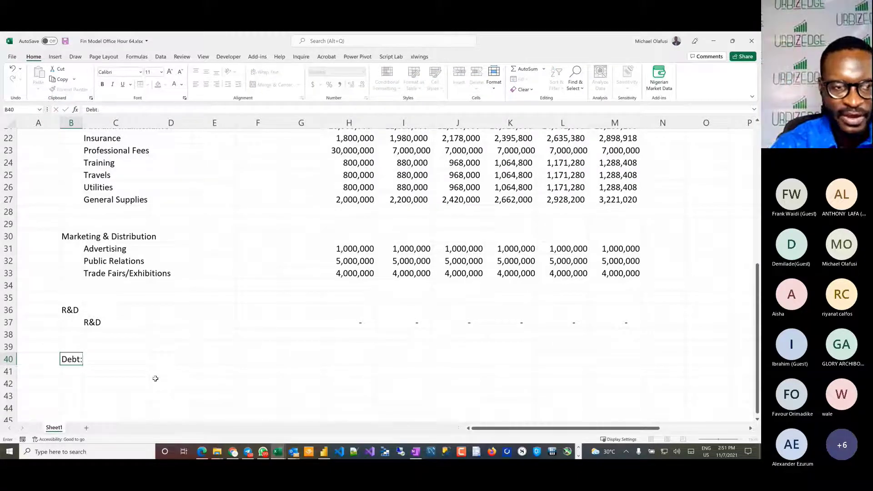
{"action": "key", "text": "BackSpace"}
{"action": "key", "text": "BackSpace"}
{"action": "key", "text": "BackSpace"}
{"action": "key", "text": "BackSpace"}
{"action": "type", "text": "Loans:"}
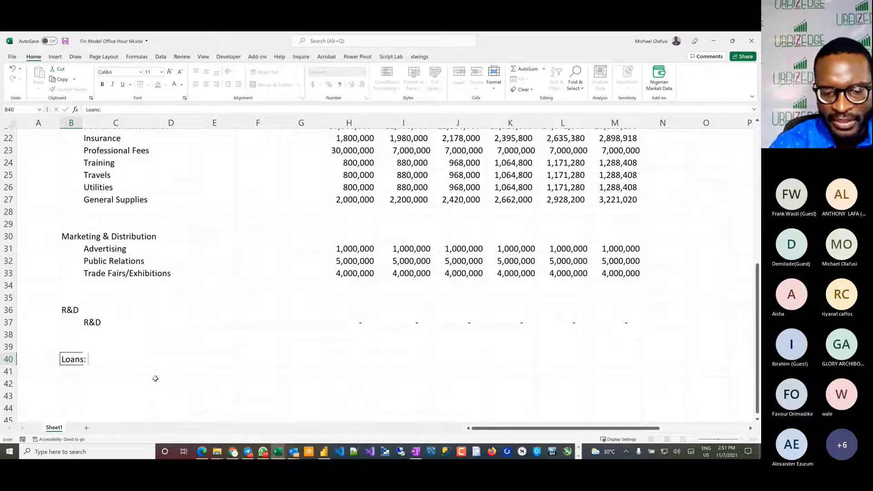
{"action": "type", "text": " BOI"}
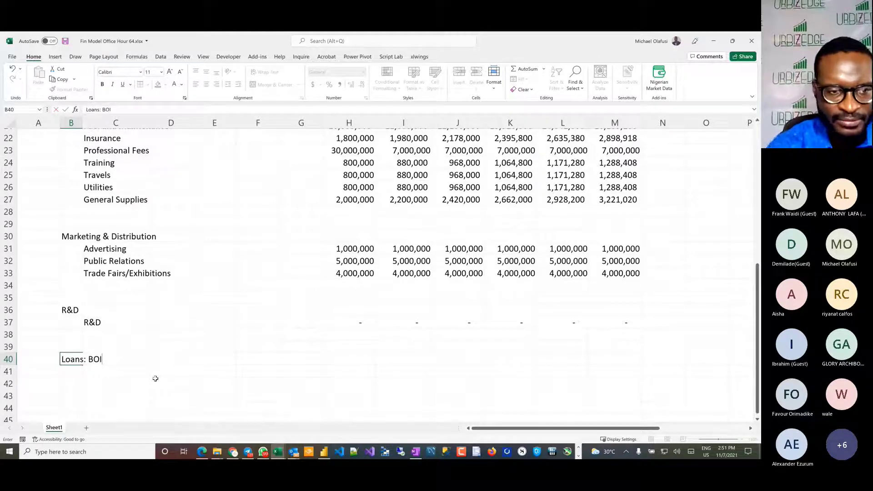
{"action": "key", "text": "Return"}
Step: Enter "Loan Opening Value" in C41 as the first line item of the loan section
{"action": "key", "text": "Right"}
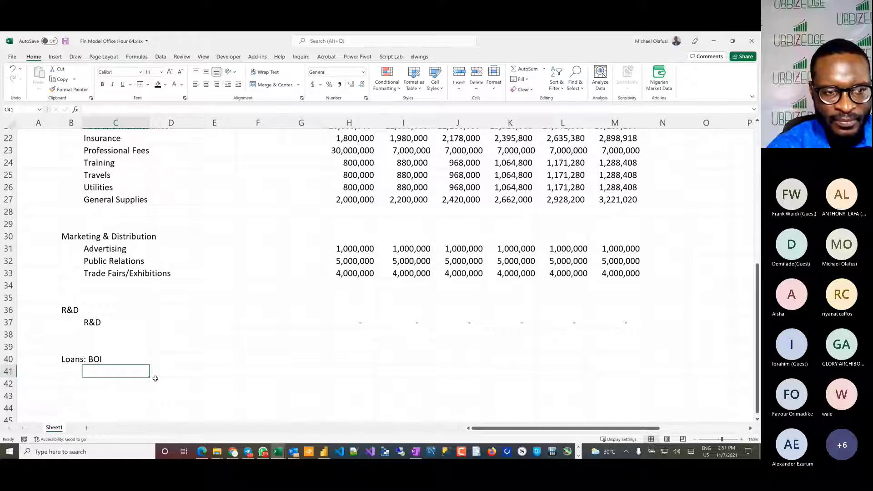
{"action": "type", "text": "Loan "}
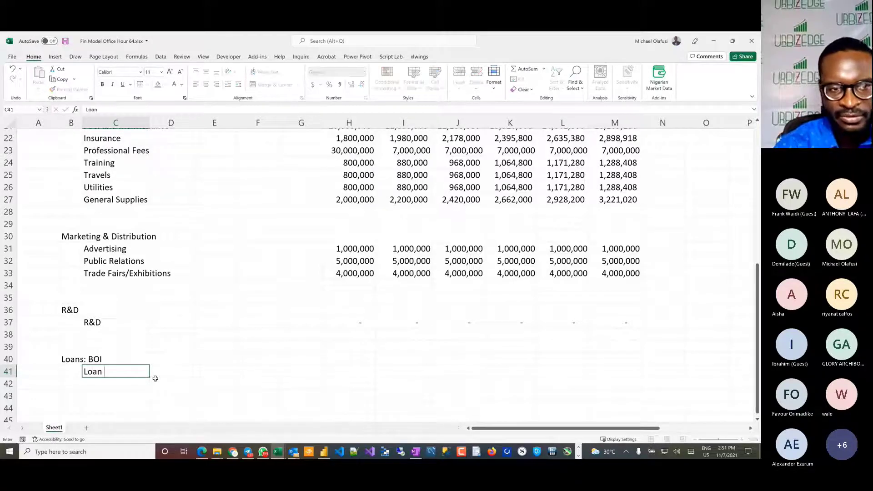
{"action": "type", "text": "Opening"}
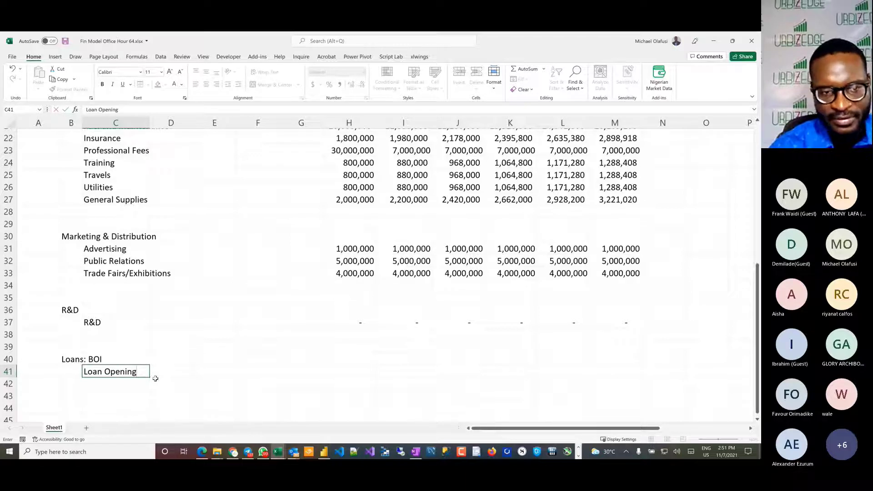
{"action": "key", "text": "Return"}
{"action": "key", "text": "Up"}
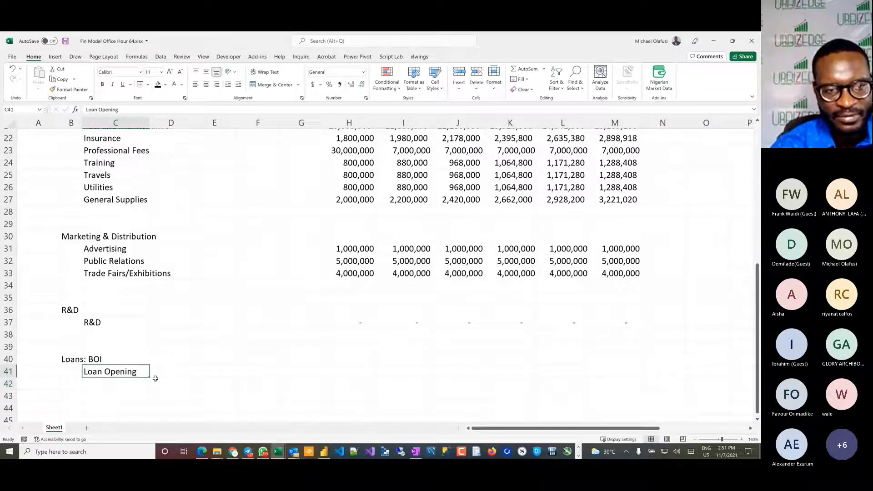
{"action": "key", "text": "F2"}
{"action": "type", "text": "Value"}
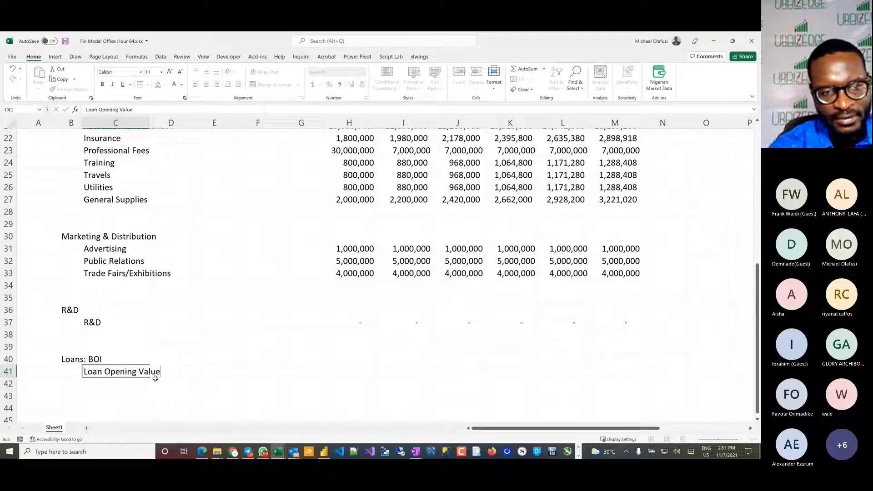
{"action": "key", "text": "Return"}
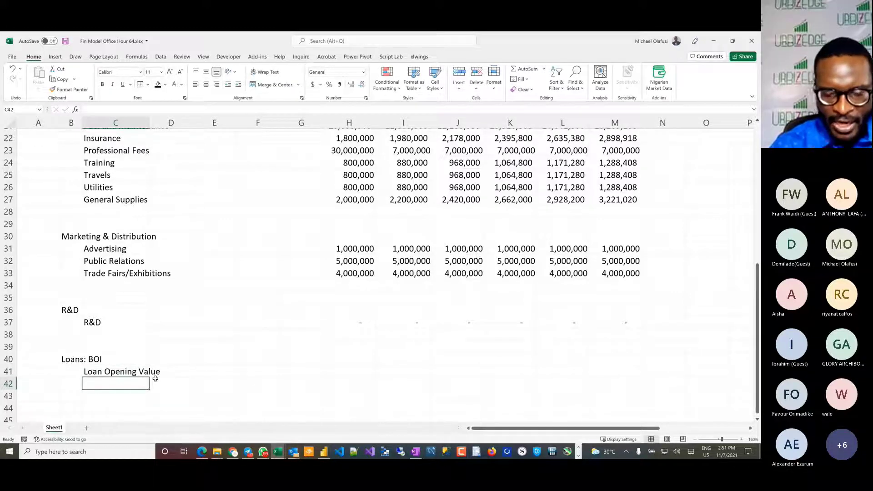
Step: Enter "Additions/(Repayments)" in C42 as the second line item of the loan section
{"action": "type", "text": "Loa"}
{"action": "key", "text": "BackSpace"}
{"action": "key", "text": "BackSpace"}
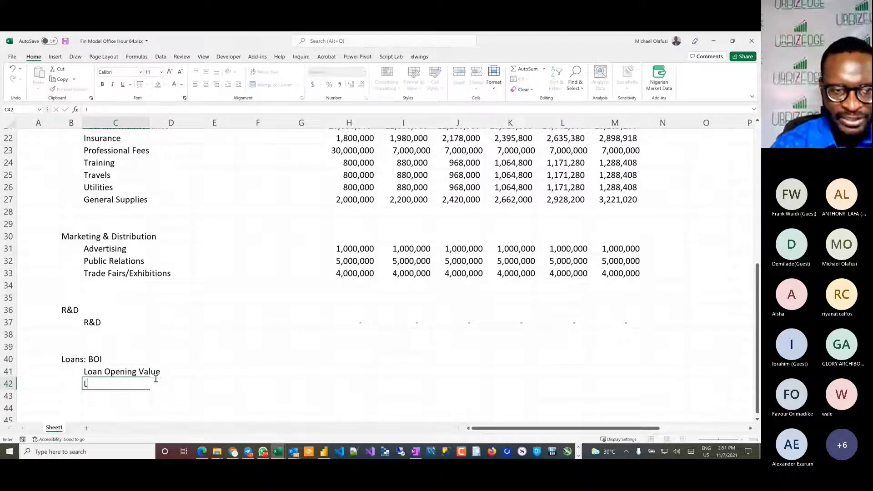
{"action": "type", "text": "oan"}
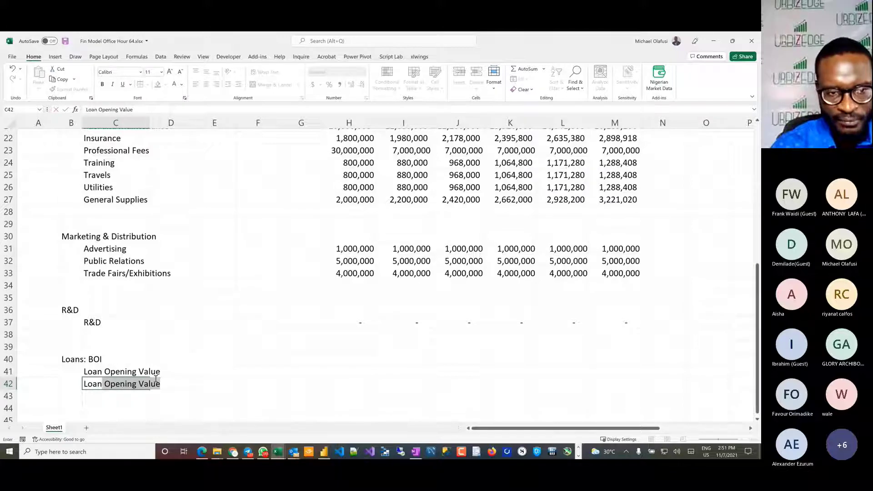
{"action": "key", "text": "BackSpace"}
{"action": "key", "text": "BackSpace"}
{"action": "key", "text": "BackSpace"}
{"action": "key", "text": "BackSpace"}
{"action": "key", "text": "BackSpace"}
{"action": "key", "text": "BackSpace"}
{"action": "type", "text": "A"}
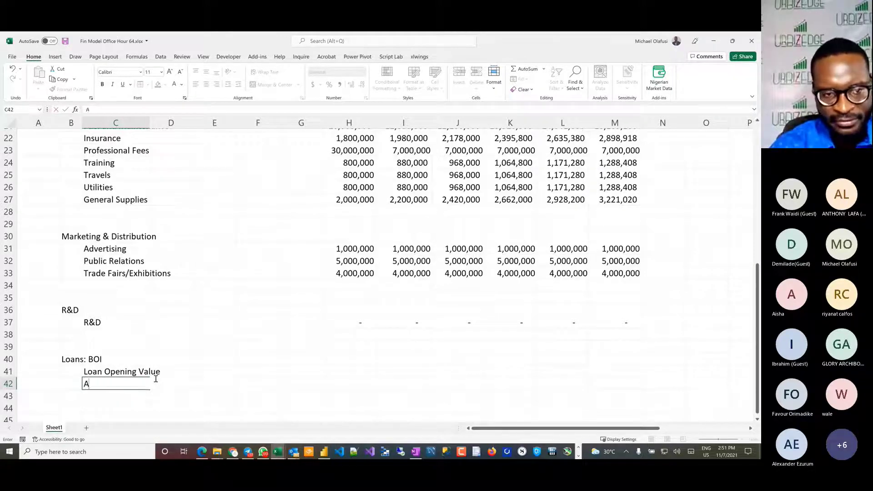
{"action": "type", "text": "dditions"}
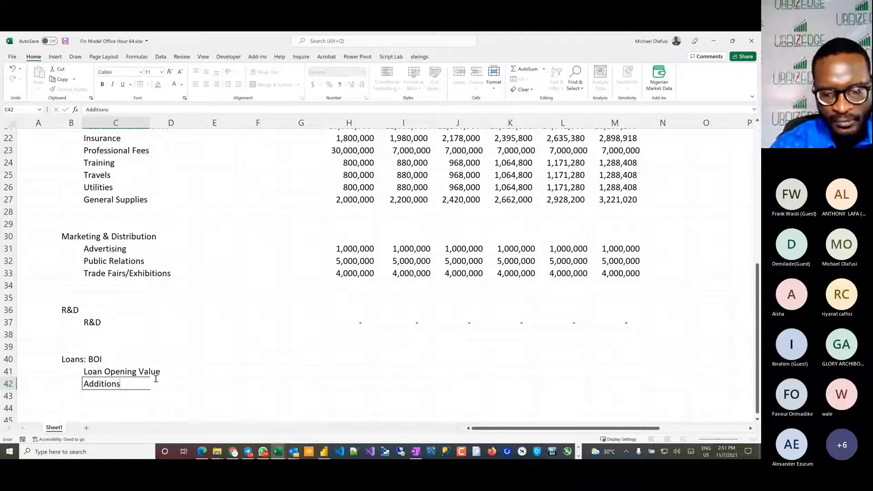
{"action": "type", "text": "/Re"}
{"action": "key", "text": "BackSpace"}
{"action": "key", "text": "BackSpace"}
{"action": "type", "text": "("}
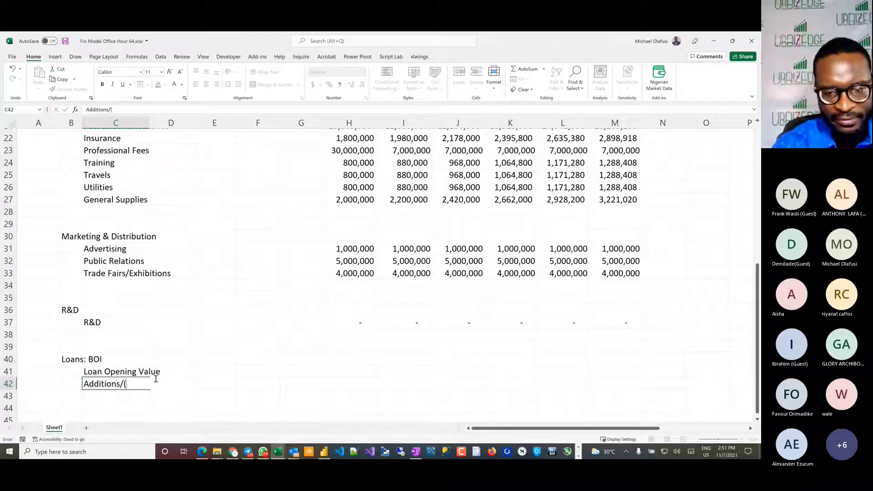
{"action": "type", "text": "Repay"}
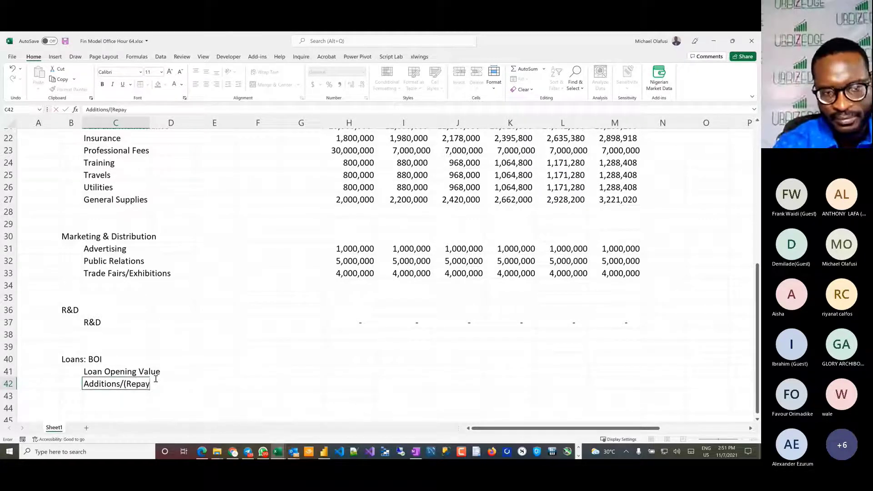
{"action": "type", "text": "ments)"}
{"action": "key", "text": "Return"}
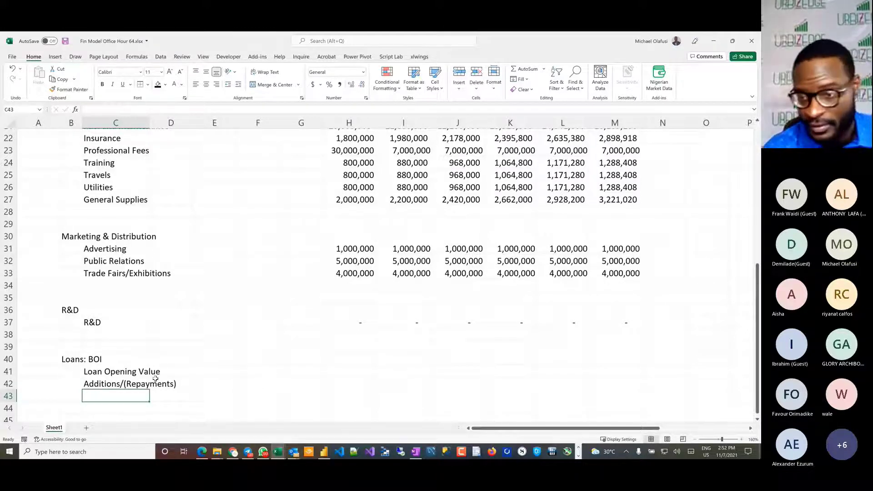
Step: Switch to the Book5 workbook and examine how its Loan 1 section on the Model Inputs sheet is laid out
{"action": "key", "text": "alt+Tab"}
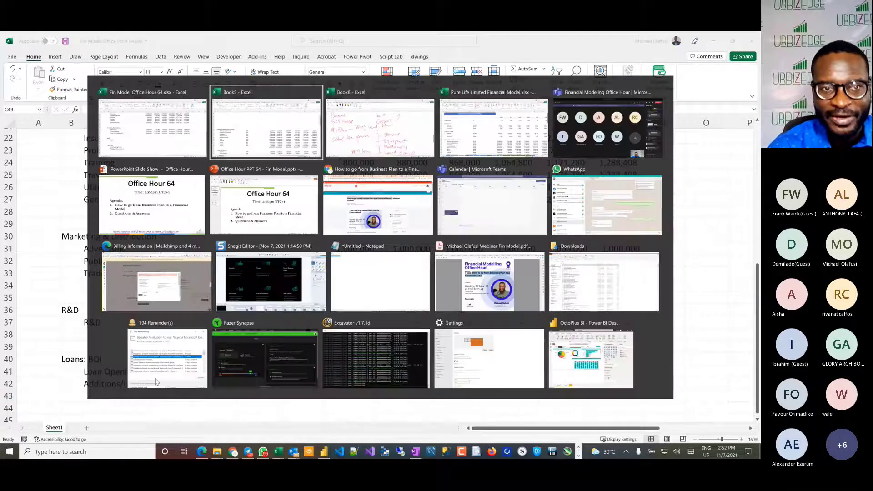
{"action": "scroll", "coordinate": [159, 296], "scroll_direction": "down", "scroll_amount": 1}
{"action": "scroll", "coordinate": [159, 297], "scroll_direction": "down", "scroll_amount": 7}
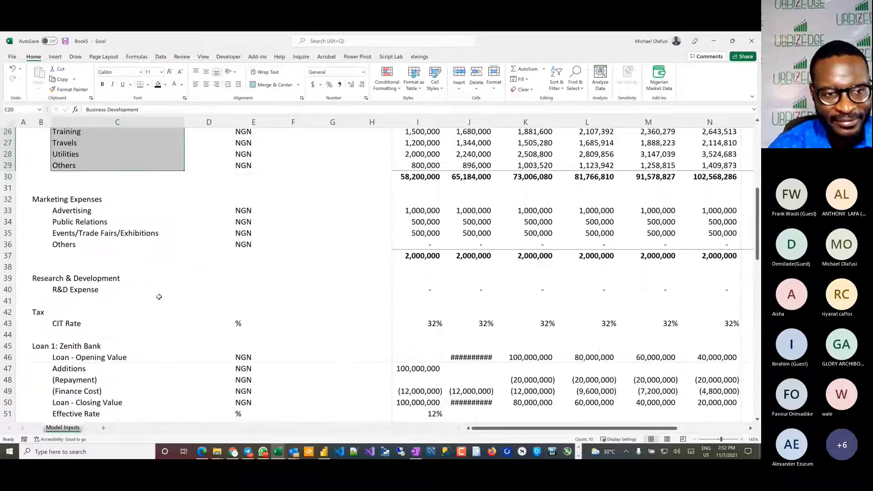
{"action": "scroll", "coordinate": [159, 296], "scroll_direction": "down", "scroll_amount": 2}
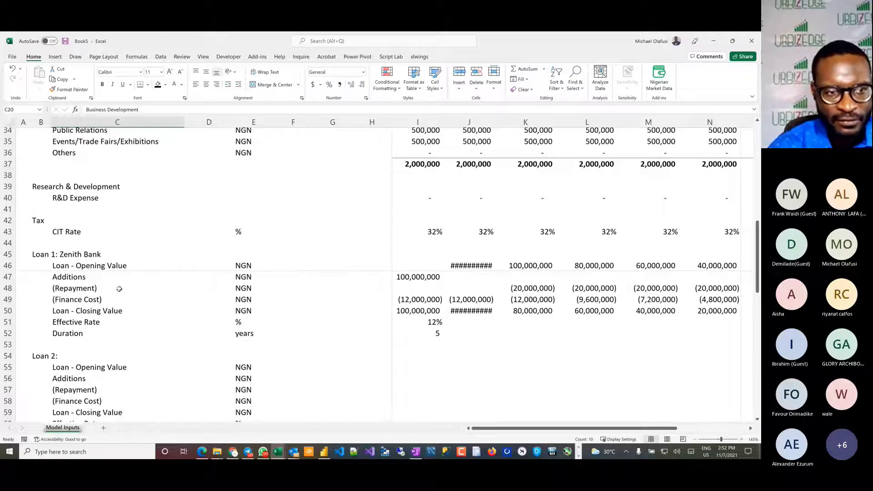
Step: Copy the Loan 1 line-item labels and their units, C46:E52, from the Model Inputs sheet
{"action": "left_click_drag", "start_coordinate": [63, 265], "coordinate": [69, 339]}
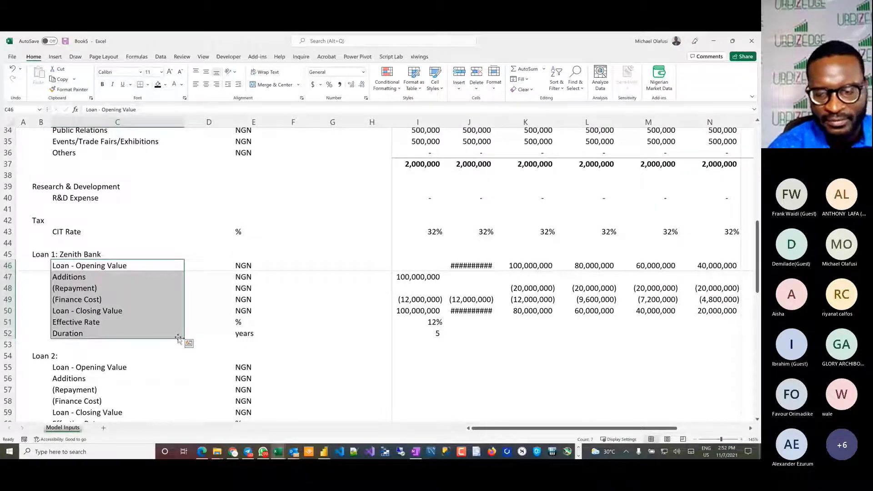
{"action": "key", "text": "shift+Right"}
{"action": "key", "text": "shift+Right"}
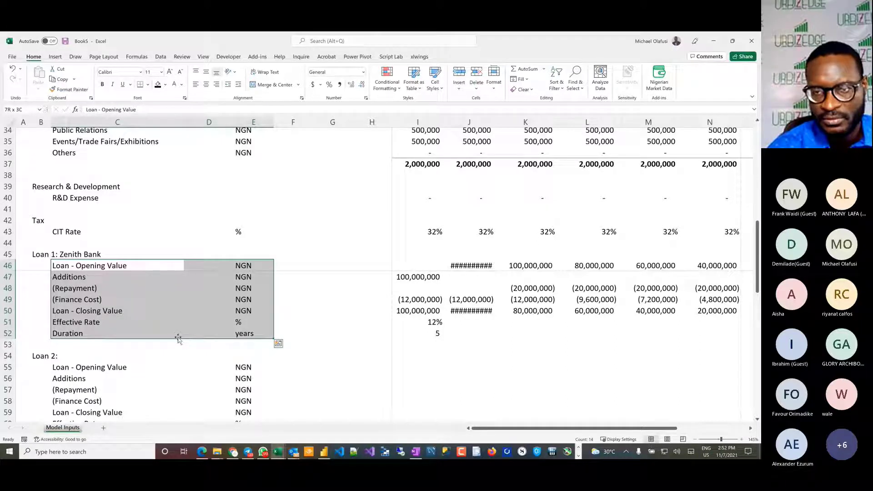
{"action": "key", "text": "shift+Right"}
{"action": "key", "text": "shift+Right"}
{"action": "key", "text": "shift+Right"}
{"action": "key", "text": "shift+Right"}
{"action": "key", "text": "shift+Right"}
{"action": "key", "text": "shift+Right"}
{"action": "key", "text": "shift+Right"}
{"action": "key", "text": "shift+Right"}
{"action": "key", "text": "shift+Right"}
{"action": "key", "text": "shift+Right"}
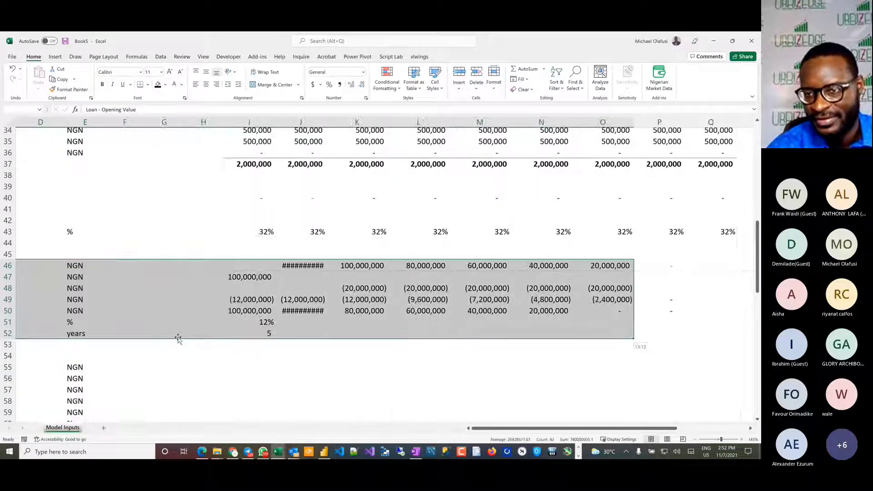
{"action": "key", "text": "shift+Right"}
{"action": "key", "text": "shift+Left"}
{"action": "key", "text": "shift+Left"}
{"action": "key", "text": "shift+Left"}
{"action": "key", "text": "shift+Left"}
{"action": "key", "text": "shift+Left"}
{"action": "key", "text": "shift+Left"}
{"action": "key", "text": "shift+Left"}
{"action": "key", "text": "shift+Left"}
{"action": "key", "text": "shift+Left"}
{"action": "key", "text": "shift+Left"}
{"action": "key", "text": "shift+Left"}
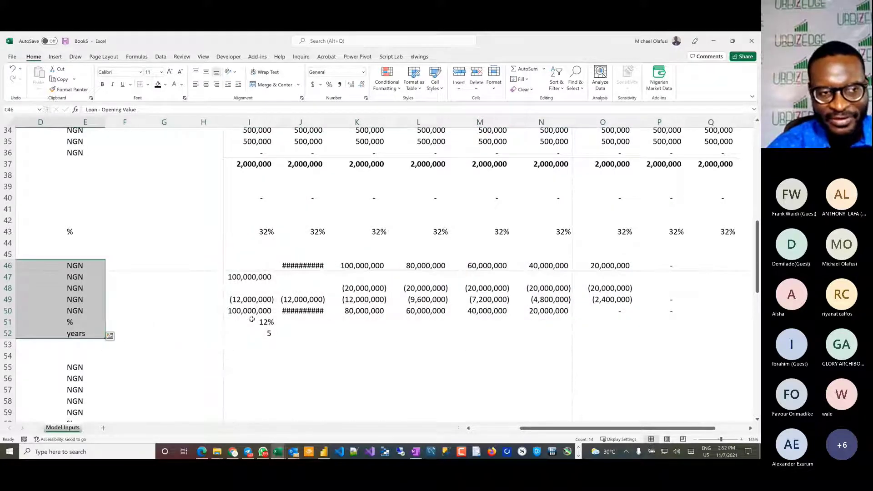
{"action": "scroll", "coordinate": [269, 320], "scroll_direction": "left", "scroll_amount": 3}
{"action": "scroll", "coordinate": [270, 319], "scroll_direction": "down", "scroll_amount": 3}
{"action": "scroll", "coordinate": [270, 320], "scroll_direction": "down", "scroll_amount": 10}
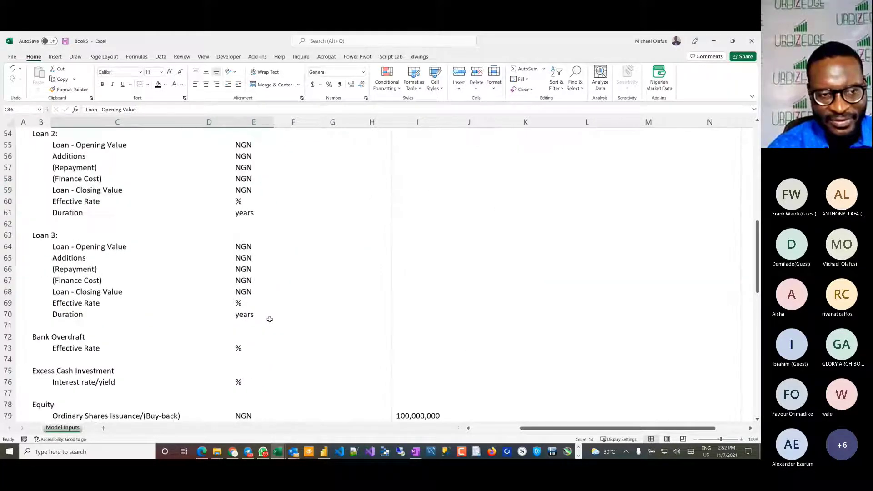
{"action": "scroll", "coordinate": [269, 319], "scroll_direction": "up", "scroll_amount": 11}
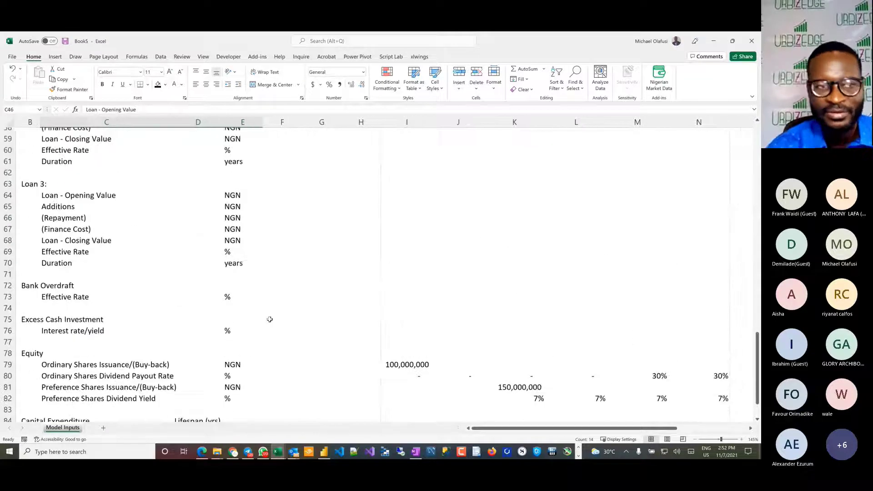
{"action": "key", "text": "ctrl+c"}
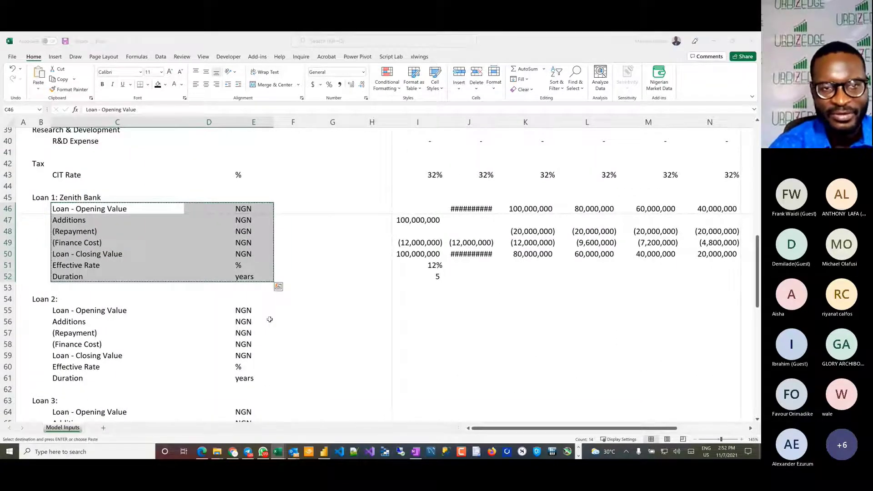
Step: Switch to the Fin Model Office Hour 64 workbook and paste the copied loan labels and units at C41
{"action": "key", "text": "alt+Tab"}
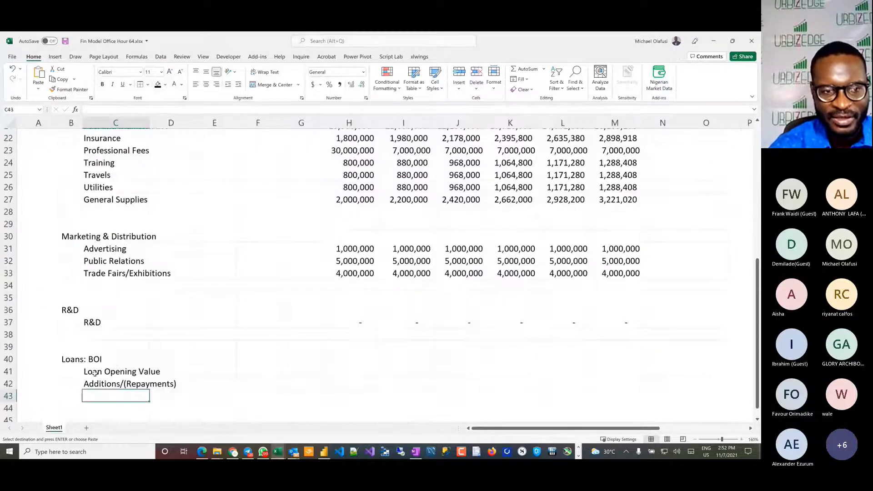
{"action": "left_click", "coordinate": [95, 373]}
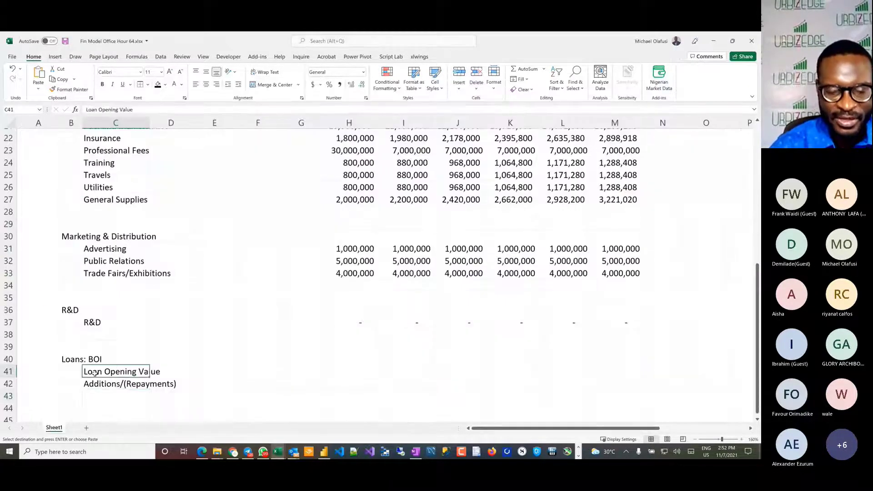
{"action": "key", "text": "ctrl+v"}
{"action": "scroll", "coordinate": [146, 349], "scroll_direction": "down", "scroll_amount": 4}
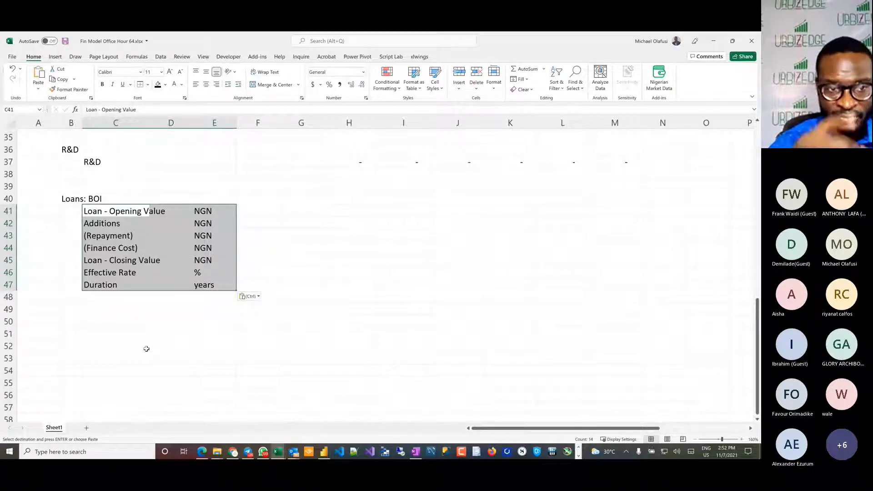
{"action": "key", "text": "alt+Tab"}
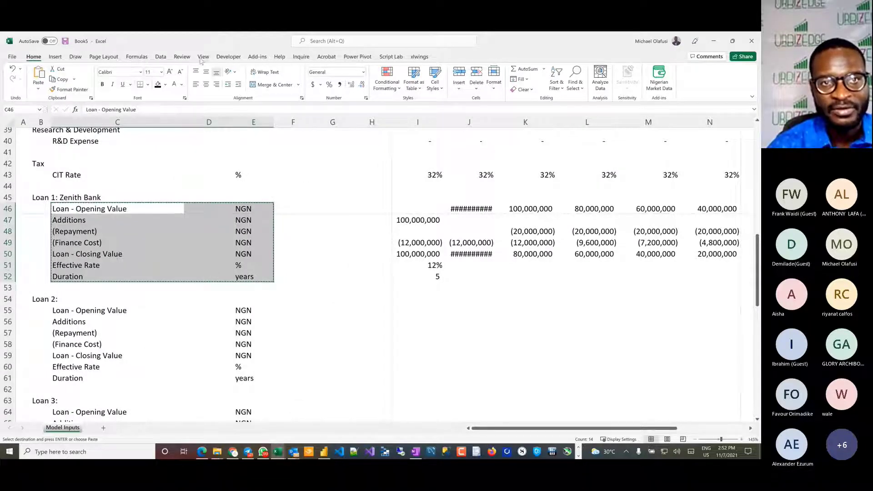
{"action": "key", "text": "alt+Tab"}
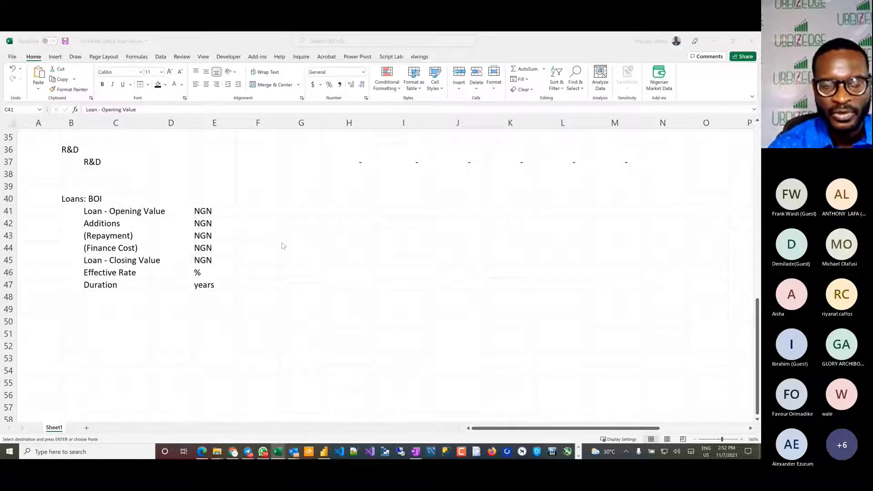
{"action": "key", "text": "ctrl+v"}
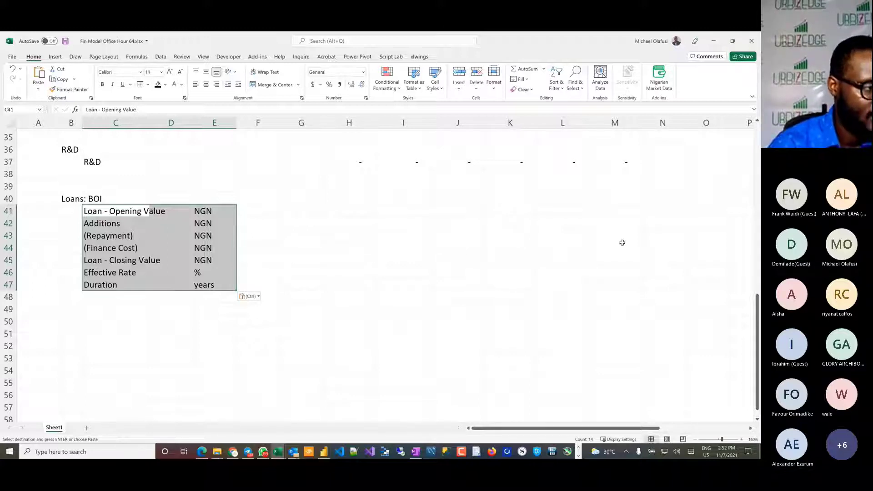
Step: Widen column C to fit its labels and narrow column B slightly
{"action": "left_click", "coordinate": [113, 273]}
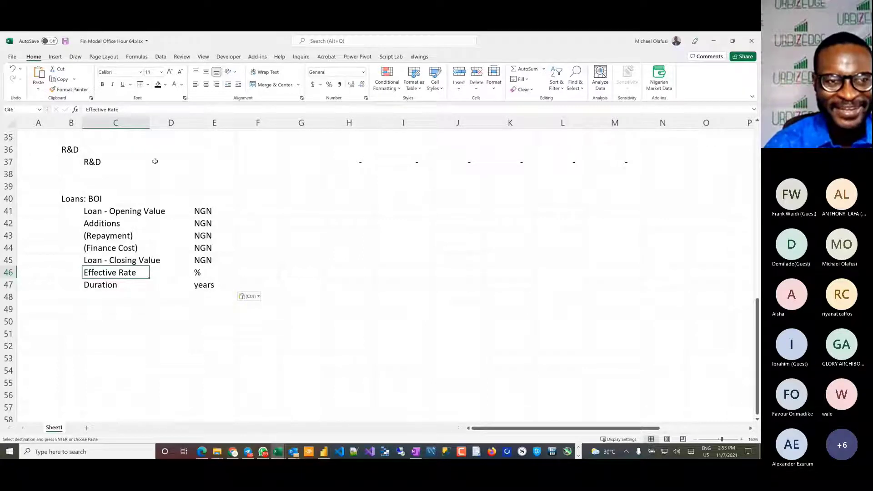
{"action": "double_click", "coordinate": [148, 122]}
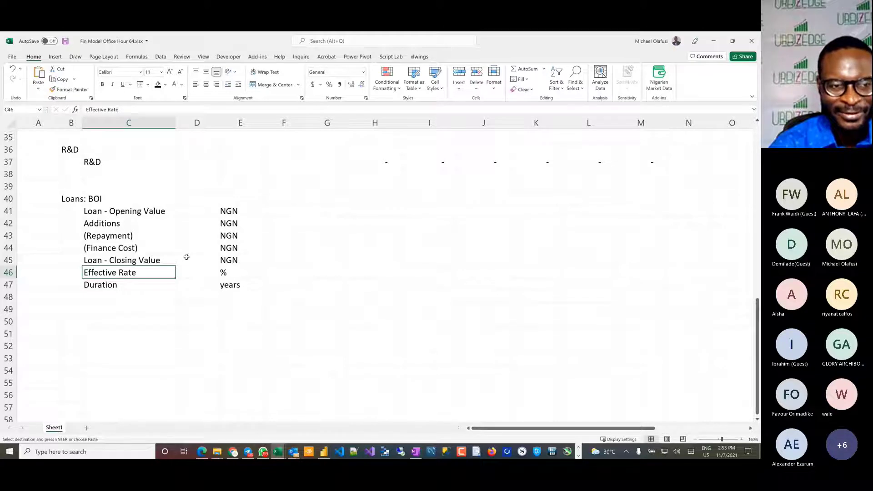
{"action": "scroll", "coordinate": [187, 257], "scroll_direction": "up", "scroll_amount": 3}
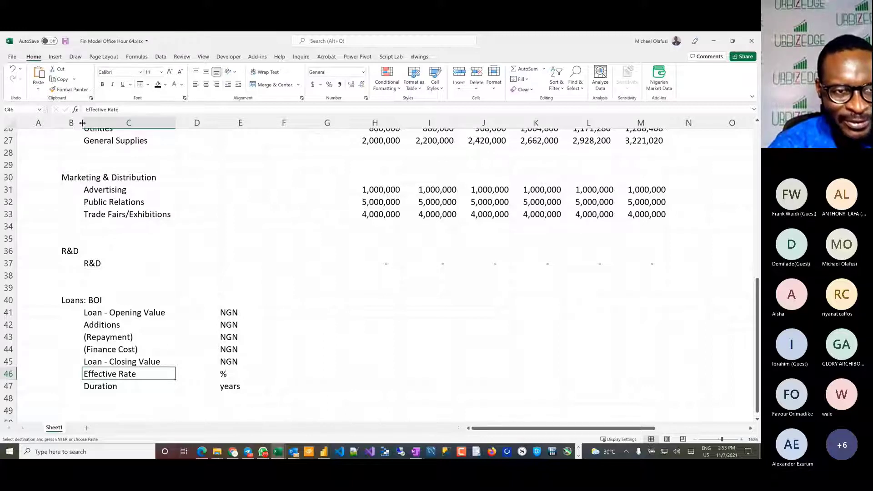
{"action": "left_click_drag", "start_coordinate": [82, 126], "coordinate": [77, 126]}
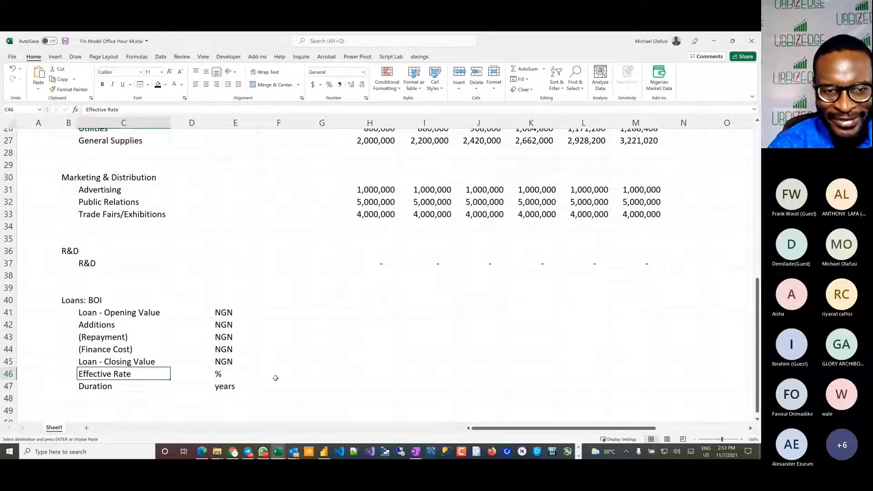
Step: Change the loan section heading in B40 to "Loan: BOI"
{"action": "left_click", "coordinate": [284, 311]}
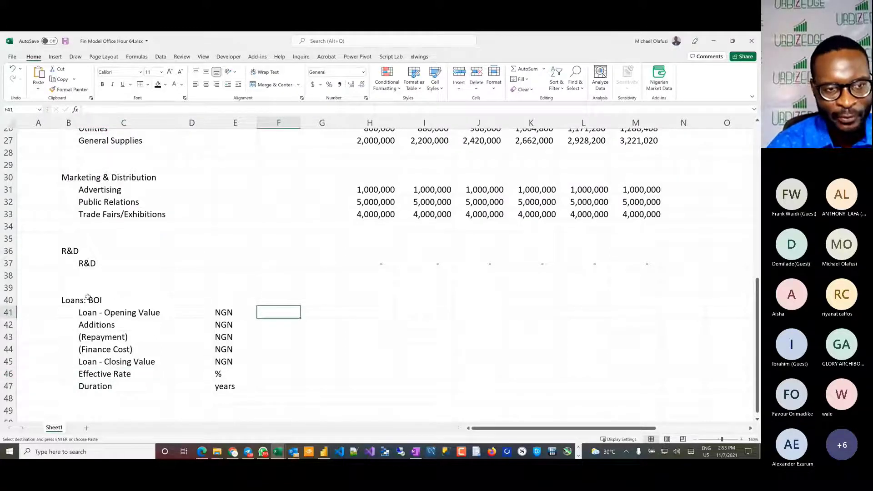
{"action": "left_click_drag", "start_coordinate": [69, 301], "coordinate": [236, 350]}
{"action": "left_click", "coordinate": [66, 299]}
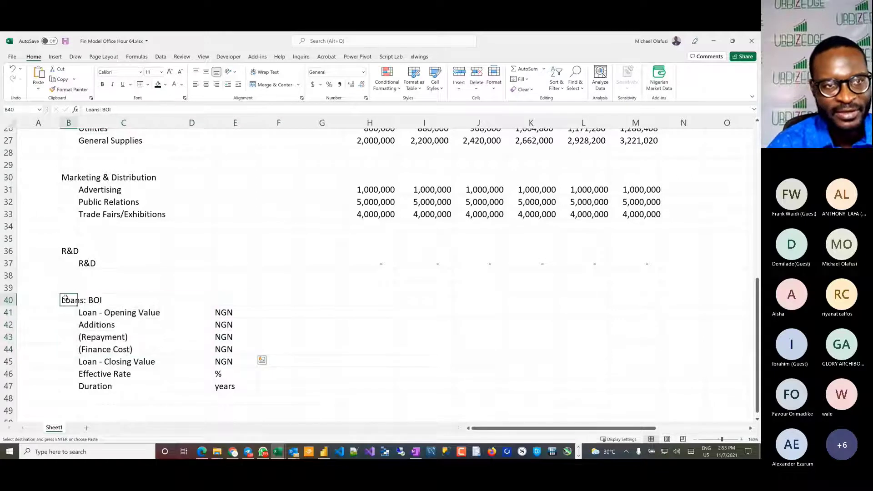
{"action": "left_click", "coordinate": [98, 110]}
{"action": "key", "text": "BackSpace"}
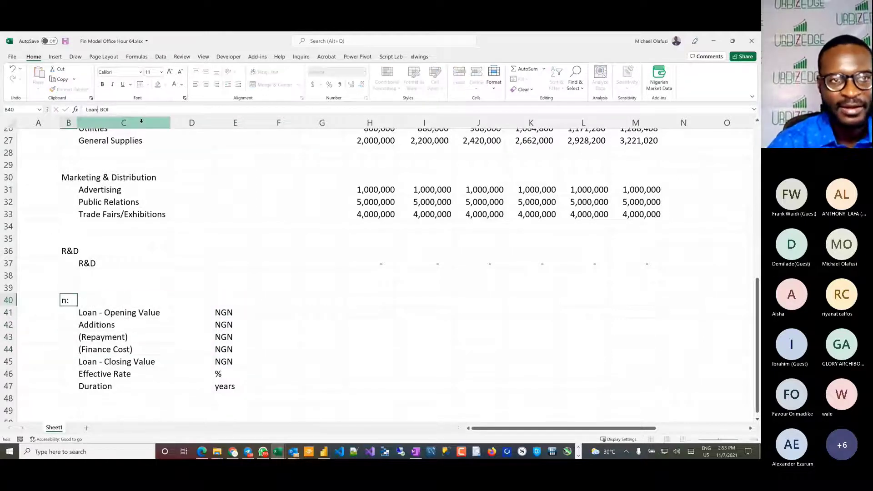
{"action": "key", "text": "Return"}
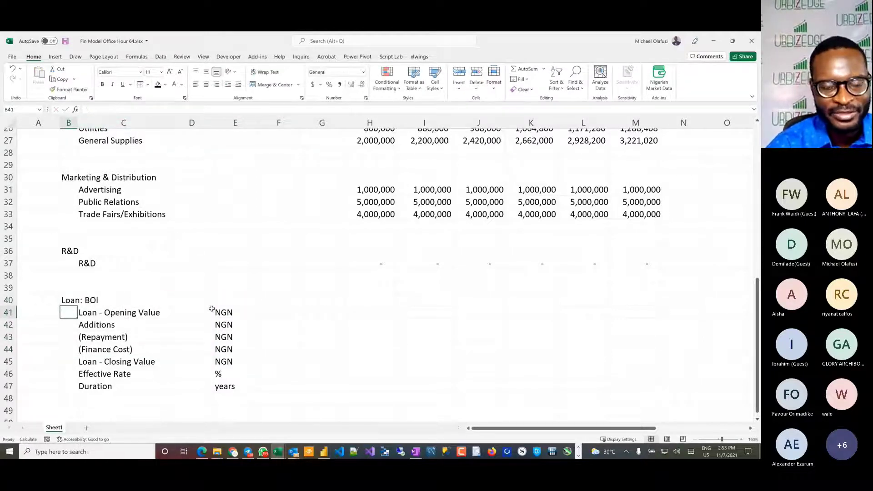
Step: Enter 600,000,000 as the BOI loan's Additions in H42
{"action": "left_click", "coordinate": [193, 351]}
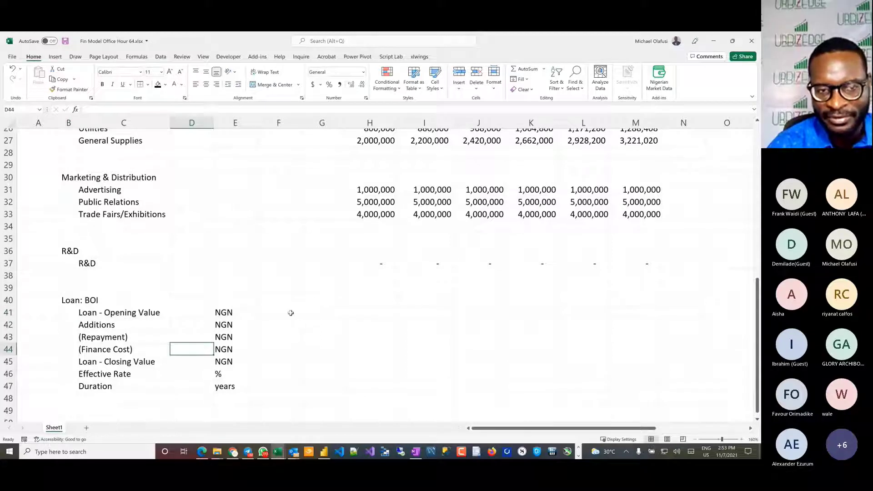
{"action": "left_click", "coordinate": [364, 325]}
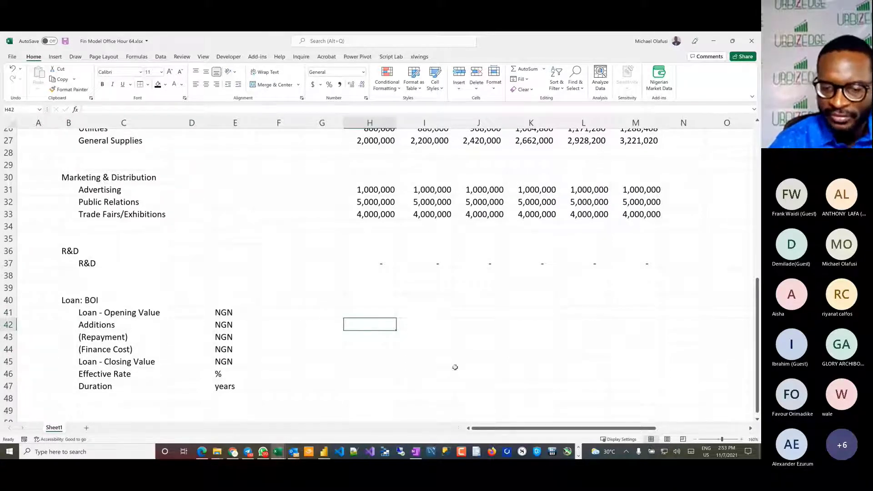
{"action": "type", "text": "600"}
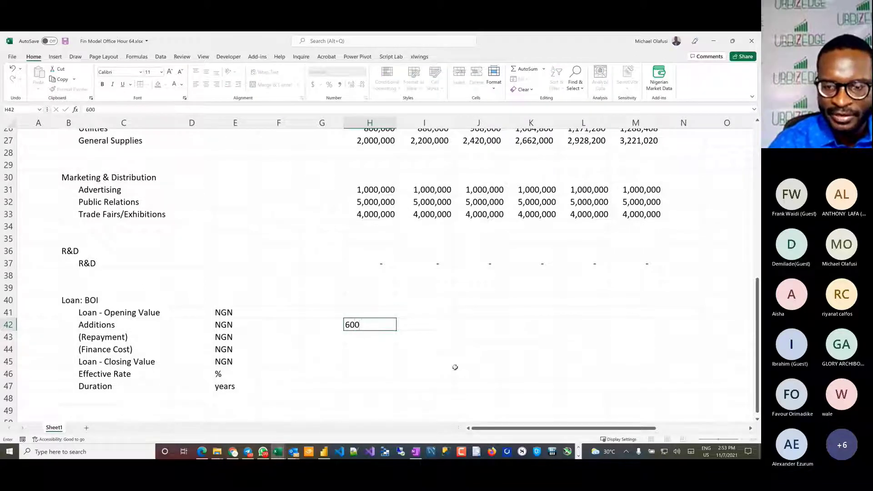
{"action": "type", "text": ",000,"}
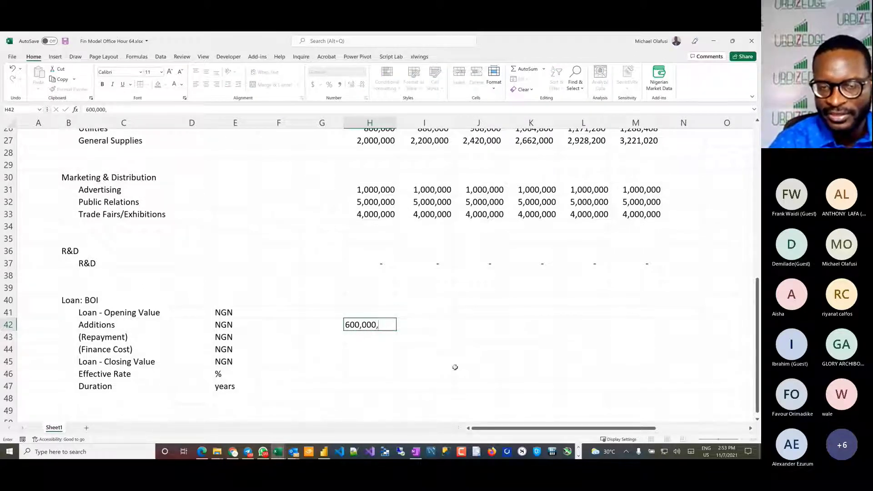
{"action": "type", "text": "000"}
{"action": "key", "text": "Return"}
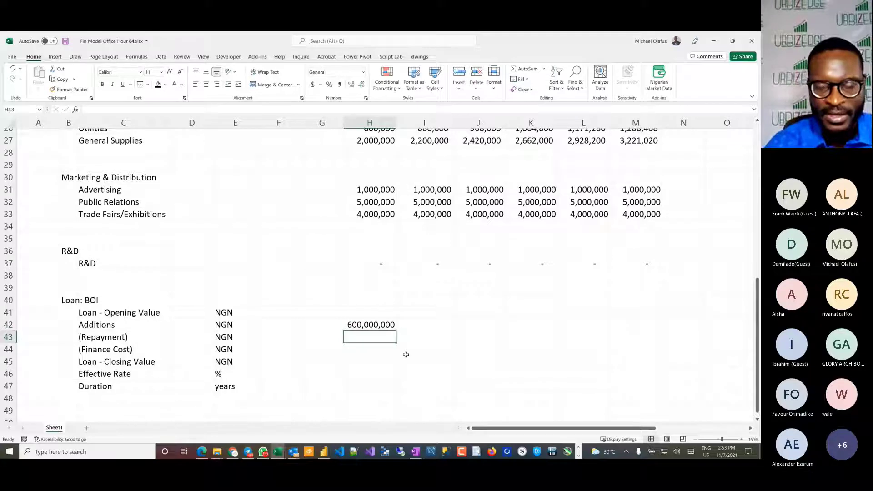
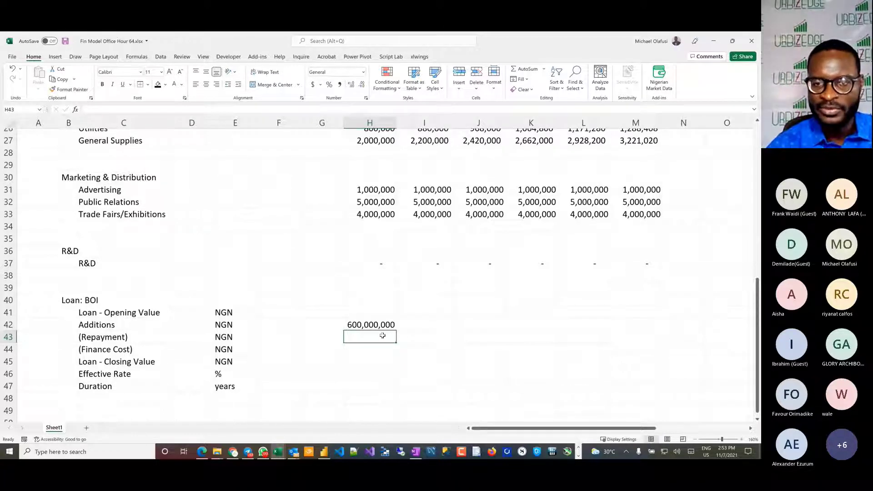
{"action": "left_click_drag", "start_coordinate": [383, 335], "coordinate": [444, 337]}
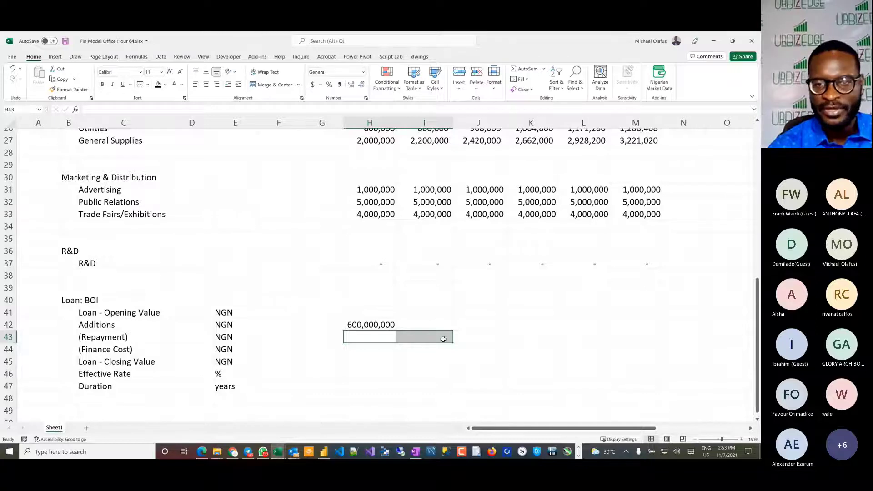
{"action": "left_click", "coordinate": [387, 336]}
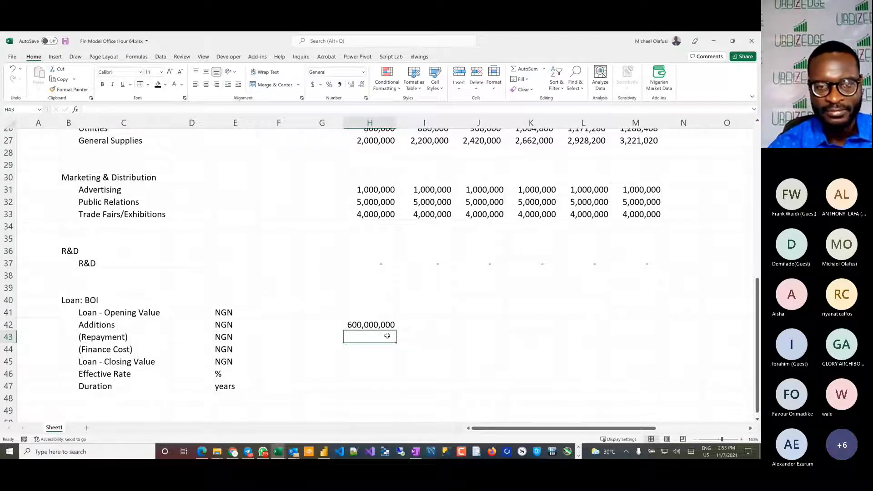
{"action": "left_click", "coordinate": [418, 338]}
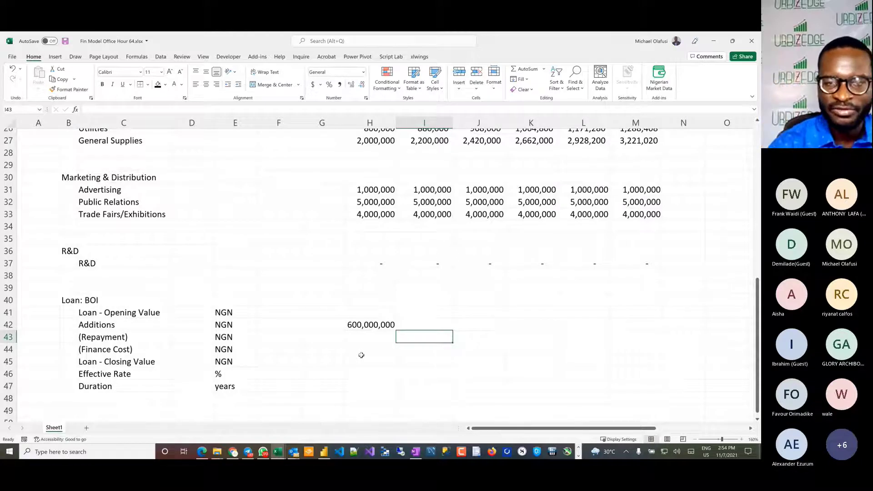
Step: Enter 10% as the BOI loan's Effective Rate in H46 and 5 years as its Duration in H47
{"action": "left_click", "coordinate": [363, 373]}
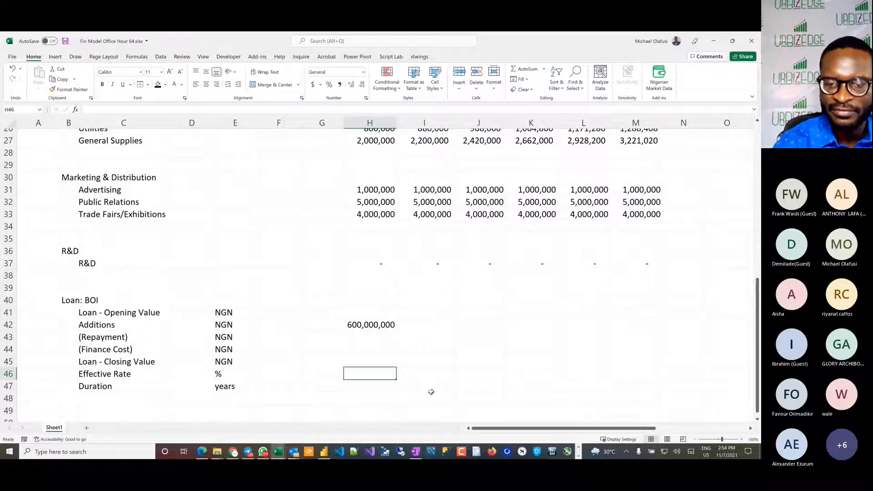
{"action": "type", "text": "10%"}
{"action": "key", "text": "Return"}
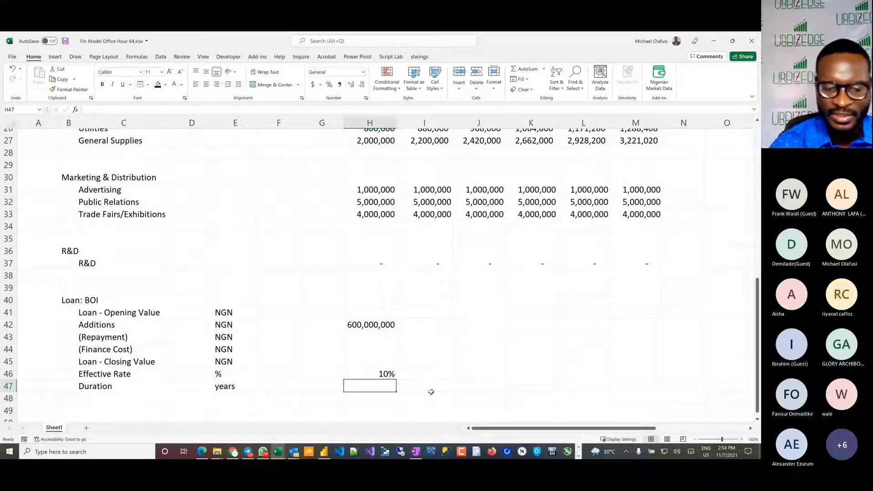
{"action": "type", "text": "5"}
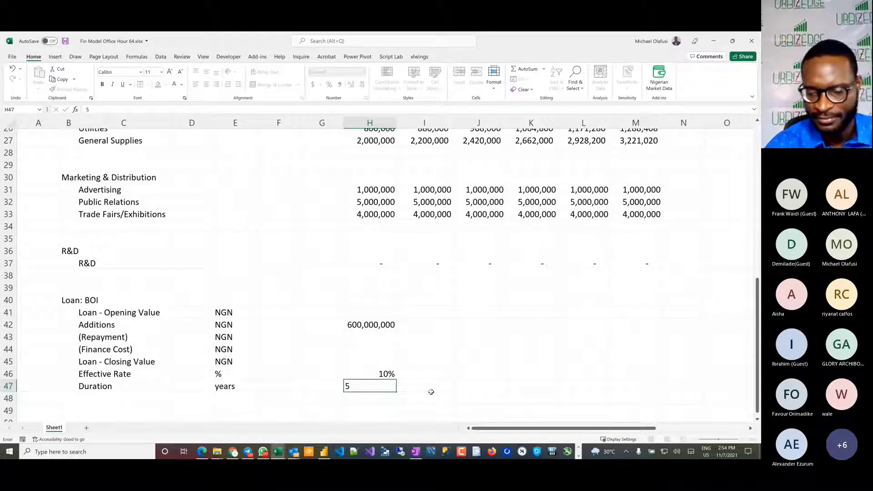
{"action": "key", "text": "ctrl+Return"}
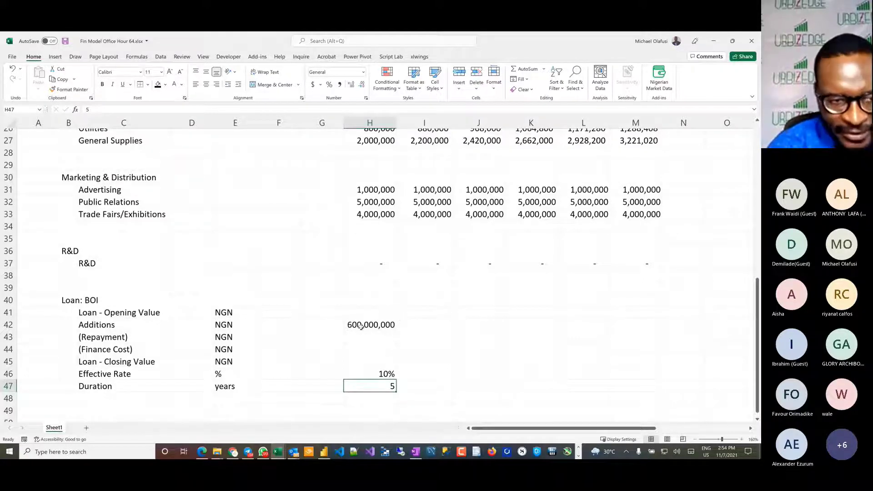
Step: Enter the yearly repayment formula =-$H$42/$H$47 in I44, dividing the loan addition by its duration
{"action": "left_click", "coordinate": [375, 350]}
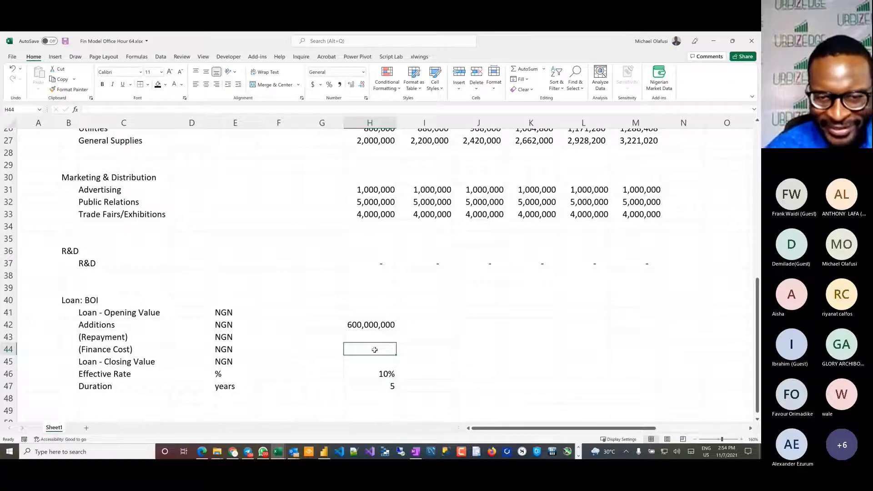
{"action": "left_click", "coordinate": [413, 350]}
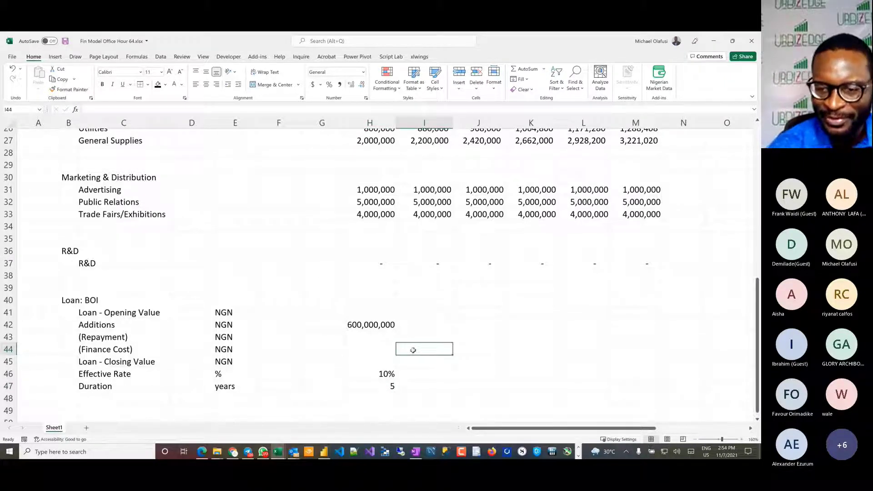
{"action": "type", "text": "="}
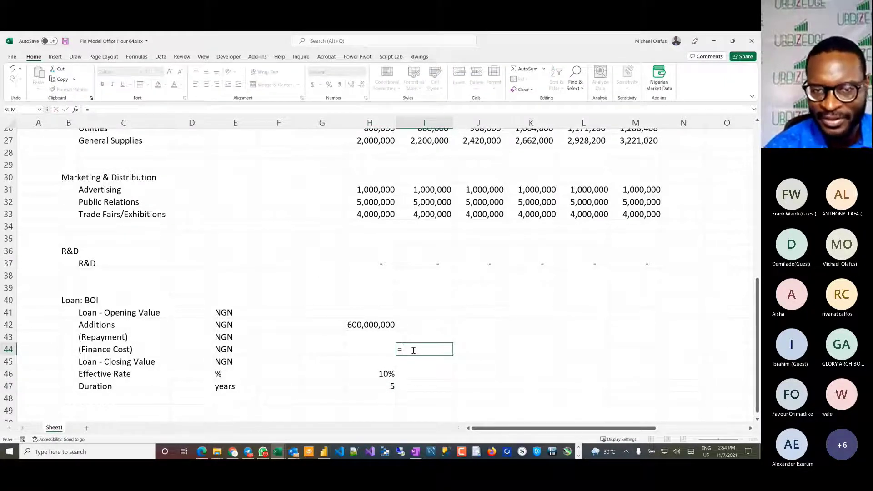
{"action": "type", "text": "-"}
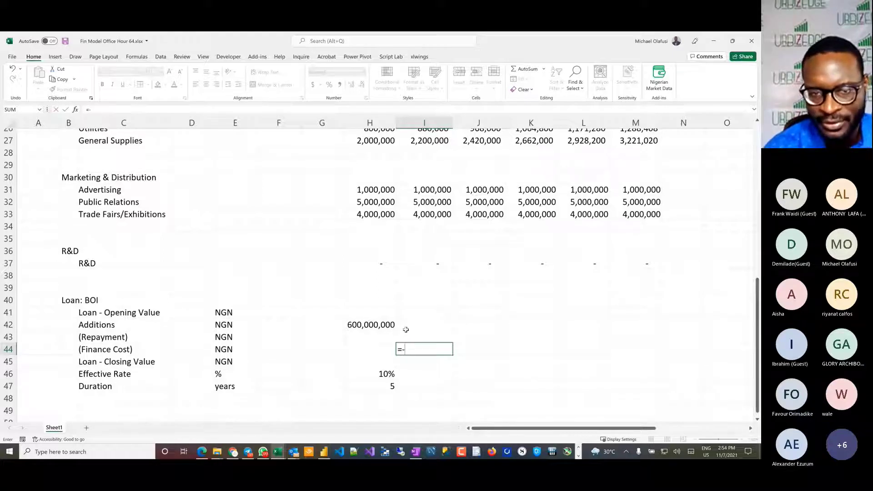
{"action": "left_click", "coordinate": [380, 324]}
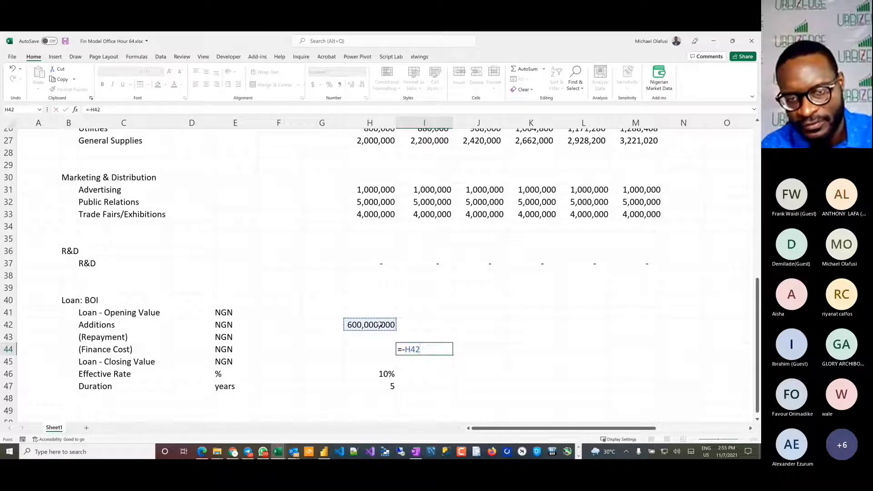
{"action": "key", "text": "F4"}
{"action": "type", "text": "/"}
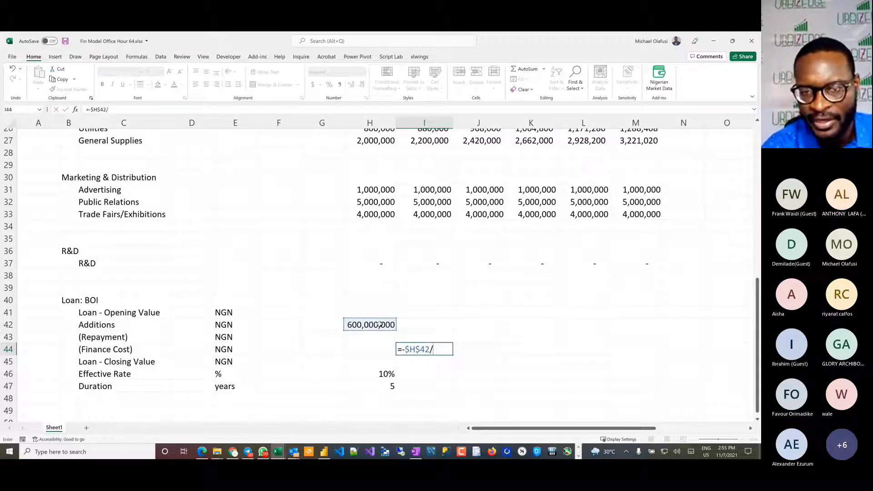
{"action": "left_click", "coordinate": [387, 385]}
{"action": "key", "text": "F4"}
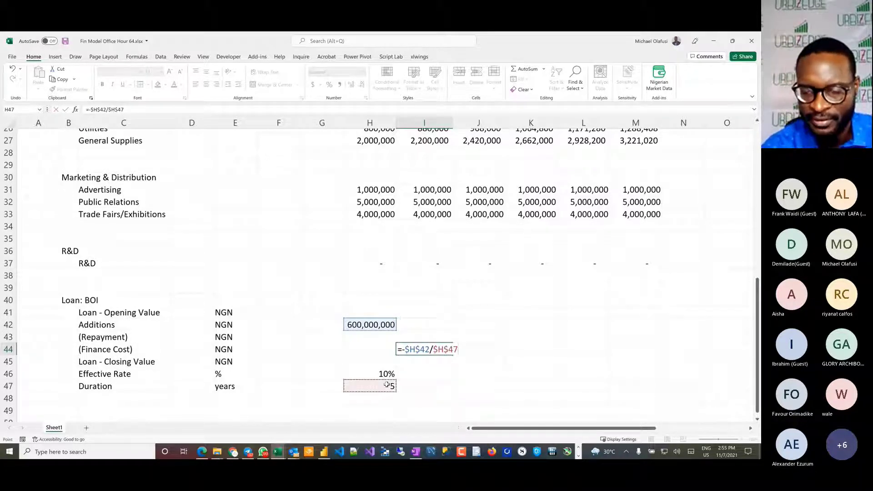
{"action": "key", "text": "ctrl+Return"}
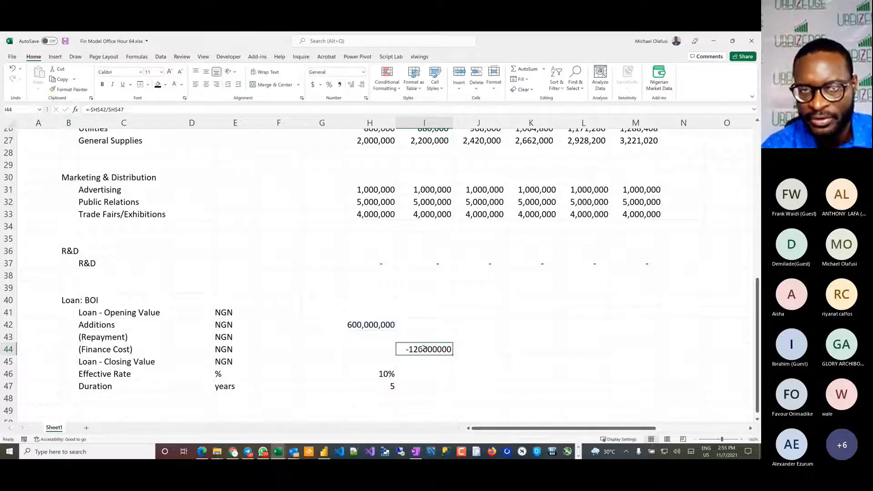
Step: Format I44 with thousands separators and no decimals, and fill its formula across to M44
{"action": "left_click", "coordinate": [339, 84]}
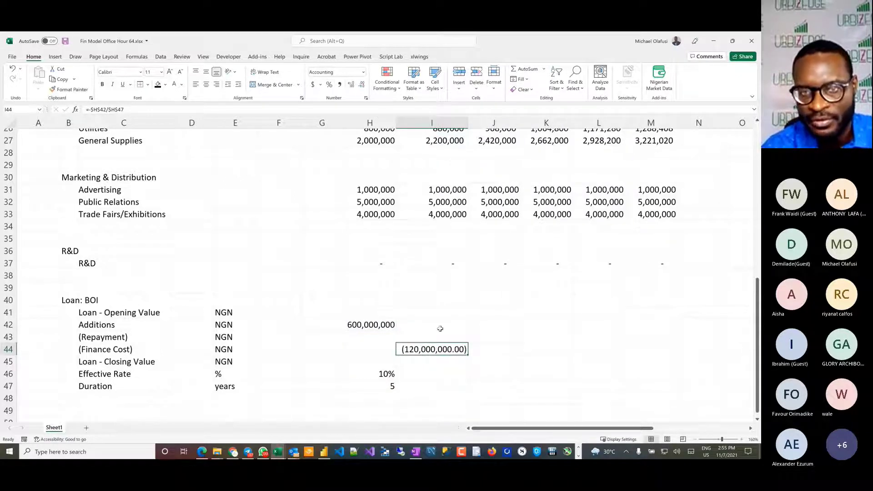
{"action": "left_click", "coordinate": [363, 87]}
{"action": "left_click", "coordinate": [363, 87]}
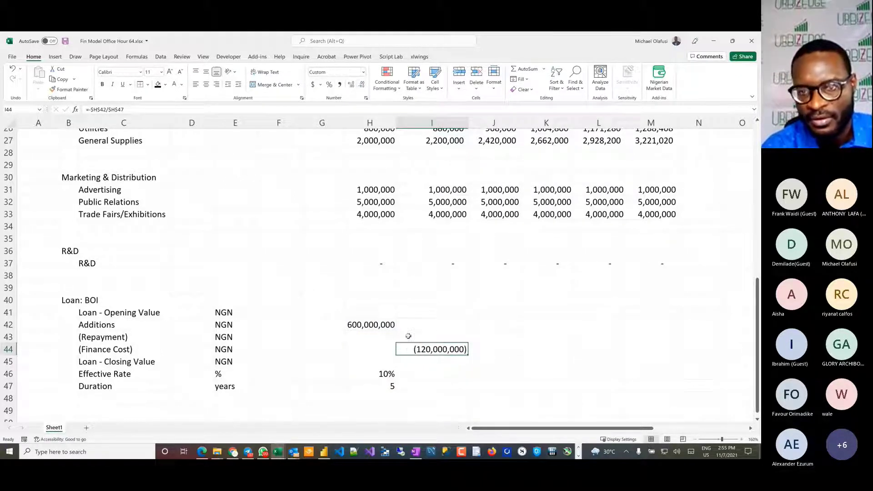
{"action": "left_click_drag", "start_coordinate": [468, 355], "coordinate": [670, 364]}
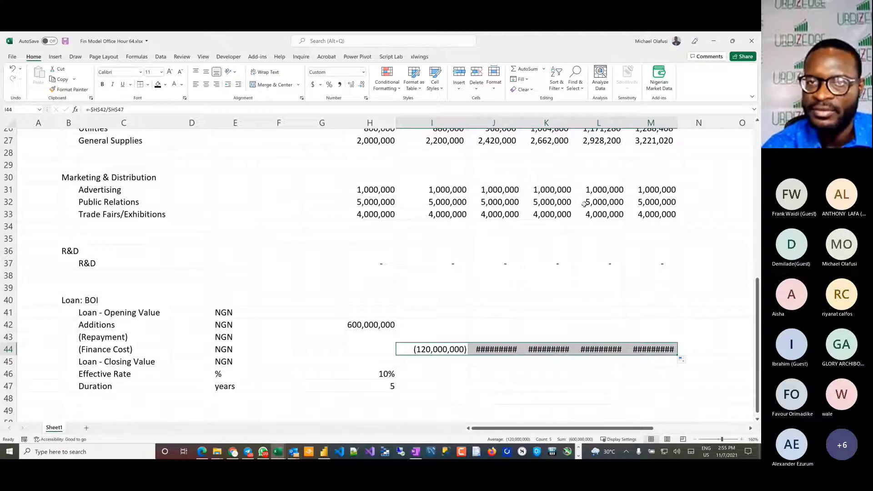
Step: Widen columns I to M equally so the repayment amounts fit
{"action": "key", "text": "ctrl+space"}
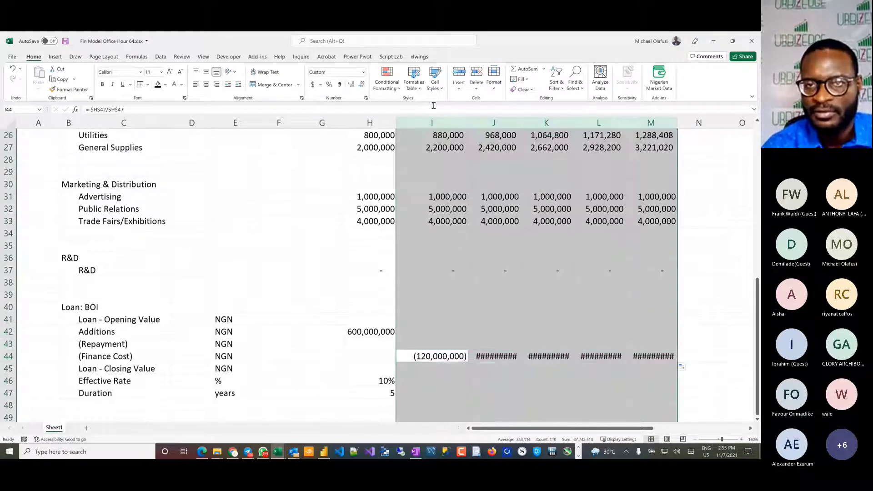
{"action": "left_click_drag", "start_coordinate": [466, 124], "coordinate": [464, 124]}
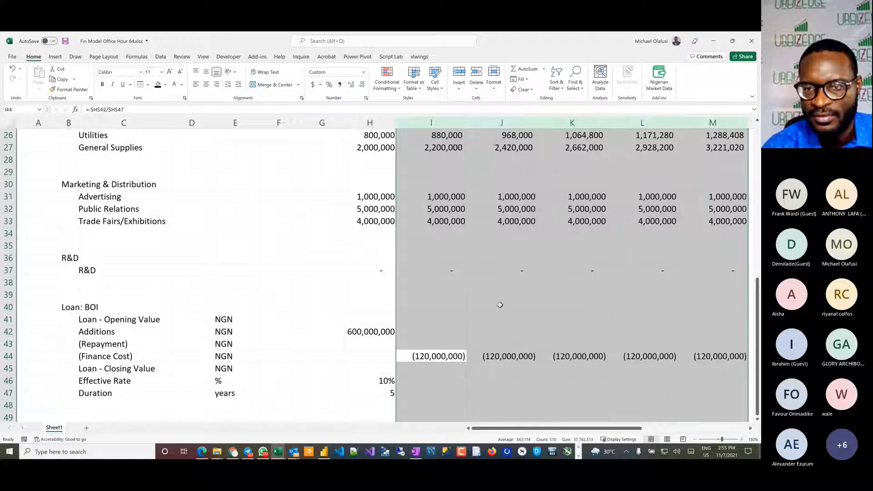
{"action": "left_click", "coordinate": [496, 333]}
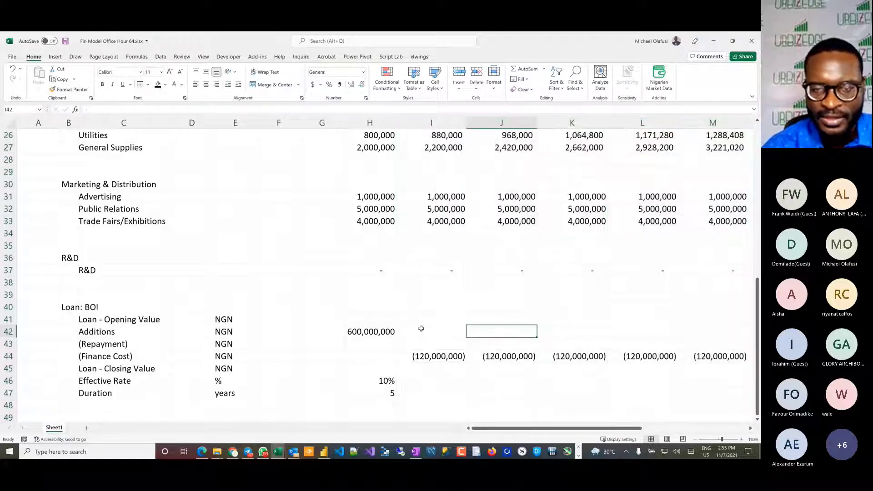
Step: Move the repayment formulas from I44:M44 up to the (Repayment) row, I43:M43
{"action": "left_click", "coordinate": [380, 370]}
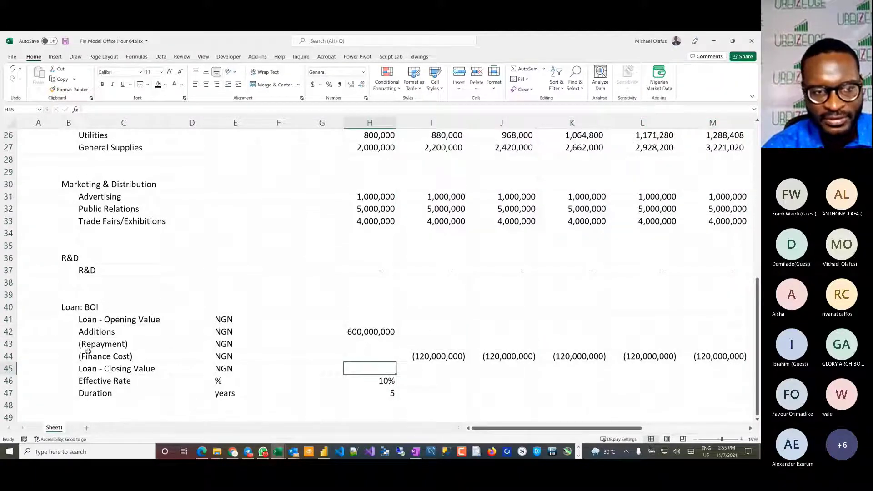
{"action": "left_click", "coordinate": [14, 357]}
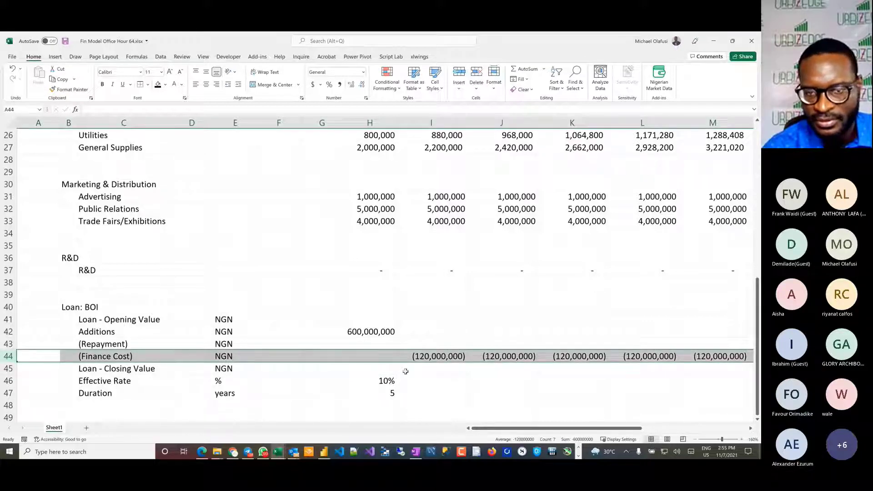
{"action": "left_click", "coordinate": [429, 358]}
{"action": "key", "text": "ctrl+shift+Right"}
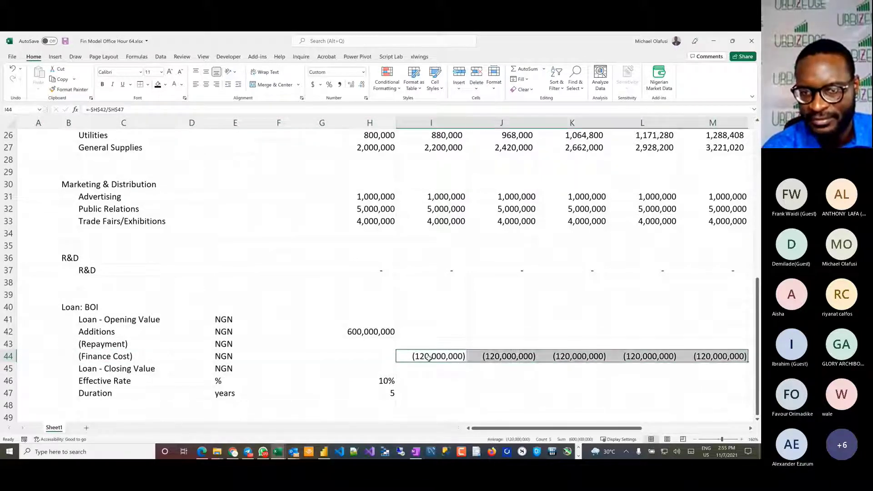
{"action": "left_click_drag", "start_coordinate": [429, 350], "coordinate": [427, 345]}
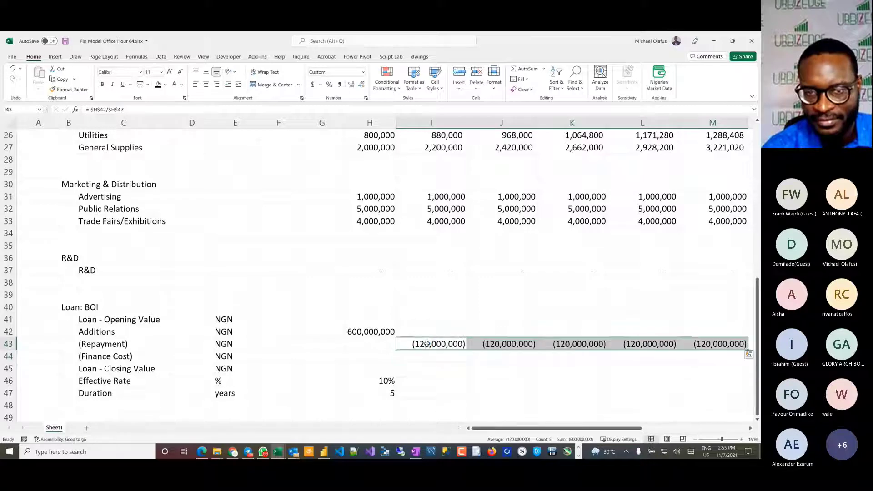
Step: Enter the finance cost formula =SUM(H41:H42)*$H$46 in H44
{"action": "left_click", "coordinate": [427, 353]}
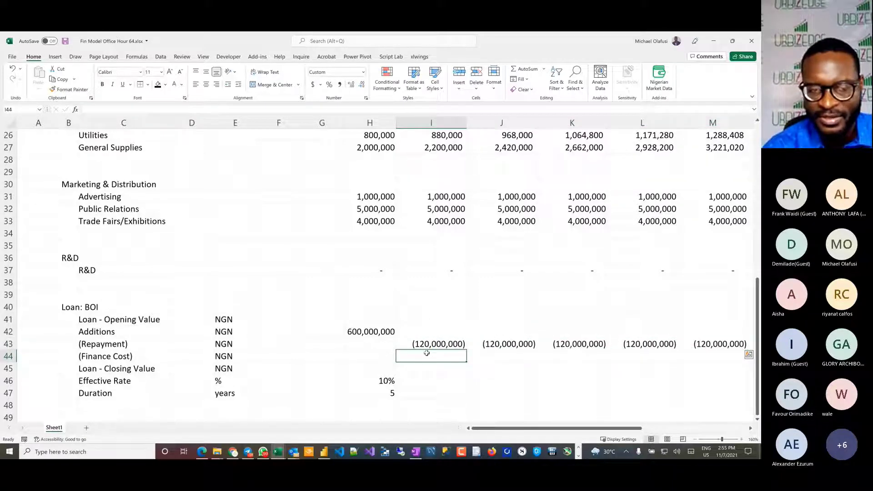
{"action": "left_click", "coordinate": [362, 355]}
{"action": "type", "text": "="}
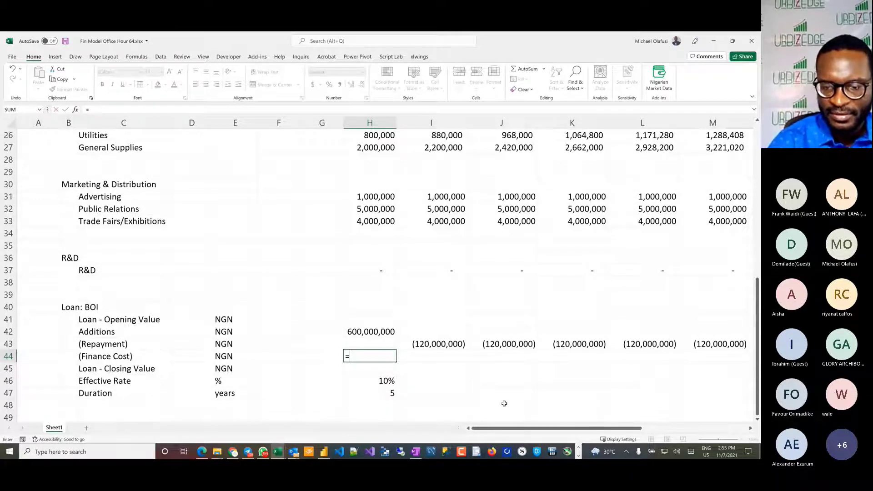
{"action": "type", "text": "s"}
{"action": "key", "text": "BackSpace"}
{"action": "type", "text": "sum"}
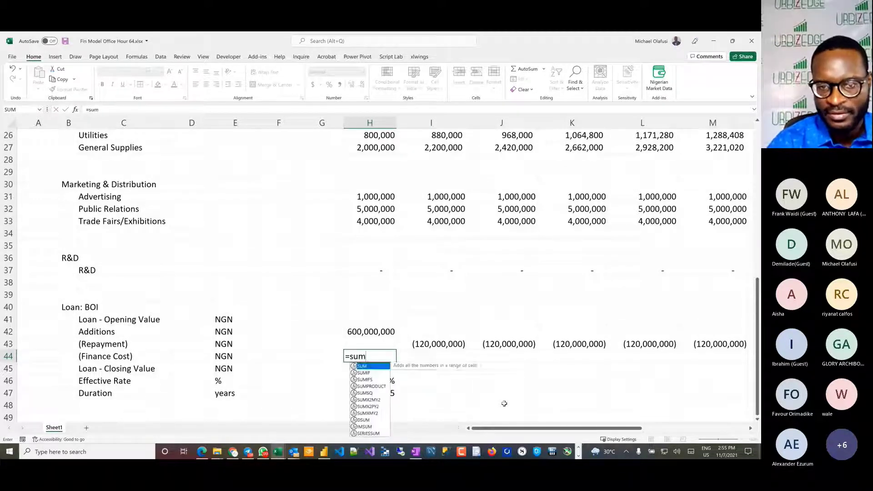
{"action": "type", "text": "("}
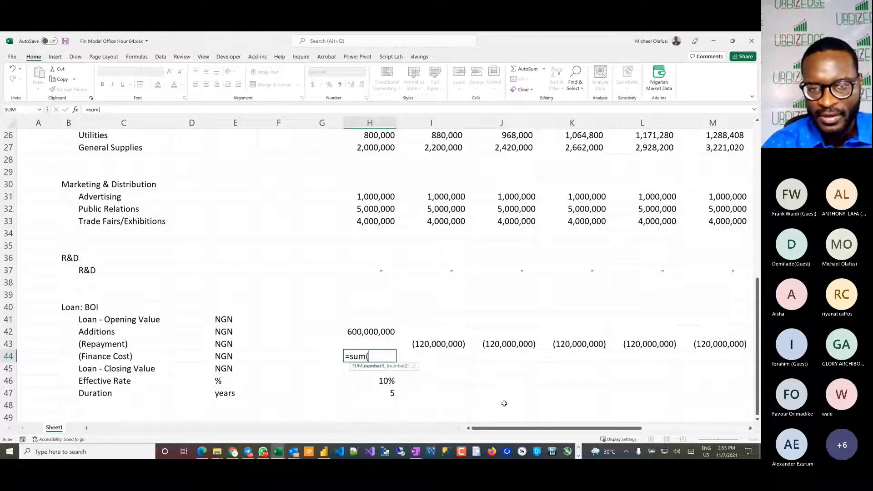
{"action": "left_click", "coordinate": [367, 324]}
{"action": "mouse_move", "coordinate": [366, 325]}
{"action": "left_mouse_down"}
{"action": "mouse_move", "coordinate": [355, 320]}
{"action": "mouse_move", "coordinate": [377, 321]}
{"action": "mouse_move", "coordinate": [368, 321]}
{"action": "mouse_move", "coordinate": [368, 328]}
{"action": "left_mouse_up"}
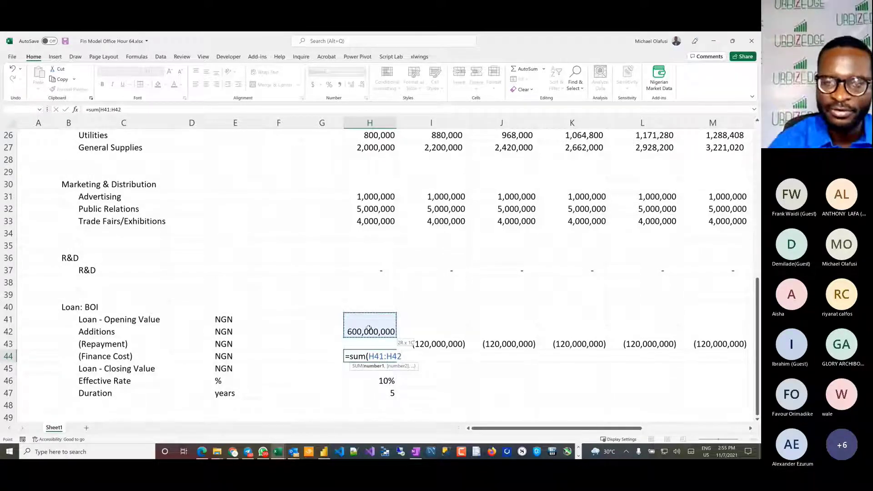
{"action": "left_click_drag", "start_coordinate": [369, 328], "coordinate": [369, 328]}
{"action": "type", "text": ")*"}
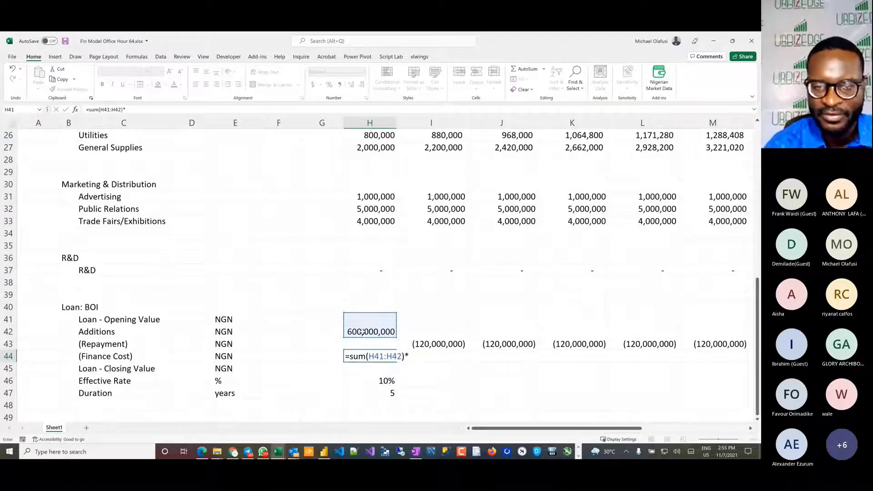
{"action": "left_click", "coordinate": [383, 382]}
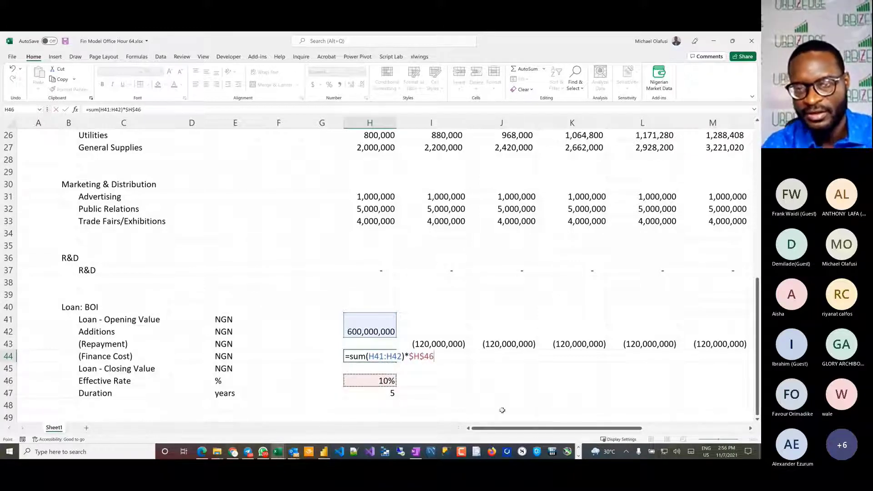
{"action": "key", "text": "Return"}
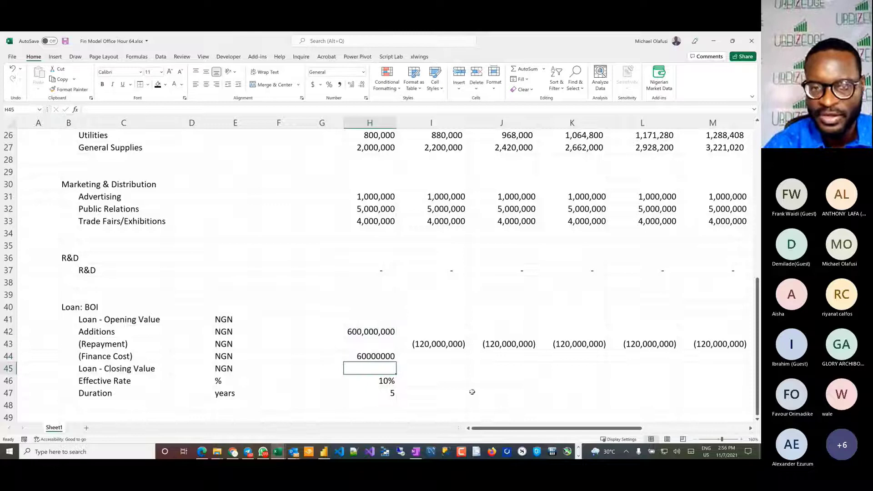
Step: Format the loan schedule range H42:M45 with thousands separators and no decimals
{"action": "left_click", "coordinate": [375, 356]}
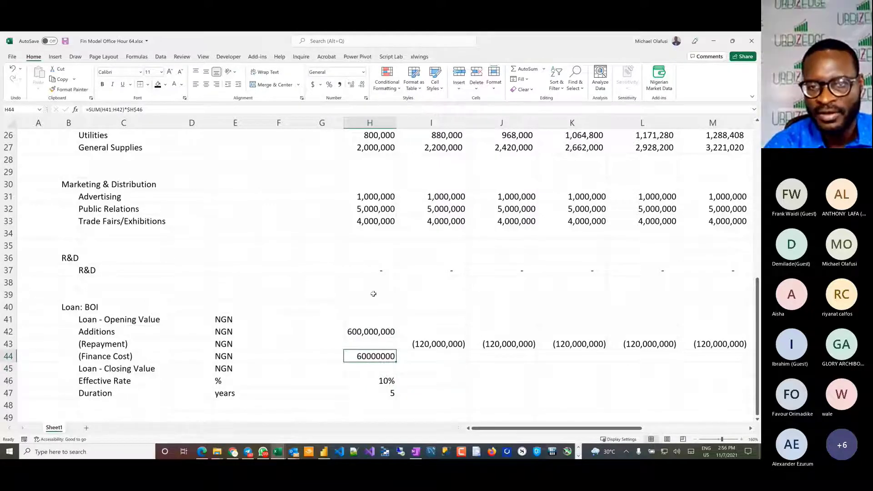
{"action": "key", "text": "ctrl+a"}
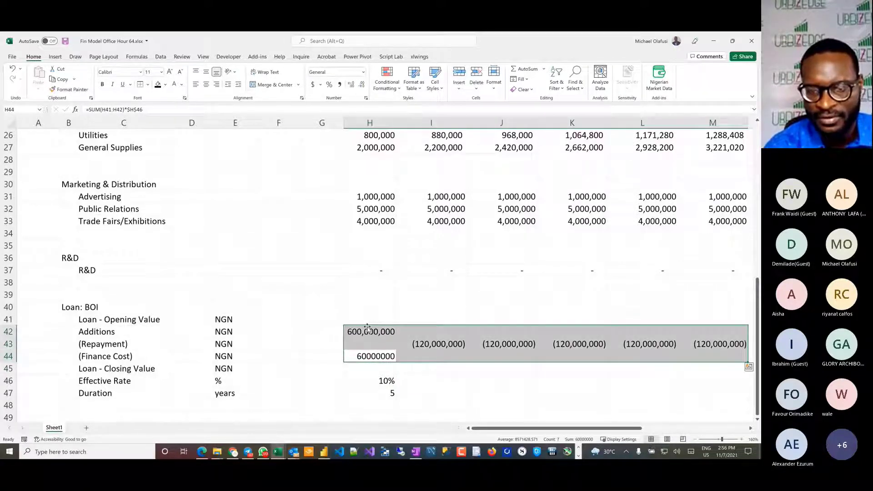
{"action": "key", "text": "shift+Down"}
{"action": "key", "text": "shift+Down"}
{"action": "key", "text": "shift+Up"}
{"action": "key", "text": "shift+Up"}
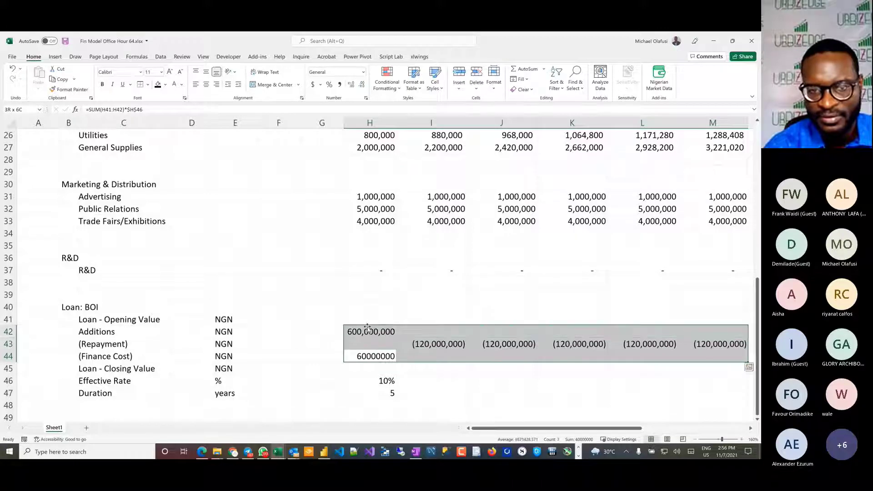
{"action": "left_click_drag", "start_coordinate": [395, 360], "coordinate": [493, 365]}
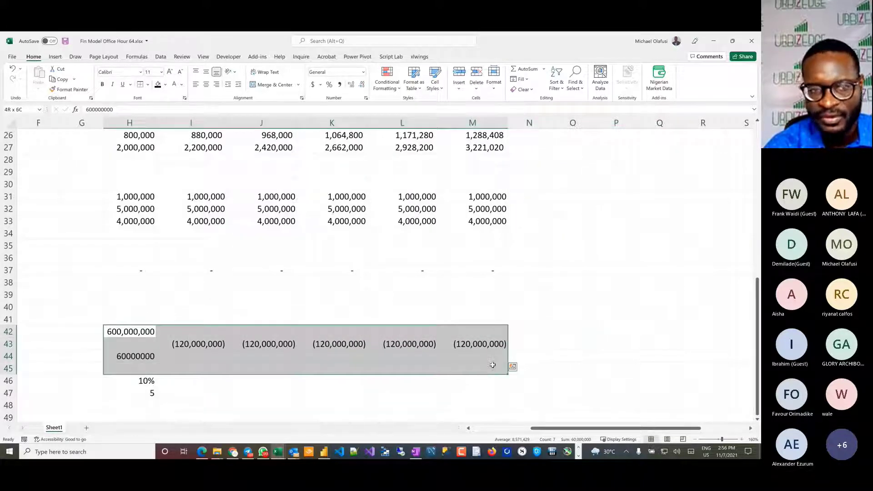
{"action": "left_click", "coordinate": [340, 85]}
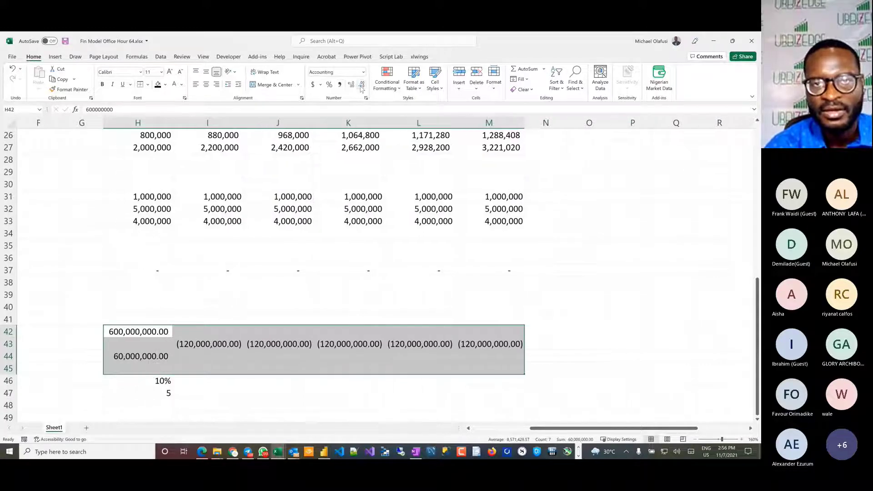
{"action": "left_click", "coordinate": [361, 85]}
{"action": "left_click", "coordinate": [362, 85]}
{"action": "scroll", "coordinate": [324, 238], "scroll_direction": "left", "scroll_amount": 3}
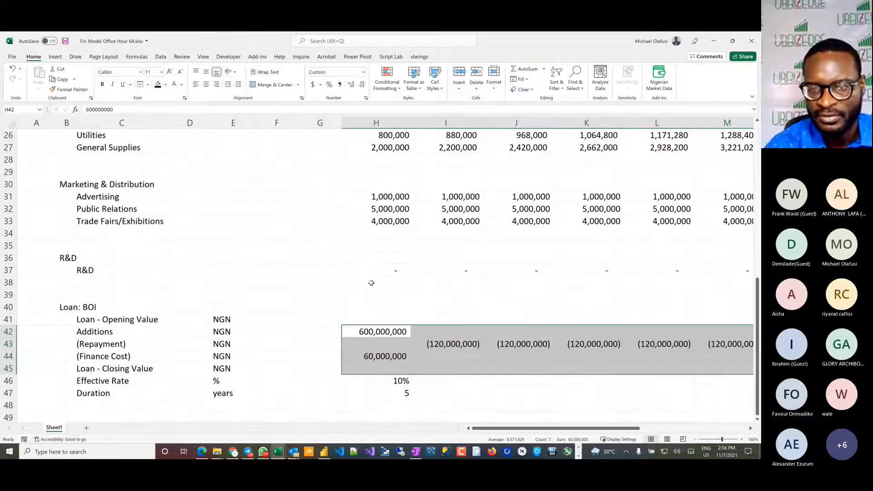
Step: Make the finance cost negative by changing the H44 formula to =-SUM(H41:H42)*$H$46
{"action": "left_click", "coordinate": [364, 356]}
{"action": "double_click", "coordinate": [360, 357]}
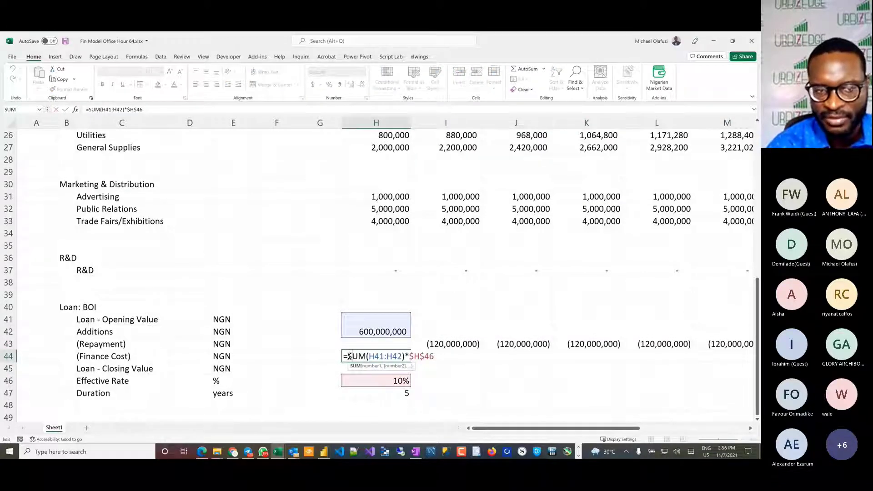
{"action": "left_click", "coordinate": [348, 357]}
{"action": "type", "text": "="}
{"action": "key", "text": "BackSpace"}
{"action": "type", "text": "-"}
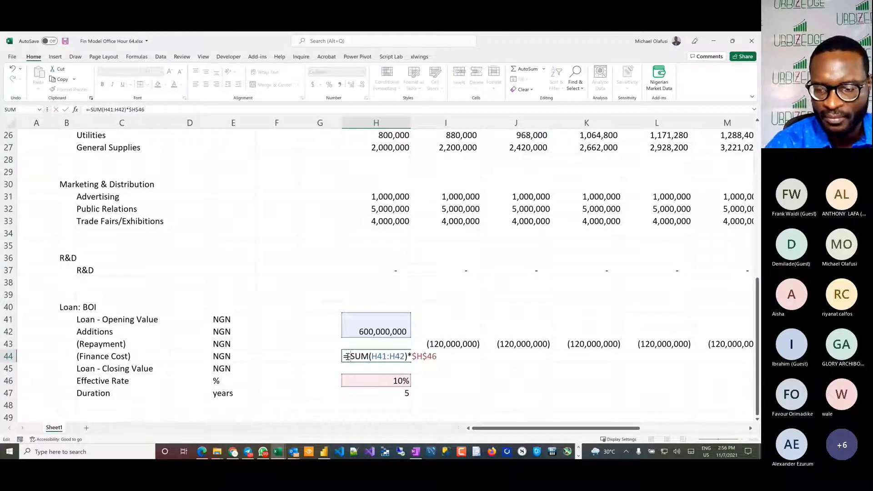
{"action": "key", "text": "Return"}
{"action": "left_click", "coordinate": [426, 366]}
{"action": "left_click", "coordinate": [391, 357]}
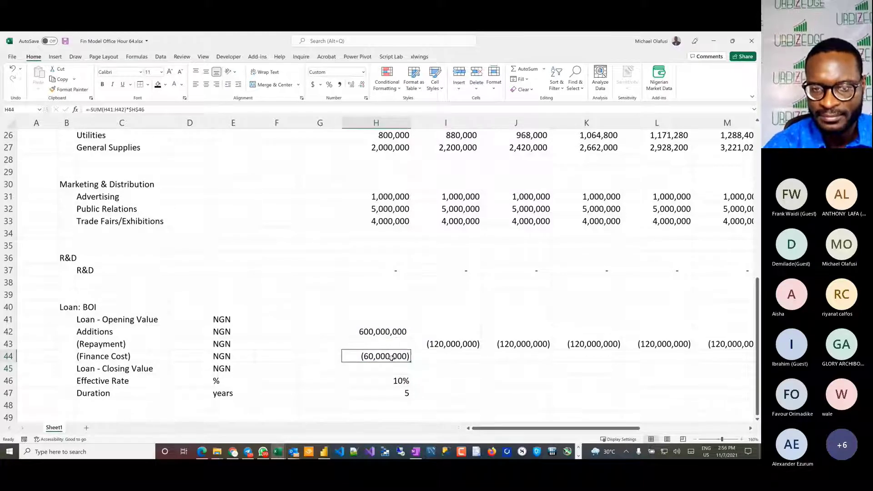
Step: Enter the loan closing value formula =SUM(H41:H43) in H45, leaving out the finance cost row
{"action": "left_click", "coordinate": [430, 332]}
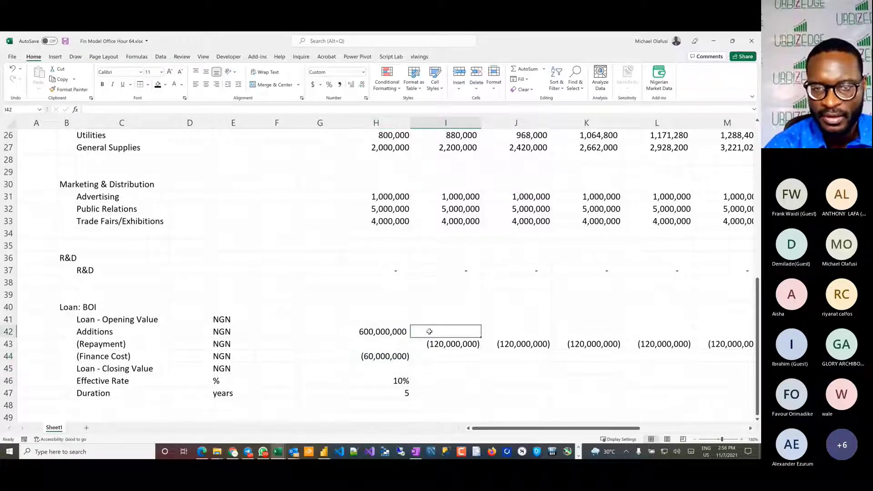
{"action": "left_click", "coordinate": [379, 369]}
{"action": "type", "text": "="}
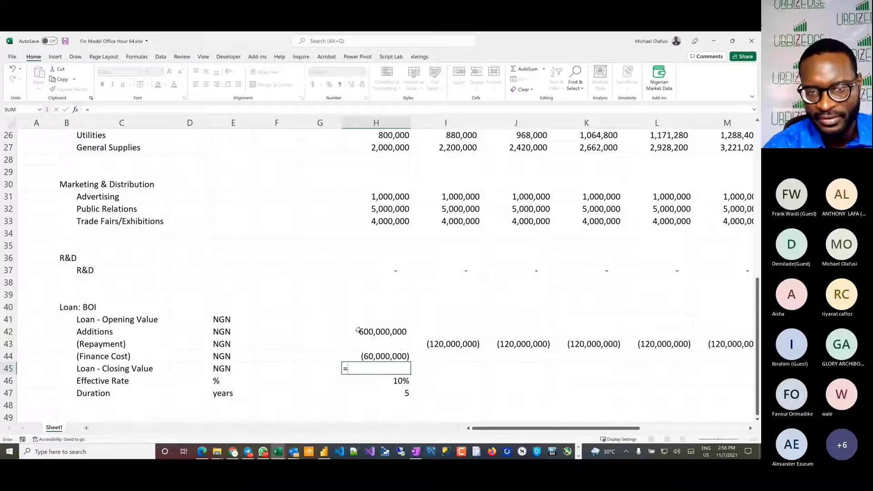
{"action": "type", "text": "SUM("}
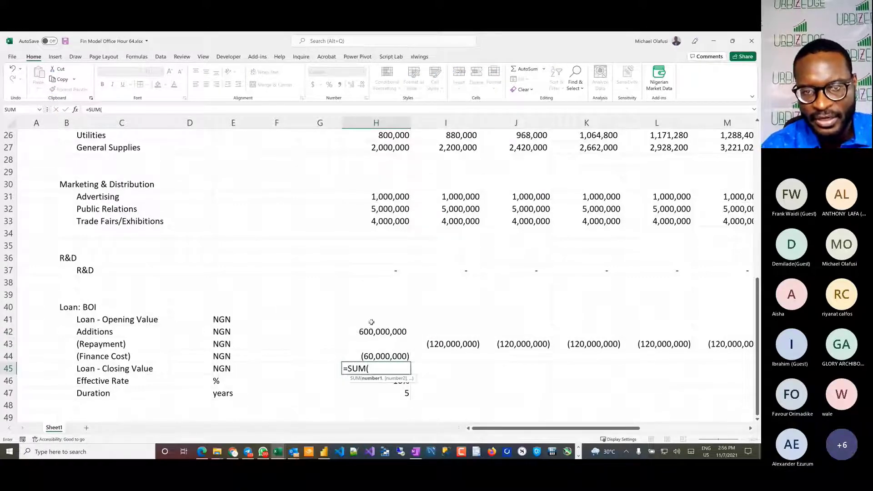
{"action": "left_click", "coordinate": [371, 321]}
{"action": "left_click_drag", "start_coordinate": [372, 320], "coordinate": [374, 339]}
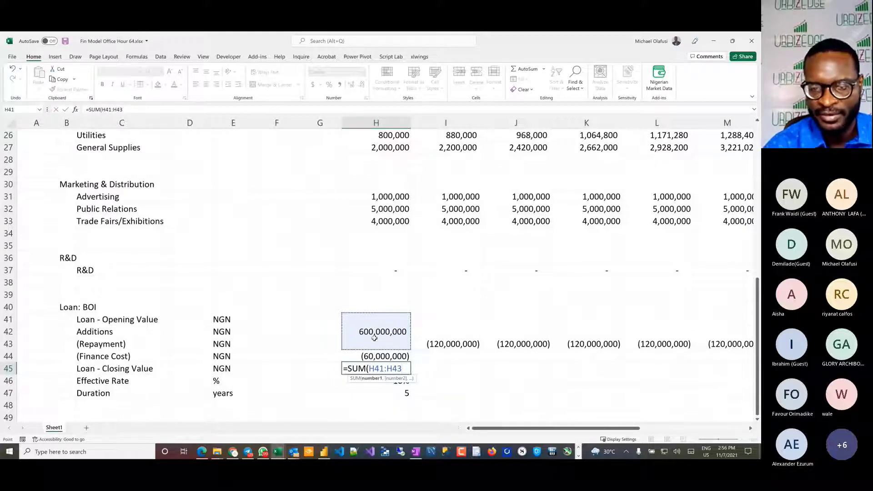
{"action": "type", "text": ")"}
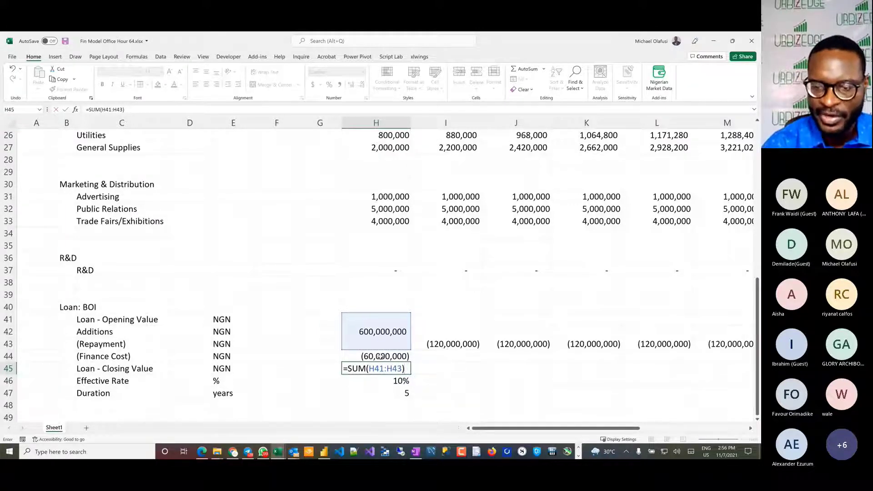
{"action": "key", "text": "Return"}
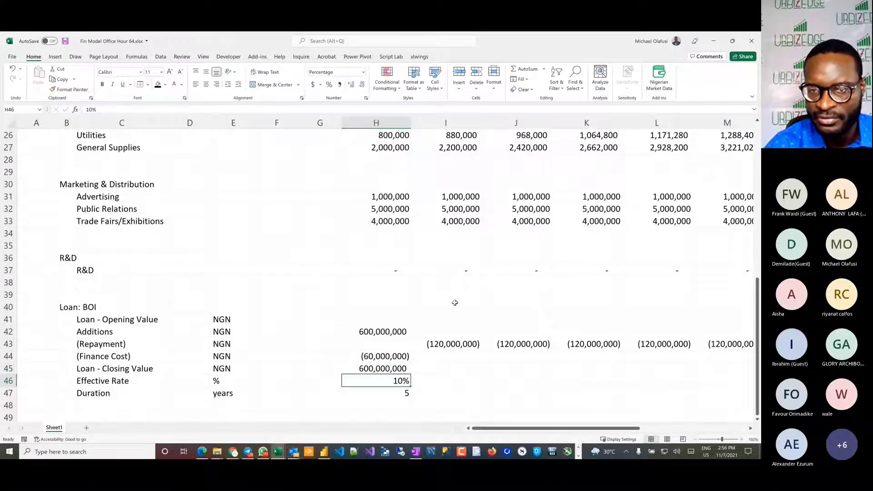
Step: Link the second year's loan opening value in I41 to the prior closing value with =H45
{"action": "left_click", "coordinate": [454, 317]}
{"action": "type", "text": "="}
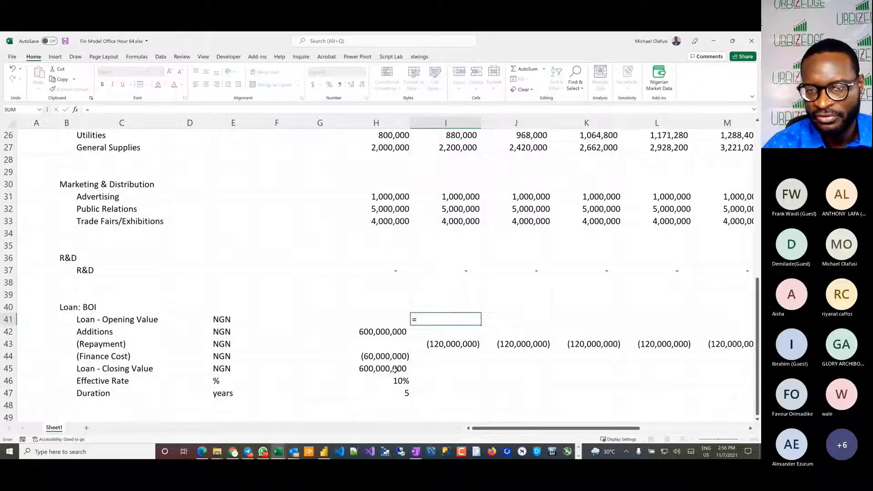
{"action": "left_click", "coordinate": [392, 369]}
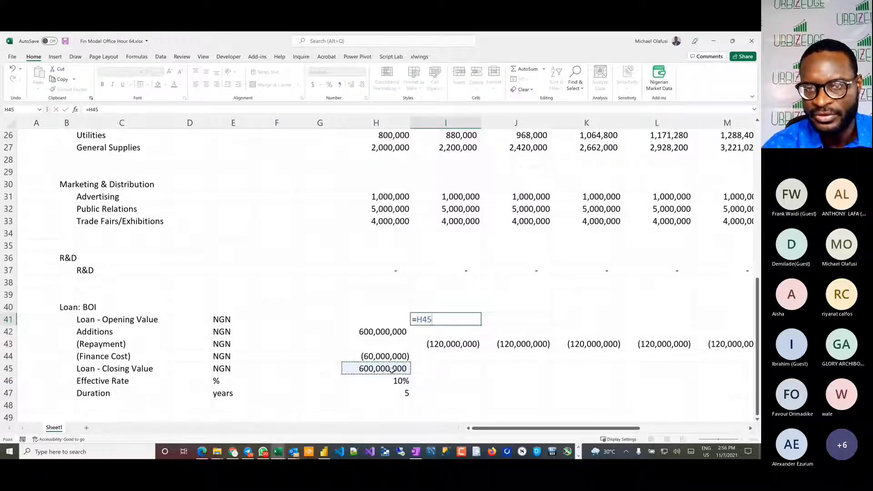
{"action": "key", "text": "Return"}
Step: Fill the finance cost and closing value formulas from H44:H45 across to column M, and the opening value from I41 to M41
{"action": "left_click", "coordinate": [392, 358]}
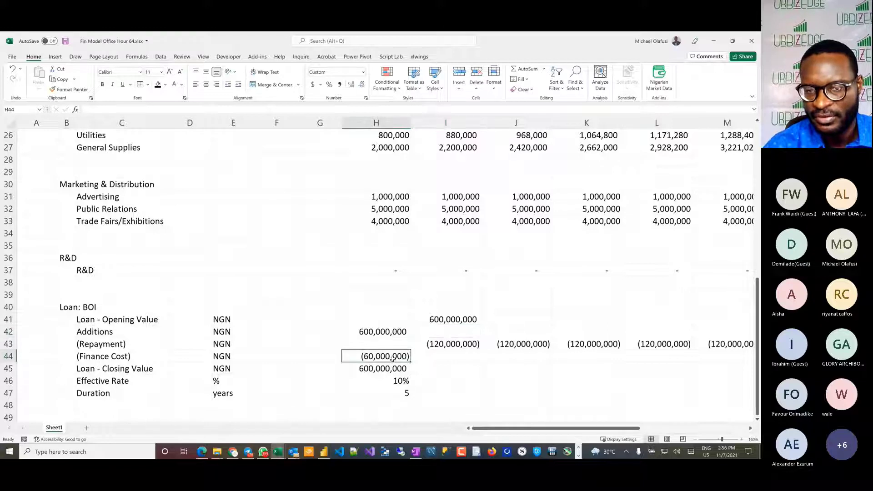
{"action": "left_click_drag", "start_coordinate": [393, 358], "coordinate": [693, 367]}
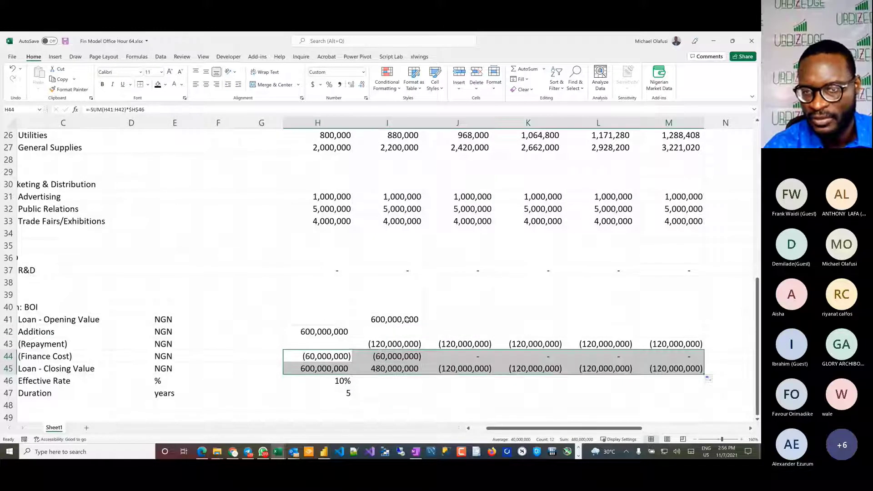
{"action": "left_click", "coordinate": [408, 320]}
{"action": "left_click_drag", "start_coordinate": [423, 324], "coordinate": [699, 329]}
{"action": "left_click", "coordinate": [669, 405]}
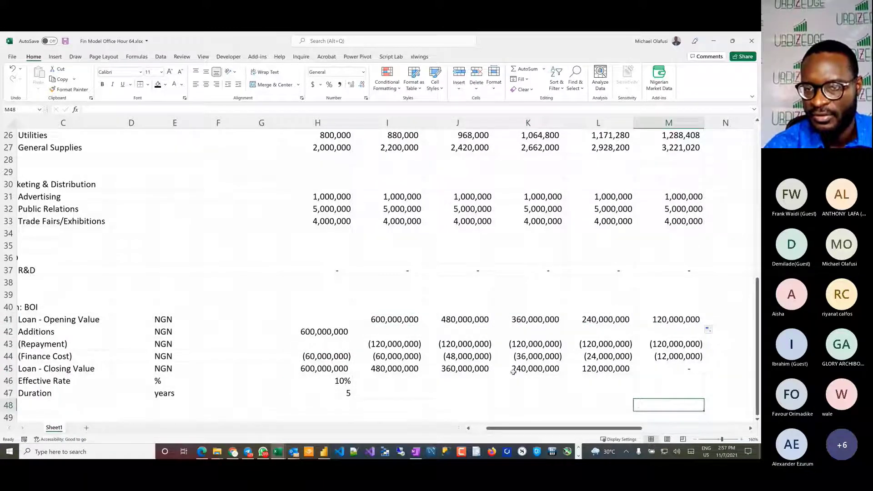
Step: Review the BOI loan schedule in rows 40 to 47 across all years
{"action": "scroll", "coordinate": [515, 371], "scroll_direction": "left", "scroll_amount": 2}
{"action": "scroll", "coordinate": [514, 372], "scroll_direction": "down", "scroll_amount": 2}
{"action": "scroll", "coordinate": [513, 372], "scroll_direction": "right", "scroll_amount": 3}
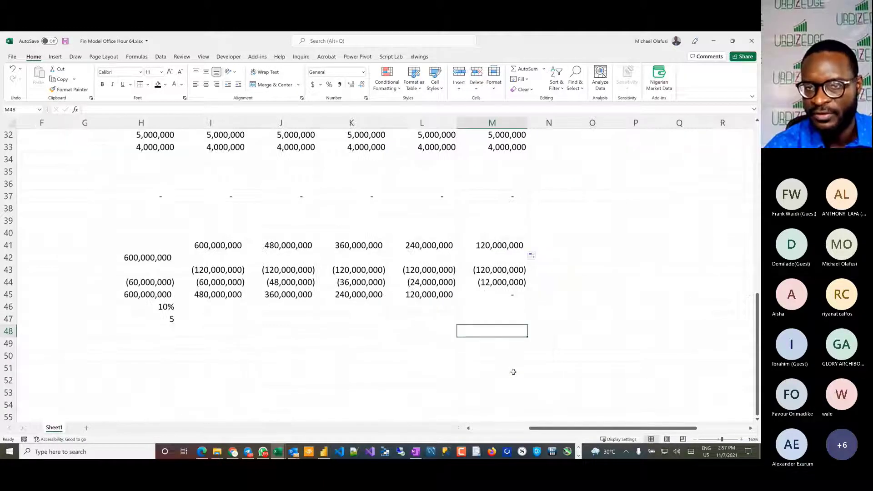
{"action": "scroll", "coordinate": [380, 352], "scroll_direction": "left", "scroll_amount": 3}
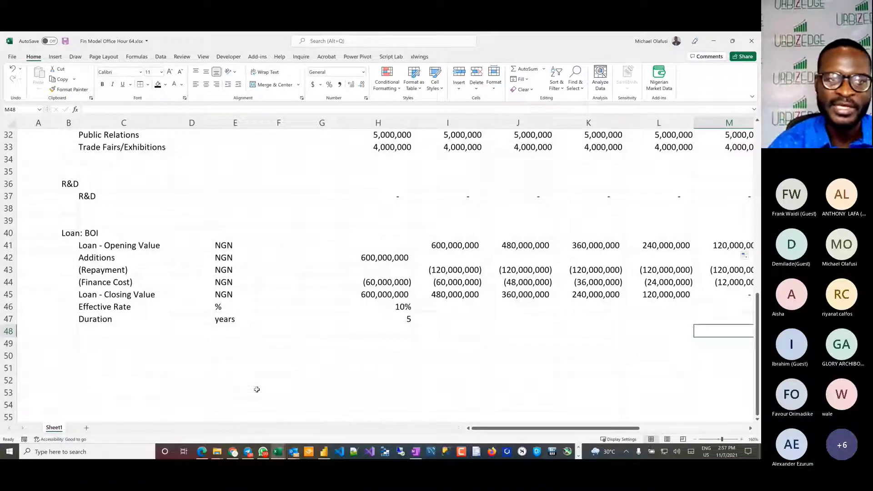
{"action": "left_click_drag", "start_coordinate": [9, 233], "coordinate": [9, 245]}
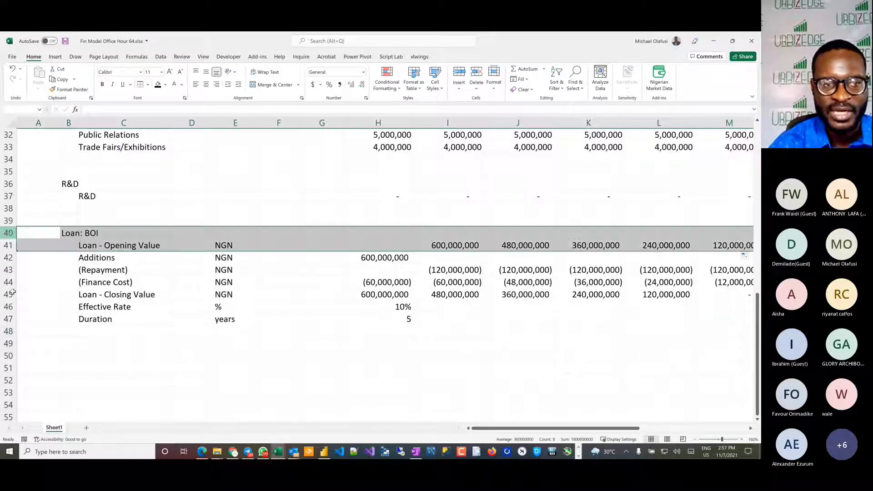
{"action": "left_click_drag", "start_coordinate": [12, 293], "coordinate": [10, 318]}
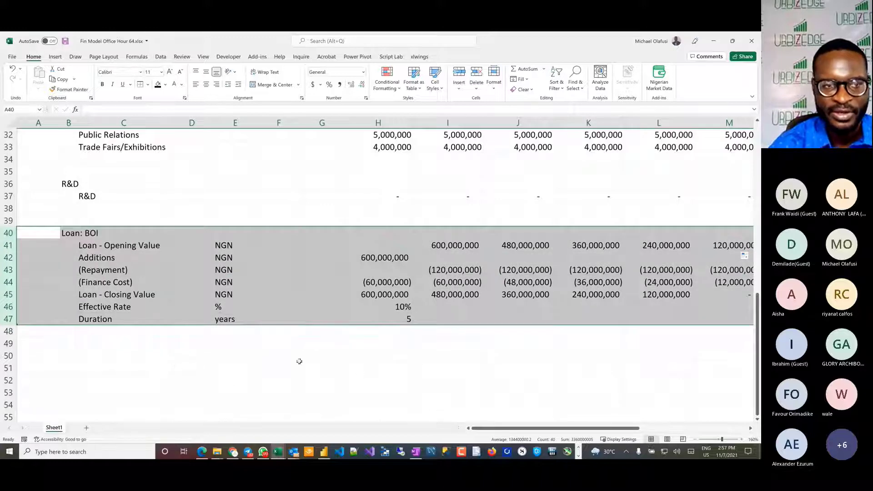
{"action": "left_click", "coordinate": [69, 352]}
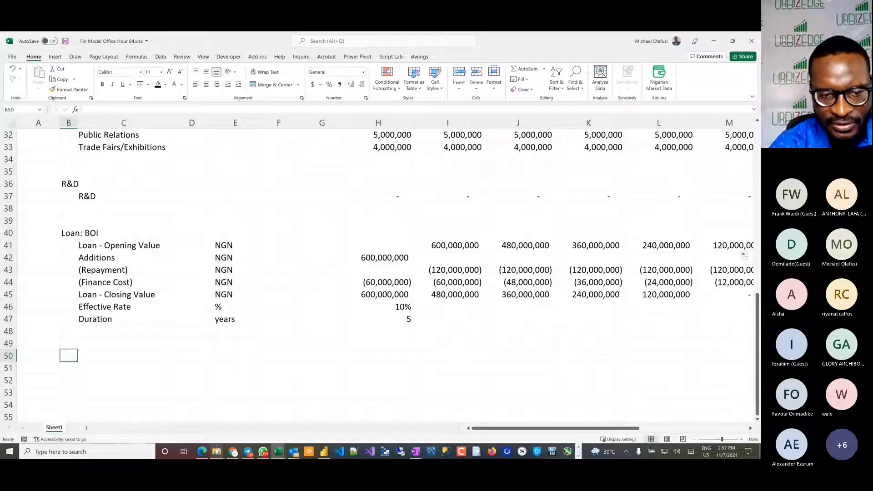
Step: Switch to File Explorer and look through the folders in Google Drive
{"action": "mouse_move", "coordinate": [217, 452]}
{"action": "left_click", "coordinate": [285, 398]}
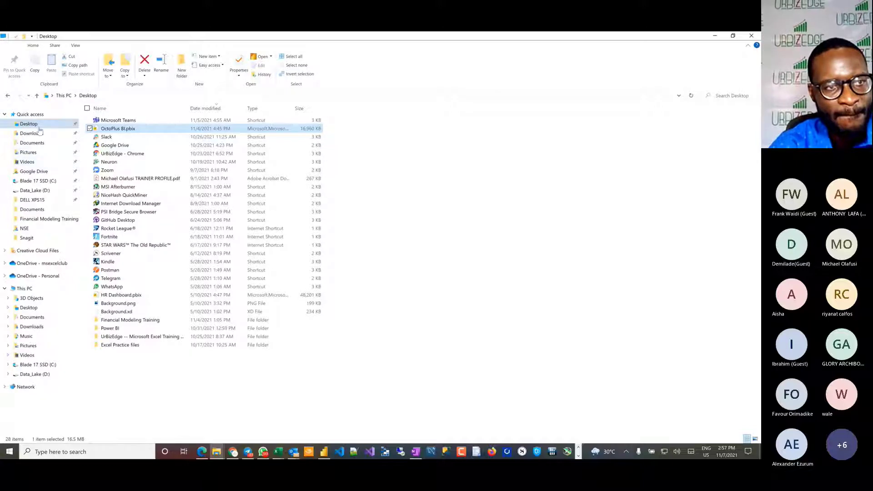
{"action": "left_click", "coordinate": [33, 173]}
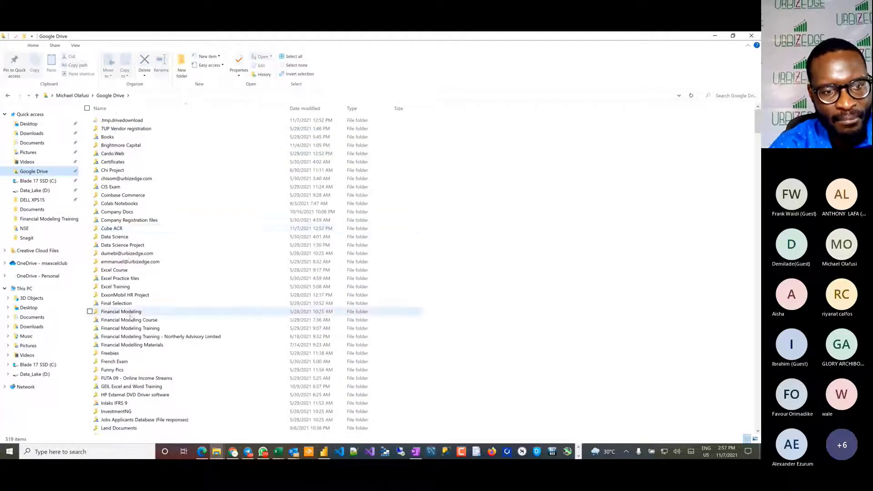
{"action": "scroll", "coordinate": [255, 367], "scroll_direction": "down", "scroll_amount": 9}
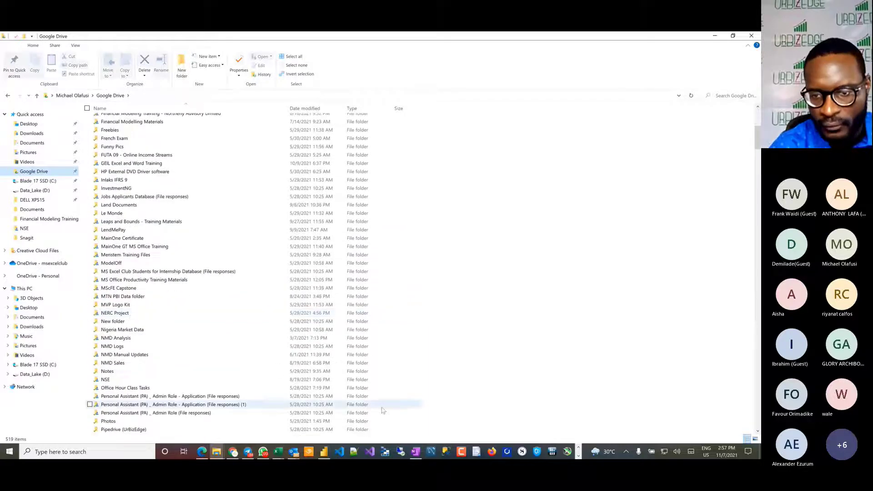
Step: Switch to Dangote Flour Mill Annual Report 2018.pdf in Adobe Acrobat and find the consolidated statement of profit or loss on page 17
{"action": "left_click", "coordinate": [579, 455]}
{"action": "right_click", "coordinate": [262, 452]}
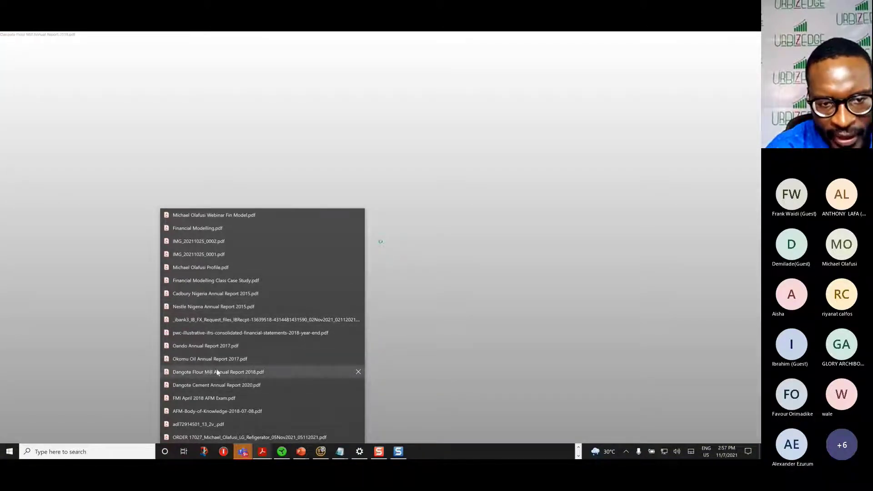
{"action": "left_click", "coordinate": [221, 372]}
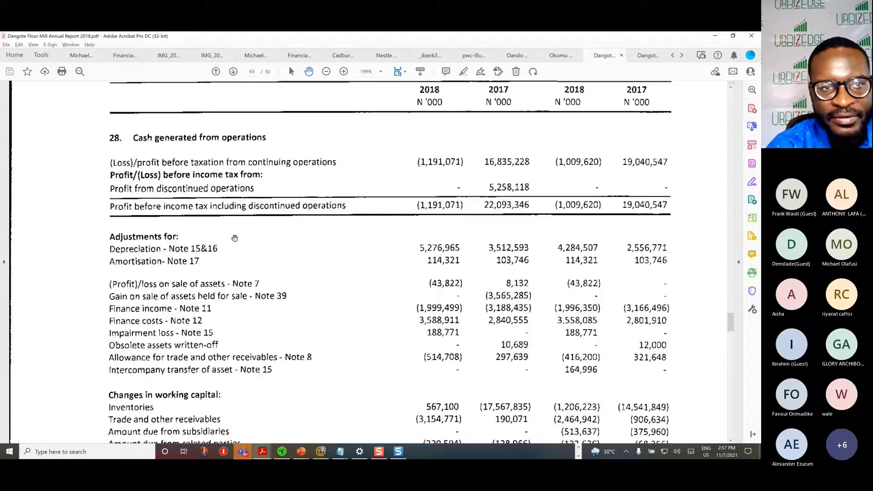
{"action": "scroll", "coordinate": [235, 238], "scroll_direction": "up", "scroll_amount": 4}
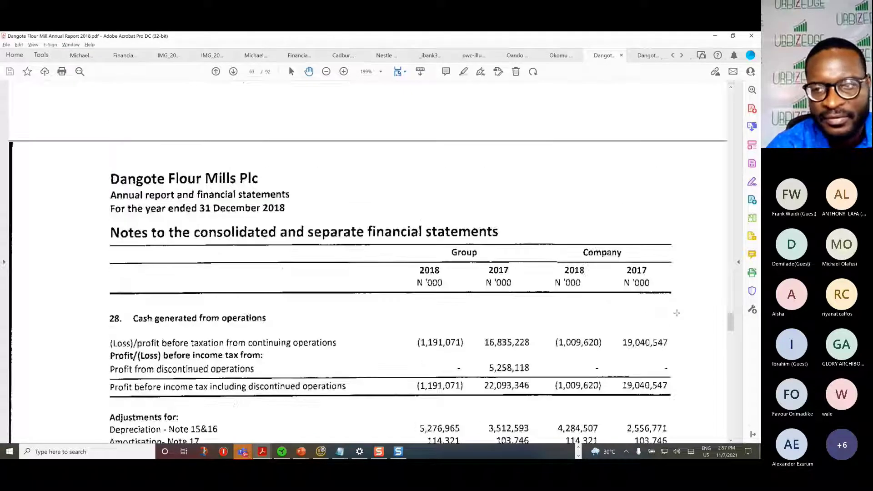
{"action": "left_click_drag", "start_coordinate": [731, 236], "coordinate": [722, 153]}
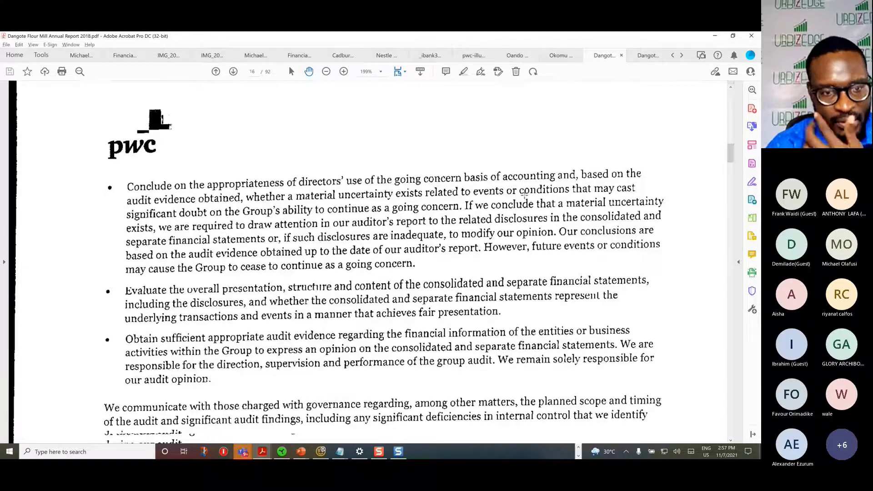
{"action": "scroll", "coordinate": [524, 195], "scroll_direction": "down", "scroll_amount": 10}
{"action": "scroll", "coordinate": [525, 195], "scroll_direction": "down", "scroll_amount": 12}
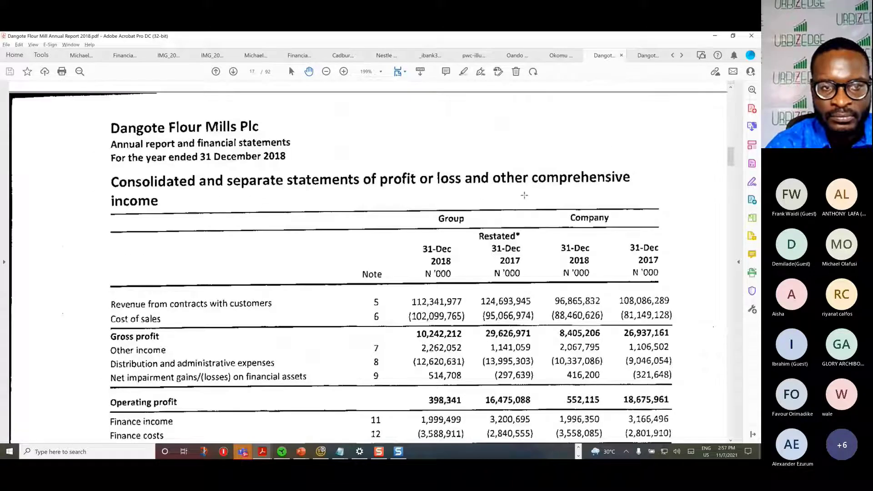
{"action": "scroll", "coordinate": [524, 195], "scroll_direction": "down", "scroll_amount": 3}
{"action": "scroll", "coordinate": [524, 195], "scroll_direction": "down", "scroll_amount": 1}
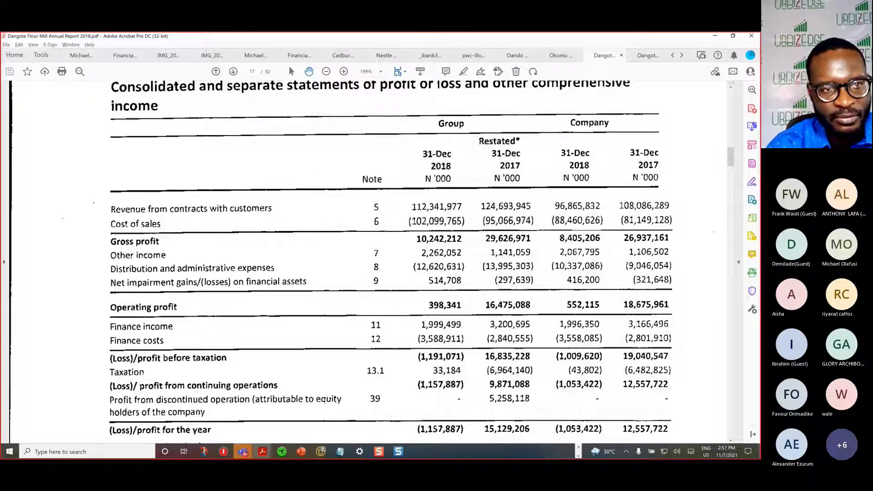
Step: Number the revenue, cost of sales, distribution and administrative expenses, finance costs and taxation lines sequentially in red ink, starting from 1
{"action": "mouse_move", "coordinate": [104, 220]}
{"action": "left_mouse_down"}
{"action": "mouse_move", "coordinate": [92, 227]}
{"action": "mouse_move", "coordinate": [113, 226]}
{"action": "left_mouse_up"}
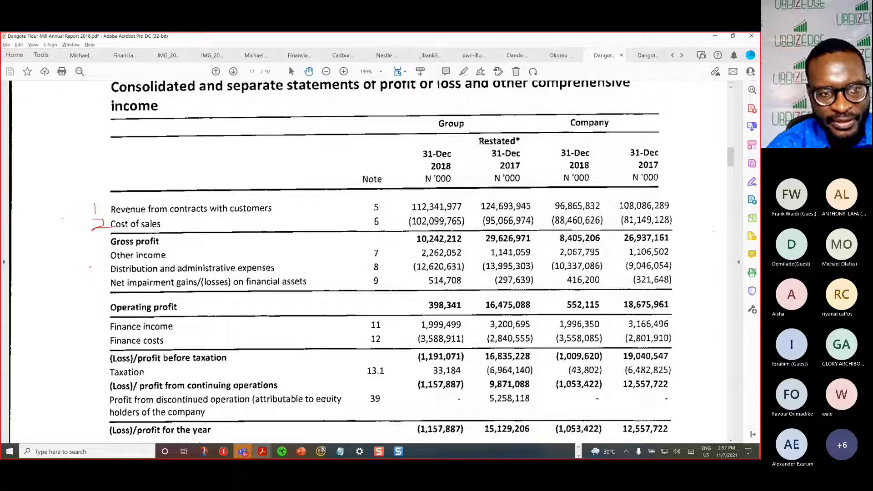
{"action": "left_click_drag", "start_coordinate": [91, 267], "coordinate": [101, 279]}
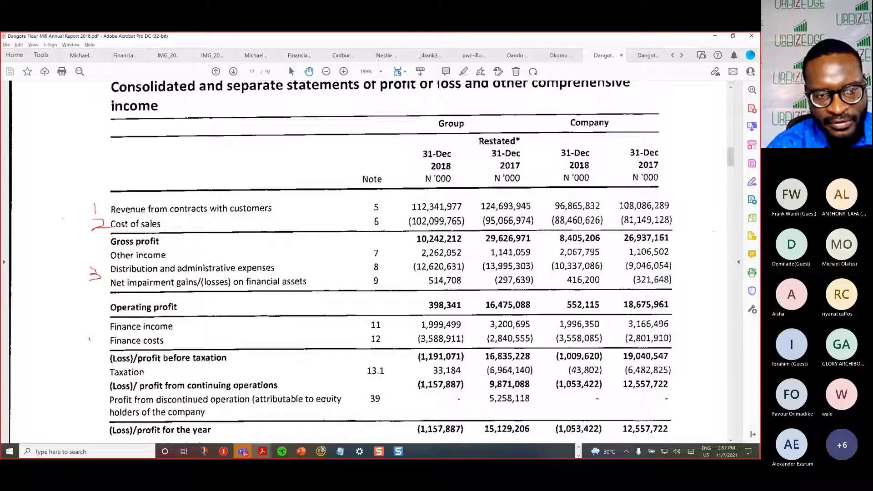
{"action": "left_click_drag", "start_coordinate": [90, 338], "coordinate": [102, 342]}
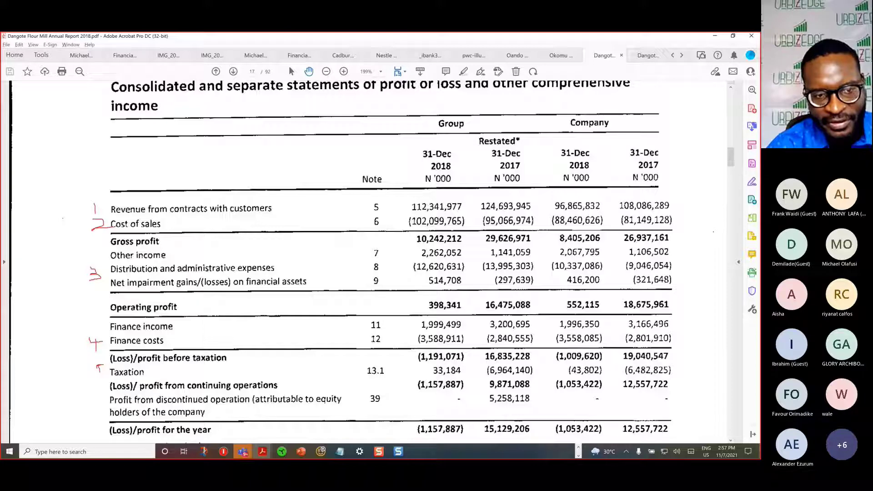
{"action": "left_click_drag", "start_coordinate": [100, 371], "coordinate": [101, 380]}
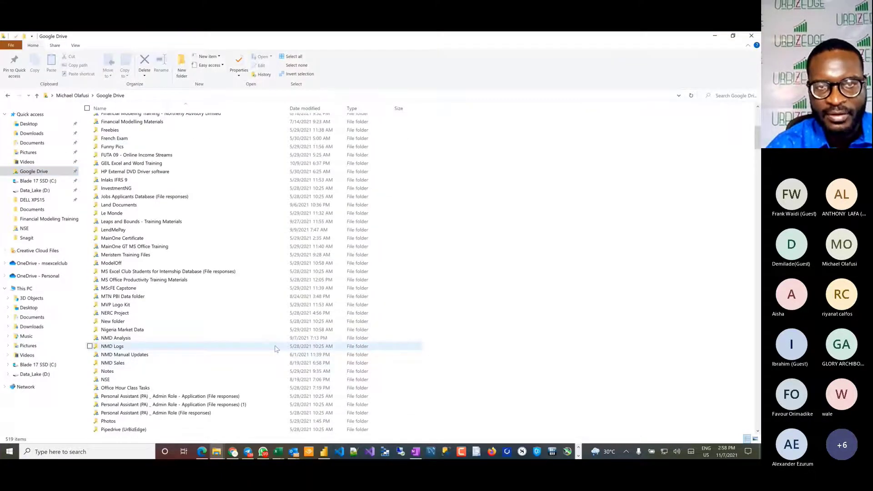
Step: Switch to Fin Model Office Hour 64.xlsx in Excel and enter the section heading Tax in B50, below the BOI loan schedule
{"action": "key", "text": "alt+Tab"}
{"action": "key", "text": "alt+Tab"}
{"action": "key", "text": "alt+Tab"}
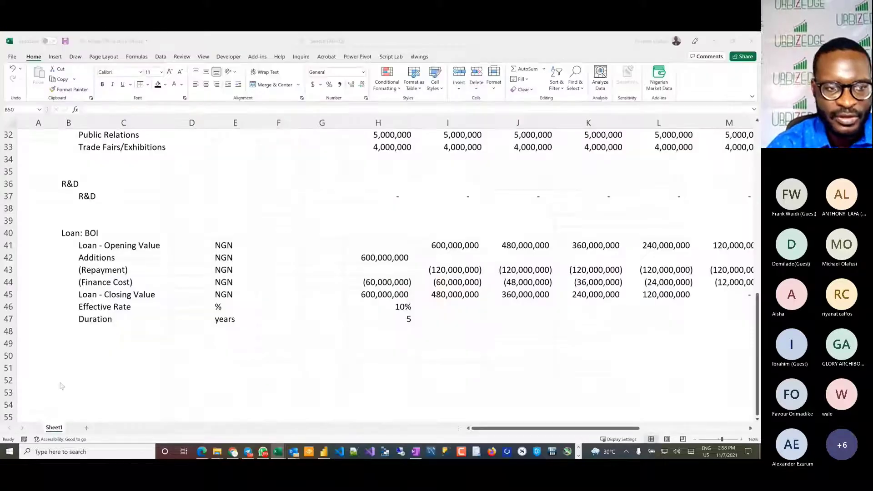
{"action": "left_click", "coordinate": [58, 366]}
{"action": "left_click", "coordinate": [73, 355]}
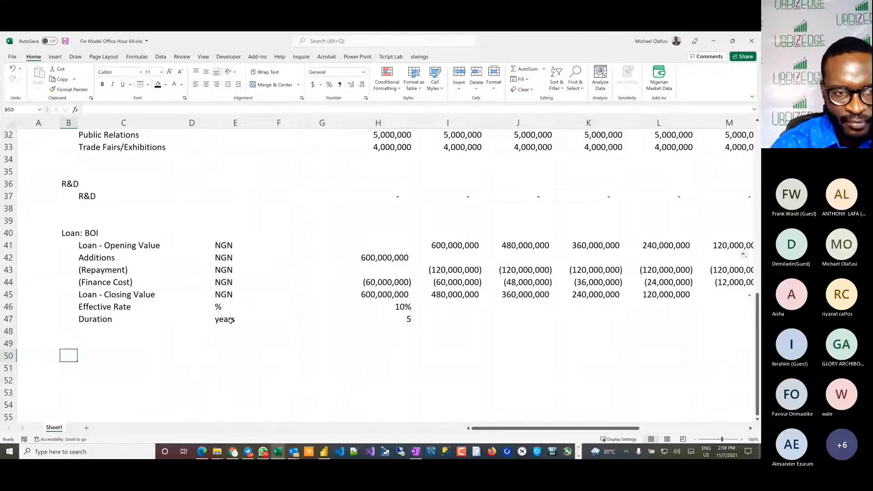
{"action": "key", "text": "Up"}
{"action": "key", "text": "Down"}
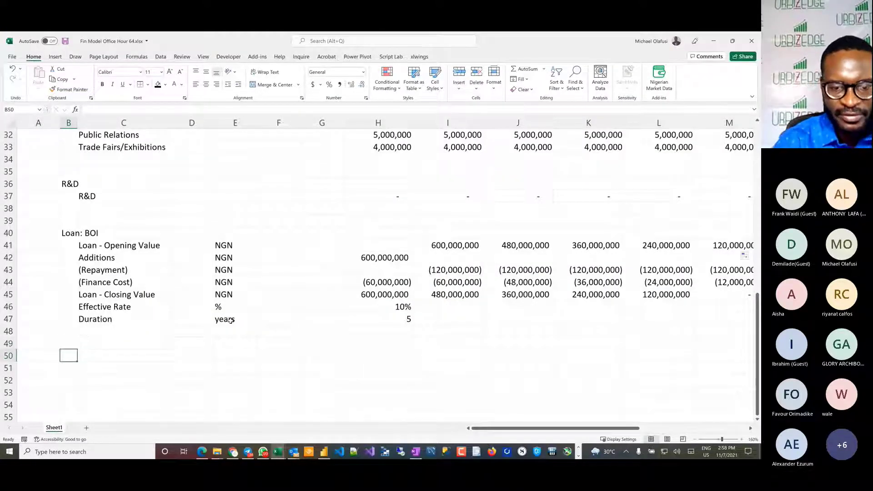
{"action": "type", "text": "Tax"}
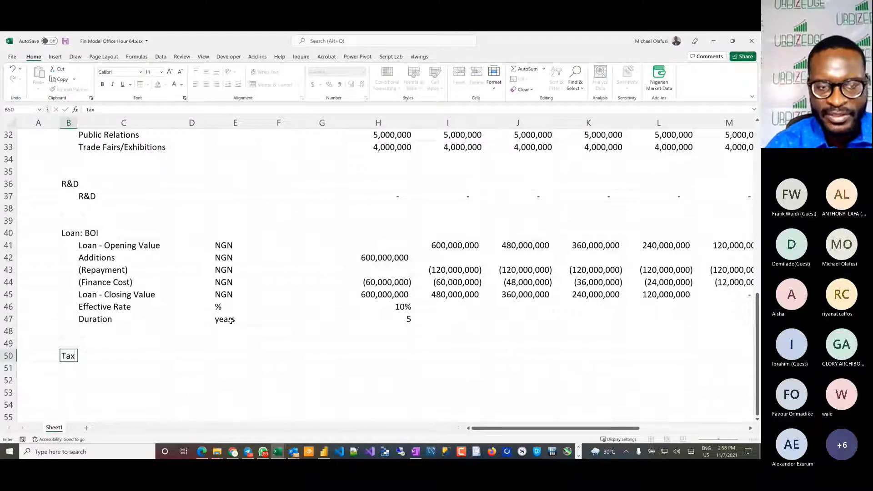
{"action": "key", "text": "Return"}
{"action": "key", "text": "Right"}
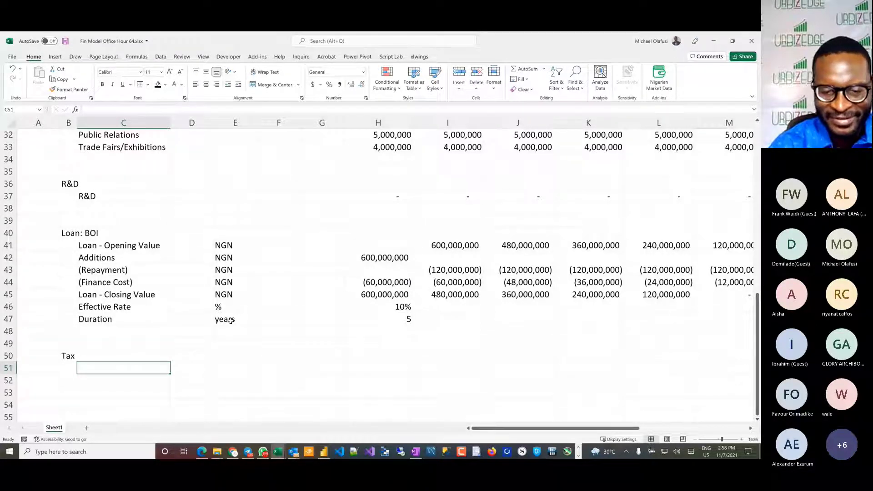
Step: Add the line item Total Tax Rate in C51 with the unit % in E51
{"action": "type", "text": "Total T"}
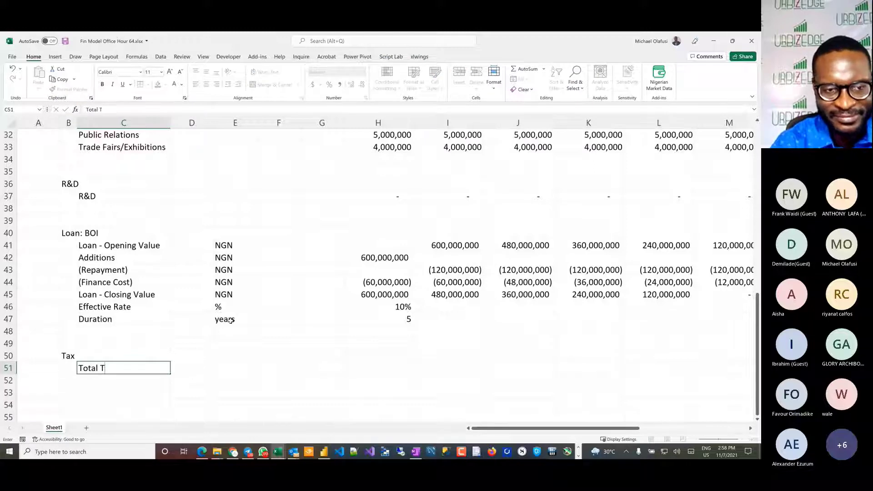
{"action": "type", "text": "ax Rate"}
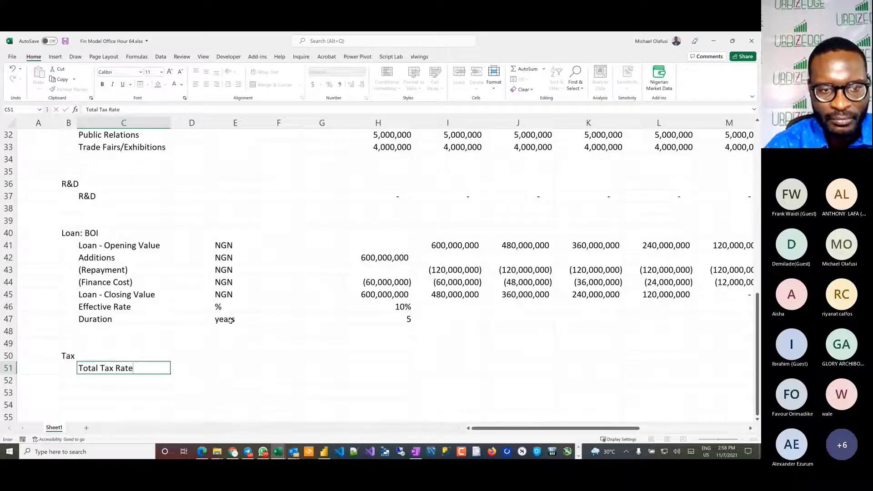
{"action": "key", "text": "Tab"}
{"action": "key", "text": "Tab"}
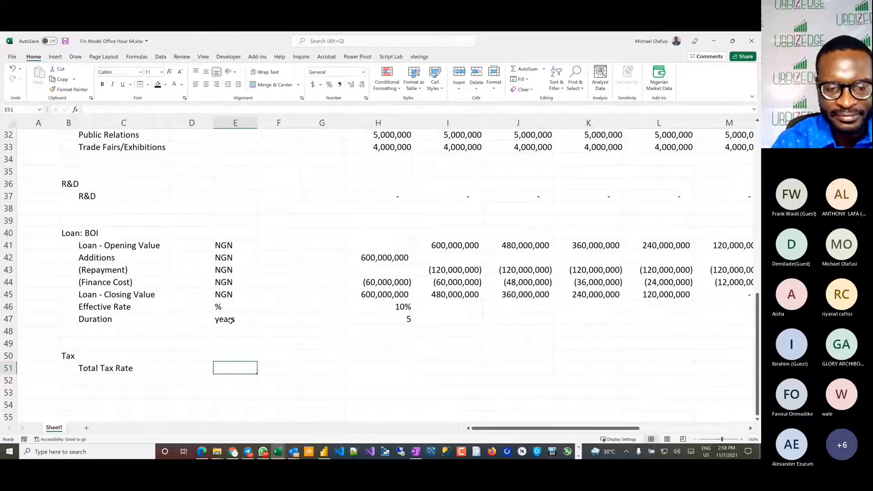
{"action": "type", "text": "%"}
Step: Set the total tax rate to 32% for every year in H51:M51
{"action": "key", "text": "Tab"}
{"action": "key", "text": "Tab"}
{"action": "key", "text": "Tab"}
{"action": "key", "text": "shift+Right"}
{"action": "key", "text": "shift+Right"}
{"action": "key", "text": "shift+Right"}
{"action": "key", "text": "shift+Right"}
{"action": "key", "text": "shift+Right"}
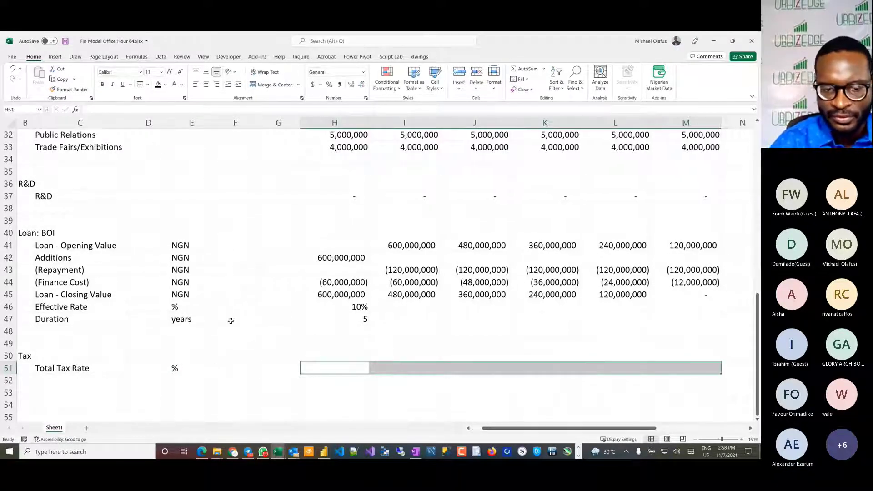
{"action": "type", "text": "32%"}
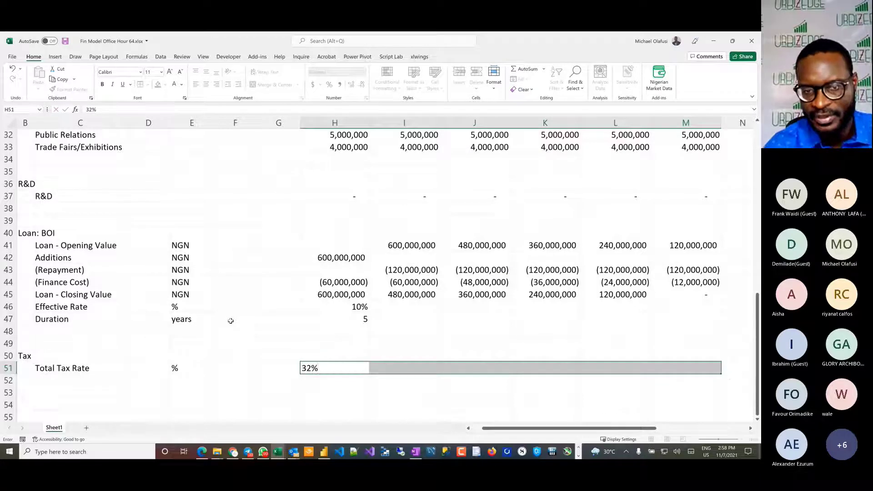
{"action": "key", "text": "ctrl+Return"}
{"action": "left_click", "coordinate": [291, 382]}
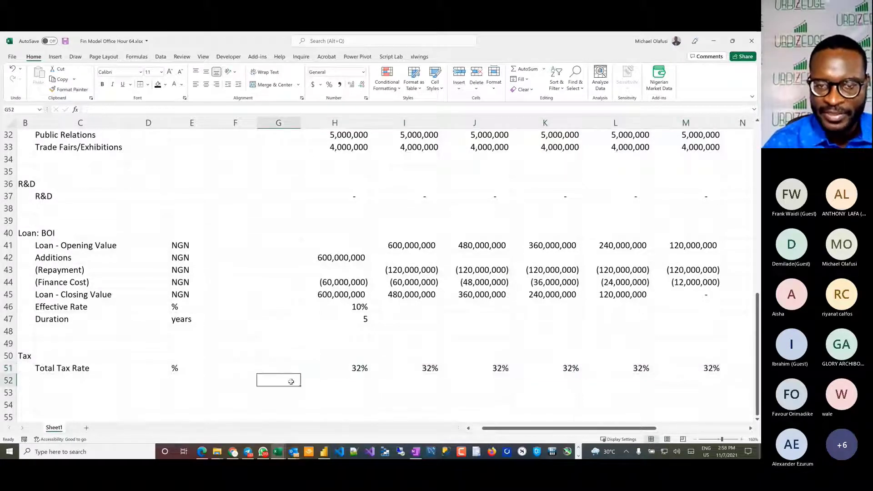
{"action": "scroll", "coordinate": [386, 382], "scroll_direction": "left", "scroll_amount": 1}
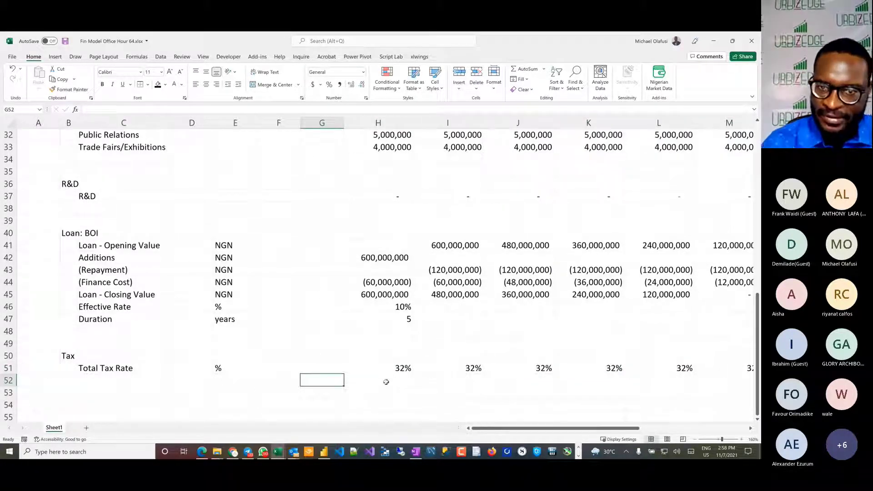
{"action": "scroll", "coordinate": [230, 352], "scroll_direction": "down", "scroll_amount": 2}
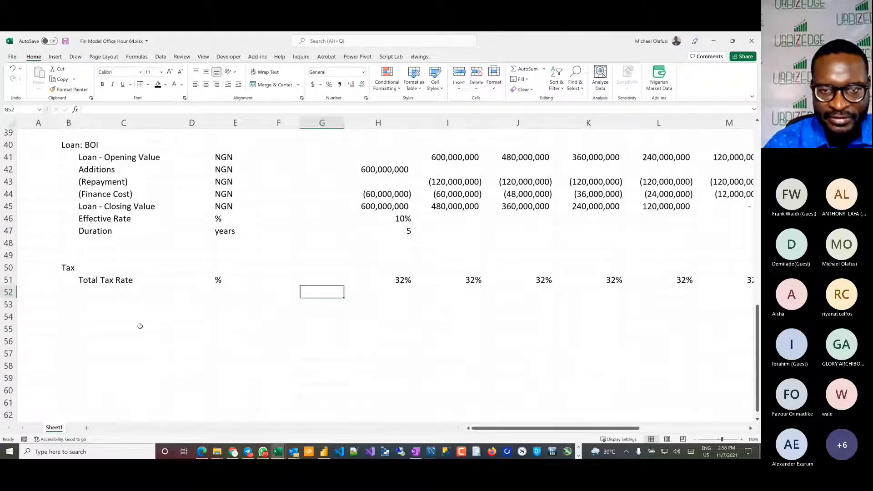
{"action": "left_click", "coordinate": [70, 306]}
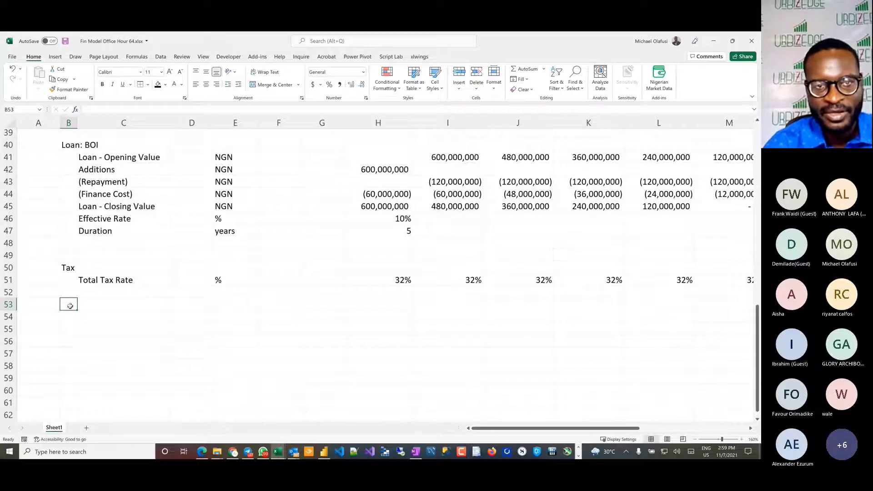
Step: Switch to the Dangote Flour Mill annual report in Adobe Acrobat and examine the statement of financial position on page 18
{"action": "key", "text": "alt+Tab"}
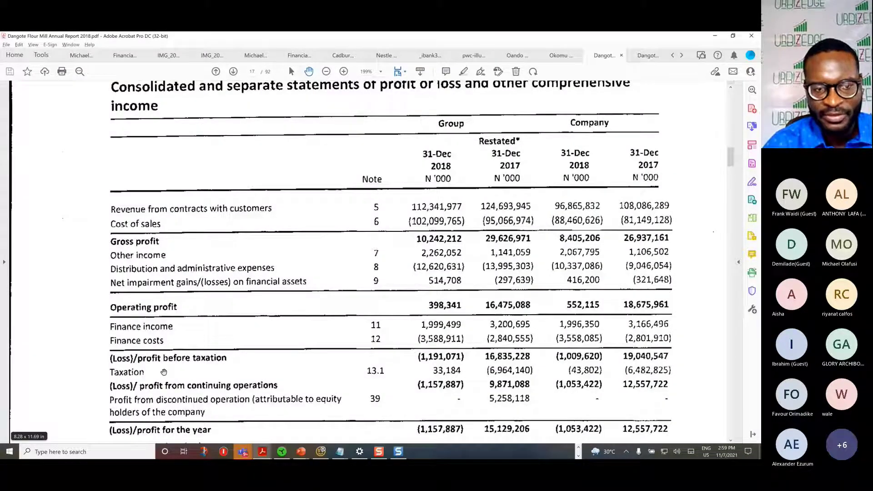
{"action": "scroll", "coordinate": [164, 373], "scroll_direction": "down", "scroll_amount": 3}
{"action": "scroll", "coordinate": [163, 372], "scroll_direction": "down", "scroll_amount": 10}
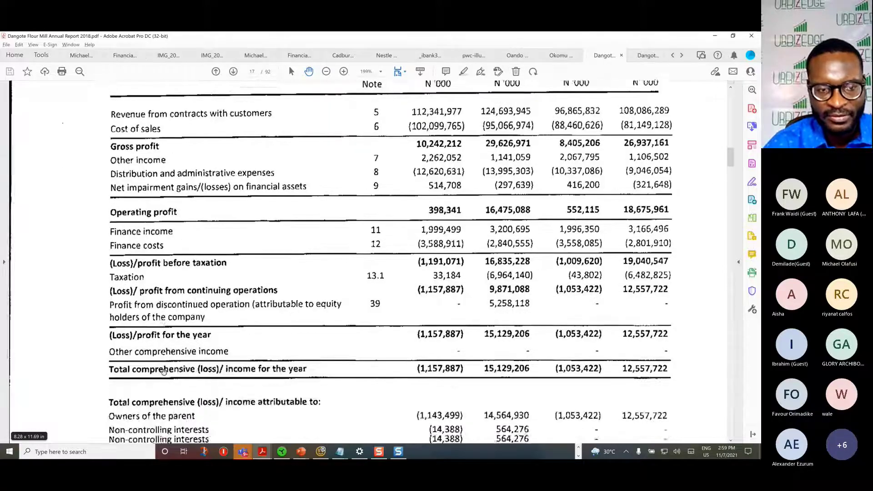
{"action": "scroll", "coordinate": [164, 372], "scroll_direction": "down", "scroll_amount": 15}
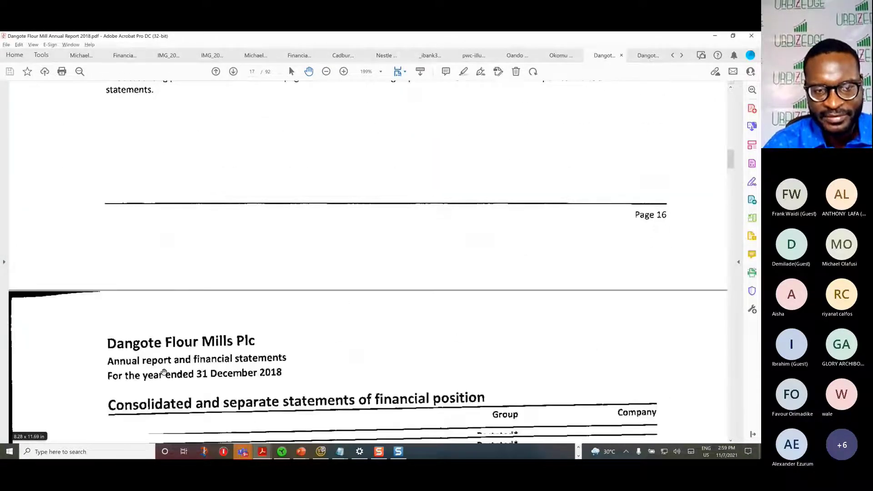
{"action": "scroll", "coordinate": [164, 372], "scroll_direction": "down", "scroll_amount": 4}
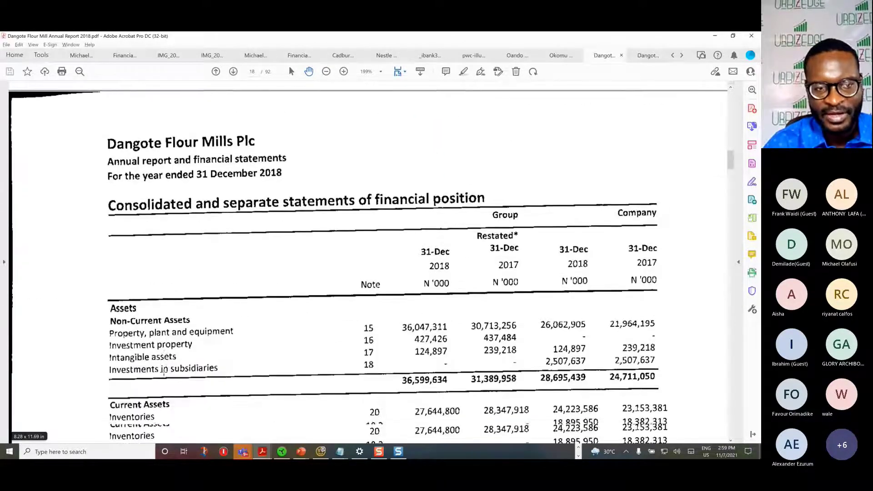
Step: Switch back to Fin Model Office Hour 64.xlsx in Excel and enter the section heading Capital Expenditure in B54
{"action": "key", "text": "alt+Tab"}
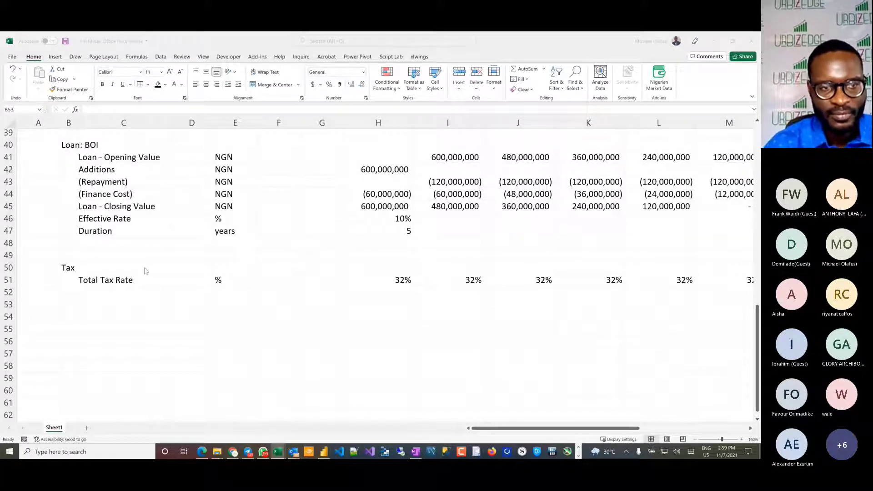
{"action": "left_click", "coordinate": [81, 322]}
{"action": "left_click", "coordinate": [70, 318]}
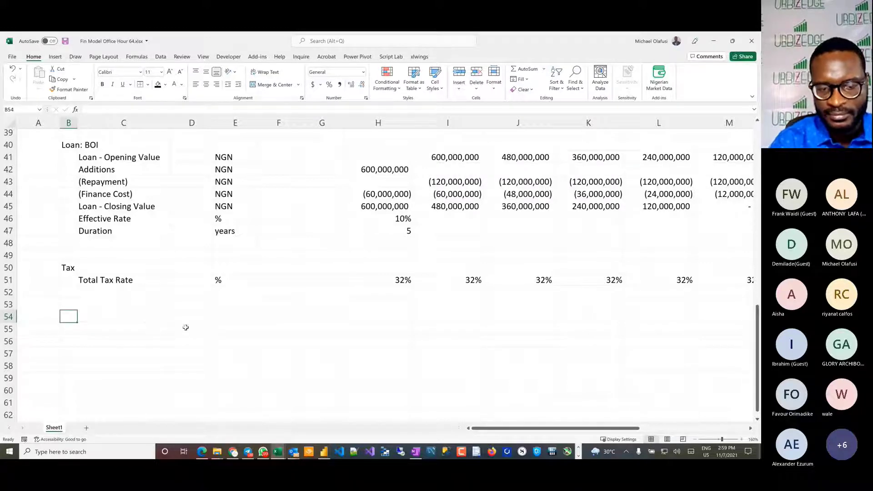
{"action": "type", "text": "Cap"}
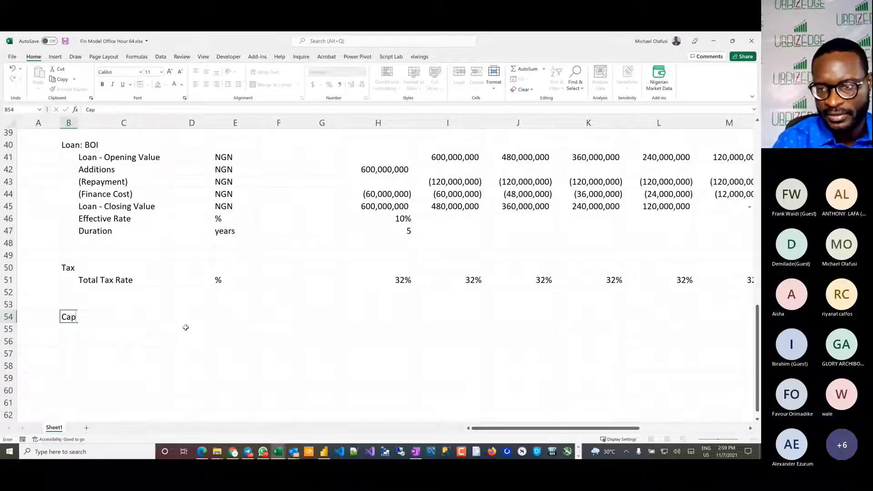
{"action": "type", "text": "ital Ex"}
{"action": "type", "text": "penditure"}
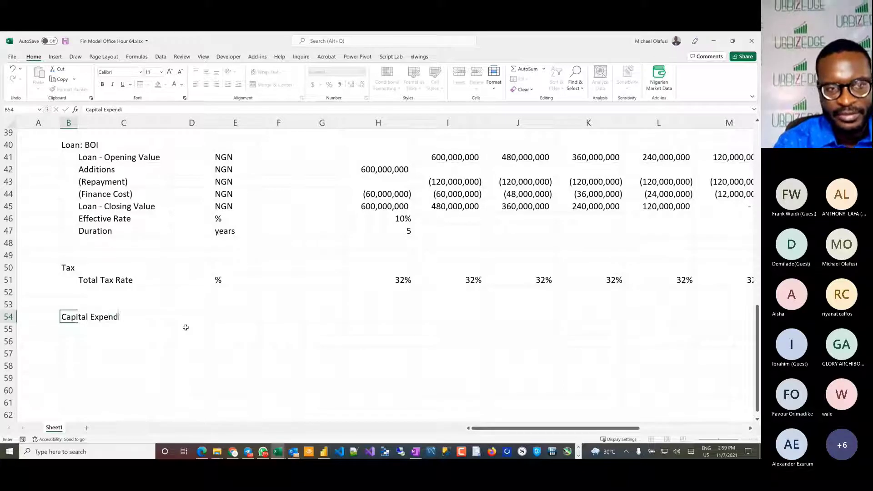
{"action": "key", "text": "Return"}
{"action": "key", "text": "Right"}
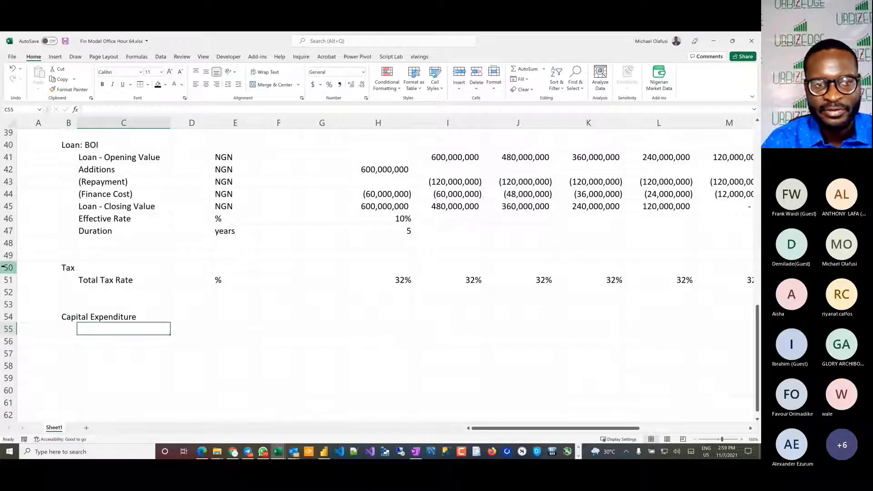
Step: Select the tax rows 50 and 51, and review the handwritten land purchase and farm setup items in the Book6 workbook
{"action": "left_click_drag", "start_coordinate": [8, 268], "coordinate": [9, 280]}
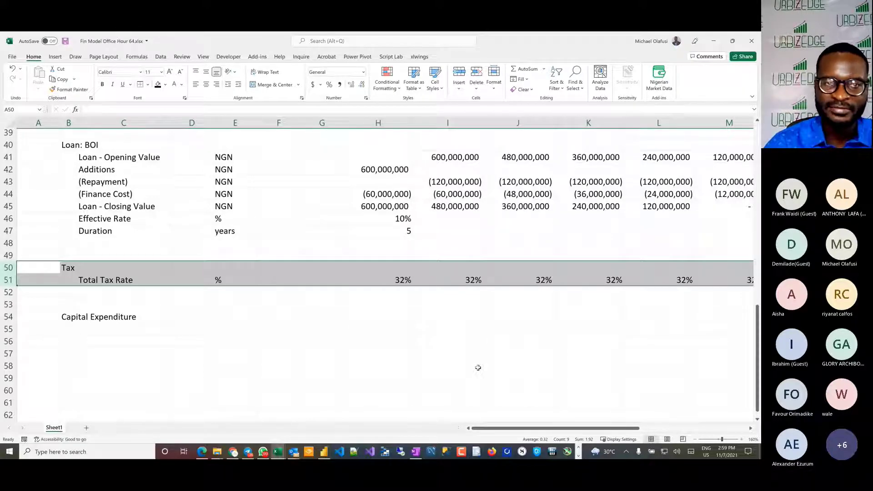
{"action": "key", "text": "alt+Tab"}
{"action": "key", "text": "alt+Tab"}
{"action": "key", "text": "alt+Tab"}
{"action": "key", "text": "alt+Tab"}
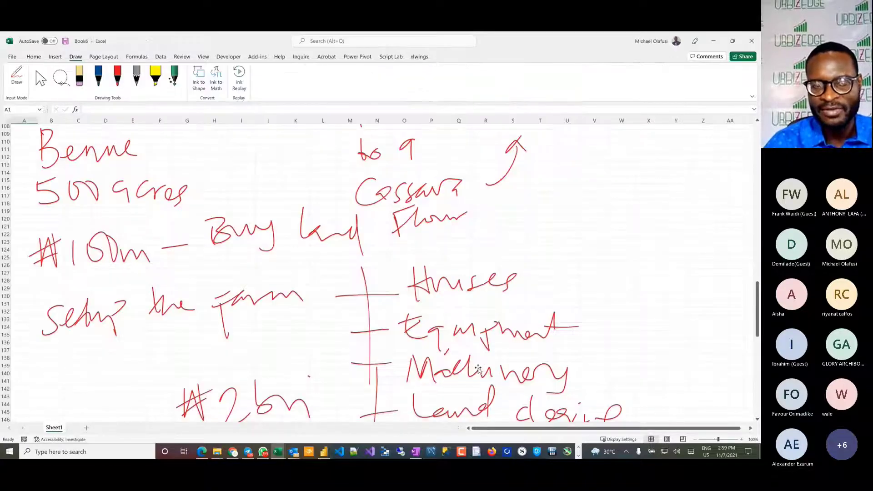
{"action": "left_click", "coordinate": [575, 235]}
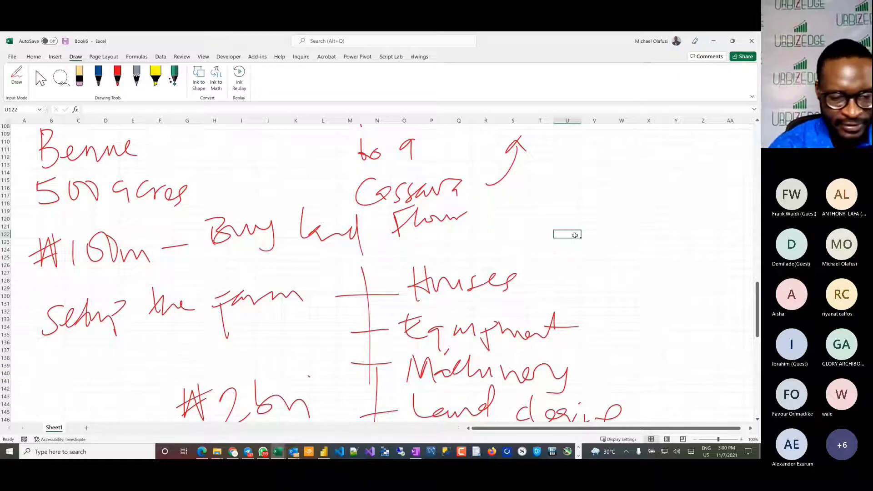
Step: Switch back to the Fin Model Office Hour 64.xlsx workbook and enter Farm in C55 as the first capital expenditure item
{"action": "key", "text": "alt+Tab"}
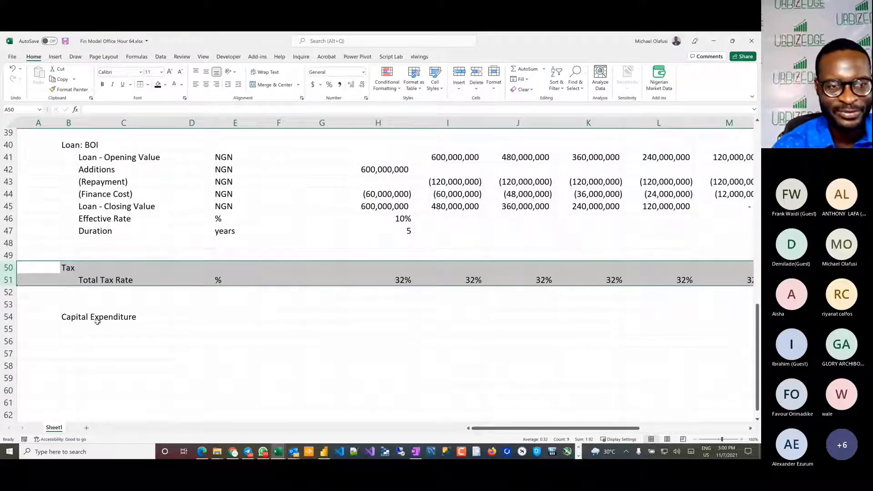
{"action": "left_click", "coordinate": [75, 330]}
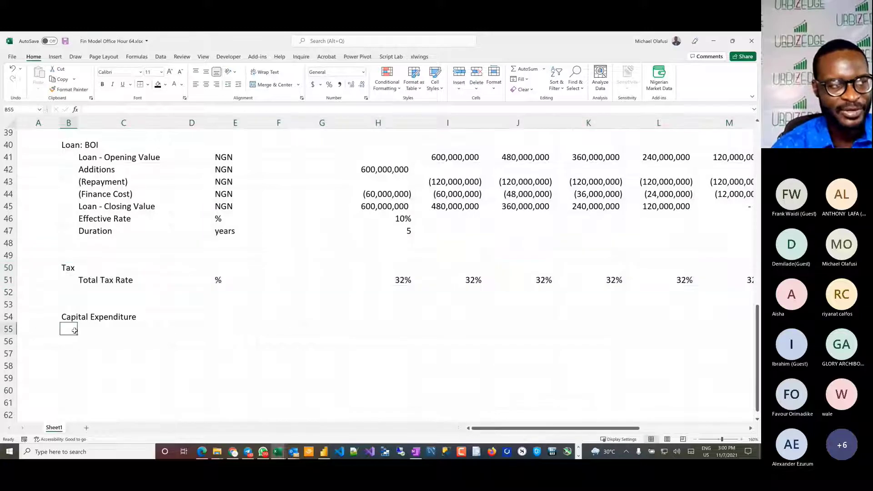
{"action": "left_click", "coordinate": [104, 329]}
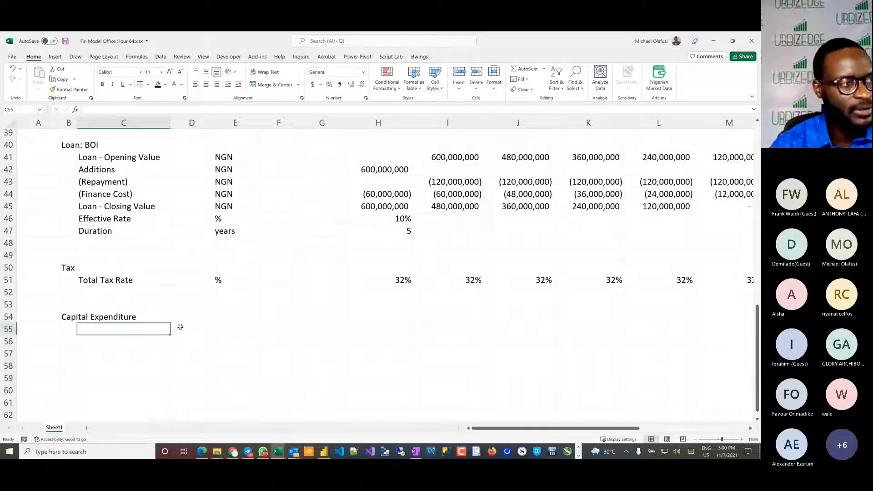
{"action": "type", "text": "Fra"}
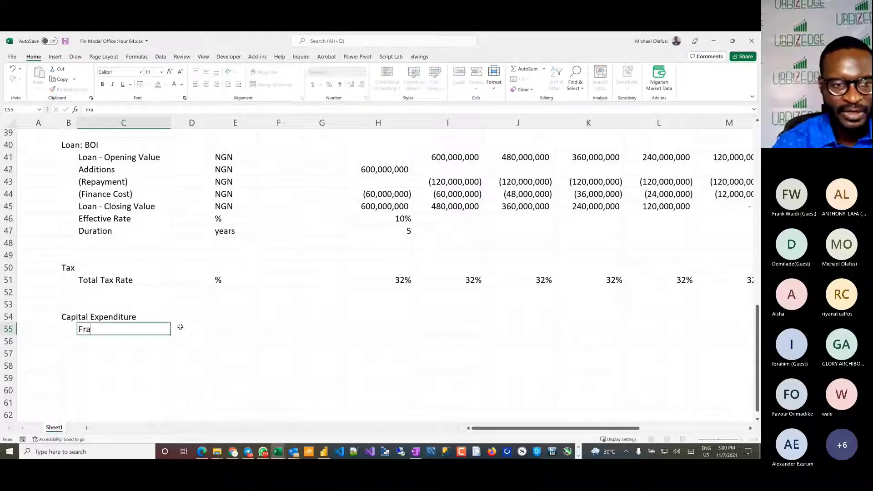
{"action": "key", "text": "BackSpace"}
{"action": "key", "text": "BackSpace"}
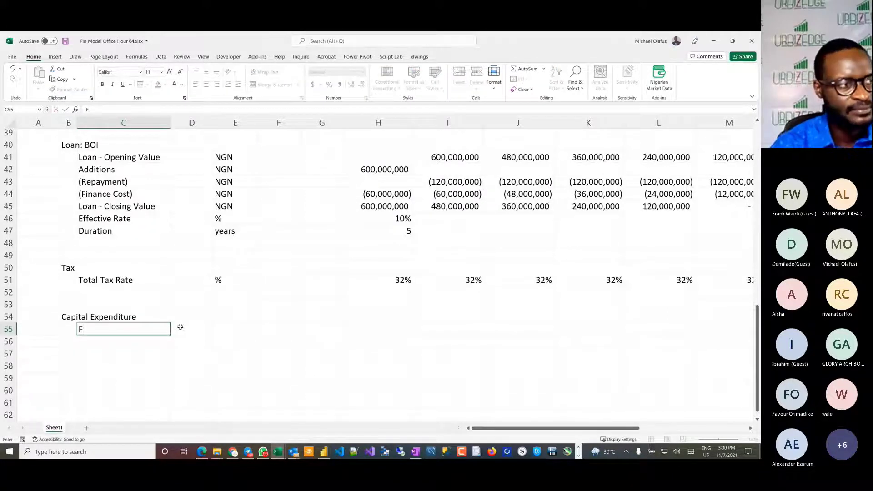
{"action": "key", "text": "BackSpace"}
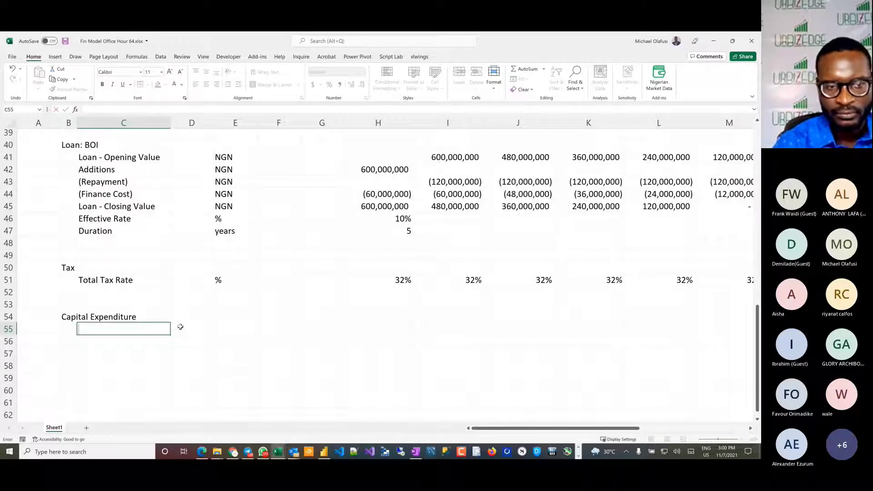
{"action": "type", "text": "Farm"}
{"action": "key", "text": "Return"}
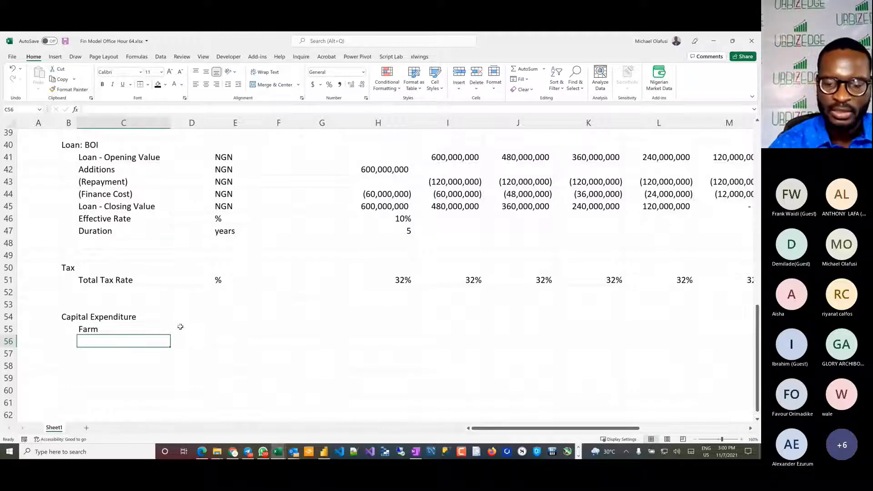
Step: Enter Cassava Processing Plant in C56 as a capital expenditure item
{"action": "type", "text": "Pl"}
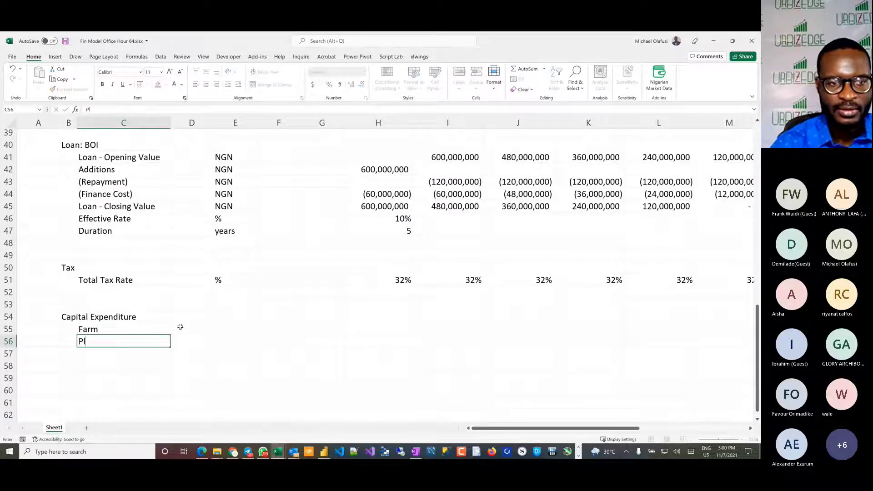
{"action": "key", "text": "BackSpace"}
{"action": "type", "text": "Cassava"}
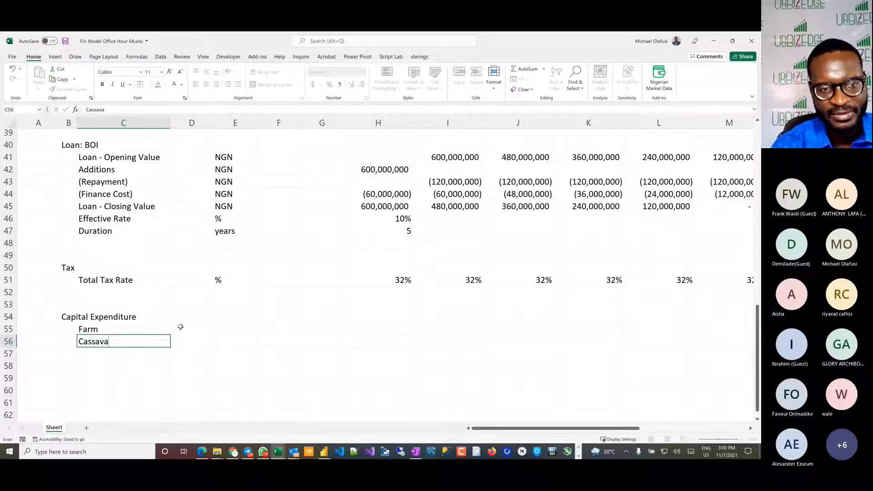
{"action": "type", "text": " Processing "}
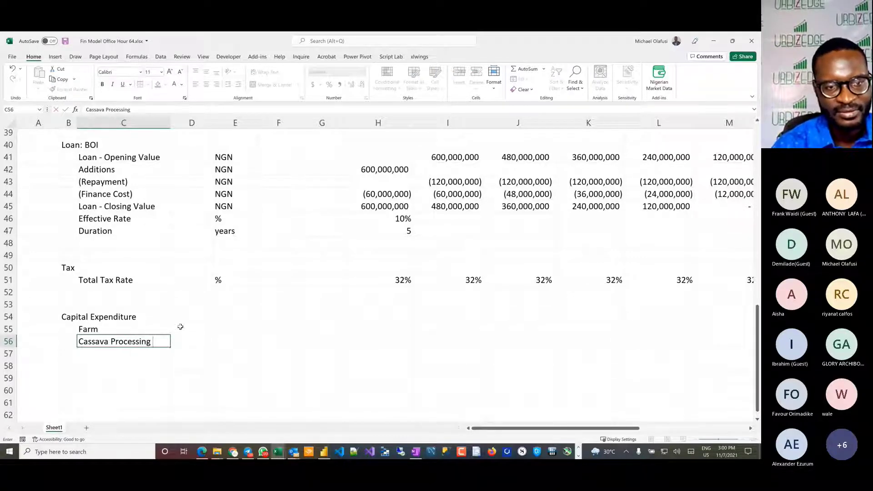
{"action": "type", "text": "Plant"}
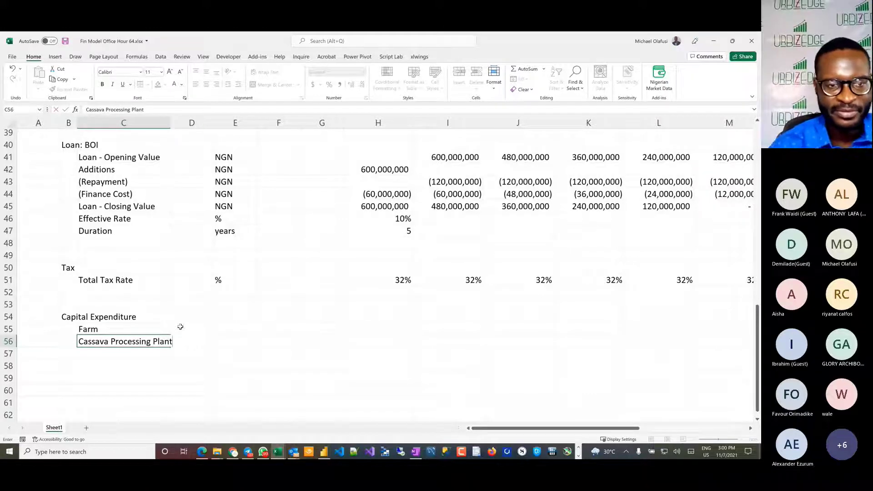
{"action": "key", "text": "Return"}
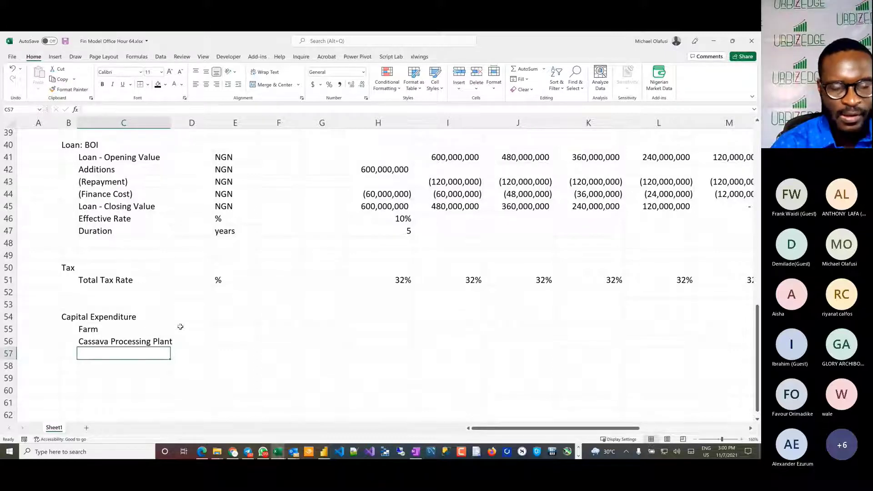
Step: Enter Farm Machinery in C57 under the Capital Expenditure heading
{"action": "type", "text": "Fa"}
{"action": "key", "text": "BackSpace"}
{"action": "key", "text": "BackSpace"}
{"action": "key", "text": "BackSpace"}
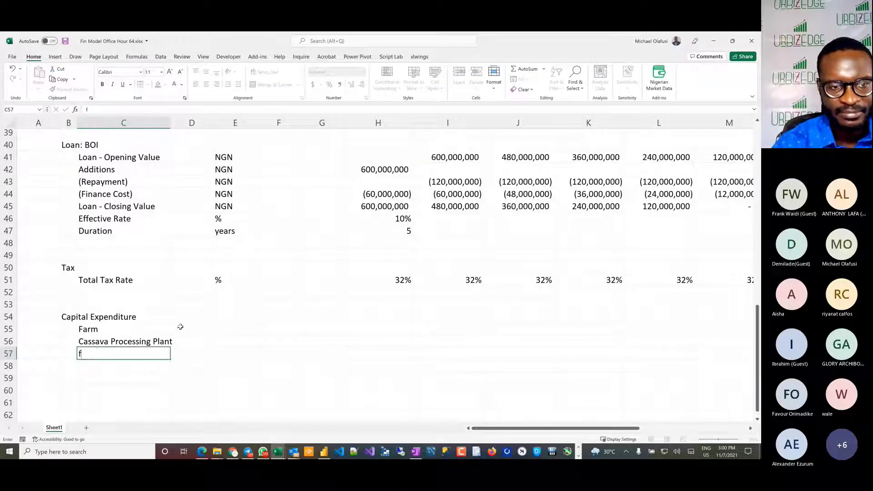
{"action": "type", "text": "Fa"}
{"action": "key", "text": "BackSpace"}
{"action": "type", "text": "r"}
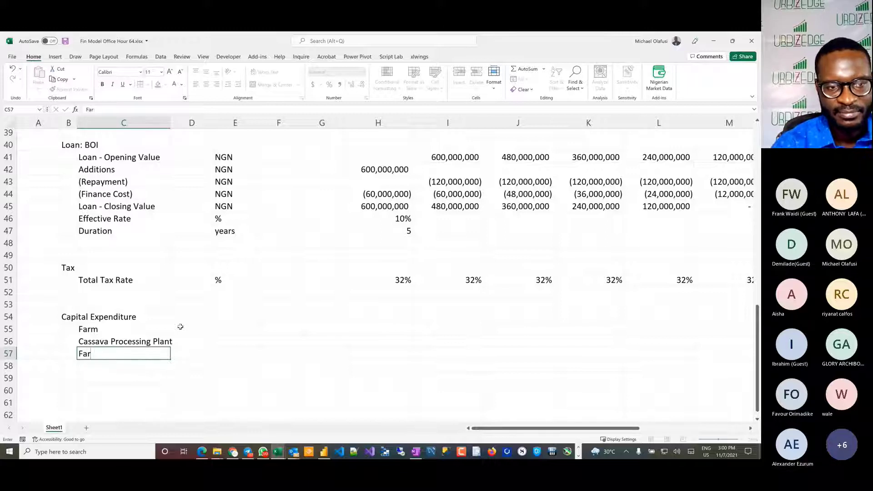
{"action": "type", "text": "m Machine"}
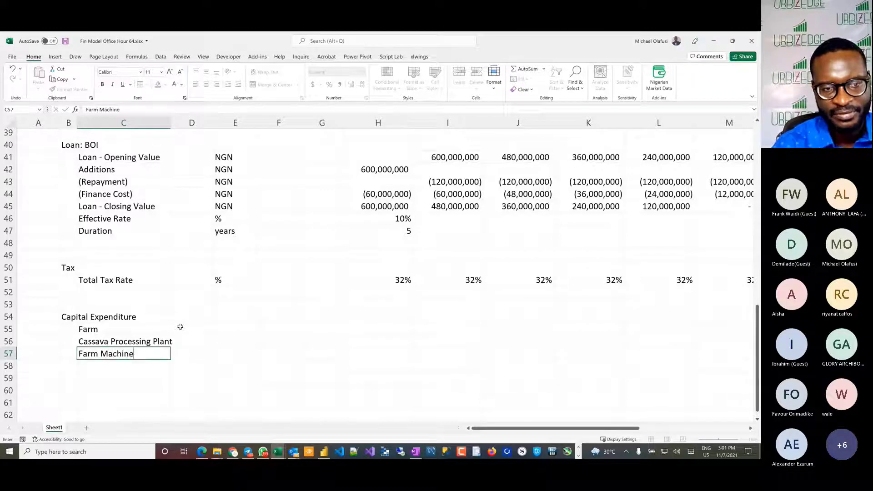
{"action": "type", "text": "ry"}
{"action": "key", "text": "Return"}
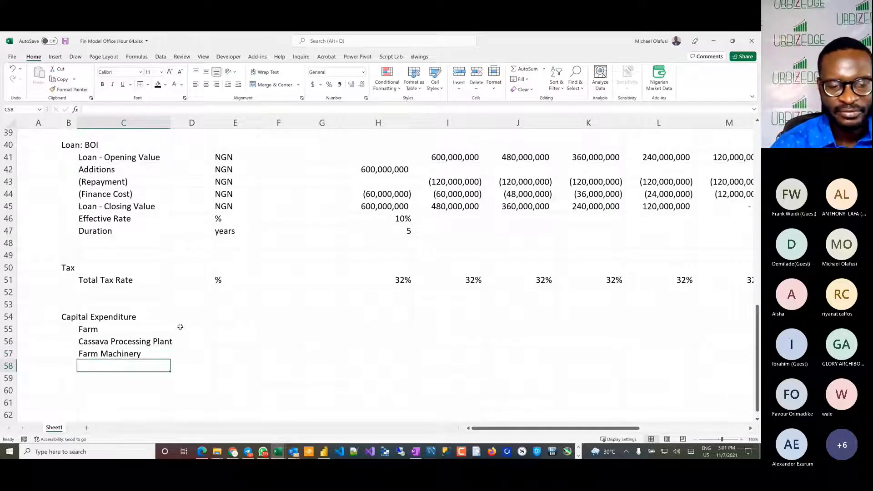
Step: Add the capital expenditure items Equipment in C58 and Tractors in C59
{"action": "type", "text": "Equipment"}
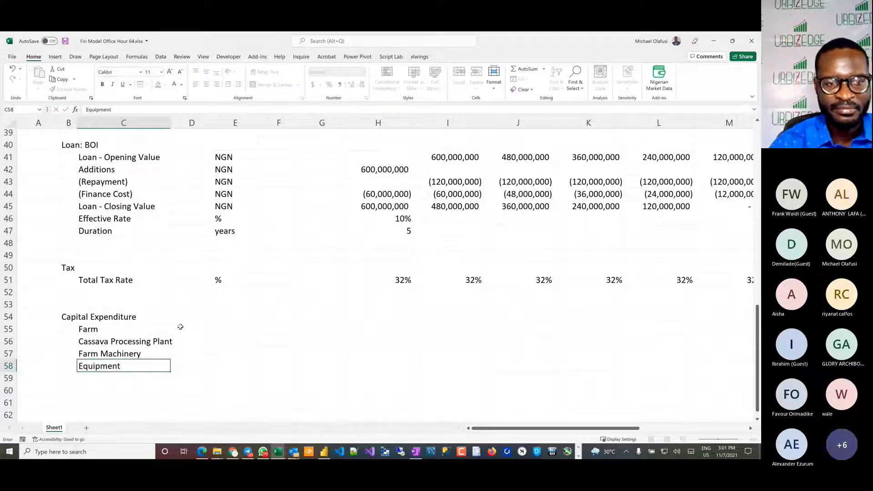
{"action": "key", "text": "Return"}
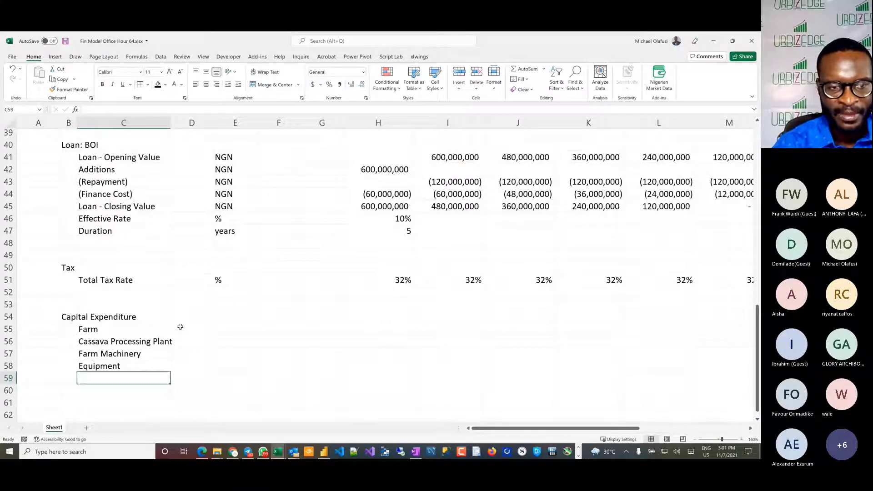
{"action": "type", "text": "Tract"}
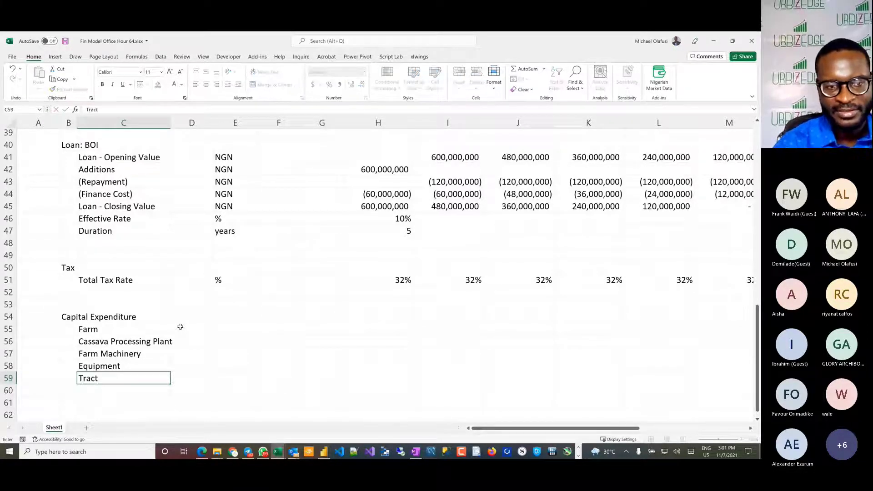
{"action": "type", "text": "ors"}
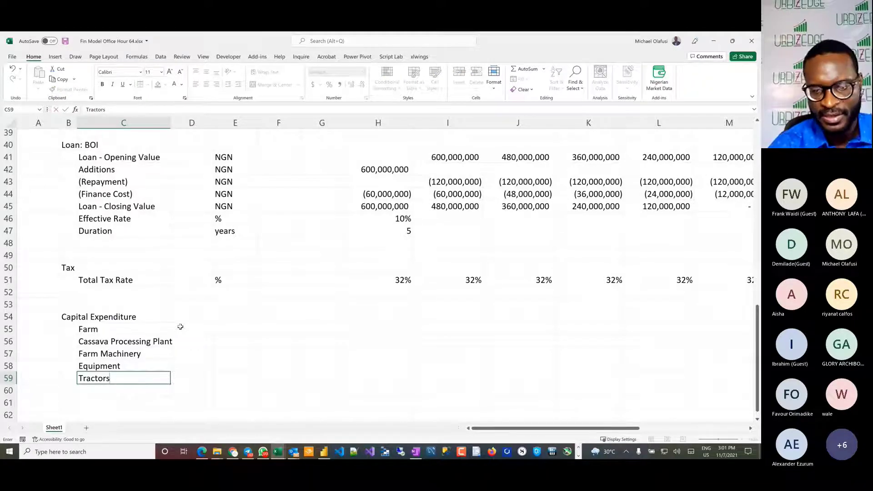
{"action": "key", "text": "Return"}
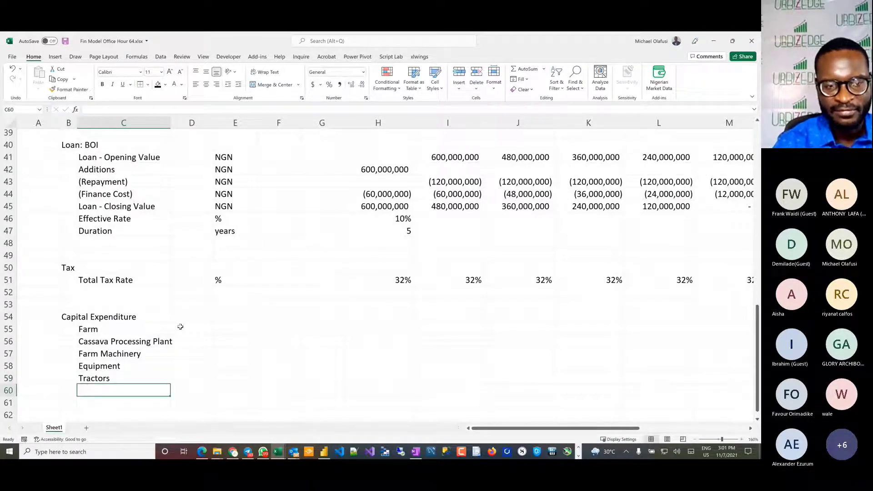
Step: Enter Vehicles in C60 as the next capital expenditure item
{"action": "type", "text": "Value"}
{"action": "key", "text": "BackSpace"}
{"action": "key", "text": "BackSpace"}
{"action": "key", "text": "BackSpace"}
{"action": "key", "text": "BackSpace"}
{"action": "key", "text": "BackSpace"}
{"action": "type", "text": "V"}
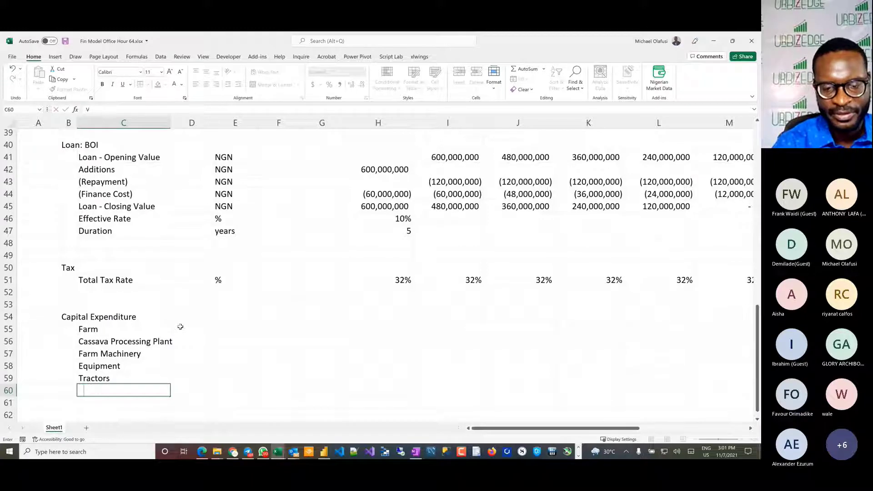
{"action": "type", "text": "ehicles"}
{"action": "key", "text": "Return"}
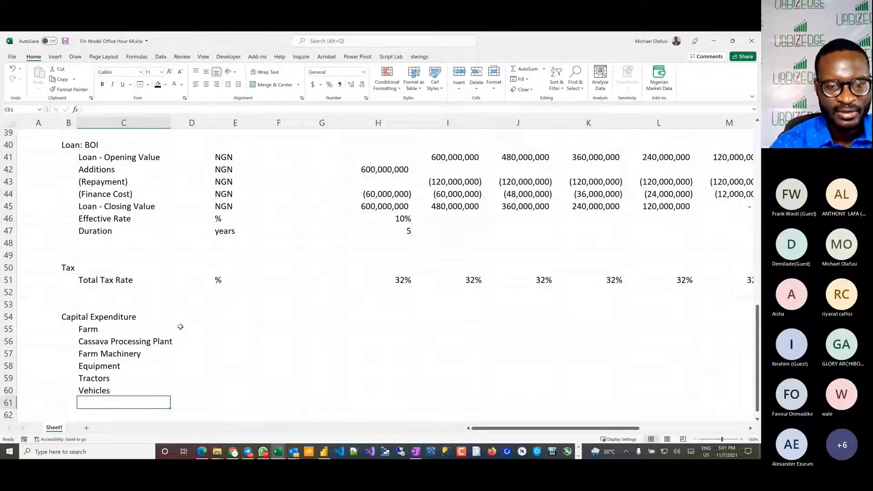
Step: Enter Furnitures & Fittings in C61 of the capital expenditure list
{"action": "type", "text": "Int"}
{"action": "key", "text": "BackSpace"}
{"action": "key", "text": "BackSpace"}
{"action": "key", "text": "BackSpace"}
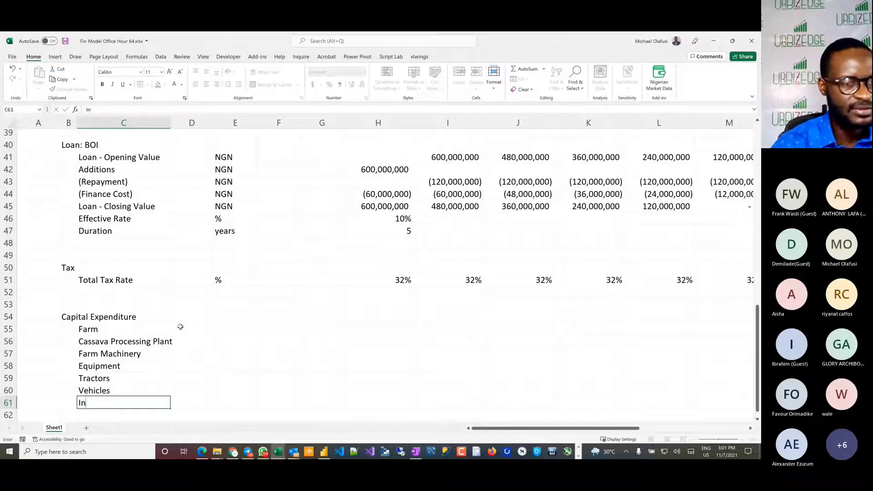
{"action": "type", "text": "G"}
{"action": "key", "text": "BackSpace"}
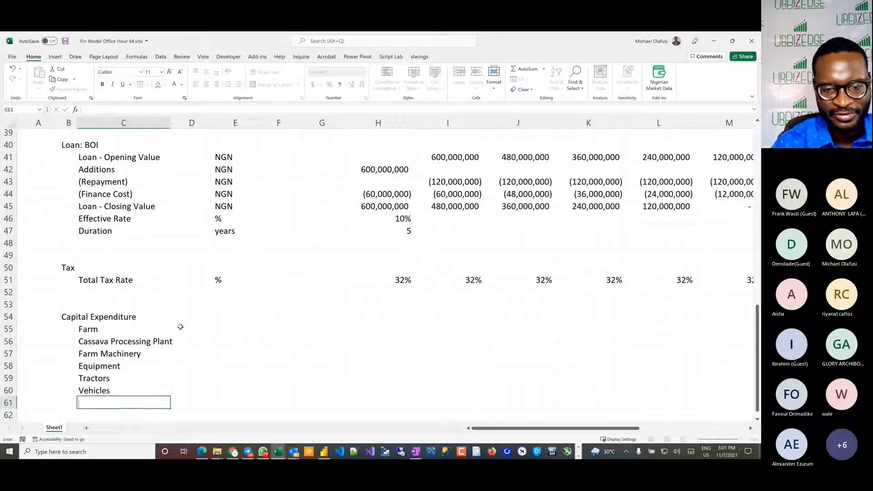
{"action": "type", "text": "Fu"}
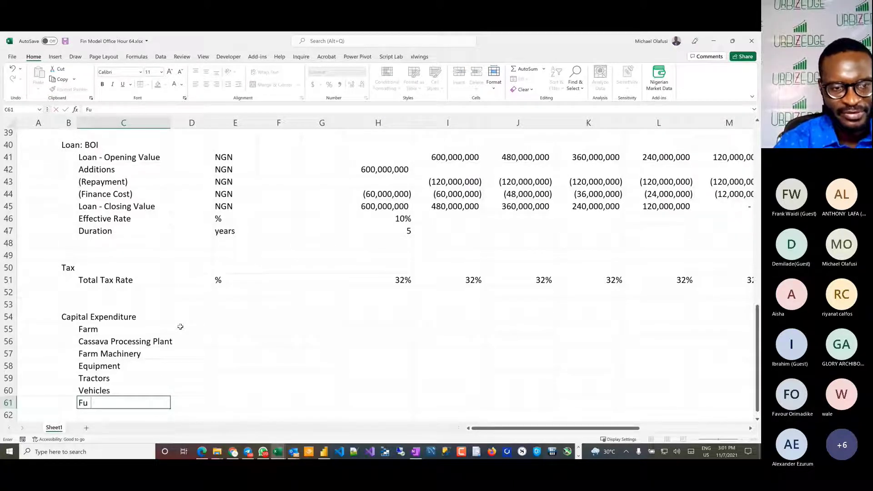
{"action": "type", "text": "rnitures & "}
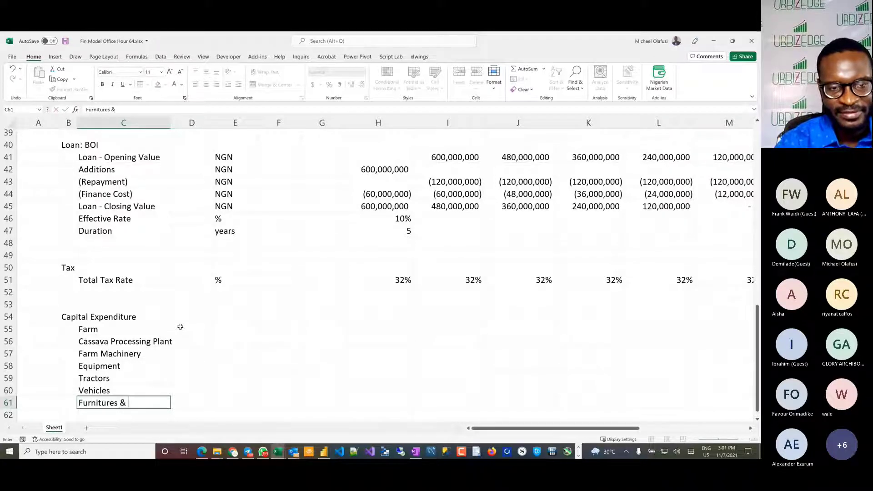
{"action": "type", "text": "Fit"}
{"action": "key", "text": "BackSpace"}
{"action": "key", "text": "BackSpace"}
{"action": "key", "text": "BackSpace"}
{"action": "type", "text": "F"}
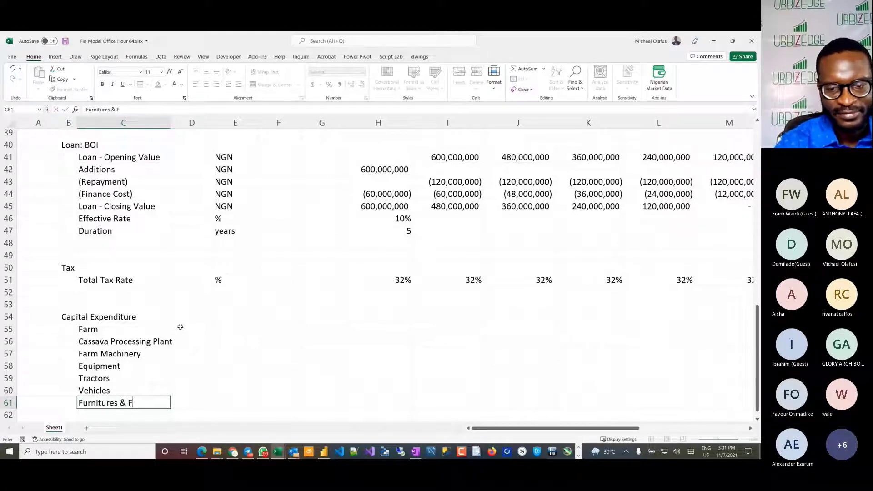
{"action": "type", "text": "ittings"}
{"action": "key", "text": "Return"}
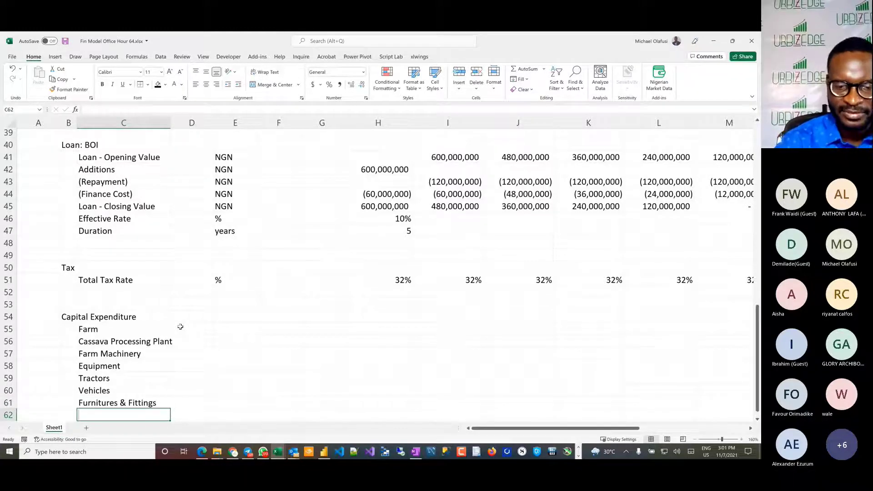
Step: Enter Intangibles in C62 as the last capital expenditure item
{"action": "type", "text": "Intangible"}
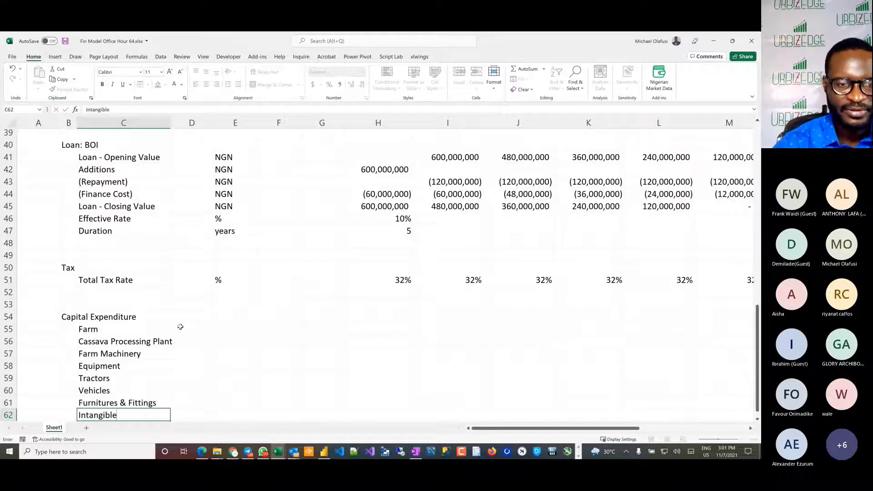
{"action": "type", "text": "s"}
{"action": "key", "text": "Return"}
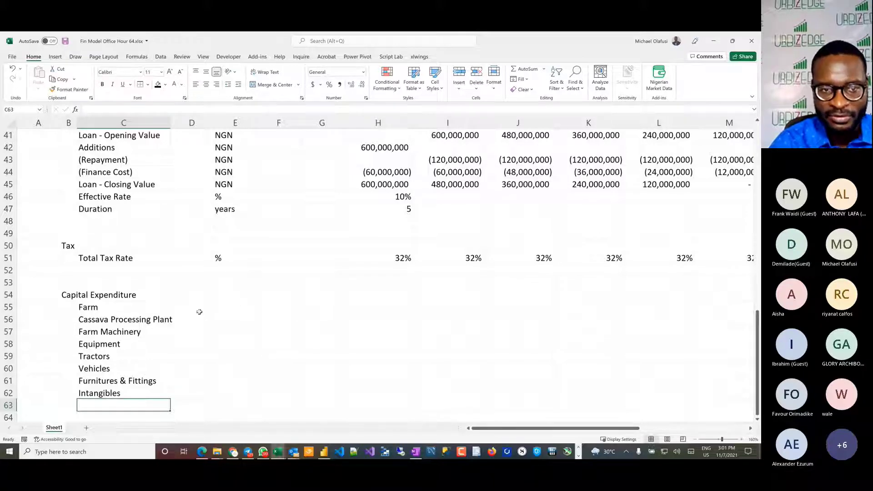
Step: Add the column heading Lifespan in E54 beside Capital Expenditure and select the range E54:E62
{"action": "left_click", "coordinate": [227, 308]}
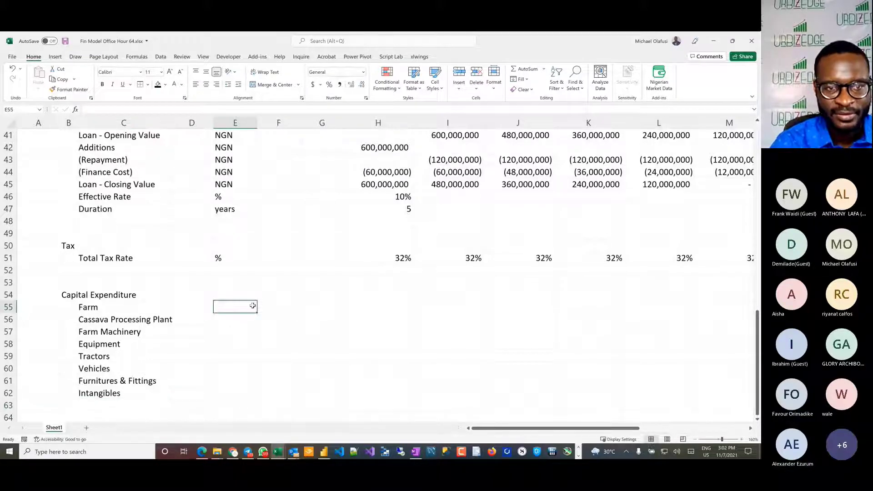
{"action": "key", "text": "Up"}
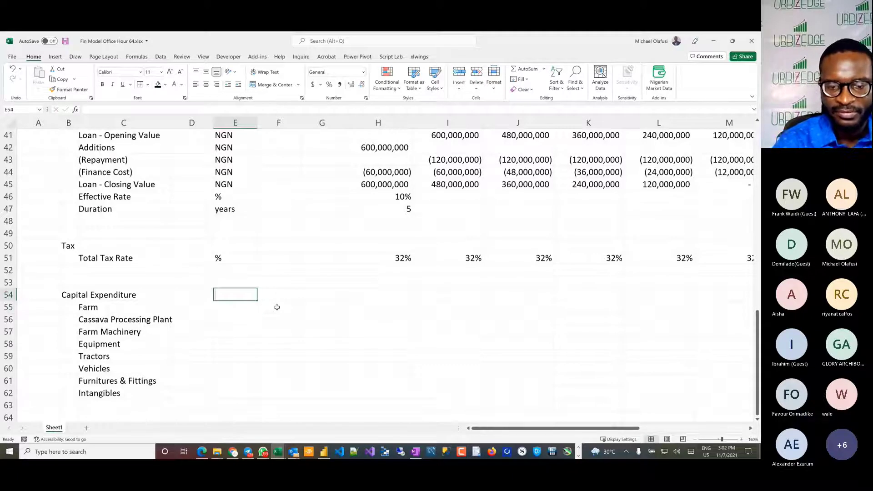
{"action": "type", "text": "Lifespan"}
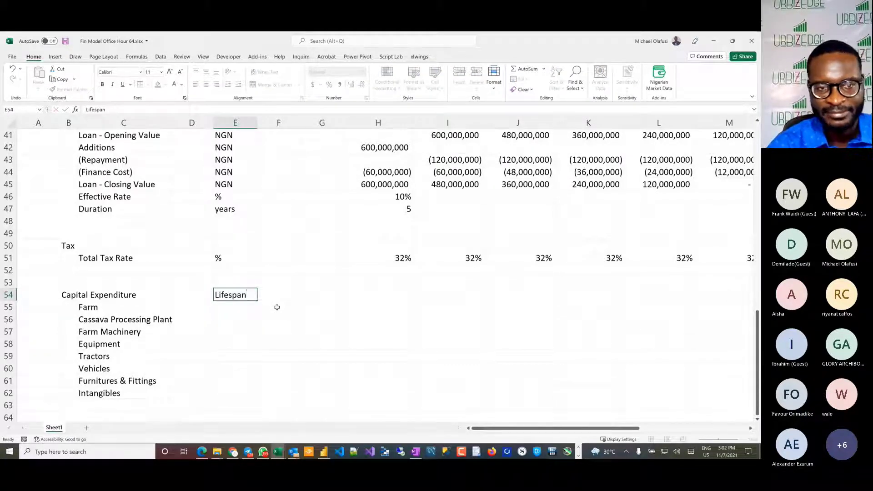
{"action": "key", "text": "Return"}
{"action": "left_click_drag", "start_coordinate": [238, 295], "coordinate": [233, 390]}
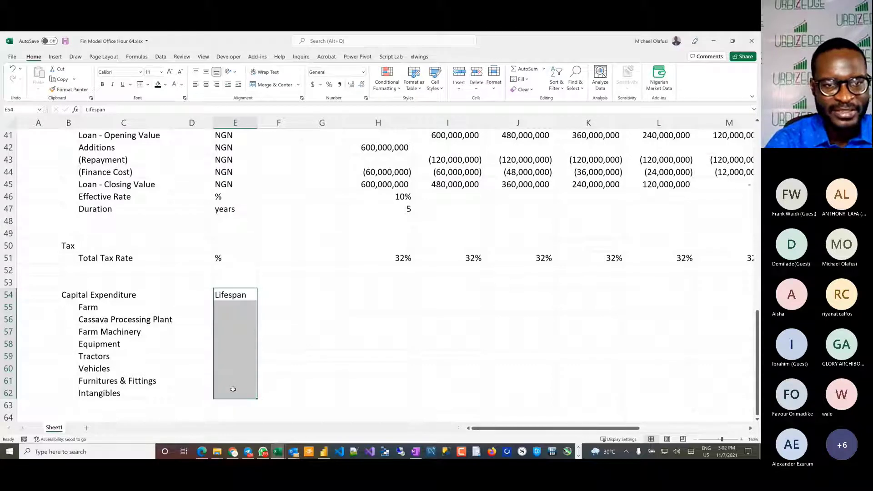
Step: Enter lifespans of 20 for Farm in E55 and 10 for Cassava Processing Plant in E56
{"action": "left_click", "coordinate": [231, 305]}
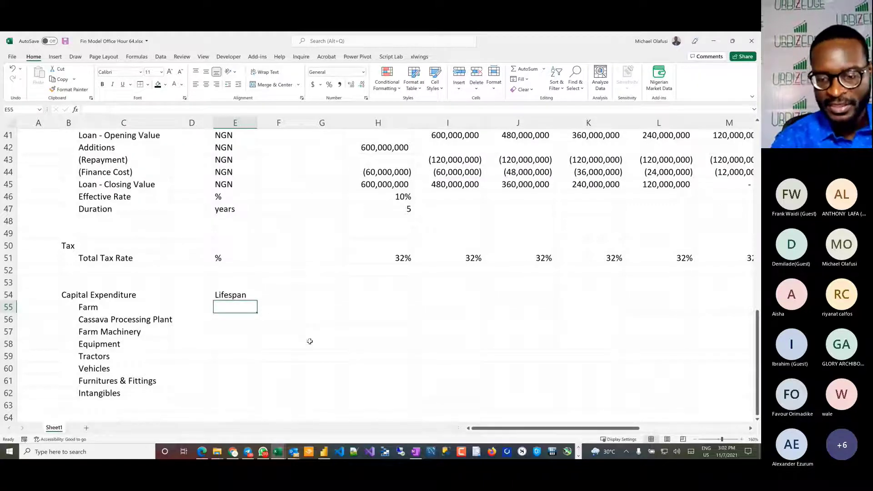
{"action": "type", "text": "20"}
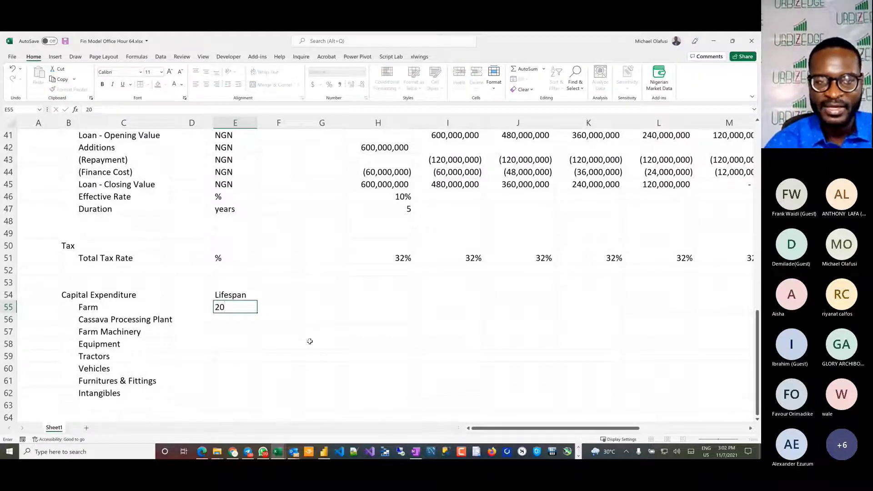
{"action": "key", "text": "Return"}
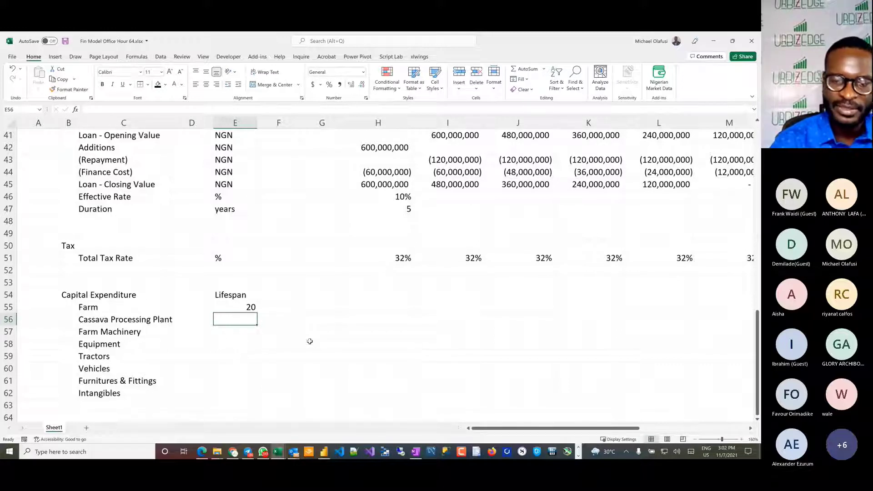
{"action": "type", "text": "10"}
{"action": "key", "text": "Return"}
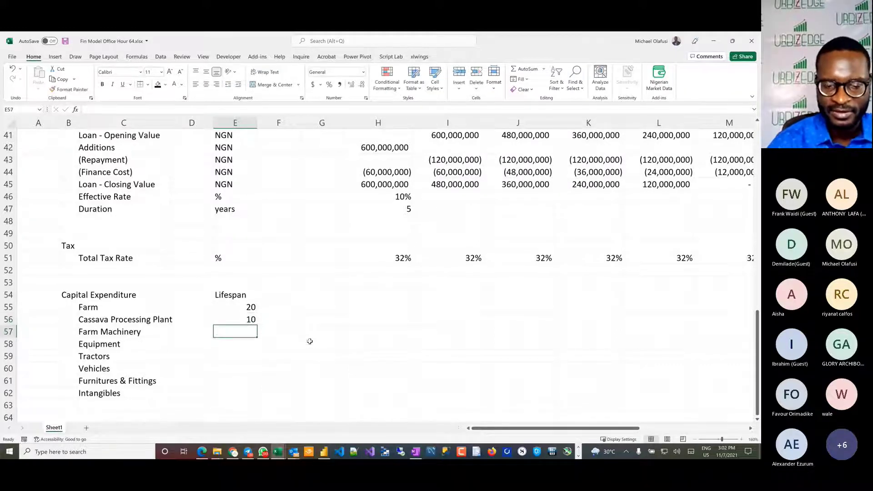
Step: Enter a lifespan of 5 for Farm Machinery in E57 and fill it down to Equipment and Tractors
{"action": "type", "text": "5"}
{"action": "key", "text": "Return"}
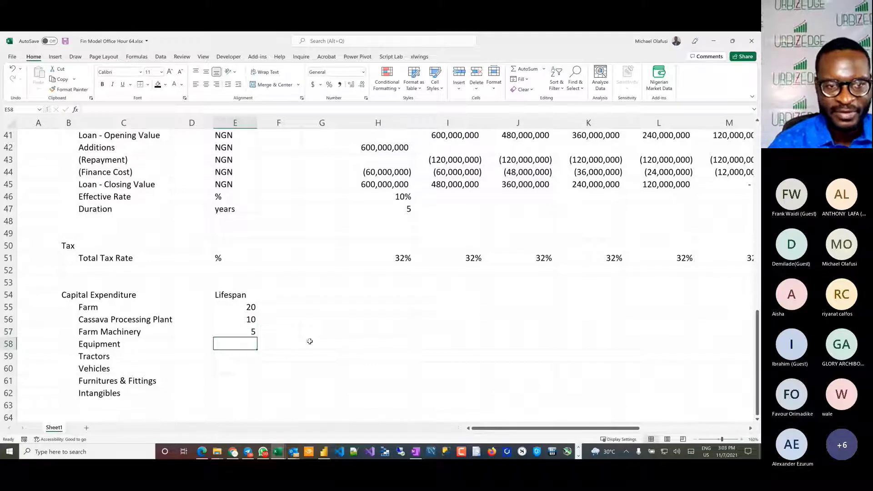
{"action": "left_click_drag", "start_coordinate": [235, 331], "coordinate": [237, 355]}
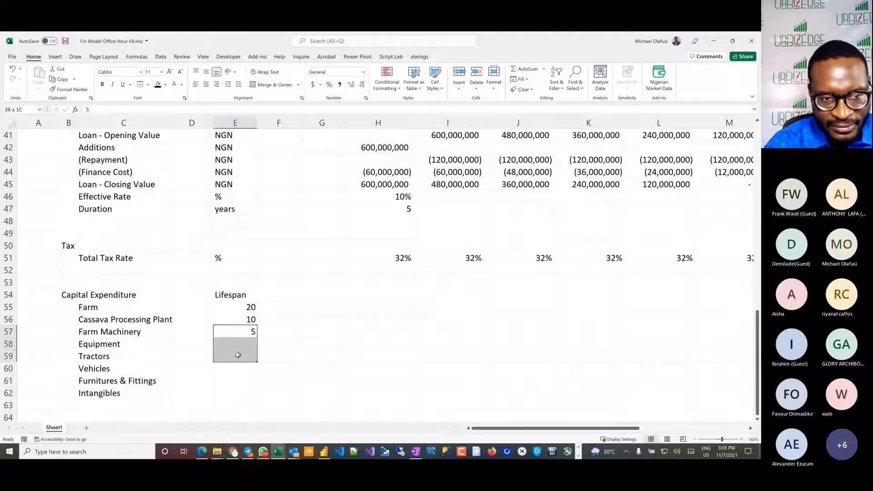
{"action": "key", "text": "ctrl+d"}
Step: Enter a lifespan of 4 for both Vehicles and Furnitures & Fittings, and 5 for Intangibles, in E60:E62
{"action": "left_click", "coordinate": [235, 368]}
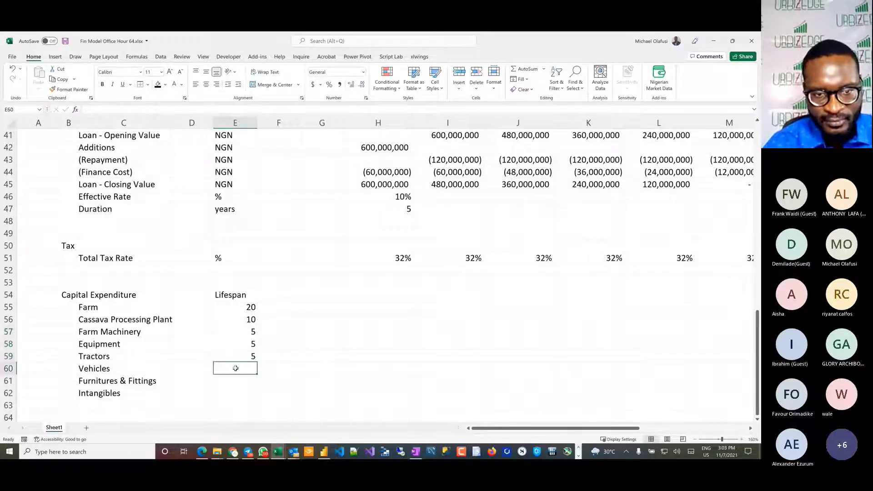
{"action": "key", "text": "shift+Down"}
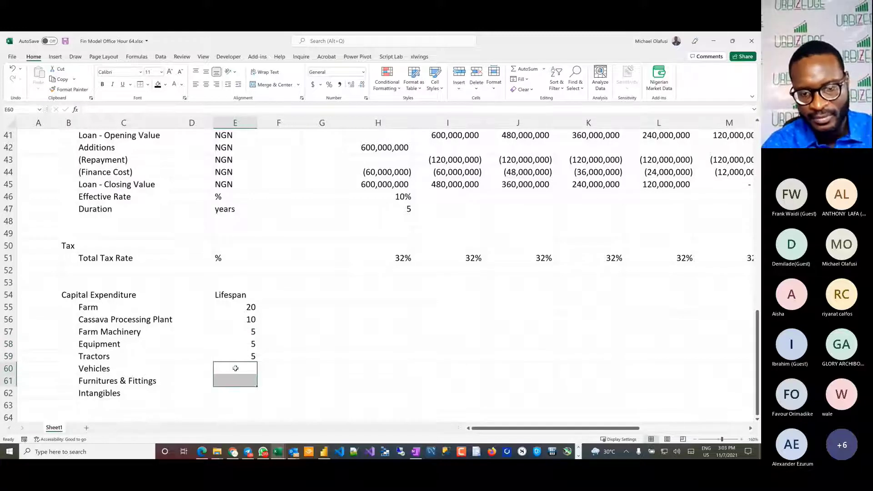
{"action": "type", "text": "4"}
{"action": "key", "text": "ctrl+Return"}
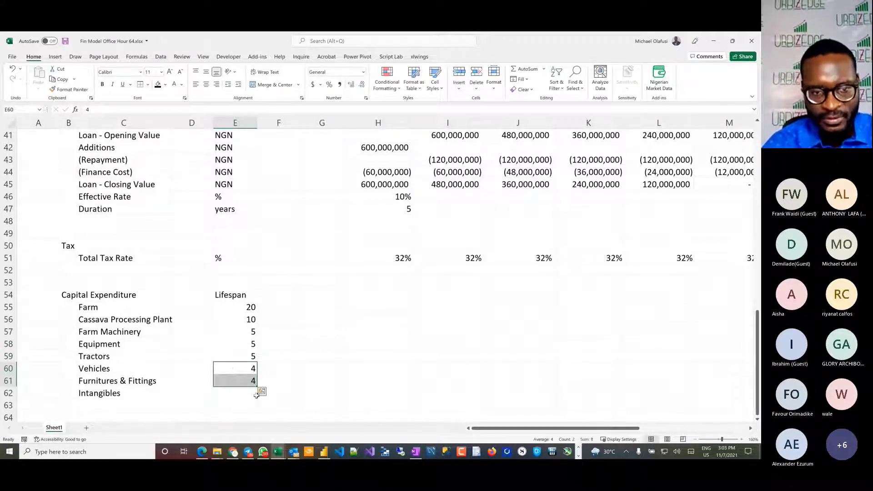
{"action": "left_click", "coordinate": [237, 392]}
{"action": "type", "text": "5"}
{"action": "key", "text": "Return"}
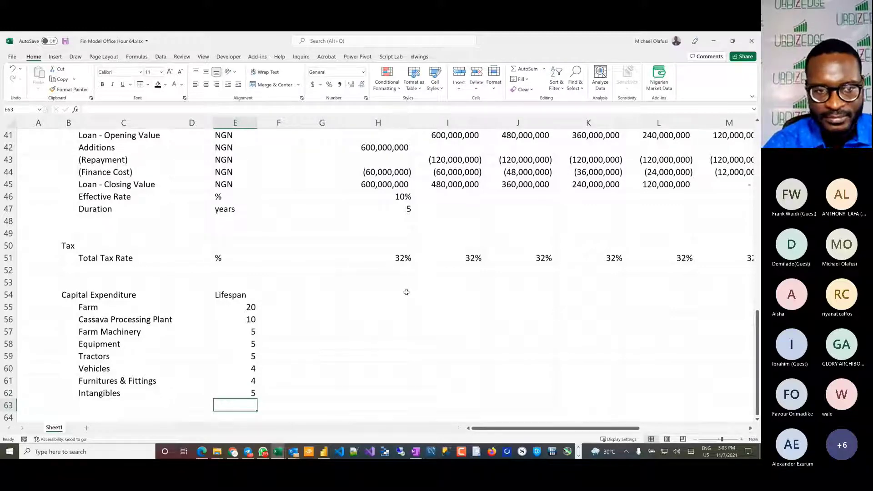
Step: Enter 100,000,000 in H55 as the Farm capital expenditure
{"action": "left_click", "coordinate": [375, 313]}
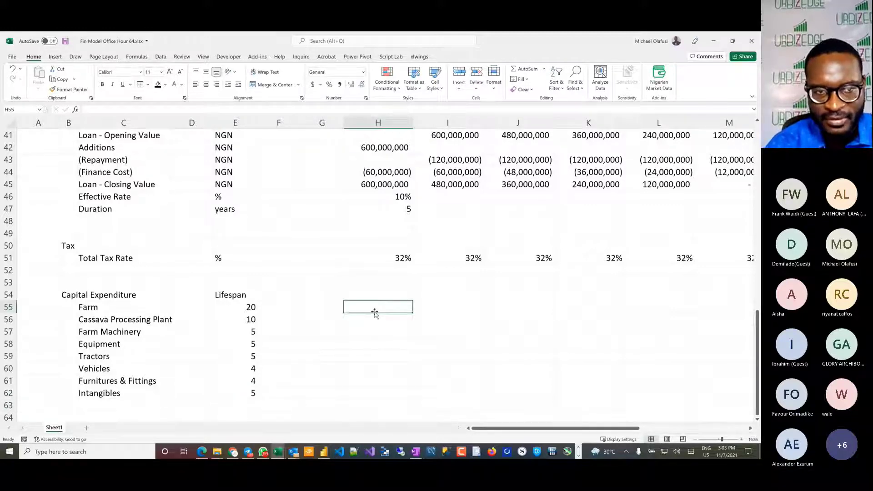
{"action": "type", "text": "100,000,000"}
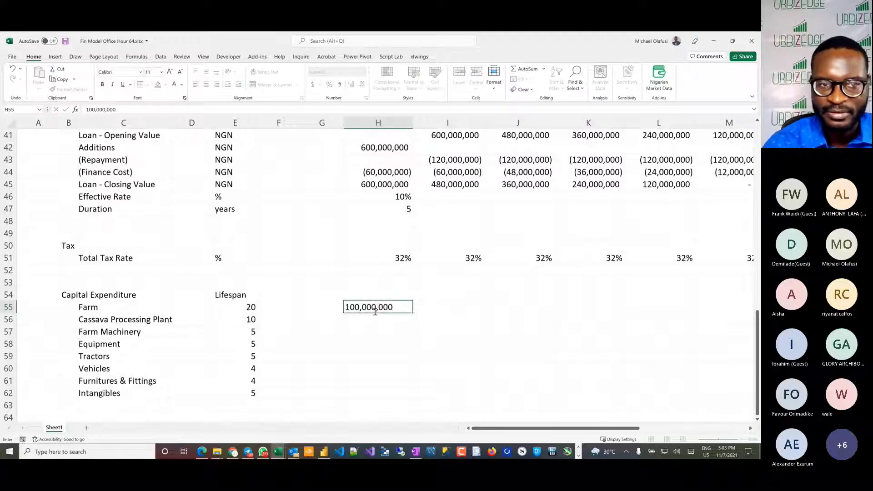
{"action": "key", "text": "Return"}
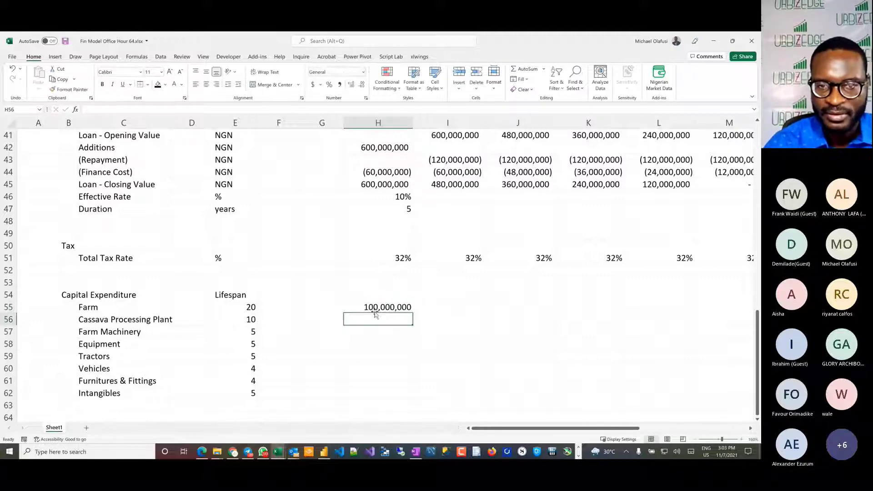
Step: Check the handwritten farm setup notes in Book6 and enter 900,000,000 for Cassava Processing Plant in H56 of the model
{"action": "key", "text": "alt+Tab"}
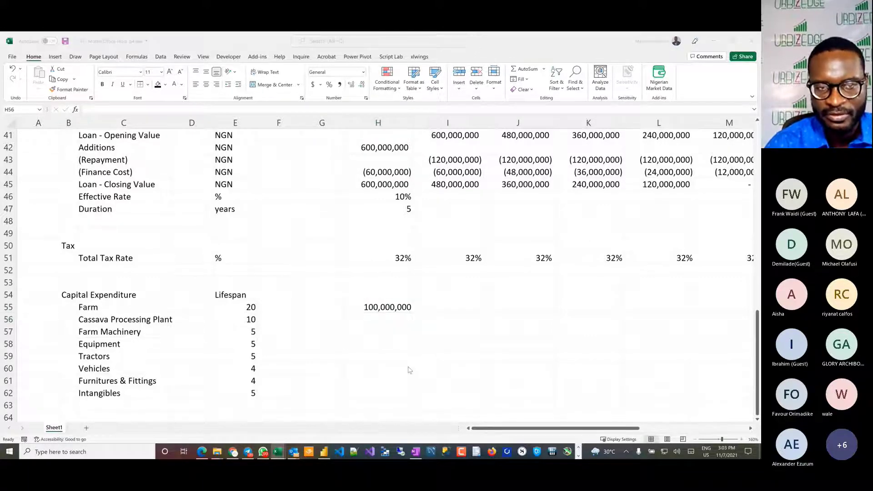
{"action": "scroll", "coordinate": [309, 312], "scroll_direction": "down", "scroll_amount": 5}
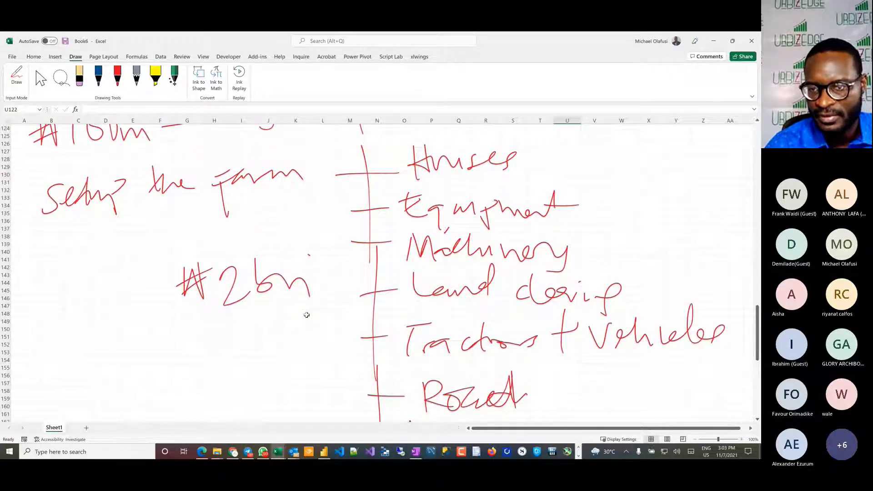
{"action": "scroll", "coordinate": [307, 315], "scroll_direction": "down", "scroll_amount": 2}
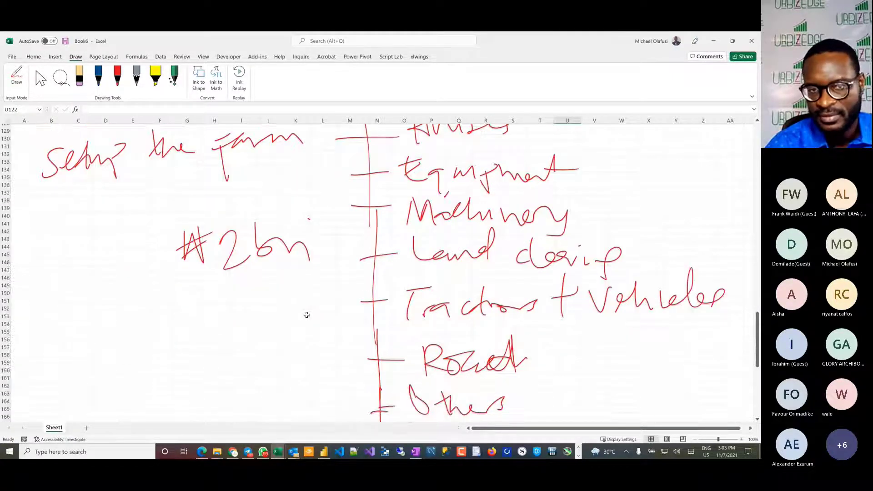
{"action": "key", "text": "alt+Tab"}
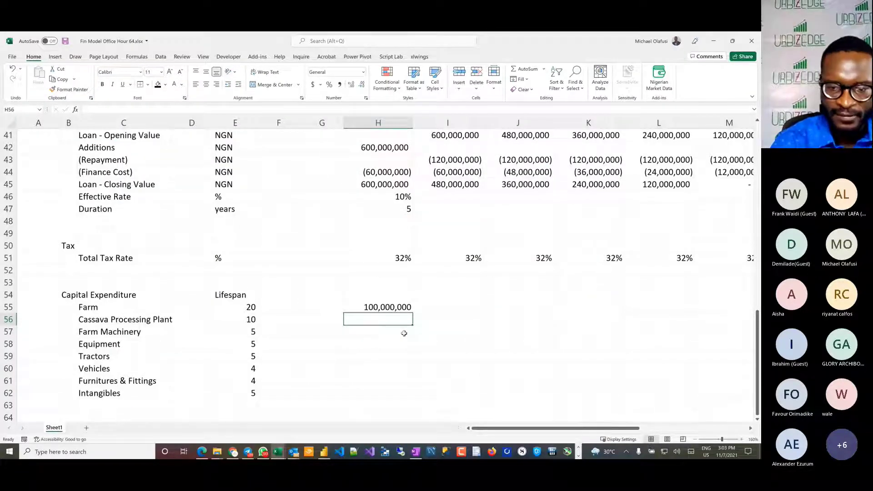
{"action": "type", "text": "900,000,"}
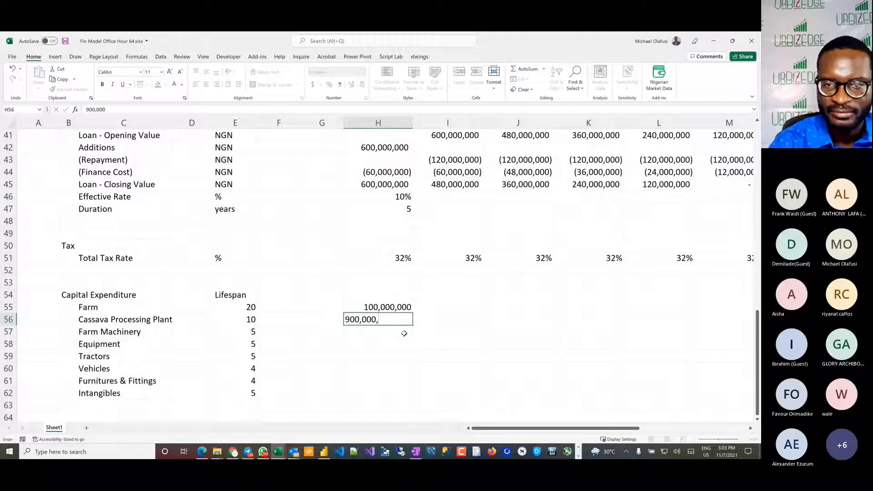
{"action": "type", "text": "000"}
{"action": "key", "text": "Return"}
Step: Enter capital expenditure of 500,000,000 for Farm Machinery in H57 and 400,000,000 for Equipment in H58
{"action": "type", "text": "5"}
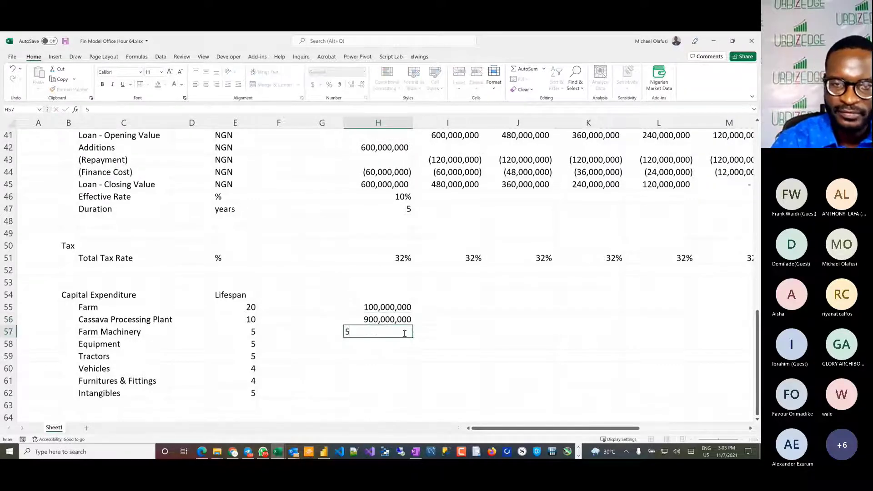
{"action": "type", "text": "00,000,000"}
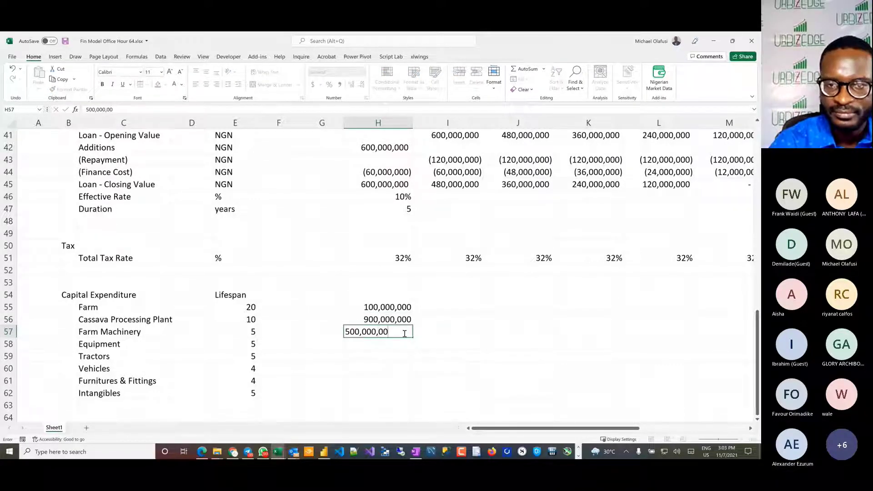
{"action": "key", "text": "Return"}
{"action": "type", "text": "4"}
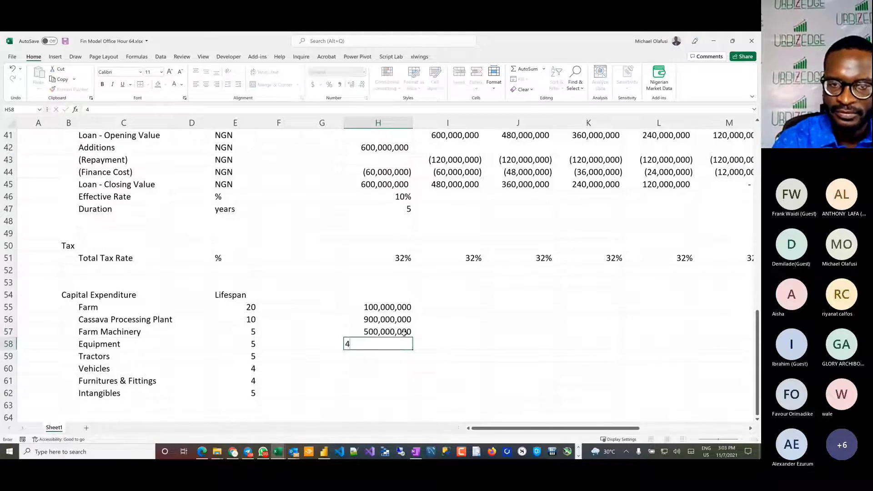
{"action": "type", "text": "00,000,"}
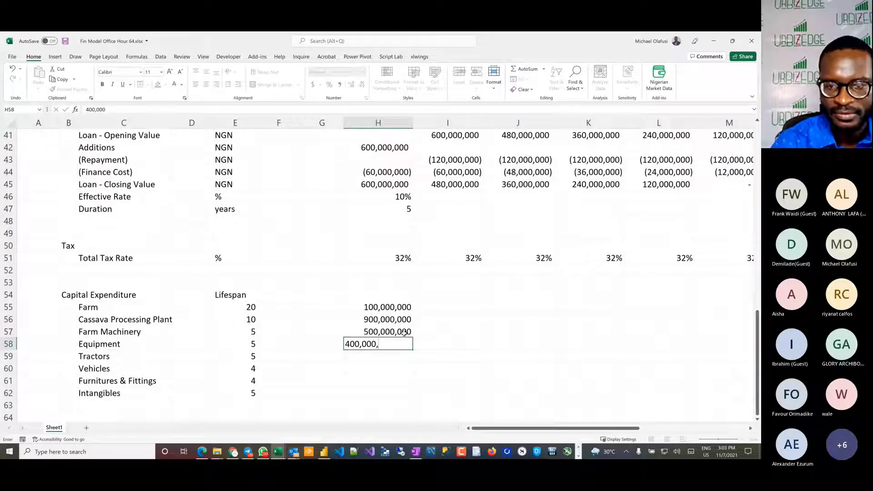
{"action": "type", "text": "000"}
{"action": "key", "text": "Return"}
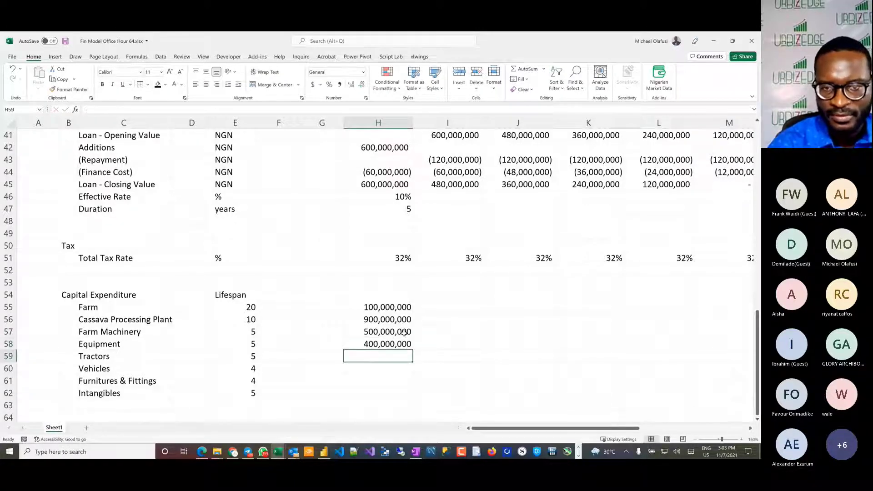
Step: Enter capital expenditure of 250,000,000 for Tractors in H59 and 100,000,000 for Vehicles in H60
{"action": "type", "text": "2"}
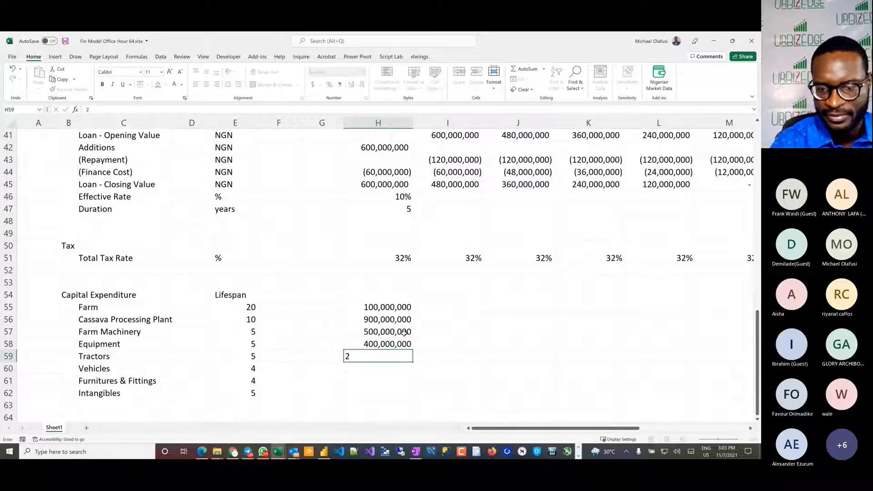
{"action": "type", "text": "50,00"}
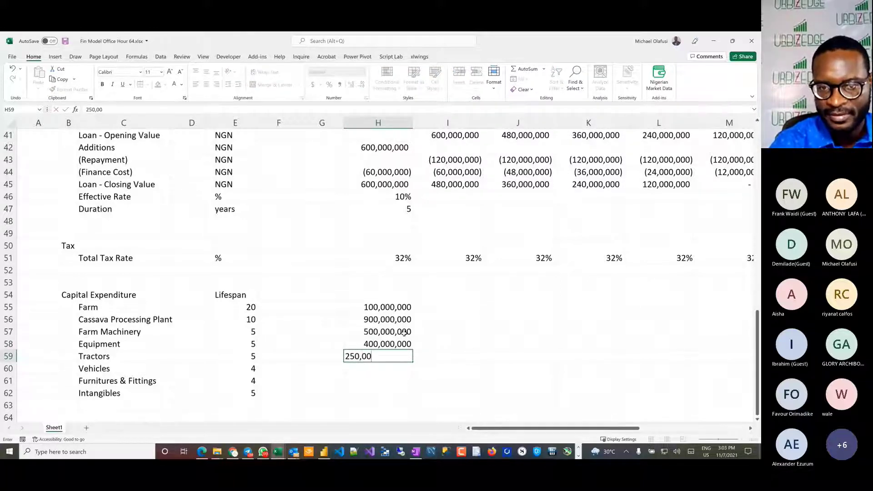
{"action": "type", "text": "0,000"}
{"action": "key", "text": "Return"}
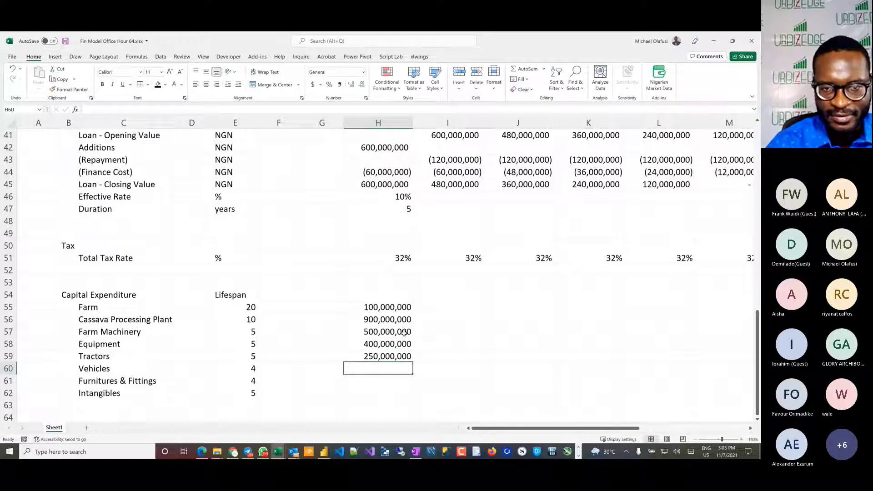
{"action": "type", "text": "1"}
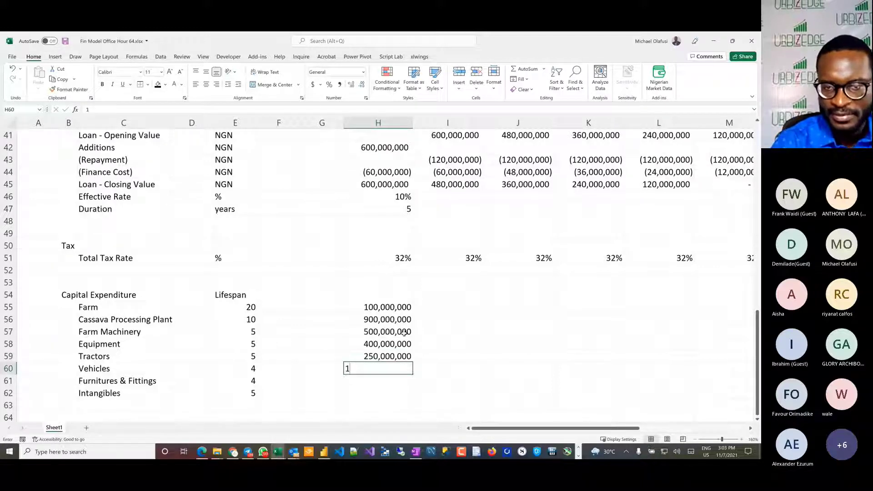
{"action": "type", "text": "00,000,000"}
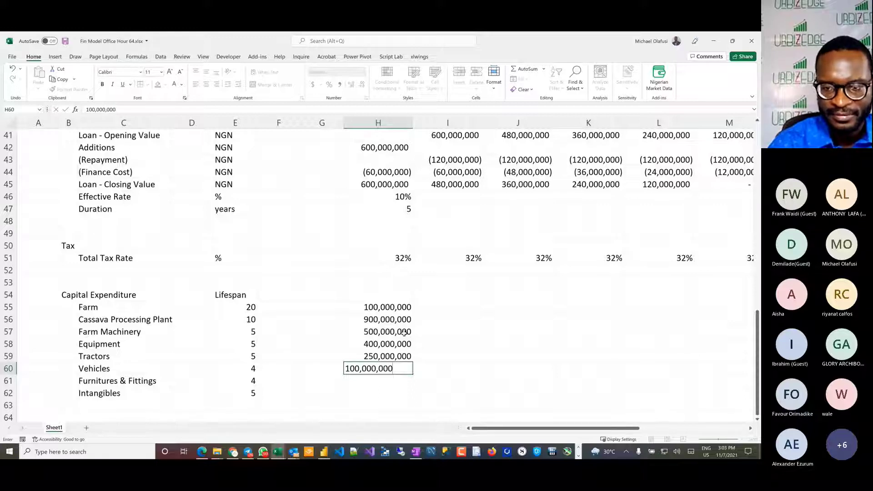
{"action": "key", "text": "Return"}
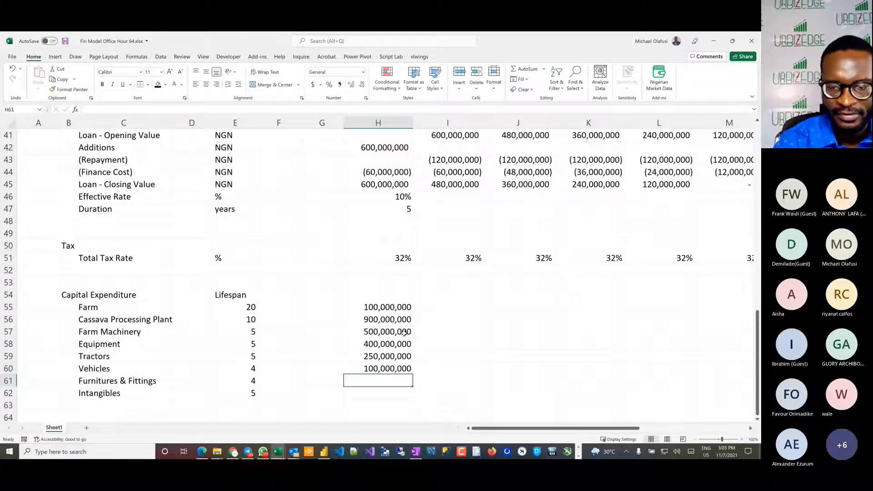
Step: Enter capital expenditure of 20,000,000 for Furnitures & Fittings in H61 and 5,000,000 for Intangibles in H62
{"action": "type", "text": "20,000,"}
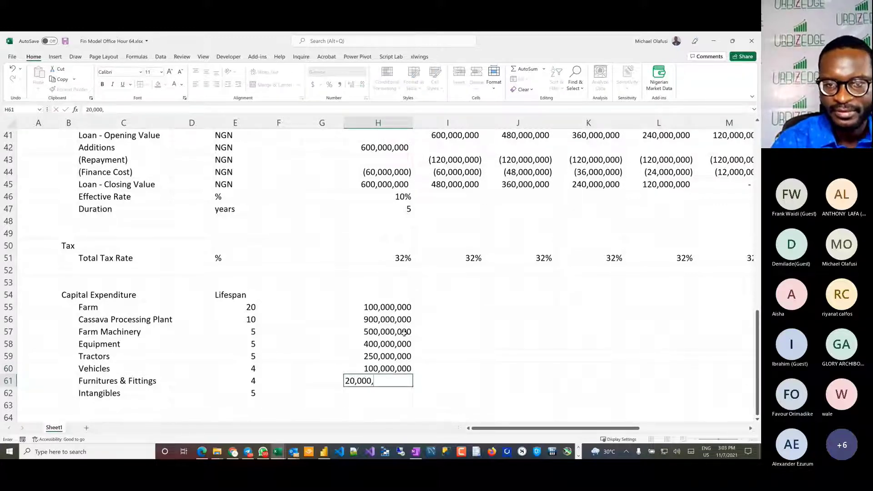
{"action": "type", "text": "000"}
{"action": "key", "text": "Return"}
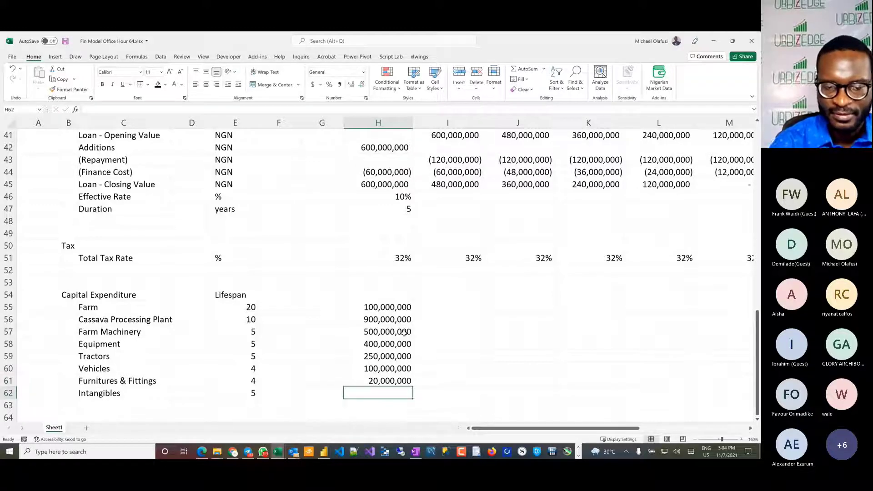
{"action": "type", "text": "5,000"}
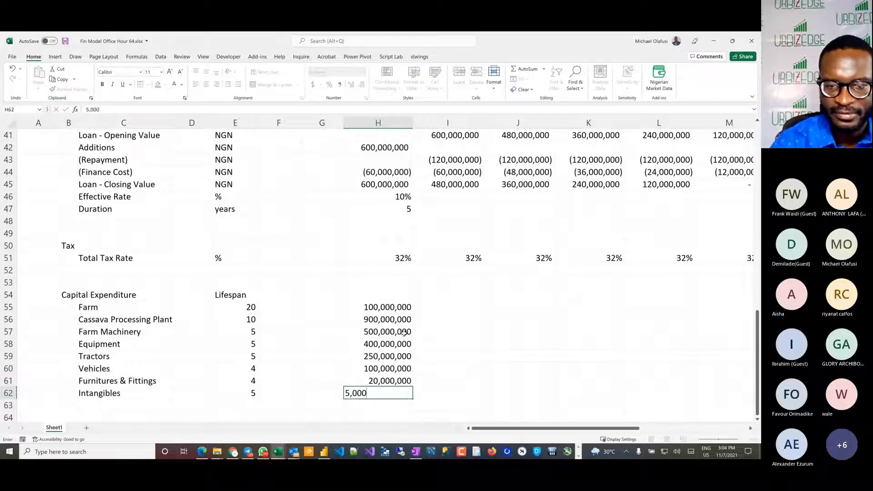
{"action": "type", "text": ",000"}
{"action": "key", "text": "Return"}
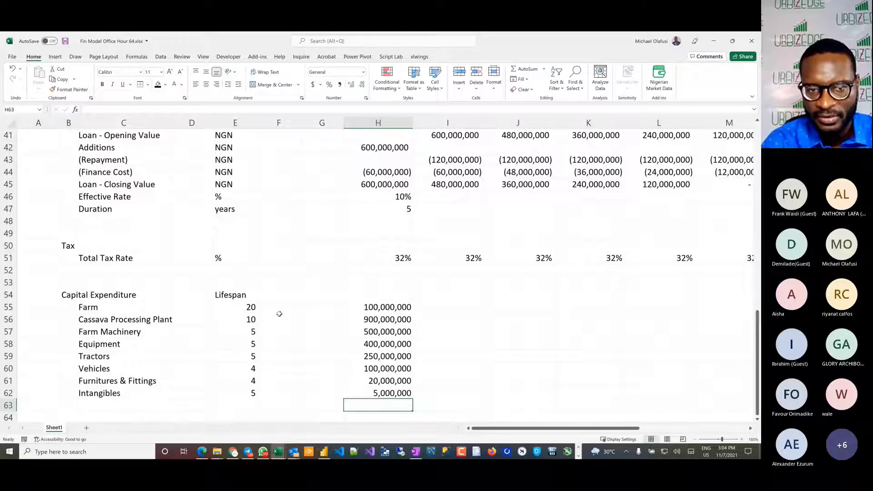
Step: Review the shorter-lived assets in E57:H62 and select the Farm and Cassava Processing Plant cells I55:M56 for the following years
{"action": "left_click_drag", "start_coordinate": [248, 332], "coordinate": [391, 390]}
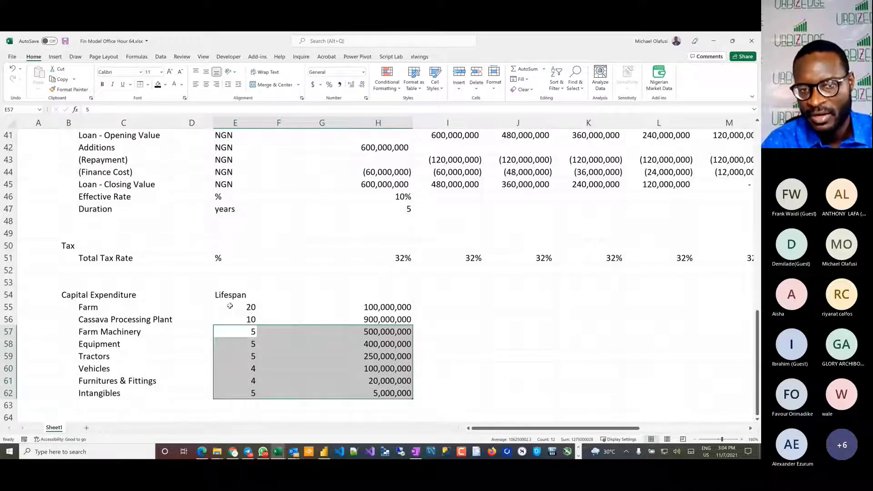
{"action": "left_click_drag", "start_coordinate": [230, 307], "coordinate": [721, 321]}
{"action": "scroll", "coordinate": [586, 348], "scroll_direction": "right", "scroll_amount": 3}
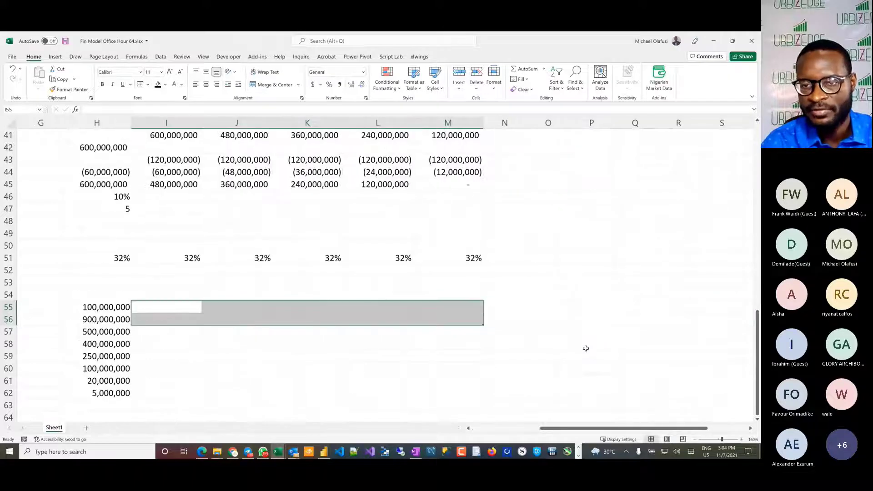
Step: Copy the Vehicles and Furnitures & Fittings amounts from H60:H61 into L60:L61 as the replacement spending after four years
{"action": "scroll", "coordinate": [586, 348], "scroll_direction": "left", "scroll_amount": 2}
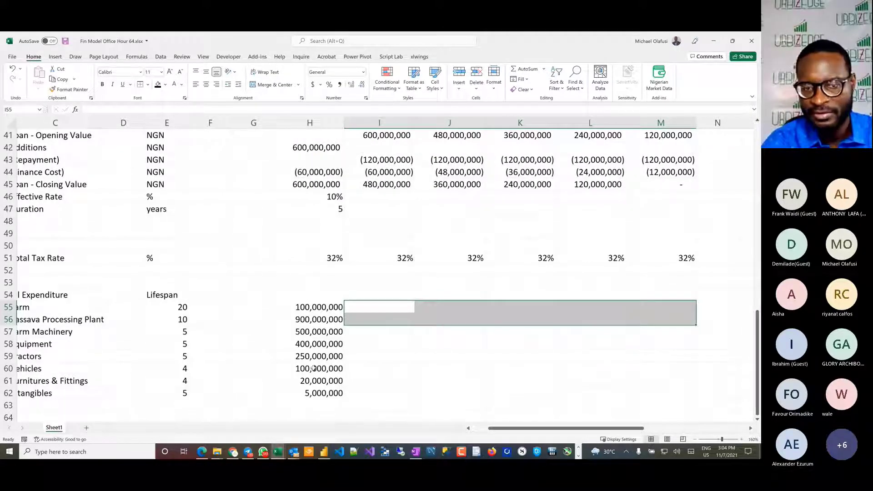
{"action": "left_click_drag", "start_coordinate": [319, 368], "coordinate": [523, 371]}
{"action": "left_click", "coordinate": [581, 367]}
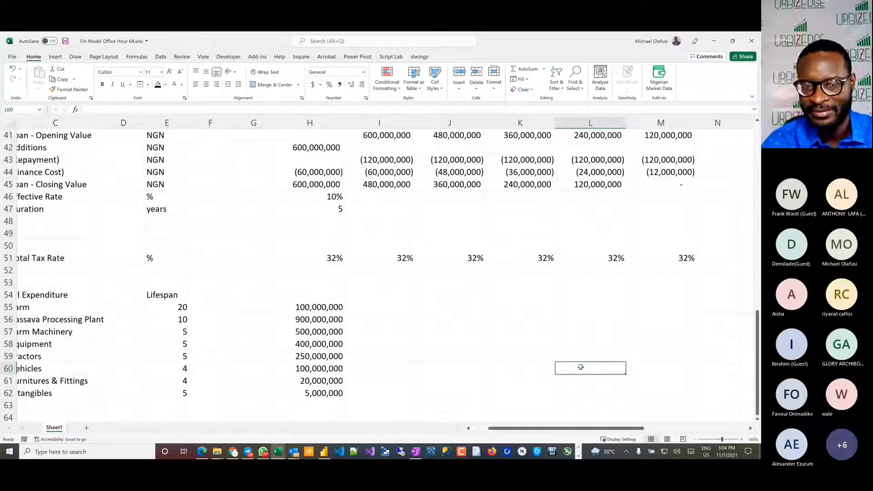
{"action": "left_click", "coordinate": [318, 367]}
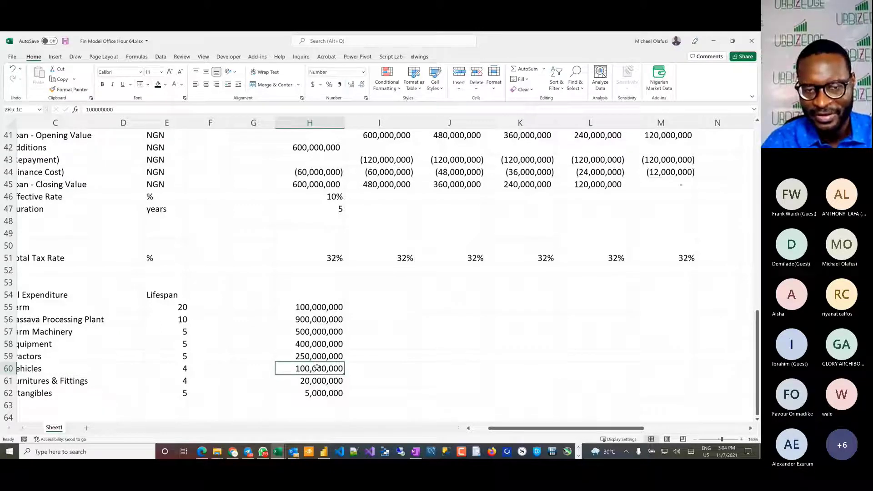
{"action": "key", "text": "shift+Down"}
{"action": "key", "text": "ctrl+c"}
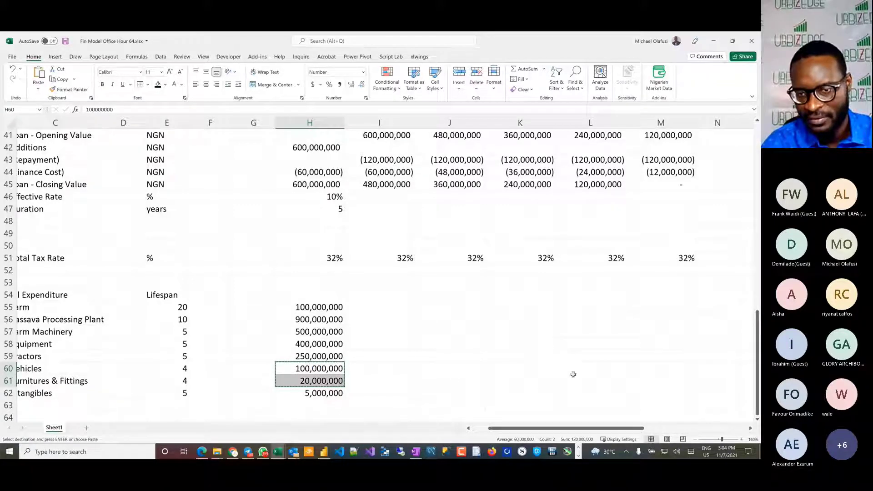
{"action": "left_click", "coordinate": [585, 369]}
{"action": "key", "text": "ctrl+v"}
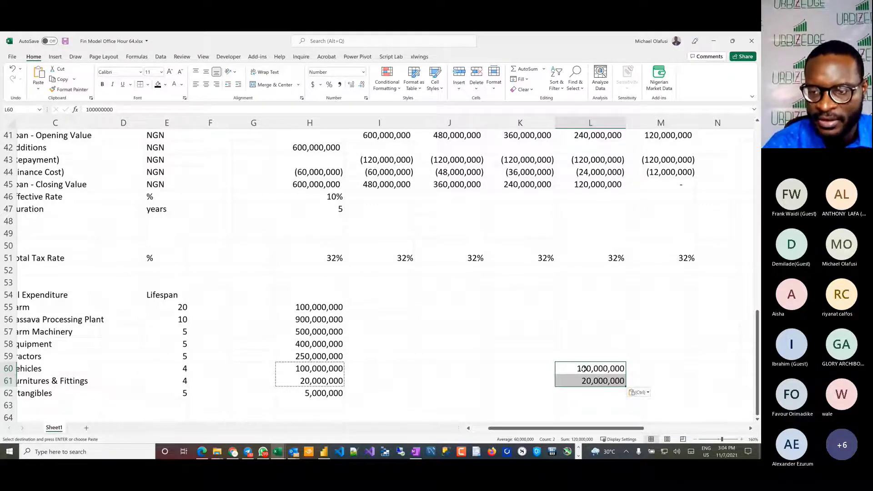
Step: Set the replacement spending to 120,000,000 for Vehicles in L60 and 30,000,000 for Furnitures & Fittings in L61
{"action": "double_click", "coordinate": [600, 368]}
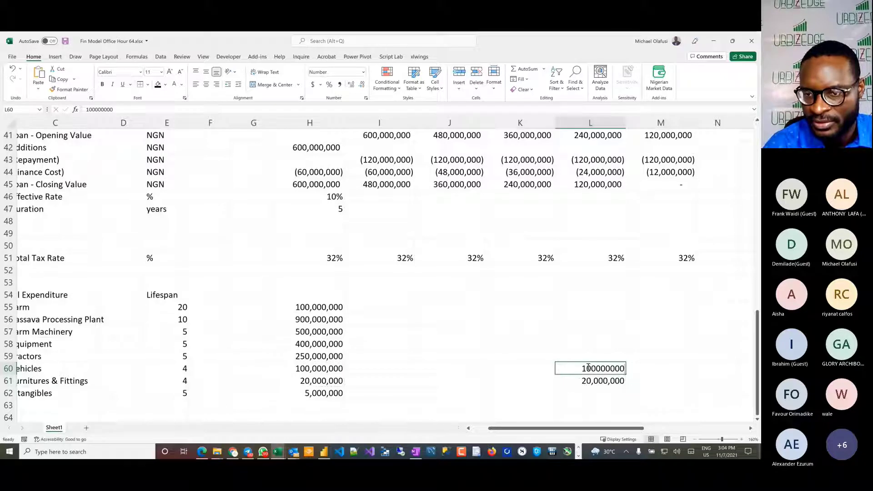
{"action": "key", "text": "BackSpace"}
{"action": "type", "text": "2"}
{"action": "key", "text": "Return"}
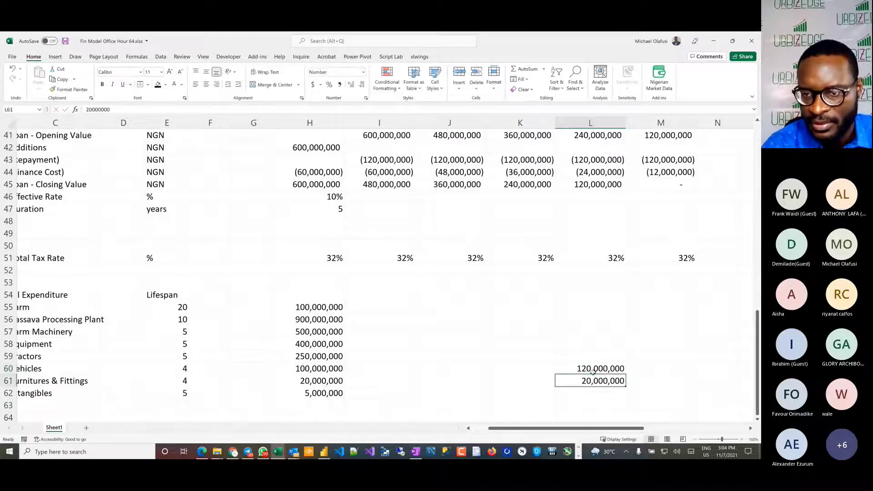
{"action": "double_click", "coordinate": [586, 380]}
{"action": "key", "text": "Delete"}
{"action": "type", "text": "3"}
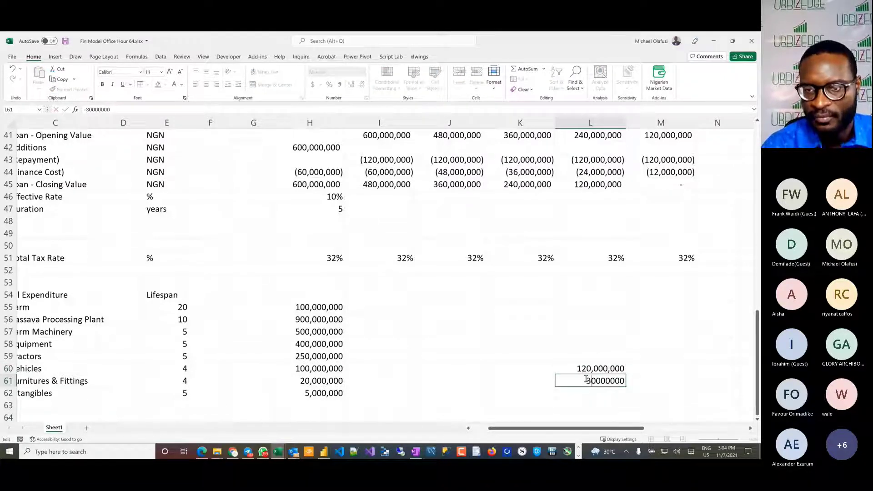
{"action": "key", "text": "Return"}
Step: Review the initial capital expenditure in H55:H62 and the following years' cells, and check the handwritten setup cost notes in the Book6 workbook
{"action": "scroll", "coordinate": [494, 368], "scroll_direction": "left", "scroll_amount": 2}
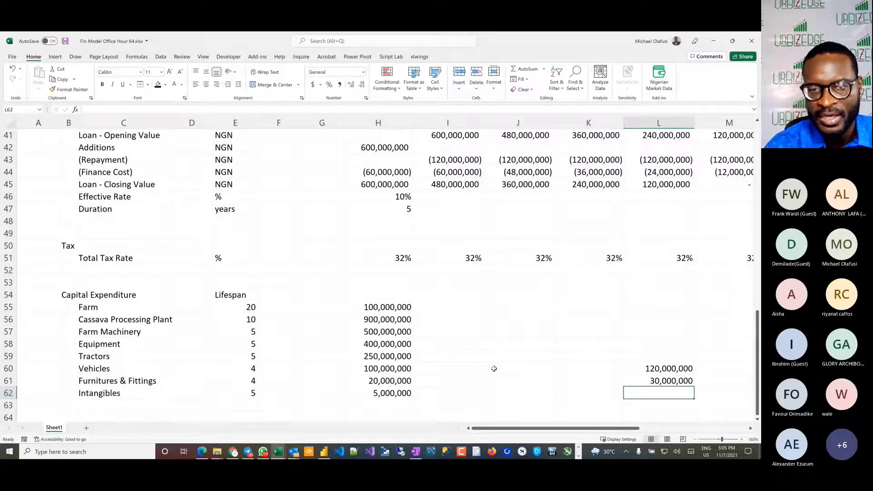
{"action": "left_click_drag", "start_coordinate": [387, 308], "coordinate": [387, 393]}
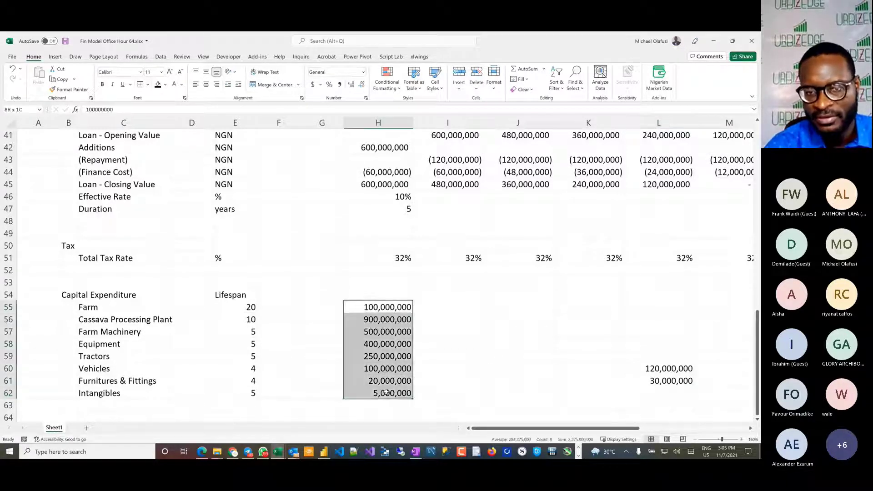
{"action": "left_click_drag", "start_coordinate": [499, 306], "coordinate": [671, 320]}
{"action": "scroll", "coordinate": [521, 298], "scroll_direction": "right", "scroll_amount": 4}
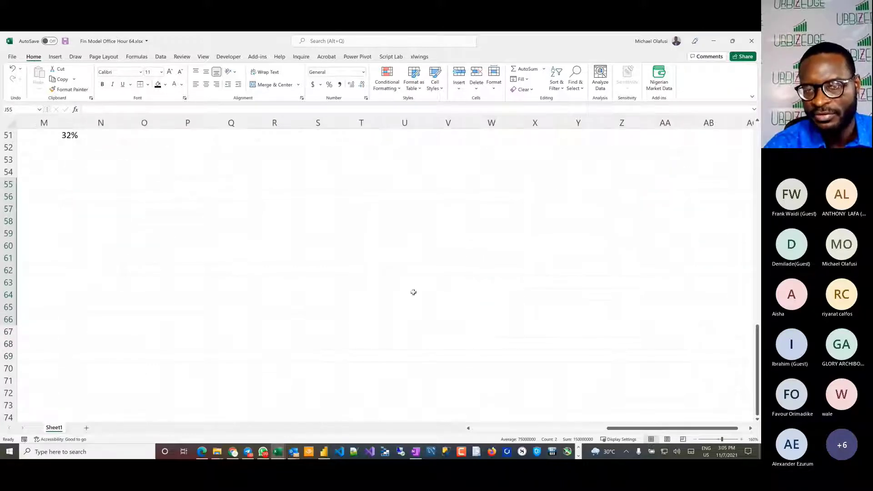
{"action": "scroll", "coordinate": [414, 292], "scroll_direction": "left", "scroll_amount": 4}
{"action": "scroll", "coordinate": [413, 293], "scroll_direction": "up", "scroll_amount": 3}
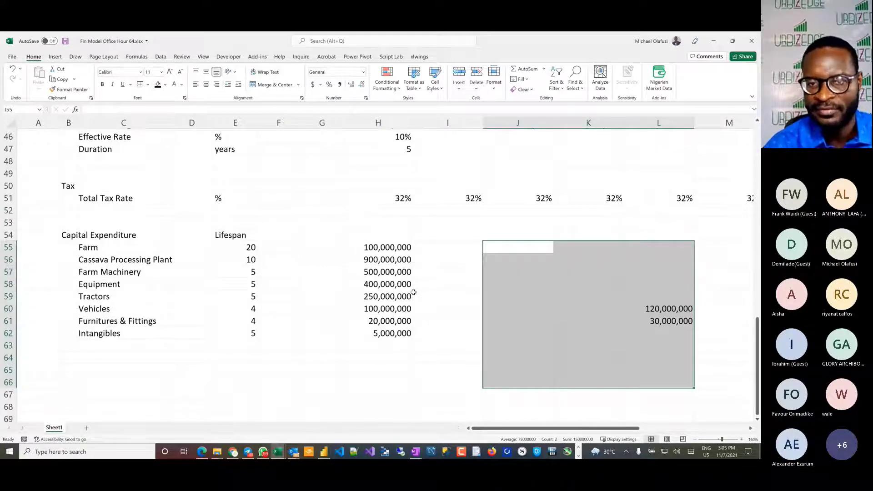
{"action": "left_click", "coordinate": [442, 382]}
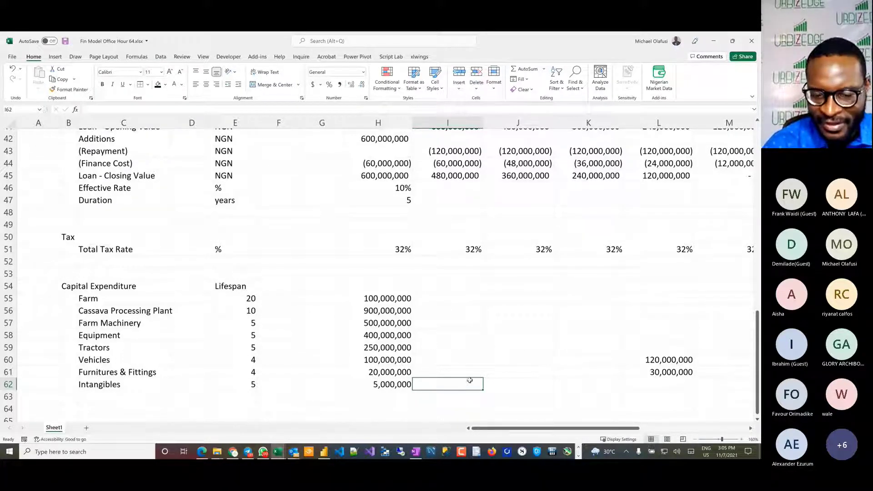
{"action": "key", "text": "alt+Tab"}
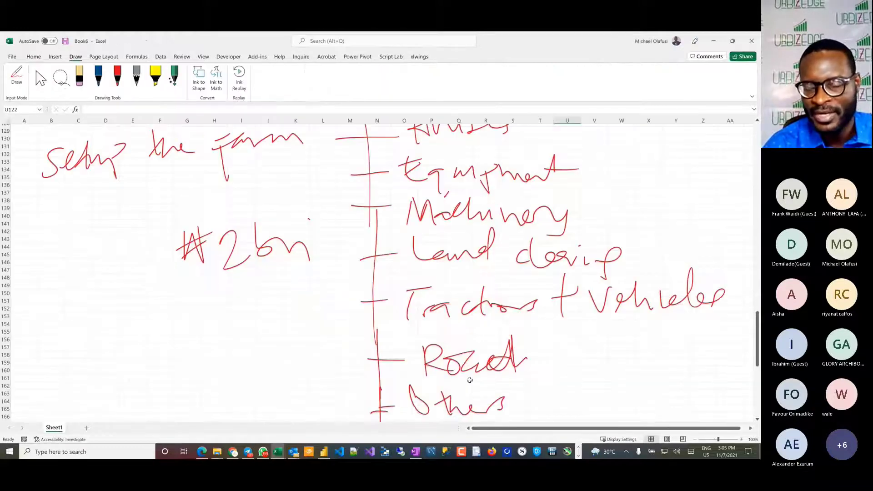
{"action": "key", "text": "alt+Tab"}
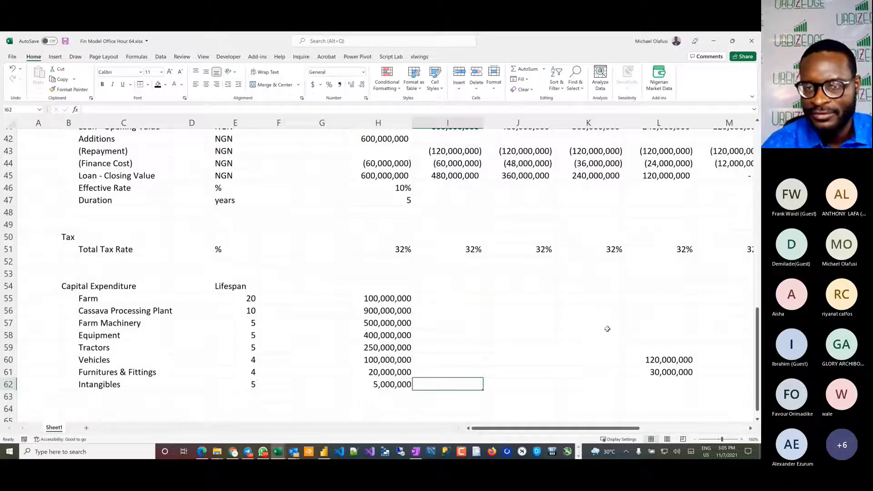
{"action": "left_click_drag", "start_coordinate": [375, 297], "coordinate": [376, 397]}
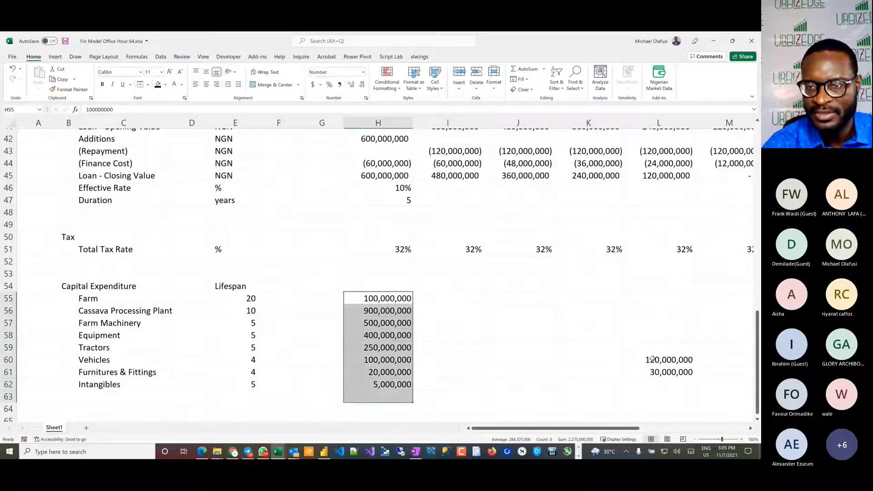
Step: Copy the Farm Machinery, Equipment and Tractors amounts from H57:H59 and paste them into column M starting at M56
{"action": "left_click_drag", "start_coordinate": [375, 336], "coordinate": [367, 346]}
{"action": "key", "text": "ctrl+c"}
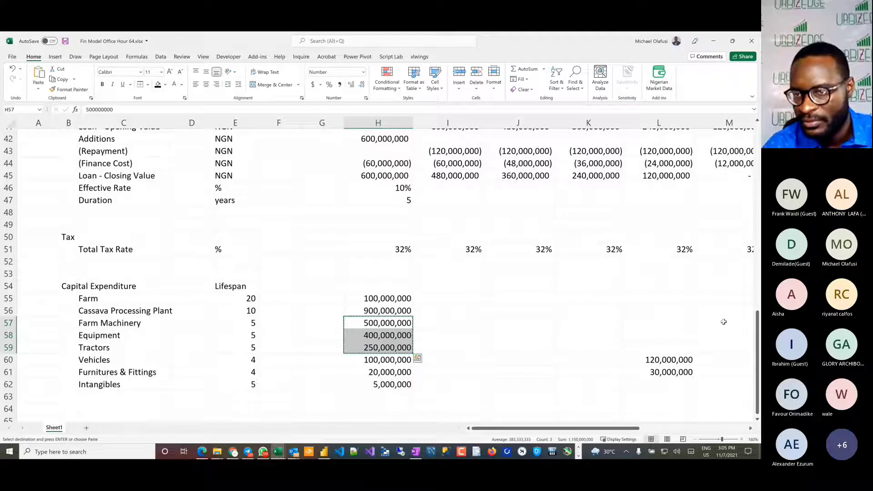
{"action": "left_click", "coordinate": [715, 309]}
{"action": "key", "text": "ctrl+v"}
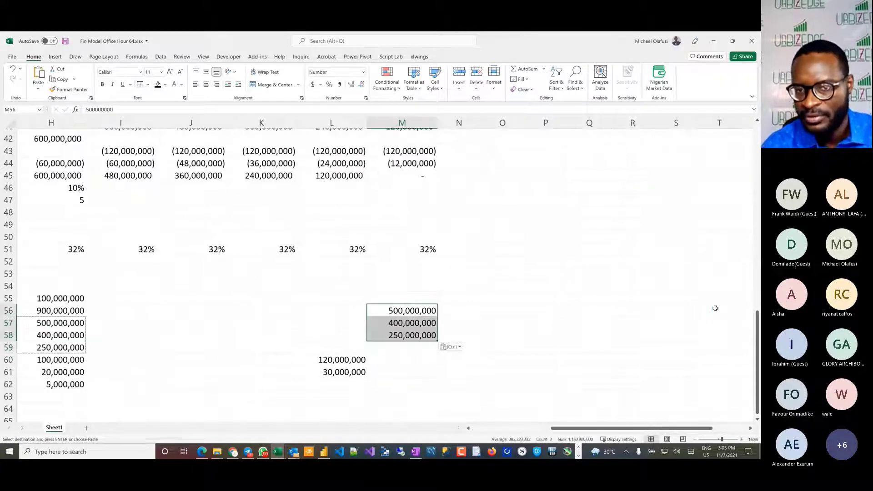
Step: Copy the Intangibles amount from H62 into M62 and clear the copy selection
{"action": "scroll", "coordinate": [460, 347], "scroll_direction": "left", "scroll_amount": 5}
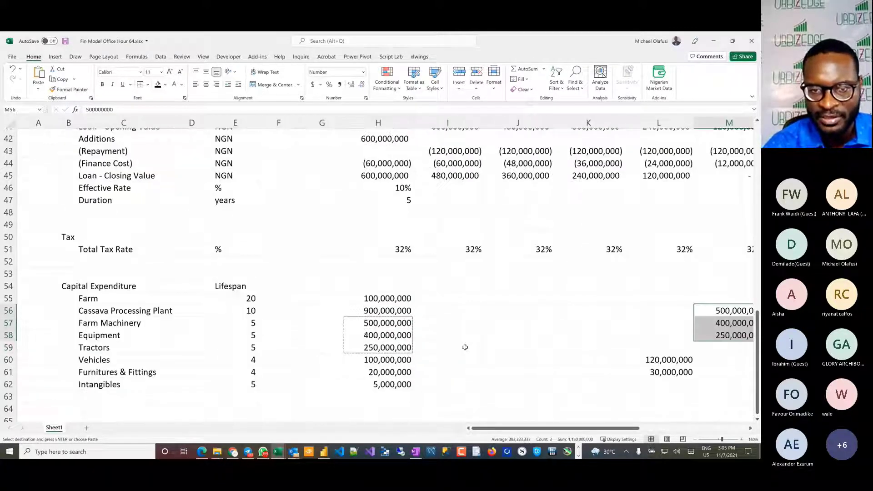
{"action": "left_click", "coordinate": [379, 383]}
{"action": "key", "text": "ctrl+c"}
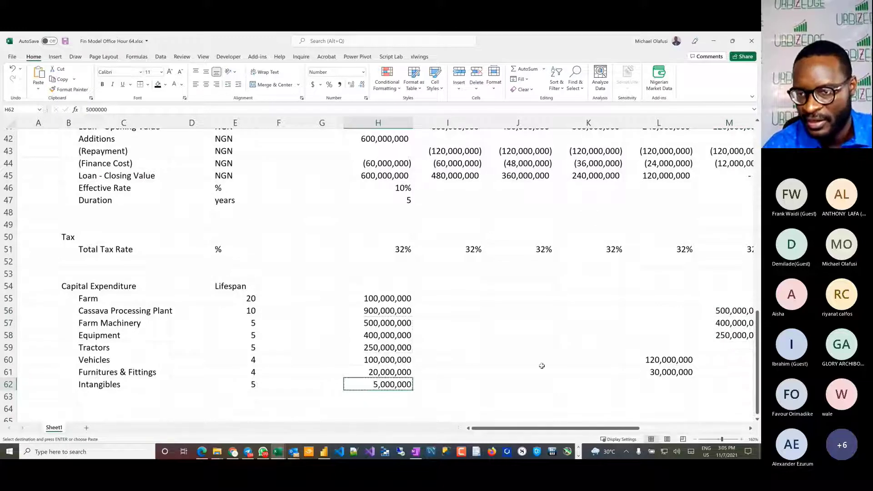
{"action": "scroll", "coordinate": [541, 366], "scroll_direction": "right", "scroll_amount": 1}
{"action": "left_click", "coordinate": [710, 385]}
{"action": "key", "text": "ctrl+v"}
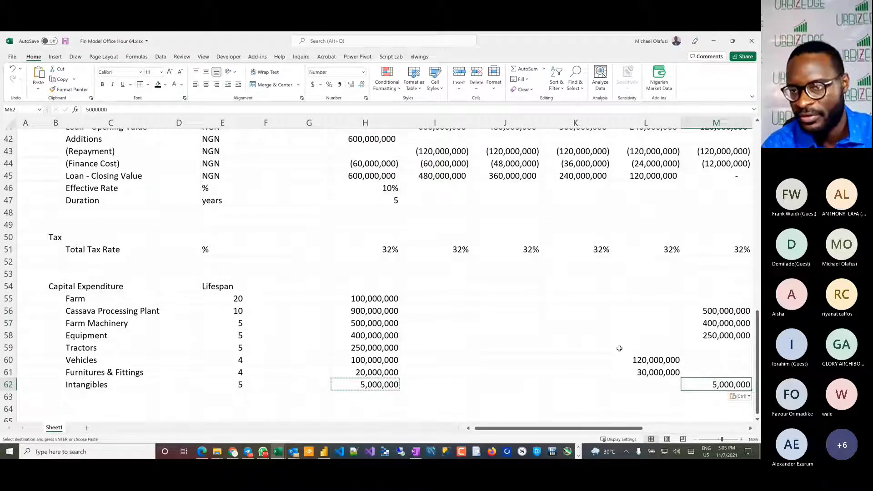
{"action": "left_click", "coordinate": [489, 344]}
{"action": "key", "text": "Escape"}
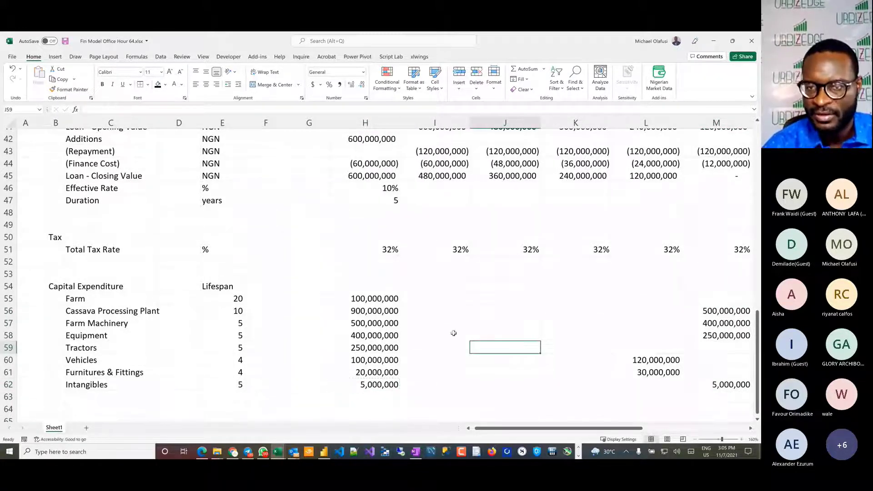
Step: Move the three pasted amounts in M56:M58 down one row to M57:M59 to match their assets, and save the workbook
{"action": "left_click_drag", "start_coordinate": [439, 296], "coordinate": [545, 381]}
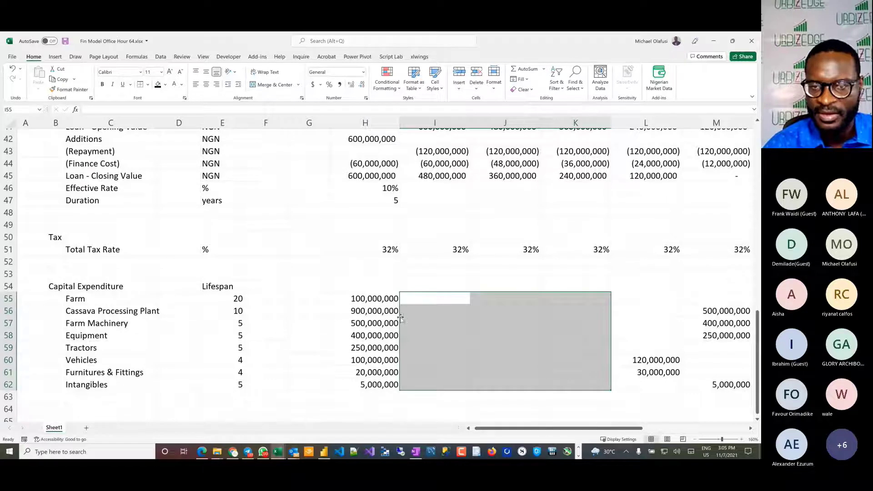
{"action": "left_click", "coordinate": [429, 323]}
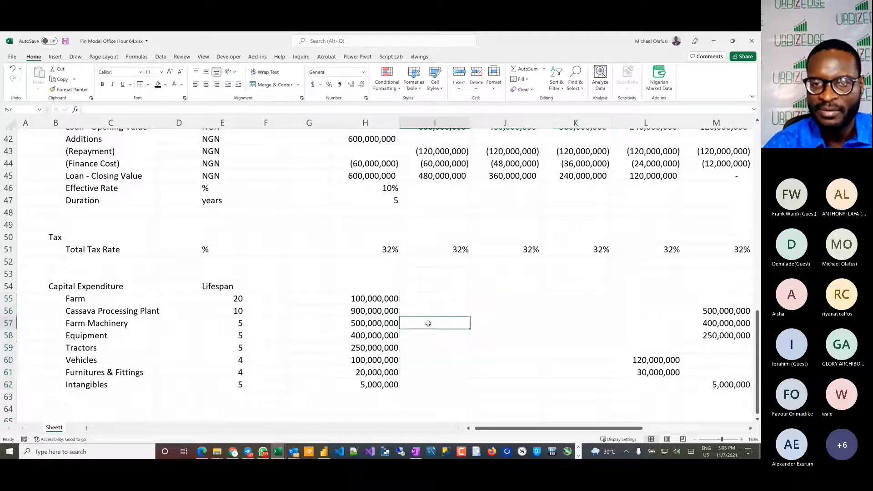
{"action": "left_click", "coordinate": [508, 324]}
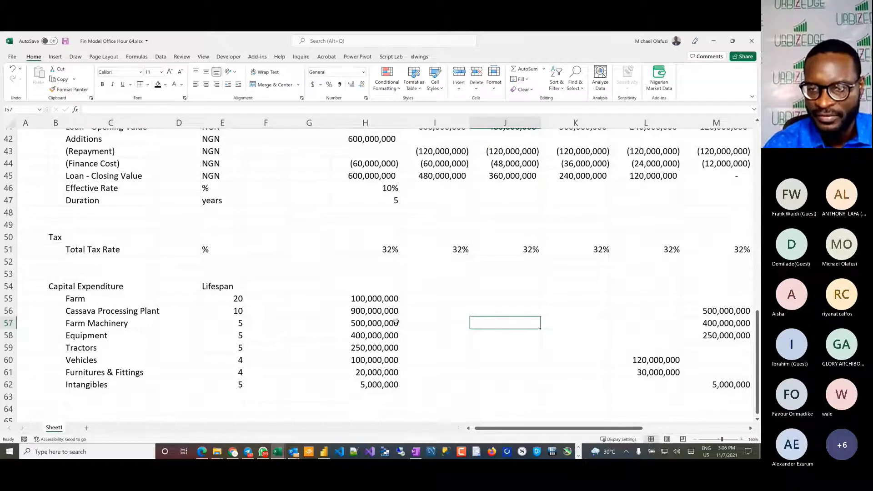
{"action": "key", "text": "shift+space"}
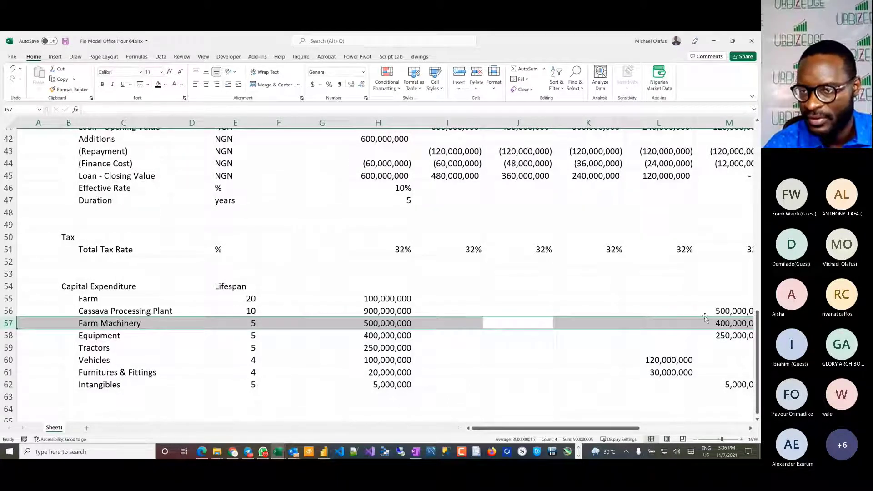
{"action": "left_click_drag", "start_coordinate": [727, 313], "coordinate": [730, 351]}
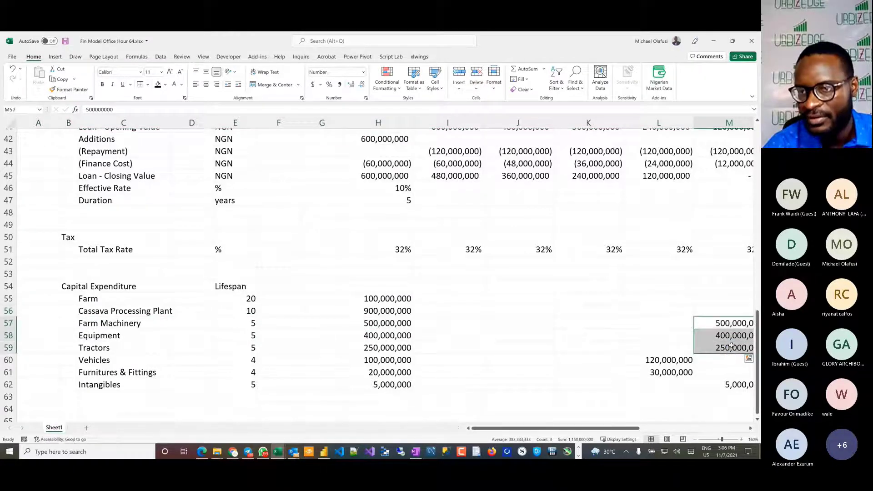
{"action": "left_click", "coordinate": [590, 344]}
{"action": "key", "text": "ctrl+s"}
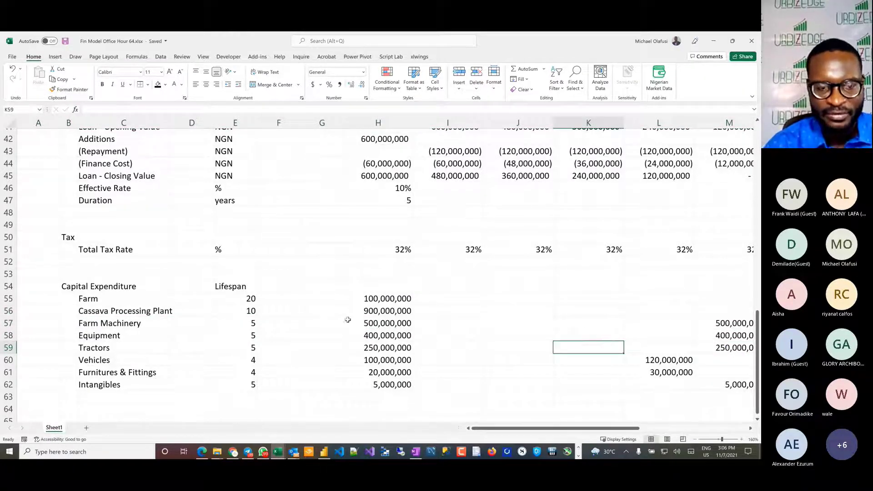
Step: Switch to the Dangote Flour Mill Annual Report 2018 PDF and examine the assets, equity and liabilities in its statement of financial position
{"action": "key", "text": "alt+Tab"}
{"action": "key", "text": "alt+Tab"}
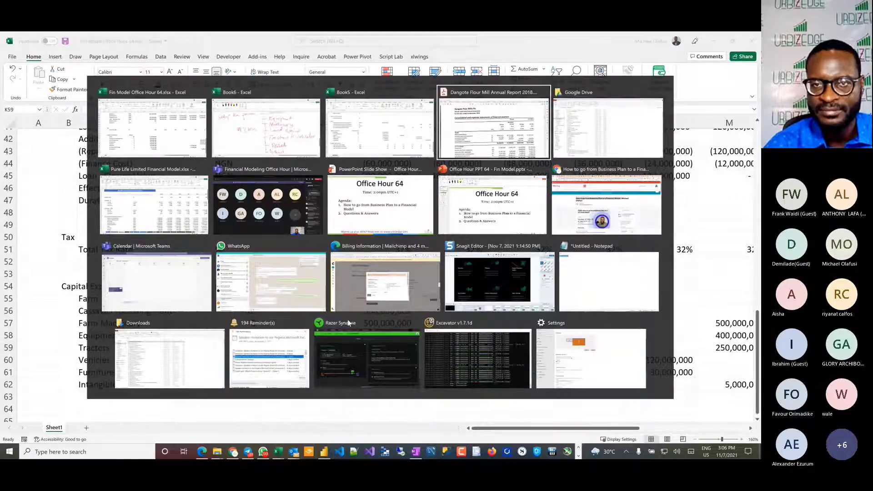
{"action": "scroll", "coordinate": [91, 276], "scroll_direction": "down", "scroll_amount": 2}
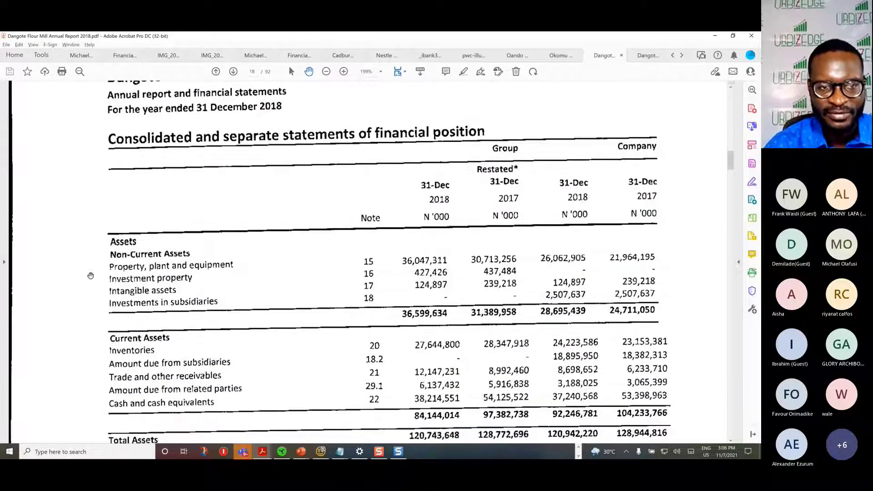
{"action": "scroll", "coordinate": [91, 276], "scroll_direction": "down", "scroll_amount": 1}
{"action": "scroll", "coordinate": [179, 292], "scroll_direction": "down", "scroll_amount": 1}
{"action": "scroll", "coordinate": [178, 292], "scroll_direction": "down", "scroll_amount": 3}
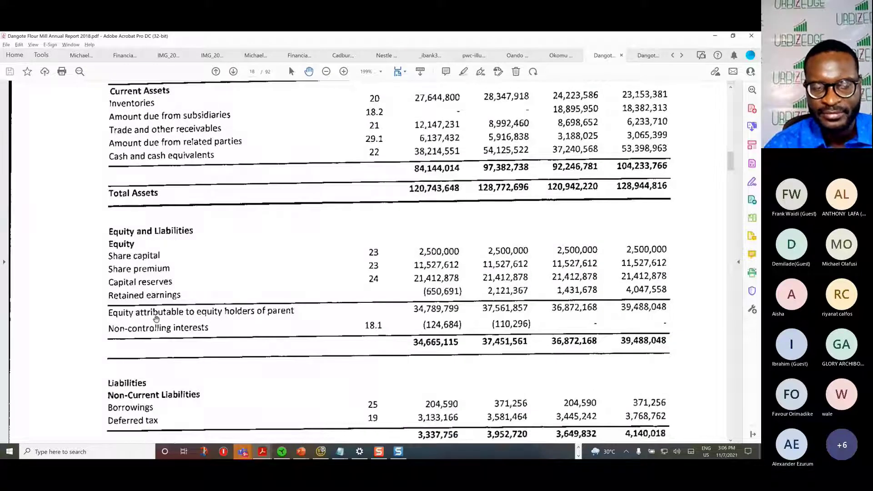
{"action": "key", "text": "alt+Tab"}
Step: Switch back to the Excel workbook and enter the section heading Equity in B65, below Capital Expenditure
{"action": "scroll", "coordinate": [83, 398], "scroll_direction": "down", "scroll_amount": 1}
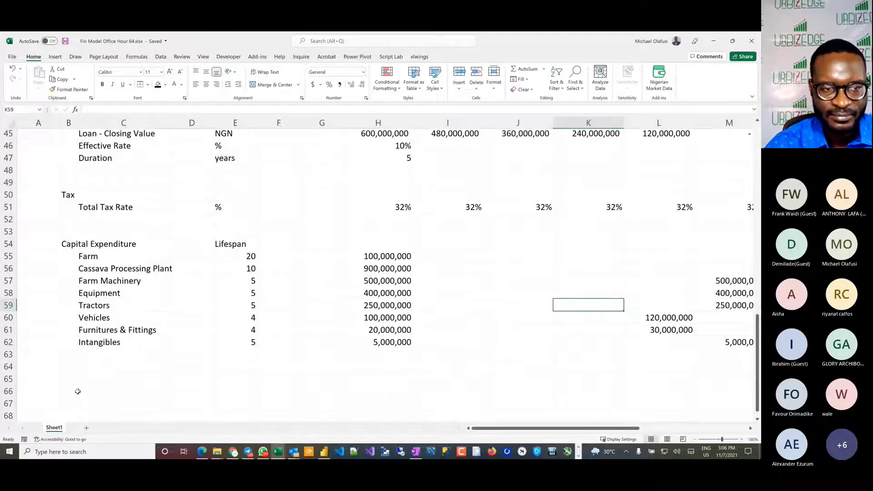
{"action": "left_click", "coordinate": [69, 367]}
{"action": "key", "text": "Down"}
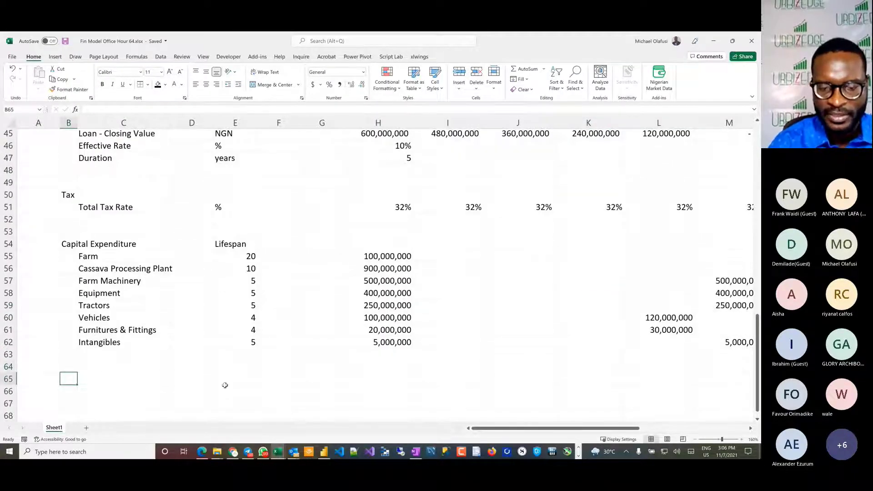
{"action": "type", "text": "Equity"}
{"action": "key", "text": "Return"}
{"action": "key", "text": "Right"}
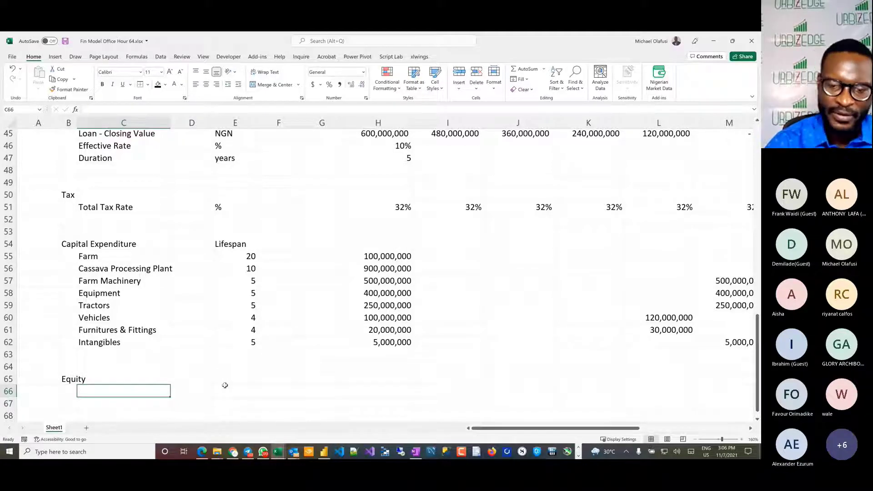
Step: Enter the row label "Ordinary Shares Issuance/(Buyback)" in C66 under the Equity heading
{"action": "type", "text": "Ordi"}
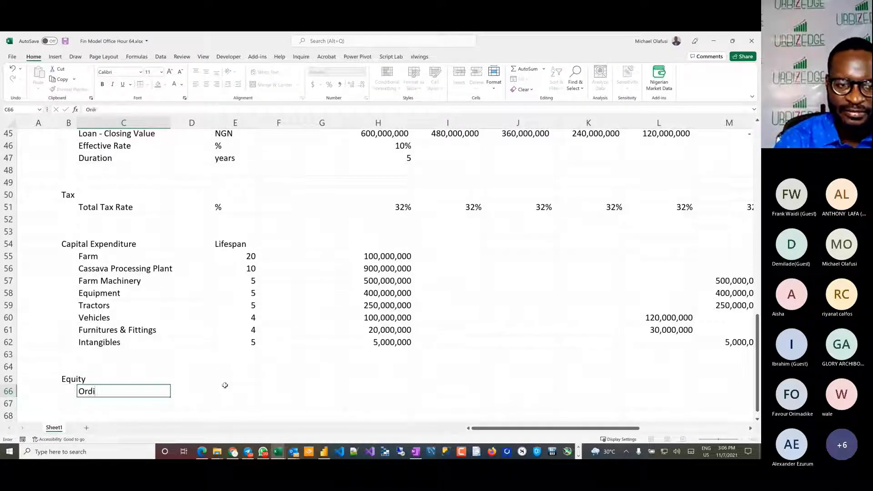
{"action": "type", "text": "nary Sahr"}
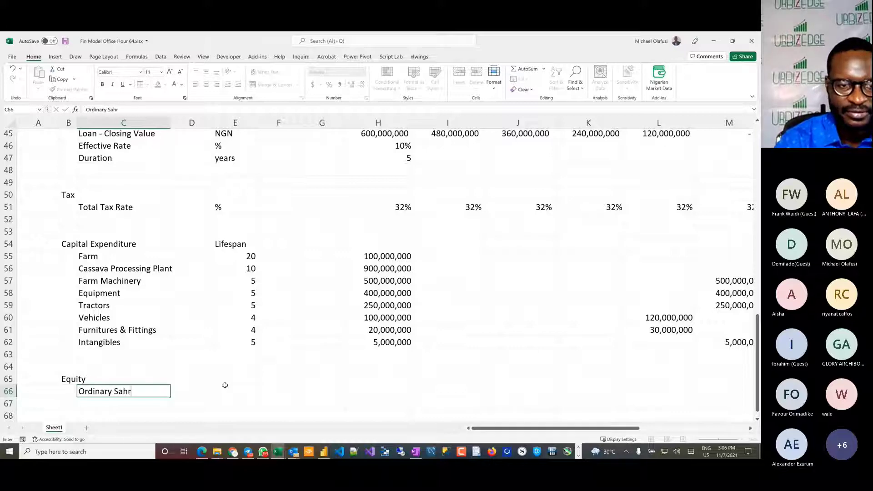
{"action": "key", "text": "BackSpace"}
{"action": "key", "text": "BackSpace"}
{"action": "key", "text": "BackSpace"}
{"action": "key", "text": "BackSpace"}
{"action": "type", "text": "Share"}
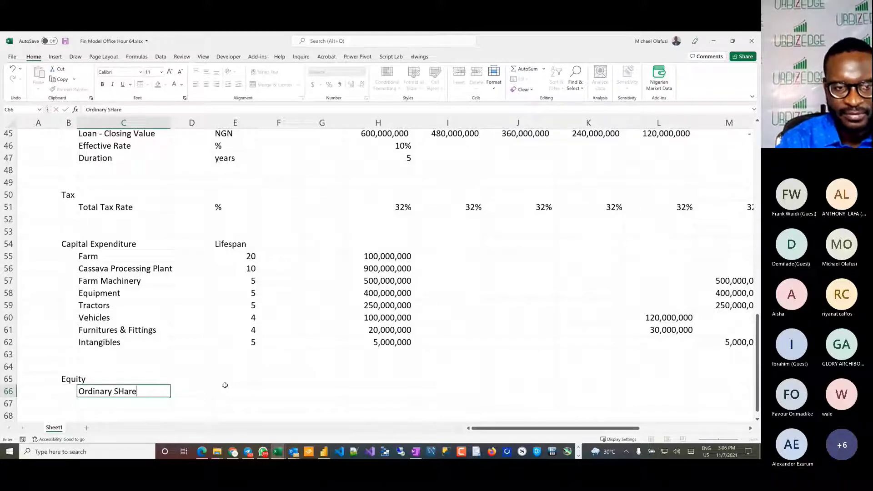
{"action": "key", "text": "BackSpace"}
{"action": "key", "text": "BackSpace"}
{"action": "key", "text": "BackSpace"}
{"action": "key", "text": "BackSpace"}
{"action": "type", "text": "H"}
{"action": "key", "text": "BackSpace"}
{"action": "type", "text": "hares "}
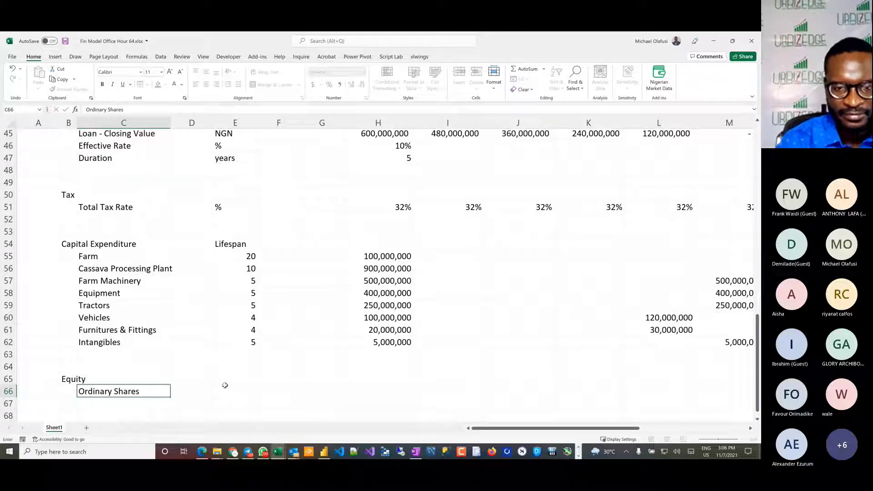
{"action": "type", "text": "Issuance/("}
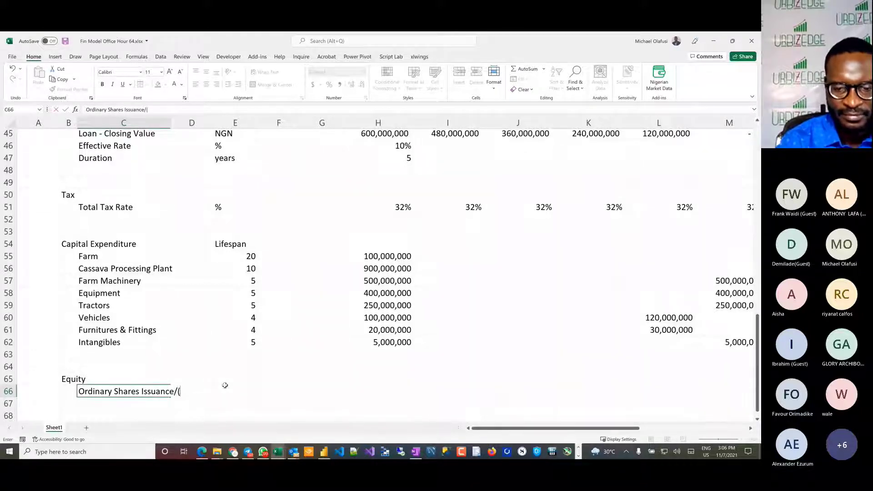
{"action": "type", "text": "Buyback)"}
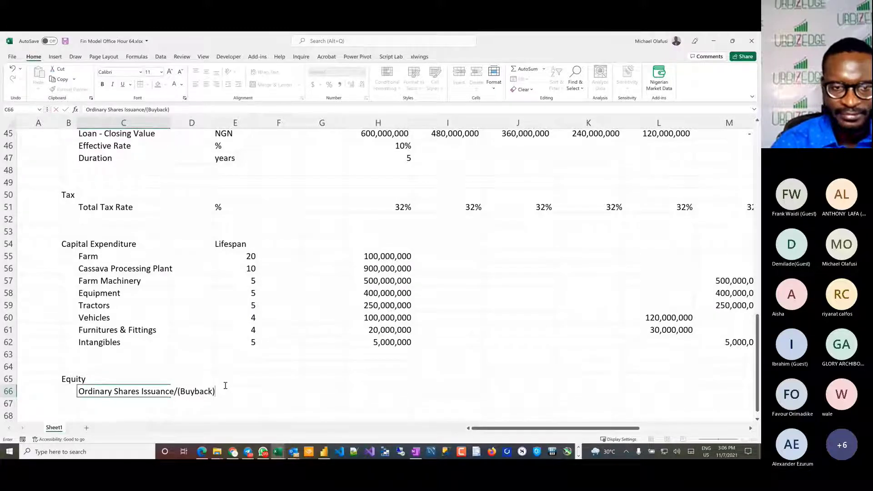
{"action": "key", "text": "Return"}
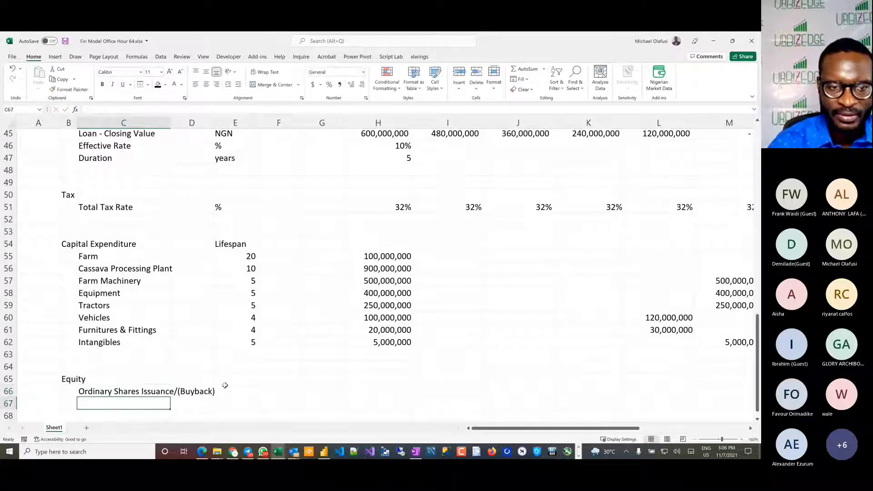
Step: Enter the row label "Ordinary Shares Dividend Payout Rate" in C67
{"action": "scroll", "coordinate": [170, 363], "scroll_direction": "down", "scroll_amount": 2}
{"action": "type", "text": "Ord"}
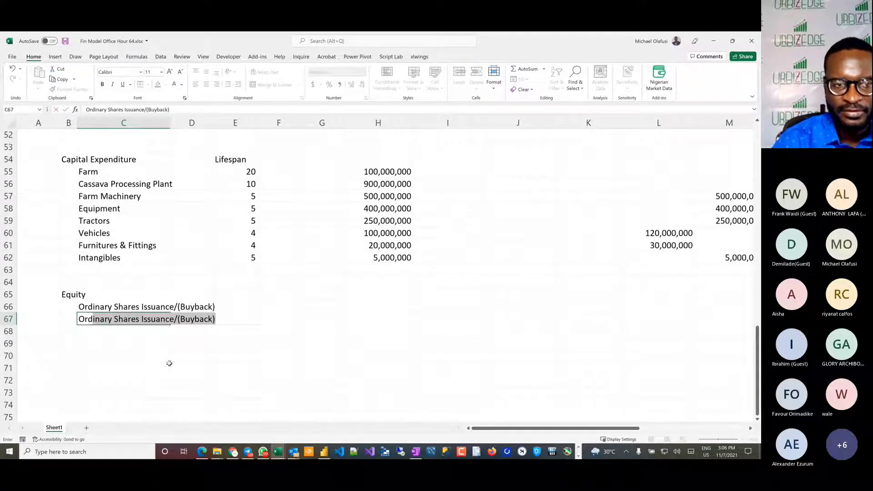
{"action": "type", "text": "inary Sagr"}
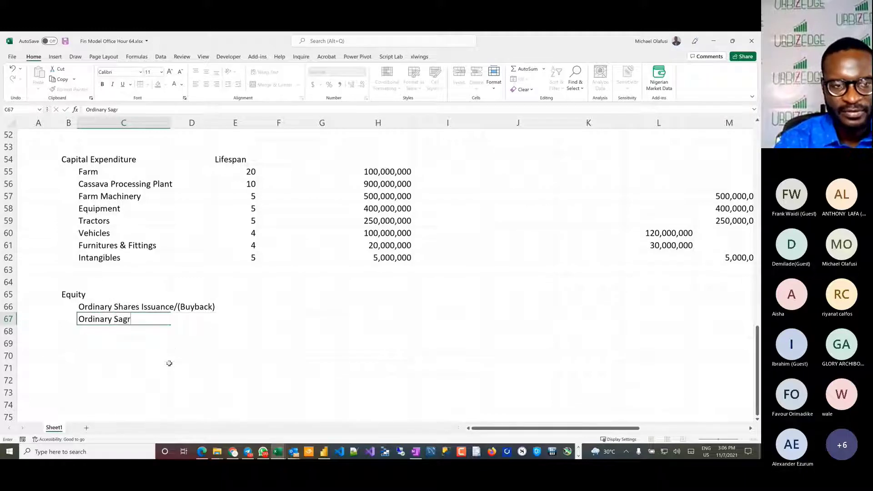
{"action": "key", "text": "BackSpace"}
{"action": "key", "text": "BackSpace"}
{"action": "key", "text": "BackSpace"}
{"action": "type", "text": "hares "}
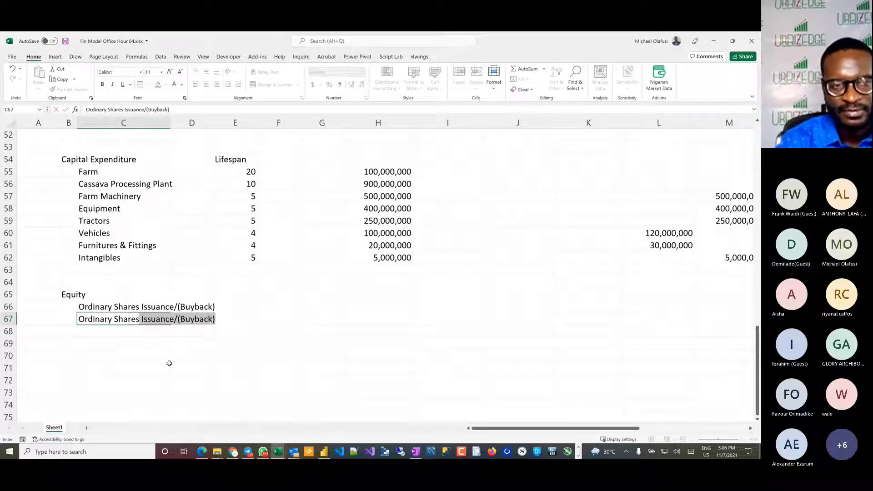
{"action": "type", "text": "Duvu"}
{"action": "key", "text": "BackSpace"}
{"action": "key", "text": "BackSpace"}
{"action": "key", "text": "BackSpace"}
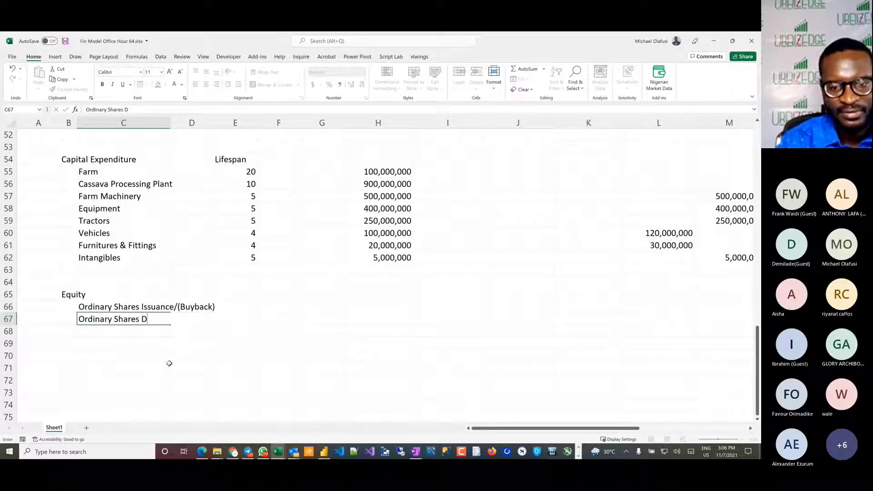
{"action": "type", "text": "ividend Payout Rt"}
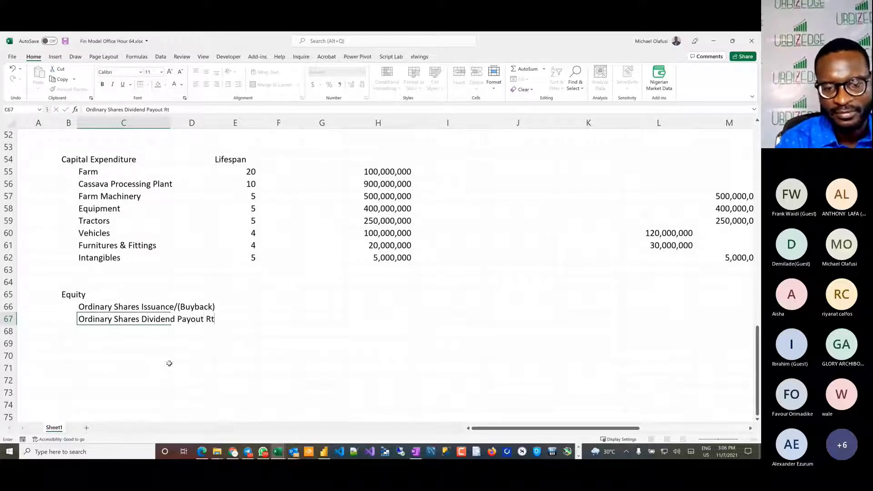
{"action": "key", "text": "BackSpace"}
{"action": "type", "text": "ate"}
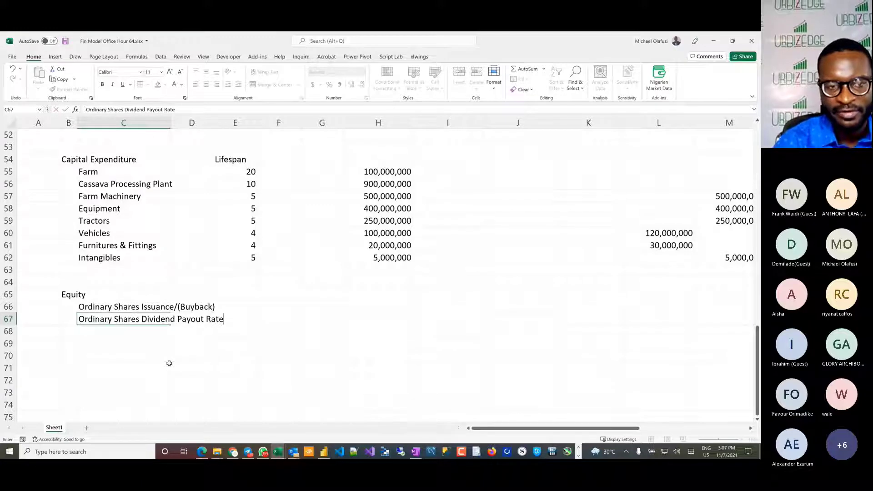
{"action": "key", "text": "Return"}
Step: Enter the row label "Preference Shares Issuance/(Buyback)" in C68
{"action": "type", "text": "Preferenced"}
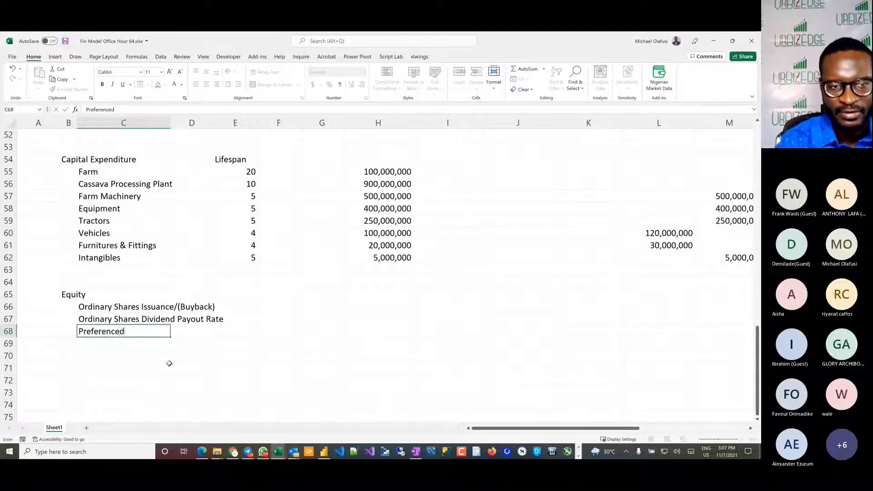
{"action": "key", "text": "BackSpace"}
{"action": "type", "text": "Sh"}
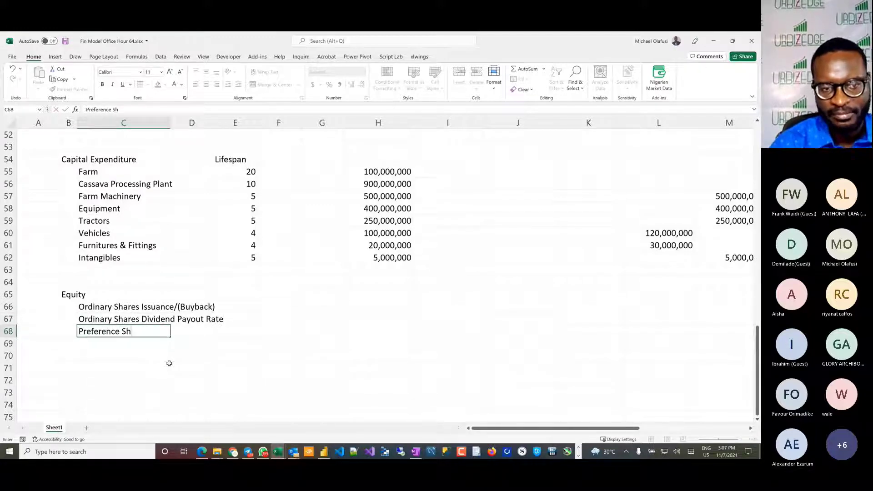
{"action": "type", "text": "ares"}
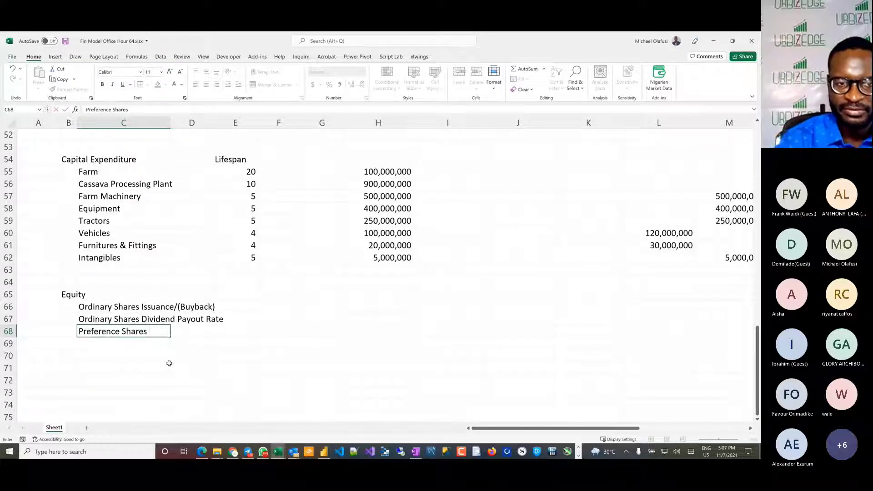
{"action": "type", "text": "Issuamce"}
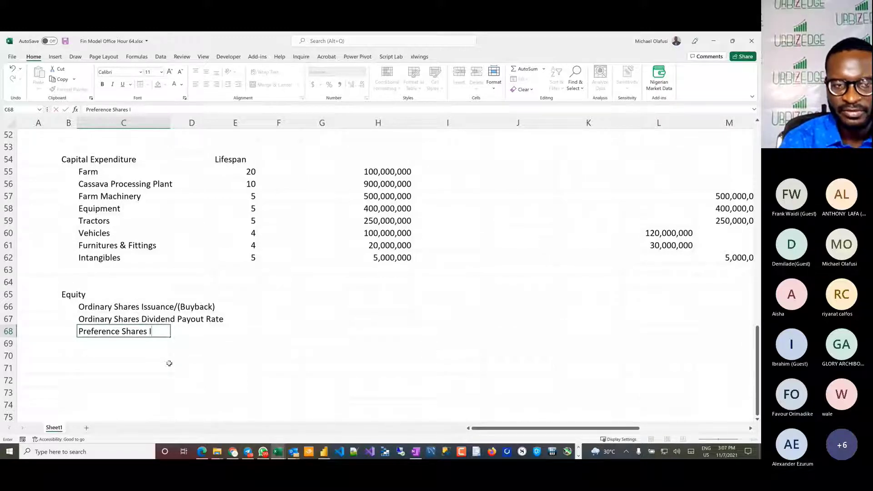
{"action": "key", "text": "BackSpace"}
{"action": "key", "text": "BackSpace"}
{"action": "key", "text": "BackSpace"}
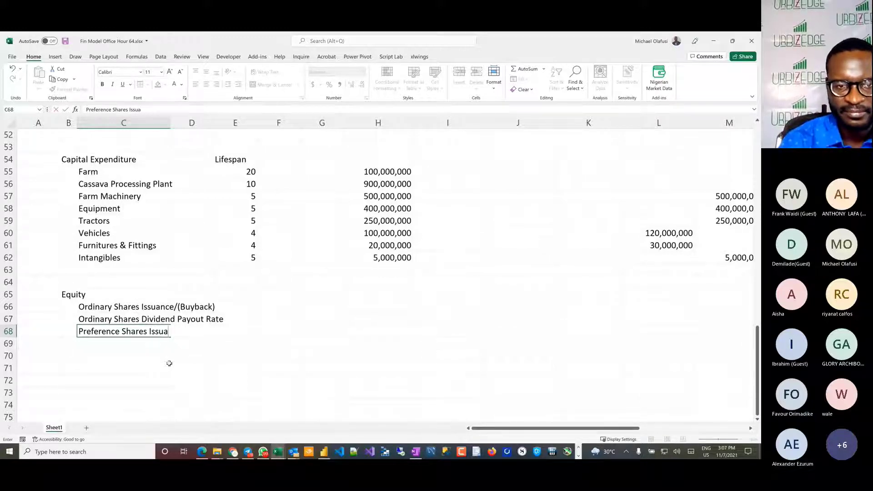
{"action": "type", "text": "nce/("}
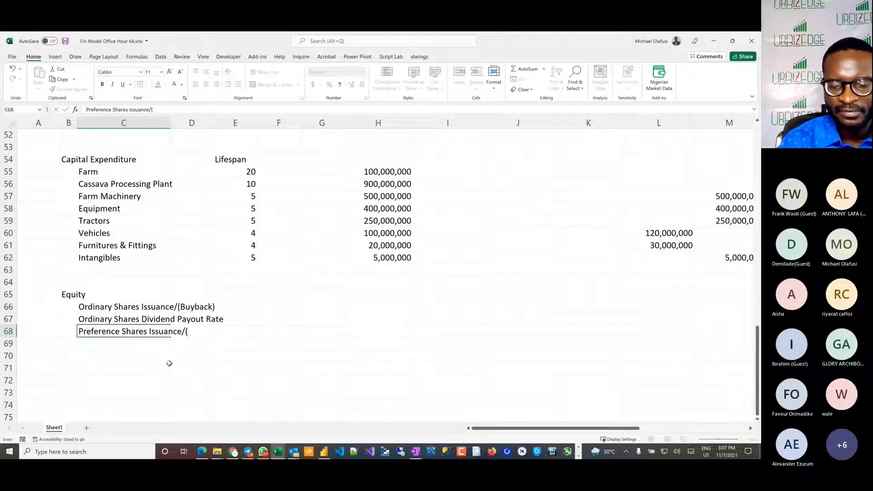
{"action": "type", "text": "Bu"}
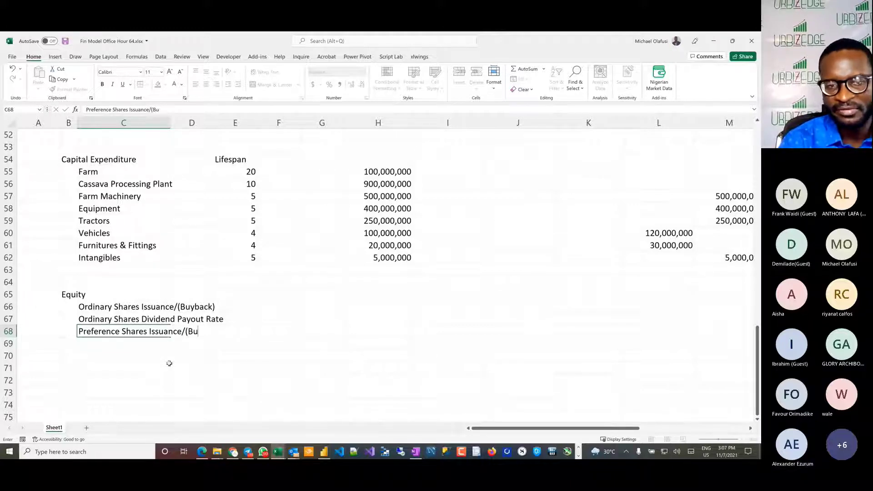
{"action": "type", "text": "yback)"}
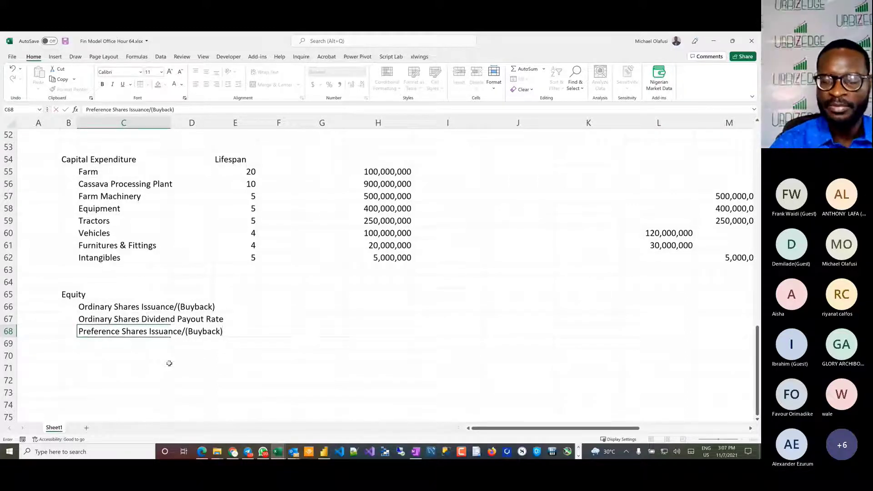
{"action": "key", "text": "Return"}
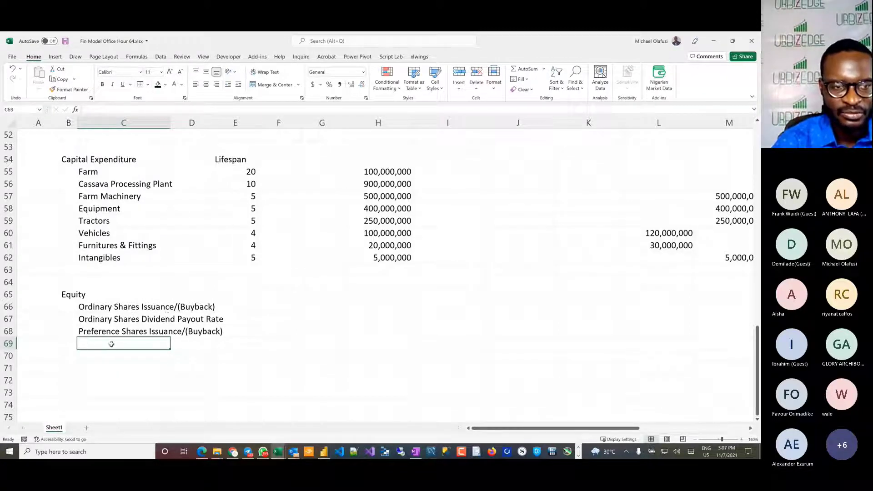
Step: Fill the preference shares label down into C69 and change it to "Preference Shares Dividend Yield"
{"action": "key", "text": "ctrl+d"}
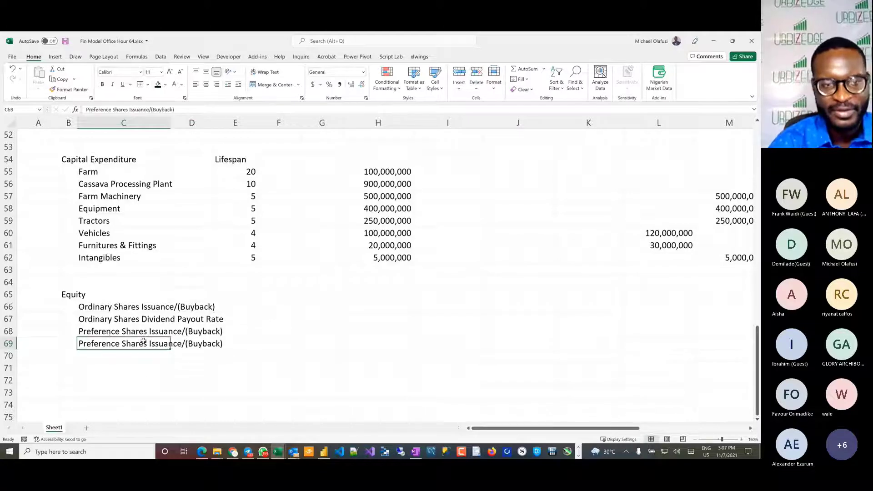
{"action": "left_click_drag", "start_coordinate": [129, 110], "coordinate": [175, 110]}
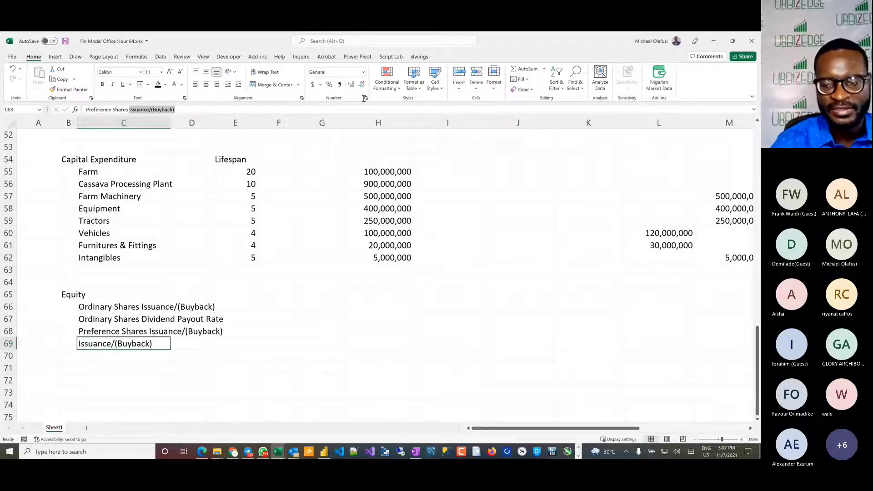
{"action": "key", "text": "BackSpace"}
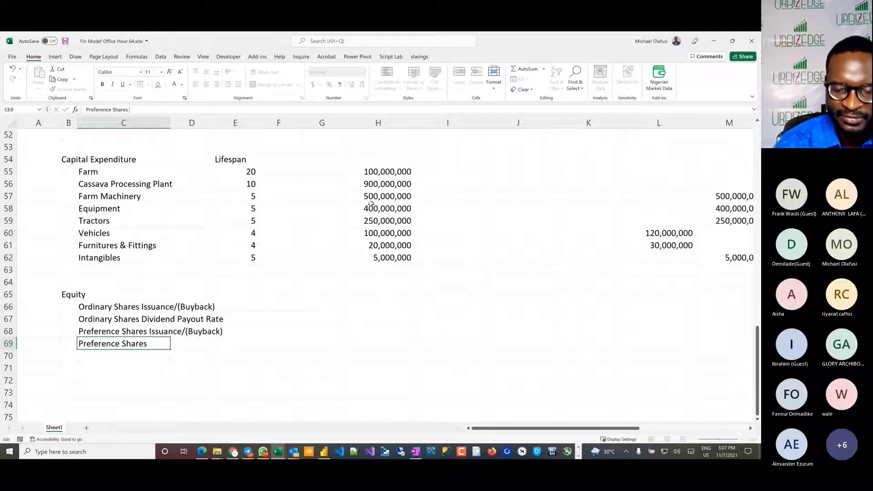
{"action": "type", "text": "Divid"}
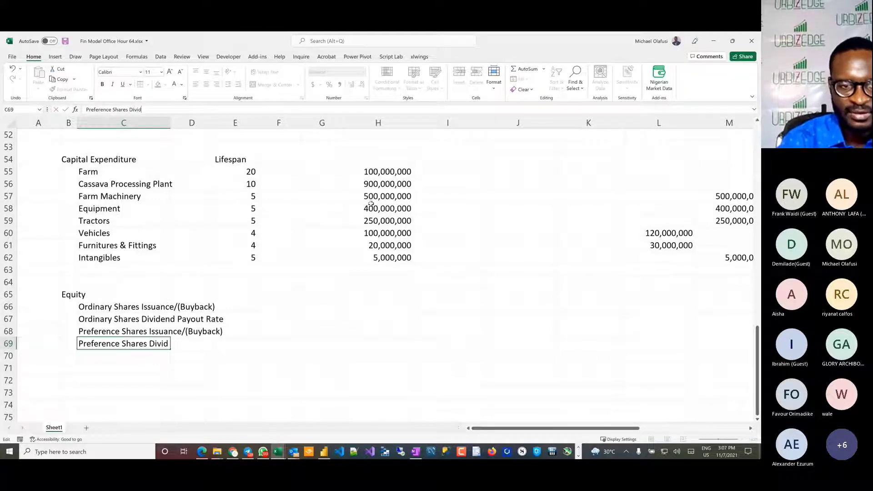
{"action": "type", "text": "end"}
{"action": "type", "text": " Payou"}
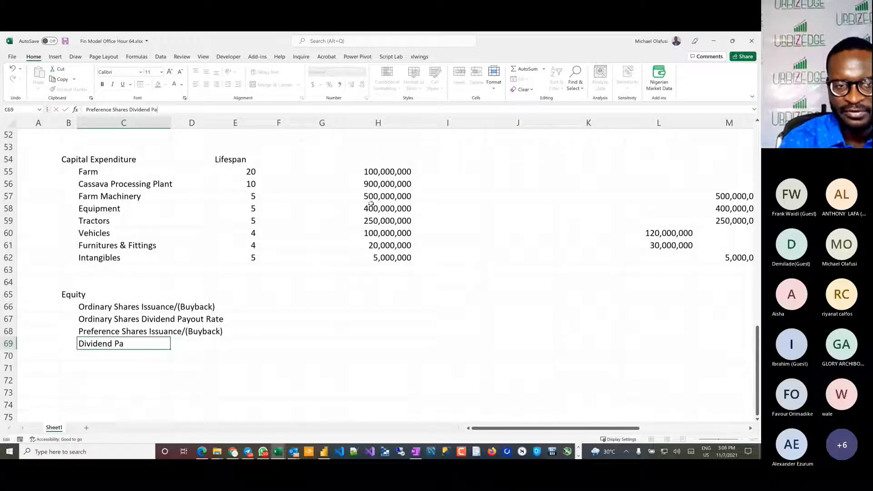
{"action": "key", "text": "BackSpace"}
{"action": "key", "text": "BackSpace"}
{"action": "key", "text": "BackSpace"}
{"action": "key", "text": "BackSpace"}
{"action": "key", "text": "BackSpace"}
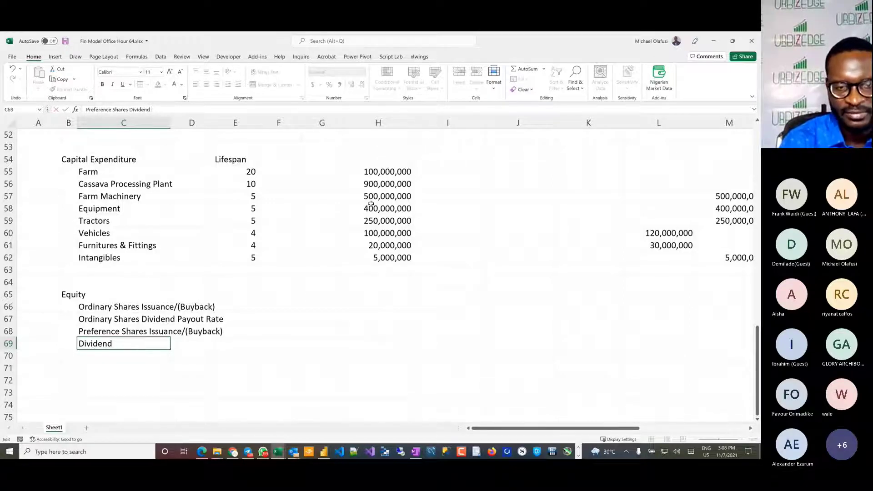
{"action": "type", "text": "Yield"}
{"action": "key", "text": "Return"}
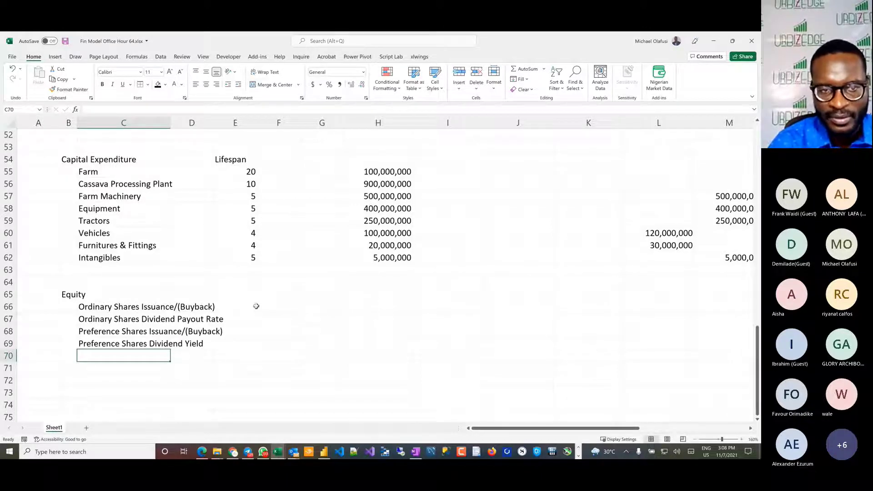
Step: Widen column C to fit the Equity labels, and enter the units NGN in E66 and % in E67
{"action": "left_click_drag", "start_coordinate": [170, 121], "coordinate": [204, 120]}
{"action": "left_click", "coordinate": [275, 310]}
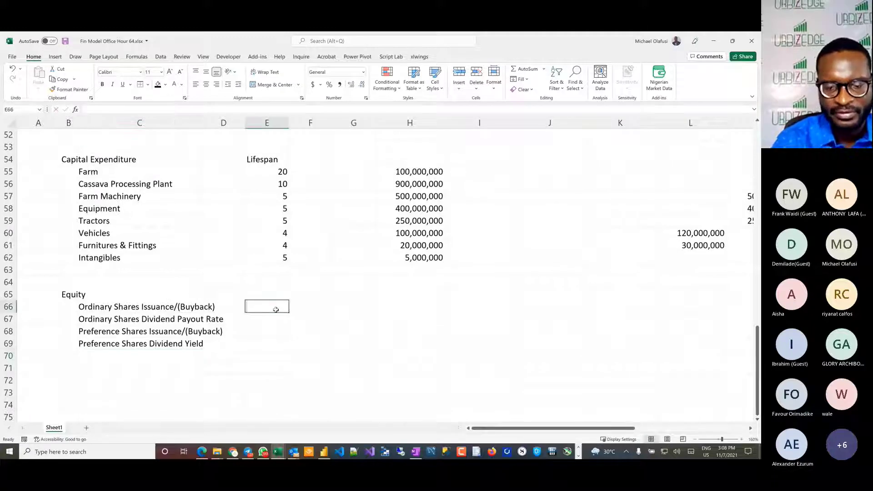
{"action": "type", "text": "NGN"}
{"action": "key", "text": "Return"}
{"action": "type", "text": "%"}
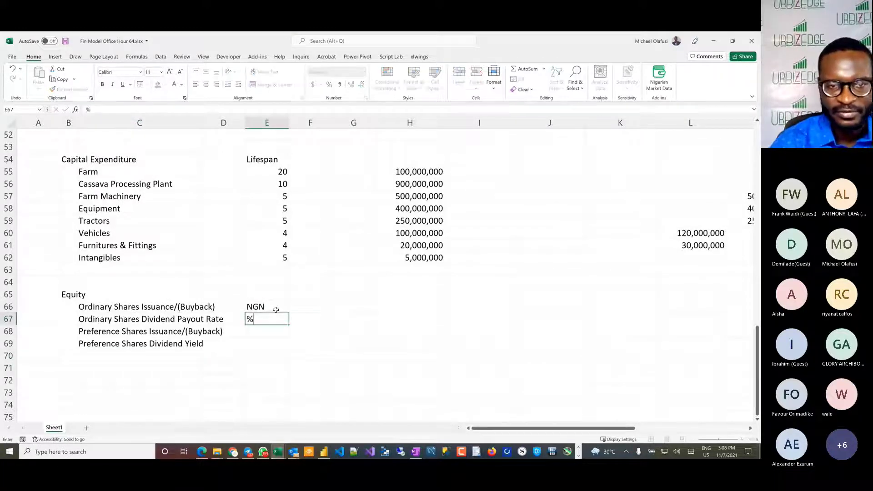
{"action": "key", "text": "Return"}
Step: Copy the ordinary shares units NGN and % from E66:E67 into E68:E69 for the preference shares rows
{"action": "key", "text": "Up"}
{"action": "key", "text": "Up"}
{"action": "key", "text": "shift+Down"}
{"action": "key", "text": "ctrl+c"}
{"action": "key", "text": "Down"}
{"action": "key", "text": "Down"}
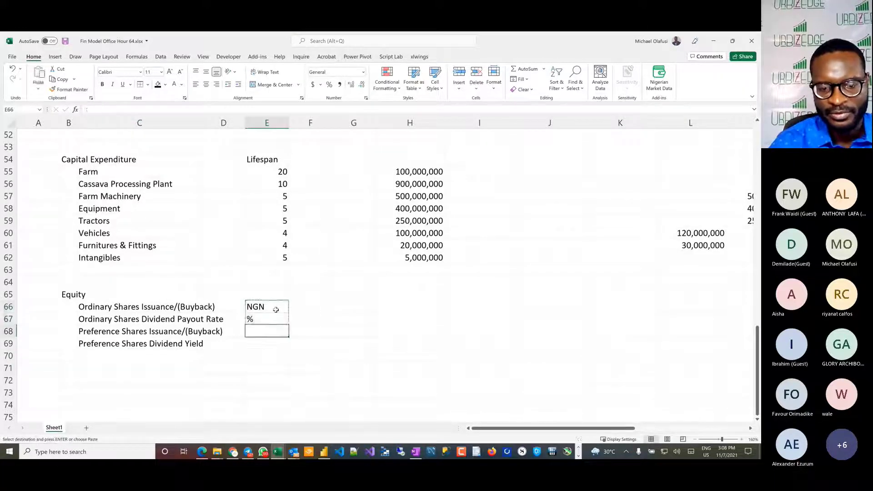
{"action": "key", "text": "Down"}
{"action": "key", "text": "Up"}
{"action": "key", "text": "ctrl+v"}
Step: Enter an ordinary shares issuance of 300,000,000 in H66
{"action": "left_click", "coordinate": [409, 329]}
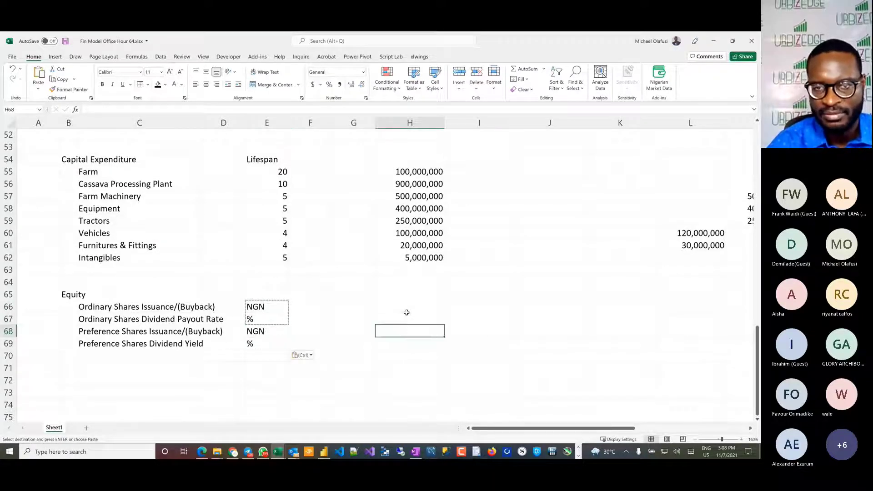
{"action": "left_click", "coordinate": [406, 311]}
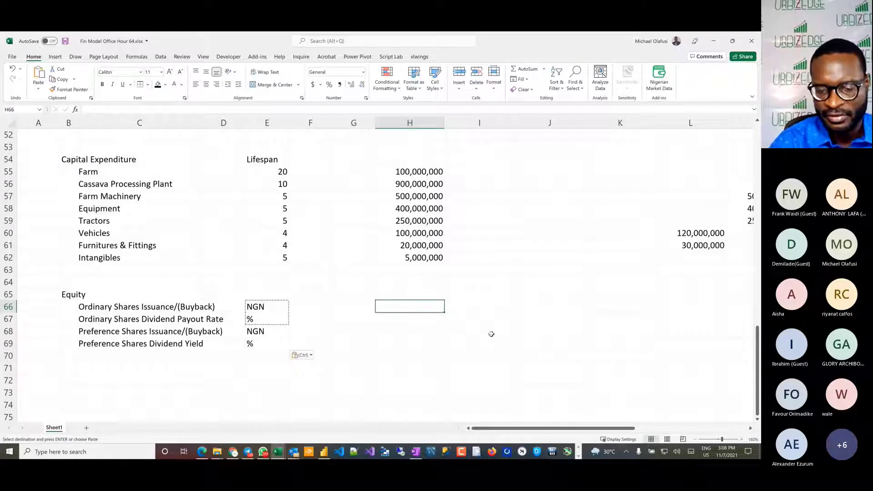
{"action": "key", "text": "Escape"}
{"action": "type", "text": "300,000,000"}
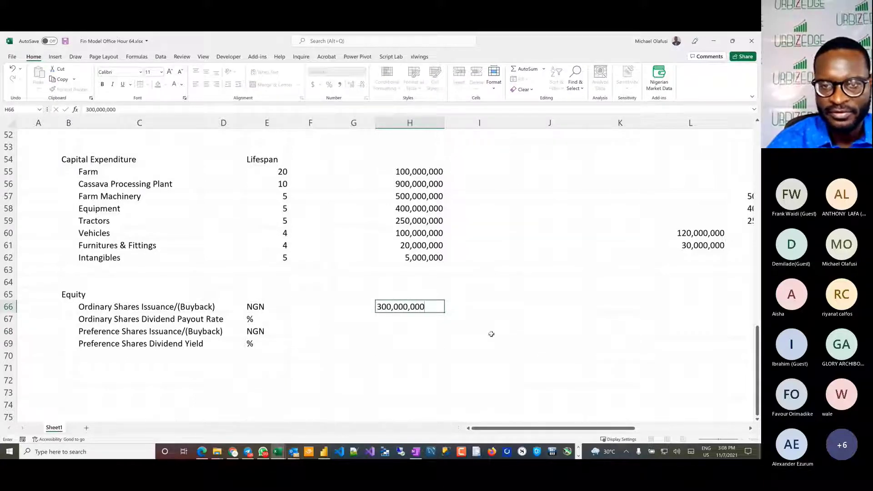
{"action": "key", "text": "Return"}
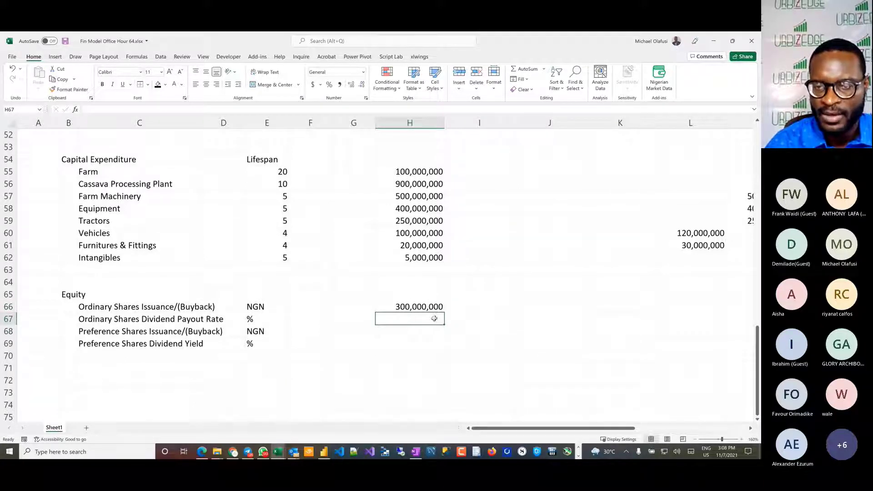
Step: Fill the ordinary shares dividend payout rate with 0% in H67:J67 and 20% in K67:M67
{"action": "left_click_drag", "start_coordinate": [435, 318], "coordinate": [534, 318]}
{"action": "type", "text": "0%"}
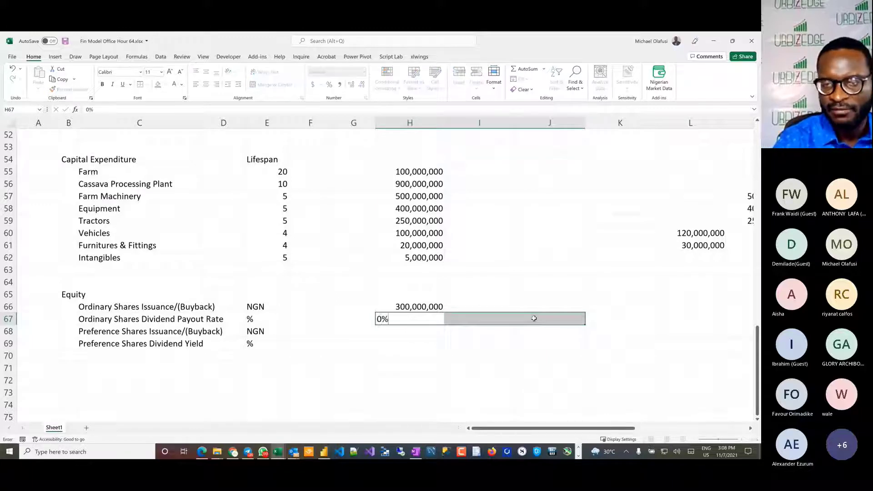
{"action": "key", "text": "ctrl+Return"}
{"action": "mouse_move", "coordinate": [627, 318]}
{"action": "left_mouse_down"}
{"action": "mouse_move", "coordinate": [673, 318]}
{"action": "mouse_move", "coordinate": [684, 308]}
{"action": "mouse_move", "coordinate": [595, 311]}
{"action": "mouse_move", "coordinate": [596, 319]}
{"action": "left_mouse_up"}
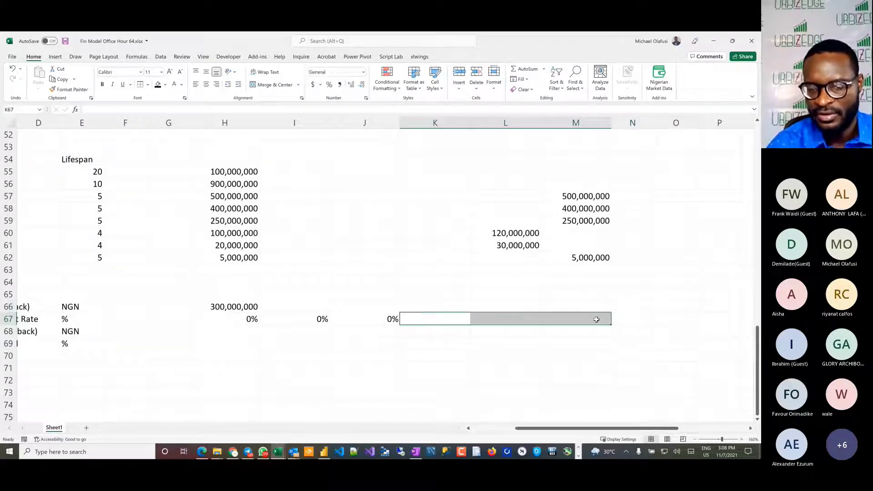
{"action": "type", "text": "20%"}
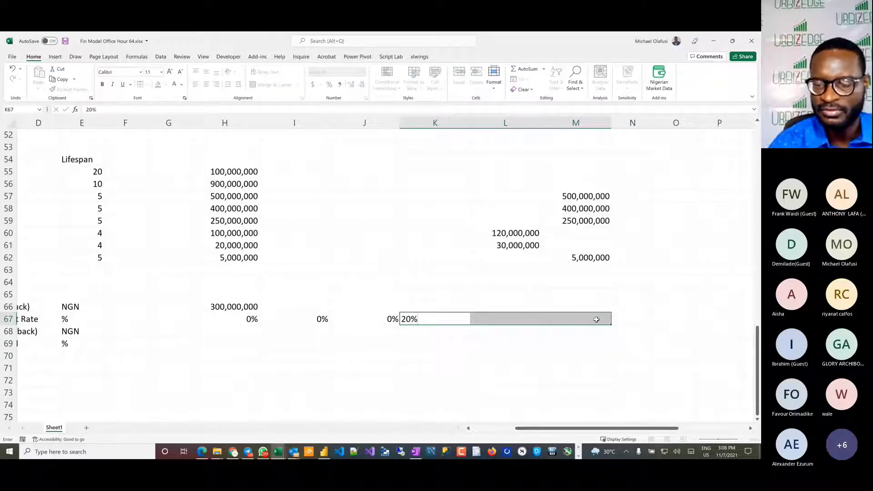
{"action": "key", "text": "ctrl+Return"}
{"action": "left_click_drag", "start_coordinate": [278, 306], "coordinate": [578, 303]}
{"action": "type", "text": "0"}
{"action": "key", "text": "ctrl+Return"}
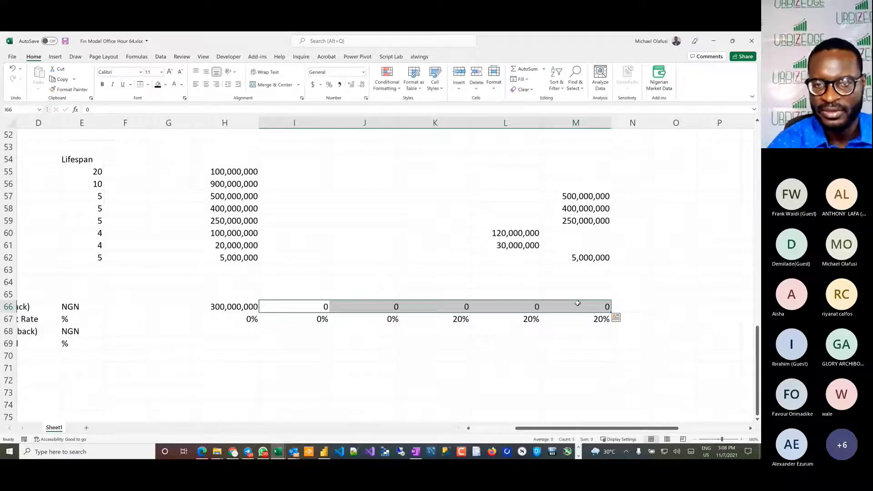
{"action": "left_click_drag", "start_coordinate": [255, 307], "coordinate": [601, 306]}
{"action": "left_click_drag", "start_coordinate": [314, 307], "coordinate": [594, 304]}
{"action": "key", "text": "Delete"}
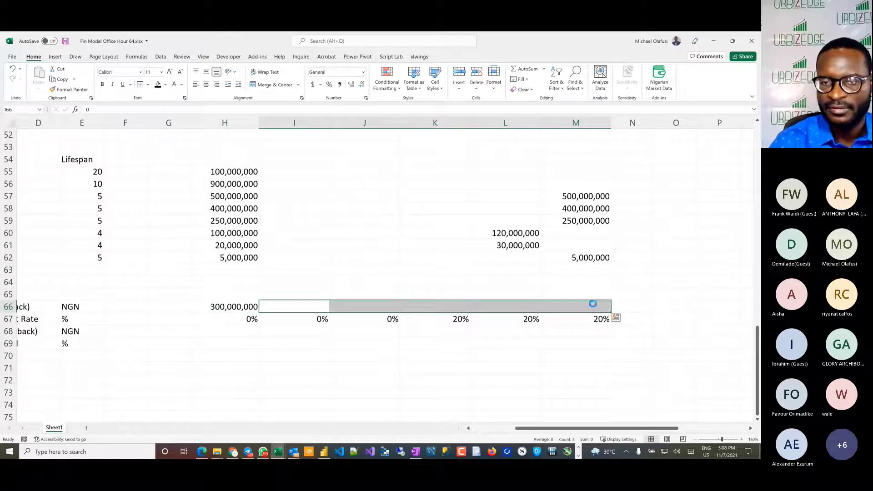
Step: Select H68 in the Preference Shares Issuance/(Buyback) row
{"action": "left_click", "coordinate": [406, 332]}
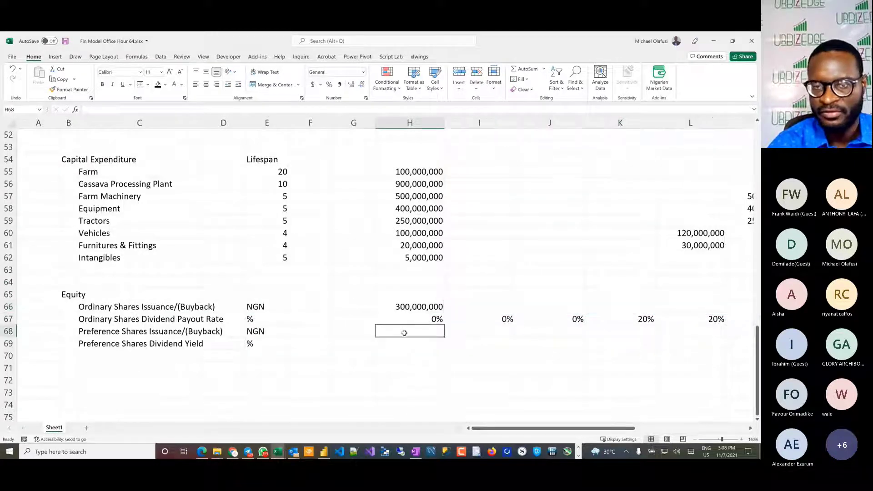
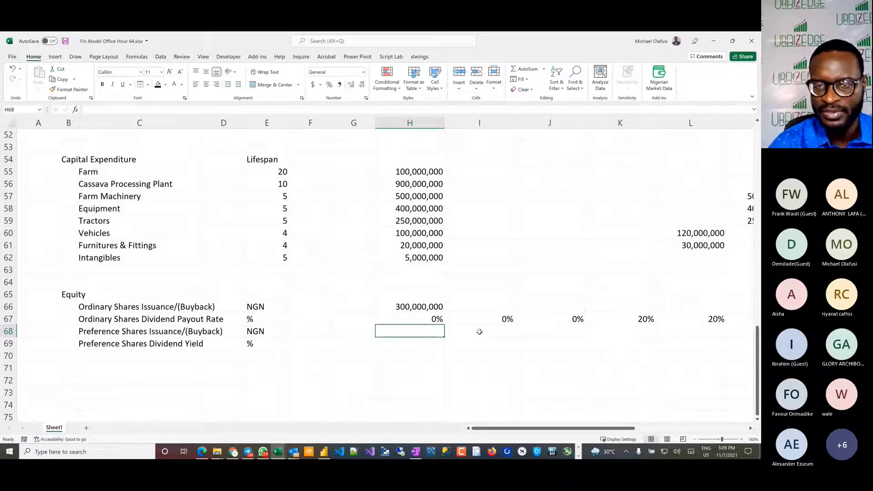
Step: Enter a preference shares issuance of 100,000,000 in I68
{"action": "left_click", "coordinate": [479, 332]}
{"action": "type", "text": "100,"}
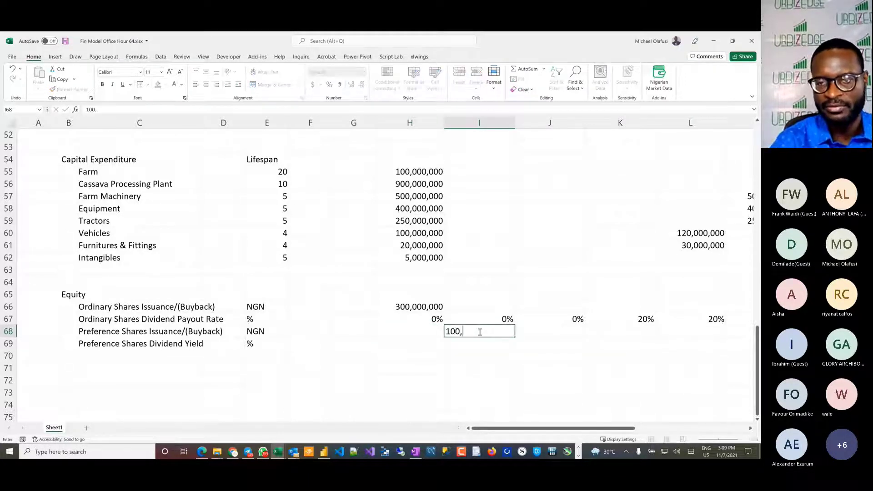
{"action": "type", "text": "000,000"}
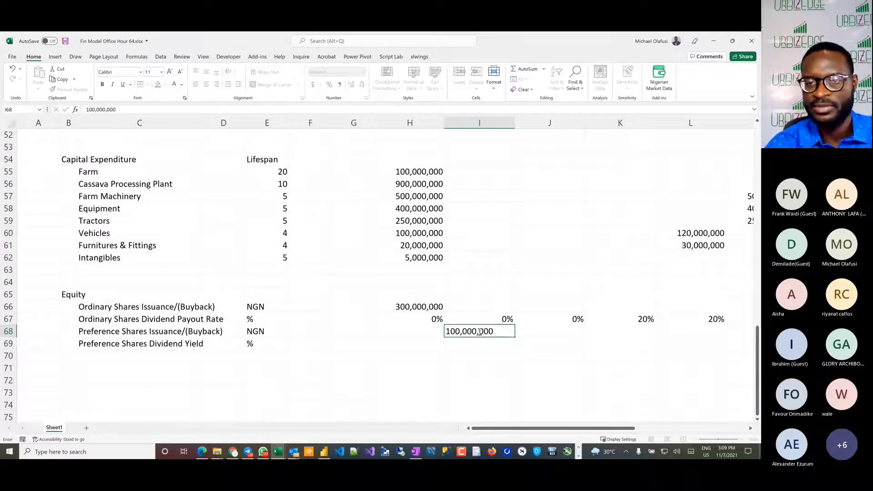
{"action": "key", "text": "Return"}
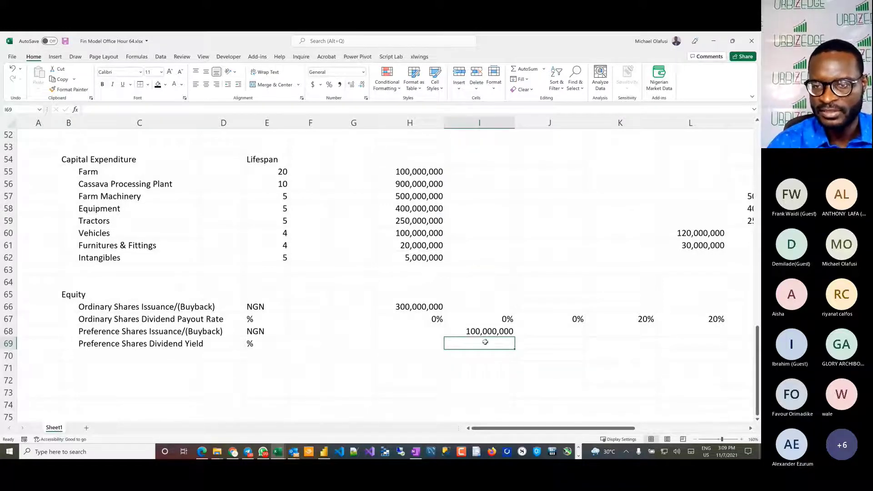
Step: Fill the preference shares dividend yield with 7% across I69:M69
{"action": "left_click_drag", "start_coordinate": [483, 343], "coordinate": [586, 343]}
{"action": "type", "text": "7%"}
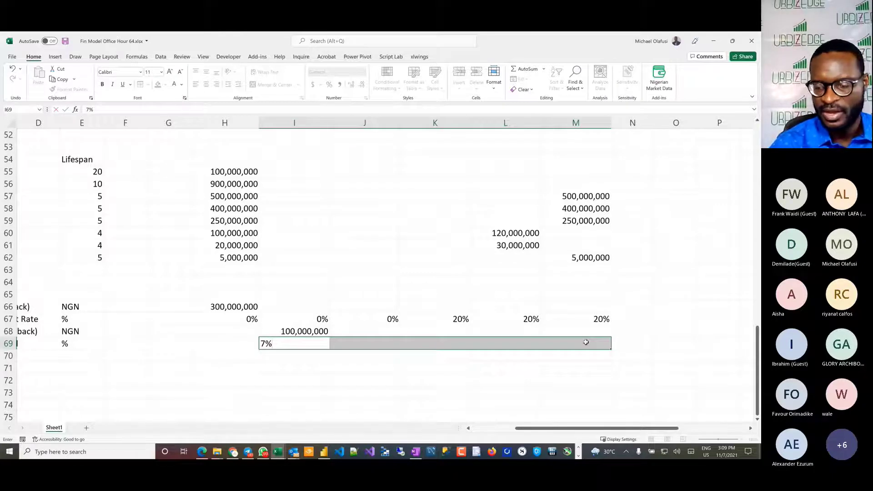
{"action": "key", "text": "ctrl+Return"}
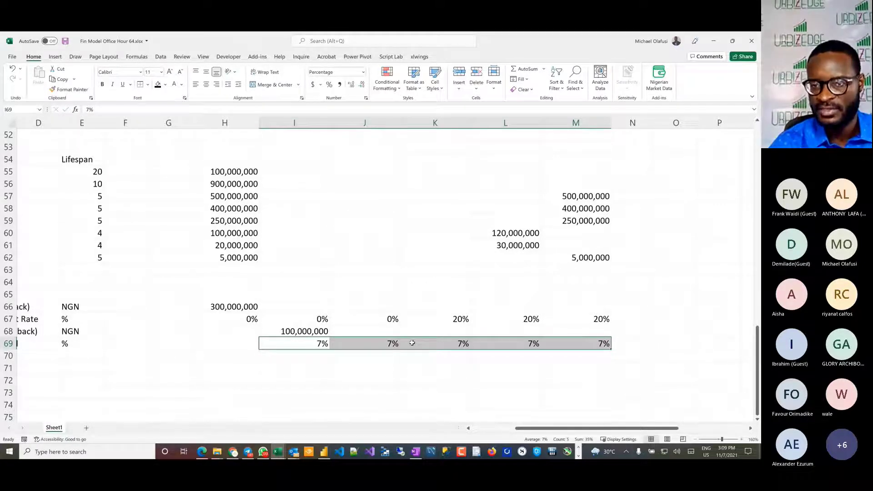
{"action": "scroll", "coordinate": [413, 344], "scroll_direction": "left", "scroll_amount": 3}
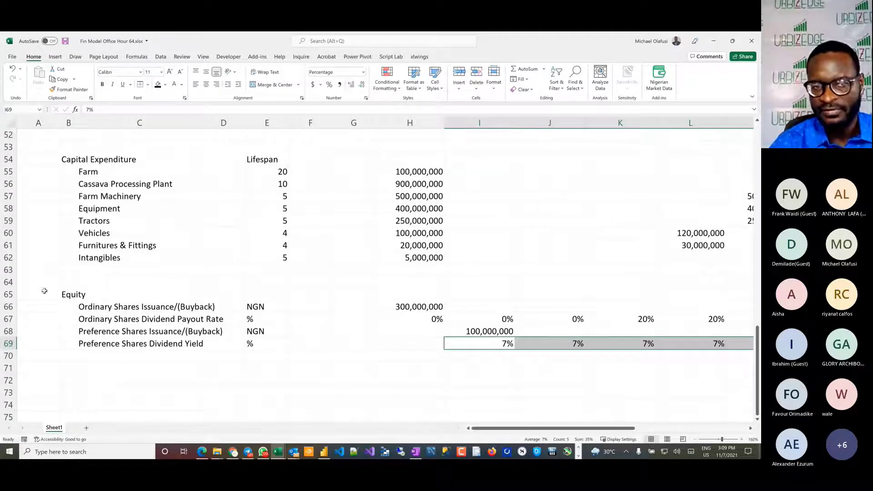
{"action": "left_click_drag", "start_coordinate": [18, 296], "coordinate": [28, 342]}
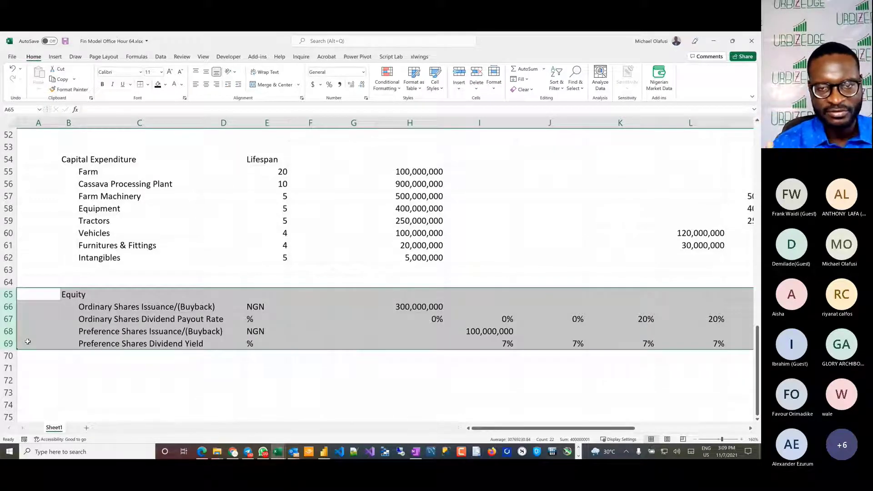
Step: Switch to the Dangote Flour Mill annual report PDF, check the balance sheet's current assets, equity and liabilities, and return to the workbook's cell B72
{"action": "left_click", "coordinate": [72, 377]}
{"action": "key", "text": "super+Tab"}
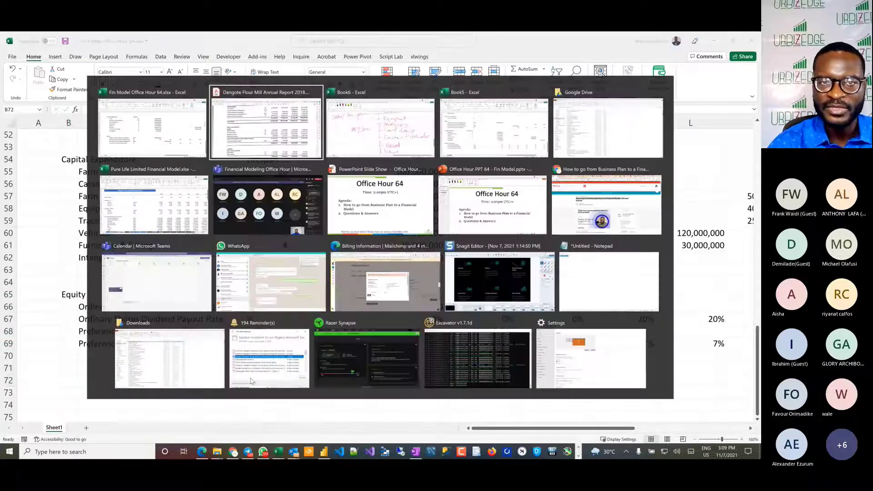
{"action": "left_click", "coordinate": [222, 287]}
{"action": "scroll", "coordinate": [222, 287], "scroll_direction": "down", "scroll_amount": 1}
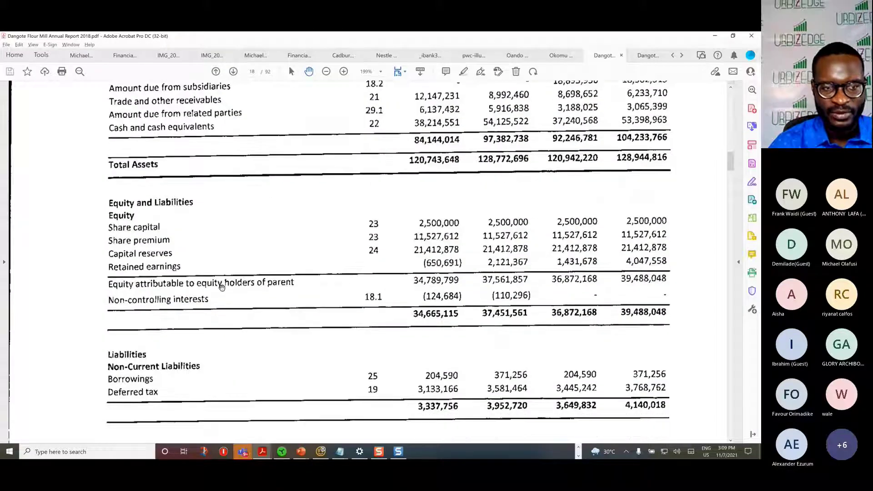
{"action": "scroll", "coordinate": [222, 287], "scroll_direction": "up", "scroll_amount": 4}
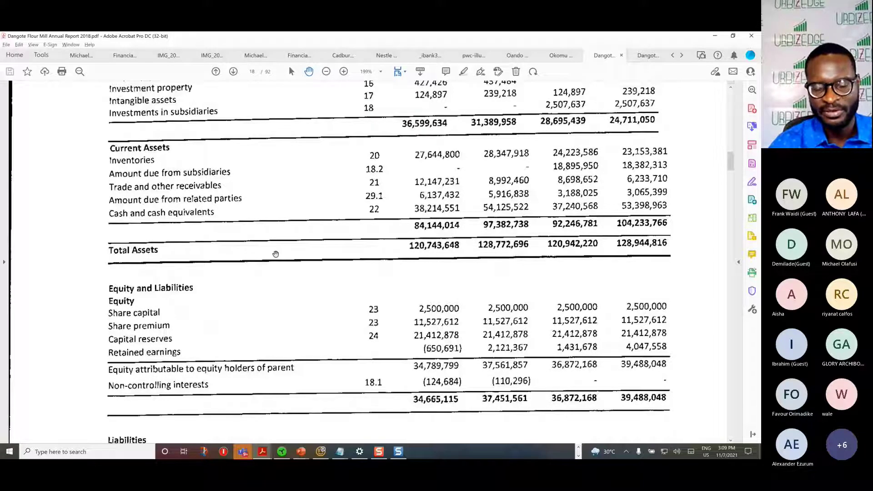
{"action": "key", "text": "alt+Tab"}
Step: Enter the section heading Working Capital Days in B72
{"action": "type", "text": "Wor"}
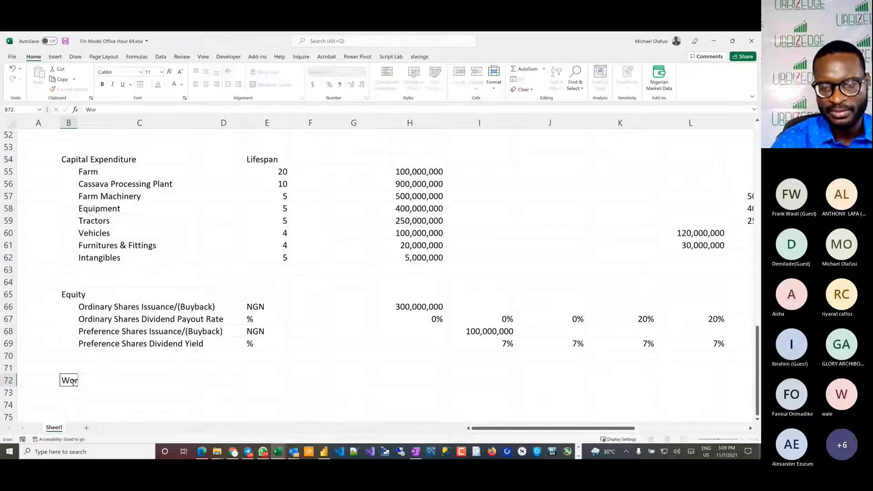
{"action": "type", "text": "king Capital Ite"}
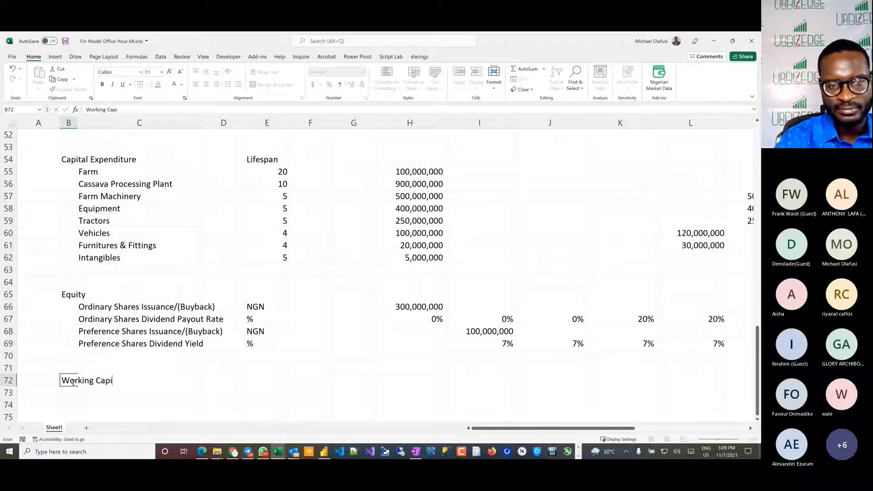
{"action": "key", "text": "BackSpace"}
{"action": "key", "text": "BackSpace"}
{"action": "key", "text": "BackSpace"}
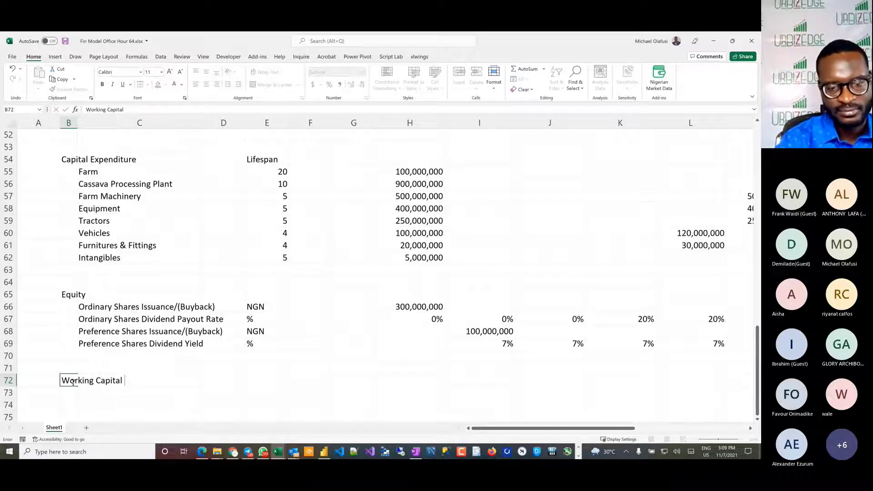
{"action": "type", "text": "Days"}
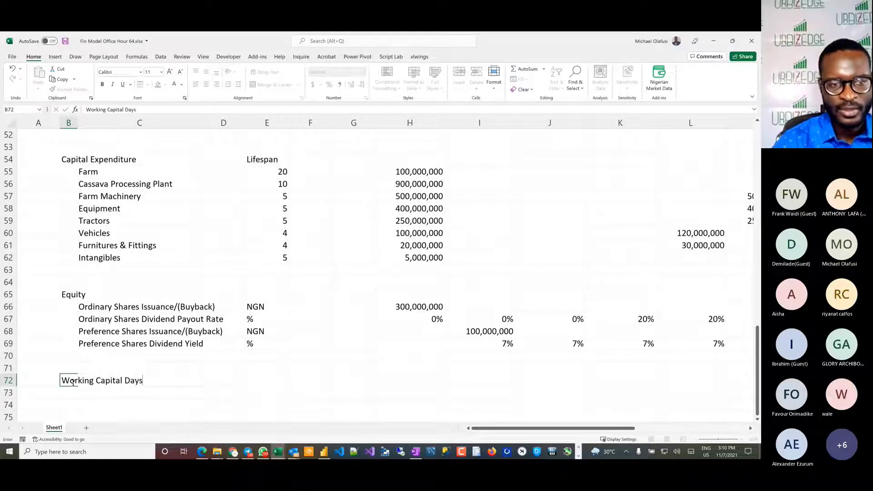
{"action": "key", "text": "Return"}
Step: Add a Days Sales Outstanding row label in C73 with the unit days in E73
{"action": "key", "text": "Right"}
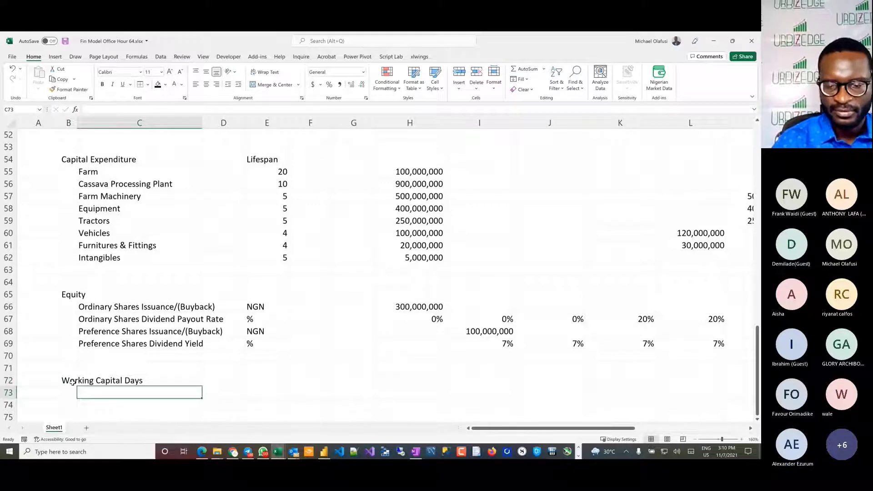
{"action": "type", "text": "Day"}
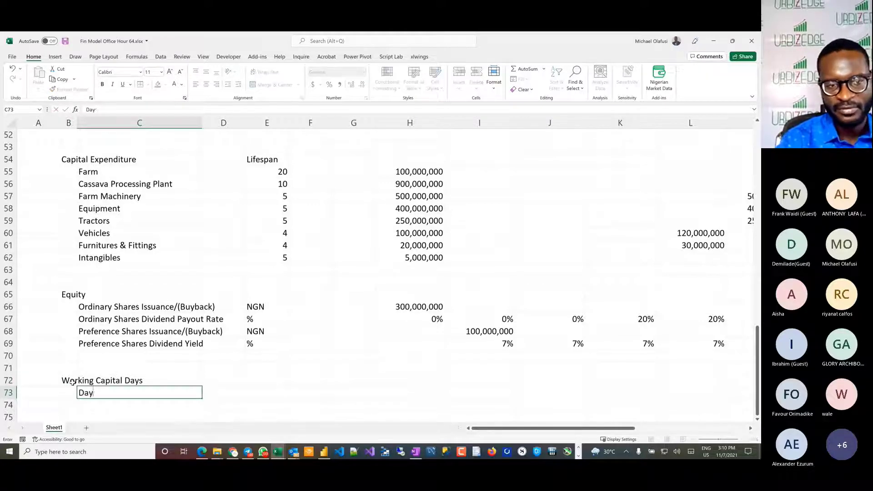
{"action": "type", "text": "s Sales Ou"}
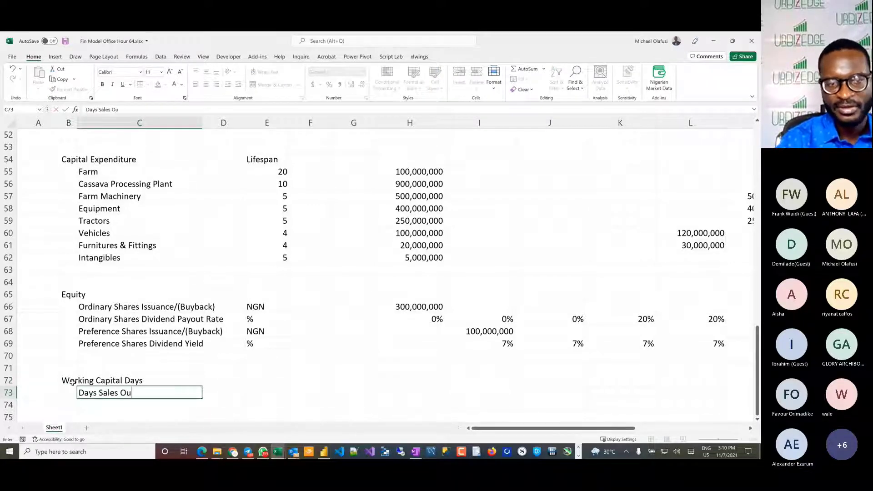
{"action": "type", "text": "tstand"}
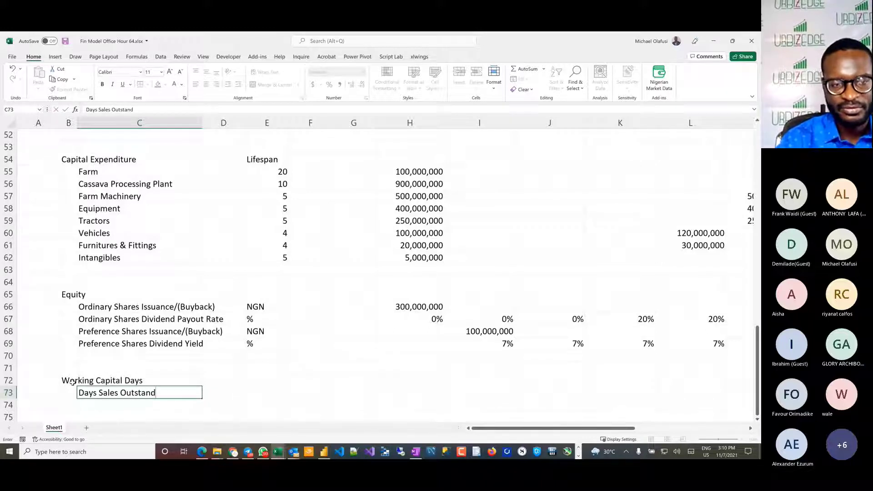
{"action": "type", "text": "ing"}
{"action": "key", "text": "Tab"}
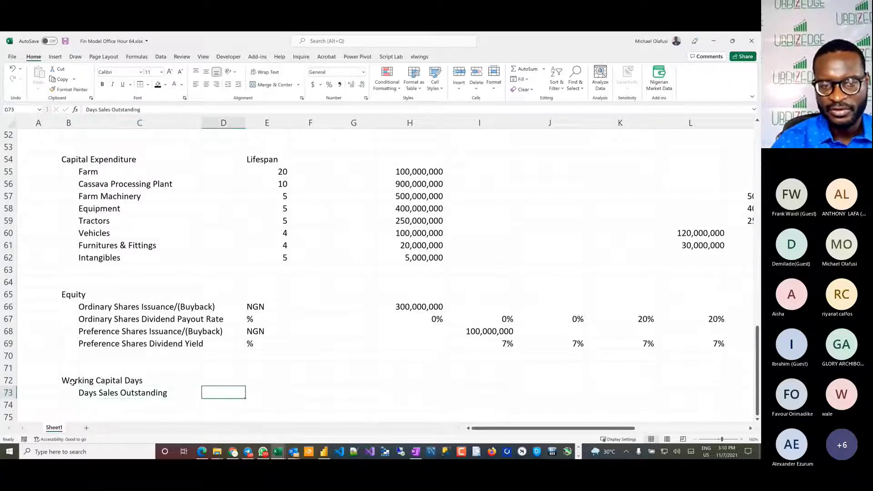
{"action": "key", "text": "Tab"}
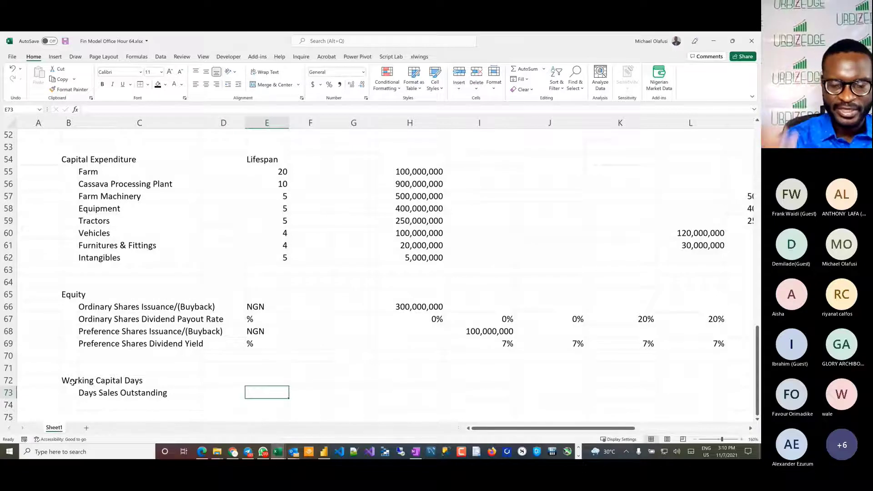
{"action": "type", "text": "days"}
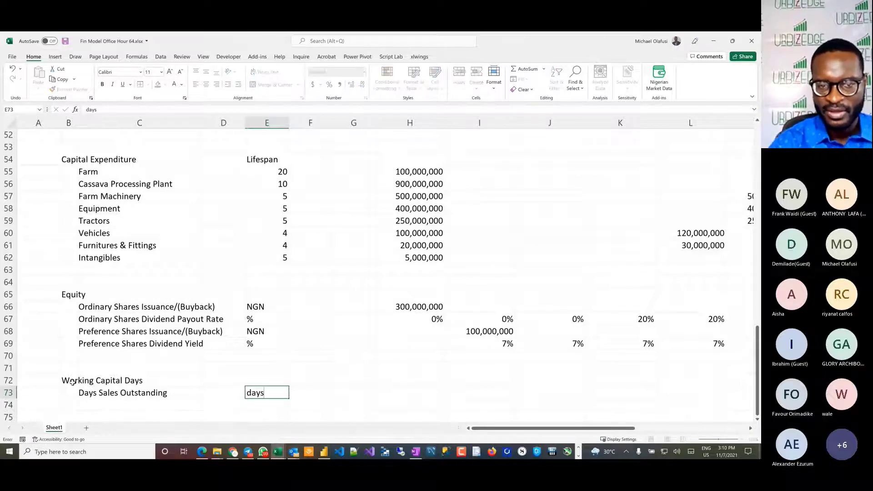
Step: Fill Days Sales Outstanding with 30 across H73:M73
{"action": "key", "text": "Tab"}
{"action": "key", "text": "Tab"}
{"action": "key", "text": "Tab"}
{"action": "key", "text": "Tab"}
{"action": "key", "text": "shift+Tab"}
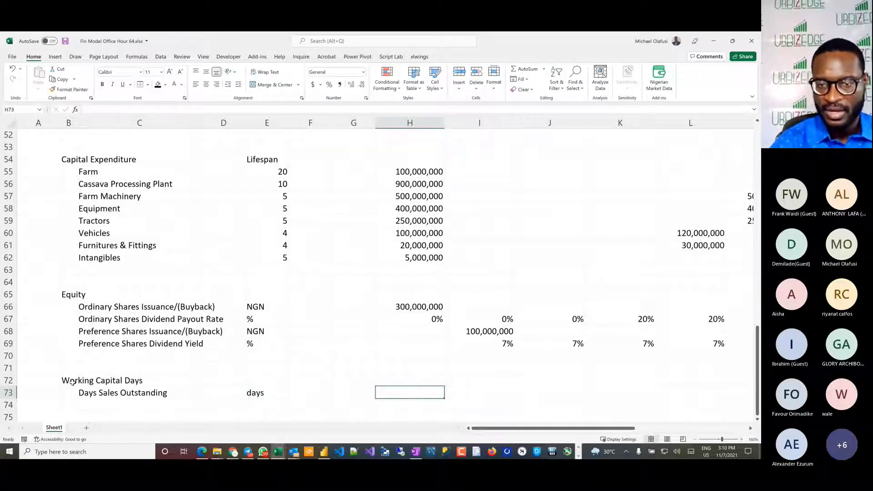
{"action": "key", "text": "shift+Right"}
{"action": "key", "text": "shift+Right"}
{"action": "key", "text": "shift+Right"}
{"action": "key", "text": "shift+Right"}
{"action": "key", "text": "shift+Right"}
{"action": "key", "text": "shift+Right"}
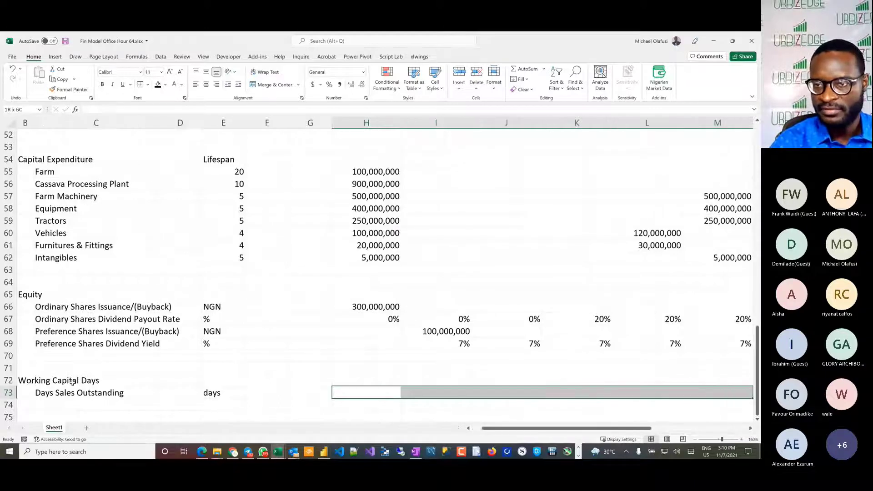
{"action": "key", "text": "shift+Left"}
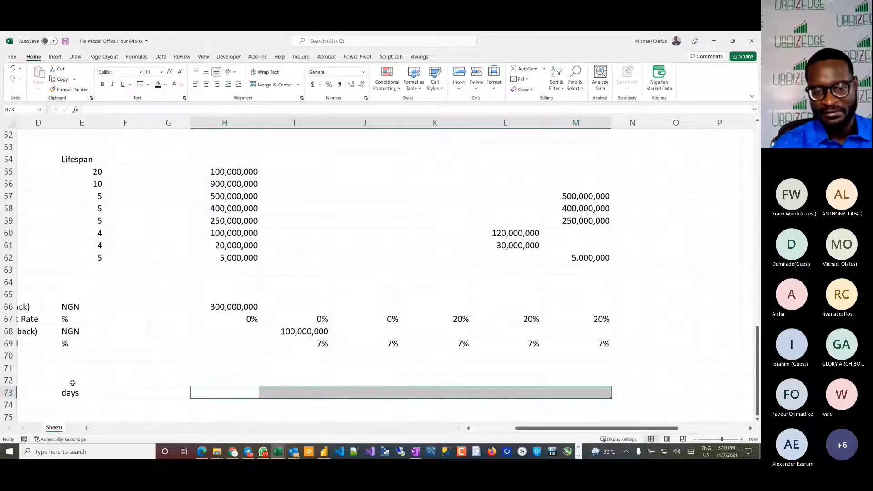
{"action": "type", "text": "30"}
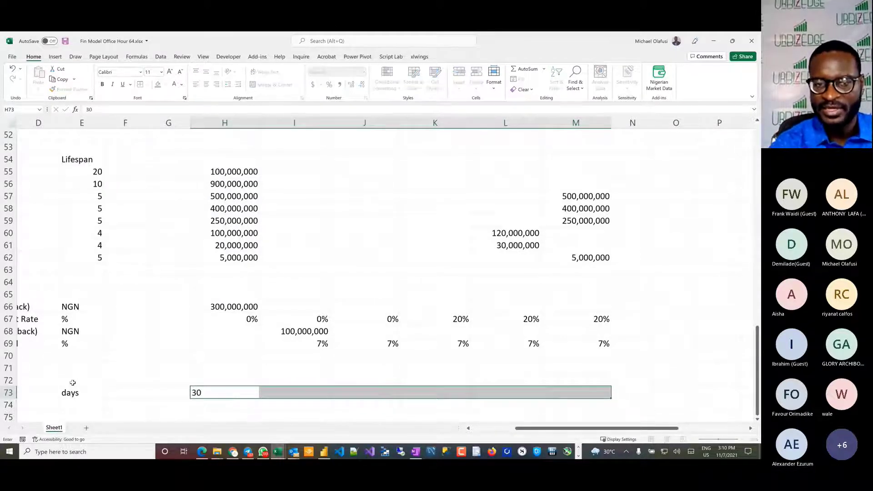
{"action": "key", "text": "ctrl+Return"}
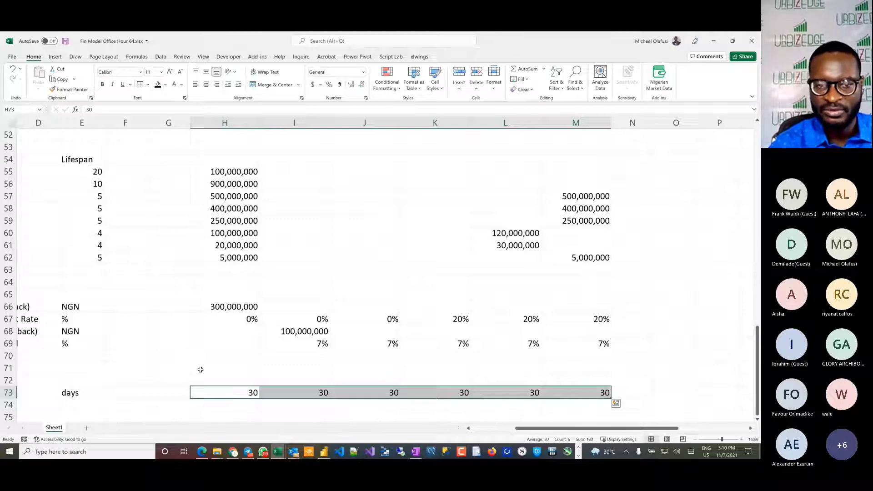
Step: Add a Days Payables Outstanding row label in C74 with the unit days in E74
{"action": "scroll", "coordinate": [201, 370], "scroll_direction": "left", "scroll_amount": 3}
{"action": "scroll", "coordinate": [200, 370], "scroll_direction": "down", "scroll_amount": 2}
{"action": "left_click", "coordinate": [104, 341]}
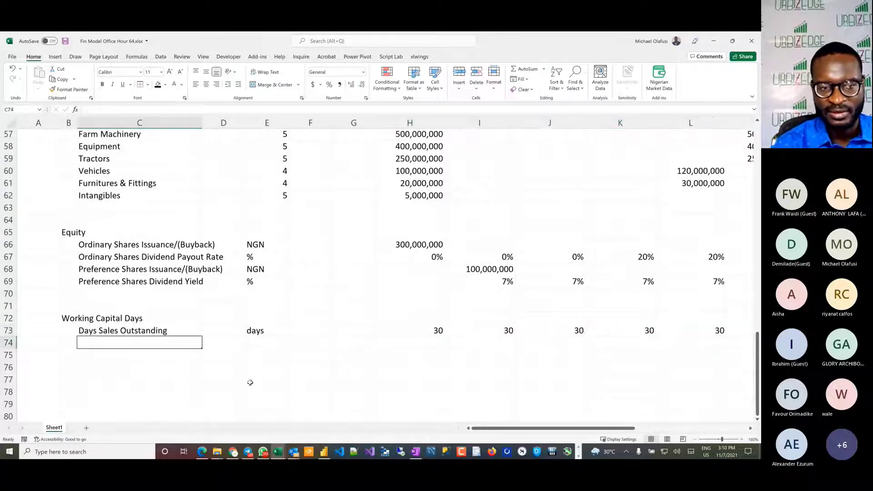
{"action": "type", "text": "Days "}
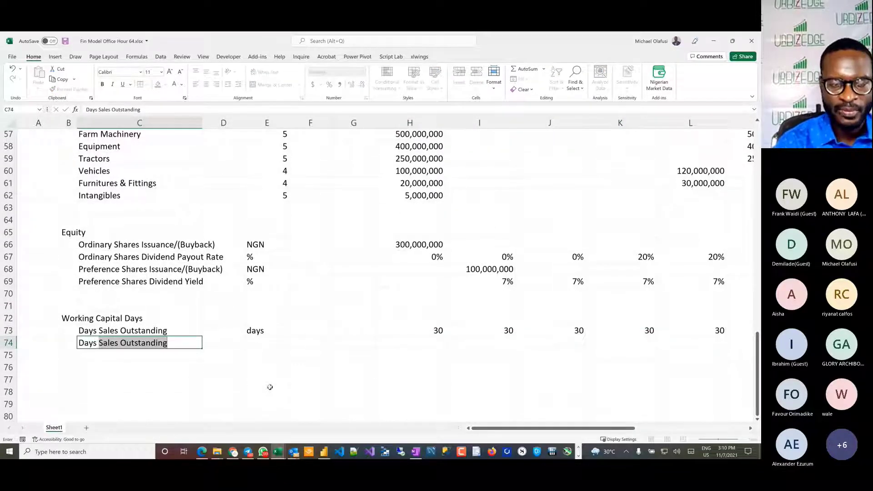
{"action": "type", "text": "P"}
{"action": "key", "text": "BackSpace"}
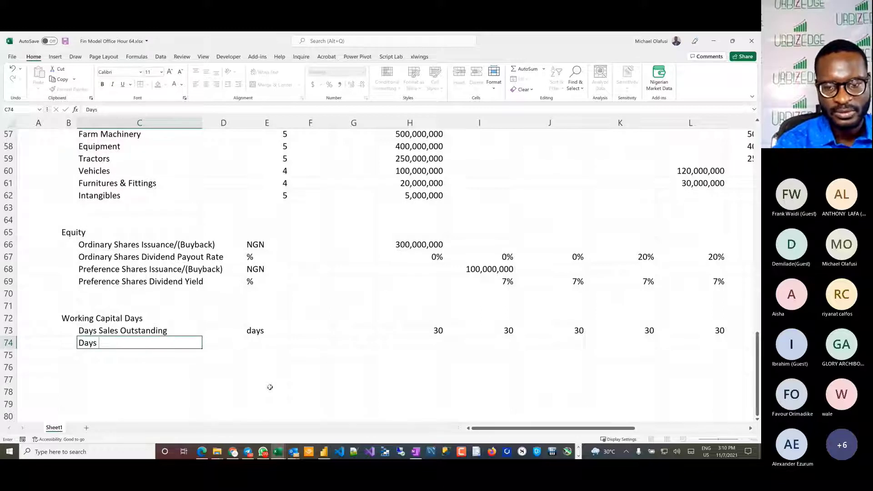
{"action": "type", "text": "Payables "}
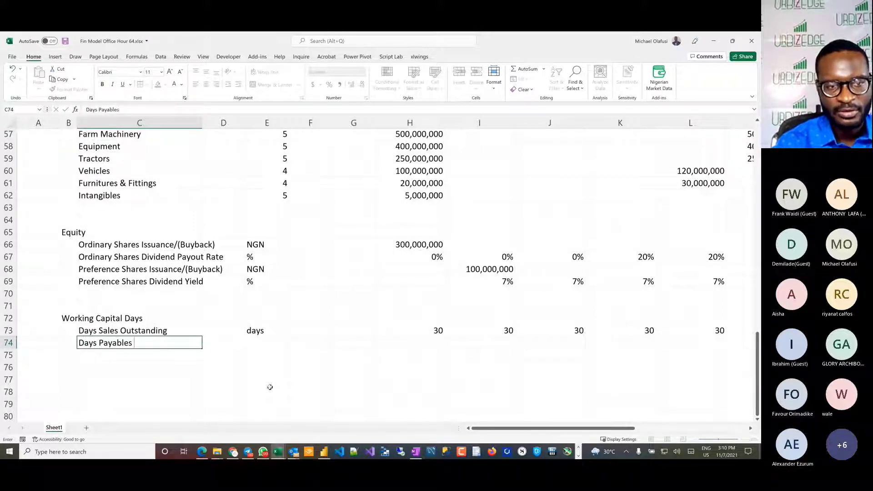
{"action": "type", "text": "Ou"}
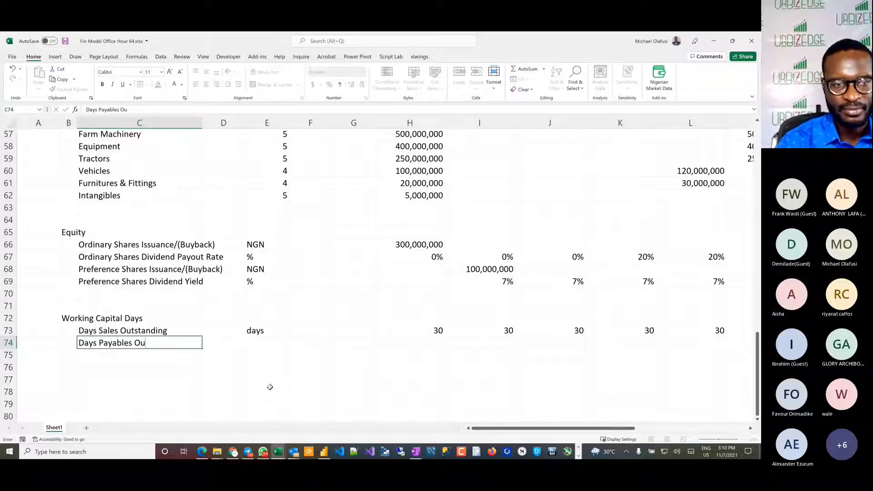
{"action": "type", "text": "tsta"}
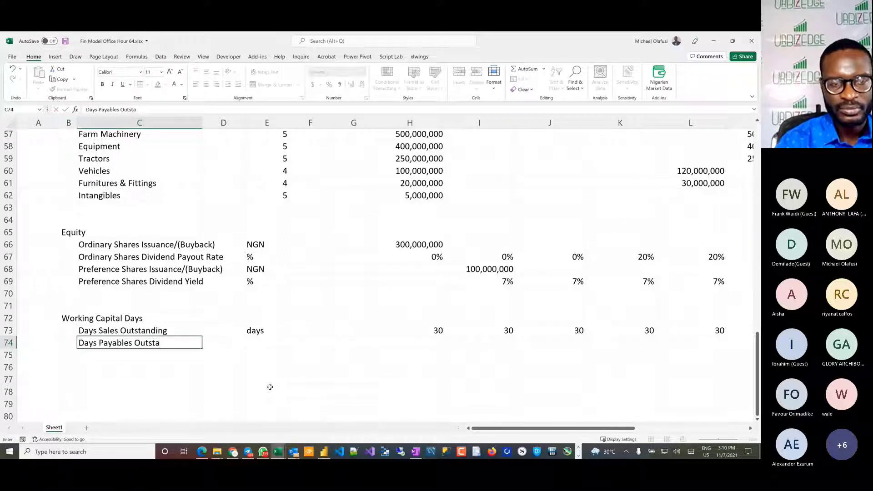
{"action": "type", "text": "n ding"}
{"action": "key", "text": "BackSpace"}
{"action": "key", "text": "BackSpace"}
{"action": "key", "text": "BackSpace"}
{"action": "key", "text": "BackSpace"}
{"action": "key", "text": "BackSpace"}
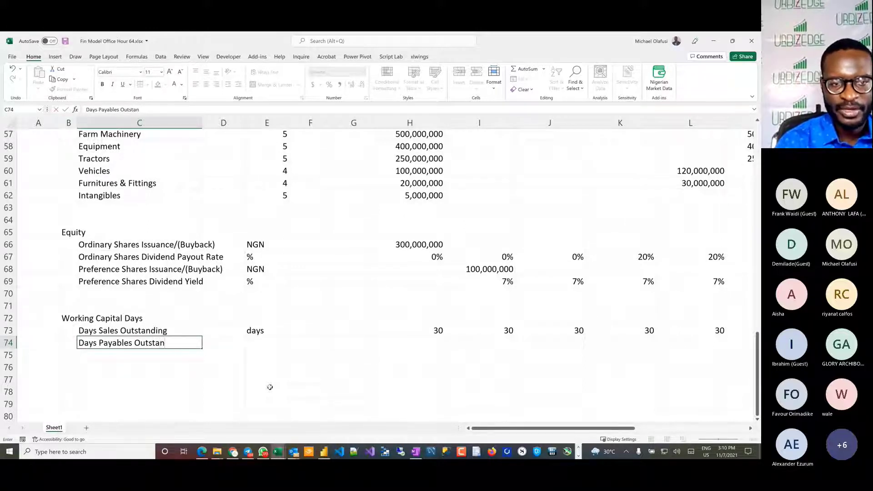
{"action": "type", "text": "ding"}
{"action": "key", "text": "Tab"}
{"action": "key", "text": "Tab"}
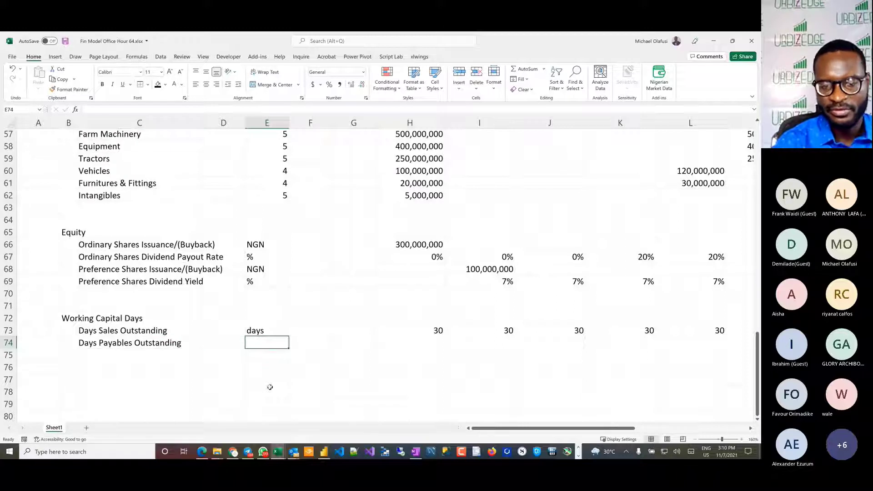
{"action": "type", "text": "days"}
{"action": "left_click", "coordinate": [427, 343]}
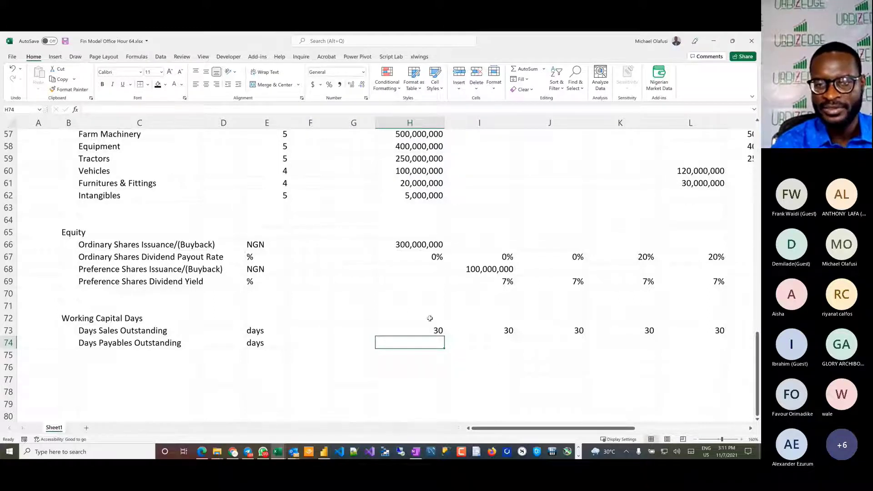
Step: Fill Days Payables Outstanding with 7 across H74:M74
{"action": "scroll", "coordinate": [431, 319], "scroll_direction": "right", "scroll_amount": 3}
{"action": "scroll", "coordinate": [347, 306], "scroll_direction": "left", "scroll_amount": 3}
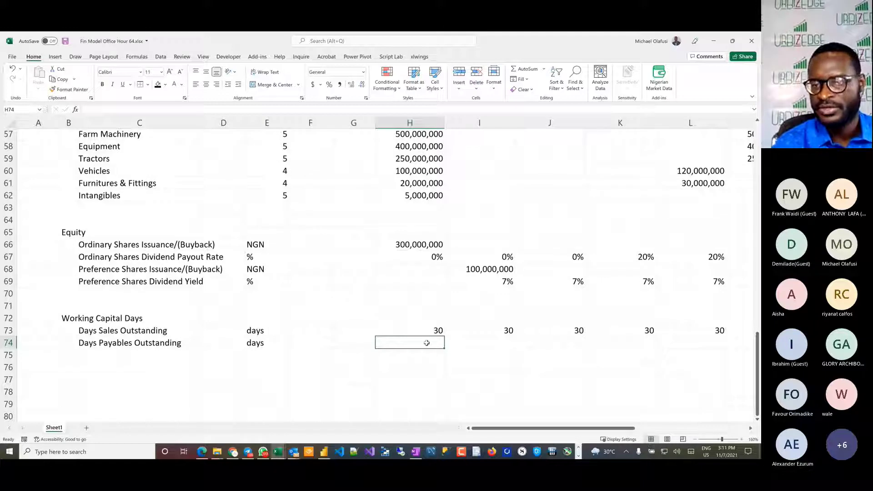
{"action": "left_click_drag", "start_coordinate": [421, 341], "coordinate": [600, 342]}
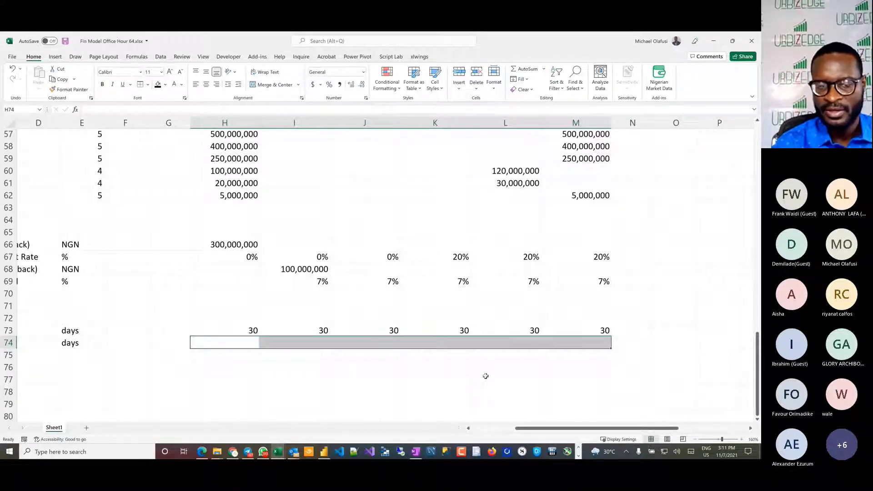
{"action": "type", "text": "7"}
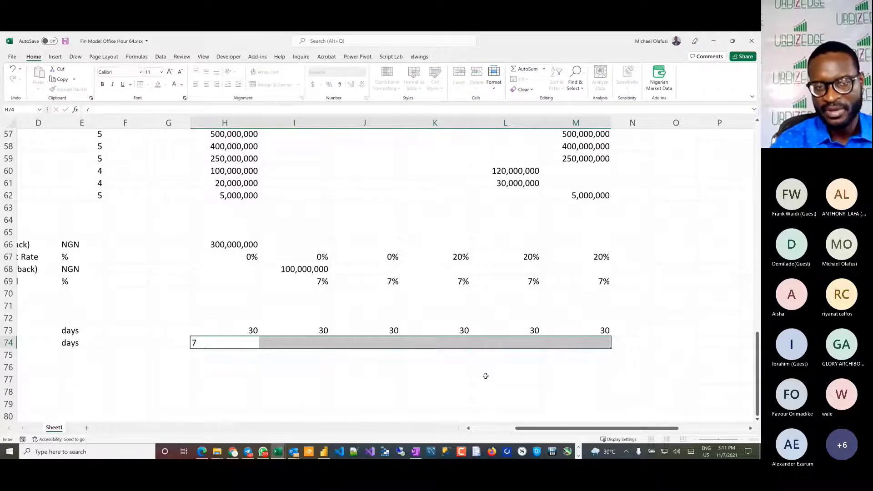
{"action": "key", "text": "ctrl+Return"}
Step: Add a Days Inventory Outstanding row label in C75 with the unit days in E75
{"action": "scroll", "coordinate": [327, 353], "scroll_direction": "left", "scroll_amount": 3}
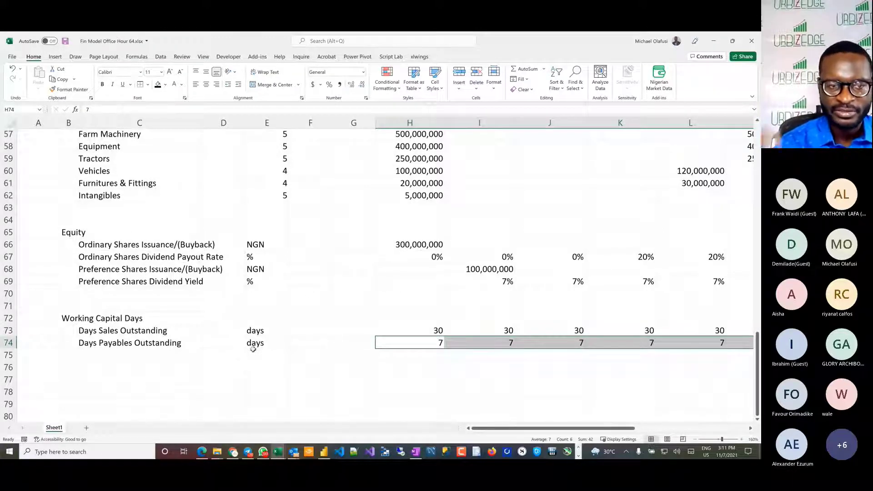
{"action": "left_click", "coordinate": [90, 350]}
{"action": "type", "text": "Days In"}
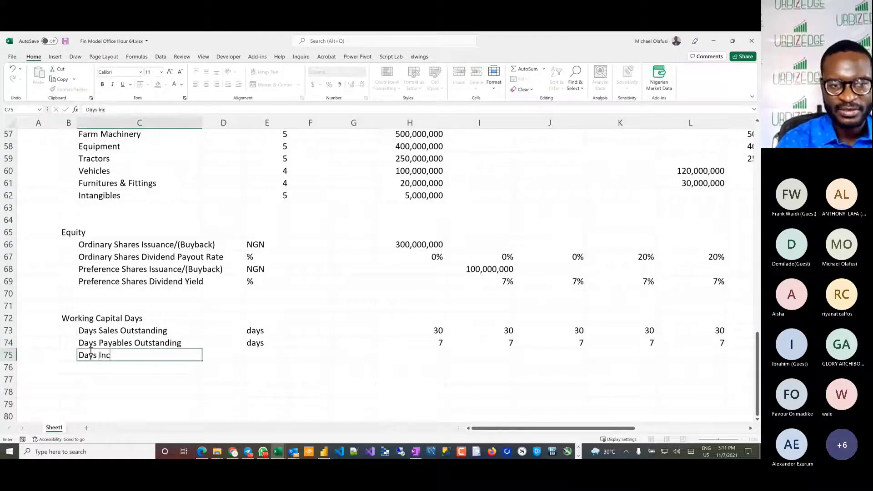
{"action": "type", "text": "vetn"}
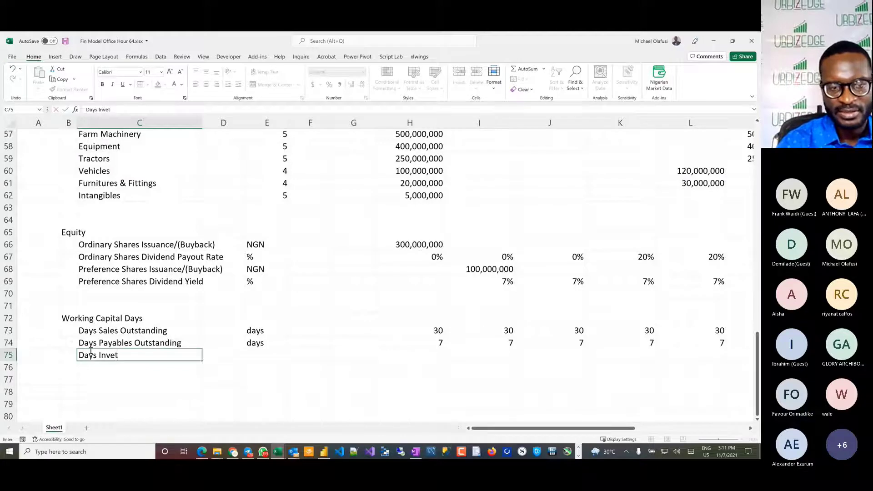
{"action": "key", "text": "BackSpace"}
{"action": "key", "text": "BackSpace"}
{"action": "type", "text": "ntory"}
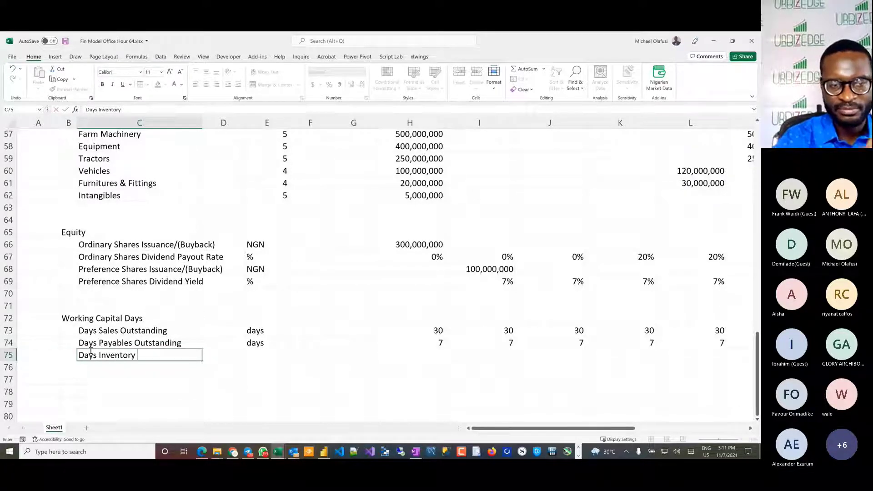
{"action": "type", "text": " Outstd"}
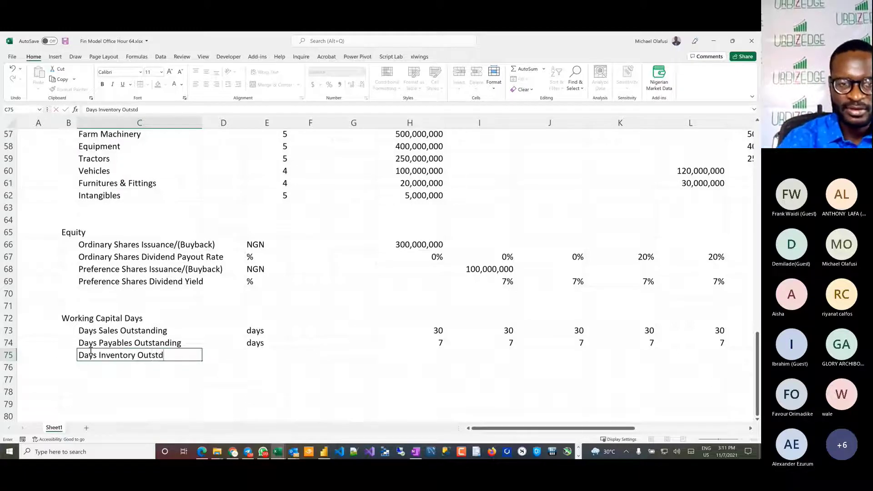
{"action": "key", "text": "BackSpace"}
{"action": "type", "text": "anding"}
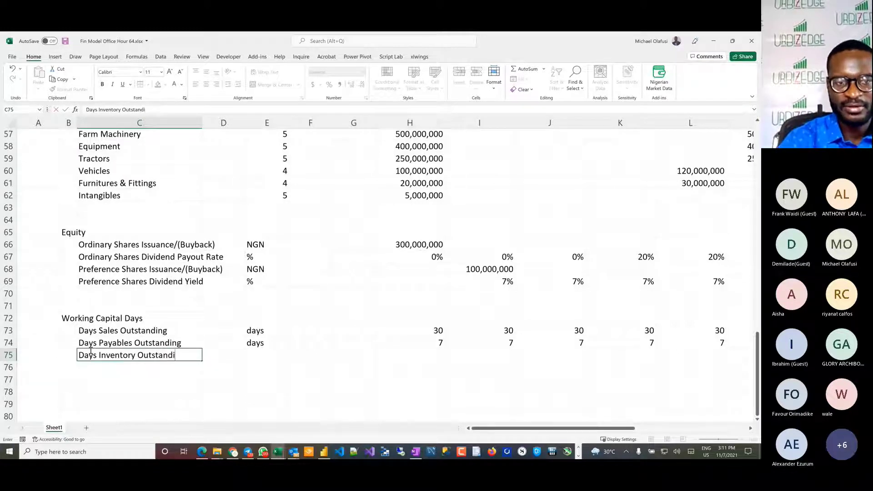
{"action": "key", "text": "Tab"}
{"action": "key", "text": "Tab"}
{"action": "type", "text": "days"}
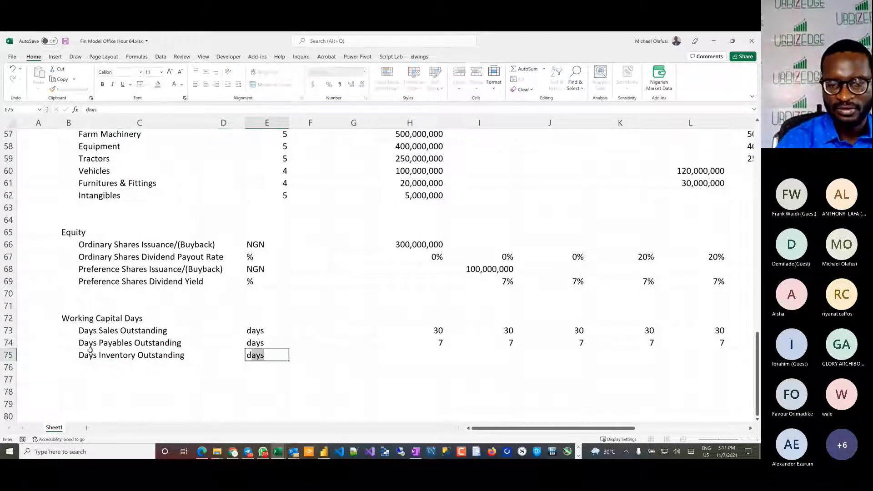
{"action": "key", "text": "Tab"}
{"action": "key", "text": "Tab"}
{"action": "key", "text": "Tab"}
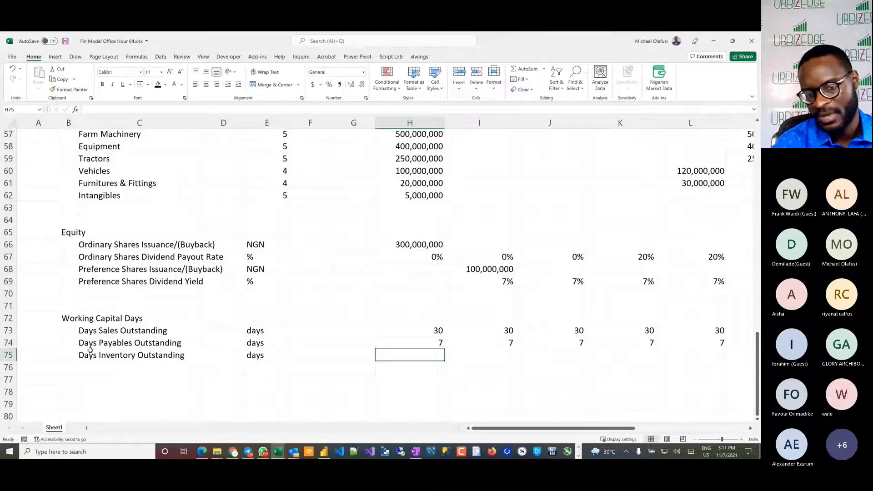
Step: Enter 3 for Days Inventory Outstanding in H75
{"action": "type", "text": "3"}
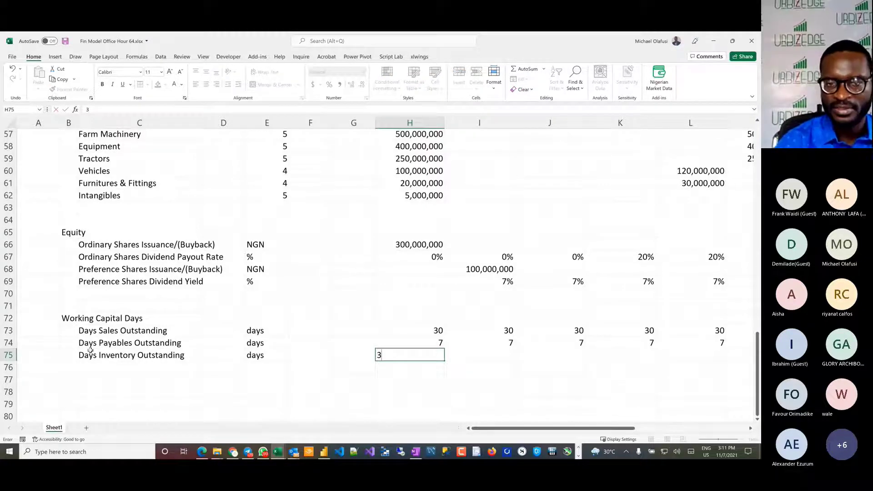
{"action": "key", "text": "Tab"}
Step: Fill Days Inventory Outstanding with 2 across H75:M75
{"action": "left_click", "coordinate": [422, 360]}
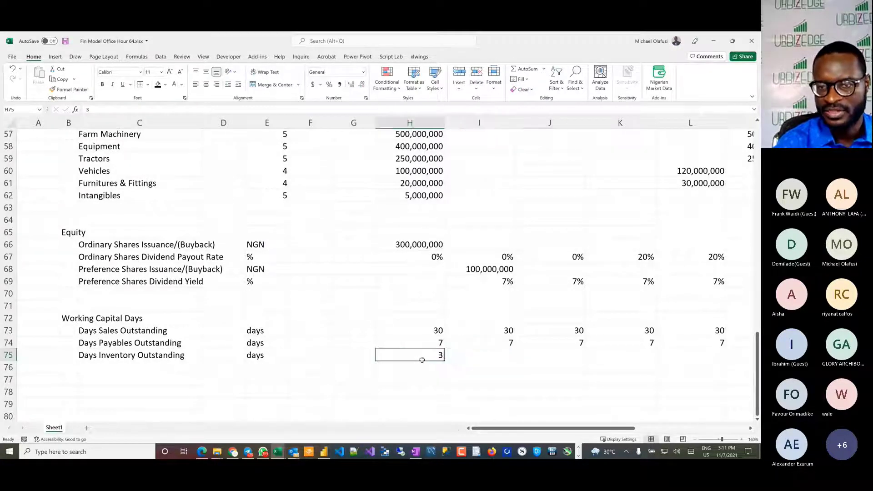
{"action": "left_click_drag", "start_coordinate": [423, 360], "coordinate": [568, 358]}
{"action": "left_click_drag", "start_coordinate": [426, 354], "coordinate": [606, 357]}
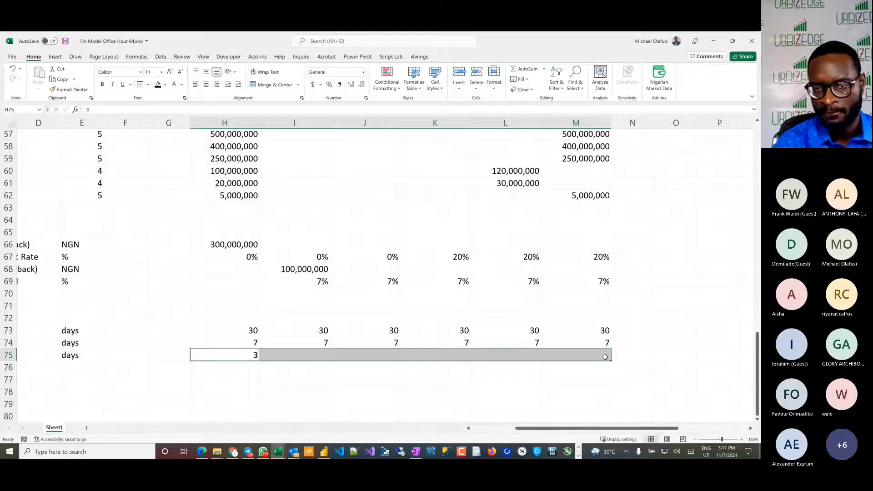
{"action": "type", "text": "2"}
{"action": "key", "text": "ctrl+Return"}
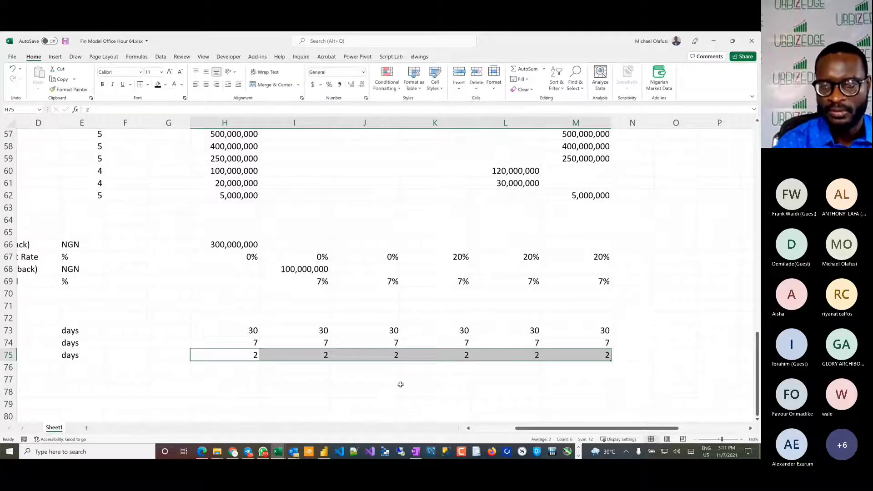
Step: Select the empty cell C77 below the Working Capital Days section and save the workbook
{"action": "scroll", "coordinate": [344, 377], "scroll_direction": "left", "scroll_amount": 3}
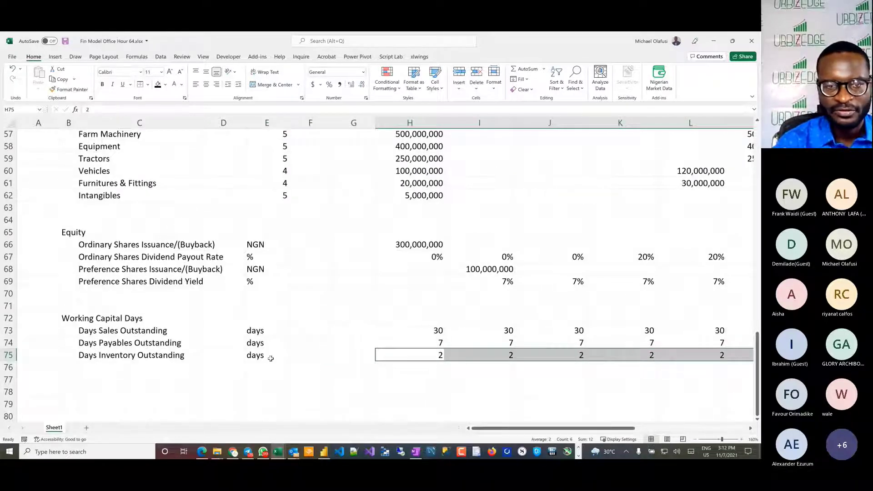
{"action": "left_click", "coordinate": [173, 376]}
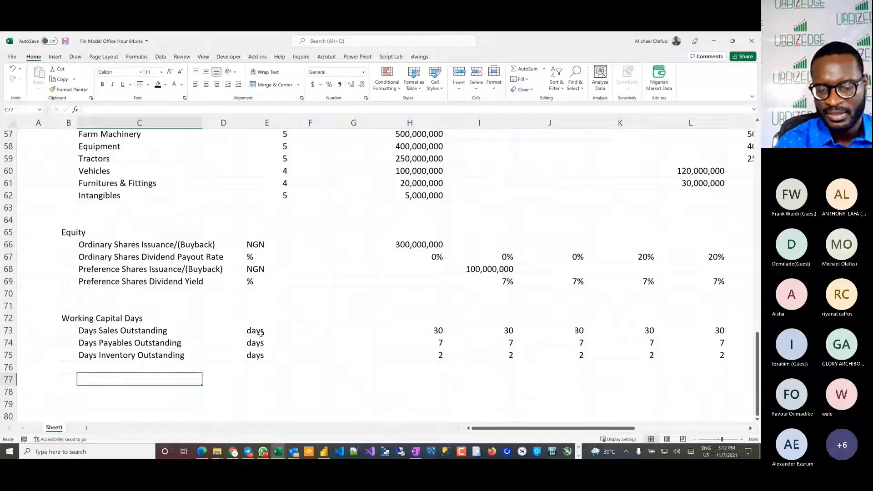
{"action": "key", "text": "ctrl+s"}
{"action": "key", "text": "alt+Tab"}
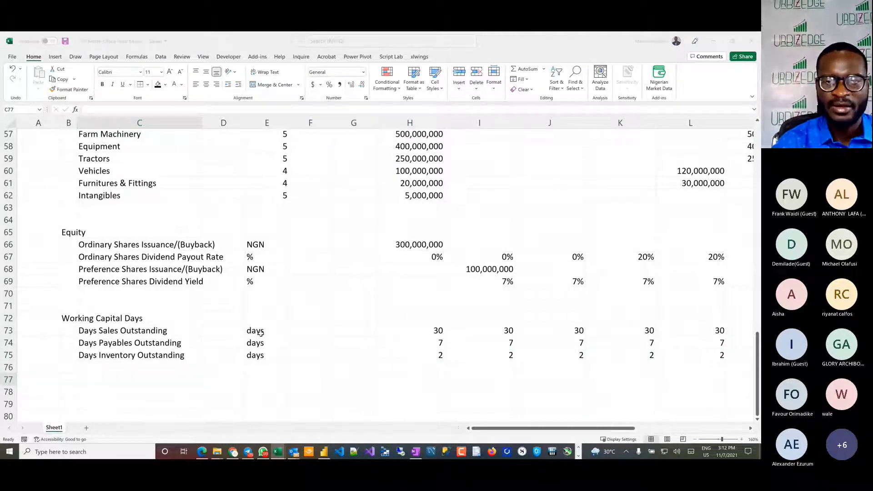
{"action": "key", "text": "Escape"}
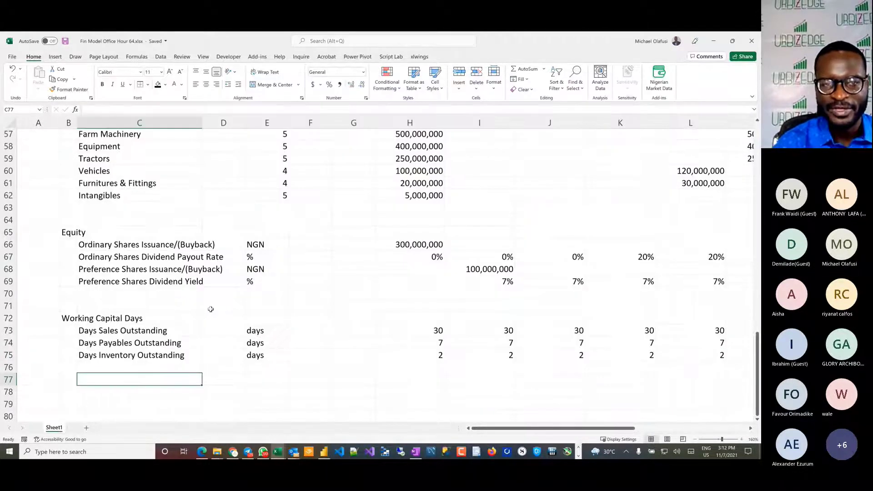
Step: Look over the model inputs and switch to Acrobat to view the profit or loss statement in the Dangote Flour Mill 2018 report
{"action": "scroll", "coordinate": [202, 302], "scroll_direction": "up", "scroll_amount": 19}
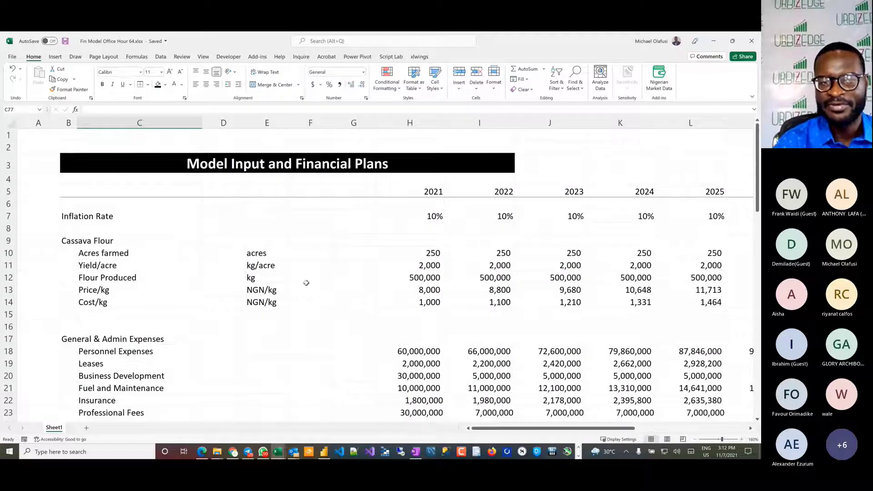
{"action": "scroll", "coordinate": [307, 283], "scroll_direction": "down", "scroll_amount": 12}
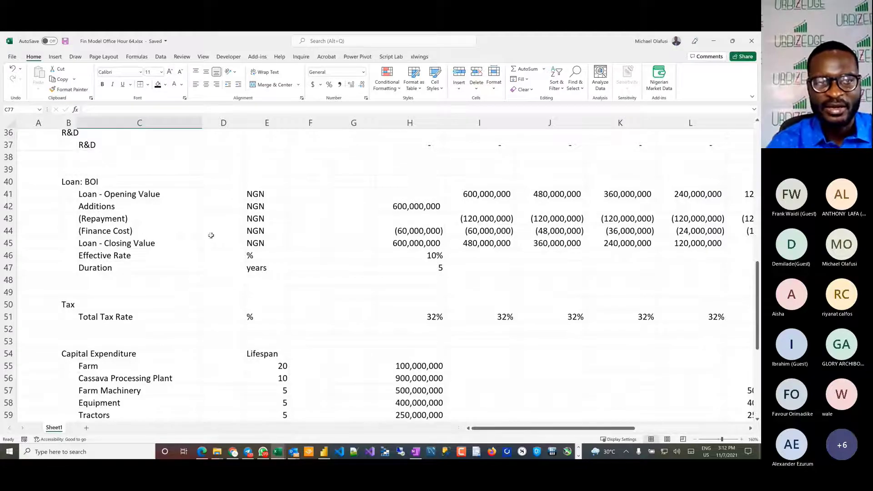
{"action": "scroll", "coordinate": [211, 235], "scroll_direction": "up", "scroll_amount": 12}
{"action": "key", "text": "alt+Tab"}
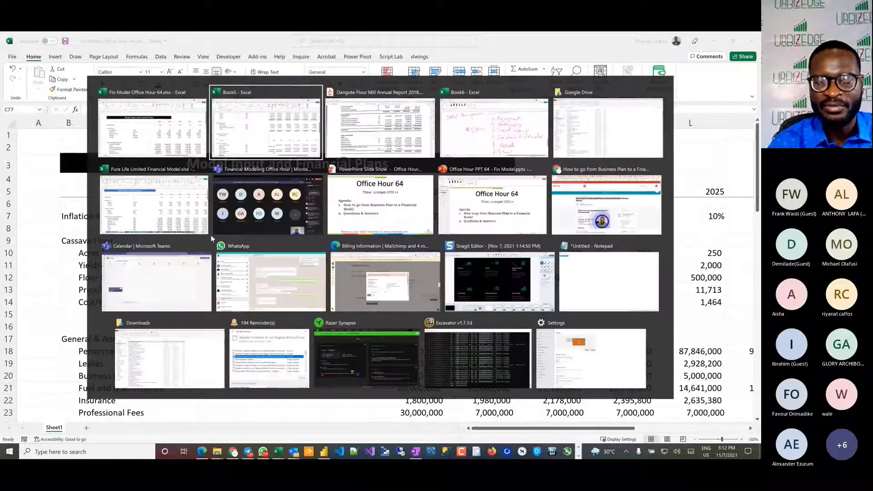
{"action": "key", "text": "alt+Tab"}
{"action": "scroll", "coordinate": [307, 192], "scroll_direction": "up", "scroll_amount": 5}
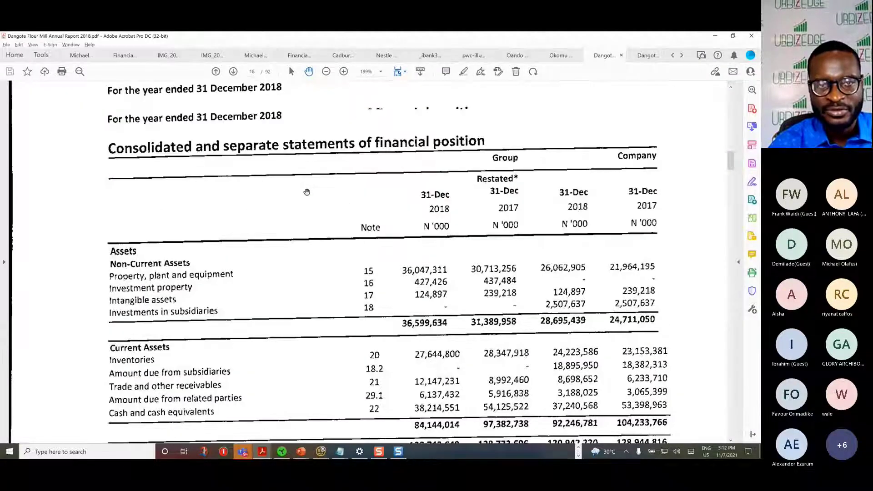
{"action": "scroll", "coordinate": [307, 192], "scroll_direction": "up", "scroll_amount": 10}
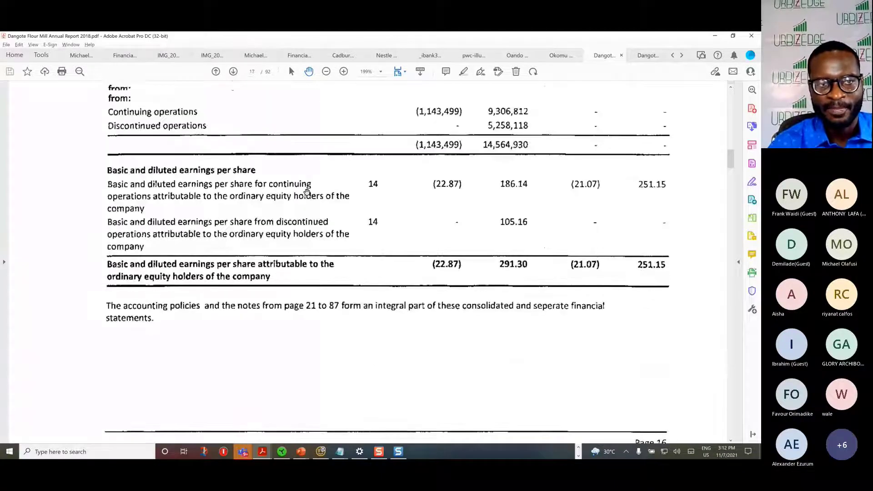
{"action": "scroll", "coordinate": [307, 192], "scroll_direction": "up", "scroll_amount": 7}
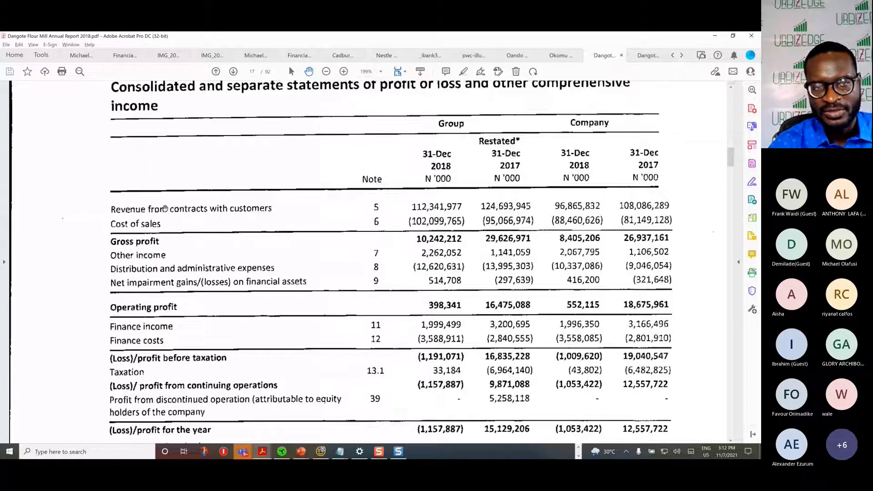
Step: Compare the Cassava Flour price and cost rows in the Excel model with revenue and cost of sales in the Dangote profit or loss statement
{"action": "key", "text": "alt+Tab"}
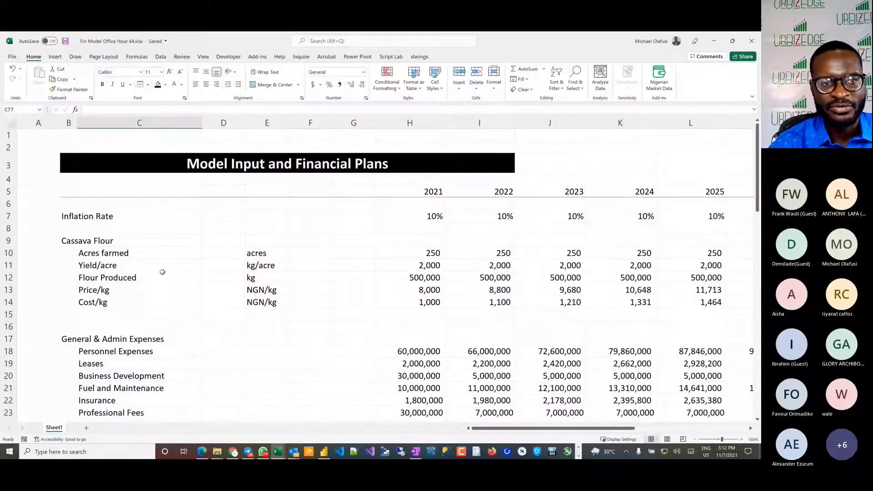
{"action": "left_click", "coordinate": [5, 277]}
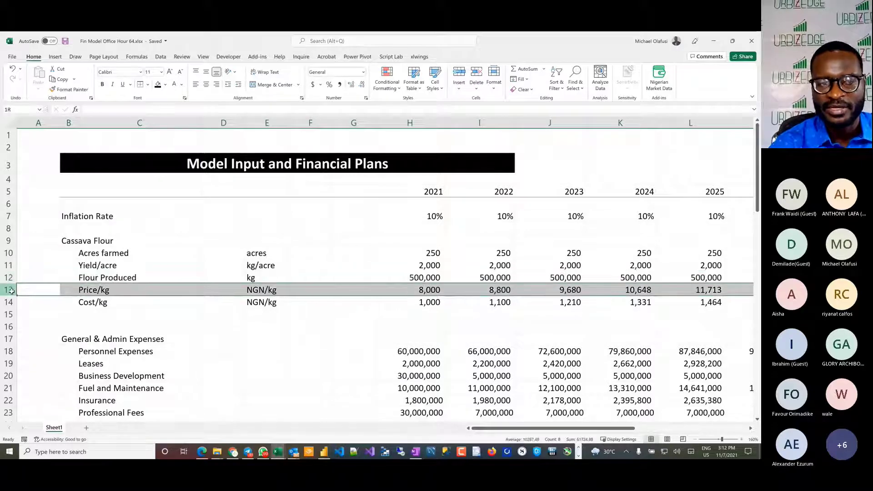
{"action": "left_click", "coordinate": [8, 290]}
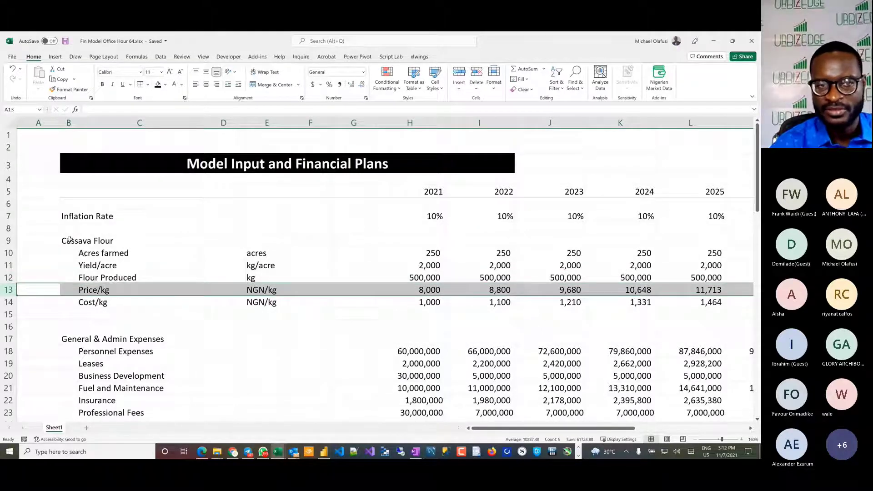
{"action": "left_click_drag", "start_coordinate": [70, 241], "coordinate": [130, 305]}
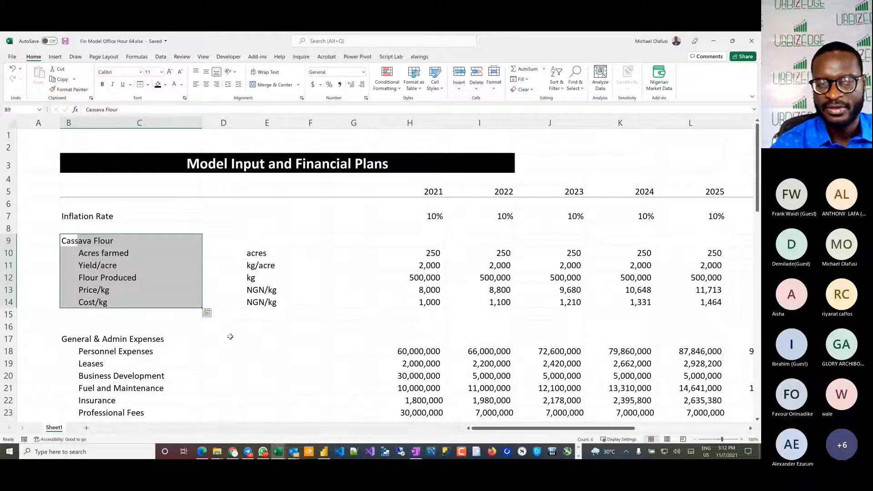
{"action": "key", "text": "alt+Tab"}
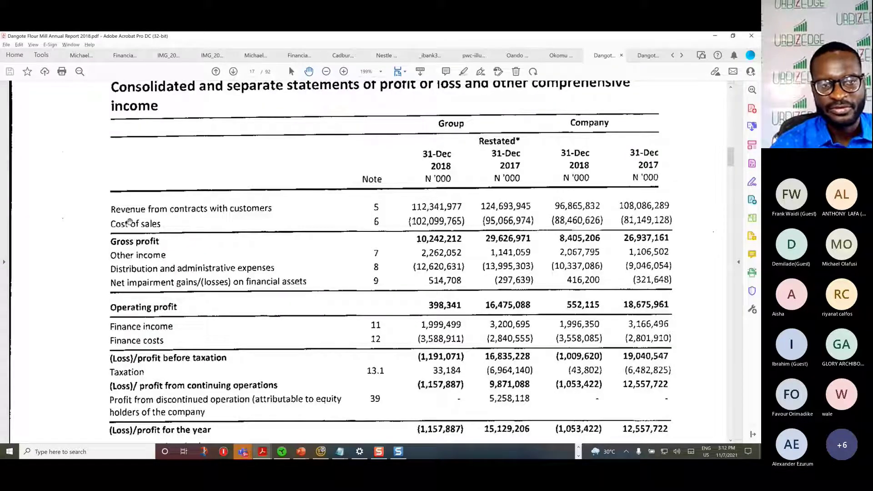
{"action": "key", "text": "alt+Tab"}
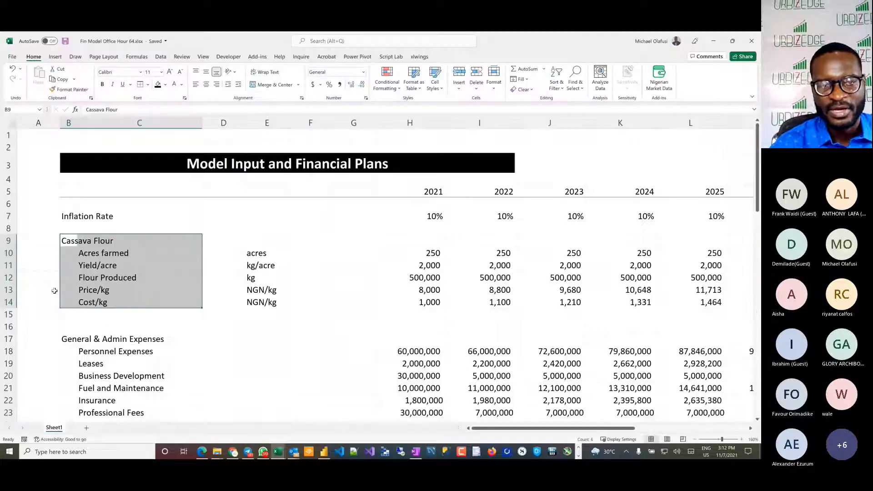
{"action": "left_click", "coordinate": [20, 302]}
{"action": "scroll", "coordinate": [232, 314], "scroll_direction": "down", "scroll_amount": 3}
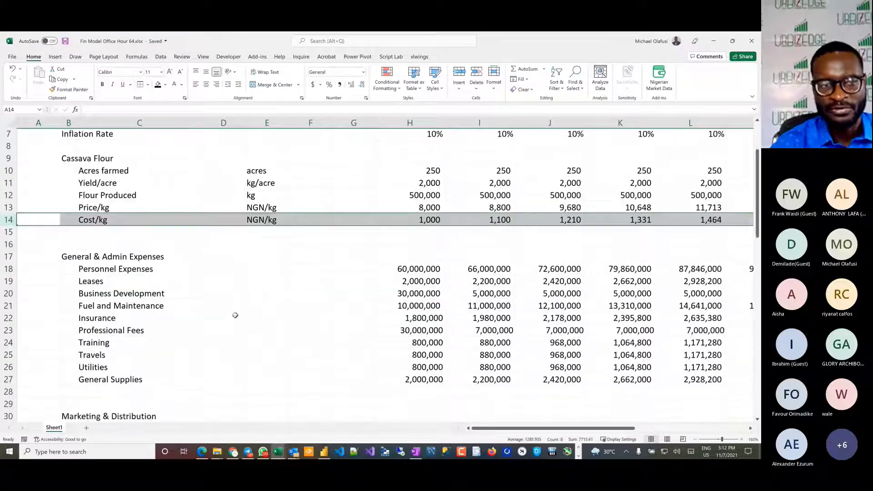
Step: Switch to Acrobat and find the profit or loss statement in the Nestle Nigeria 2015 annual report
{"action": "key", "text": "alt+Tab"}
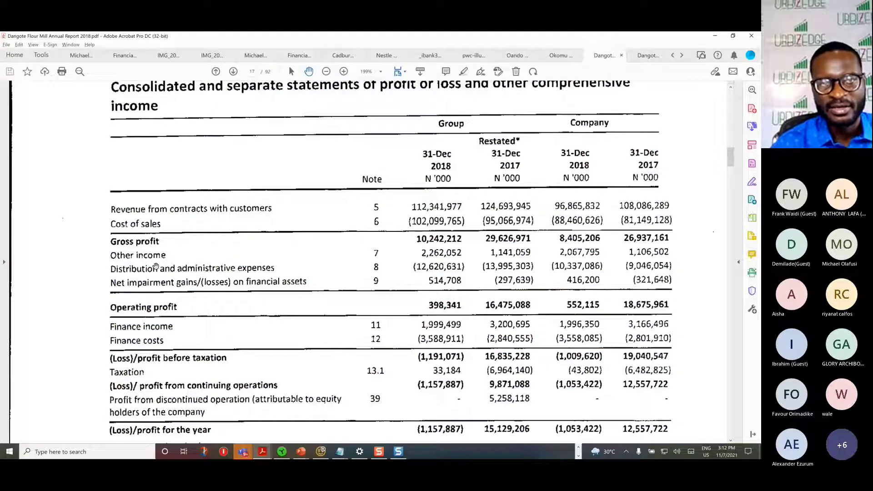
{"action": "left_click", "coordinate": [379, 57]}
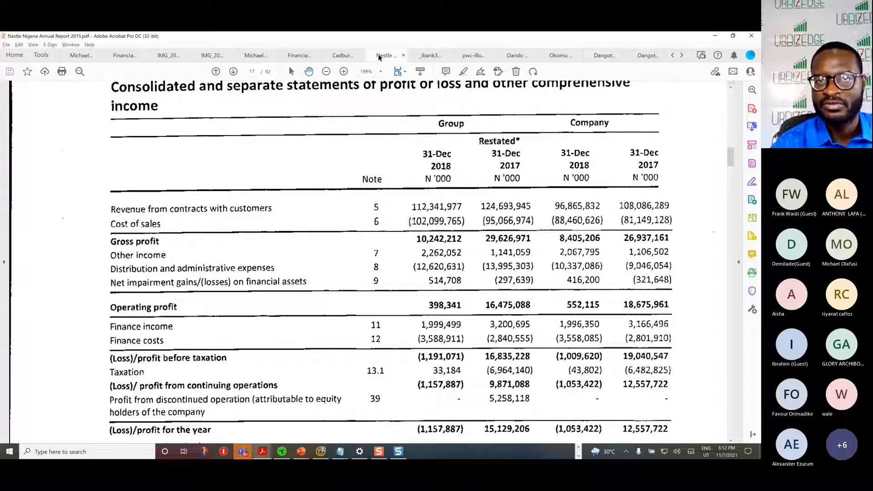
{"action": "scroll", "coordinate": [263, 209], "scroll_direction": "up", "scroll_amount": 2}
{"action": "scroll", "coordinate": [263, 209], "scroll_direction": "up", "scroll_amount": 10}
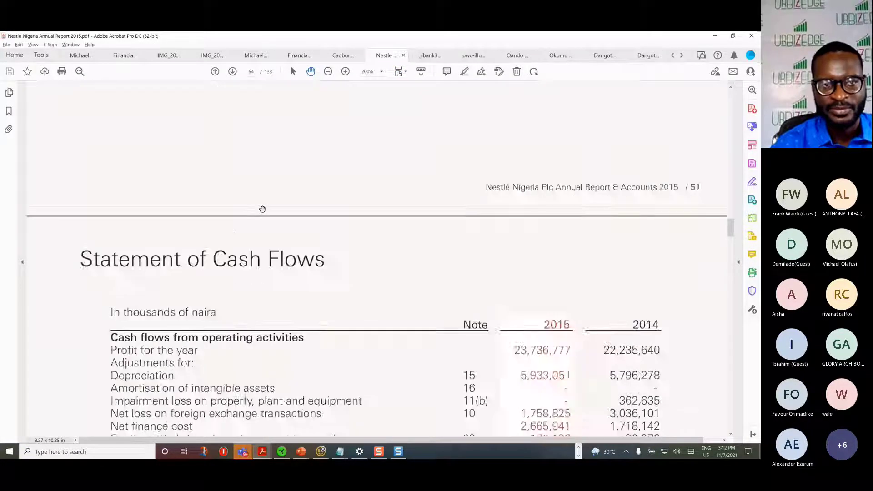
{"action": "scroll", "coordinate": [262, 210], "scroll_direction": "up", "scroll_amount": 10}
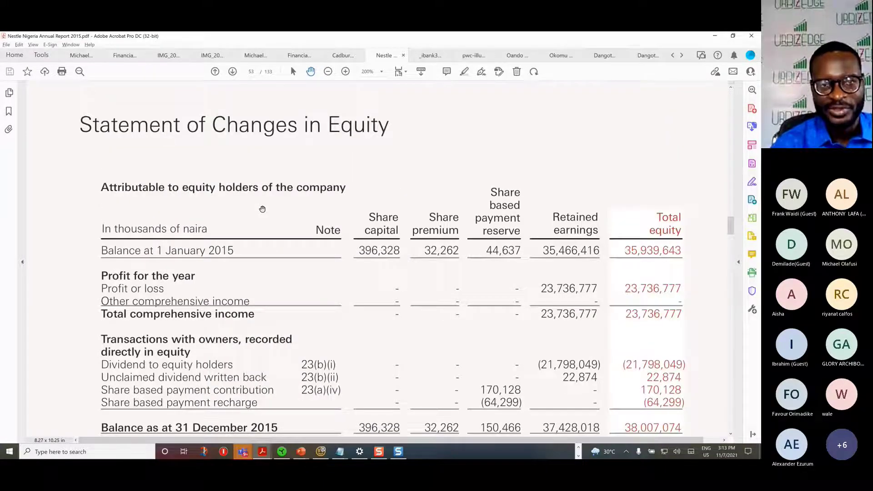
{"action": "scroll", "coordinate": [262, 209], "scroll_direction": "up", "scroll_amount": 10}
{"action": "scroll", "coordinate": [263, 210], "scroll_direction": "up", "scroll_amount": 6}
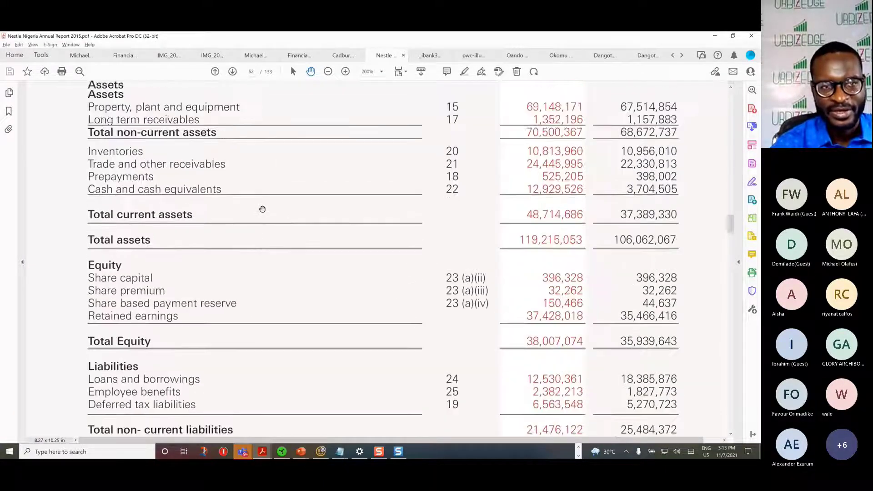
{"action": "scroll", "coordinate": [263, 210], "scroll_direction": "up", "scroll_amount": 10}
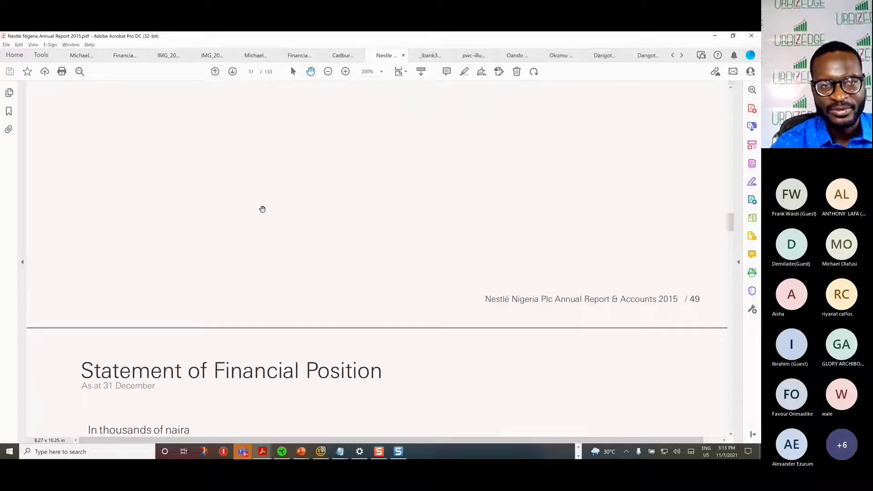
{"action": "scroll", "coordinate": [263, 210], "scroll_direction": "up", "scroll_amount": 5}
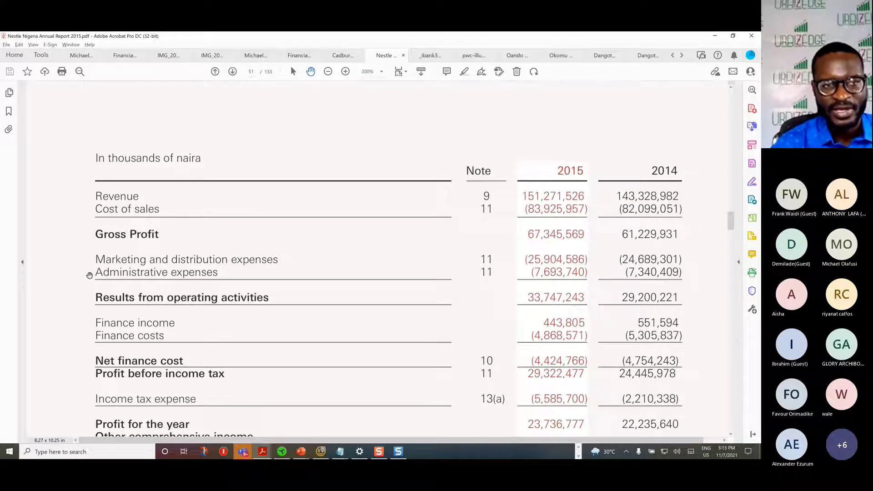
Step: Compare the General & Admin Expenses and Marketing & Distribution rows in the Excel model with the operating expense lines in the Nestle statement
{"action": "key", "text": "alt+Tab"}
{"action": "left_click_drag", "start_coordinate": [10, 208], "coordinate": [21, 334]}
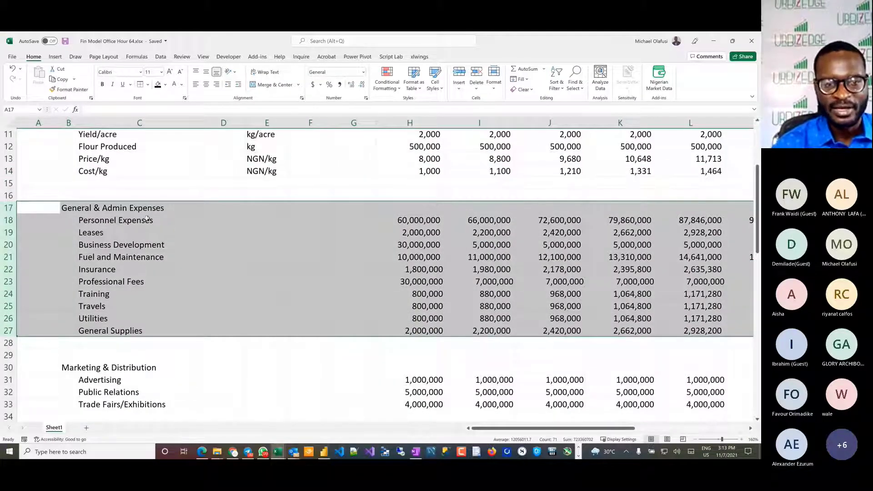
{"action": "key", "text": "alt+Tab"}
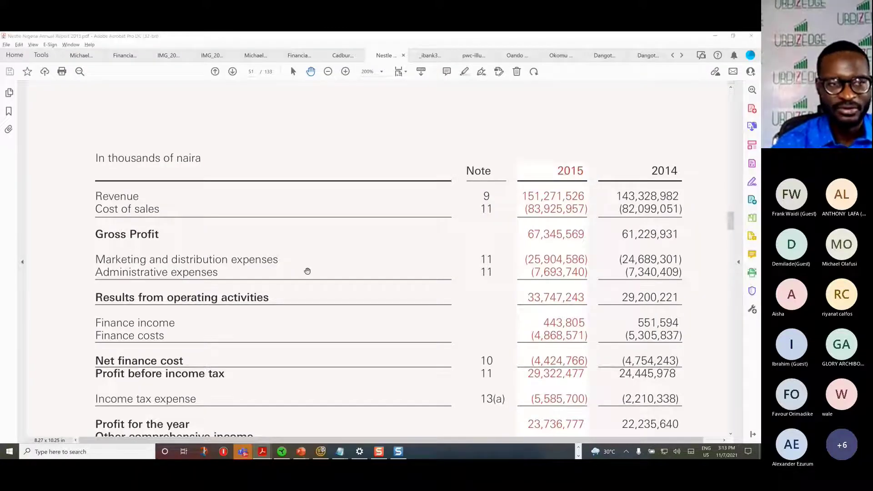
{"action": "key", "text": "alt+Tab"}
{"action": "left_click_drag", "start_coordinate": [9, 207], "coordinate": [4, 404]}
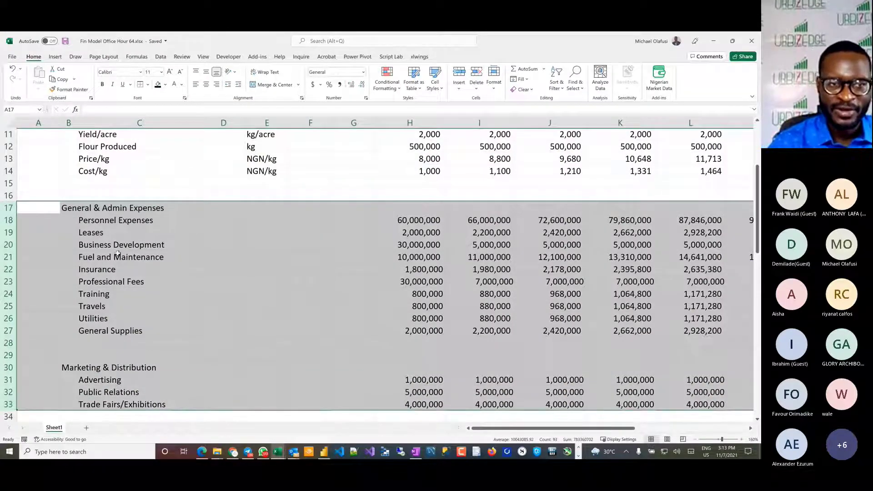
{"action": "scroll", "coordinate": [118, 254], "scroll_direction": "down", "scroll_amount": 7}
{"action": "key", "text": "alt+Tab"}
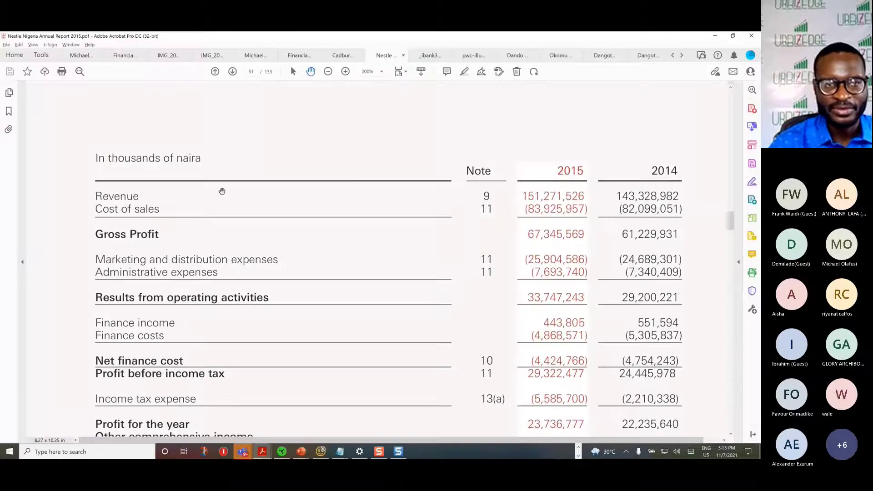
{"action": "scroll", "coordinate": [195, 220], "scroll_direction": "down", "scroll_amount": 1}
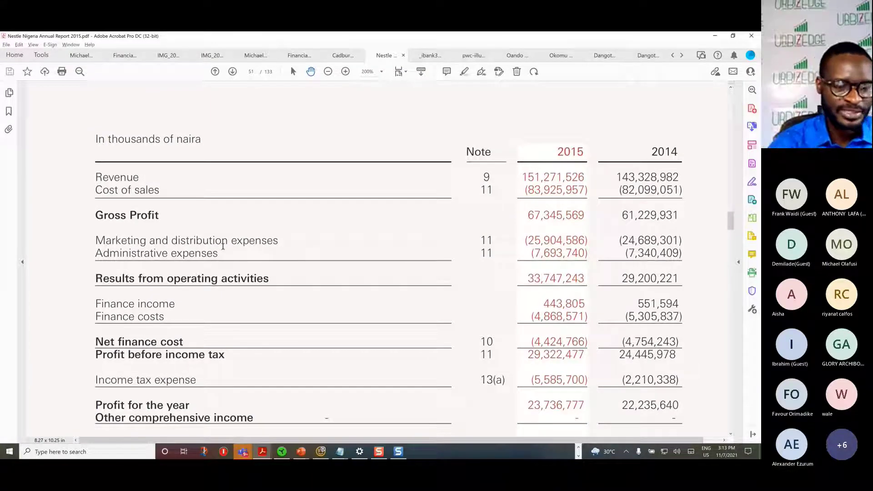
Step: Compare the R&D and Loan: BOI sections of the Excel model with the expense and finance cost lines in the Nestle statement
{"action": "key", "text": "alt+Tab"}
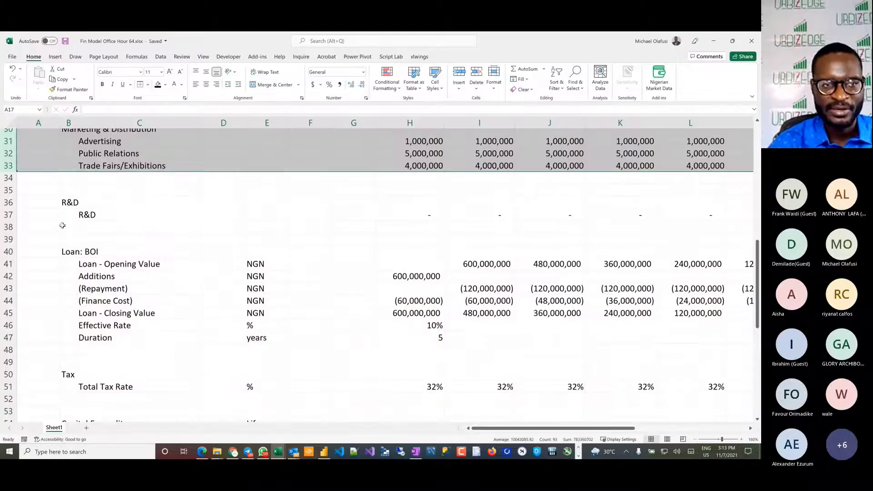
{"action": "left_click_drag", "start_coordinate": [10, 203], "coordinate": [27, 224]}
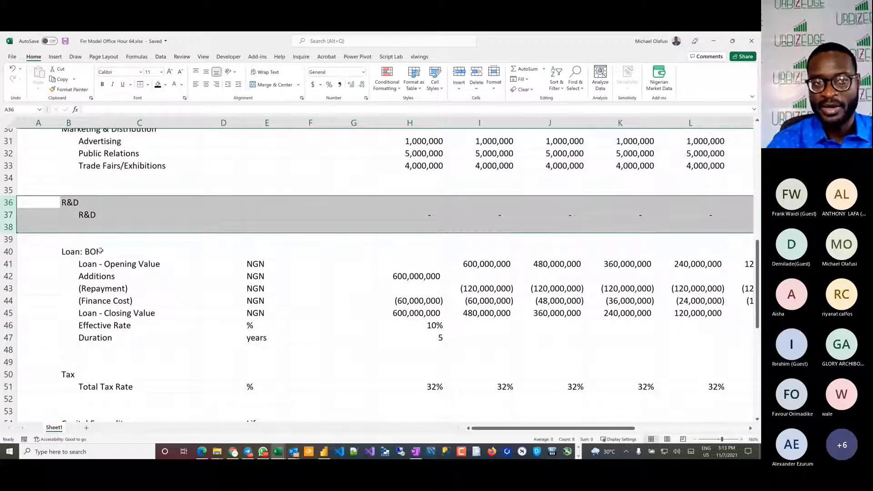
{"action": "key", "text": "alt+Tab"}
{"action": "scroll", "coordinate": [134, 211], "scroll_direction": "down", "scroll_amount": 1}
{"action": "scroll", "coordinate": [135, 211], "scroll_direction": "down", "scroll_amount": 1}
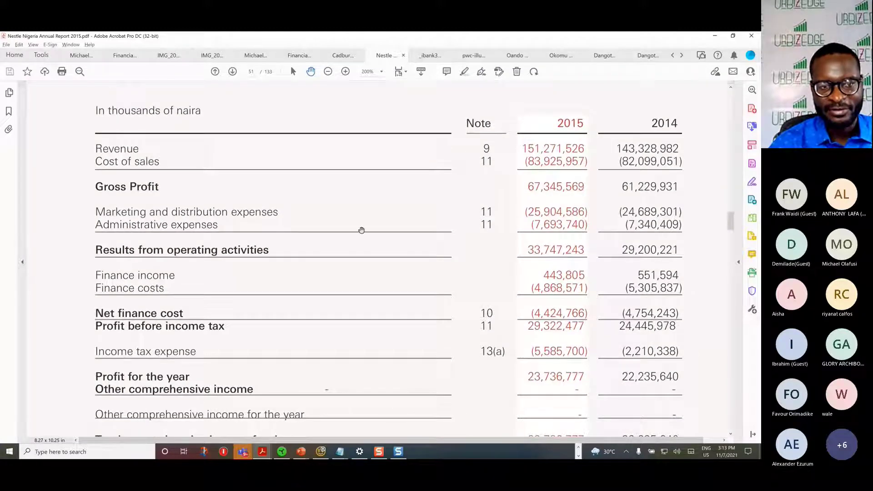
{"action": "key", "text": "alt+Tab"}
{"action": "left_click_drag", "start_coordinate": [19, 250], "coordinate": [29, 339]}
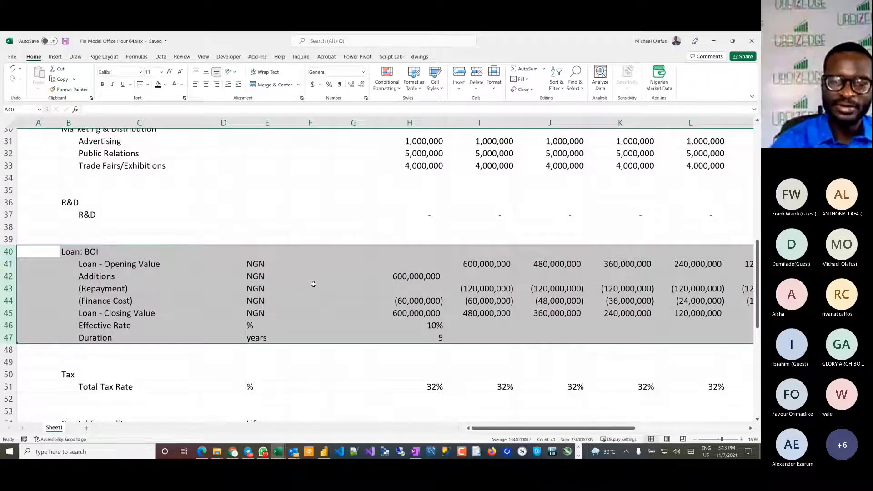
{"action": "key", "text": "alt+Tab"}
{"action": "scroll", "coordinate": [298, 276], "scroll_direction": "down", "scroll_amount": 1}
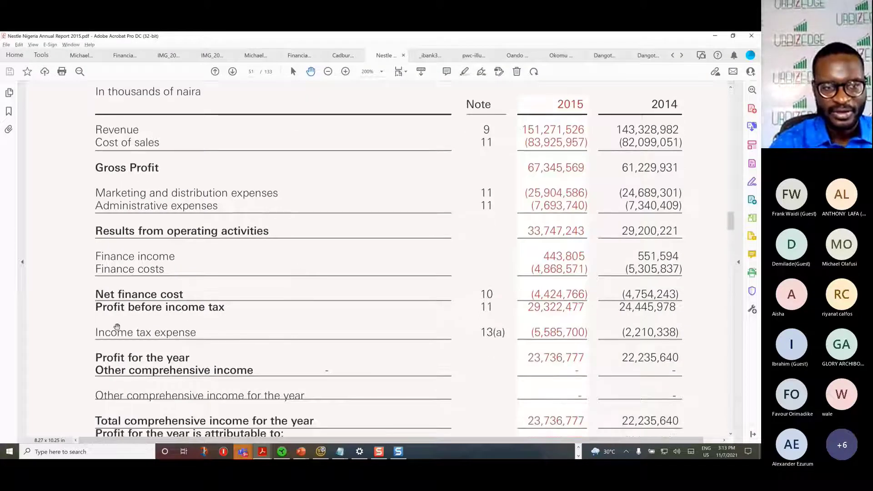
{"action": "scroll", "coordinate": [152, 312], "scroll_direction": "down", "scroll_amount": 1}
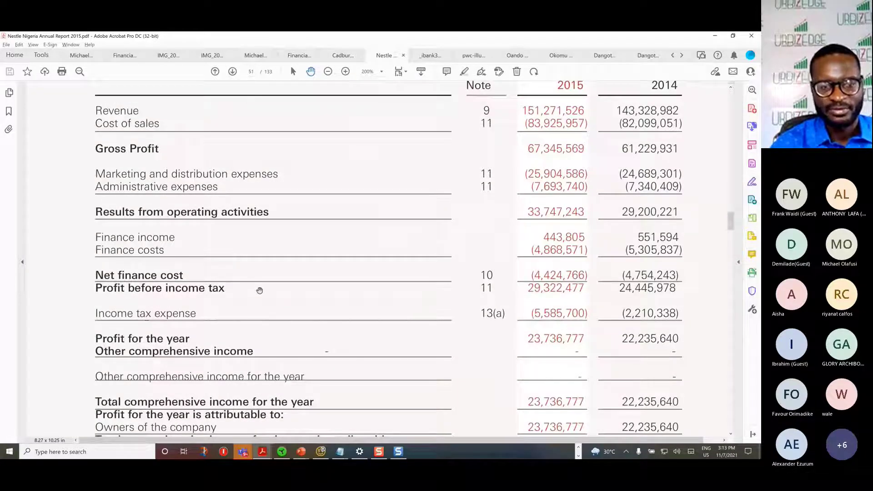
Step: Compare the Tax section in the Excel model with the income tax expense line in the Nestle profit or loss statement
{"action": "key", "text": "alt+Tab"}
{"action": "scroll", "coordinate": [37, 372], "scroll_direction": "down", "scroll_amount": 2}
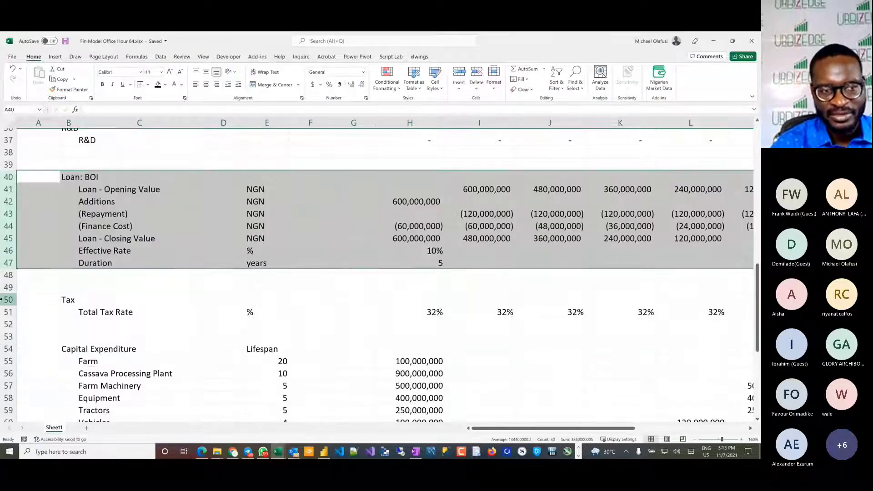
{"action": "left_click_drag", "start_coordinate": [9, 300], "coordinate": [24, 318]}
{"action": "key", "text": "alt+Tab"}
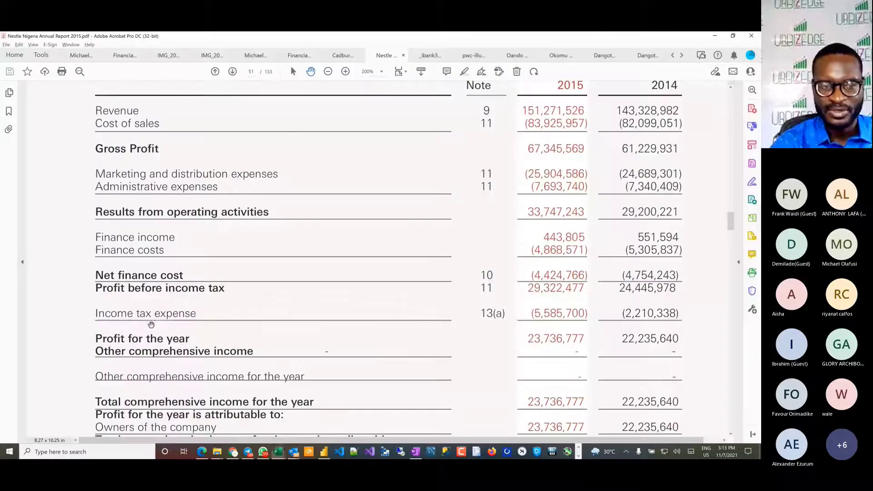
{"action": "scroll", "coordinate": [221, 321], "scroll_direction": "down", "scroll_amount": 1}
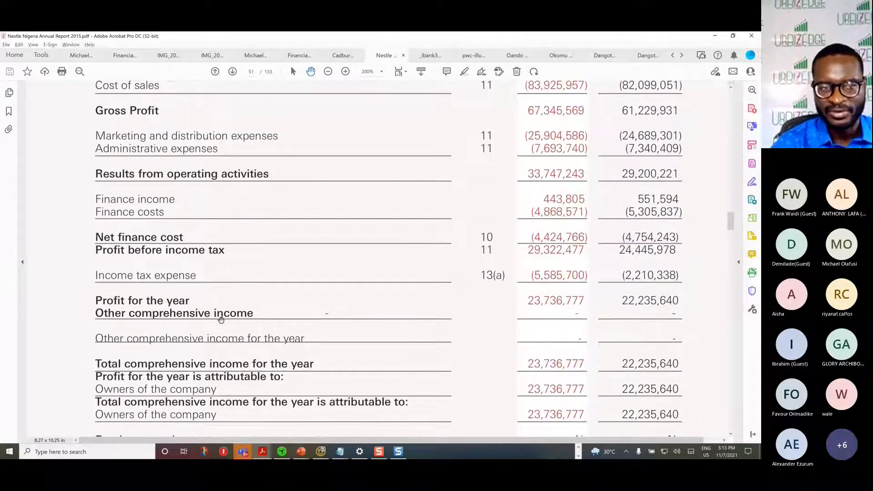
Step: Compare the Capital Expenditure lifespans and amounts in the Excel model with property, plant and equipment in Nestle's Statement of Financial Position
{"action": "scroll", "coordinate": [241, 289], "scroll_direction": "down", "scroll_amount": 15}
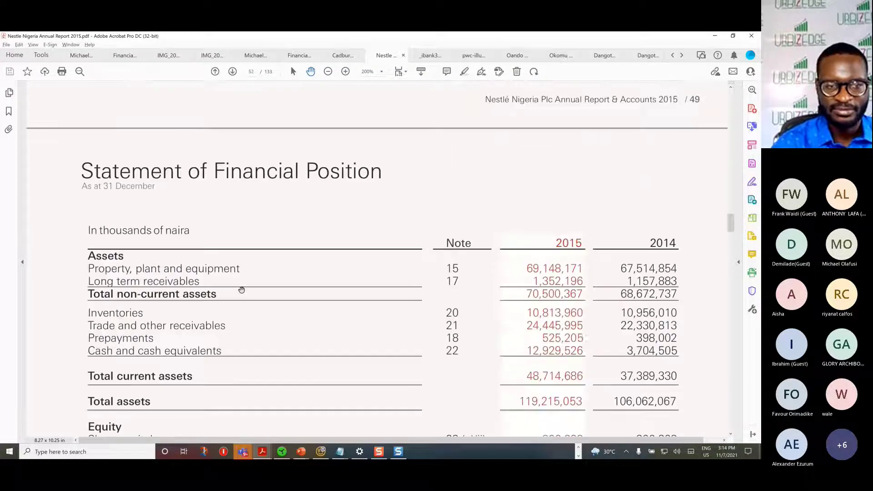
{"action": "scroll", "coordinate": [242, 290], "scroll_direction": "down", "scroll_amount": 2}
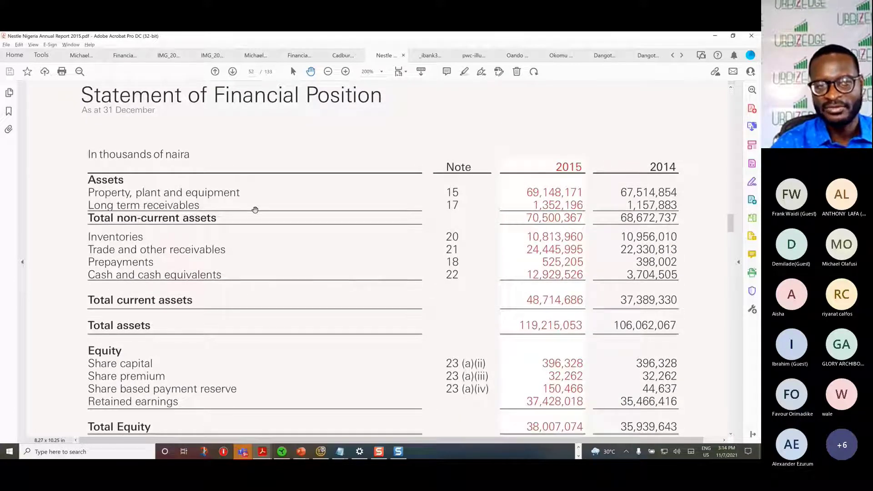
{"action": "key", "text": "alt+Tab"}
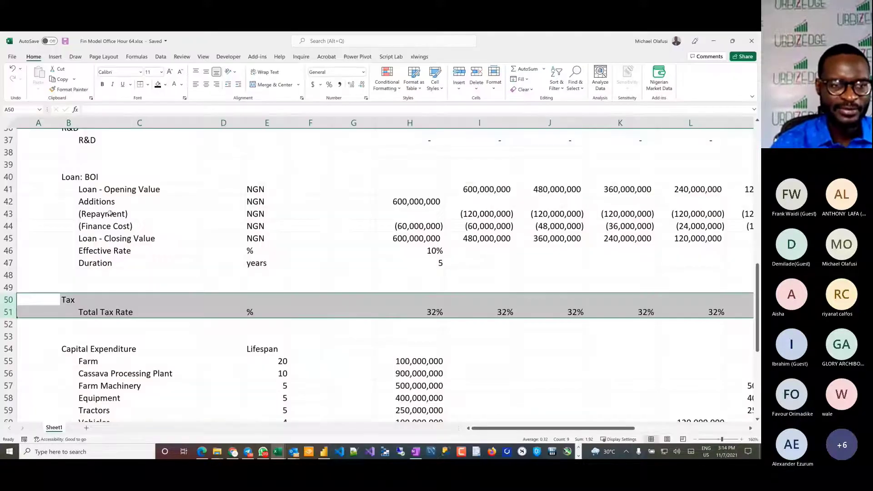
{"action": "scroll", "coordinate": [110, 213], "scroll_direction": "down", "scroll_amount": 4}
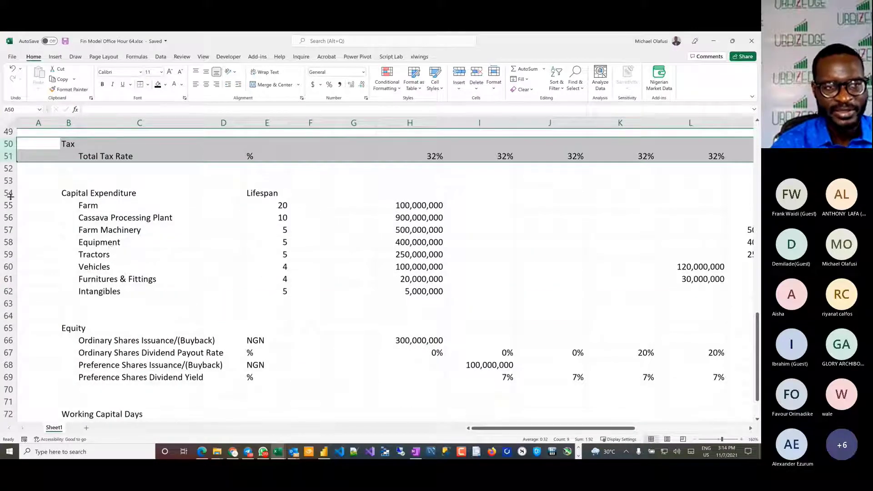
{"action": "left_click_drag", "start_coordinate": [10, 193], "coordinate": [10, 294]}
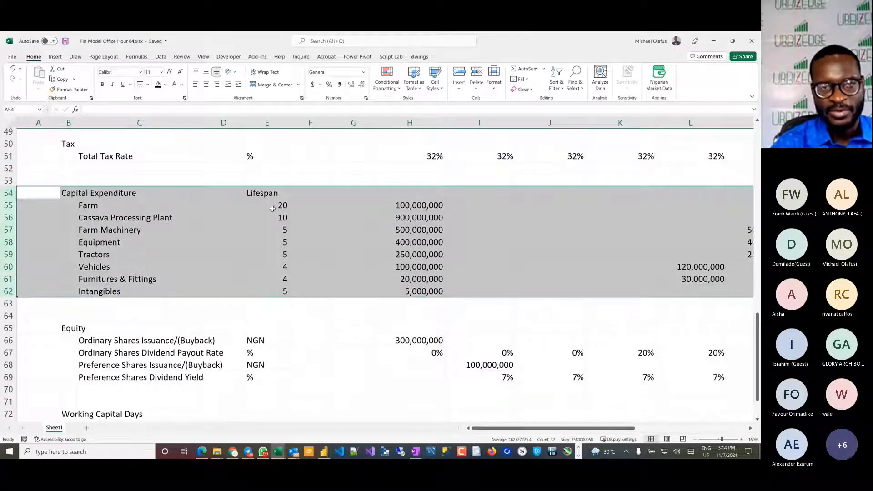
{"action": "left_click_drag", "start_coordinate": [277, 204], "coordinate": [287, 294]}
{"action": "left_click_drag", "start_coordinate": [401, 208], "coordinate": [414, 293]}
{"action": "key", "text": "alt+Tab"}
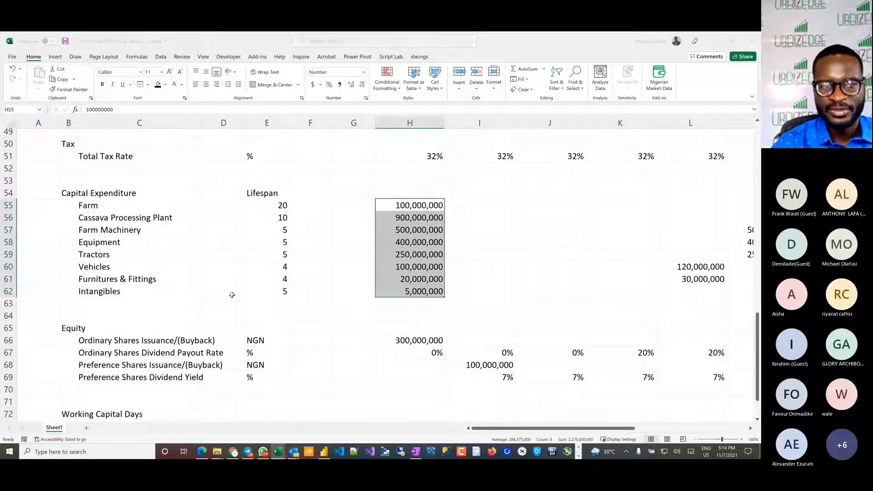
{"action": "scroll", "coordinate": [105, 261], "scroll_direction": "down", "scroll_amount": 1}
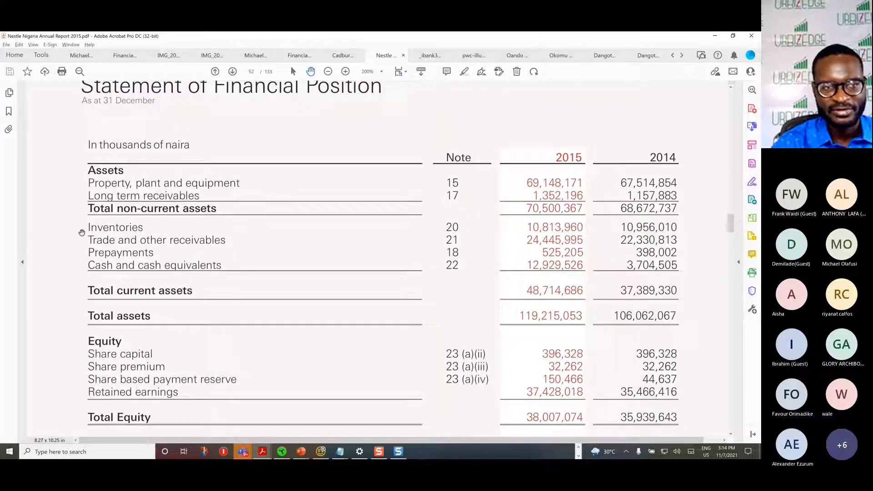
Step: Compare the Working Capital Days rows in the Excel model with the current asset lines in Nestle's Statement of Financial Position
{"action": "key", "text": "alt+Tab"}
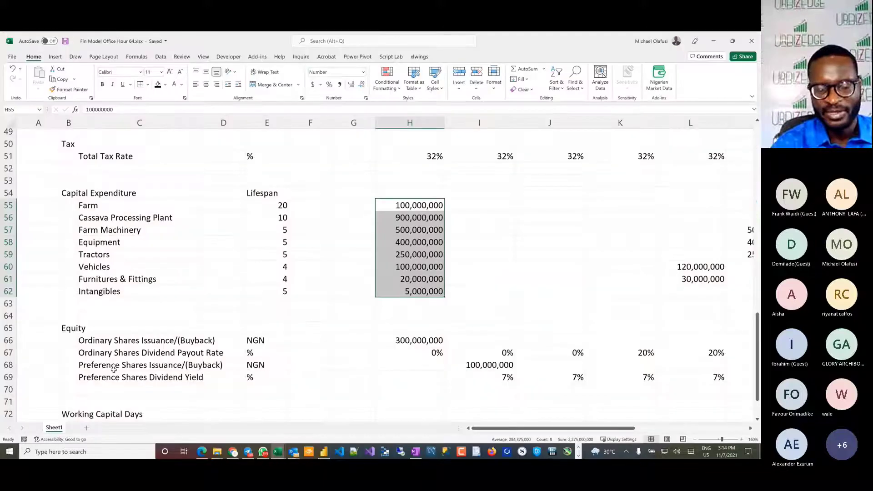
{"action": "scroll", "coordinate": [114, 369], "scroll_direction": "down", "scroll_amount": 3}
{"action": "left_click_drag", "start_coordinate": [8, 304], "coordinate": [8, 341]}
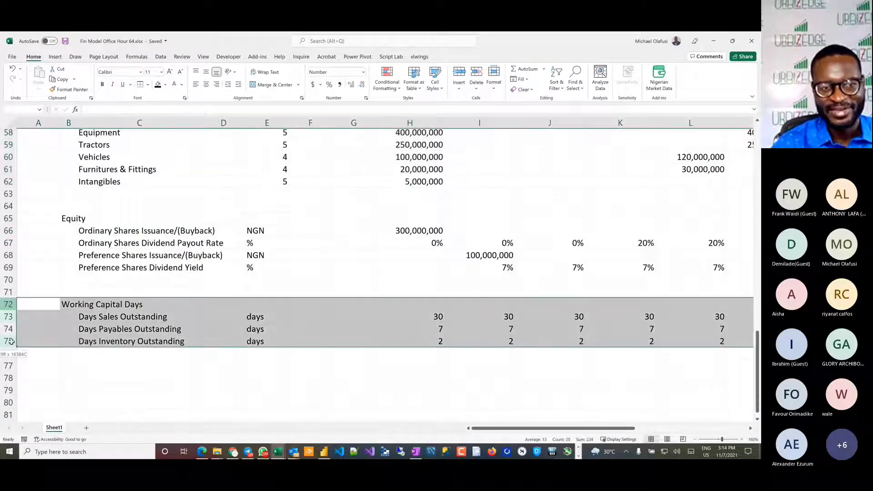
{"action": "key", "text": "alt+Tab"}
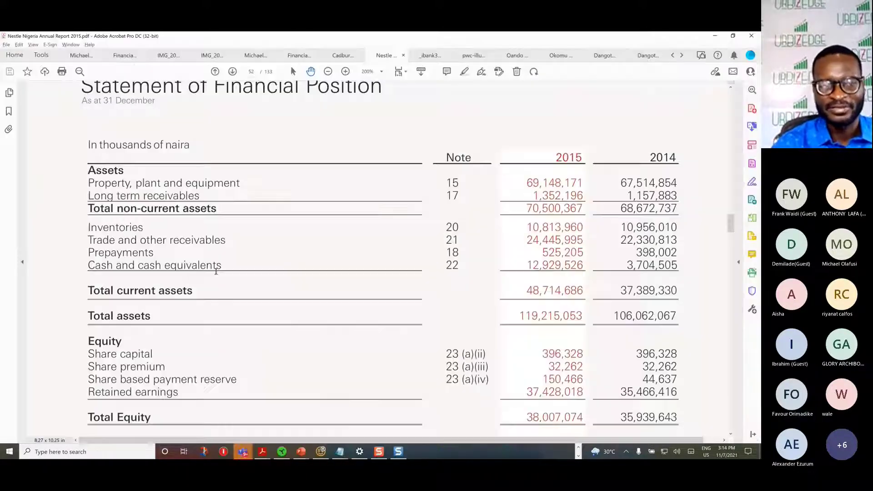
Step: In the Excel model, move the Working Capital Days section with its two blank rows above, rows 70 to 75, ahead of the Equity section at row 65
{"action": "key", "text": "alt+Tab"}
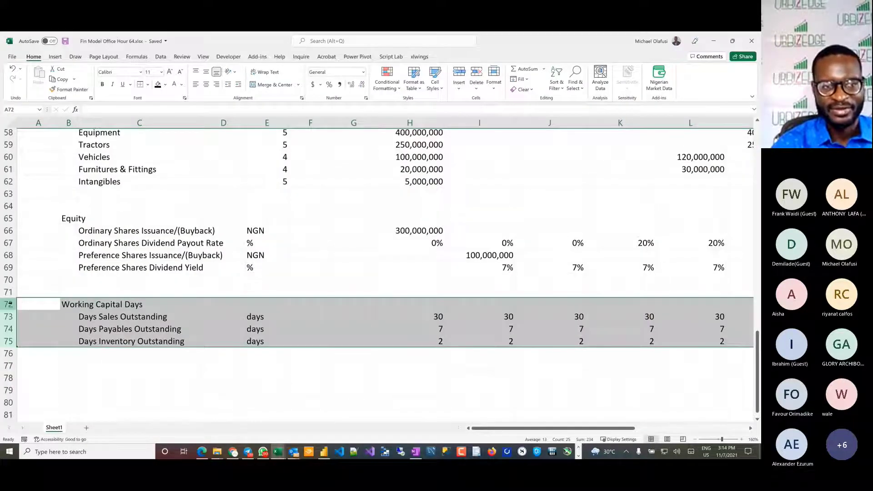
{"action": "left_click_drag", "start_coordinate": [8, 291], "coordinate": [10, 344]}
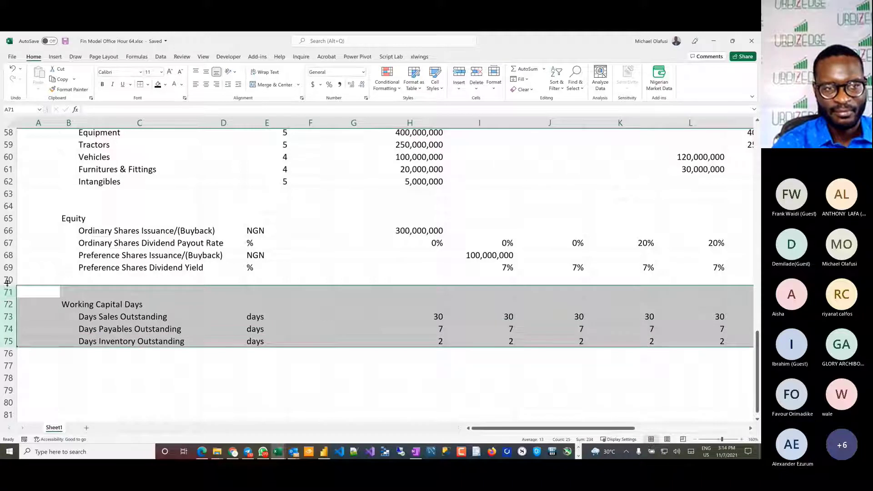
{"action": "left_click_drag", "start_coordinate": [6, 280], "coordinate": [10, 342]}
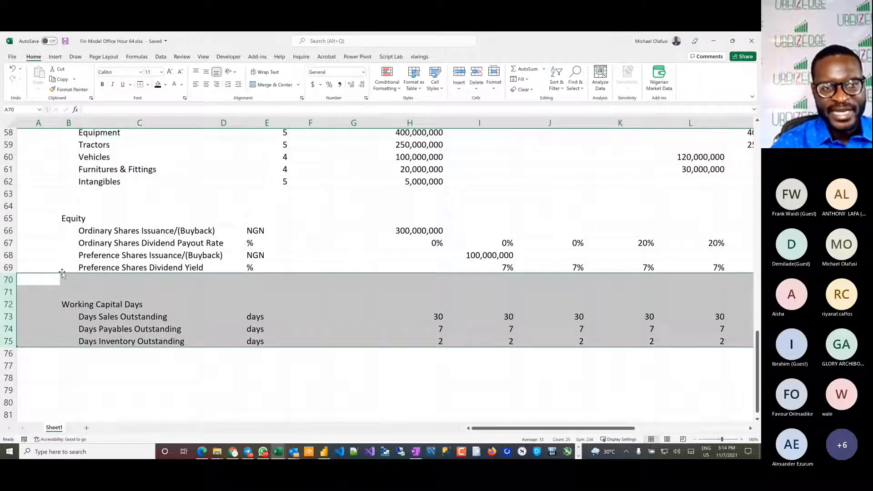
{"action": "left_click_drag", "start_coordinate": [63, 275], "coordinate": [58, 219]}
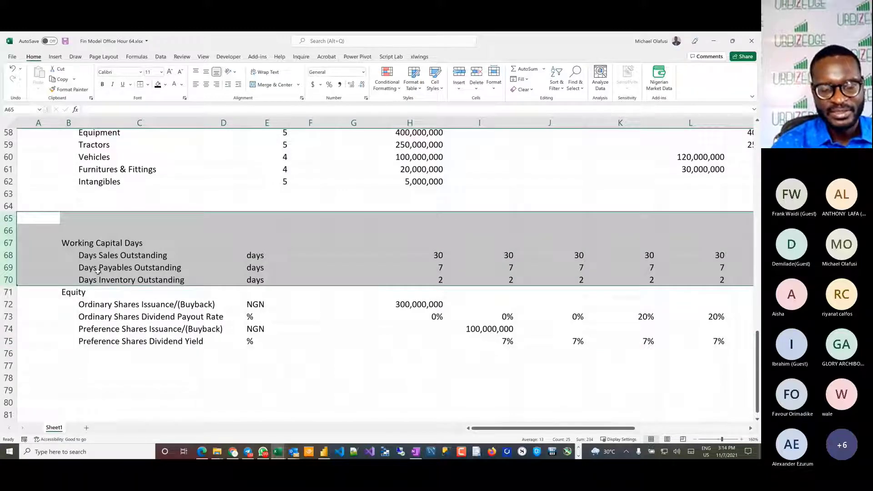
Step: Undo the last row move and reorder the rows so Working Capital Days starts at row 65, with two blank rows separating it from Equity
{"action": "key", "text": "ctrl+z"}
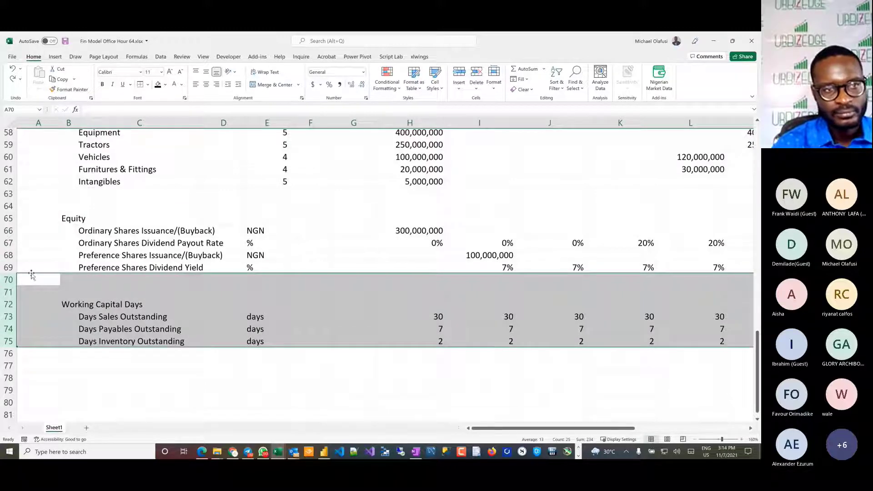
{"action": "left_click_drag", "start_coordinate": [32, 275], "coordinate": [32, 190]}
{"action": "left_click", "coordinate": [127, 285]}
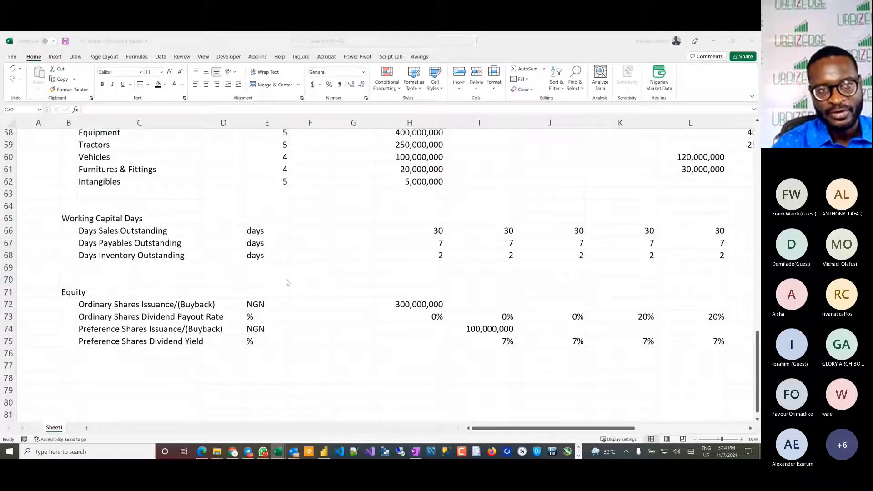
Step: Compare the Equity section following Working Capital Days in the Excel model with the Equity lines in Nestle's Statement of Financial Position
{"action": "key", "text": "alt+Tab"}
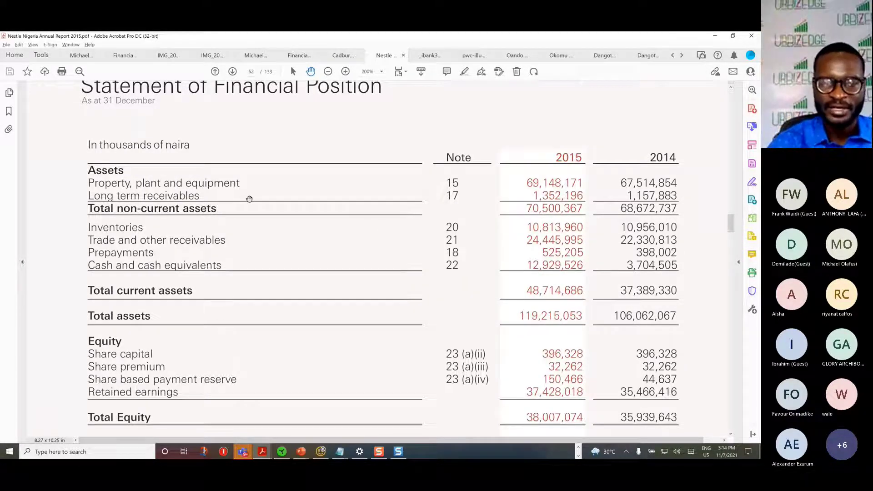
{"action": "key", "text": "alt+Tab"}
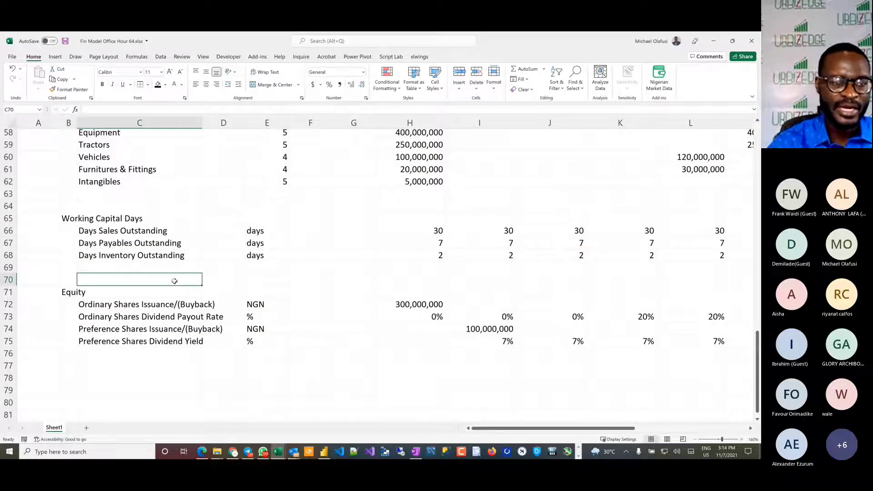
{"action": "key", "text": "alt+Tab"}
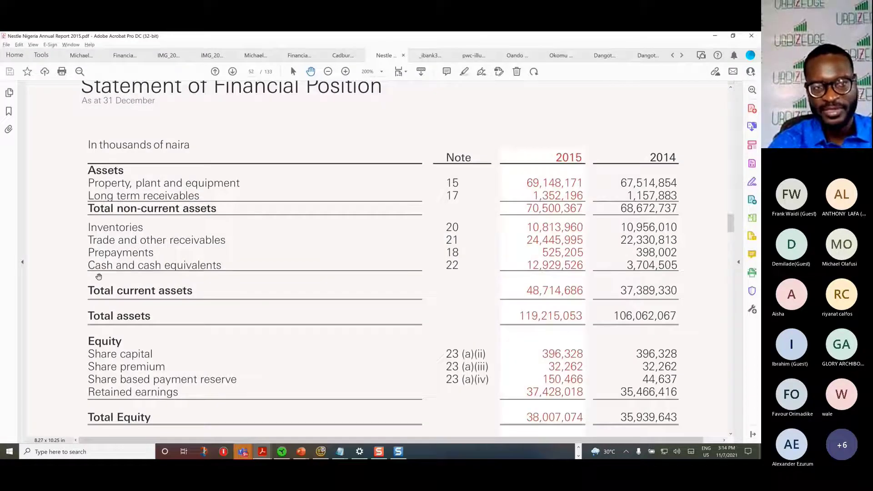
{"action": "scroll", "coordinate": [129, 295], "scroll_direction": "down", "scroll_amount": 3}
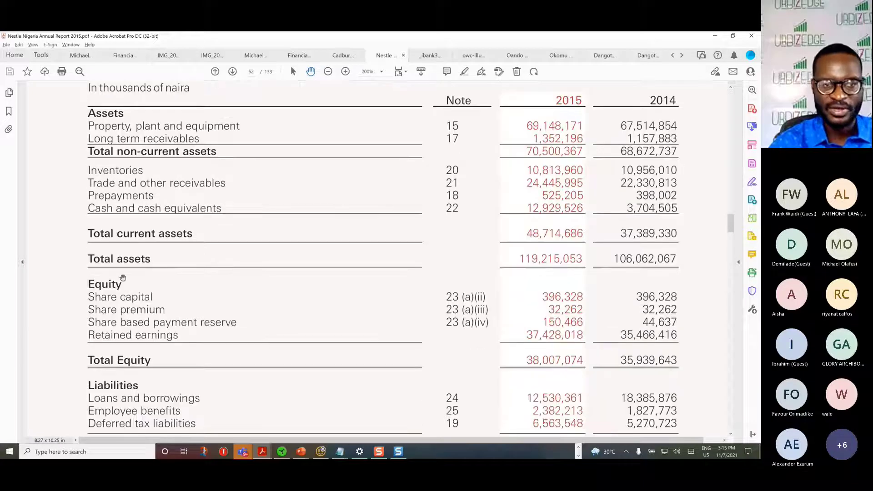
{"action": "key", "text": "alt+Tab"}
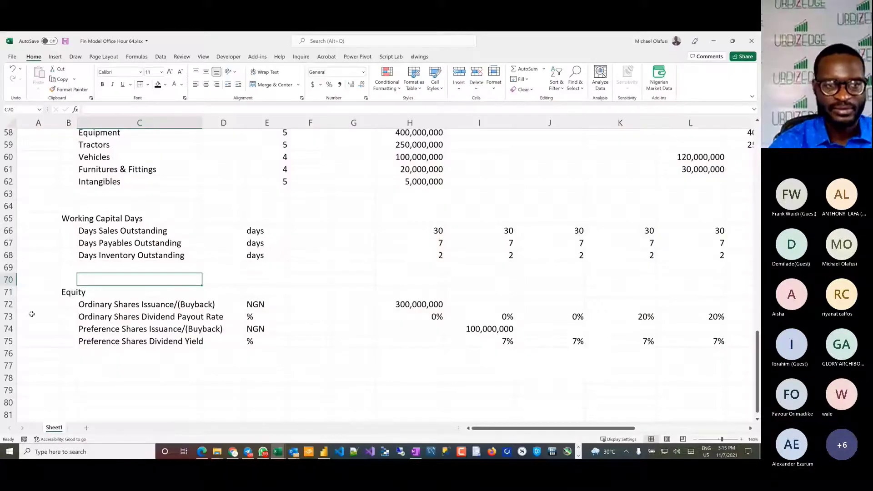
{"action": "left_click_drag", "start_coordinate": [6, 291], "coordinate": [9, 342]}
Step: Save and close the Fin Model Office Hour 64.xlsx workbook
{"action": "left_click", "coordinate": [122, 367]}
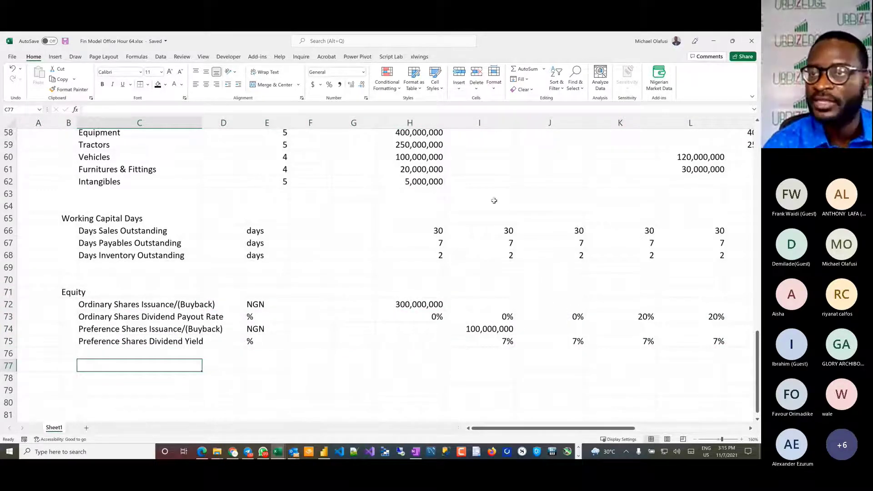
{"action": "left_click", "coordinate": [752, 41]}
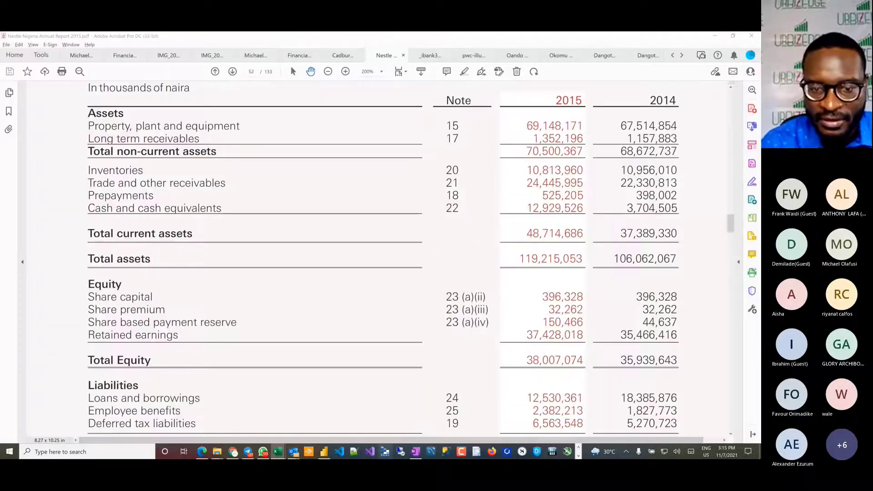
Step: Open Microsoft Azure Storage Explorer, dismiss the feedback request, and expand the Visual Studio Premium with MSDN subscription
{"action": "left_click", "coordinate": [386, 451]}
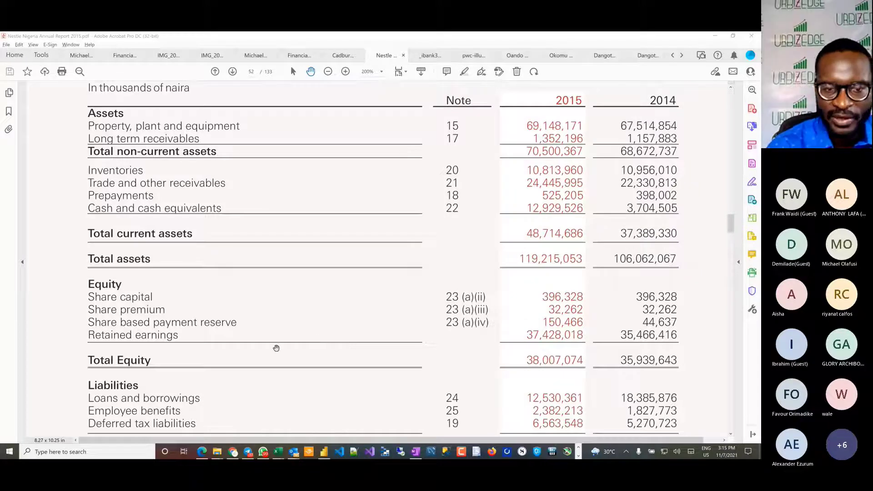
{"action": "key", "text": "alt+Tab"}
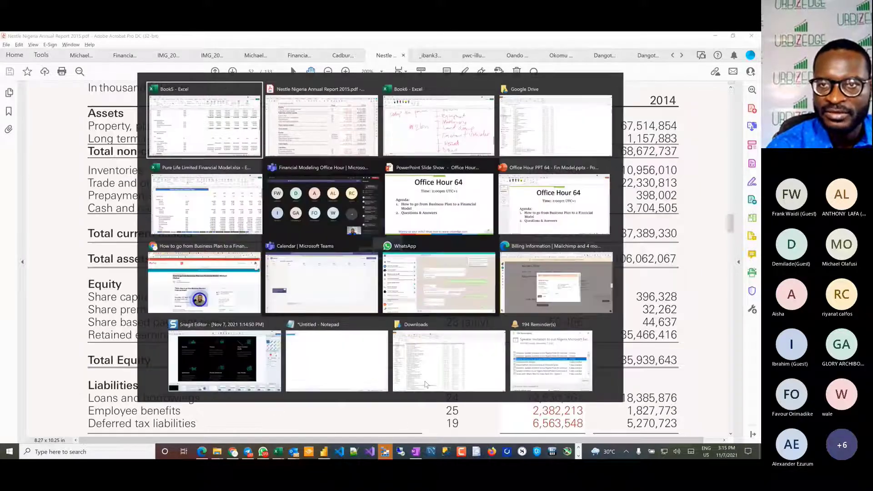
{"action": "key", "text": "Tab"}
{"action": "key", "text": "Tab"}
{"action": "key", "text": "Tab"}
{"action": "key", "text": "Tab"}
{"action": "key", "text": "Tab"}
{"action": "key", "text": "Tab"}
{"action": "key", "text": "Tab"}
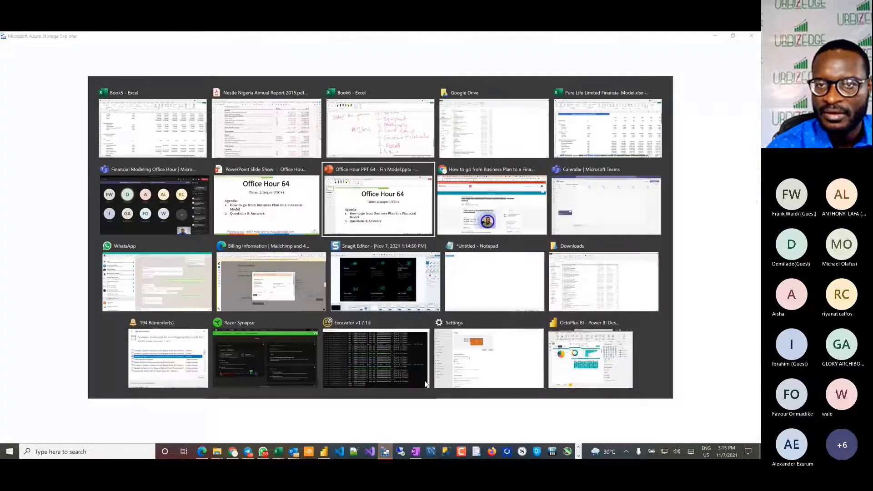
{"action": "key", "text": "alt"}
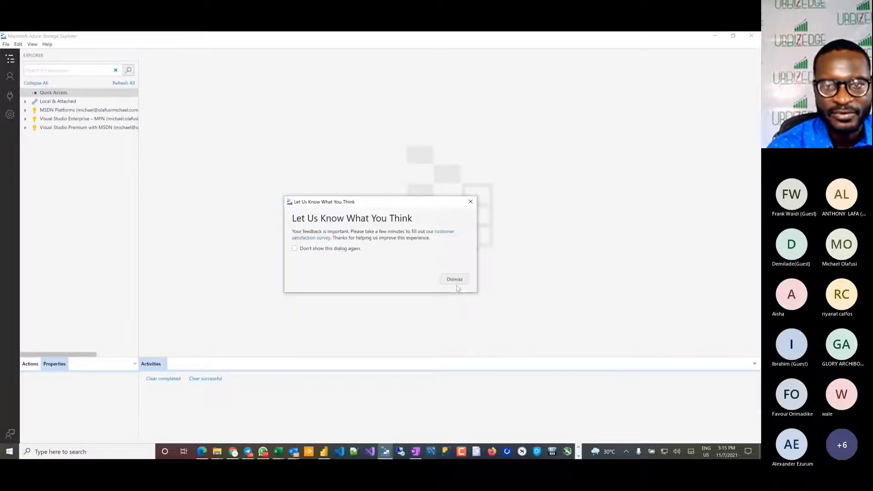
{"action": "left_click", "coordinate": [455, 280]}
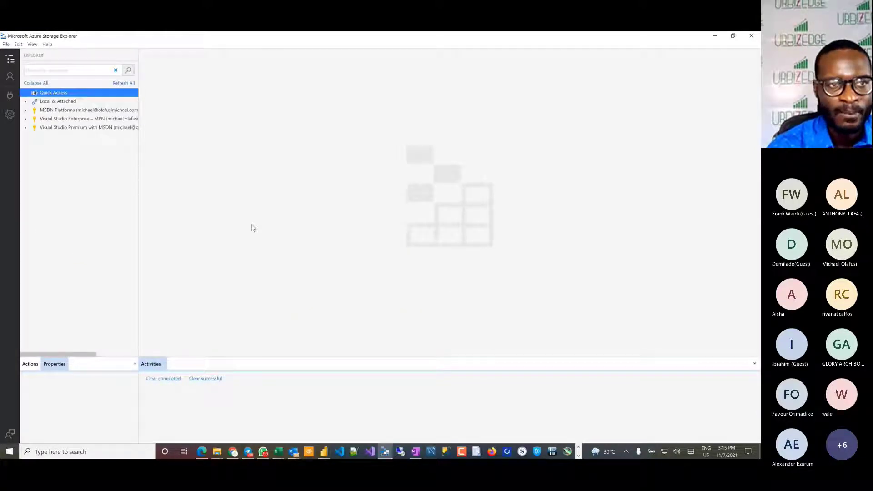
{"action": "left_click", "coordinate": [26, 127]}
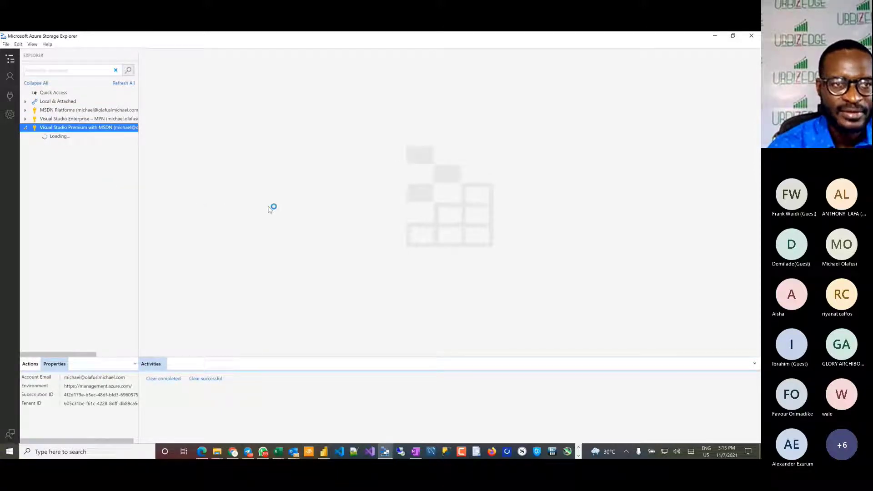
Step: Switch to the Nestle annual report and examine the Equity and Liabilities lines of the Statement of Financial Position
{"action": "key", "text": "alt+Tab"}
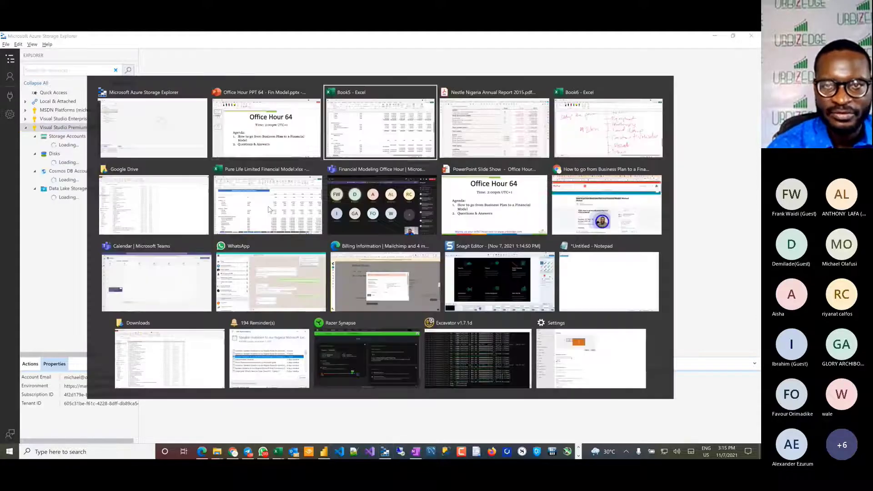
{"action": "scroll", "coordinate": [151, 279], "scroll_direction": "down", "scroll_amount": 6}
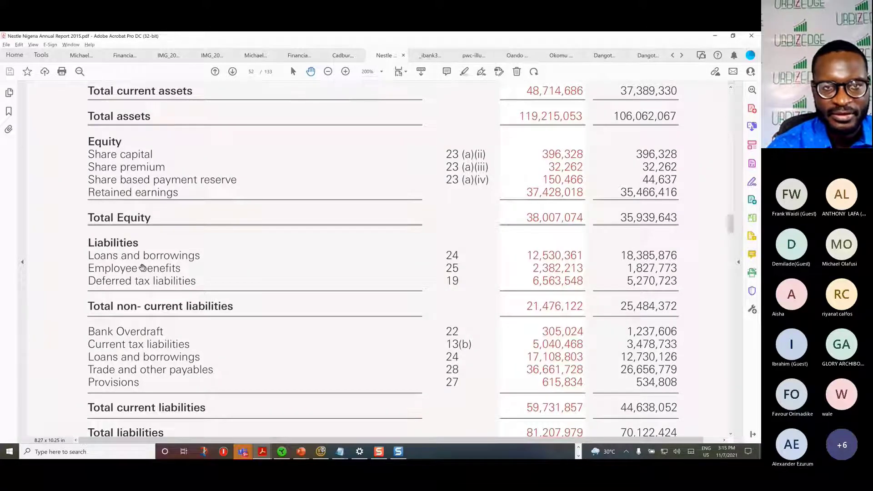
{"action": "key", "text": "alt+Tab"}
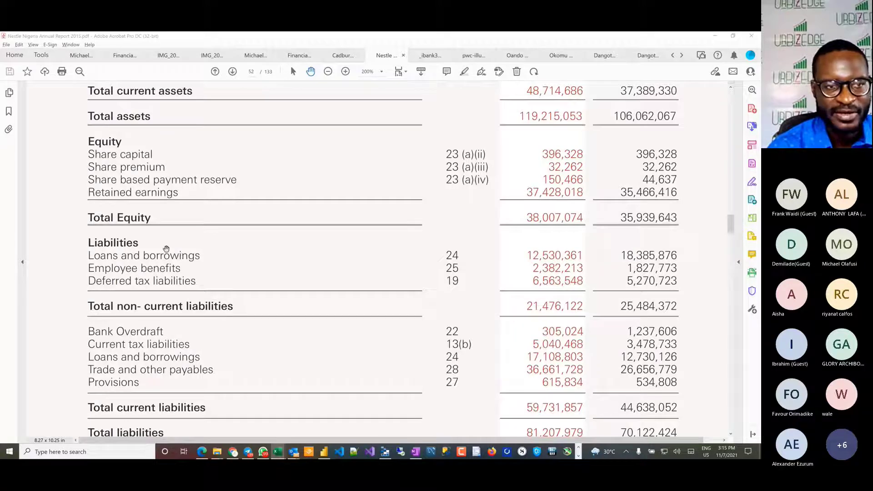
{"action": "left_click", "coordinate": [160, 246]}
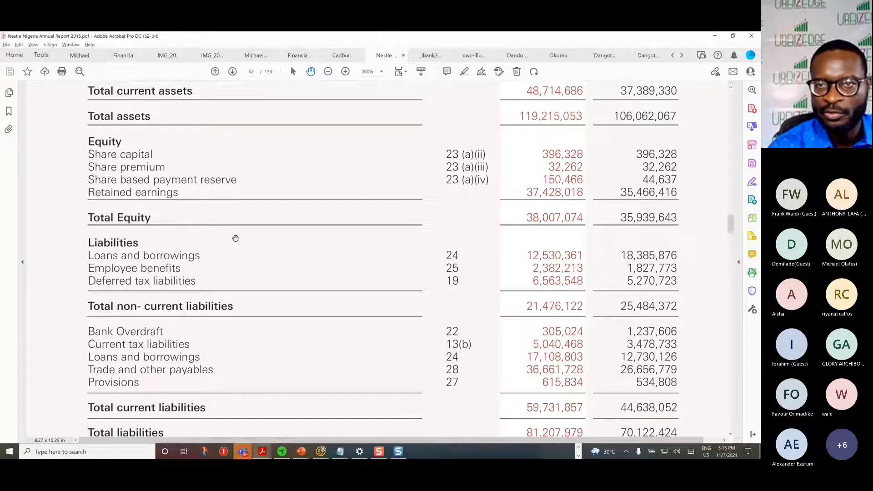
Step: Return to Azure Storage Explorer and open the urbizedge blob container in the urbizedge (Classic) storage account
{"action": "key", "text": "alt+Tab"}
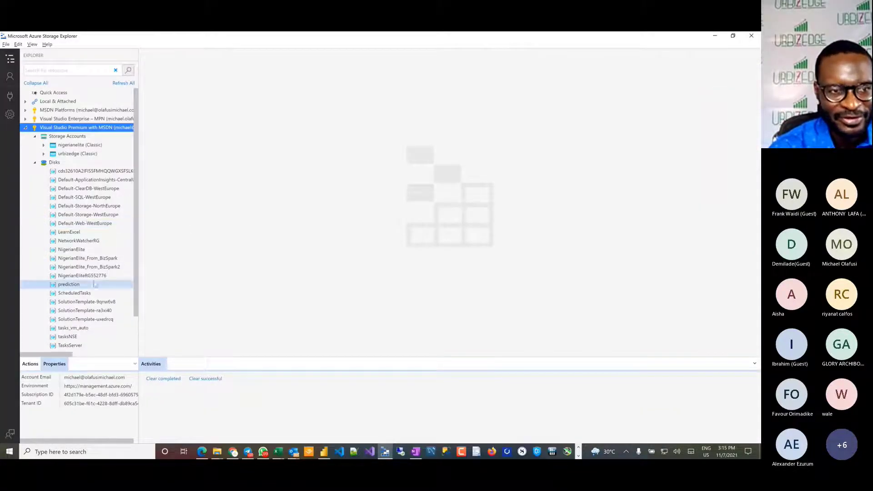
{"action": "scroll", "coordinate": [68, 285], "scroll_direction": "down", "scroll_amount": 1}
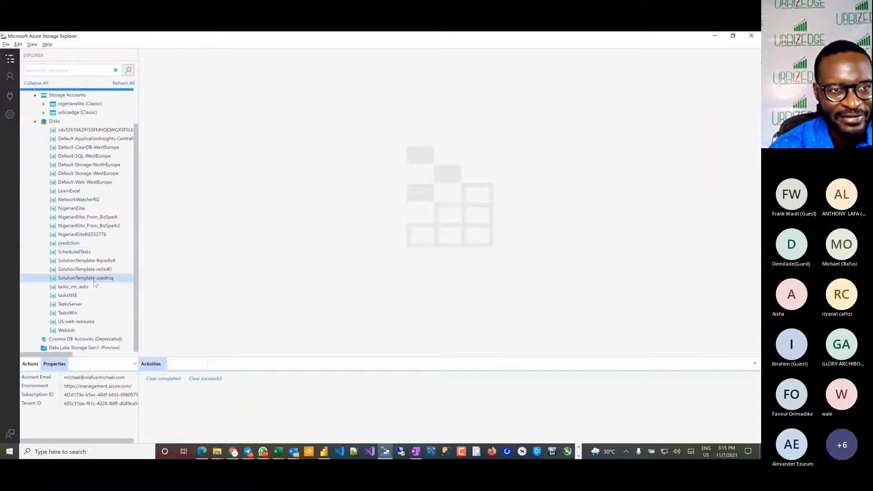
{"action": "left_click", "coordinate": [43, 112]}
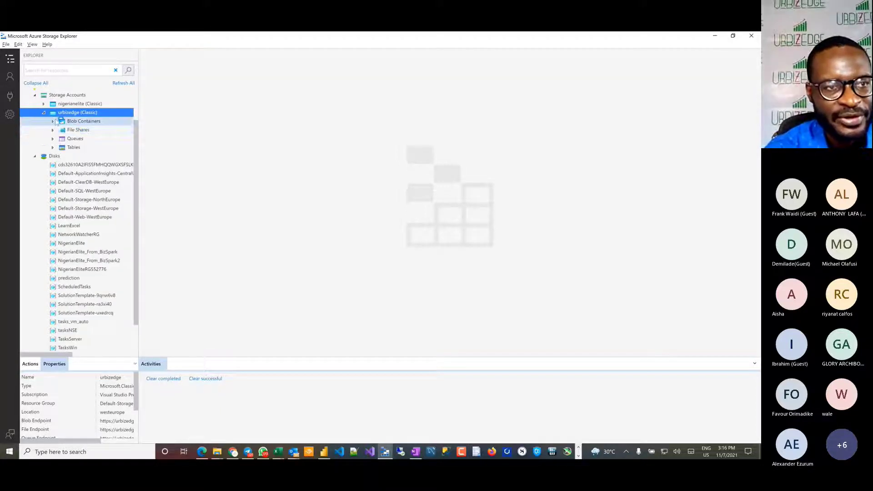
{"action": "left_click", "coordinate": [54, 121]}
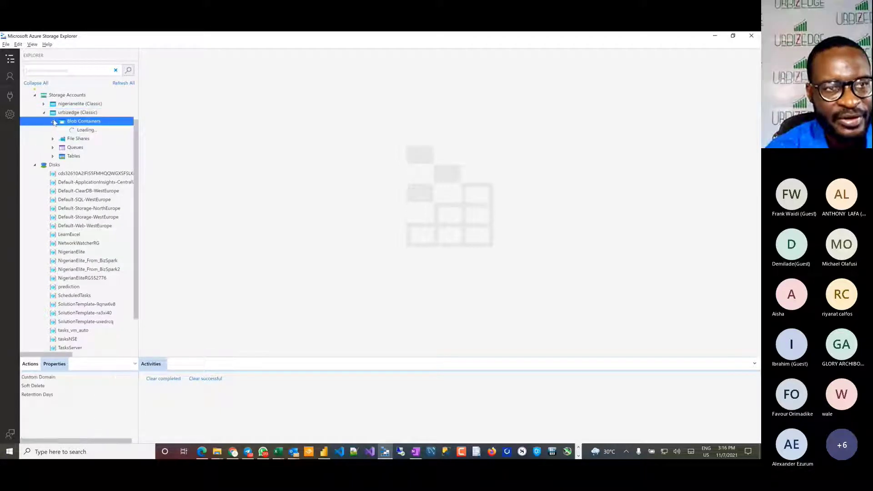
{"action": "left_click", "coordinate": [96, 131]}
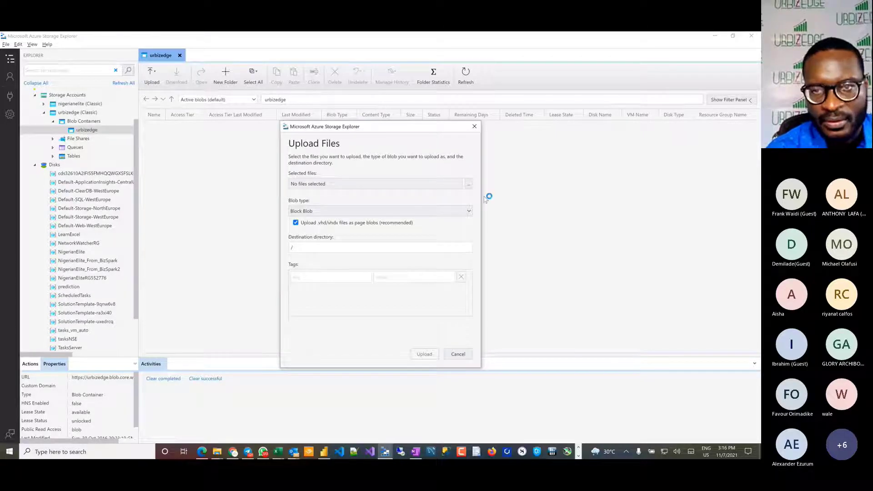
Step: Upload Fin Model Office Hour 64.xlsx from Documents to the urbizedge container as a Block Blob in the root directory
{"action": "left_click", "coordinate": [469, 185]}
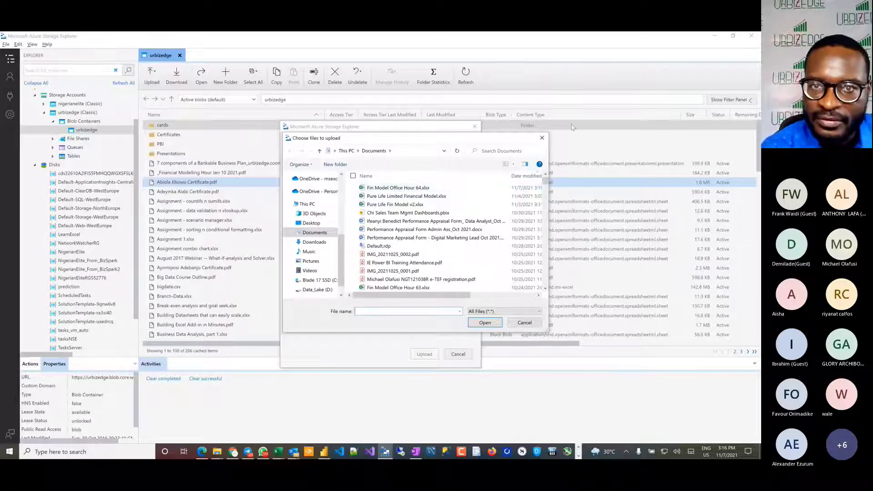
{"action": "double_click", "coordinate": [392, 189]}
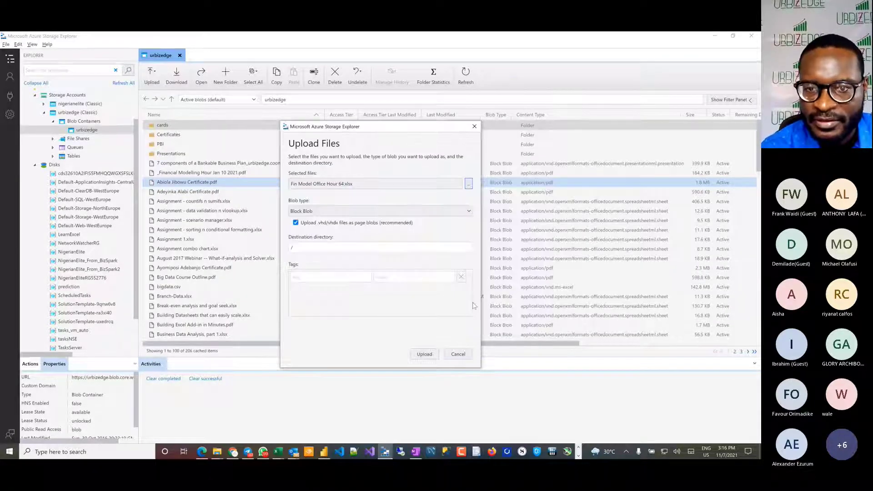
{"action": "left_click", "coordinate": [430, 354]}
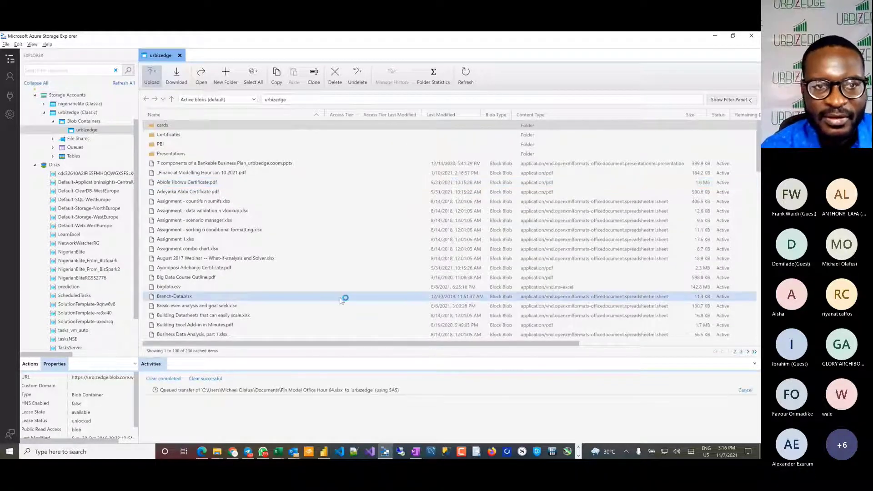
Step: Sort the container's files by last modified date, newest first, and copy the URL of Fin Model Office Hour 64.xlsx
{"action": "left_click", "coordinate": [283, 232]}
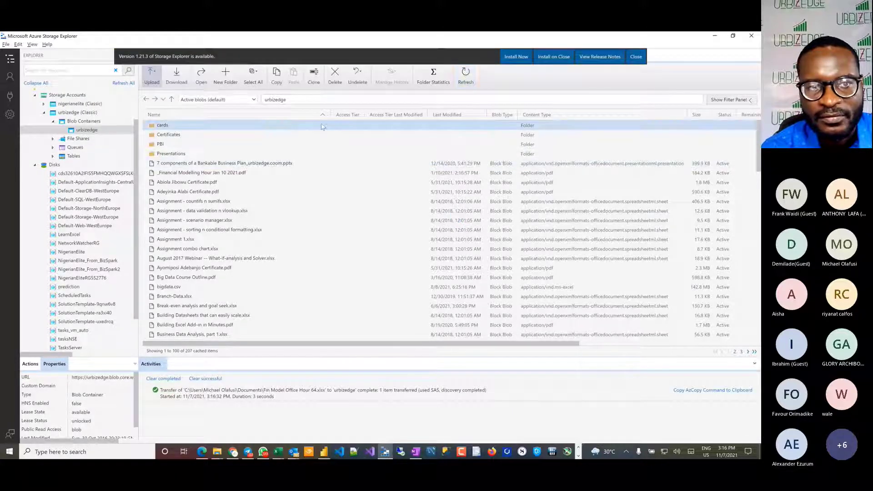
{"action": "left_click", "coordinate": [446, 114]}
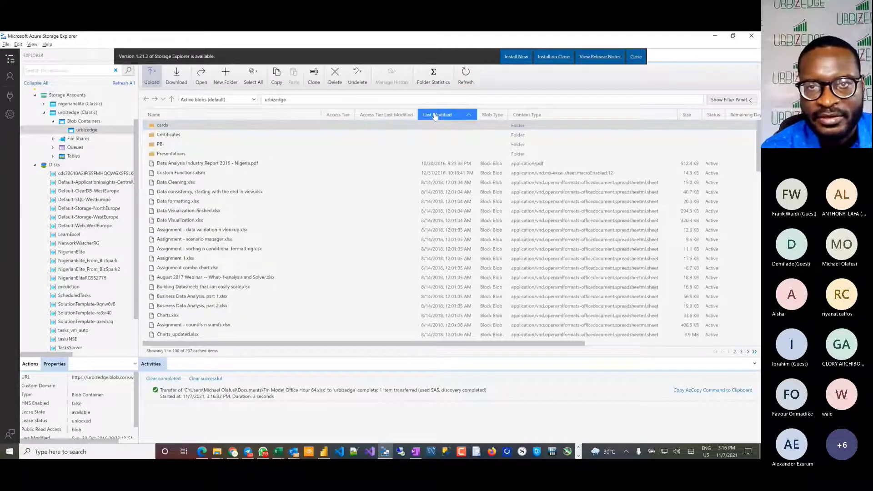
{"action": "left_click", "coordinate": [435, 115]}
{"action": "right_click", "coordinate": [207, 164]}
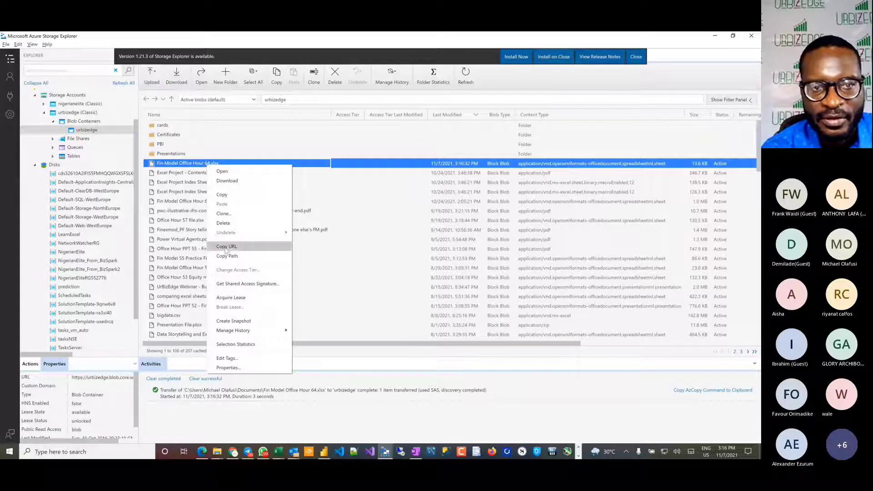
{"action": "left_click", "coordinate": [257, 248]}
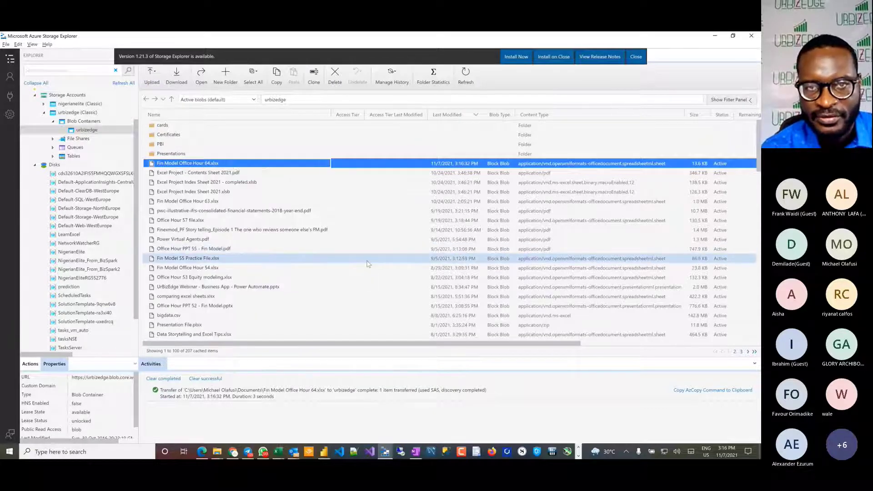
{"action": "key", "text": "alt+Tab"}
{"action": "key", "text": "Down"}
{"action": "key", "text": "Right"}
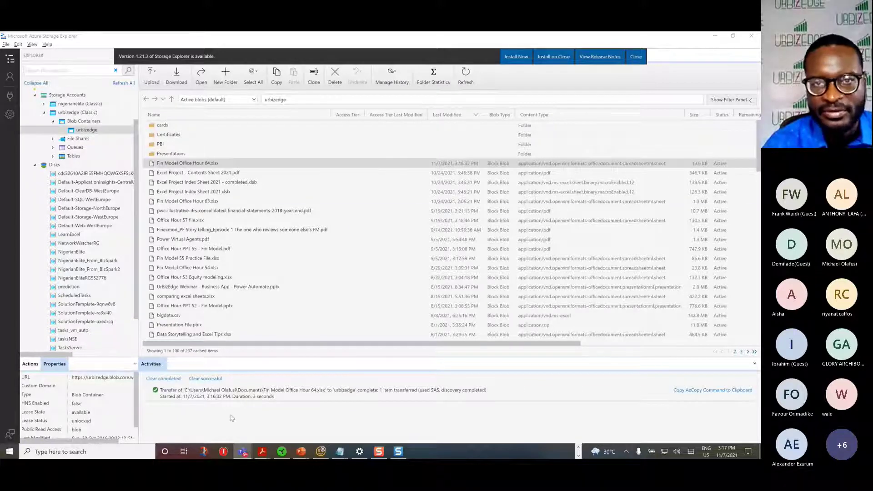
{"action": "key", "text": "alt+Tab"}
{"action": "key", "text": "alt+Tab"}
{"action": "key", "text": "alt+Tab"}
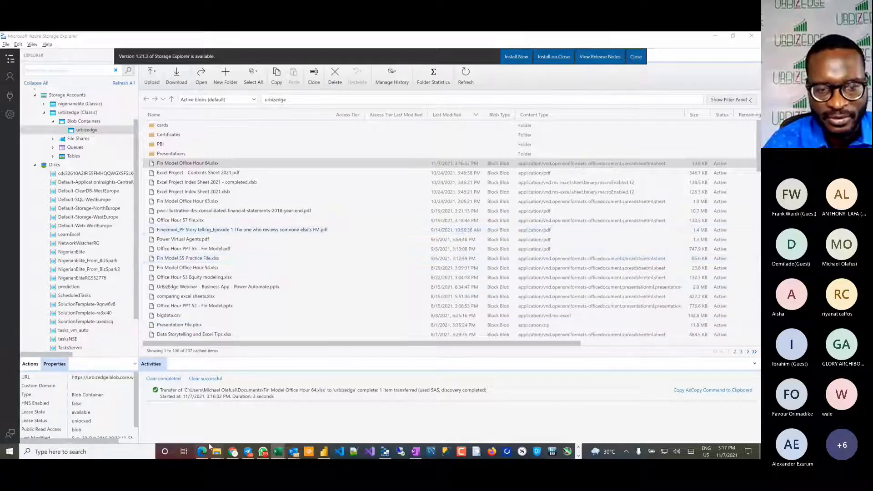
Step: Open Fin Model Office Hour 64.xlsx from Documents in Excel and place it side by side with the Nestle Nigeria Annual Report 2015
{"action": "mouse_move", "coordinate": [217, 453]}
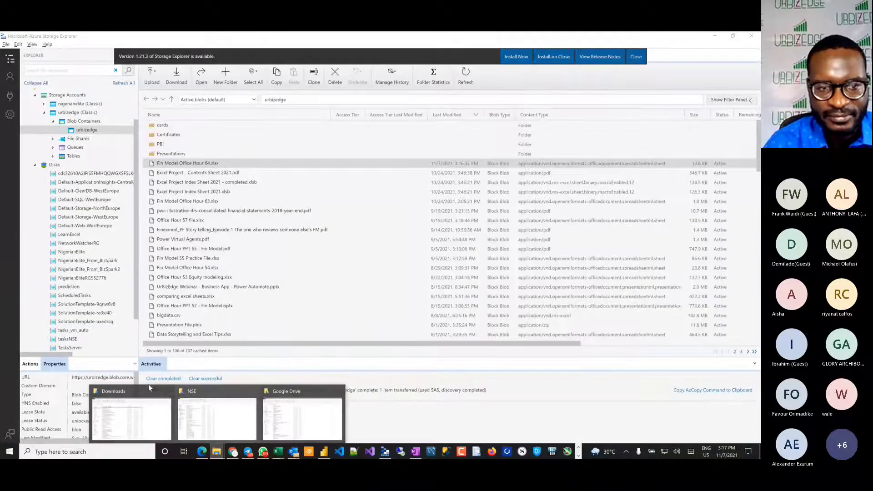
{"action": "left_click", "coordinate": [149, 386]}
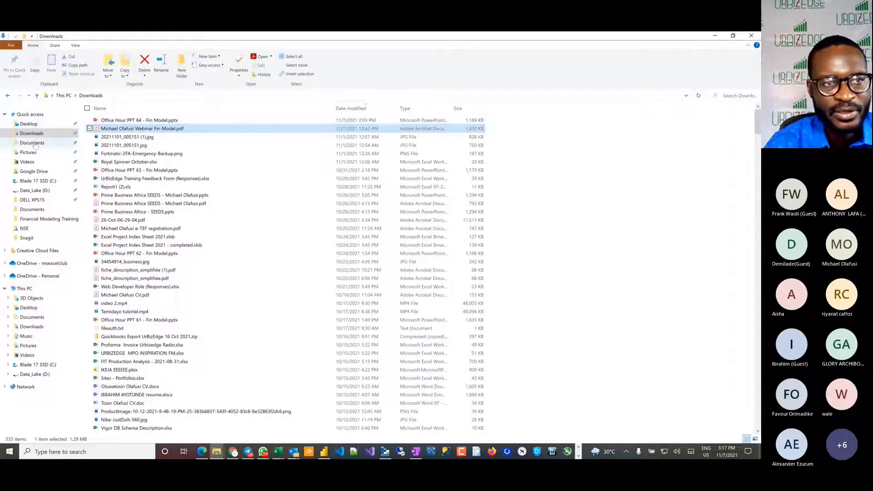
{"action": "double_click", "coordinate": [151, 122]}
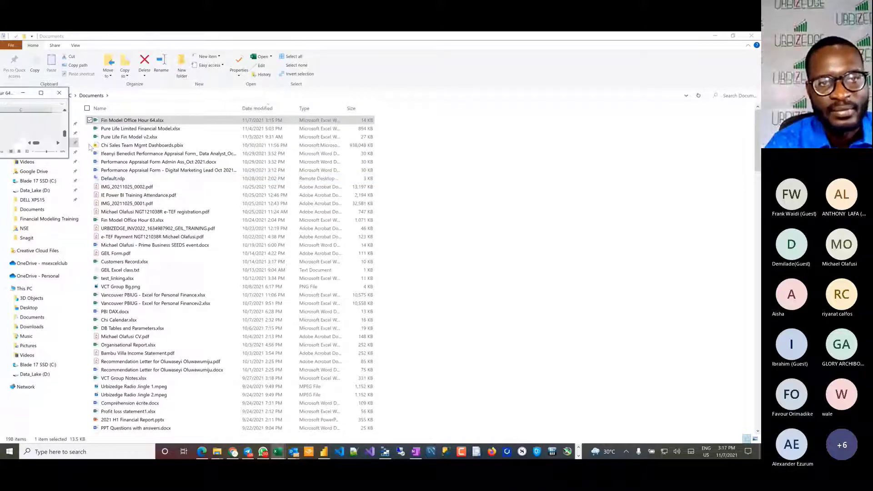
{"action": "left_click", "coordinate": [512, 138]}
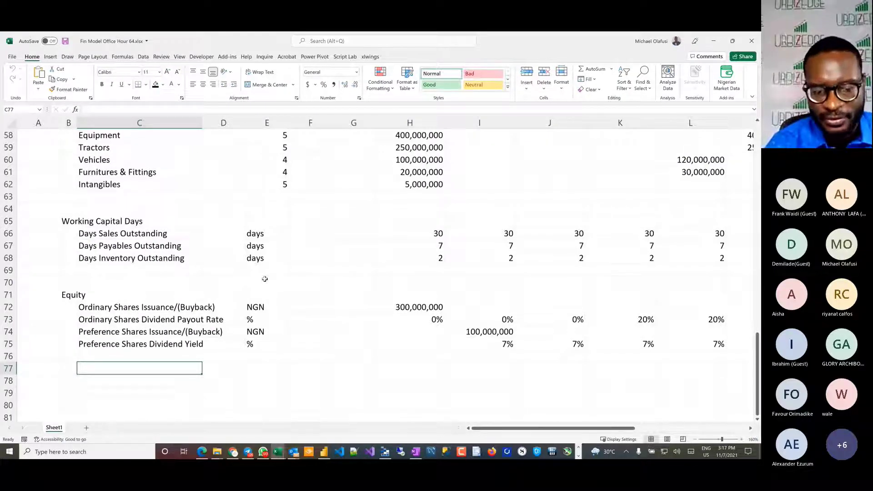
{"action": "key", "text": "super+Left"}
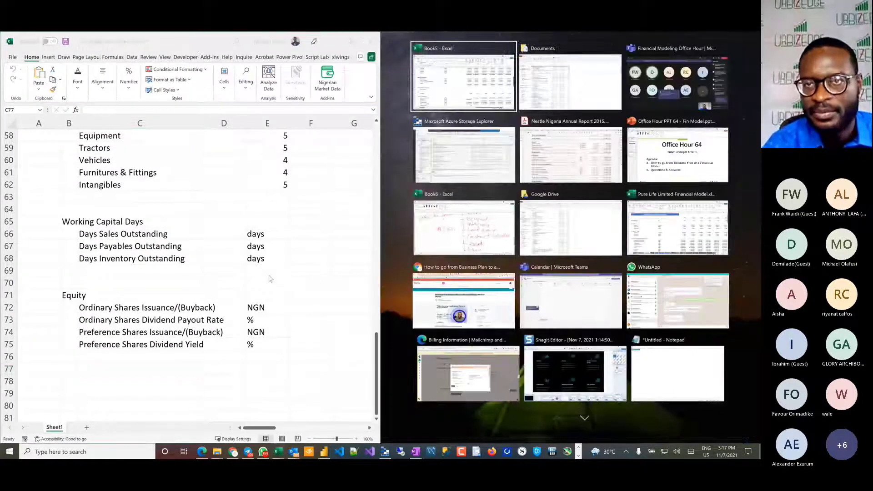
{"action": "left_click", "coordinate": [539, 148]}
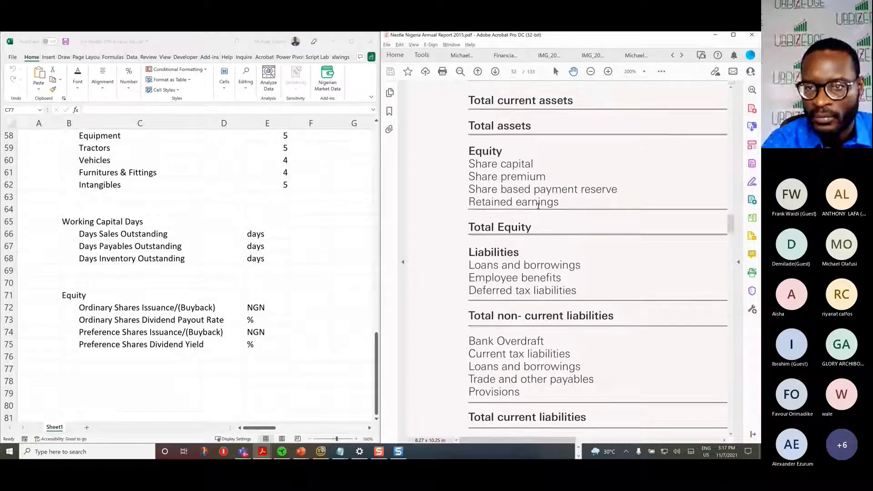
Step: Compare the Loan: BOI section in rows 40 to 47 with the Liabilities lines in the Nestle annual report
{"action": "scroll", "coordinate": [538, 202], "scroll_direction": "down", "scroll_amount": 3}
{"action": "scroll", "coordinate": [539, 206], "scroll_direction": "down", "scroll_amount": 3}
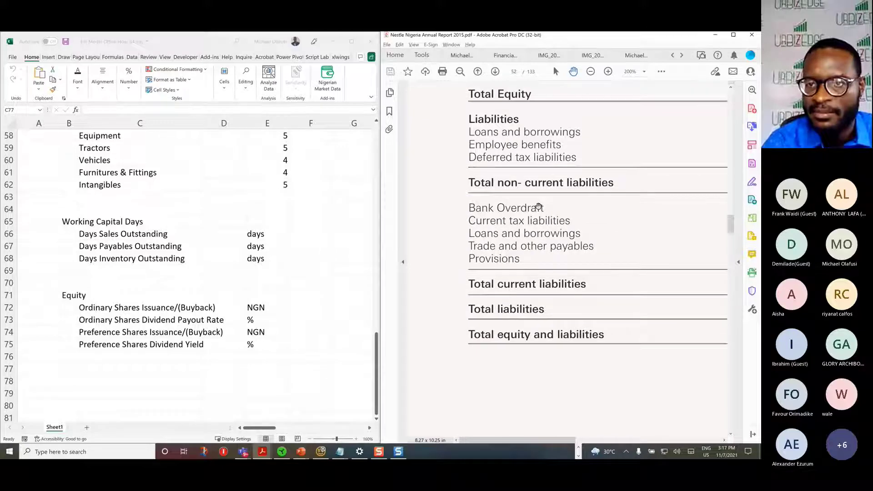
{"action": "scroll", "coordinate": [535, 219], "scroll_direction": "up", "scroll_amount": 2}
{"action": "scroll", "coordinate": [535, 219], "scroll_direction": "up", "scroll_amount": 1}
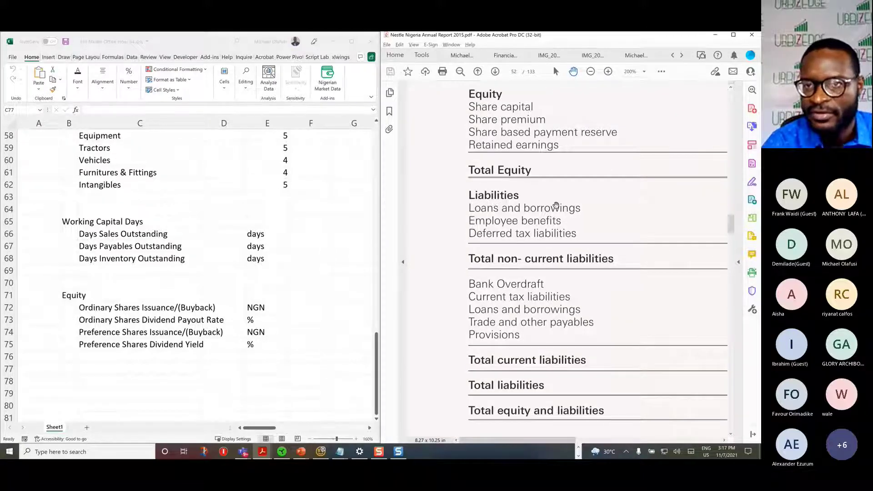
{"action": "left_click", "coordinate": [150, 260]}
{"action": "scroll", "coordinate": [147, 258], "scroll_direction": "up", "scroll_amount": 7}
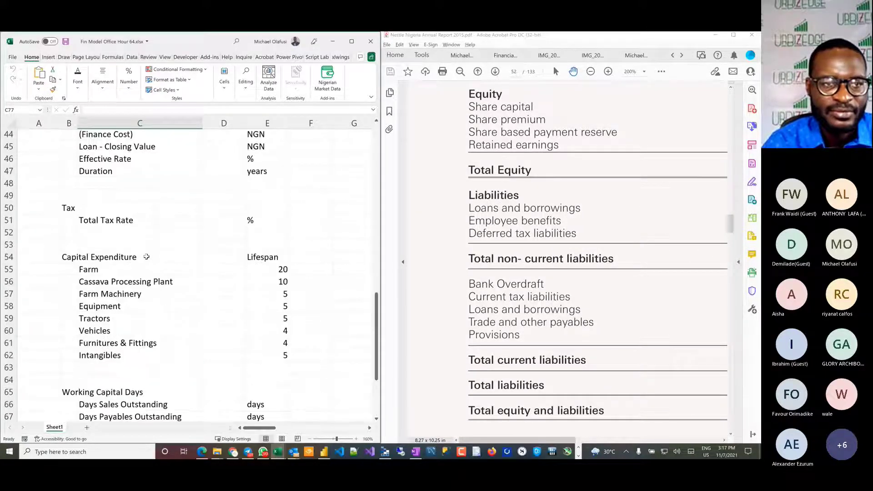
{"action": "left_click_drag", "start_coordinate": [11, 160], "coordinate": [13, 243]}
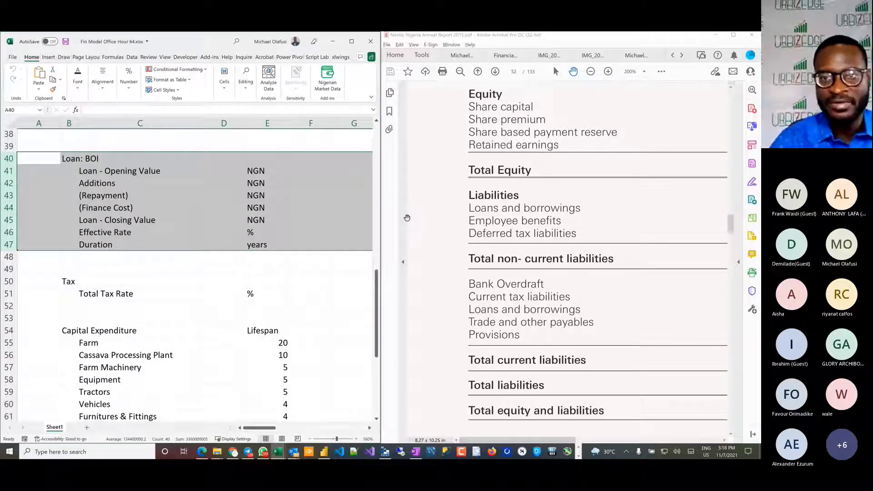
{"action": "scroll", "coordinate": [511, 232], "scroll_direction": "down", "scroll_amount": 1}
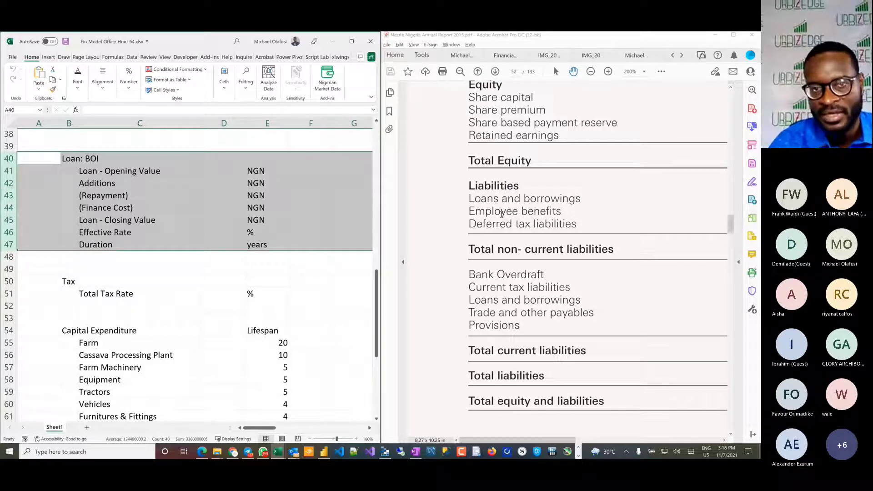
{"action": "scroll", "coordinate": [502, 215], "scroll_direction": "down", "scroll_amount": 3}
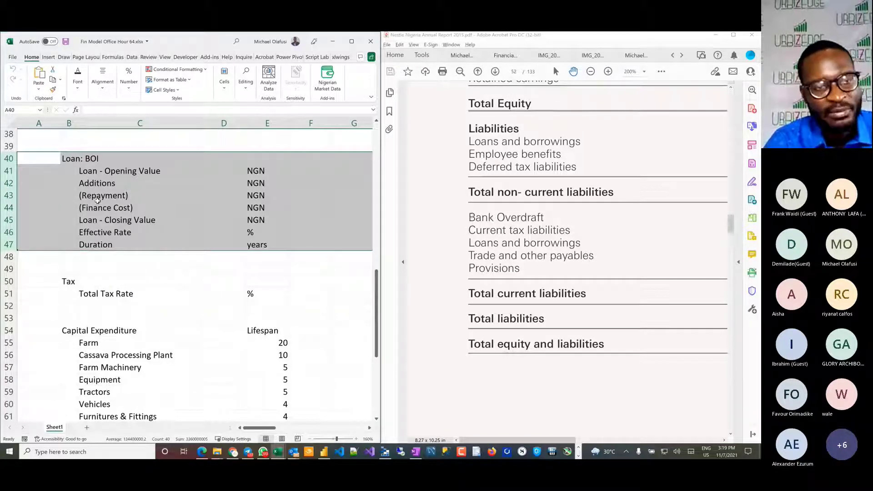
Step: Compare the Tax section in rows 50 and 51 with the report's current tax liabilities, and review the loan rows again
{"action": "left_click", "coordinate": [69, 183]}
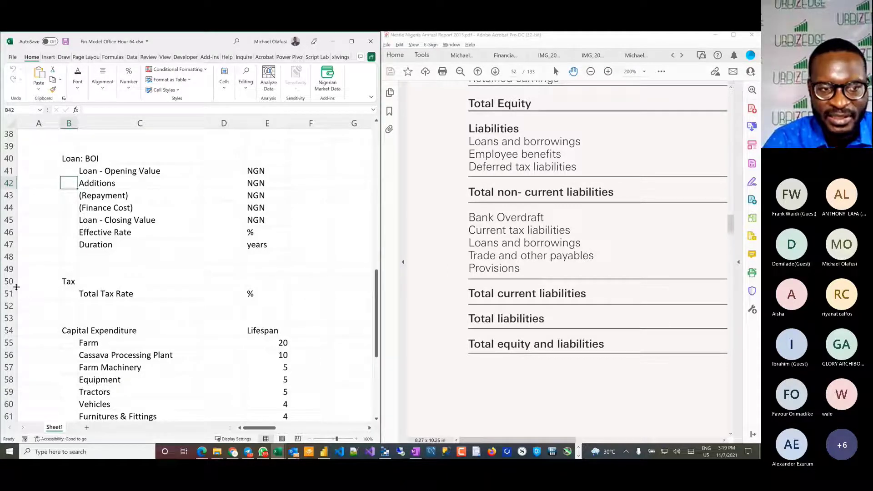
{"action": "left_click_drag", "start_coordinate": [10, 282], "coordinate": [12, 294]}
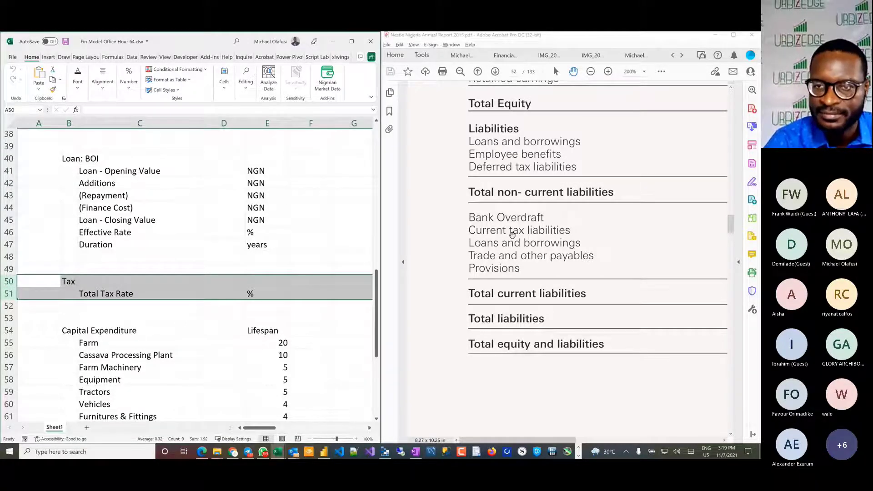
{"action": "left_click_drag", "start_coordinate": [93, 186], "coordinate": [94, 196]}
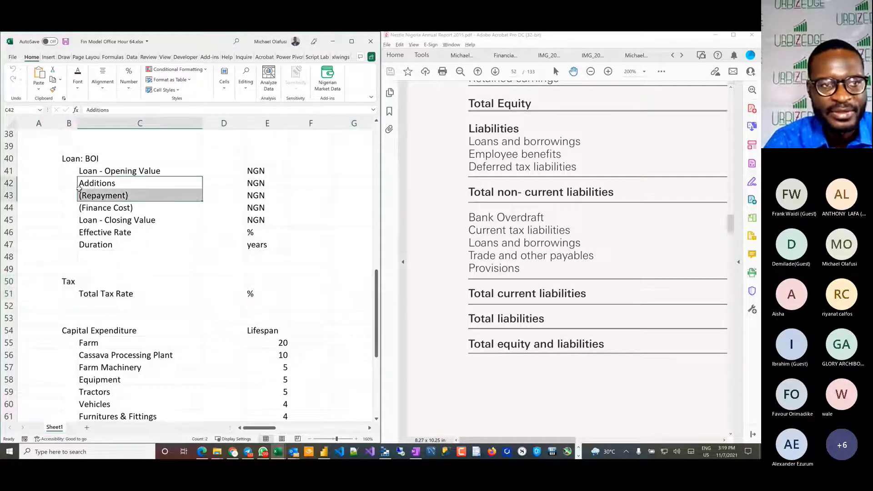
{"action": "left_click_drag", "start_coordinate": [8, 159], "coordinate": [26, 242]}
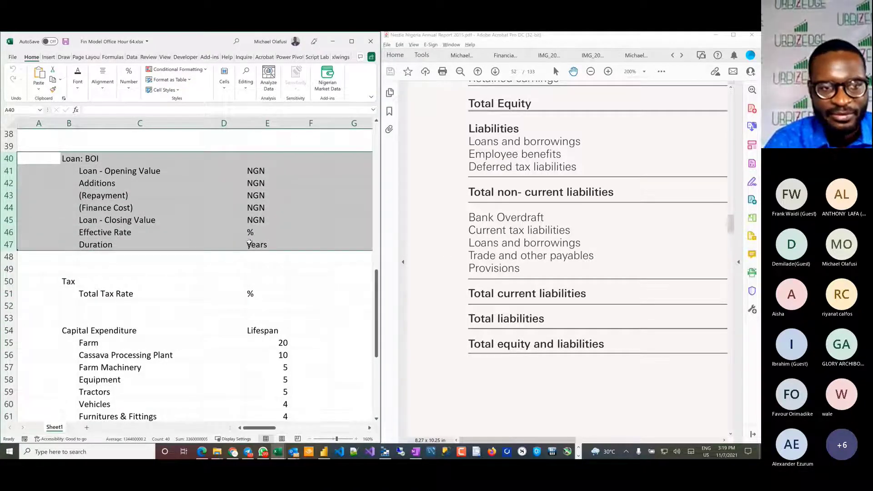
Step: Review the remaining assumption sections and match the Days Payables Outstanding row against the report's trade and other payables
{"action": "left_click", "coordinate": [134, 277]}
{"action": "scroll", "coordinate": [134, 277], "scroll_direction": "down", "scroll_amount": 9}
{"action": "scroll", "coordinate": [134, 277], "scroll_direction": "up", "scroll_amount": 15}
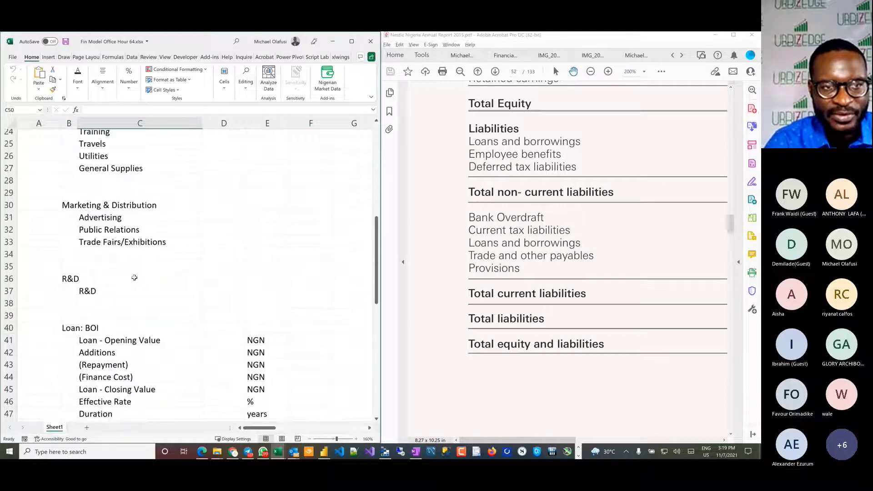
{"action": "scroll", "coordinate": [135, 278], "scroll_direction": "down", "scroll_amount": 8}
{"action": "scroll", "coordinate": [135, 278], "scroll_direction": "down", "scroll_amount": 10}
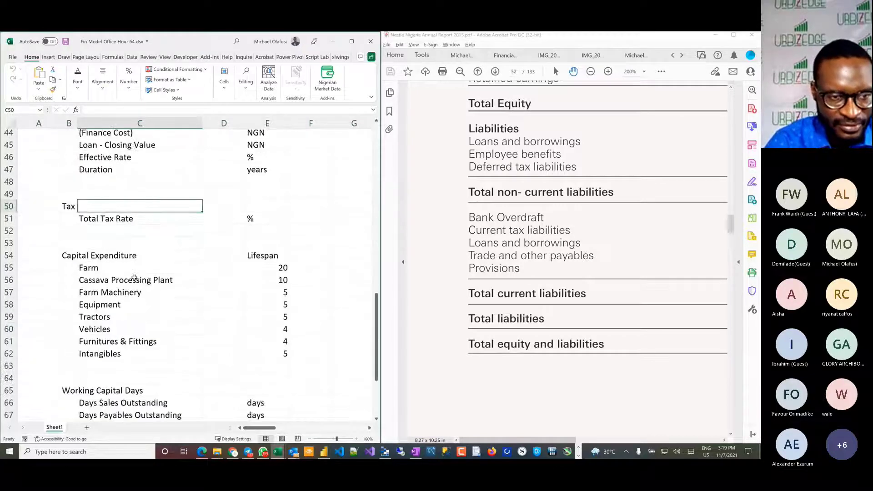
{"action": "scroll", "coordinate": [133, 278], "scroll_direction": "up", "scroll_amount": 3}
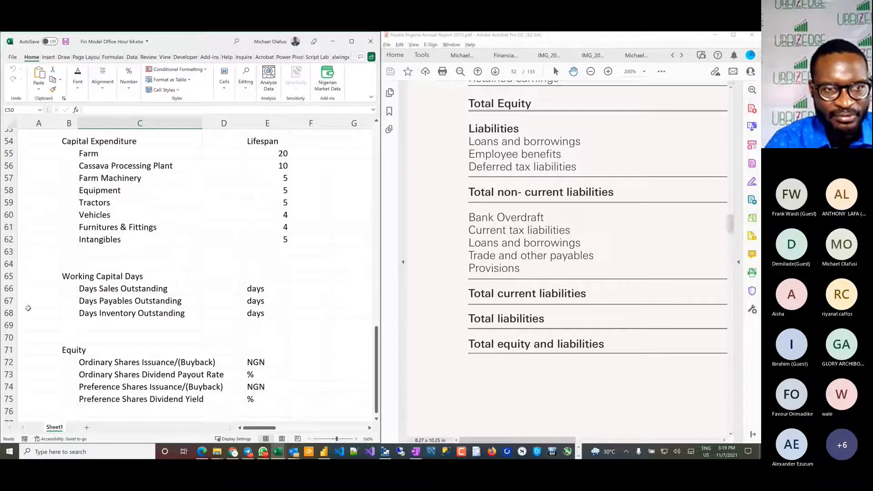
{"action": "left_click", "coordinate": [9, 301]}
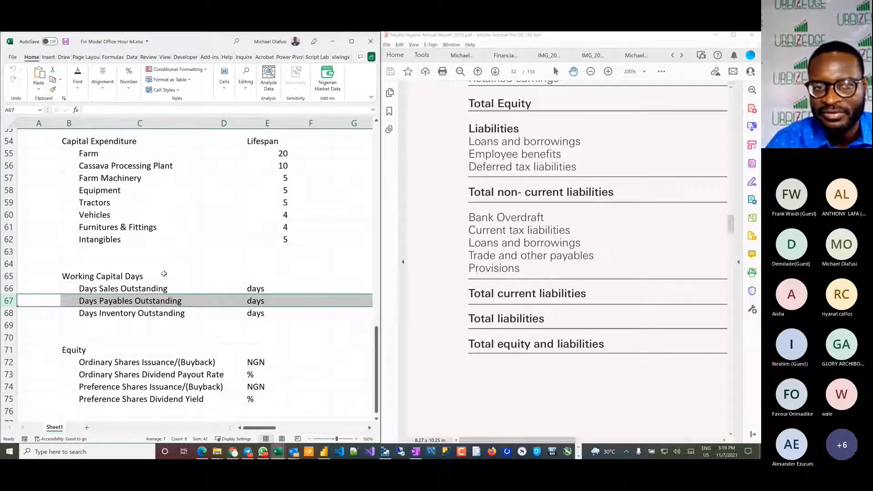
{"action": "left_click", "coordinate": [164, 275]}
{"action": "scroll", "coordinate": [164, 273], "scroll_direction": "up", "scroll_amount": 4}
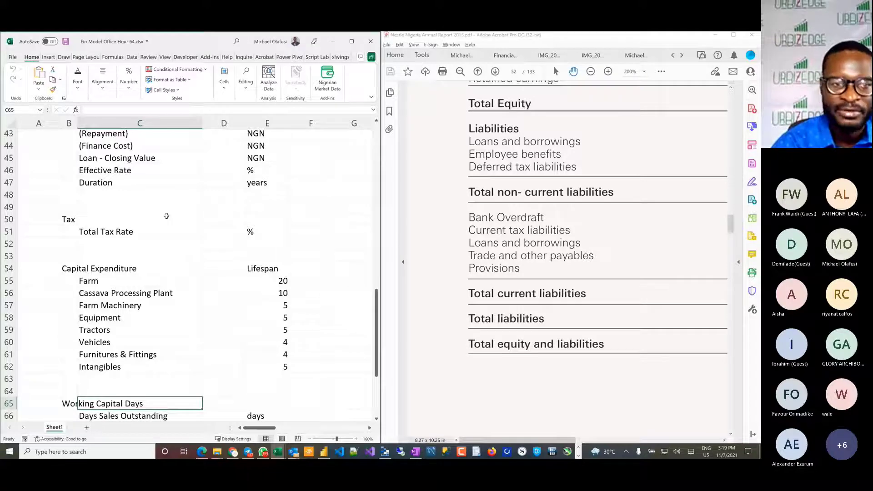
{"action": "left_click", "coordinate": [205, 296]}
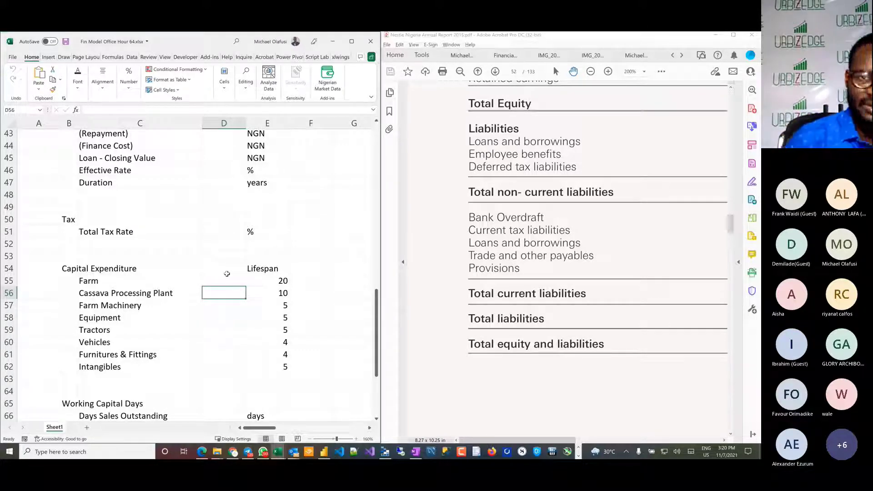
Step: Switch to the Office Hour PPT 64 - Fin Model.pptx presentation in PowerPoint and show slide 4 with the feedback link
{"action": "key", "text": "alt+Tab"}
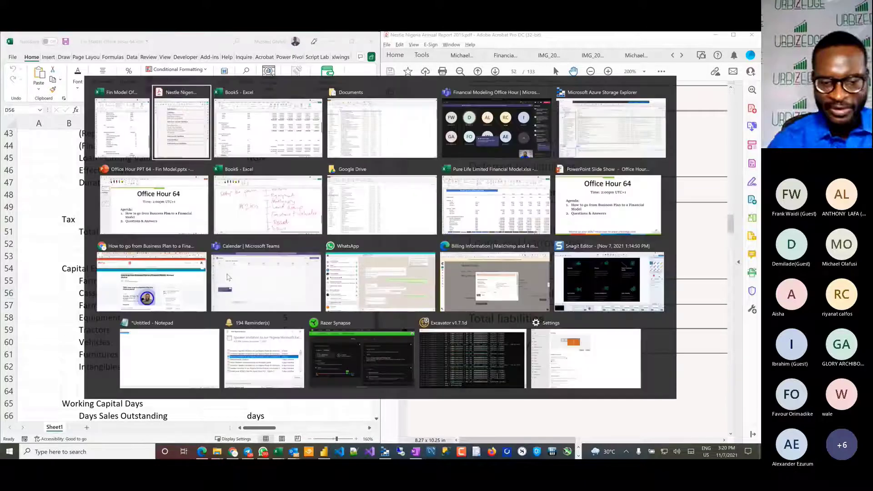
{"action": "key", "text": "alt+Tab"}
{"action": "key", "text": "alt+Tab"}
{"action": "key", "text": "alt+Tab"}
{"action": "key", "text": "alt+Tab"}
{"action": "key", "text": "alt+Tab"}
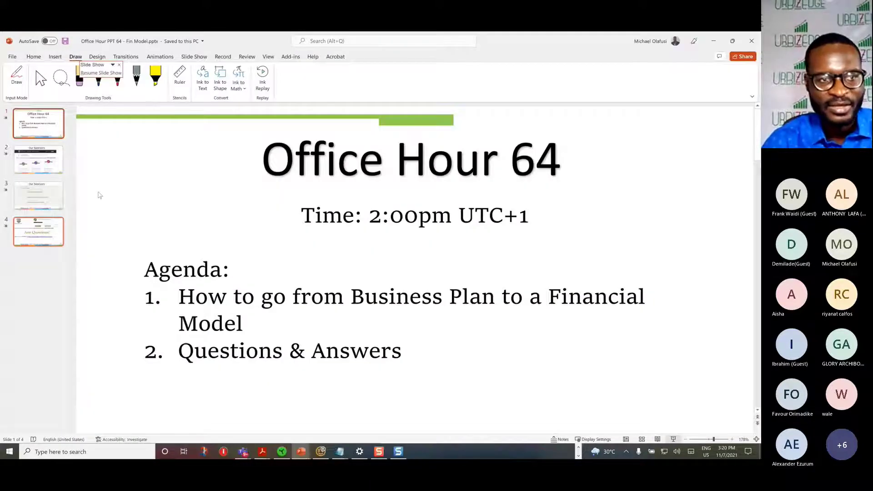
{"action": "left_click", "coordinate": [50, 195]}
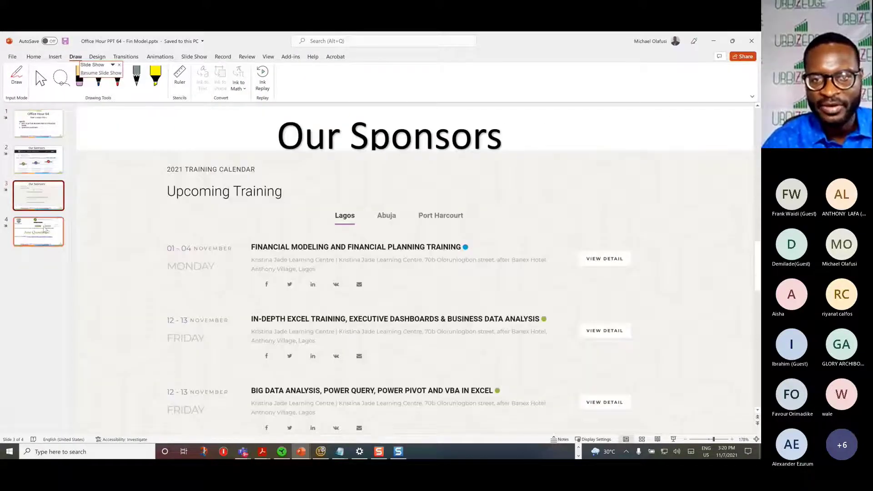
{"action": "left_click", "coordinate": [44, 229]}
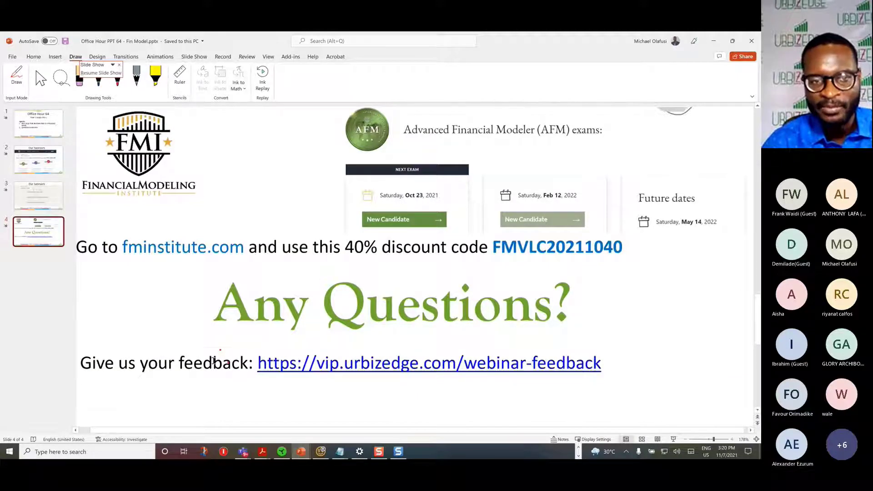
Step: Copy the "Give us your feedback" line with its link, paste it as plain text into Windows search, and select the pasted text
{"action": "left_click", "coordinate": [210, 363]}
{"action": "triple_click", "coordinate": [209, 362]}
{"action": "key", "text": "ctrl+c"}
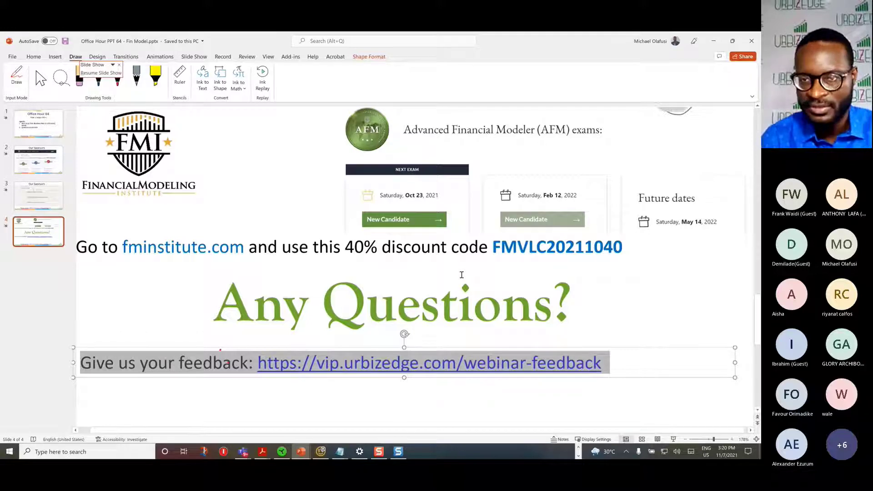
{"action": "key", "text": "Escape"}
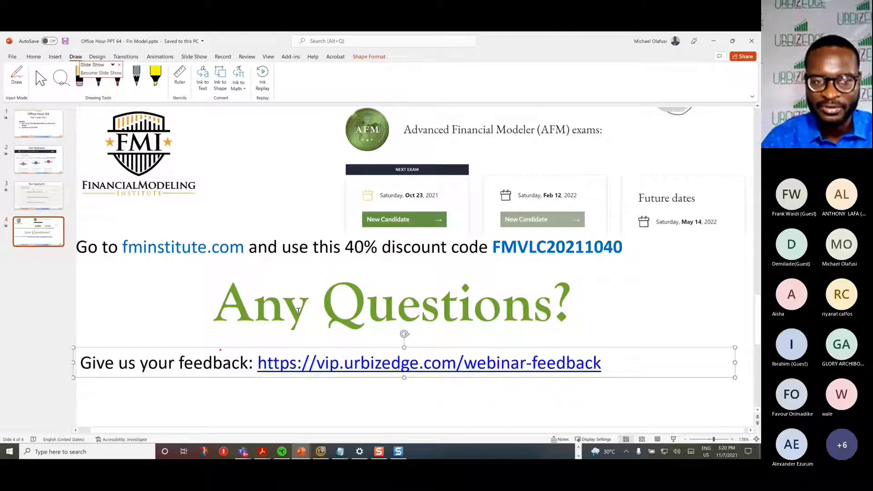
{"action": "left_click", "coordinate": [69, 453]}
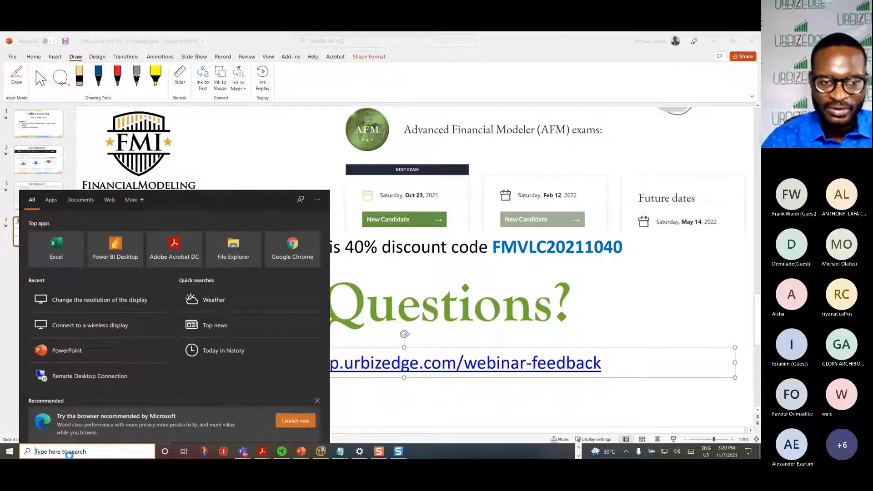
{"action": "key", "text": "ctrl+v"}
{"action": "key", "text": "ctrl+a"}
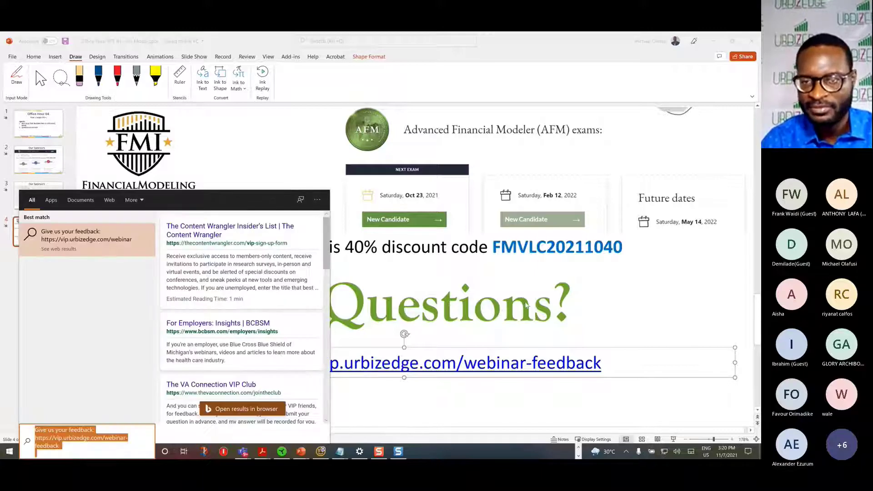
{"action": "left_click", "coordinate": [649, 296]}
Step: Switch to the Financial Modeling Office Hour meeting window in Microsoft Teams
{"action": "key", "text": "alt+Tab"}
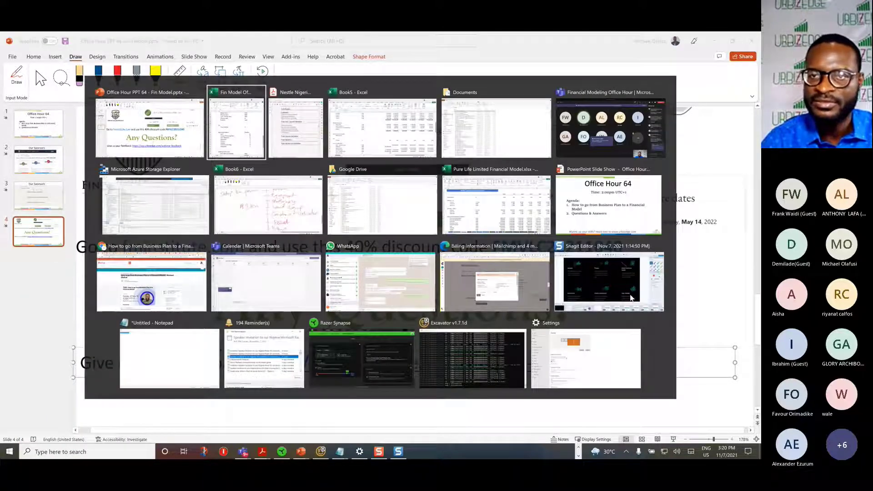
{"action": "key", "text": "alt+Tab"}
{"action": "key", "text": "alt+Tab"}
{"action": "key", "text": "alt+Tab"}
{"action": "key", "text": "alt+Tab"}
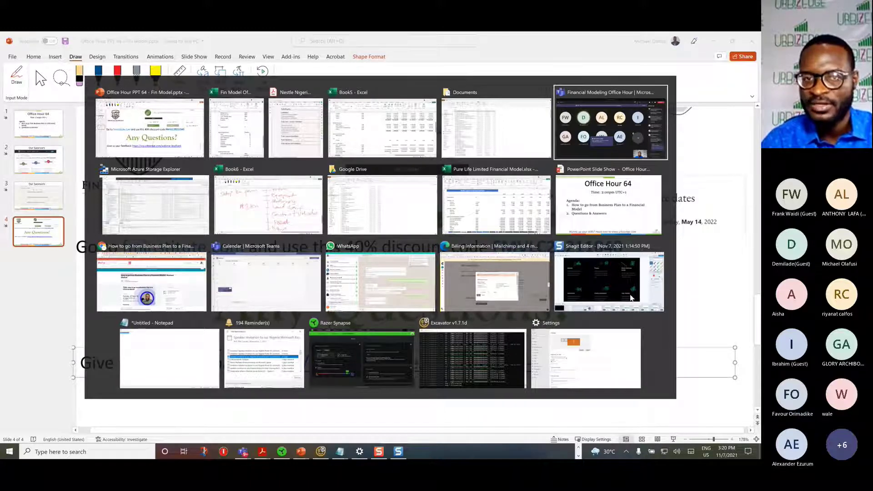
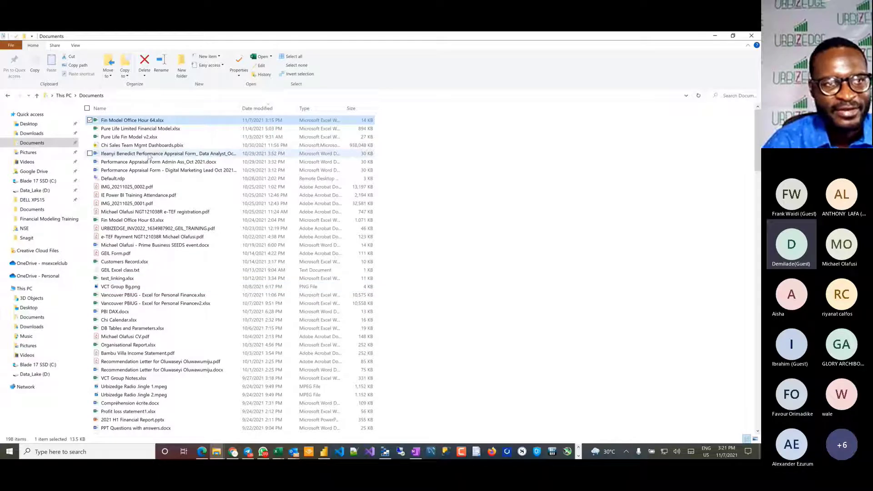
Step: Open the Software as a Service Company Financial Model Template workbook from the Financial Modeling Training folder on the Desktop
{"action": "left_click", "coordinate": [29, 124]}
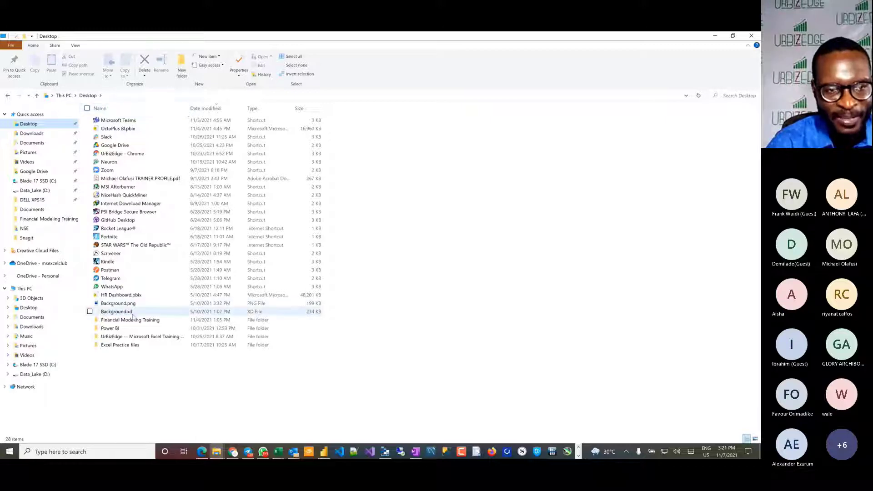
{"action": "double_click", "coordinate": [144, 322]}
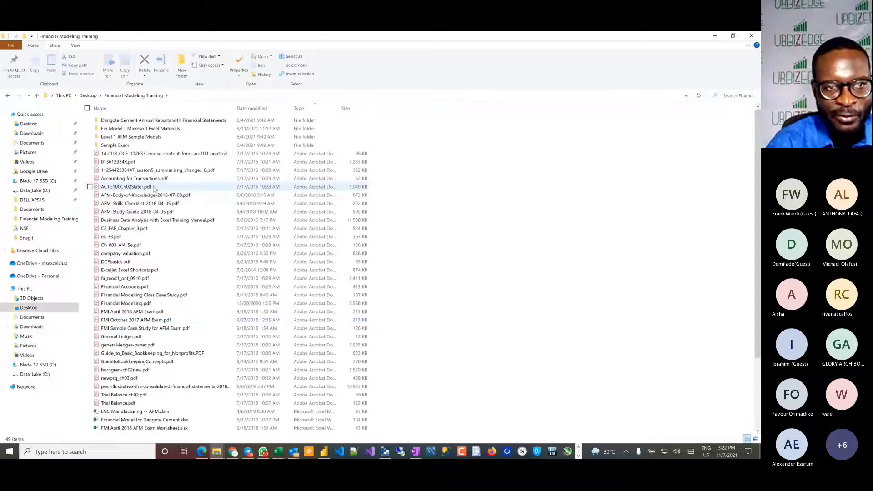
{"action": "scroll", "coordinate": [128, 345], "scroll_direction": "down", "scroll_amount": 4}
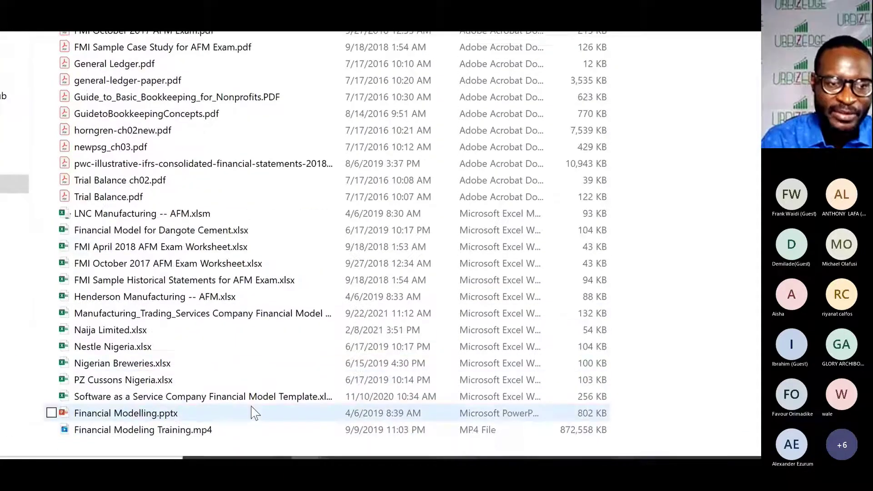
{"action": "double_click", "coordinate": [141, 396]}
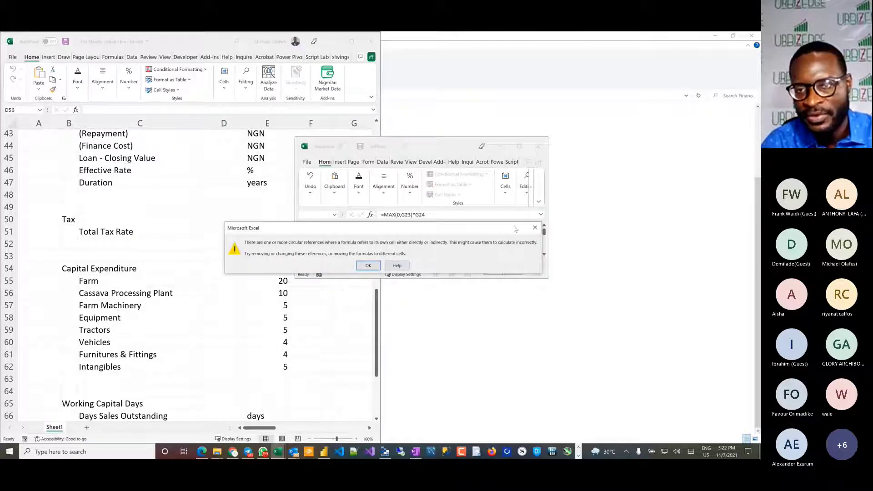
Step: Dismiss the circular reference warning and maximize the financial model workbook's window
{"action": "left_click", "coordinate": [534, 229]}
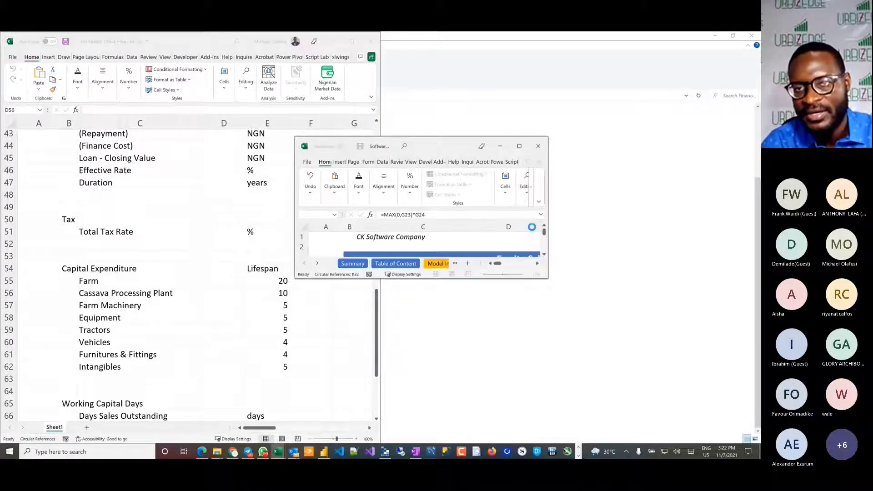
{"action": "left_click", "coordinate": [520, 146]}
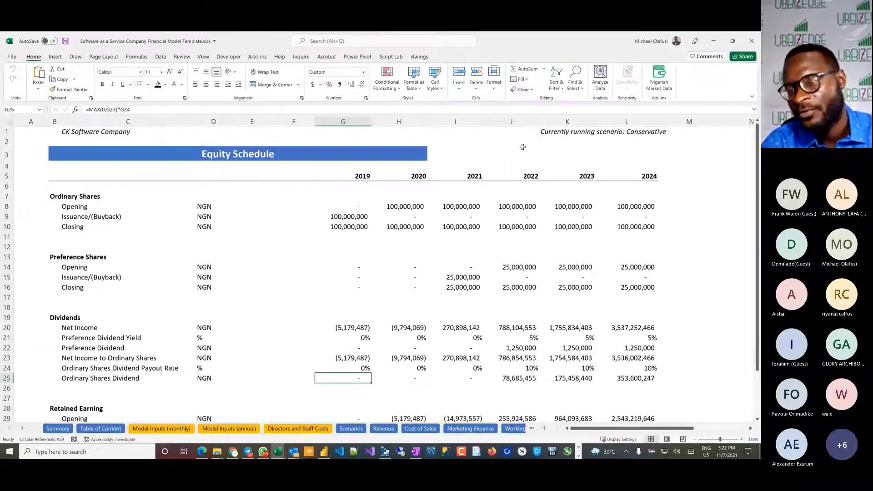
{"action": "left_click", "coordinate": [262, 267]}
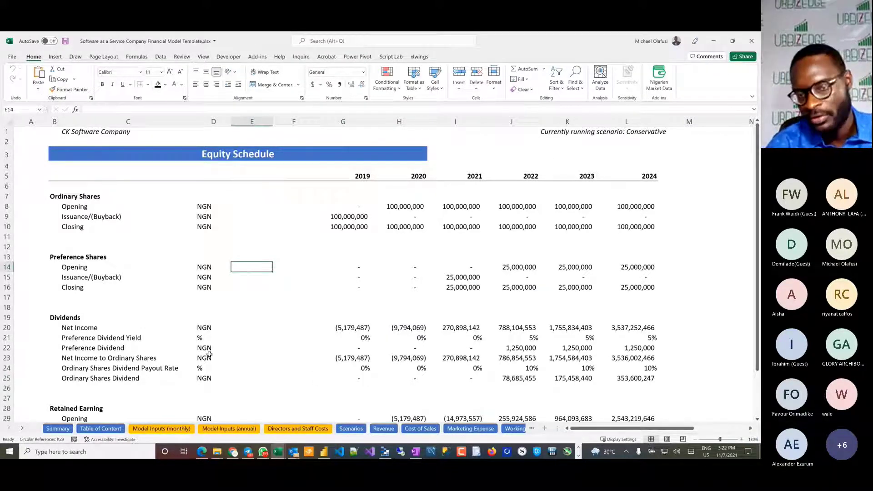
Step: Show the UNIT ECONOMICS section at the start of the Model Inputs (monthly) sheet
{"action": "left_click", "coordinate": [167, 429]}
{"action": "scroll", "coordinate": [342, 298], "scroll_direction": "up", "scroll_amount": 3}
{"action": "scroll", "coordinate": [341, 298], "scroll_direction": "left", "scroll_amount": 3}
{"action": "scroll", "coordinate": [341, 298], "scroll_direction": "up", "scroll_amount": 3}
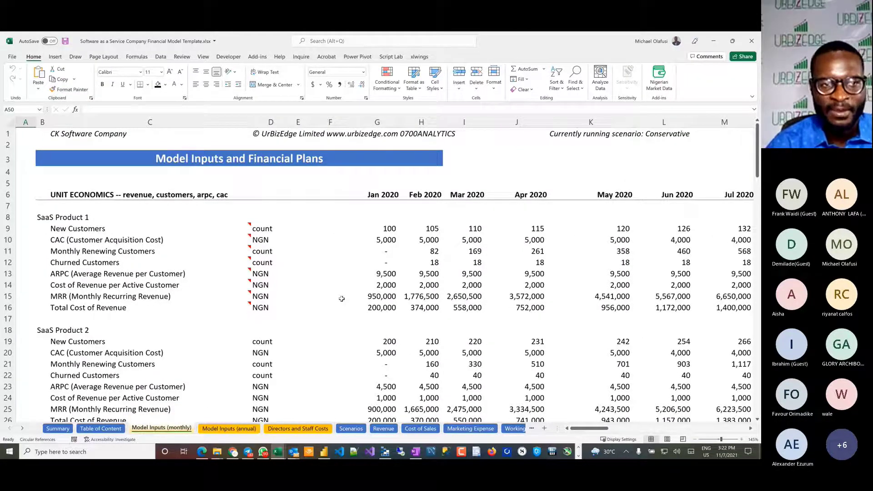
{"action": "mouse_move", "coordinate": [178, 257]}
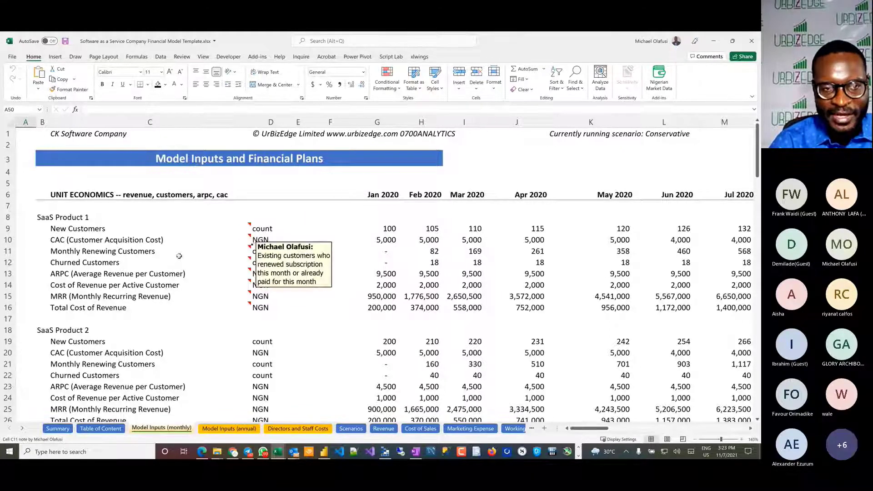
{"action": "scroll", "coordinate": [179, 256], "scroll_direction": "up", "scroll_amount": 2}
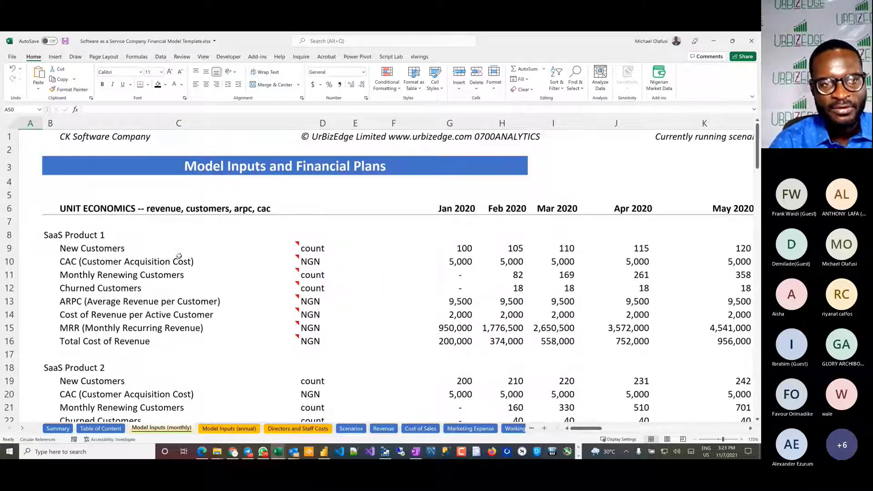
Step: Examine SaaS Product 1's input rows one by one, from New Customers in row 9 to ARPC in row 13
{"action": "mouse_move", "coordinate": [84, 251]}
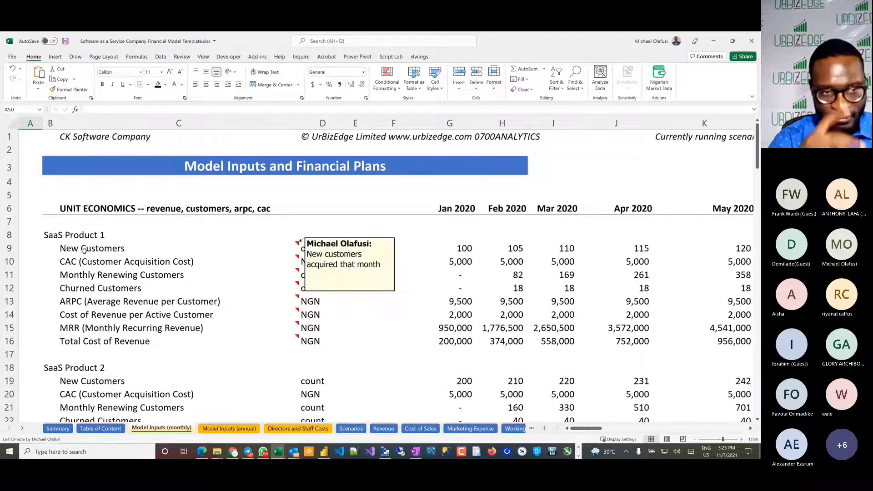
{"action": "left_click", "coordinate": [8, 248]}
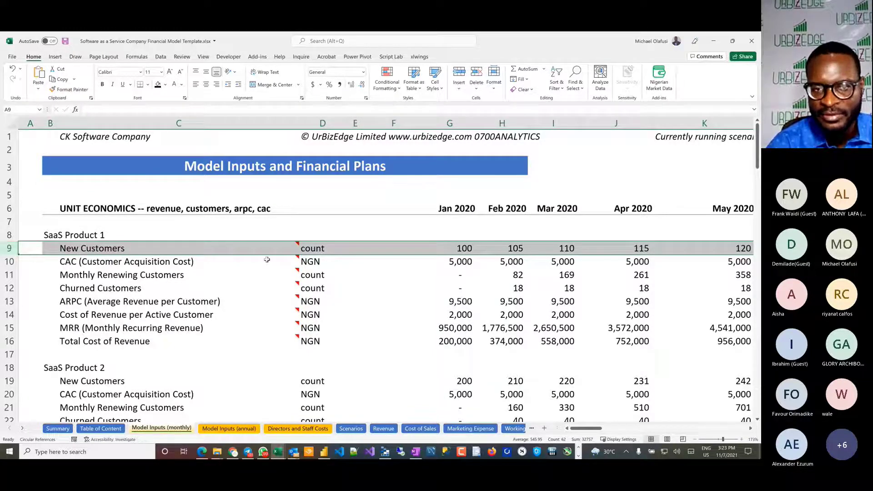
{"action": "left_click", "coordinate": [9, 262]}
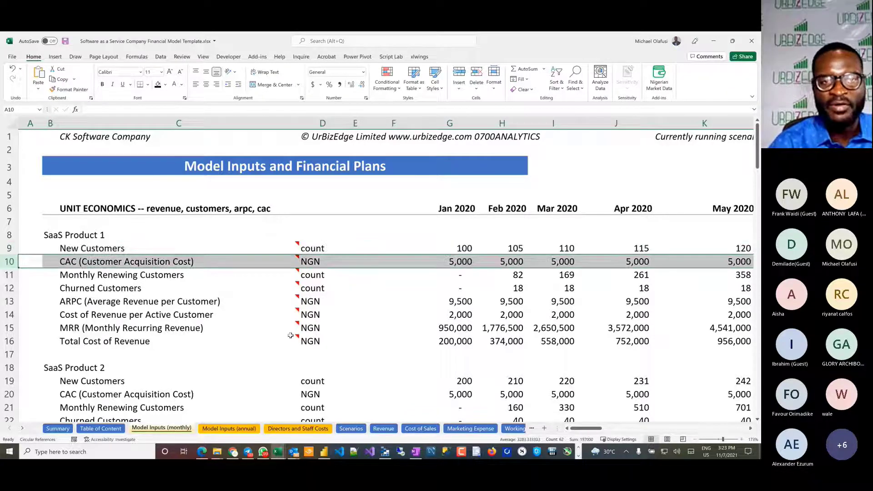
{"action": "mouse_move", "coordinate": [290, 335]}
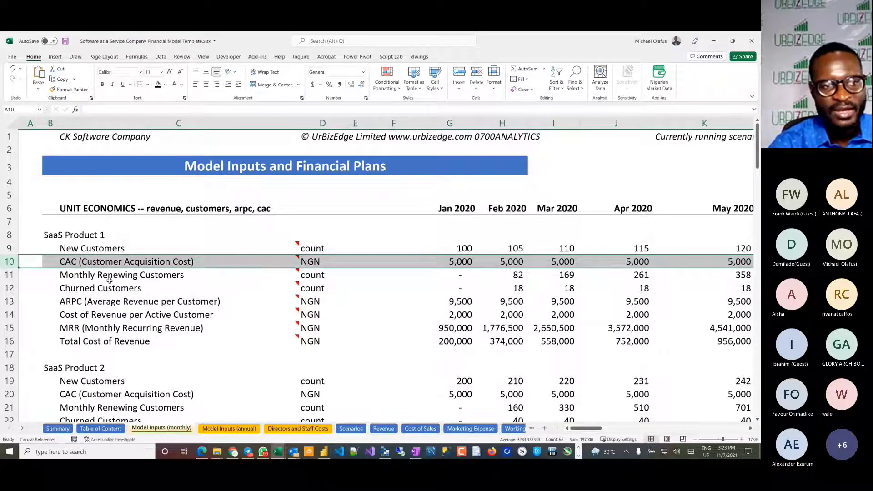
{"action": "left_click", "coordinate": [10, 274]}
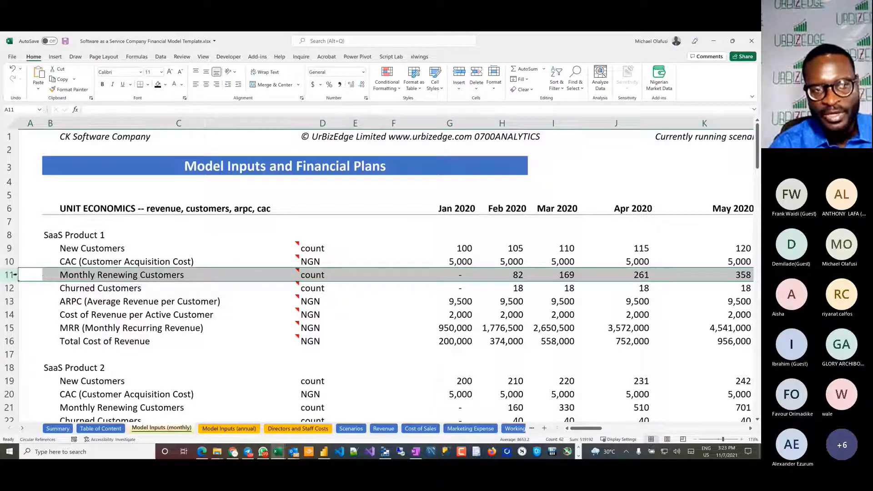
{"action": "mouse_move", "coordinate": [69, 275]}
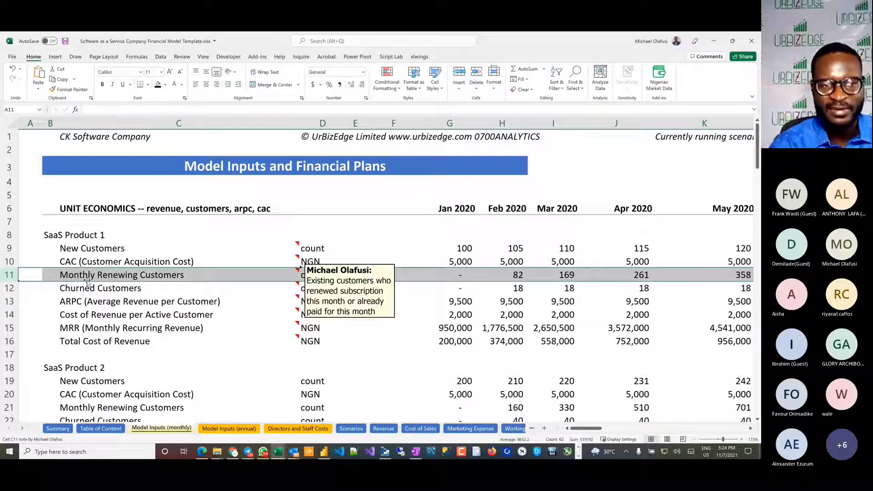
{"action": "left_click", "coordinate": [11, 288]}
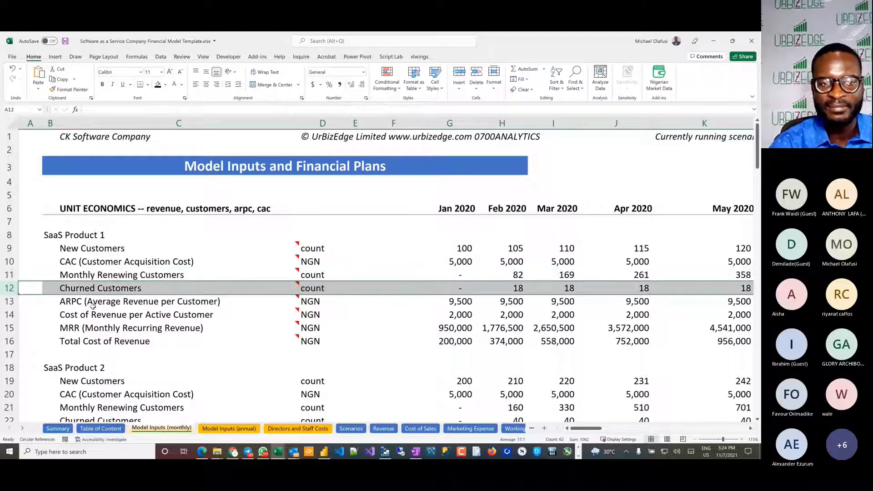
{"action": "left_click", "coordinate": [11, 301]}
{"action": "mouse_move", "coordinate": [221, 345]}
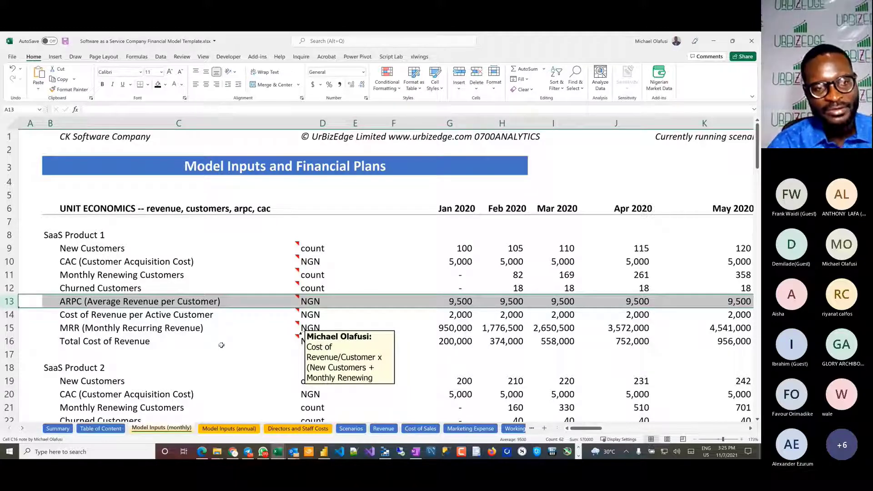
Step: Review SaaS Product 1's renewing and churned customers, ARPC, cost of revenue and MRR rows with their notes
{"action": "left_click", "coordinate": [9, 275]}
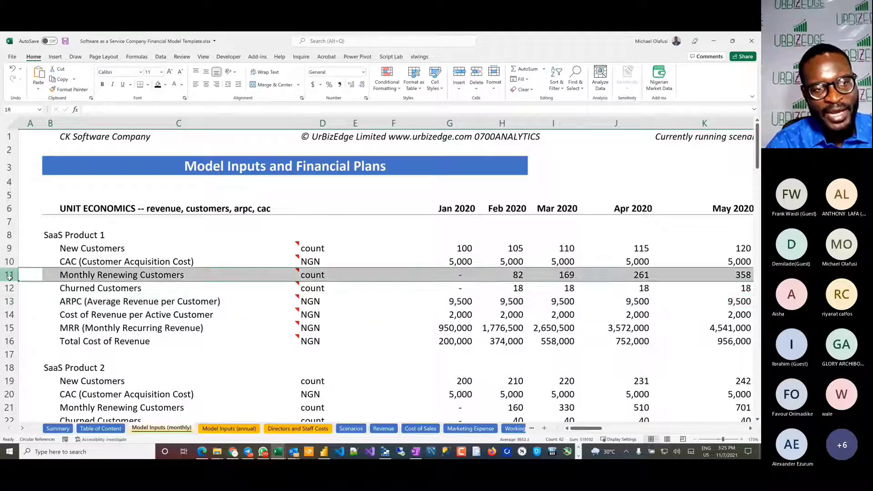
{"action": "left_click_drag", "start_coordinate": [10, 275], "coordinate": [9, 289]}
{"action": "mouse_move", "coordinate": [78, 290]}
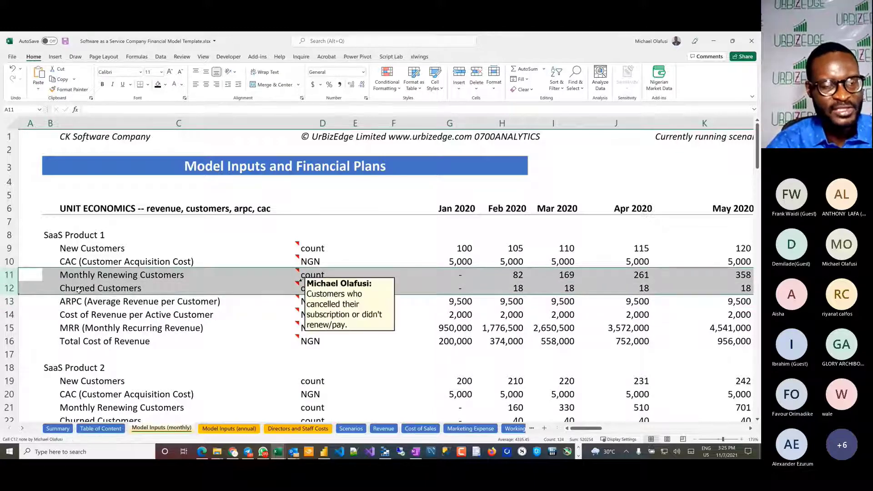
{"action": "left_click", "coordinate": [6, 301]}
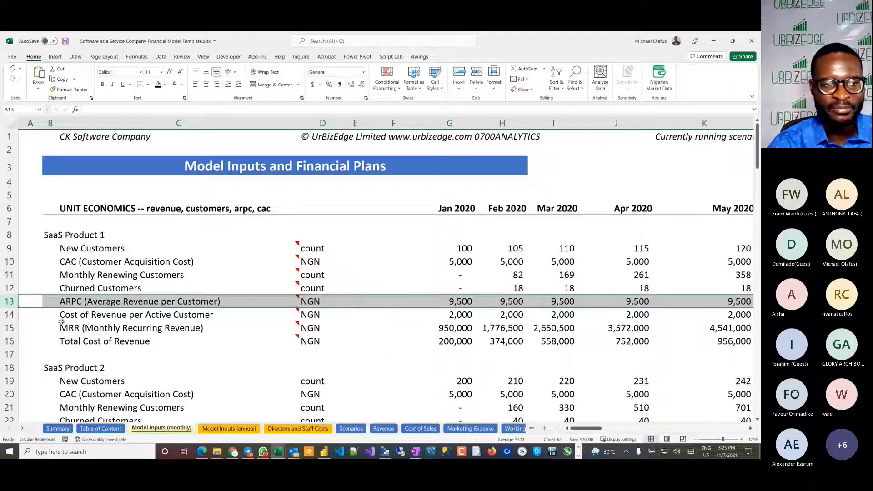
{"action": "left_click", "coordinate": [11, 316]}
{"action": "left_click", "coordinate": [12, 325]}
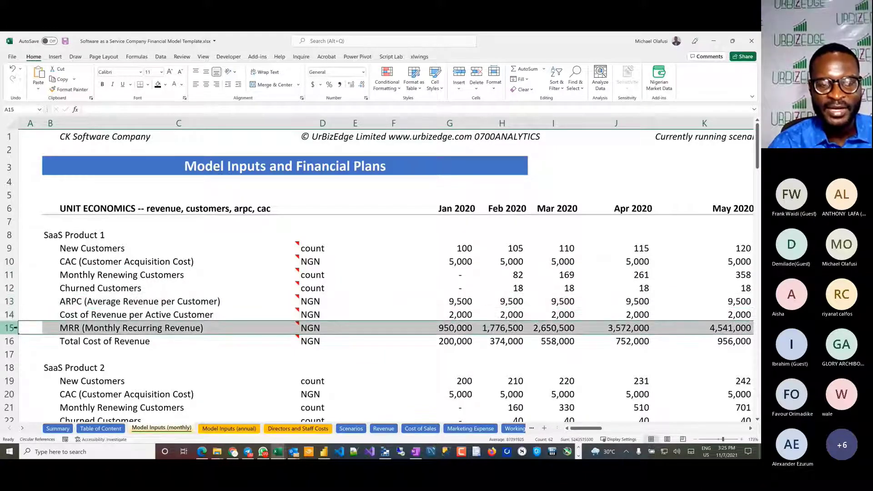
{"action": "mouse_move", "coordinate": [103, 324]}
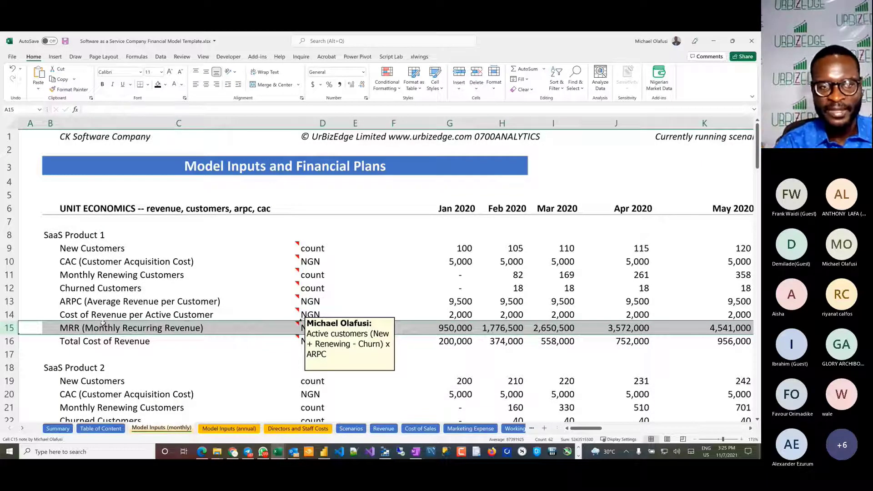
{"action": "mouse_move", "coordinate": [192, 273]}
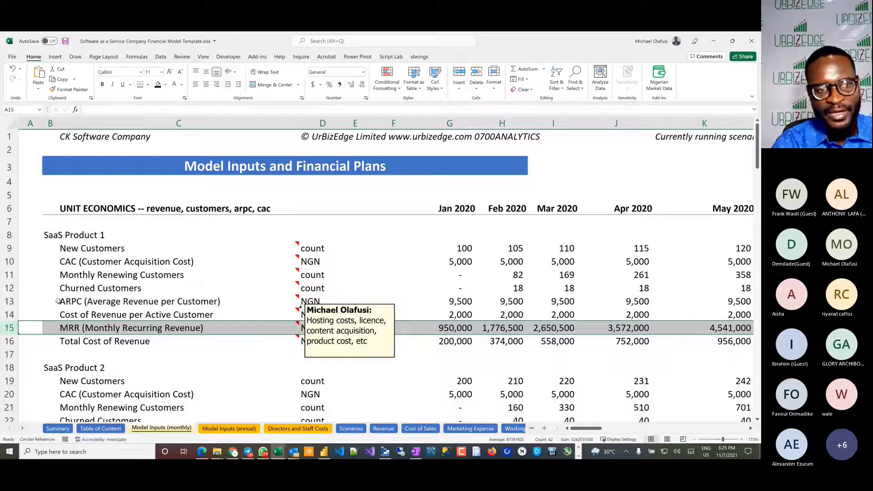
Step: Revisit SaaS Product 1's ARPC and CAC rows and read the notes on the renewing, churned and cost of revenue items
{"action": "left_click", "coordinate": [10, 301]}
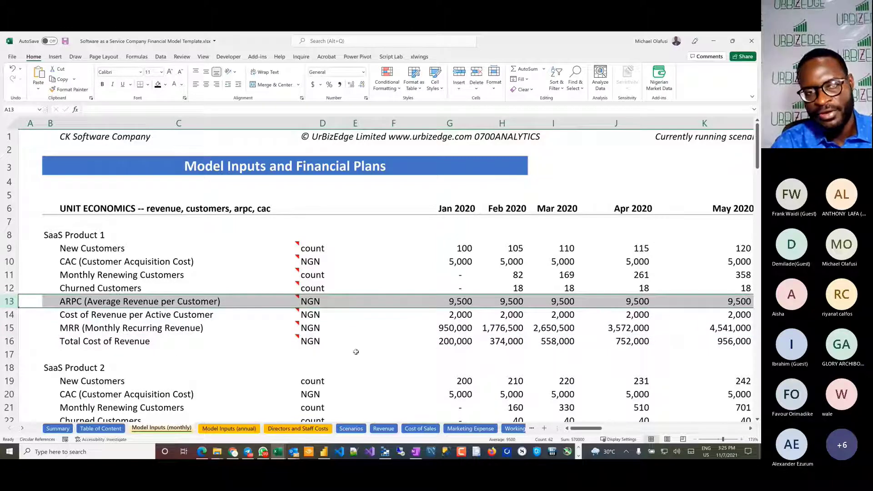
{"action": "mouse_move", "coordinate": [279, 328]}
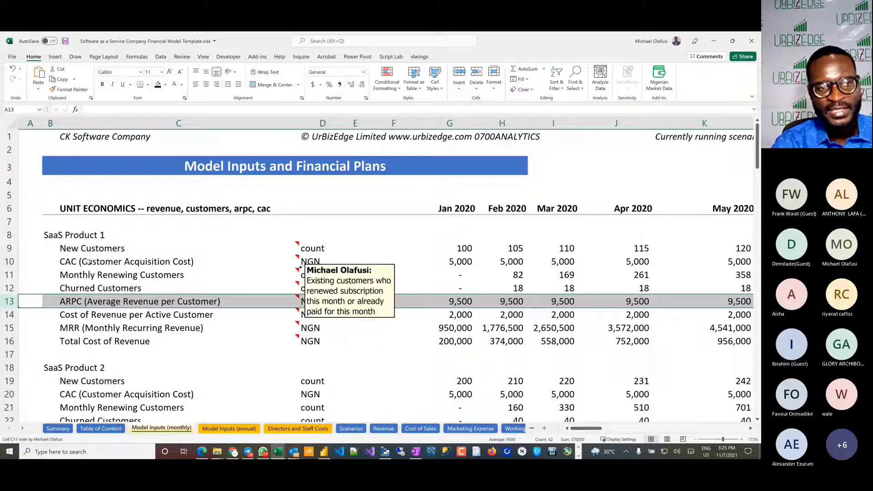
{"action": "left_click", "coordinate": [21, 262]}
{"action": "mouse_move", "coordinate": [141, 281]}
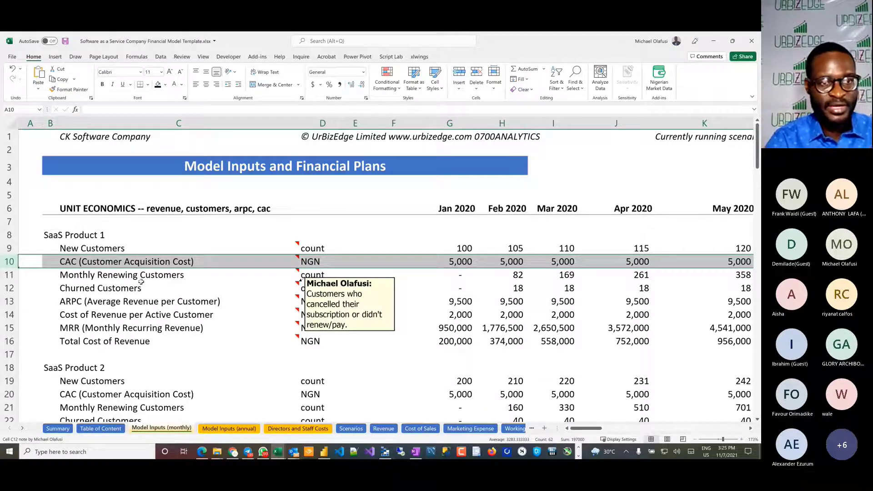
{"action": "mouse_move", "coordinate": [56, 262]}
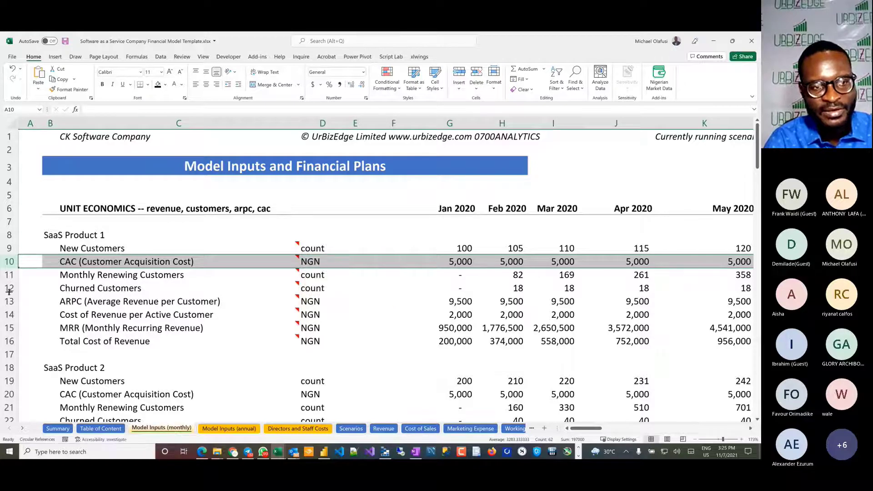
{"action": "mouse_move", "coordinate": [75, 318]}
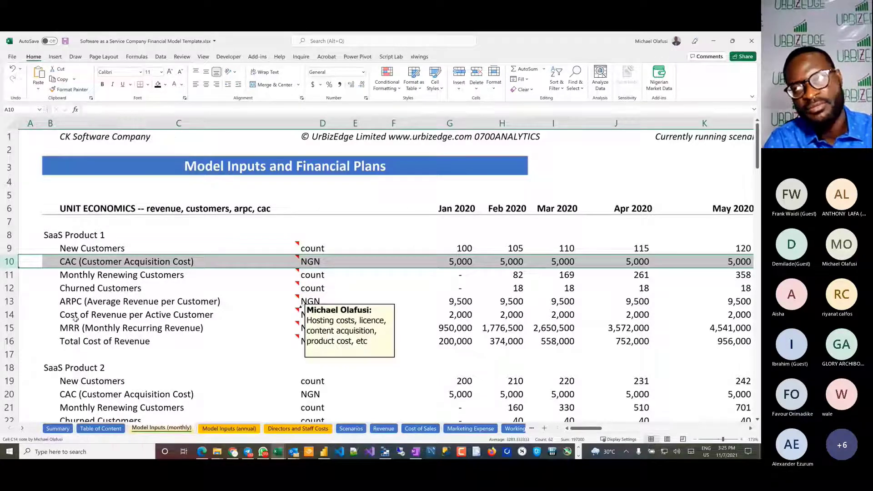
{"action": "mouse_move", "coordinate": [88, 290]}
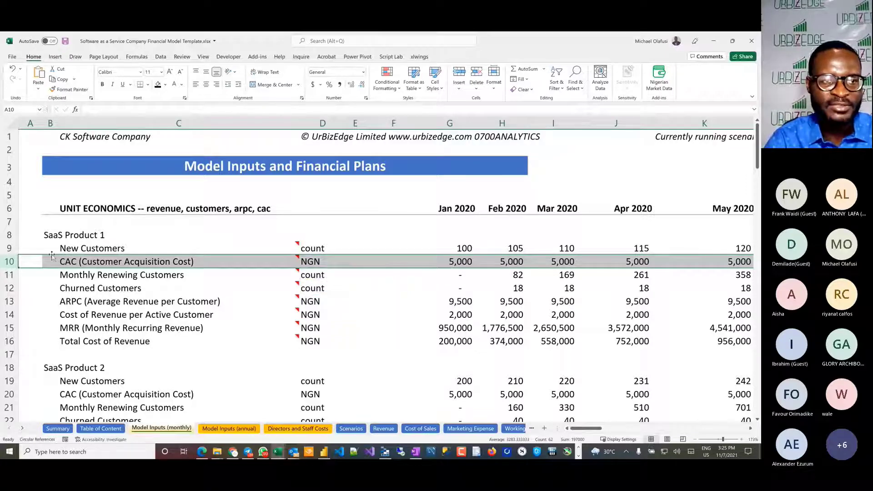
Step: Highlight the SaaS Product 1 block in rows 8 to 16, compare it with the other product blocks, and return to Churned Customers
{"action": "left_click", "coordinate": [7, 235]}
{"action": "left_click_drag", "start_coordinate": [7, 235], "coordinate": [8, 342]}
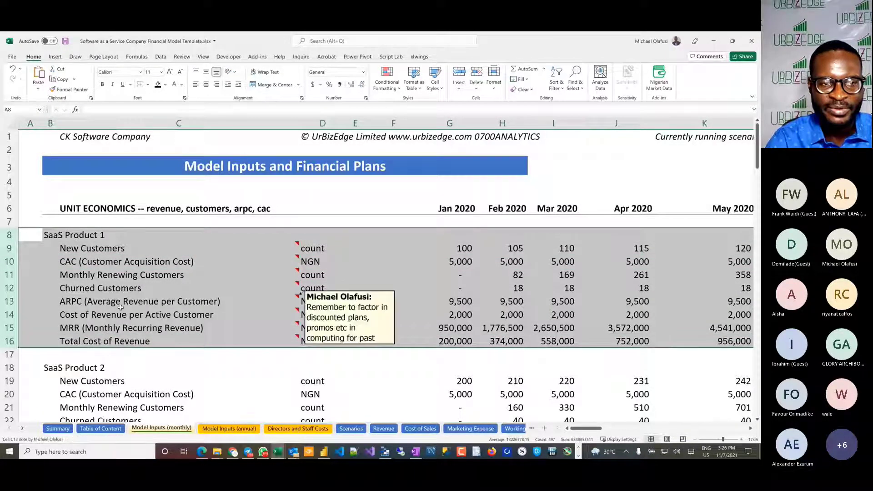
{"action": "scroll", "coordinate": [164, 364], "scroll_direction": "down", "scroll_amount": 3}
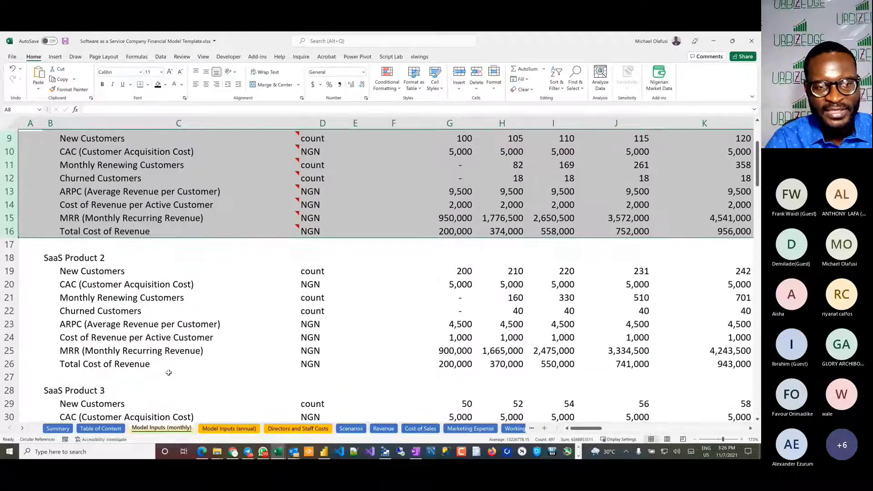
{"action": "scroll", "coordinate": [168, 373], "scroll_direction": "down", "scroll_amount": 7}
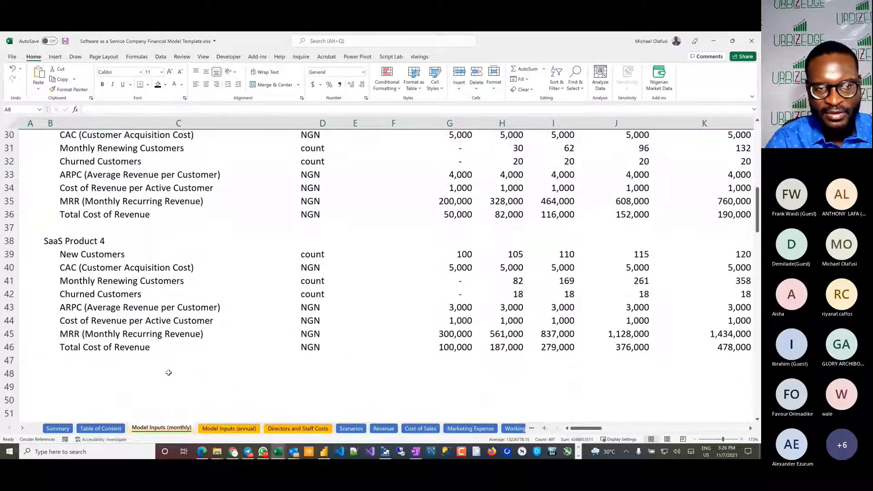
{"action": "scroll", "coordinate": [169, 373], "scroll_direction": "up", "scroll_amount": 10}
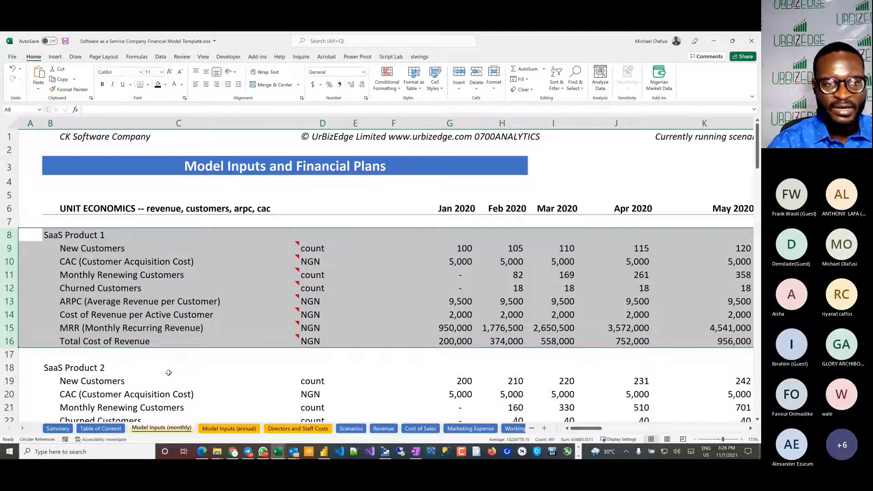
{"action": "left_click", "coordinate": [9, 288]}
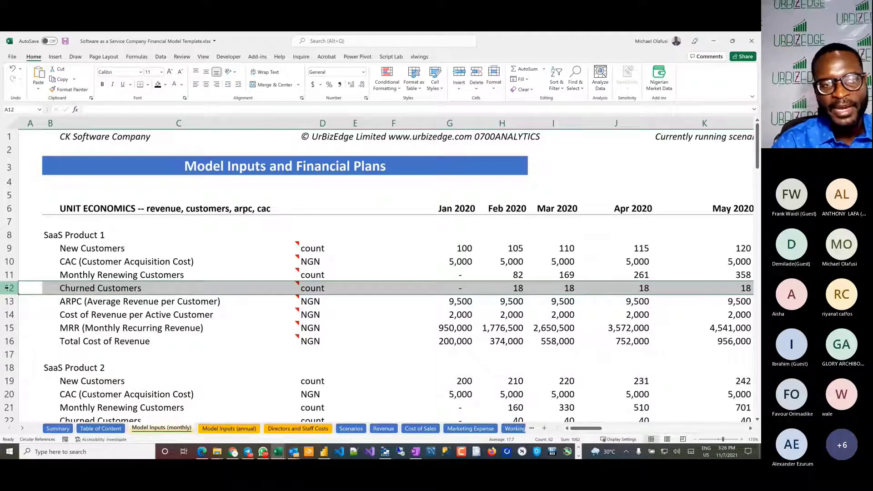
Step: Highlight the SaaS Product 1 block in rows 8 to 16, then examine its CAC, ARPC, renewing and churned customer rows
{"action": "left_click_drag", "start_coordinate": [9, 234], "coordinate": [21, 340]}
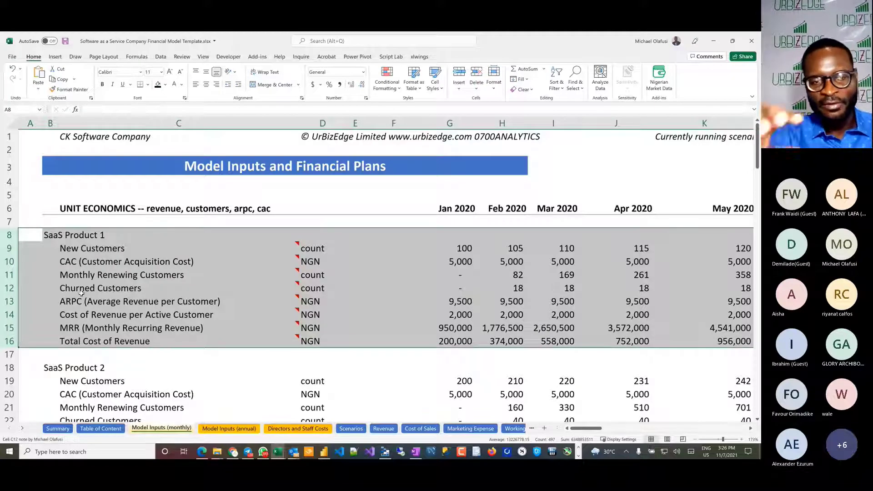
{"action": "mouse_move", "coordinate": [81, 294]}
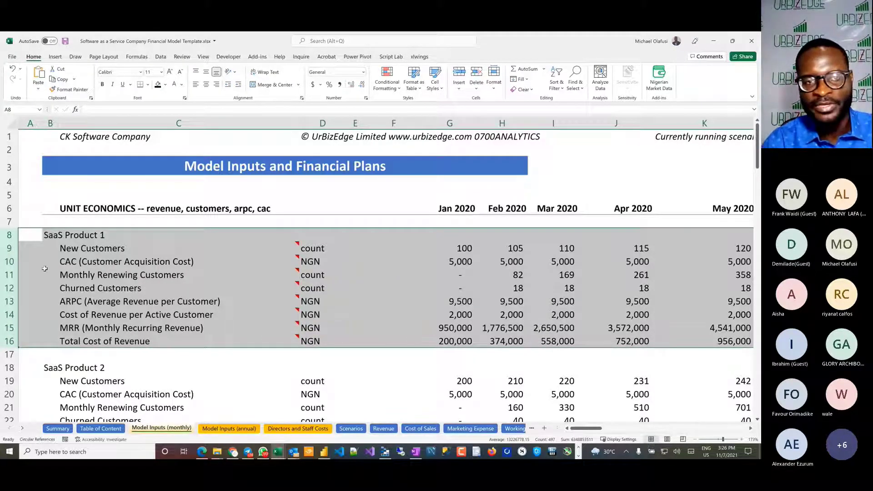
{"action": "left_click", "coordinate": [9, 261]}
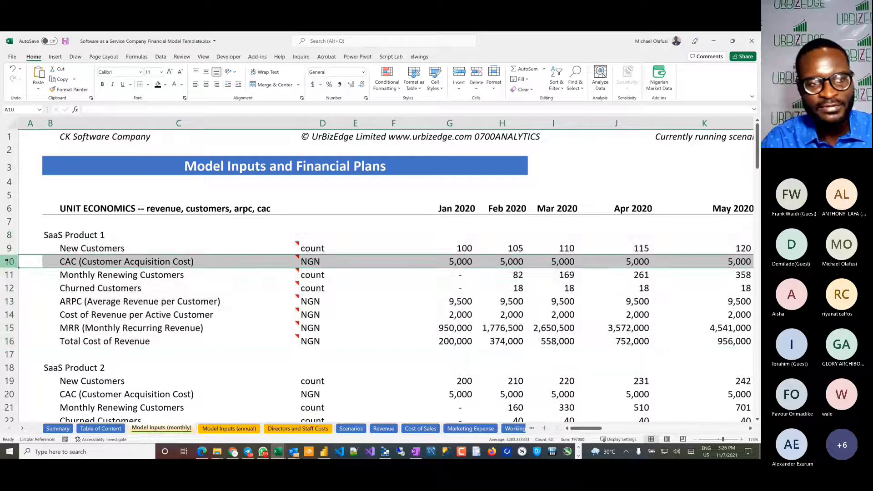
{"action": "left_click", "coordinate": [10, 301]}
{"action": "mouse_move", "coordinate": [104, 303]}
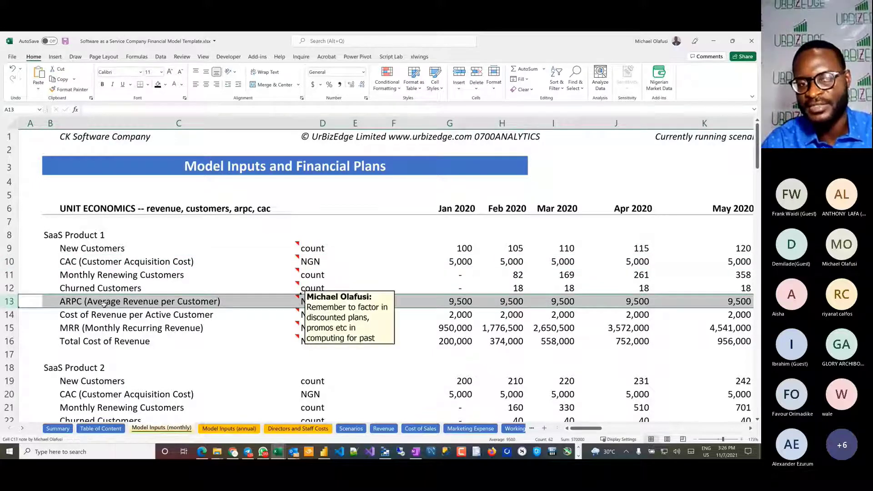
{"action": "left_click_drag", "start_coordinate": [10, 275], "coordinate": [13, 286]}
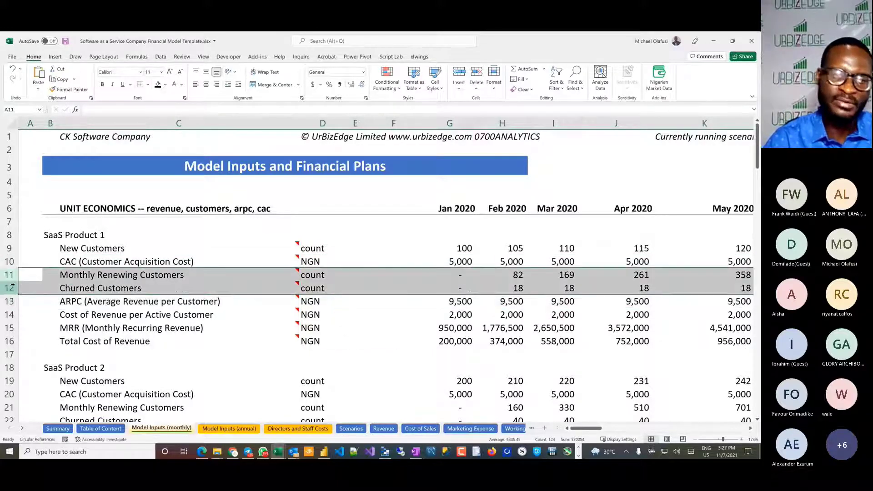
{"action": "left_click", "coordinate": [9, 261]}
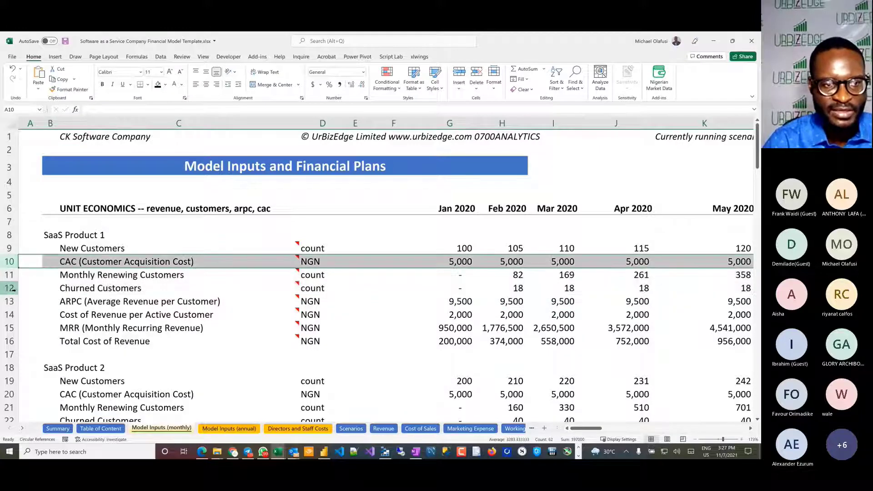
{"action": "left_click", "coordinate": [17, 301]}
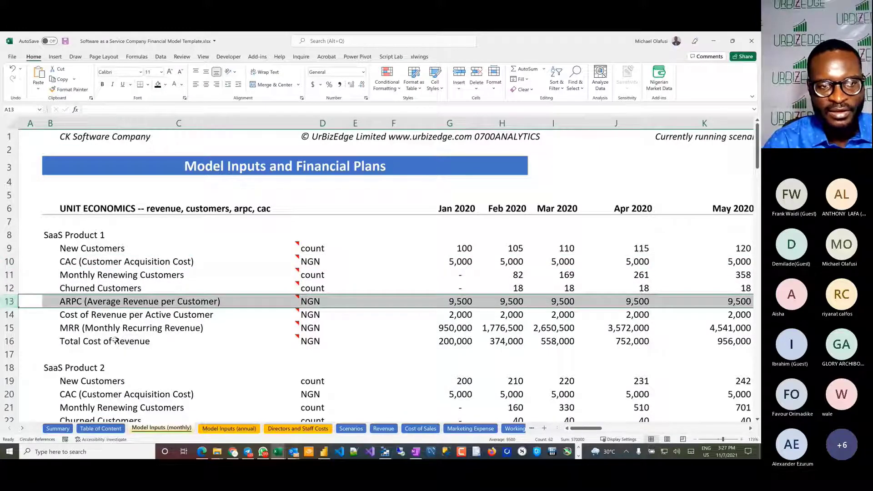
Step: Read the notes on SaaS Product 1's Total Cost of Revenue and Monthly Renewing Customers, and look over the SaaS Product 2 and 3 inputs
{"action": "mouse_move", "coordinate": [121, 342]}
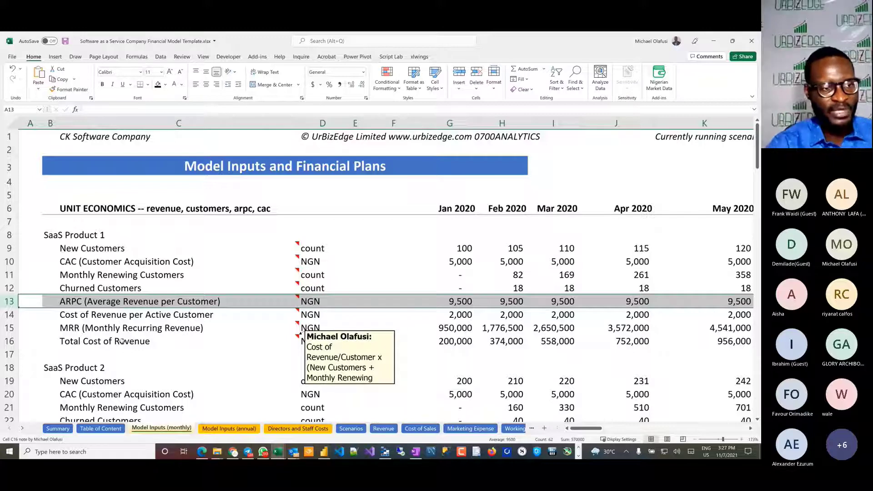
{"action": "mouse_move", "coordinate": [91, 327]}
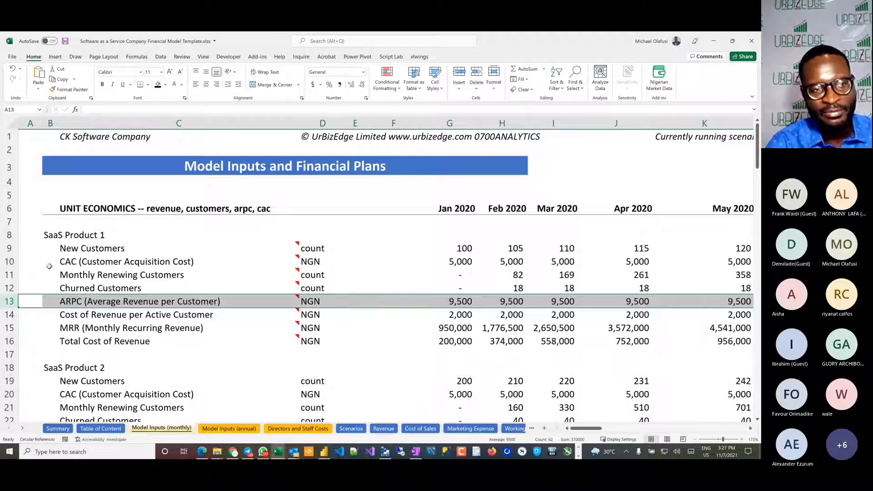
{"action": "left_click", "coordinate": [12, 249]}
{"action": "left_click_drag", "start_coordinate": [11, 249], "coordinate": [22, 342]}
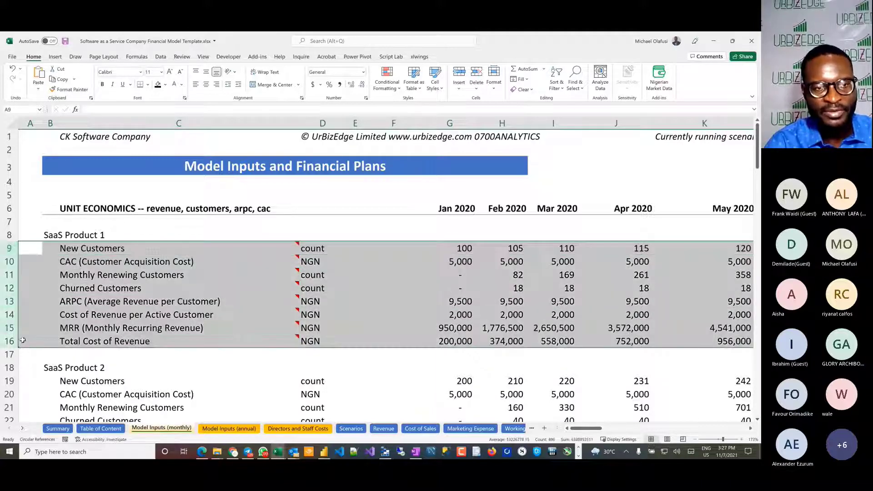
{"action": "left_click", "coordinate": [9, 274]}
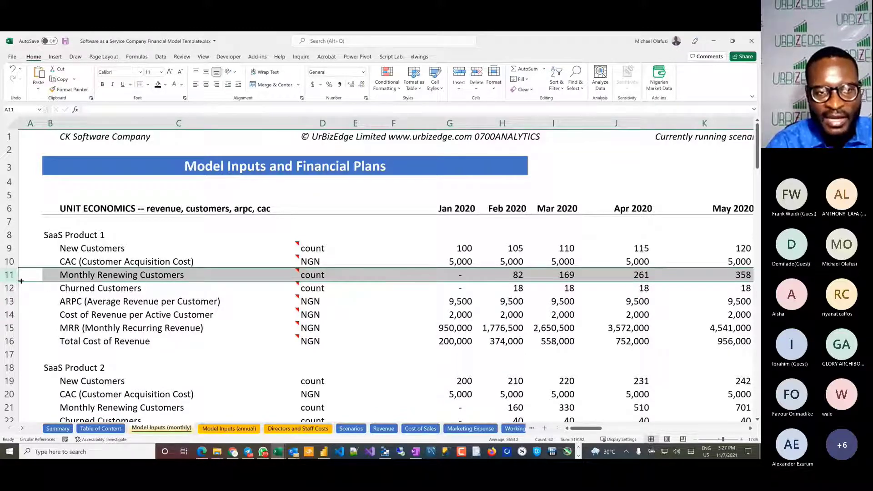
{"action": "mouse_move", "coordinate": [120, 276]}
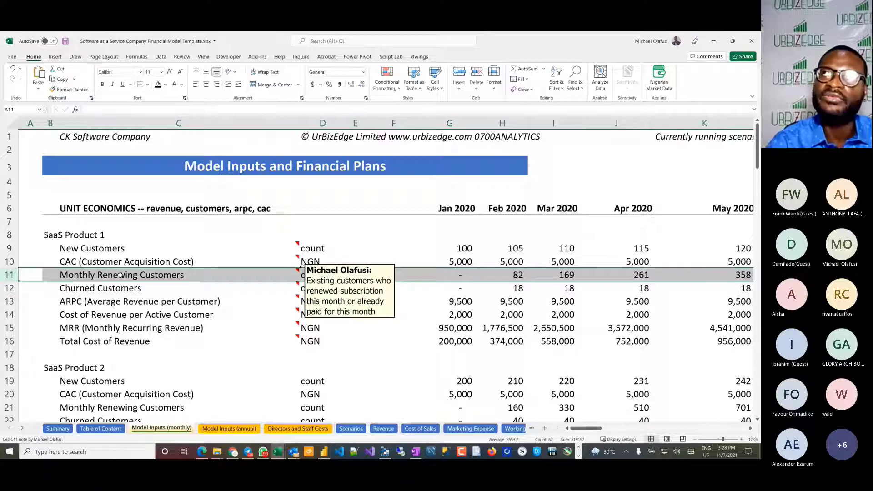
{"action": "scroll", "coordinate": [120, 276], "scroll_direction": "down", "scroll_amount": 2}
{"action": "scroll", "coordinate": [119, 275], "scroll_direction": "down", "scroll_amount": 2}
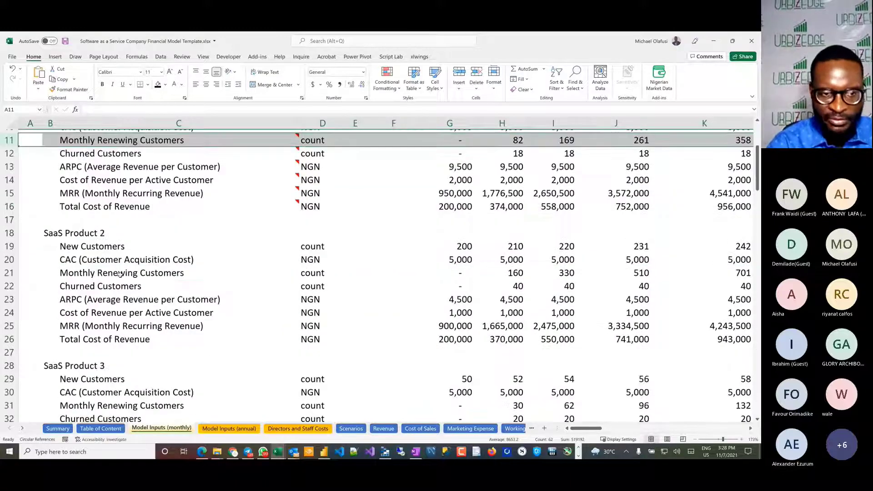
{"action": "scroll", "coordinate": [119, 275], "scroll_direction": "up", "scroll_amount": 3}
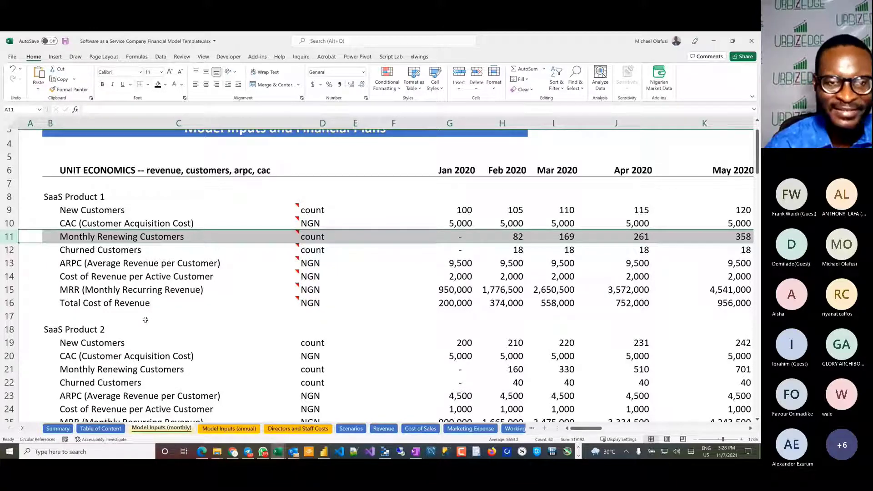
{"action": "mouse_move", "coordinate": [288, 309]}
Step: Switch to the Meetup pages in Chrome and open the Excel and Data Analysis community's upcoming Dynamic Arrays in MS Excel event
{"action": "key", "text": "alt+Tab"}
{"action": "key", "text": "alt+Tab"}
{"action": "key", "text": "alt+Tab"}
{"action": "key", "text": "alt+Tab"}
{"action": "key", "text": "alt+Tab"}
{"action": "key", "text": "alt+Tab"}
{"action": "key", "text": "alt+Tab"}
{"action": "key", "text": "alt+Tab"}
{"action": "key", "text": "alt+Tab"}
{"action": "key", "text": "alt+Tab"}
{"action": "key", "text": "alt+Tab"}
{"action": "key", "text": "alt+Tab"}
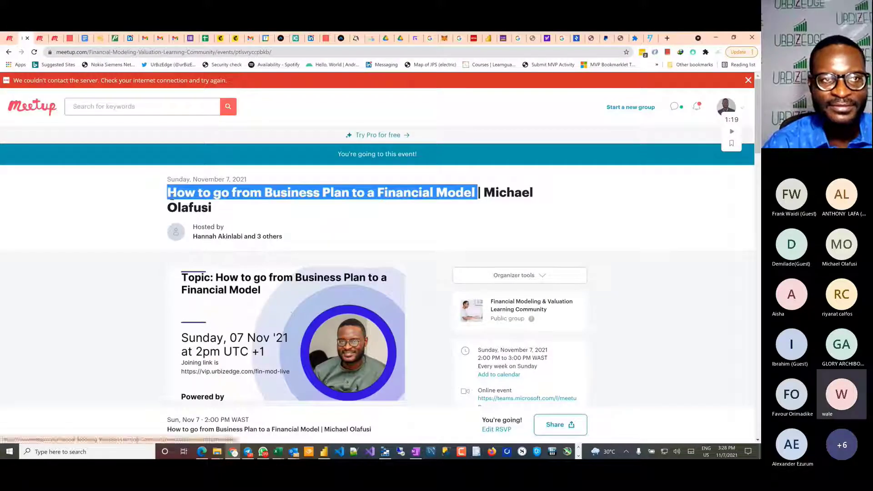
{"action": "left_click", "coordinate": [10, 40]}
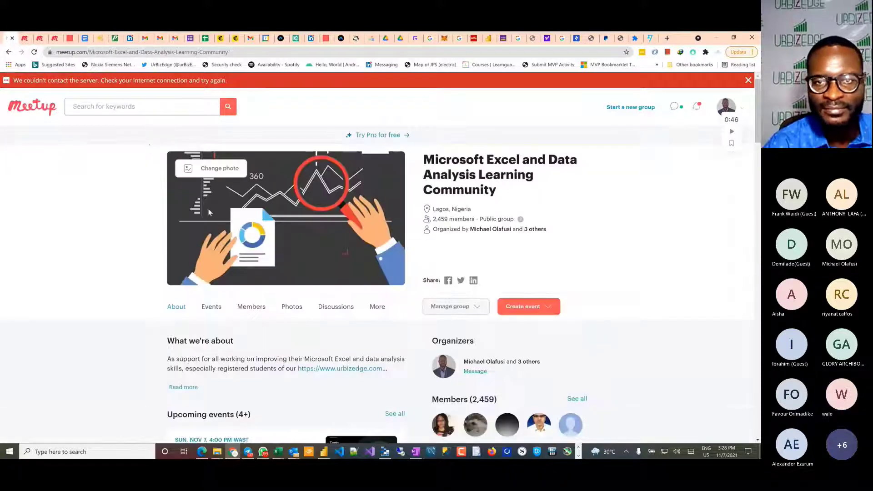
{"action": "scroll", "coordinate": [222, 395], "scroll_direction": "down", "scroll_amount": 2}
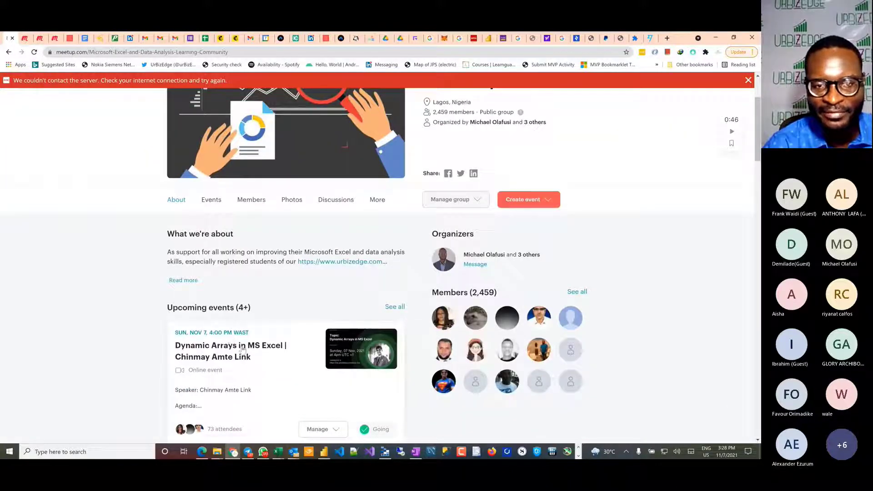
{"action": "left_click", "coordinate": [238, 348]}
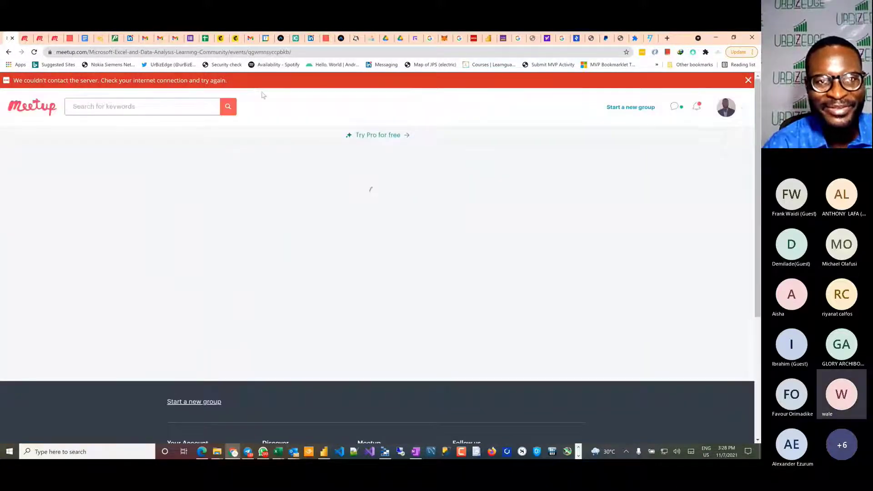
Step: Copy the Dynamic Arrays in MS Excel event's web address and title, switching to the Teams meeting after each
{"action": "left_click", "coordinate": [258, 53]}
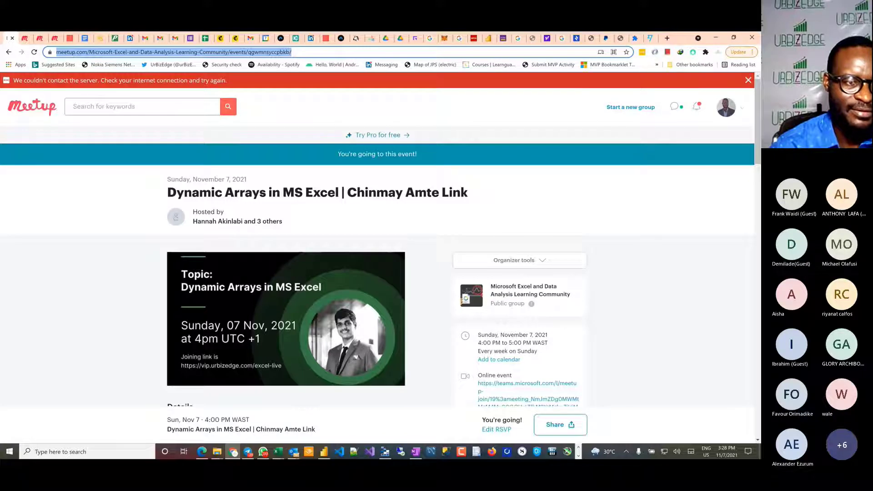
{"action": "key", "text": "alt+Tab"}
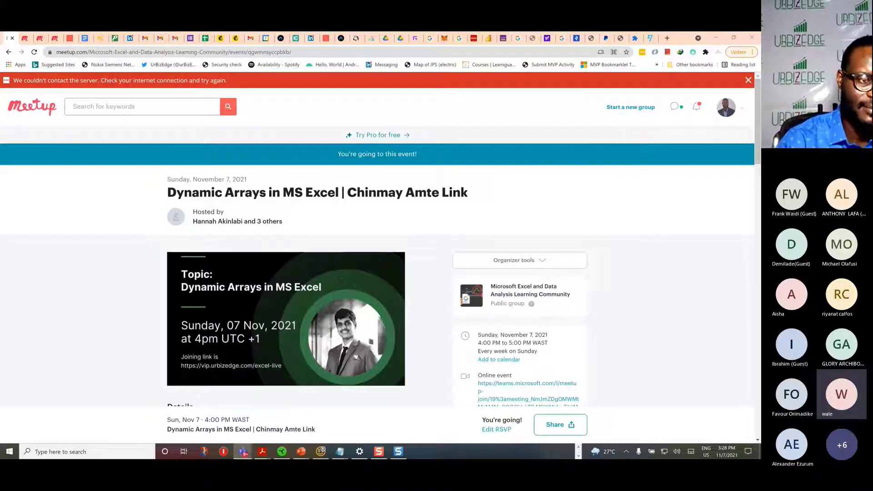
{"action": "left_click_drag", "start_coordinate": [192, 212], "coordinate": [161, 192]}
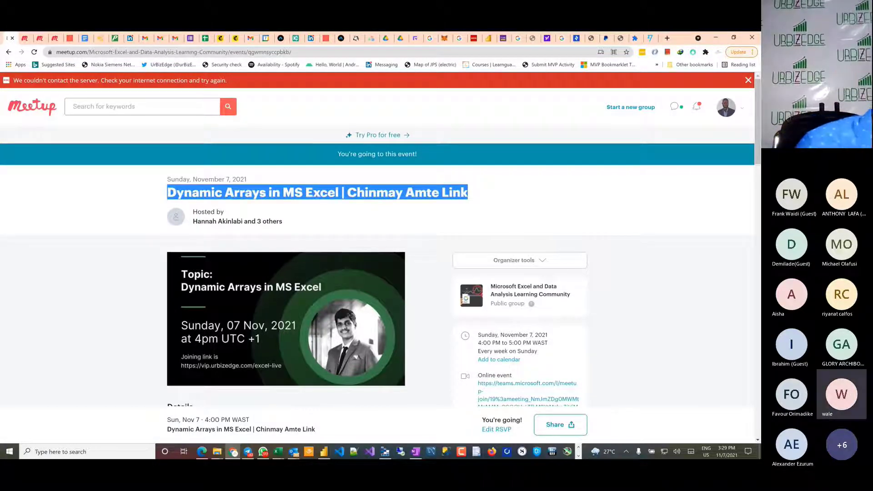
{"action": "key", "text": "alt+Tab"}
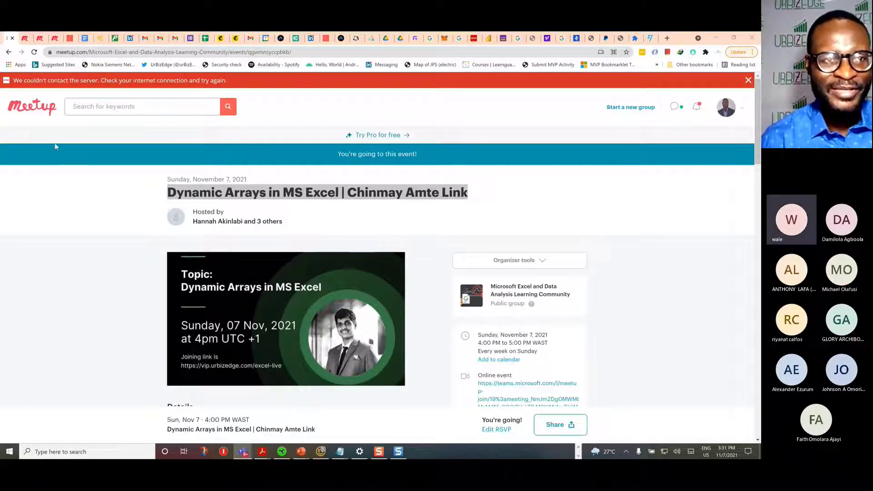
Step: Open the upcoming Microsoft Power Platform event from the Power BI Learning Community page in the browser
{"action": "left_click", "coordinate": [40, 37]}
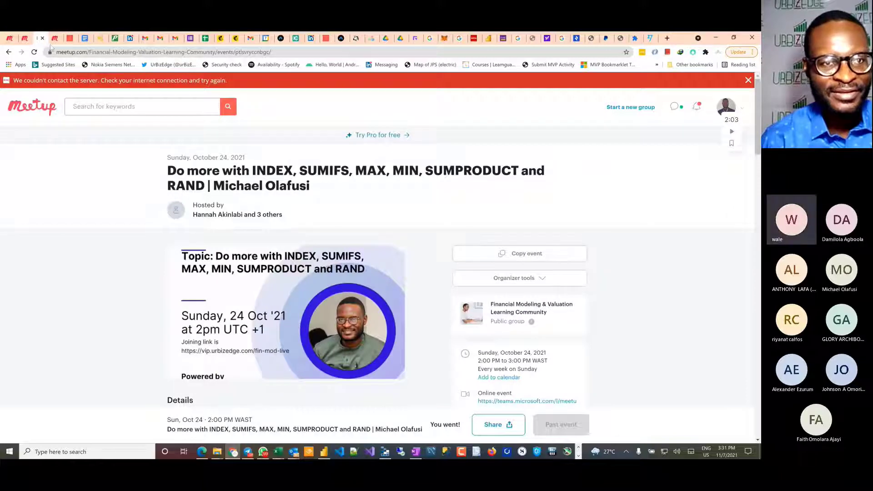
{"action": "left_click", "coordinate": [54, 39]}
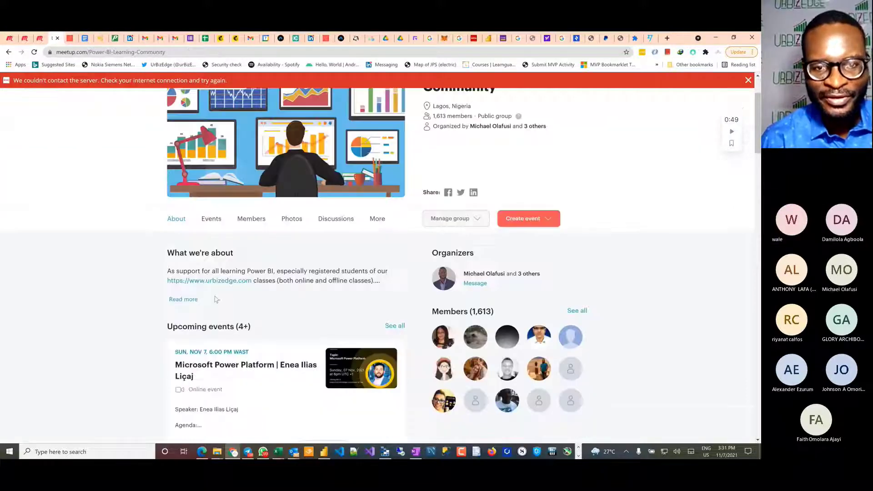
{"action": "left_click", "coordinate": [274, 377]}
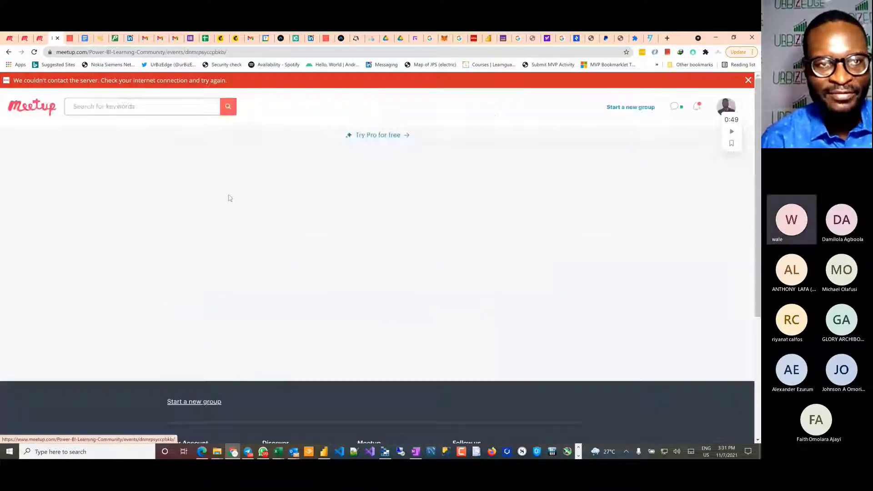
Step: Copy the Microsoft Power Platform event's web address and title, switching to the Teams meeting after each, and return to the event page
{"action": "left_click", "coordinate": [162, 54]}
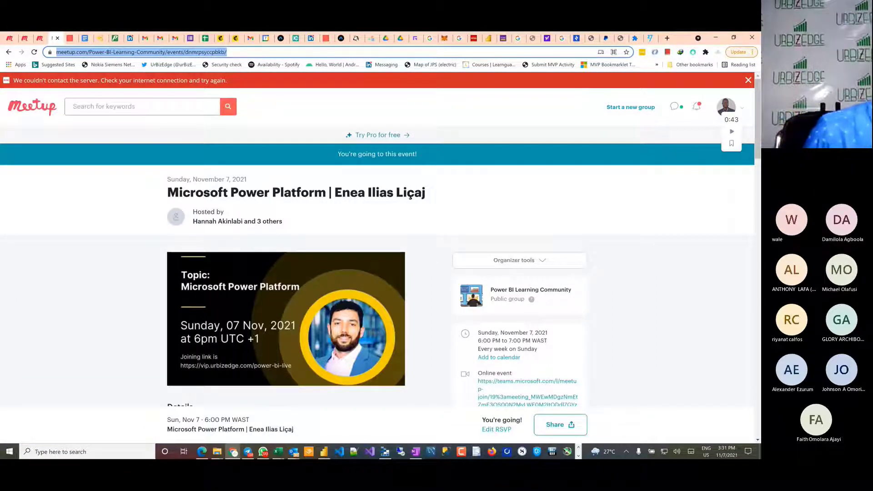
{"action": "key", "text": "alt+Tab"}
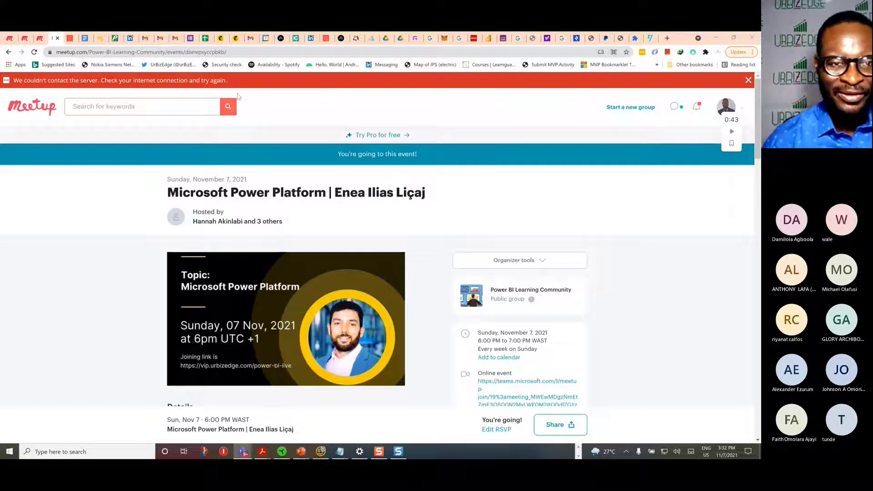
{"action": "left_click_drag", "start_coordinate": [428, 195], "coordinate": [170, 191]}
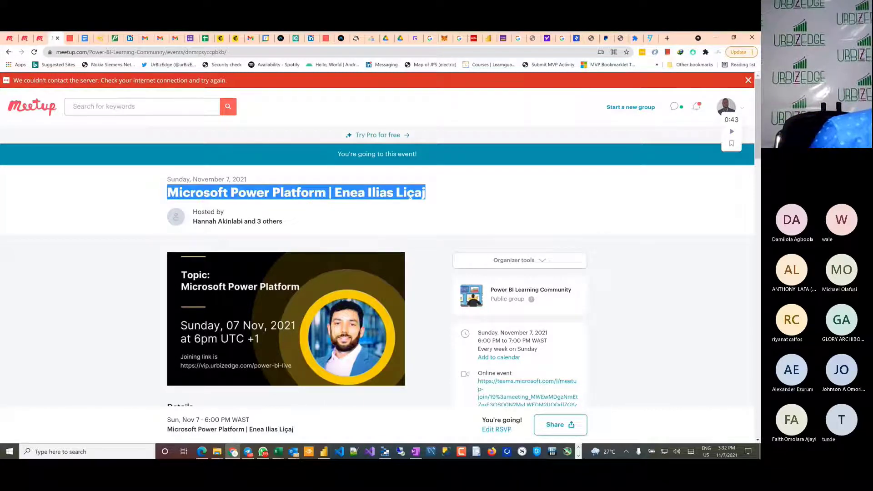
{"action": "key", "text": "alt+Tab"}
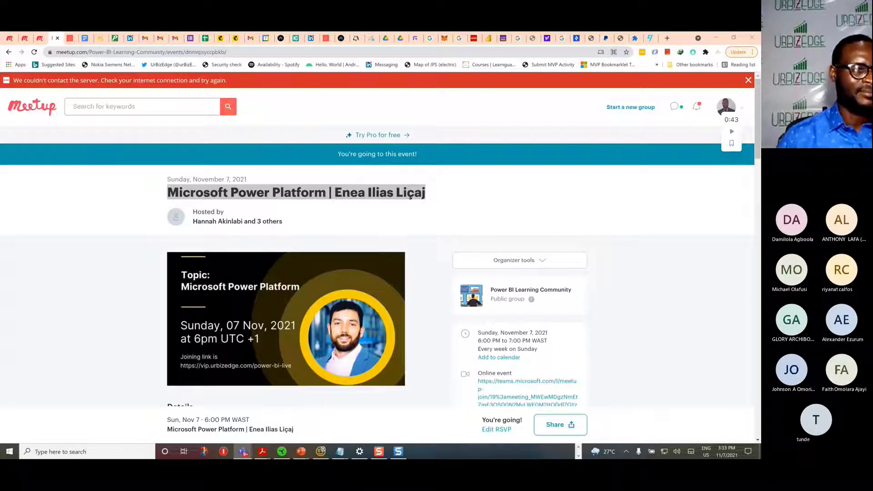
{"action": "key", "text": "alt+Tab"}
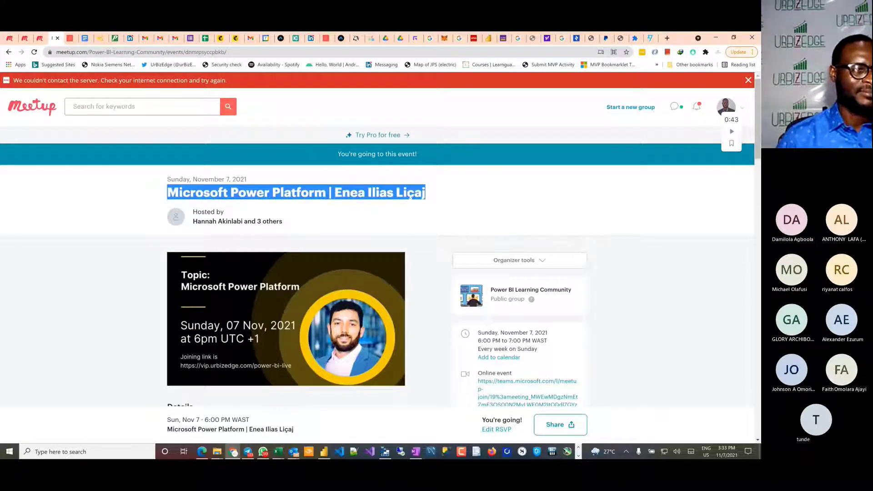